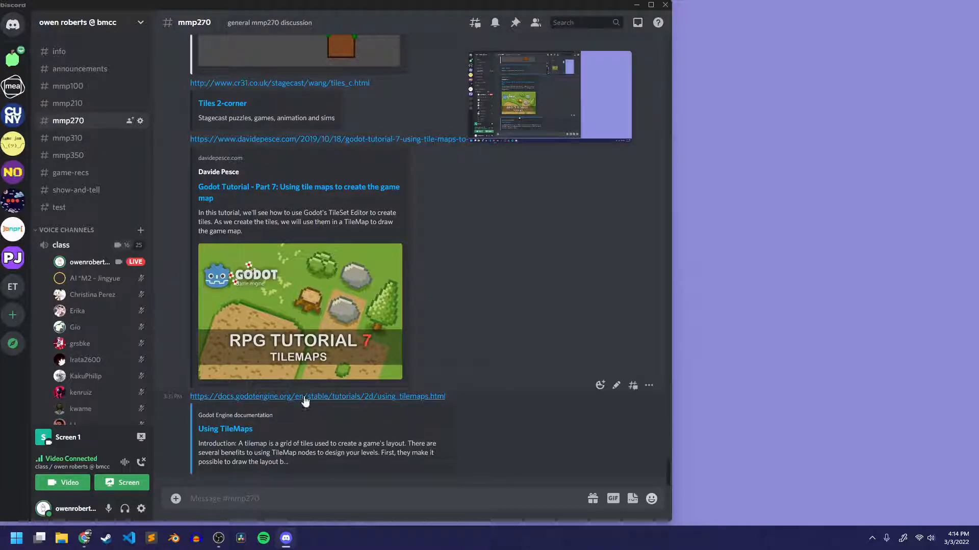
# Open the Using TileMaps documentation link posted in the mmp270 channel and read through to the Autotiles section.
pyautogui.click(248, 397)
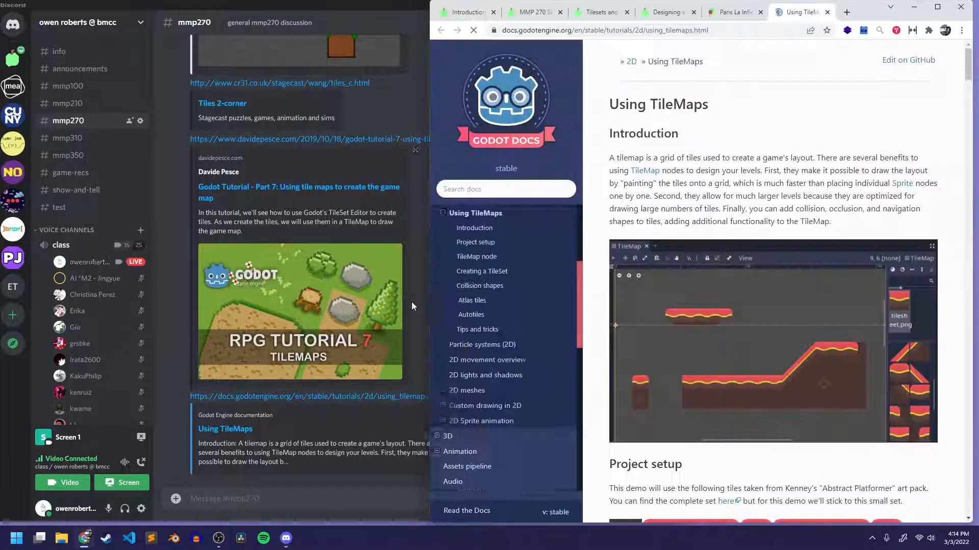
pyautogui.scroll(-9, 674, 133)
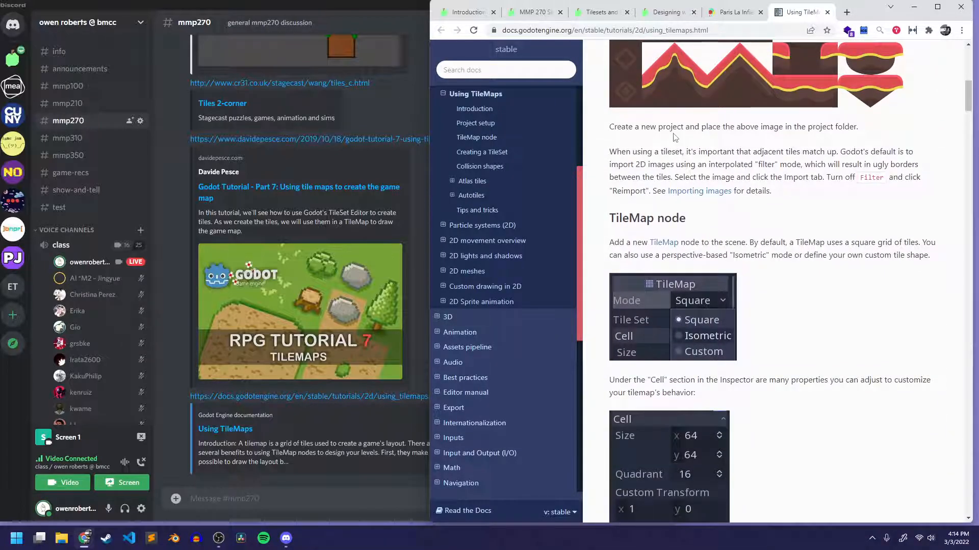
pyautogui.scroll(-10, 673, 137)
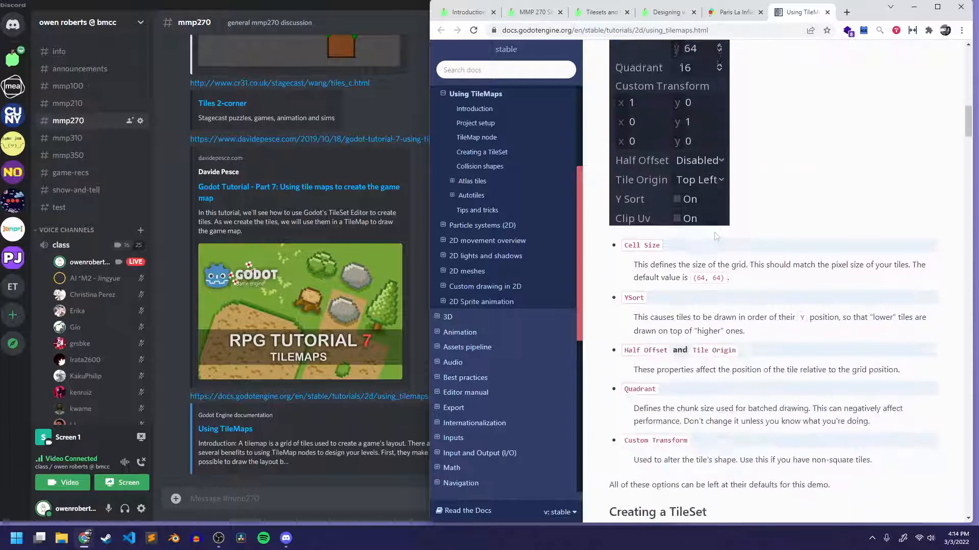
pyautogui.scroll(-4, 714, 232)
pyautogui.scroll(-4, 723, 210)
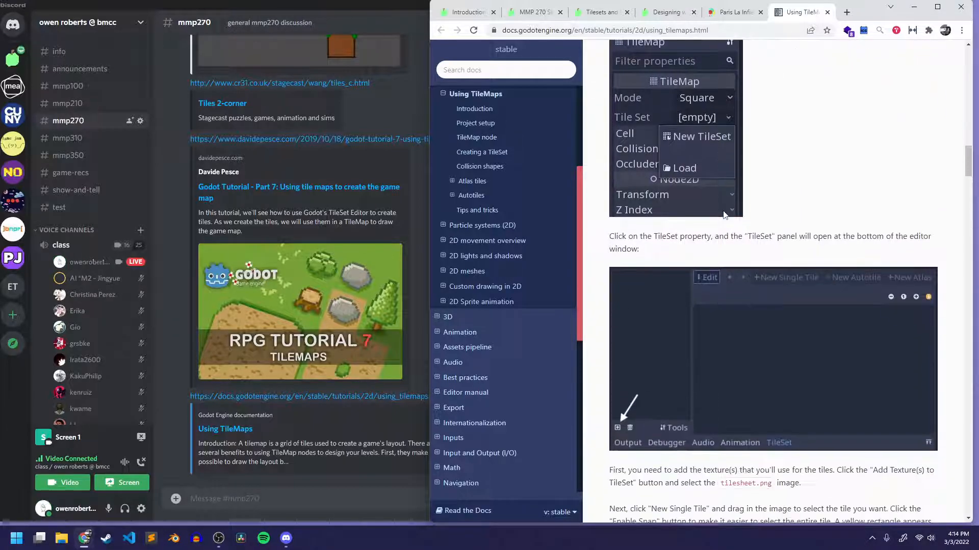
pyautogui.scroll(1, 718, 182)
pyautogui.scroll(-15, 717, 183)
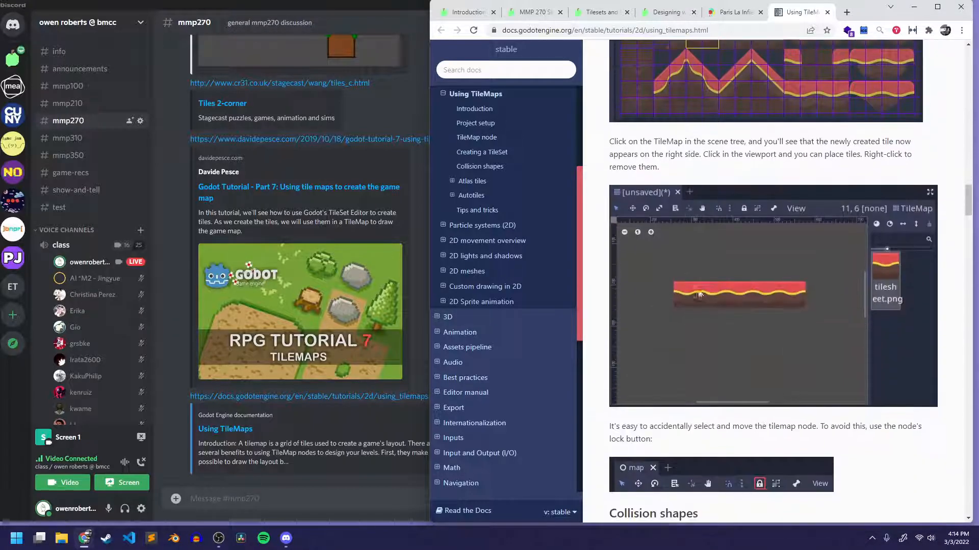
pyautogui.scroll(-20, 696, 289)
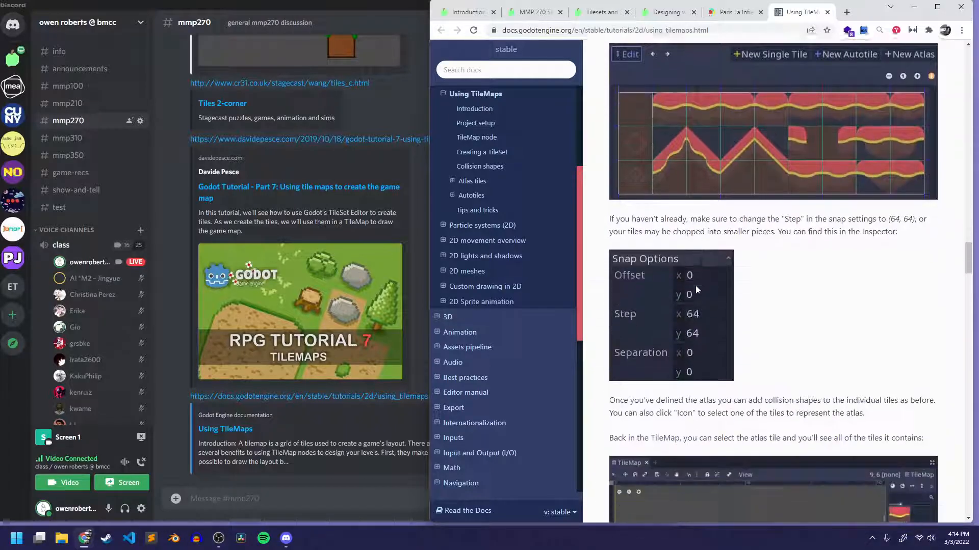
pyautogui.scroll(-10, 696, 289)
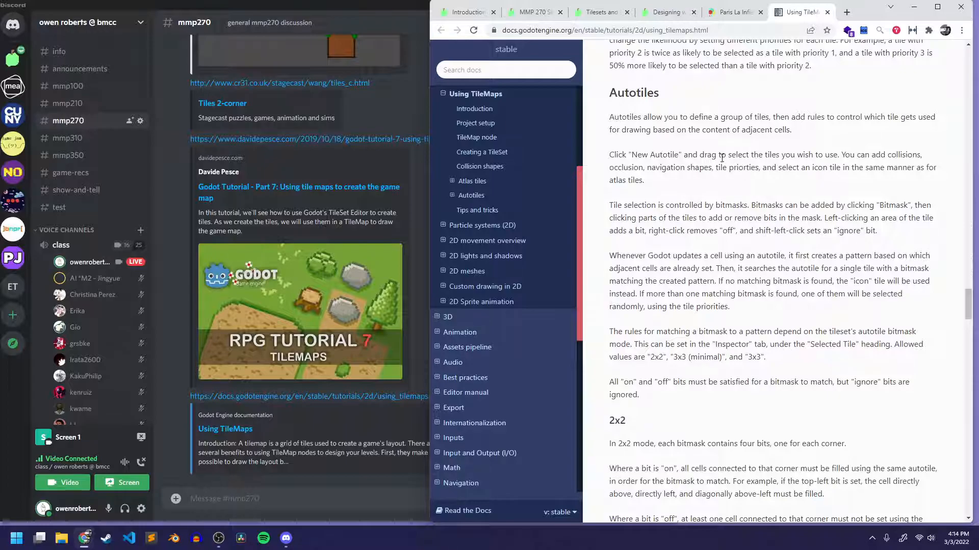
pyautogui.scroll(-2, 721, 158)
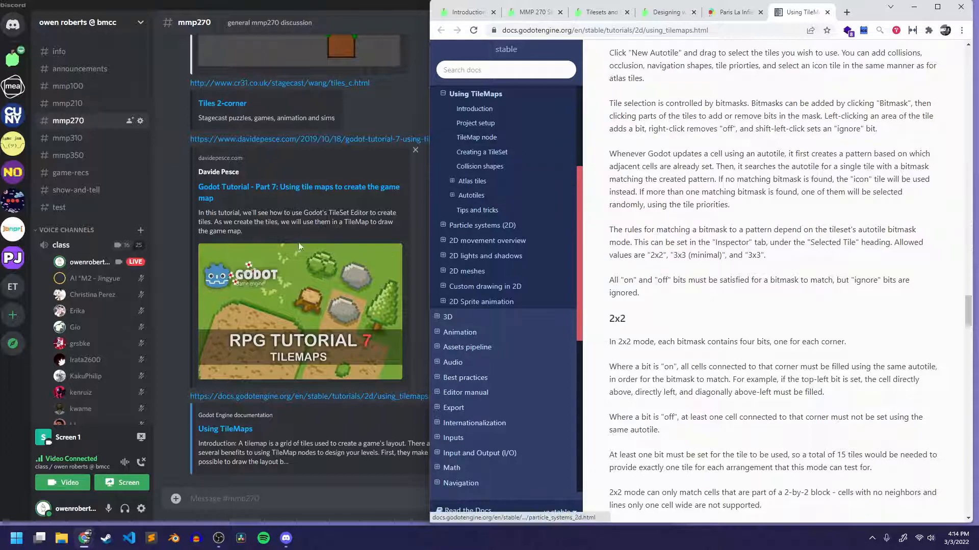
# Show the class voice channel's call view in Discord and return to the Using TileMaps page in the browser.
pyautogui.click(74, 250)
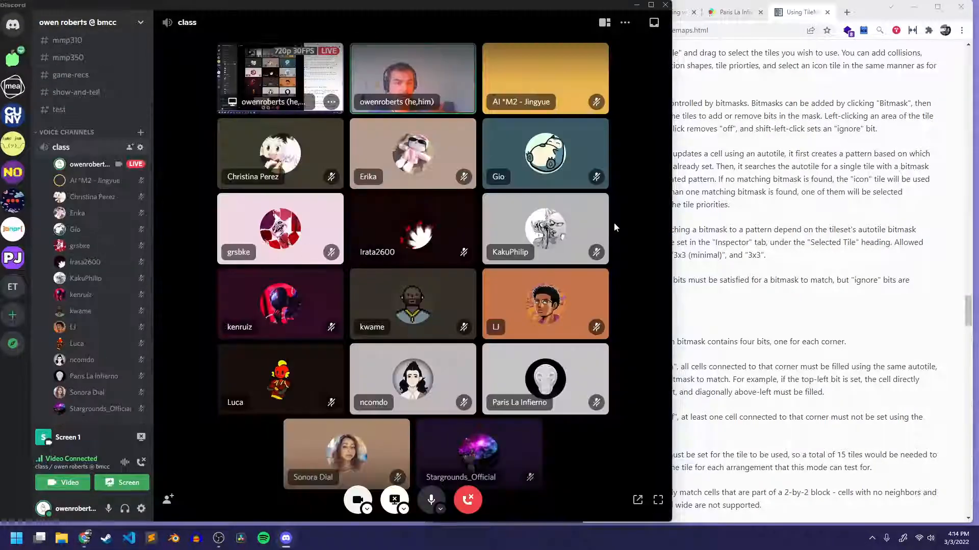
pyautogui.click(853, 194)
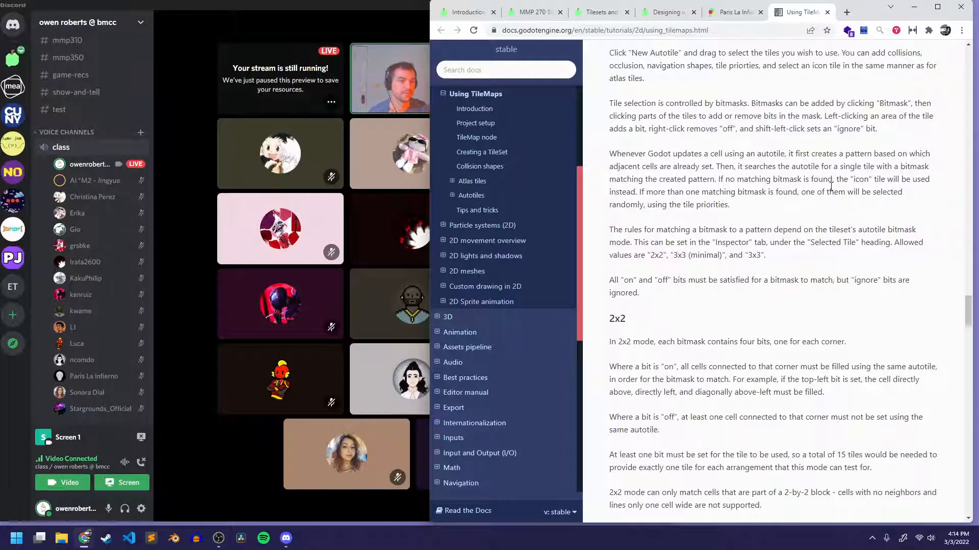
# Examine the 2x2 and 3x3 (minimal) autotile templates and highlight the 2x2 template's sentence about sideways or fully top-down perspectives.
pyautogui.scroll(-7, 816, 193)
pyautogui.scroll(-3, 856, 201)
pyautogui.scroll(-6, 812, 166)
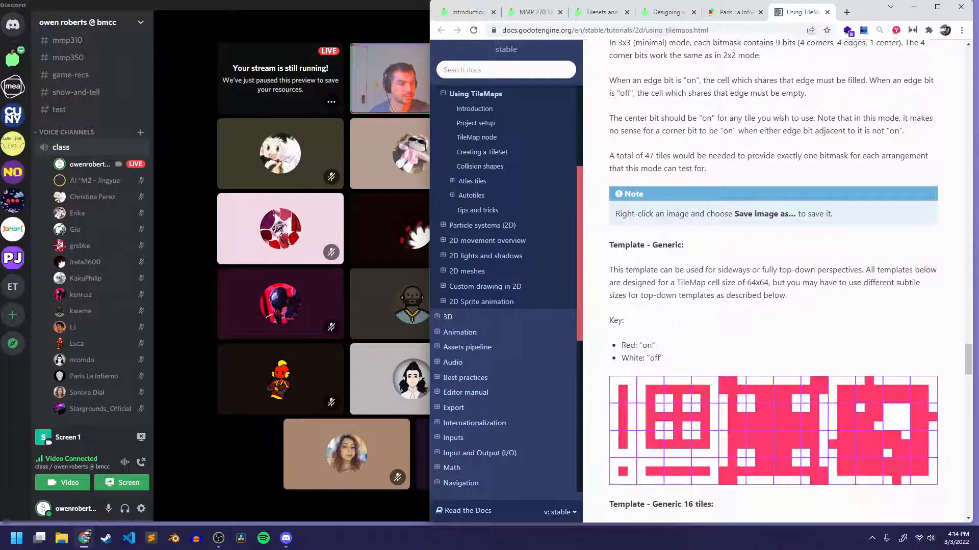
pyautogui.scroll(-3, 757, 158)
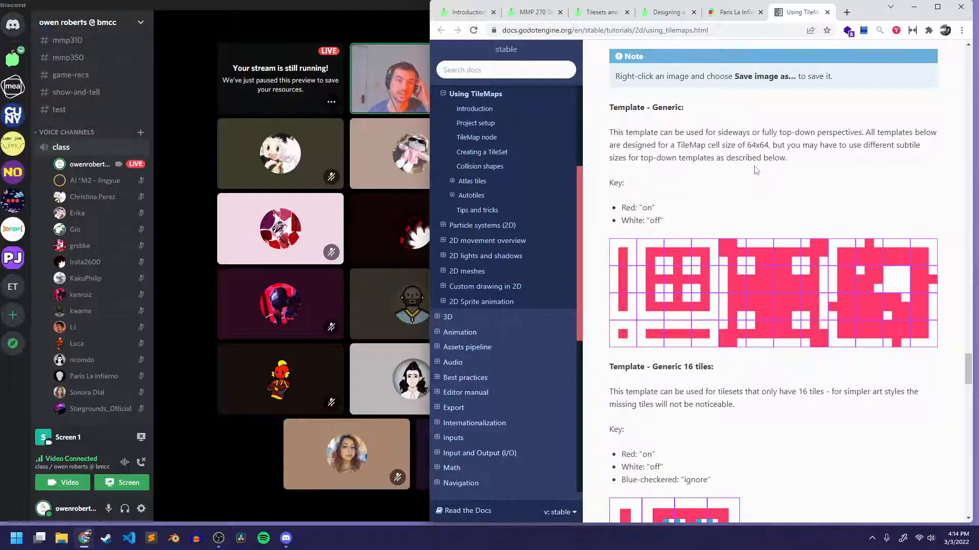
pyautogui.scroll(-4, 755, 169)
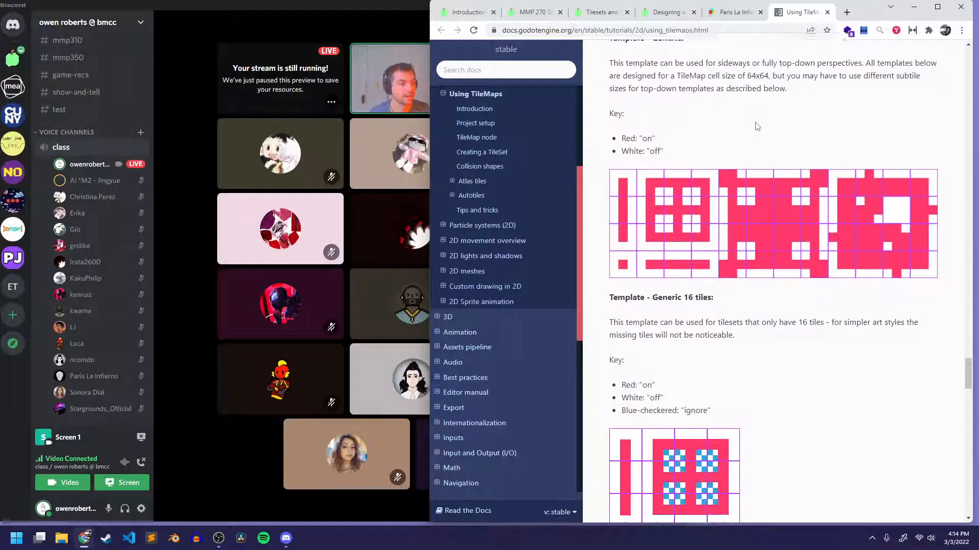
pyautogui.scroll(3, 781, 247)
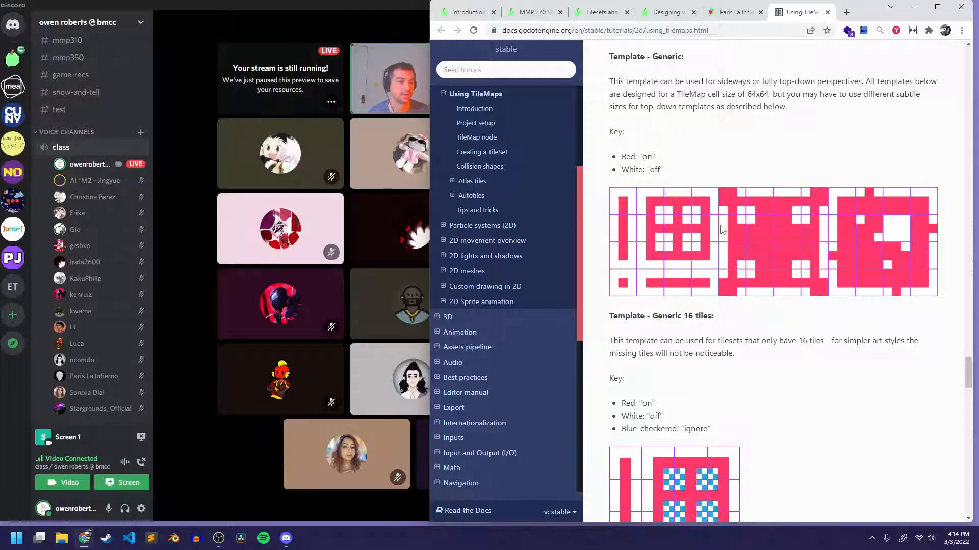
pyautogui.scroll(-10, 715, 248)
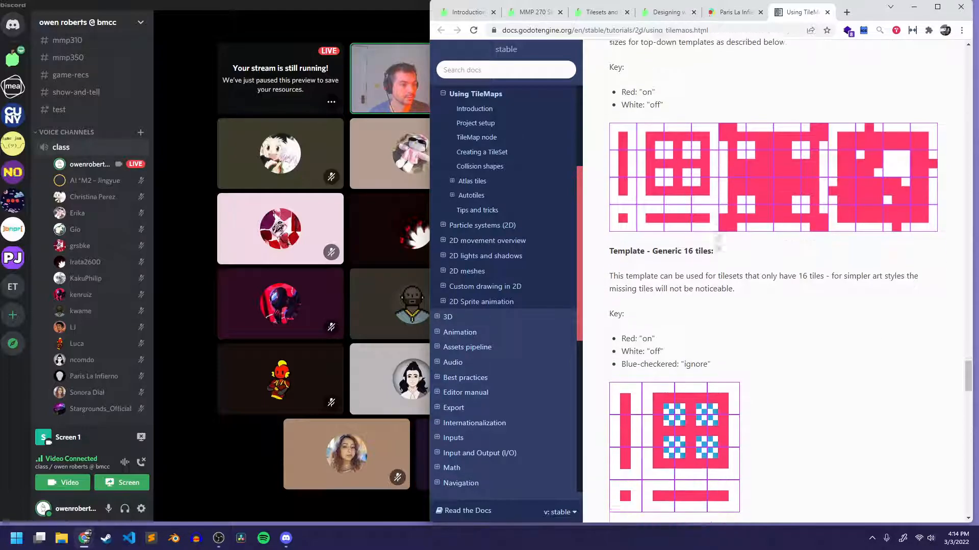
pyautogui.scroll(6, 707, 217)
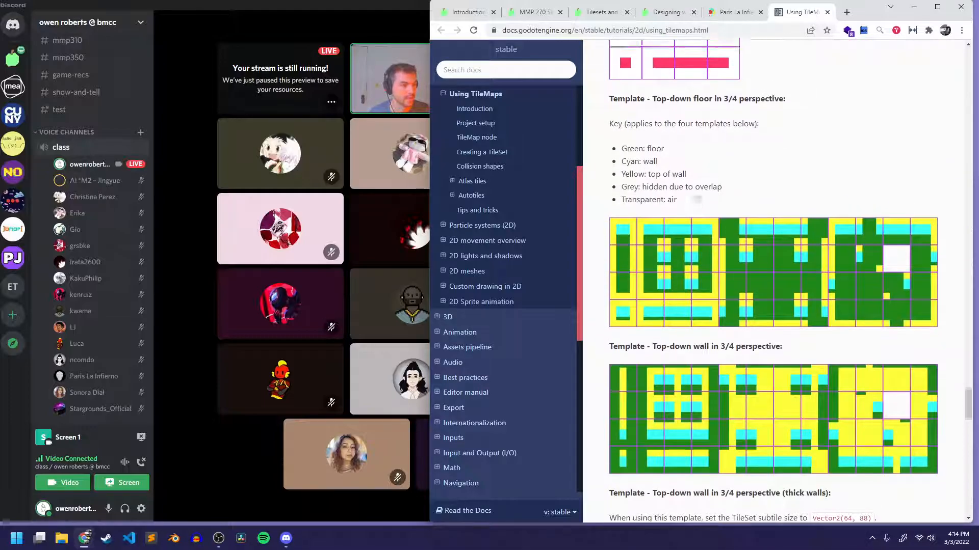
pyautogui.scroll(2, 778, 153)
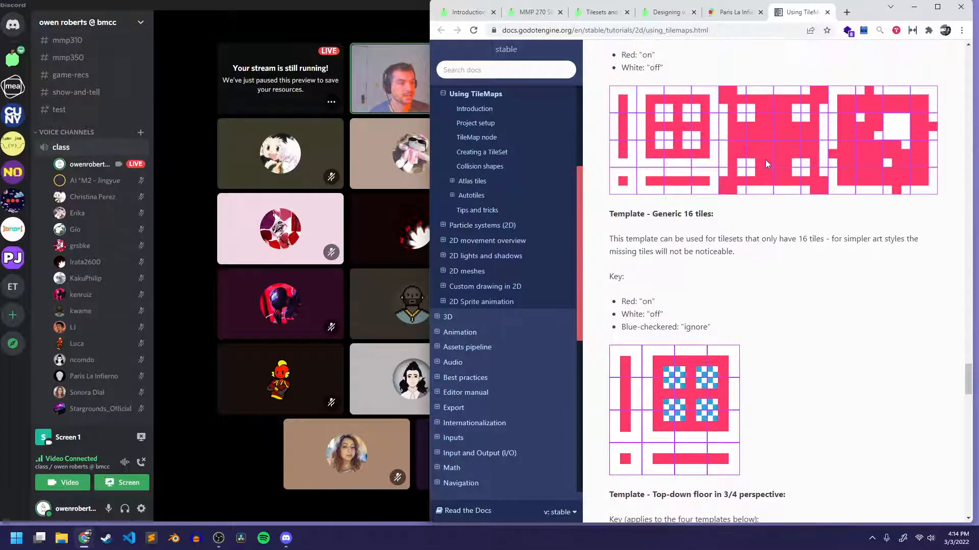
pyautogui.scroll(2, 713, 316)
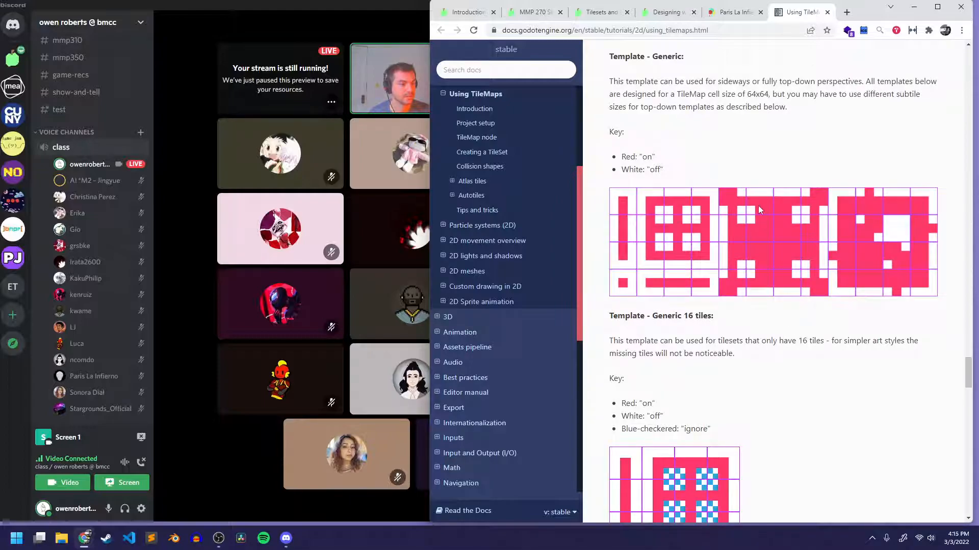
pyautogui.scroll(-2, 759, 209)
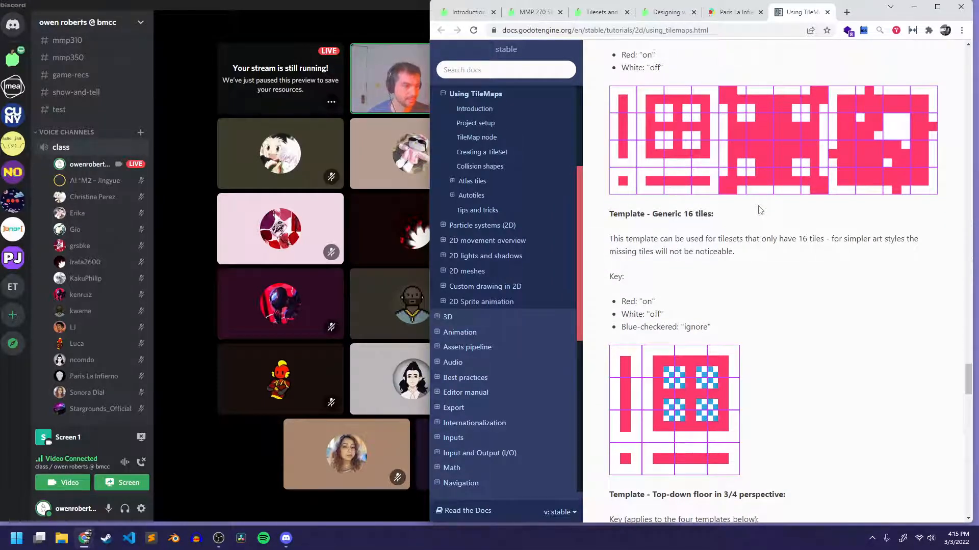
pyautogui.scroll(12, 760, 210)
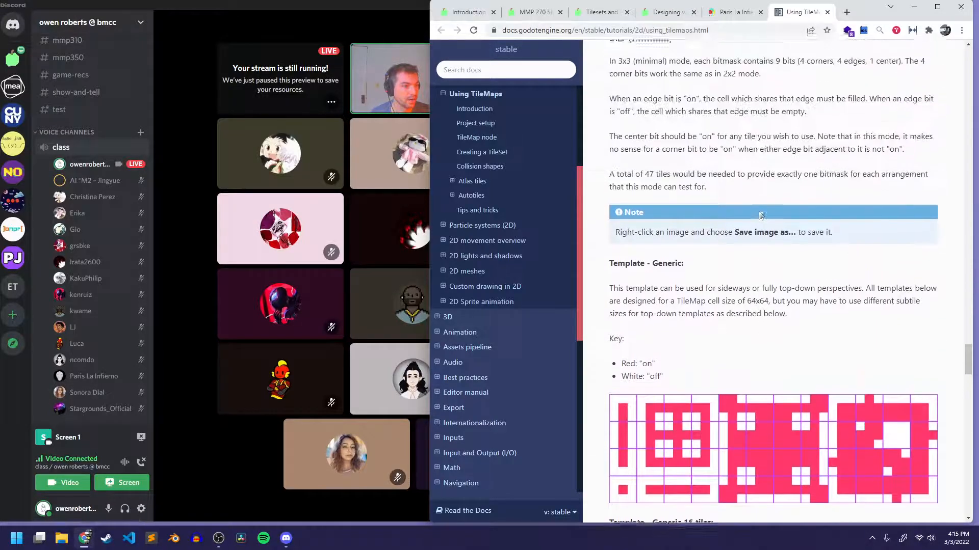
pyautogui.scroll(2, 759, 212)
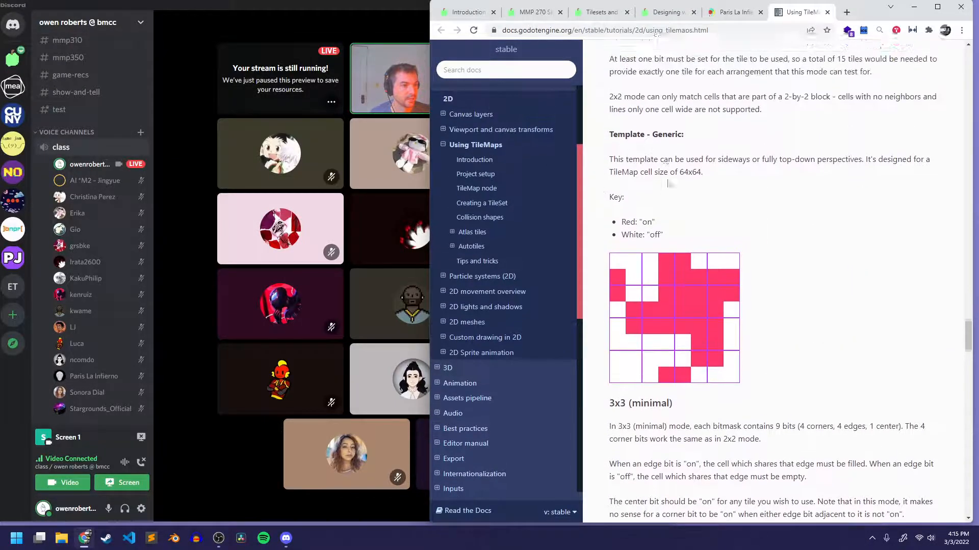
pyautogui.moveTo(602, 206); pyautogui.dragTo(857, 202)
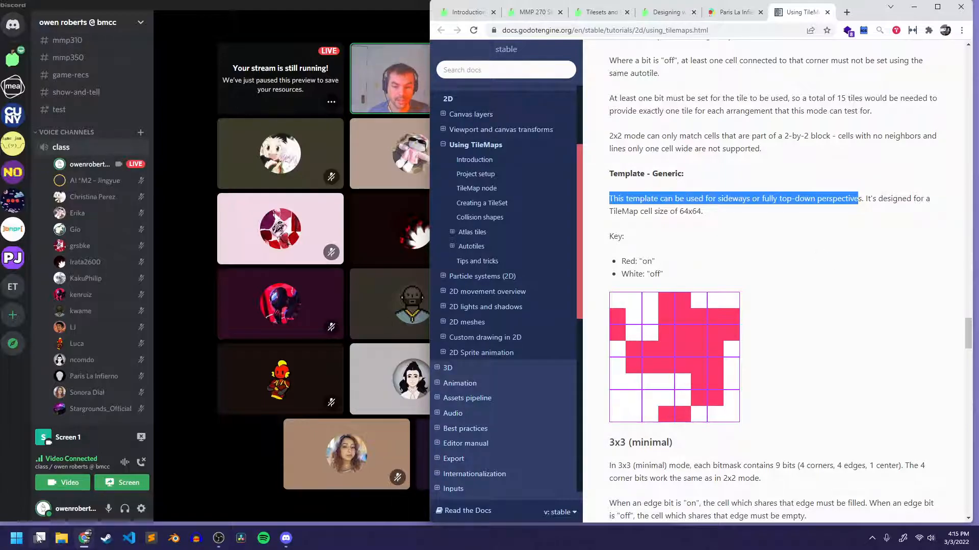
# Search Windows for "epic" and launch the Epic Pen screen annotation tool.
pyautogui.click(17, 538)
pyautogui.click(110, 176)
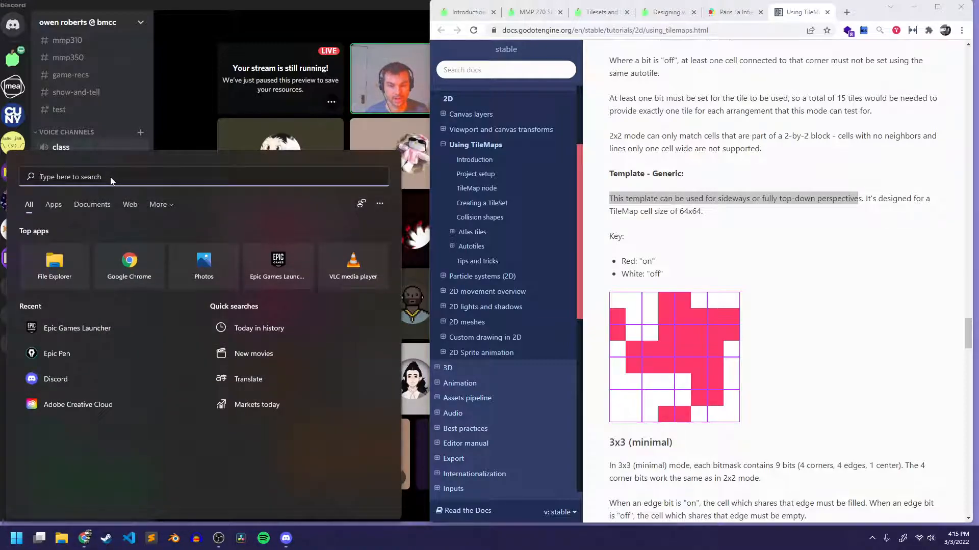
pyautogui.write('epic')
pyautogui.press('Return')
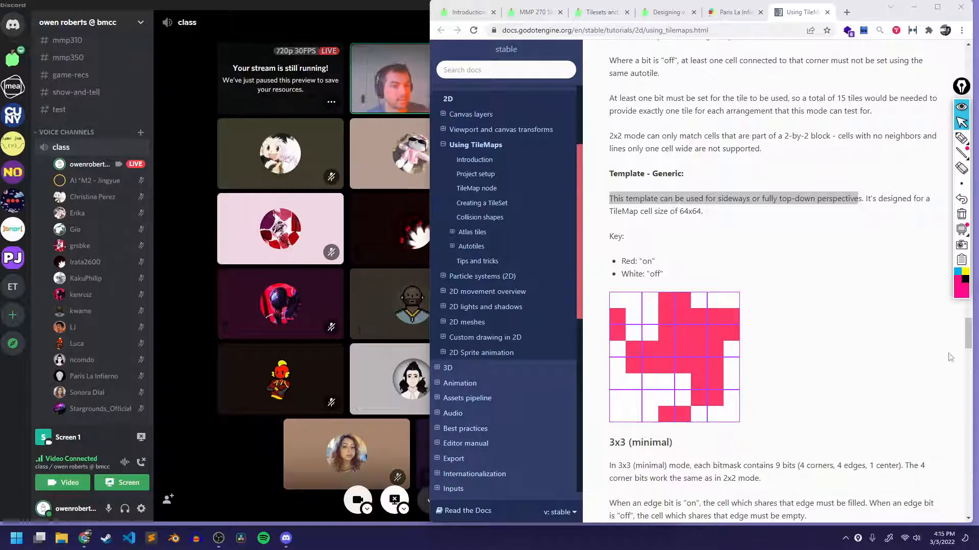
# With the pink pen, draw a rectangular grid board beside the template key, plus a pawn and its round top view.
pyautogui.click(961, 138)
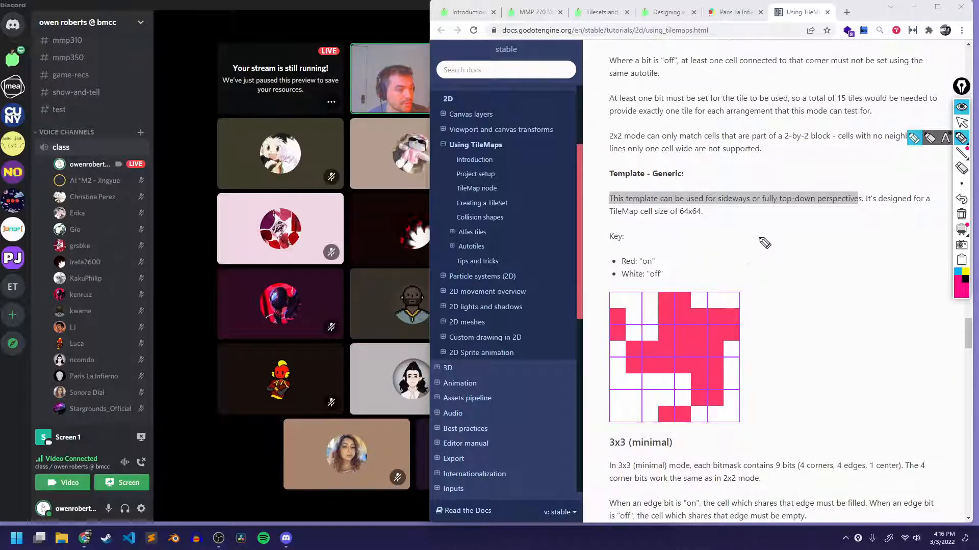
pyautogui.moveTo(759, 222); pyautogui.dragTo(757, 286)
pyautogui.moveTo(759, 221)
pyautogui.mouseDown()
pyautogui.moveTo(797, 219)
pyautogui.moveTo(850, 241)
pyautogui.moveTo(850, 286)
pyautogui.moveTo(769, 288)
pyautogui.mouseUp()
pyautogui.moveTo(756, 223)
pyautogui.mouseDown()
pyautogui.moveTo(755, 288)
pyautogui.moveTo(849, 288)
pyautogui.mouseUp()
pyautogui.moveTo(758, 224)
pyautogui.mouseDown()
pyautogui.moveTo(846, 224)
pyautogui.moveTo(849, 288)
pyautogui.mouseUp()
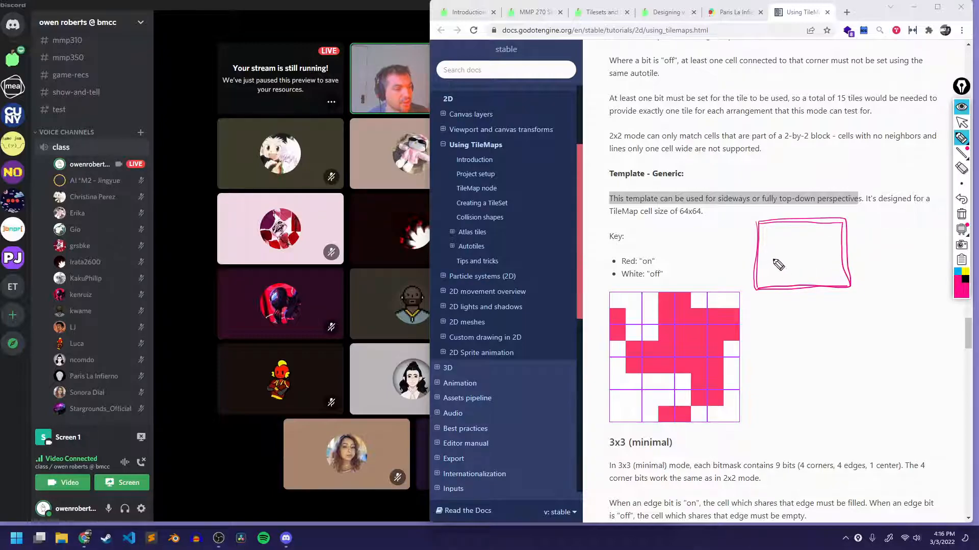
pyautogui.moveTo(766, 238)
pyautogui.mouseDown()
pyautogui.moveTo(846, 241)
pyautogui.moveTo(780, 253)
pyautogui.moveTo(859, 271)
pyautogui.mouseUp()
pyautogui.moveTo(776, 222)
pyautogui.mouseDown()
pyautogui.moveTo(779, 298)
pyautogui.moveTo(791, 298)
pyautogui.mouseUp()
pyautogui.moveTo(811, 220)
pyautogui.mouseDown()
pyautogui.moveTo(819, 283)
pyautogui.moveTo(834, 281)
pyautogui.mouseUp()
pyautogui.moveTo(836, 217); pyautogui.dragTo(845, 289)
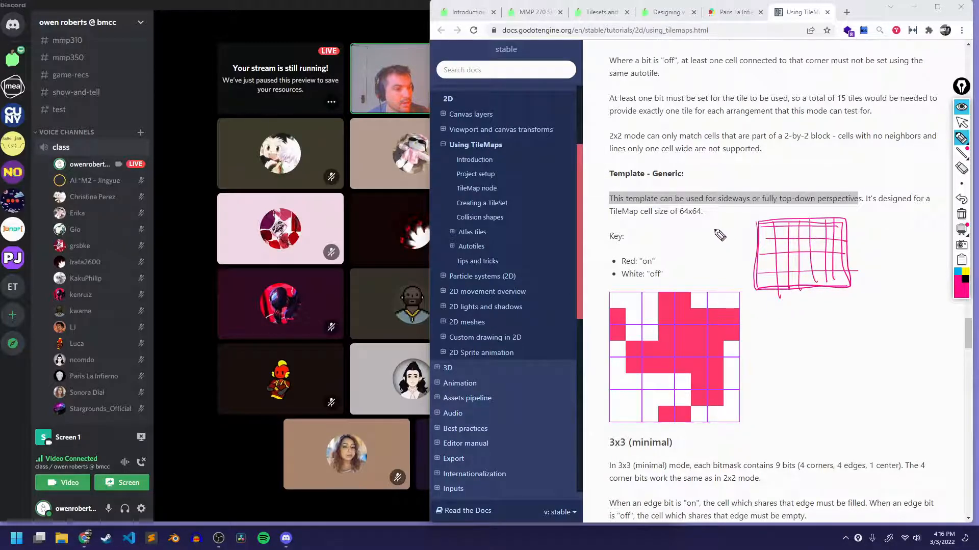
pyautogui.moveTo(697, 253)
pyautogui.mouseDown()
pyautogui.moveTo(711, 244)
pyautogui.moveTo(701, 230)
pyautogui.moveTo(696, 253)
pyautogui.moveTo(679, 250)
pyautogui.moveTo(679, 260)
pyautogui.mouseUp()
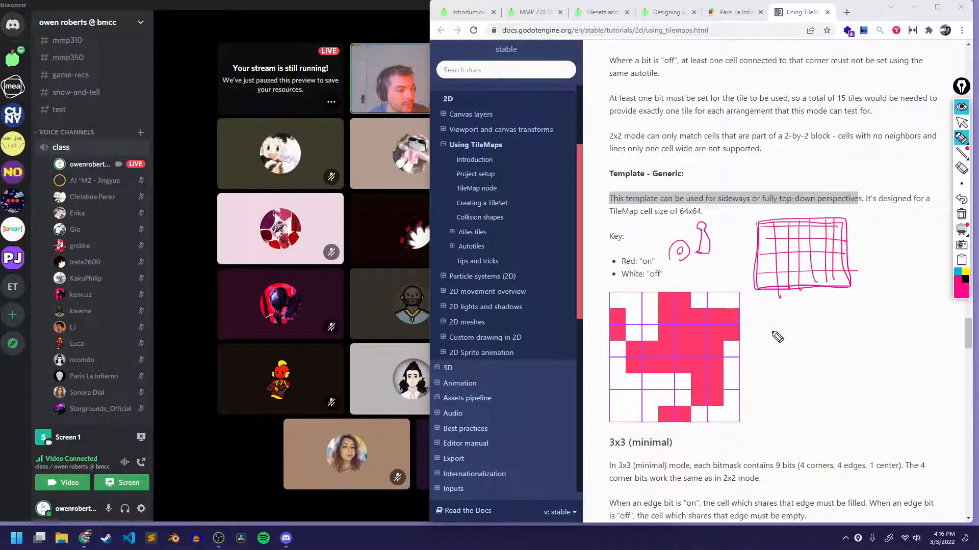
# Sketch three pawns on a ground line facing a side-view camera, with a vertical line between the pawns and camera.
pyautogui.moveTo(766, 395)
pyautogui.mouseDown()
pyautogui.moveTo(745, 395)
pyautogui.moveTo(754, 375)
pyautogui.moveTo(757, 391)
pyautogui.moveTo(761, 371)
pyautogui.moveTo(765, 390)
pyautogui.moveTo(782, 372)
pyautogui.moveTo(779, 387)
pyautogui.mouseUp()
pyautogui.moveTo(846, 370)
pyautogui.mouseDown()
pyautogui.moveTo(869, 381)
pyautogui.moveTo(890, 377)
pyautogui.moveTo(867, 368)
pyautogui.moveTo(888, 365)
pyautogui.mouseUp()
pyautogui.moveTo(809, 359); pyautogui.dragTo(842, 376)
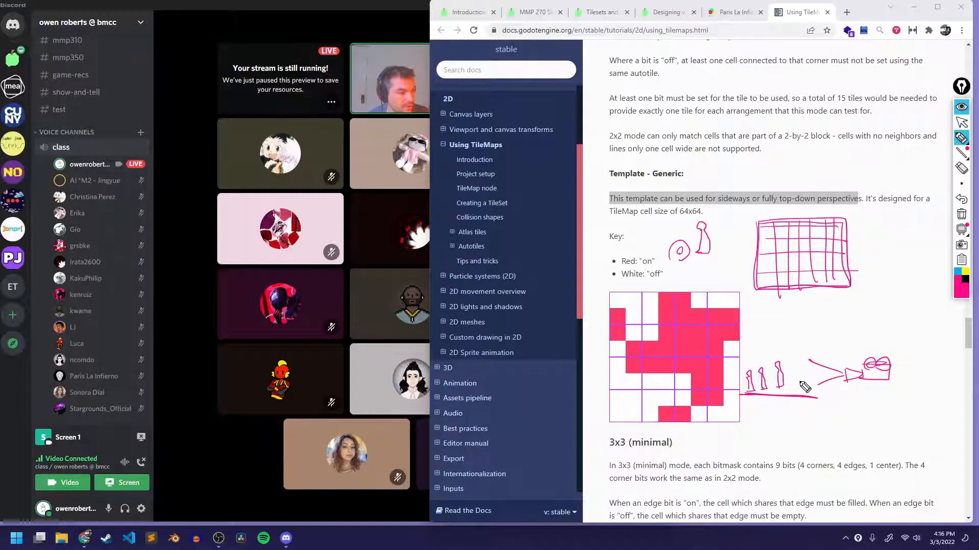
pyautogui.moveTo(799, 331); pyautogui.dragTo(794, 411)
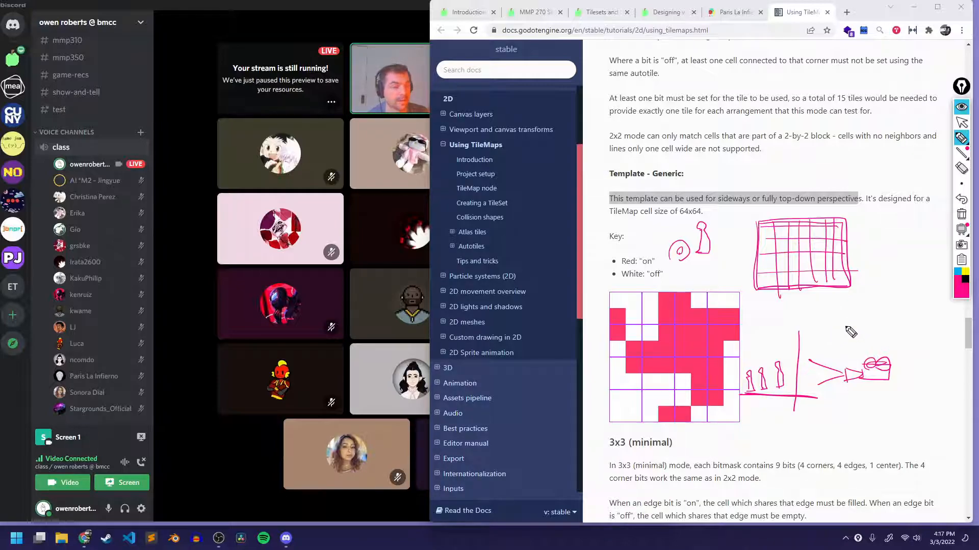
# Draw two rectangular platforms at different heights above the camera sketch and connect them with jump arcs.
pyautogui.moveTo(835, 323)
pyautogui.mouseDown()
pyautogui.moveTo(881, 340)
pyautogui.moveTo(836, 341)
pyautogui.mouseUp()
pyautogui.moveTo(893, 294)
pyautogui.mouseDown()
pyautogui.moveTo(913, 294)
pyautogui.moveTo(892, 309)
pyautogui.mouseUp()
pyautogui.moveTo(825, 321); pyautogui.dragTo(907, 300)
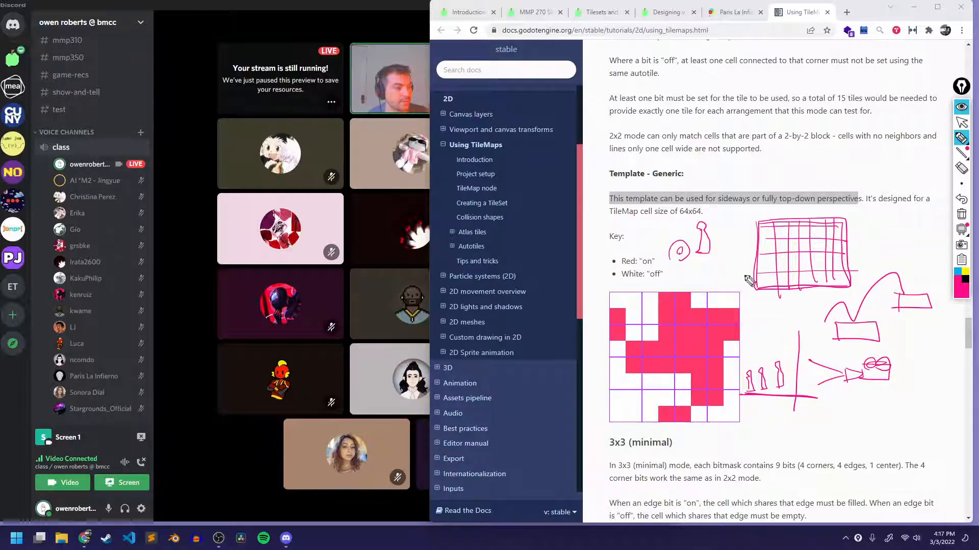
# Erase all the pen sketches around the 2x2 template.
pyautogui.click(962, 172)
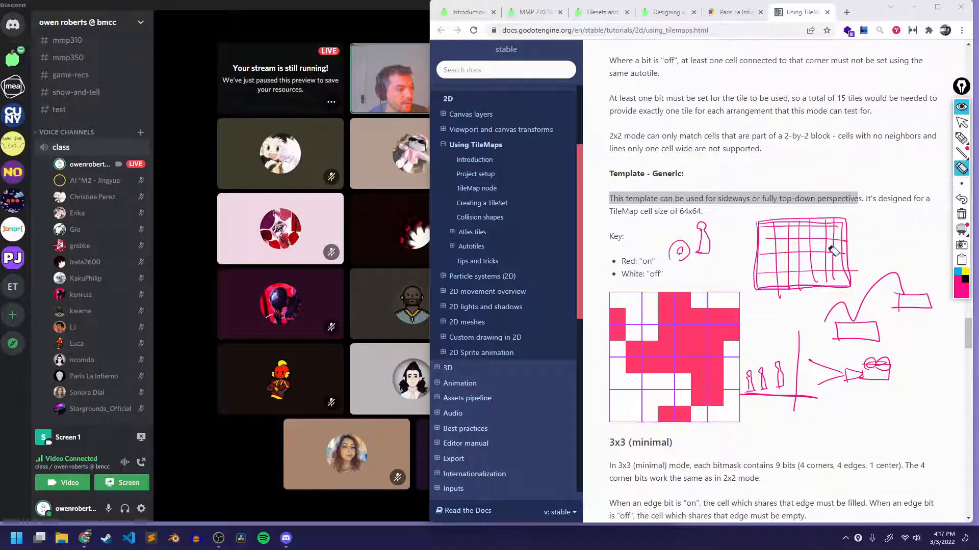
pyautogui.moveTo(701, 250)
pyautogui.mouseDown()
pyautogui.moveTo(841, 296)
pyautogui.moveTo(857, 371)
pyautogui.moveTo(798, 384)
pyautogui.moveTo(829, 337)
pyautogui.moveTo(828, 267)
pyautogui.moveTo(799, 256)
pyautogui.mouseUp()
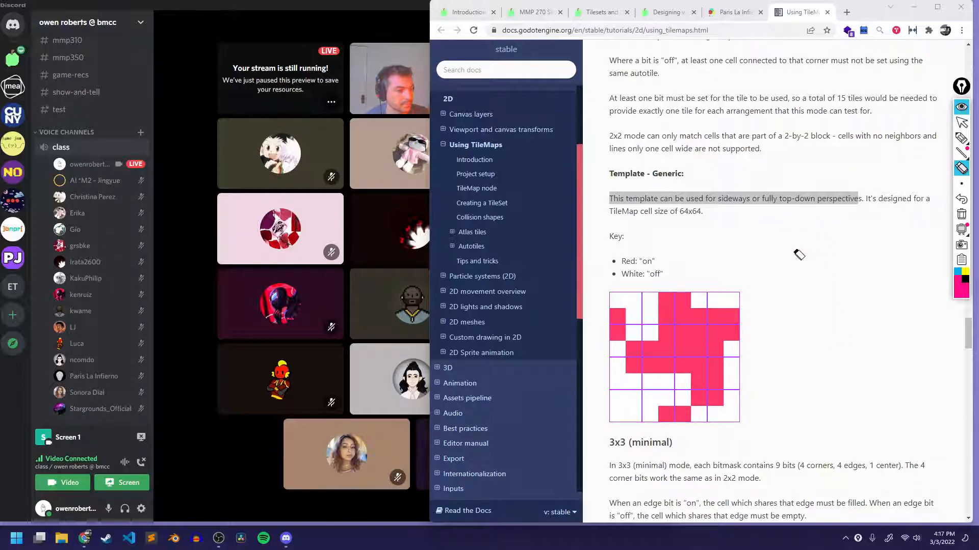
pyautogui.click(961, 138)
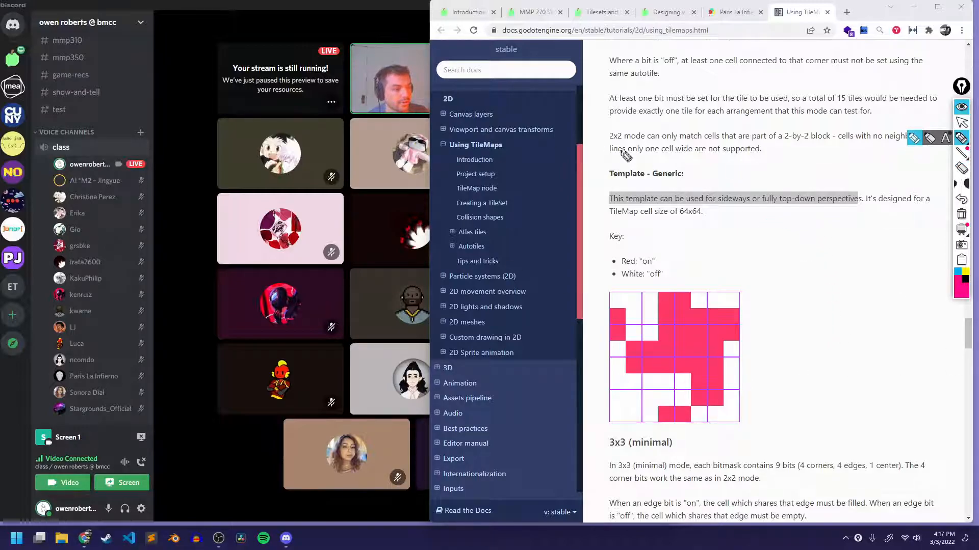
pyautogui.click(861, 203)
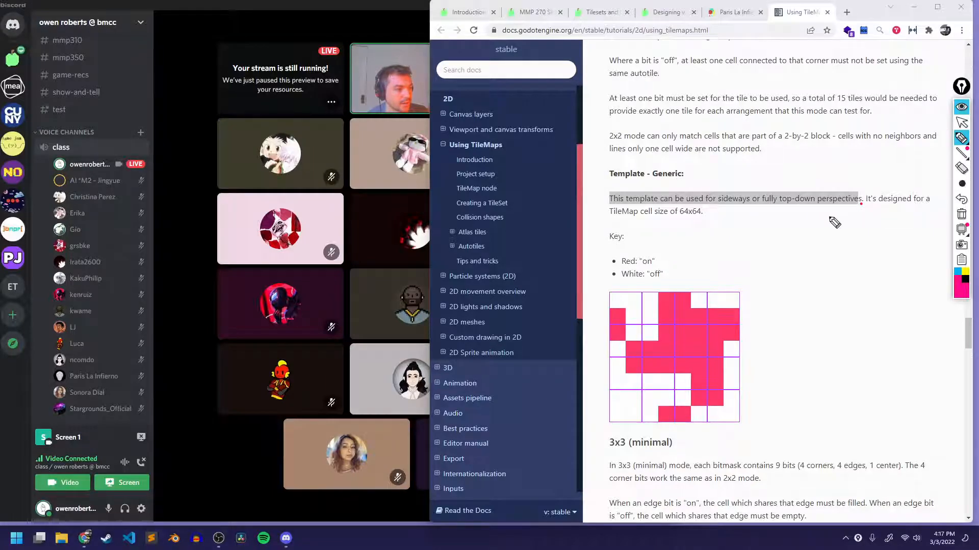
pyautogui.press('Escape')
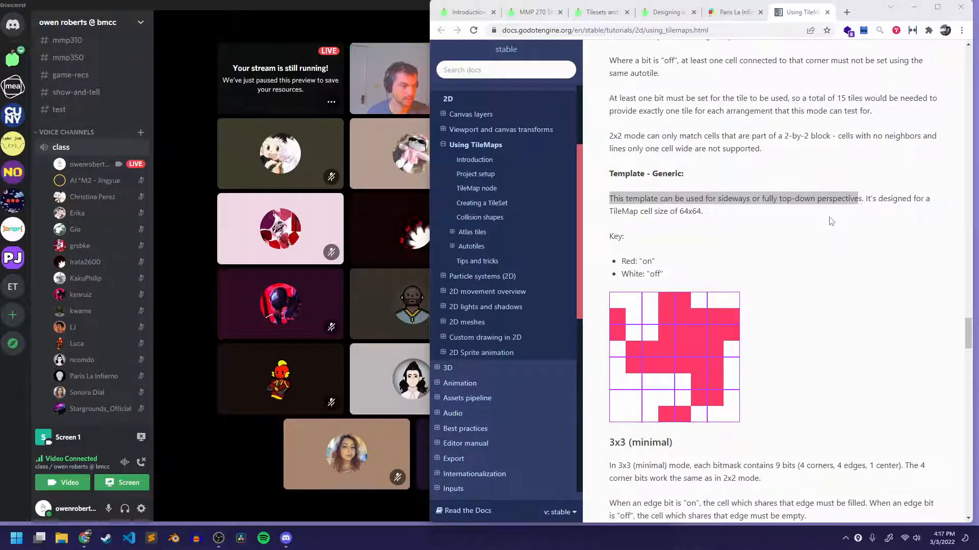
# Find the 3x3 (minimal) Generic template and highlight its sentence about sideways or fully top-down perspectives.
pyautogui.scroll(-7, 815, 224)
pyautogui.scroll(-4, 795, 223)
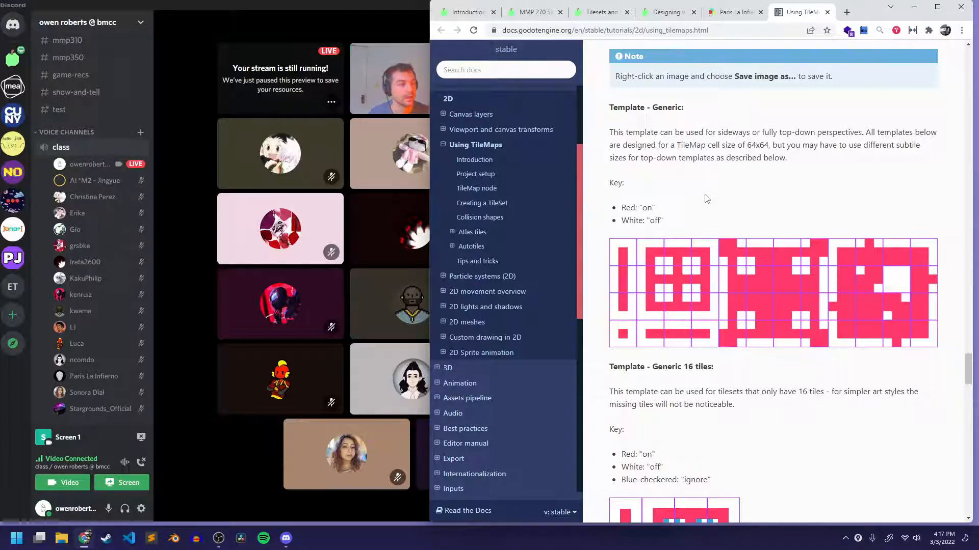
pyautogui.moveTo(613, 132); pyautogui.dragTo(863, 134)
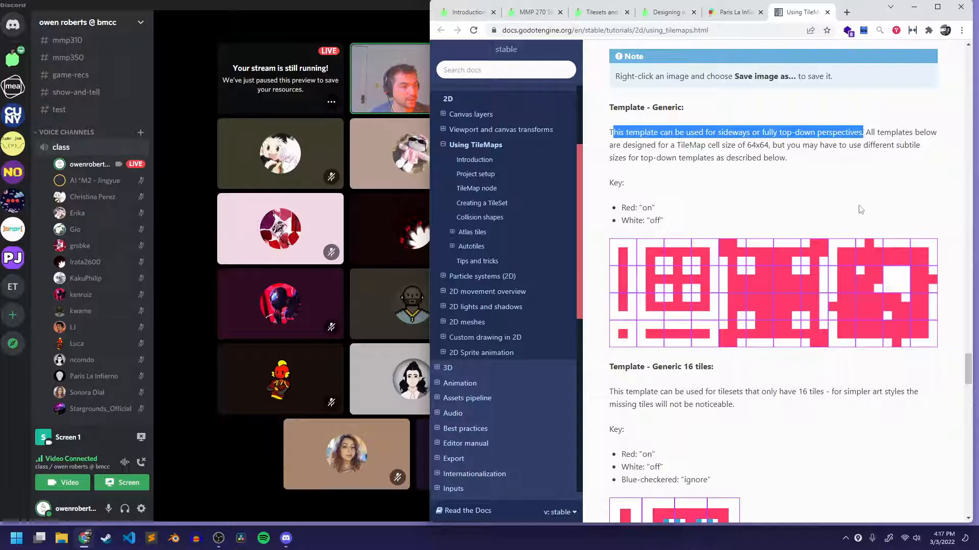
# Go past the 16-tile template and highlight the heading "Template - Top-down floor in 3/4 perspective".
pyautogui.scroll(-4, 746, 175)
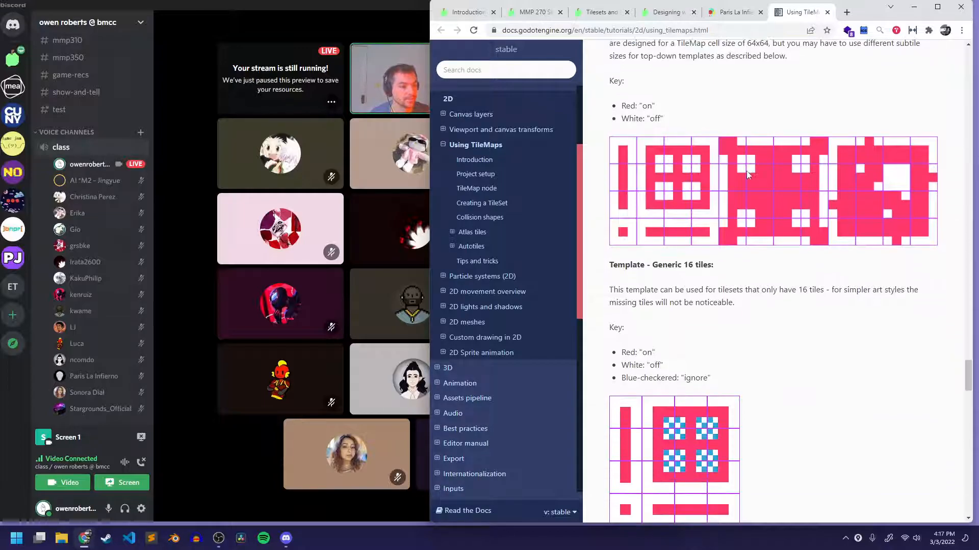
pyautogui.scroll(-6, 745, 175)
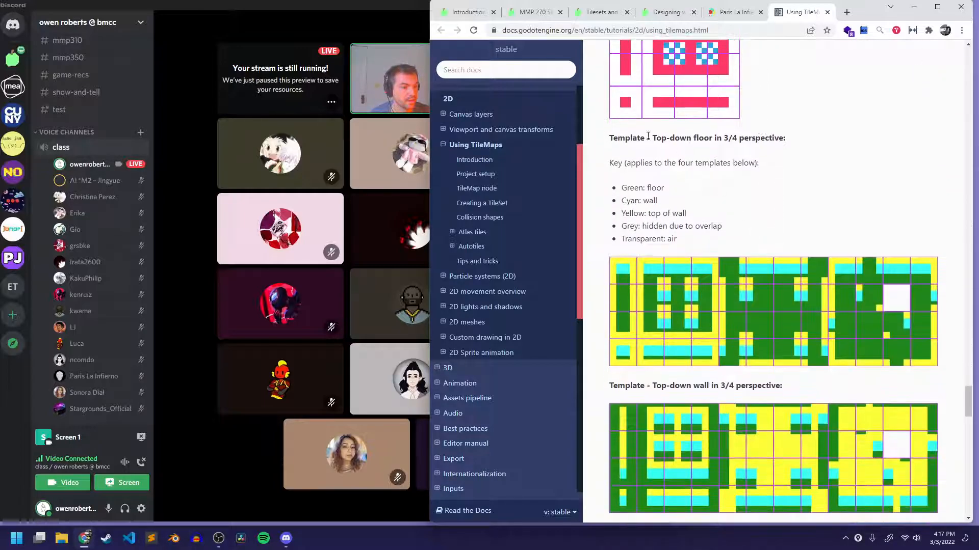
pyautogui.moveTo(603, 144); pyautogui.dragTo(810, 144)
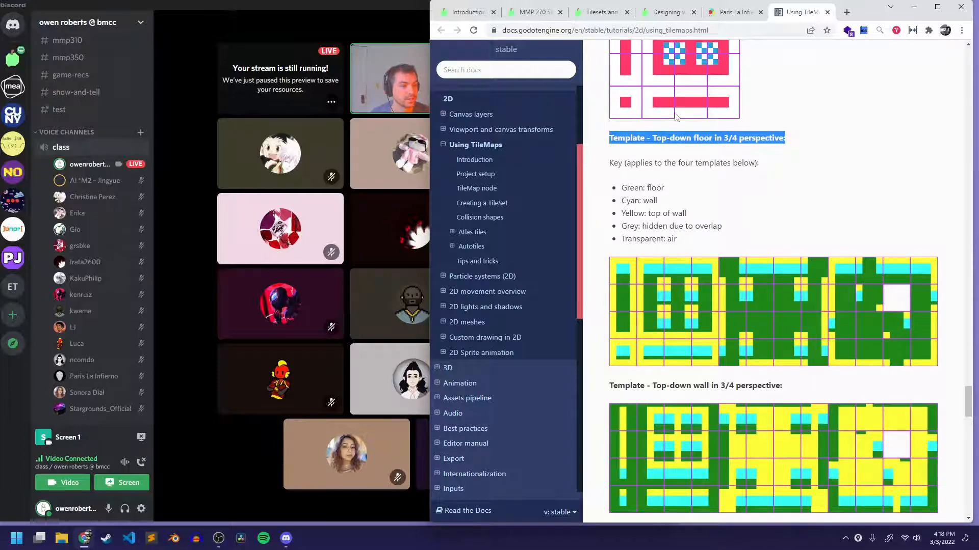
pyautogui.click(685, 157)
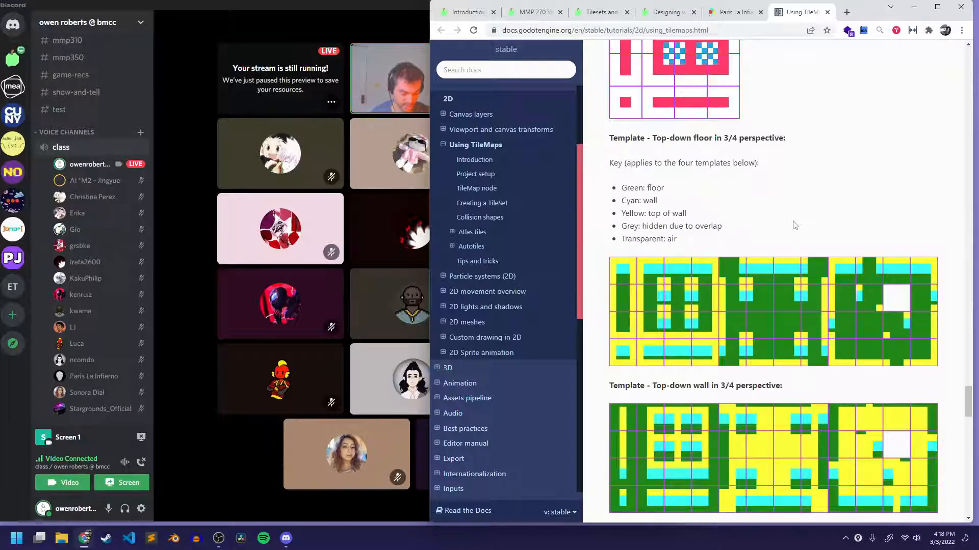
# Reopen the annotation overlay, reduce the pen to the second-smallest width, and erase the thick test stroke and stray dot.
pyautogui.hotkey('ctrl', 'shift', '1')
pyautogui.hotkey('ctrl', 'shift', '3')
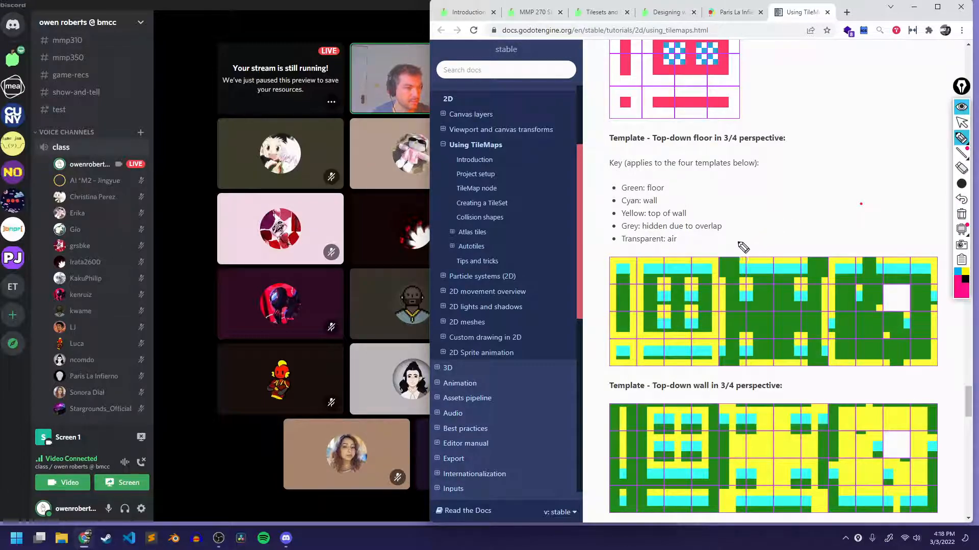
pyautogui.moveTo(740, 245); pyautogui.dragTo(794, 246)
pyautogui.moveTo(968, 186)
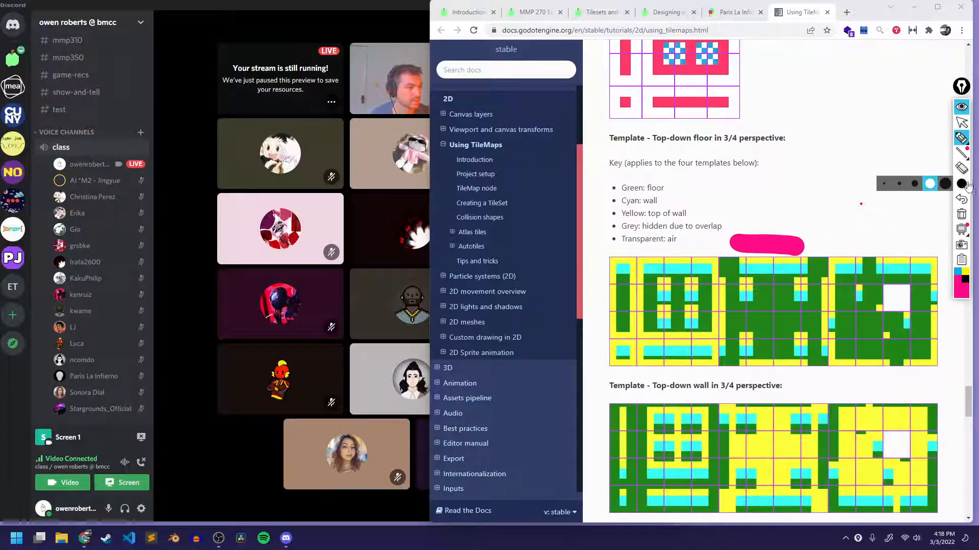
pyautogui.click(899, 183)
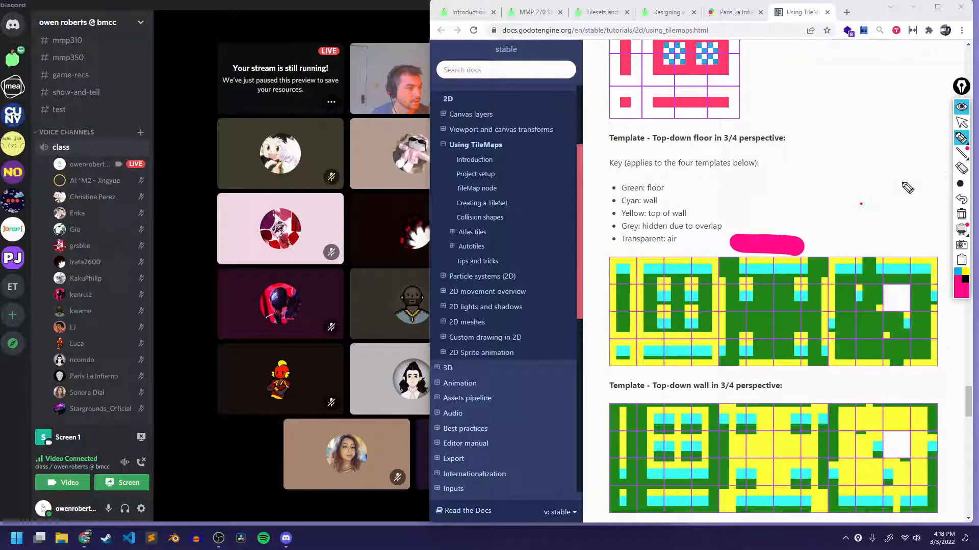
pyautogui.click(960, 169)
pyautogui.moveTo(766, 245); pyautogui.dragTo(866, 218)
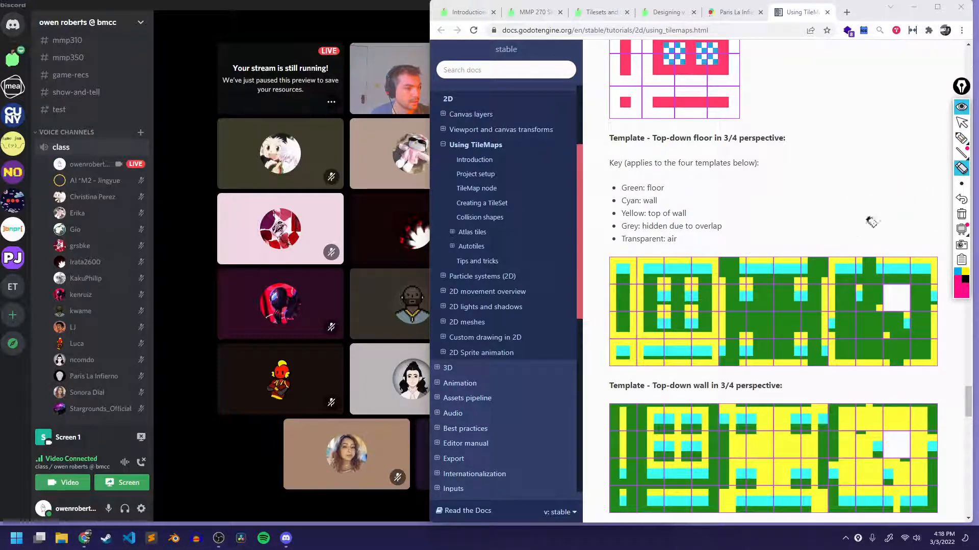
# Sketch three pawns on a ground line beside the key, with a camera above aiming diagonally down at them through an arrow.
pyautogui.click(961, 138)
pyautogui.moveTo(737, 238); pyautogui.dragTo(824, 235)
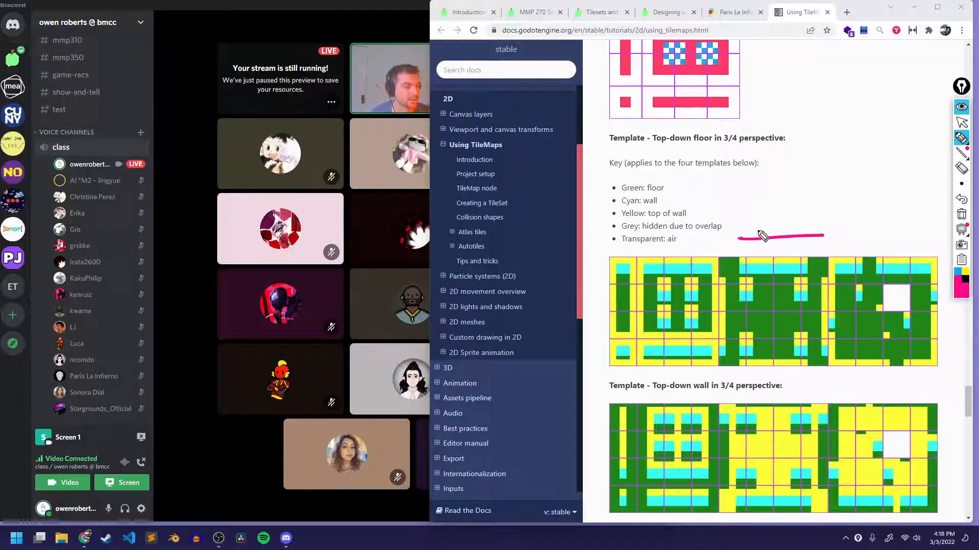
pyautogui.moveTo(749, 235)
pyautogui.mouseDown()
pyautogui.moveTo(750, 218)
pyautogui.moveTo(749, 232)
pyautogui.moveTo(762, 233)
pyautogui.moveTo(767, 207)
pyautogui.moveTo(783, 232)
pyautogui.moveTo(787, 199)
pyautogui.moveTo(793, 231)
pyautogui.mouseUp()
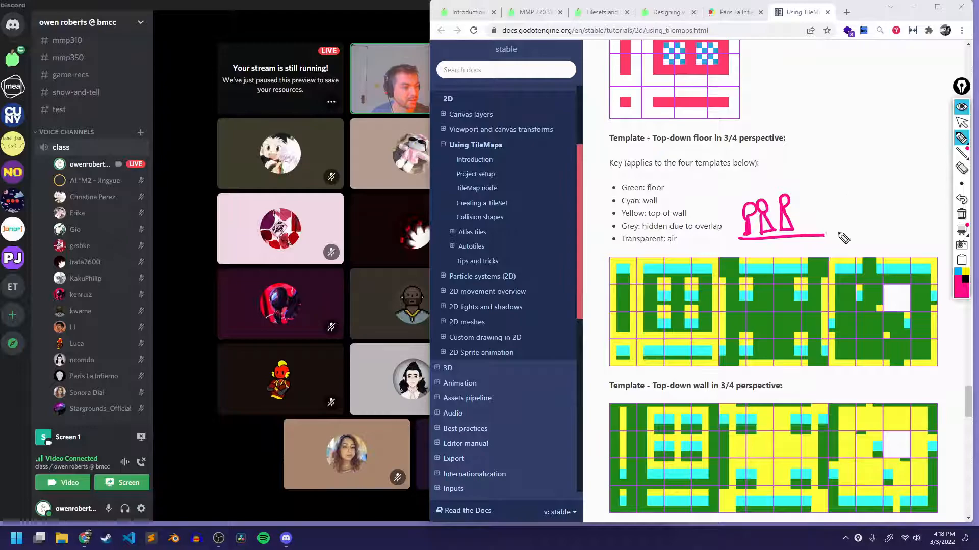
pyautogui.moveTo(839, 142)
pyautogui.mouseDown()
pyautogui.moveTo(852, 156)
pyautogui.moveTo(847, 146)
pyautogui.moveTo(873, 144)
pyautogui.moveTo(869, 130)
pyautogui.moveTo(880, 145)
pyautogui.moveTo(783, 196)
pyautogui.moveTo(807, 207)
pyautogui.mouseUp()
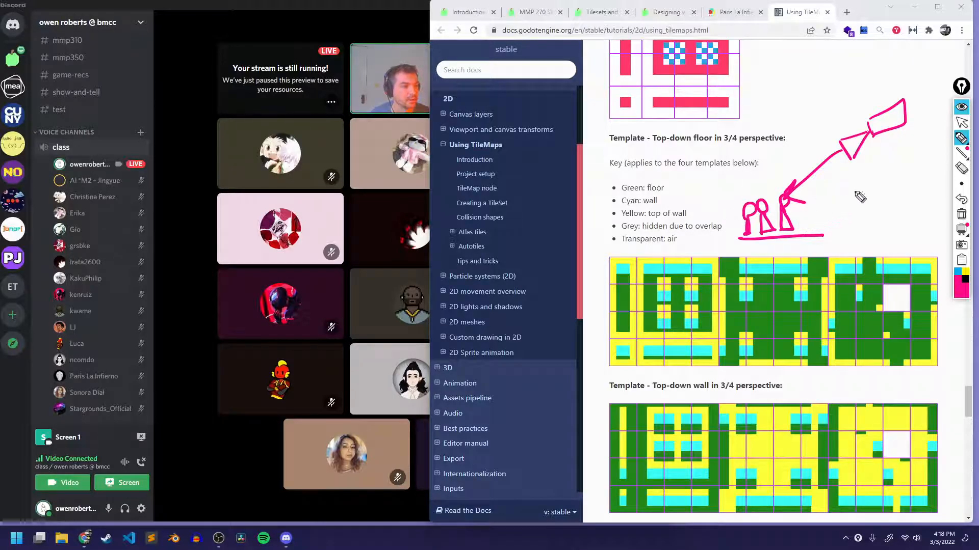
# Replace the pawns and ground line with a longer floor line, a tall wall and one pawn, shading the sides facing the camera.
pyautogui.click(961, 170)
pyautogui.moveTo(745, 225)
pyautogui.mouseDown()
pyautogui.moveTo(797, 222)
pyautogui.moveTo(795, 238)
pyautogui.mouseUp()
pyautogui.click(961, 138)
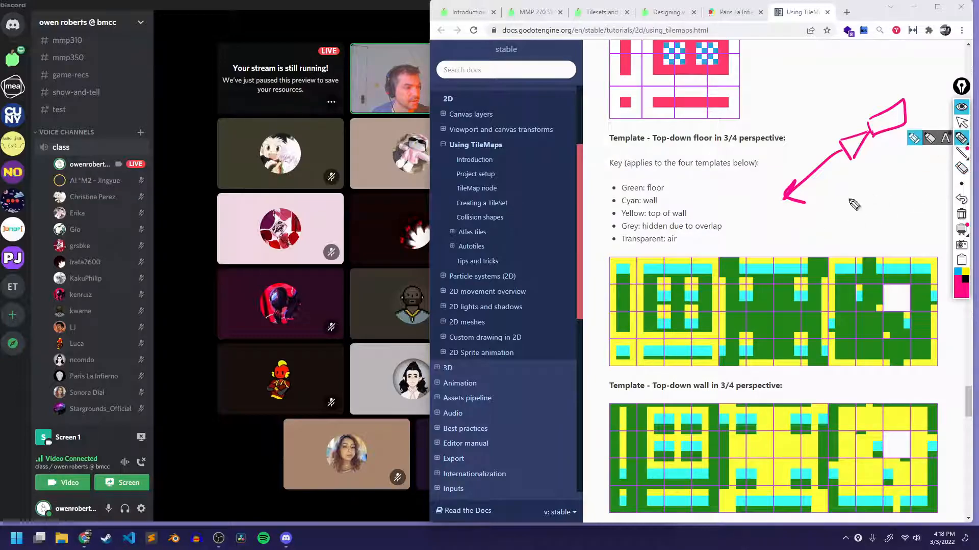
pyautogui.moveTo(686, 248); pyautogui.dragTo(863, 245)
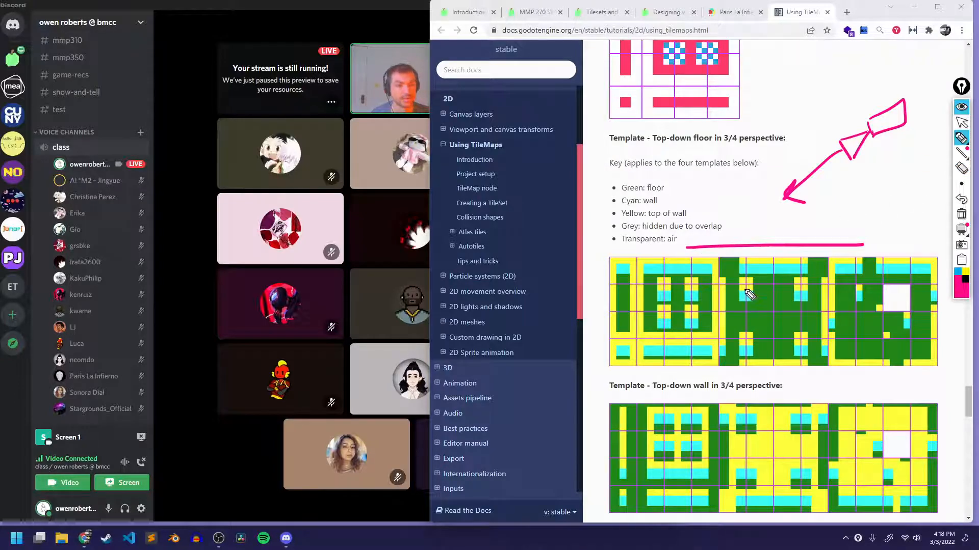
pyautogui.moveTo(687, 248)
pyautogui.mouseDown()
pyautogui.moveTo(682, 163)
pyautogui.moveTo(663, 254)
pyautogui.mouseUp()
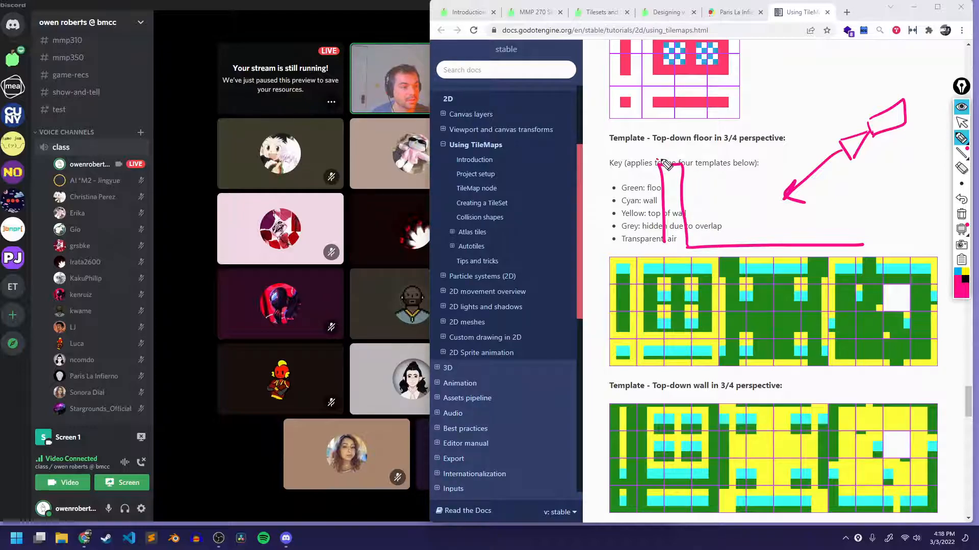
pyautogui.moveTo(689, 175)
pyautogui.mouseDown()
pyautogui.moveTo(692, 236)
pyautogui.moveTo(730, 233)
pyautogui.moveTo(724, 204)
pyautogui.moveTo(742, 229)
pyautogui.moveTo(739, 210)
pyautogui.mouseUp()
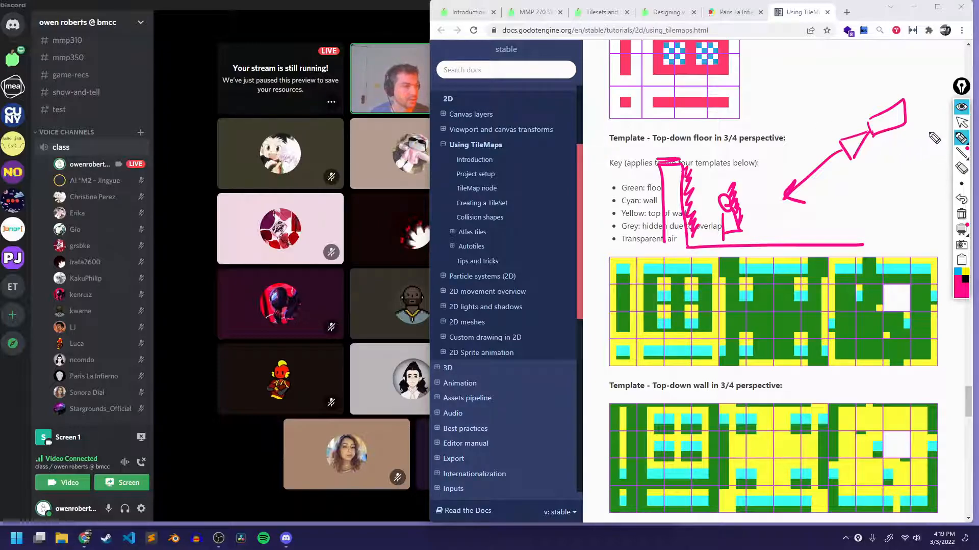
# Erase the angled-camera, wall and pawn sketch, and leave the annotation overlay.
pyautogui.click(962, 168)
pyautogui.moveTo(889, 117)
pyautogui.mouseDown()
pyautogui.moveTo(816, 168)
pyautogui.moveTo(702, 202)
pyautogui.moveTo(707, 218)
pyautogui.moveTo(745, 144)
pyautogui.moveTo(875, 152)
pyautogui.mouseUp()
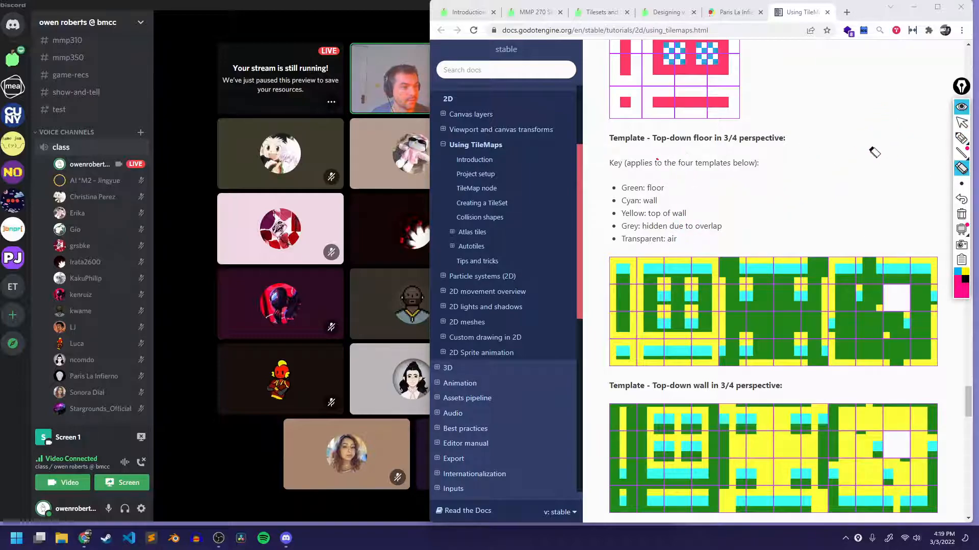
pyautogui.moveTo(961, 138)
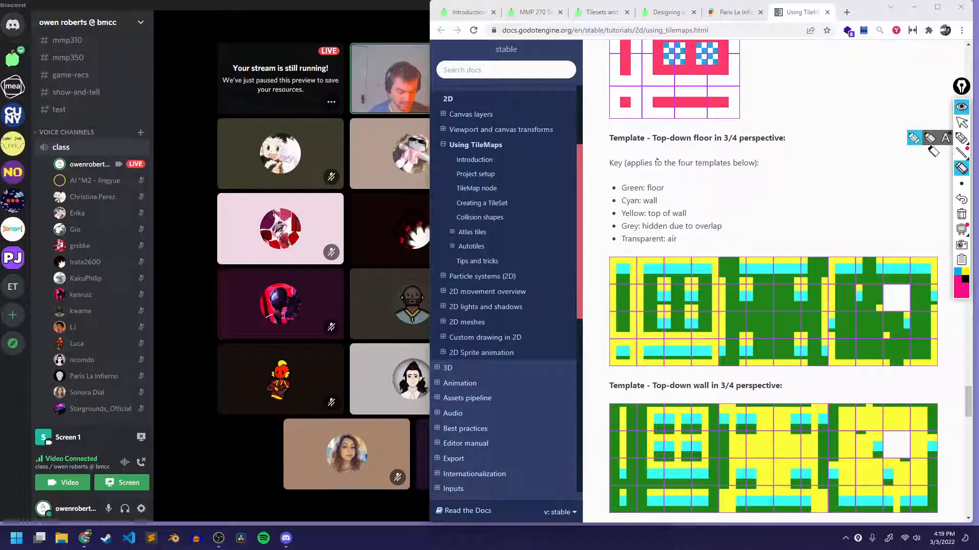
pyautogui.hotkey('ctrl', 'shift', '1')
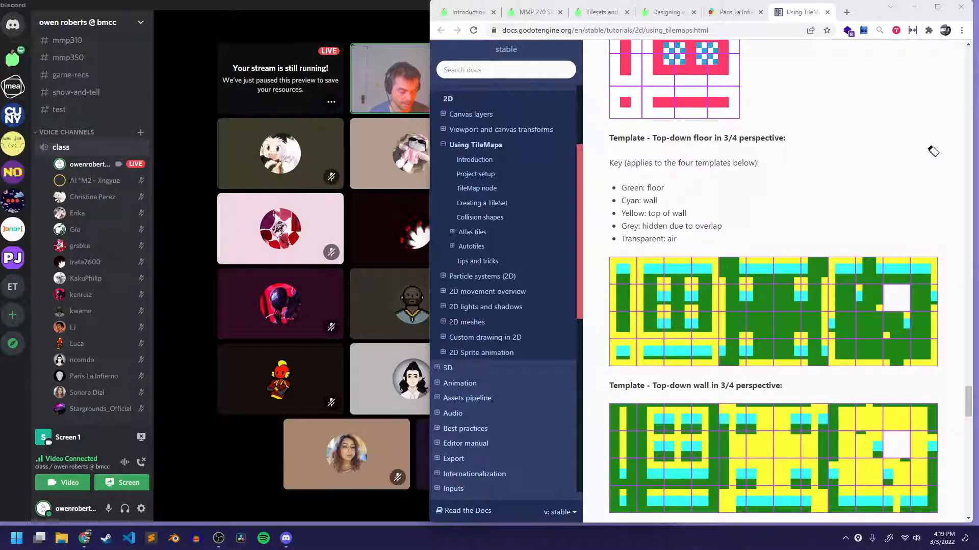
# Highlight the 3/4 perspective key entries for green floor, cyan wall and yellow top of wall.
pyautogui.scroll(-2, 631, 86)
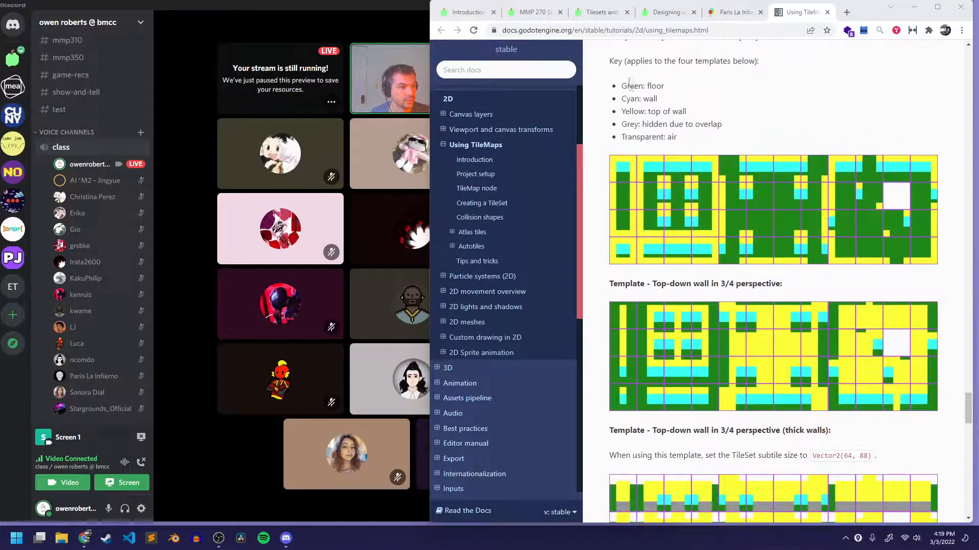
pyautogui.moveTo(621, 87); pyautogui.dragTo(716, 90)
pyautogui.click(684, 94)
pyautogui.moveTo(625, 99); pyautogui.dragTo(698, 113)
pyautogui.click(700, 116)
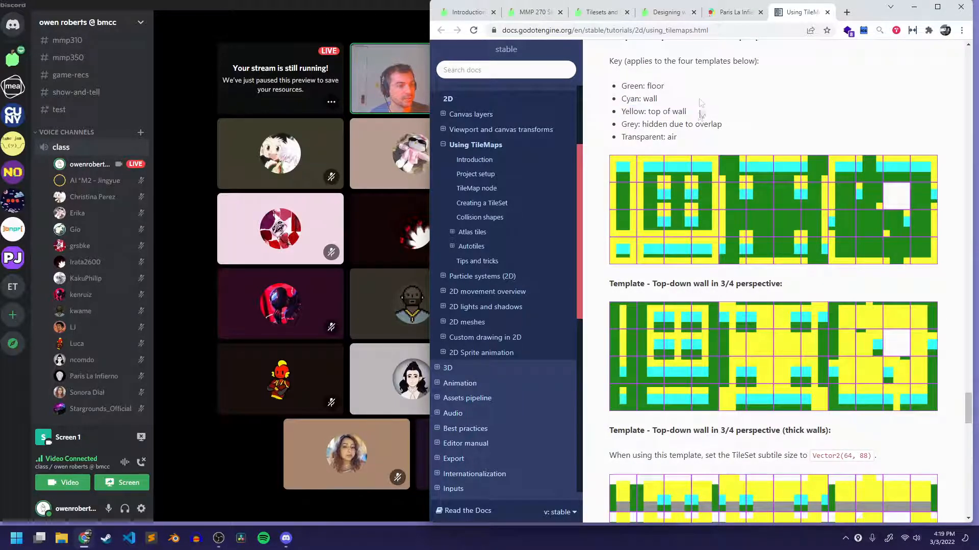
# Review the top-down wall templates, including thick and tall walls, down to the 3x3 section, and return to the Generic template.
pyautogui.scroll(-4, 661, 175)
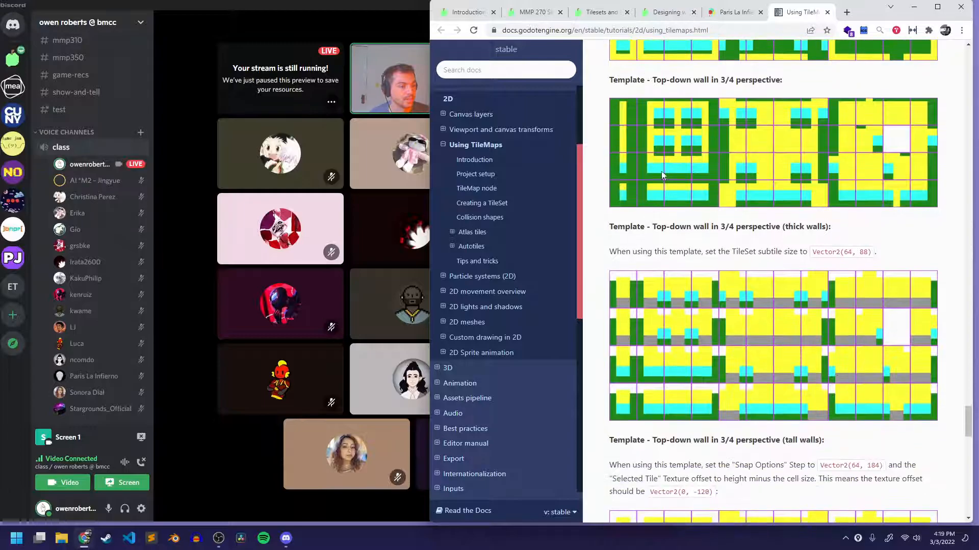
pyautogui.scroll(-3, 662, 179)
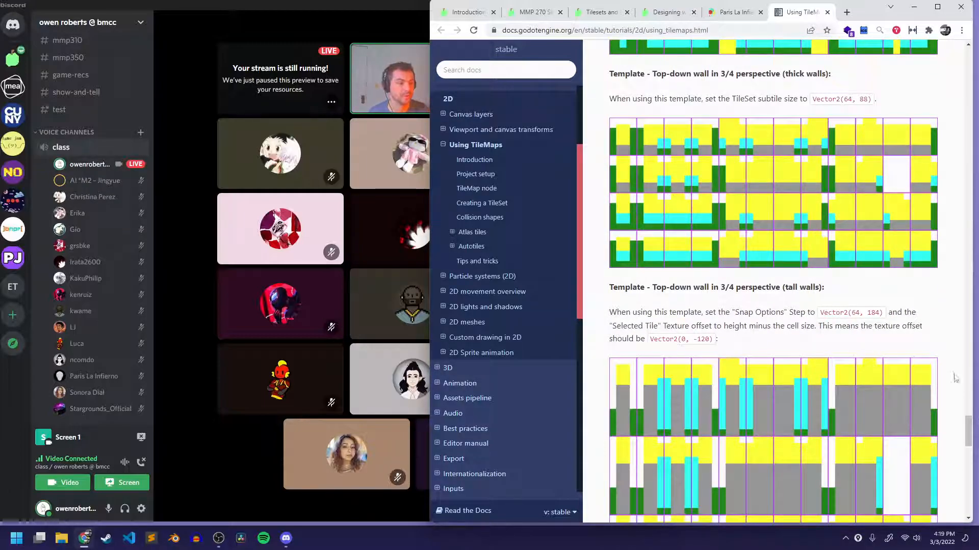
pyautogui.scroll(-3, 757, 276)
pyautogui.scroll(-4, 702, 214)
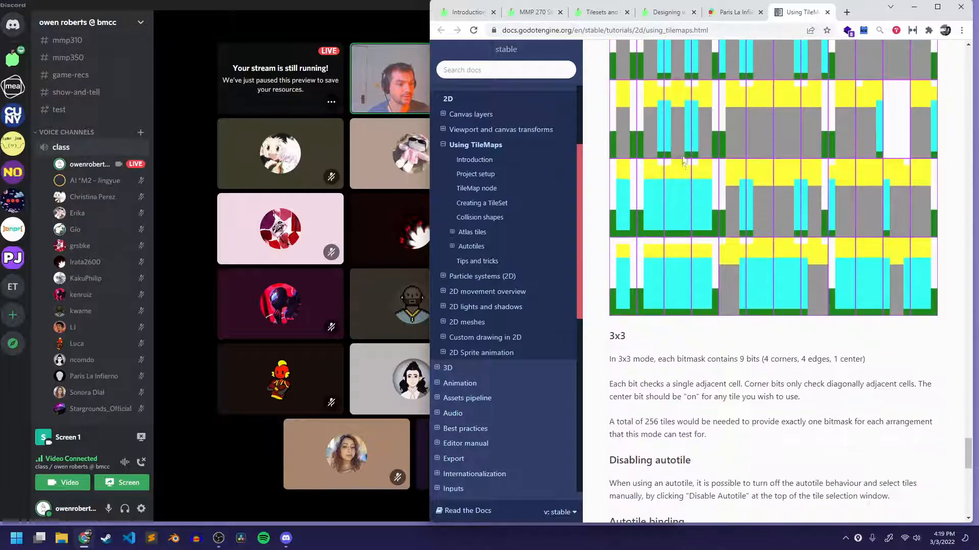
pyautogui.scroll(7, 696, 218)
pyautogui.scroll(15, 696, 219)
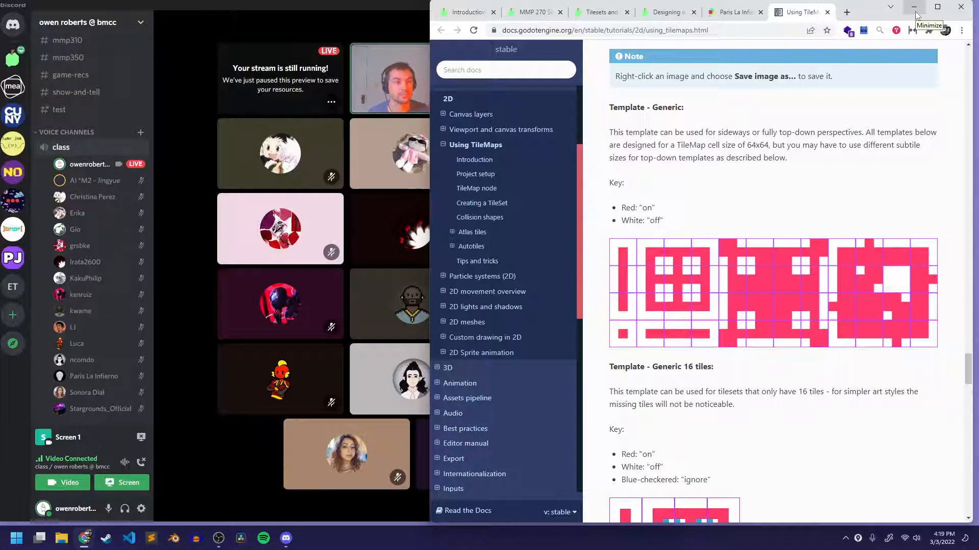
# Minimize the browser and Discord, and launch Piskel-0.14.0.exe from the desktop's Piskel-0.14.0 folder.
pyautogui.click(914, 7)
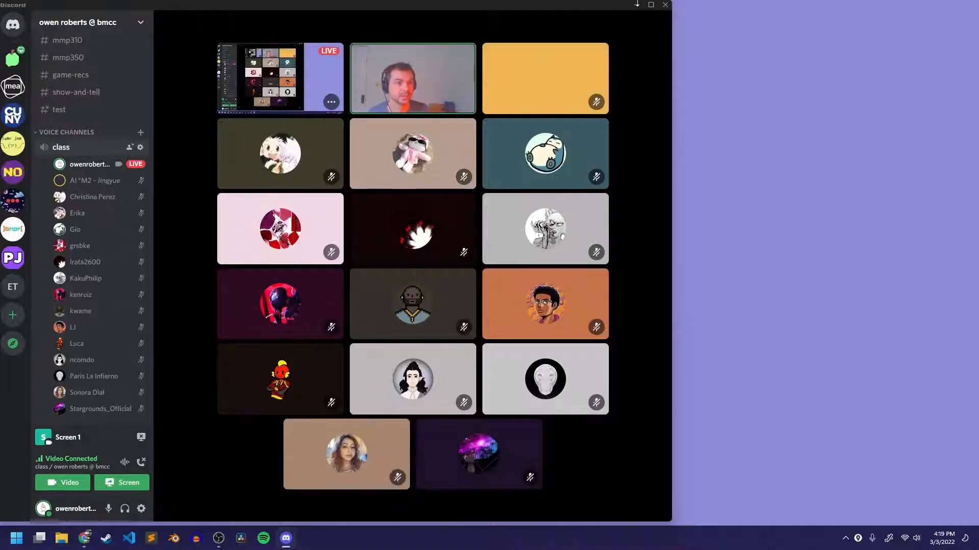
pyautogui.click(637, 6)
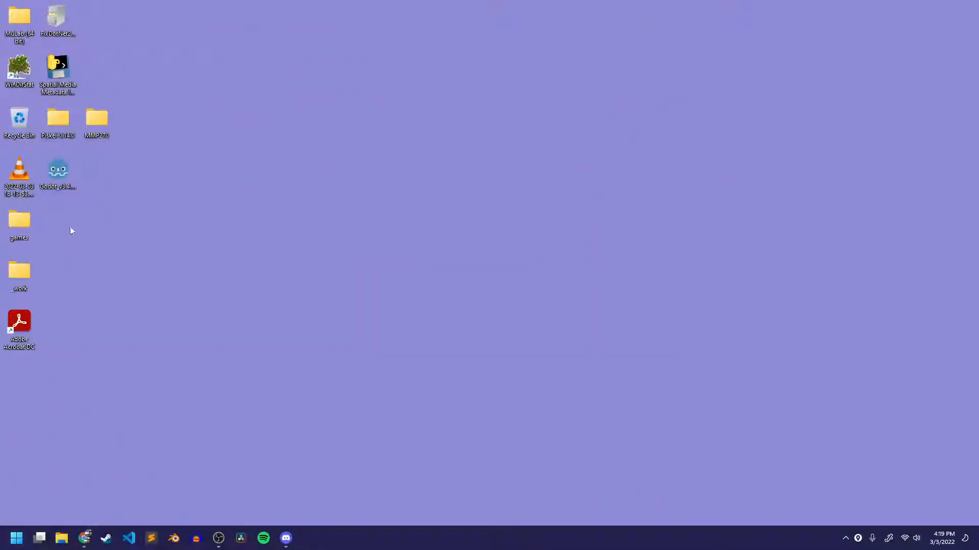
pyautogui.doubleClick(47, 123)
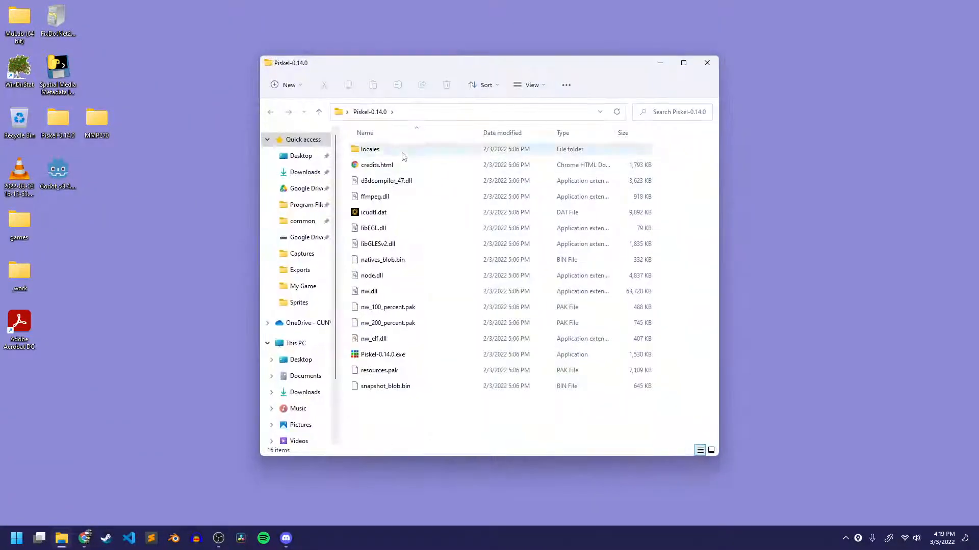
pyautogui.doubleClick(391, 355)
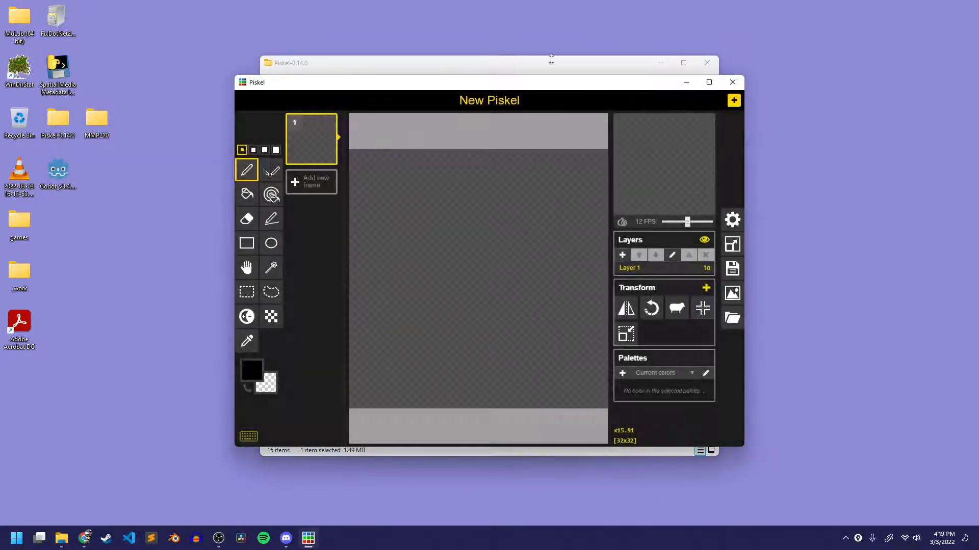
# Close the Piskel-0.14.0 folder window, and move and enlarge the Piskel window to fill the screen's height.
pyautogui.click(549, 60)
pyautogui.click(706, 63)
pyautogui.moveTo(494, 83); pyautogui.dragTo(391, 8)
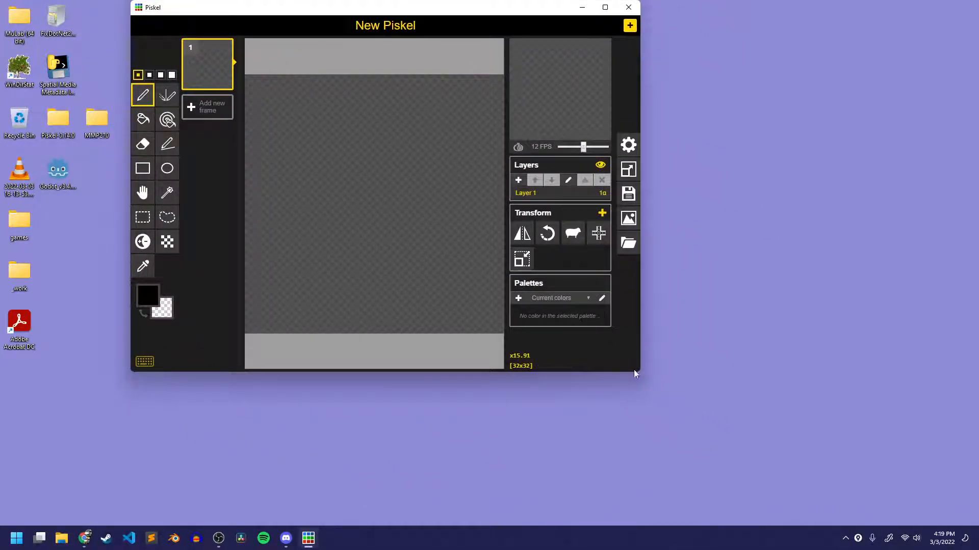
pyautogui.moveTo(645, 378); pyautogui.dragTo(874, 530)
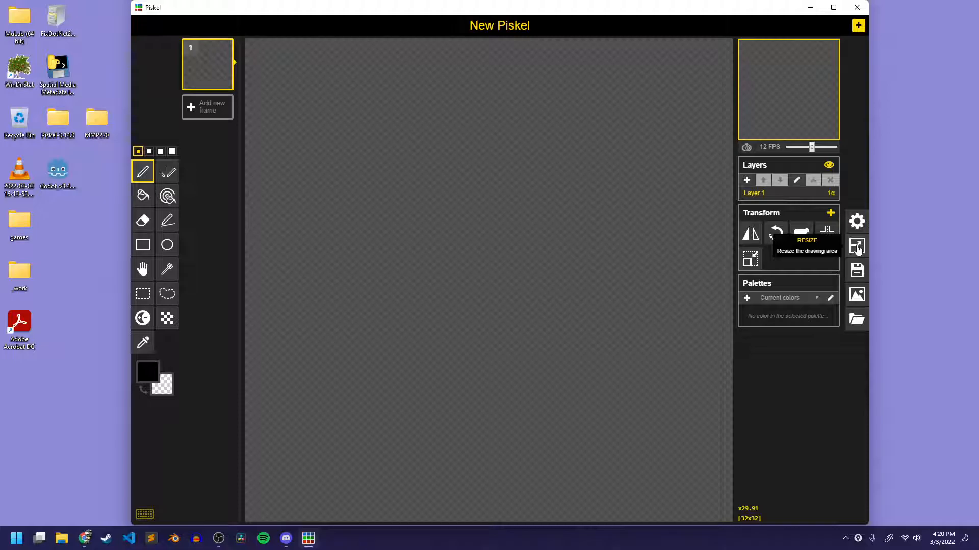
# Start saving the sprite as a new file and browse to the Desktop's MMP270 > Art > tile sets folder.
pyautogui.click(856, 271)
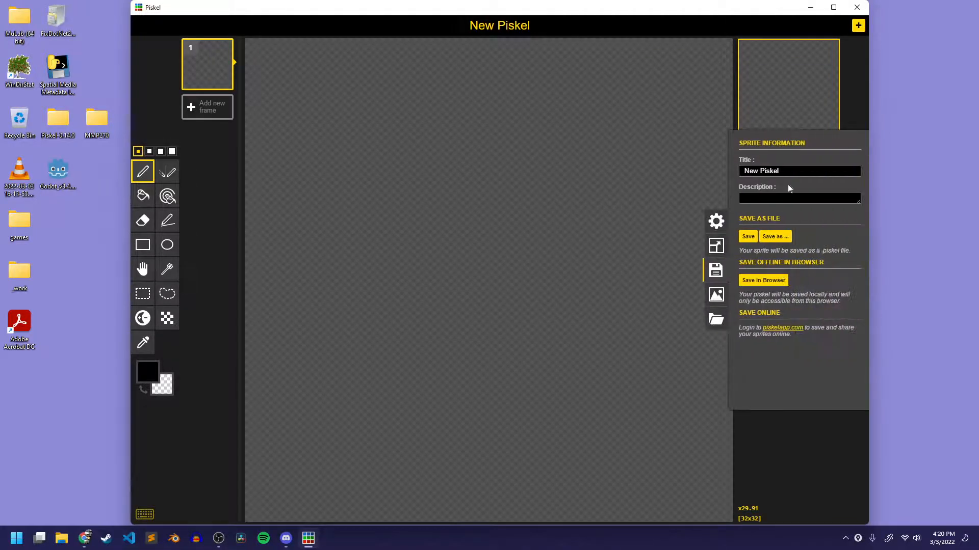
pyautogui.click(771, 239)
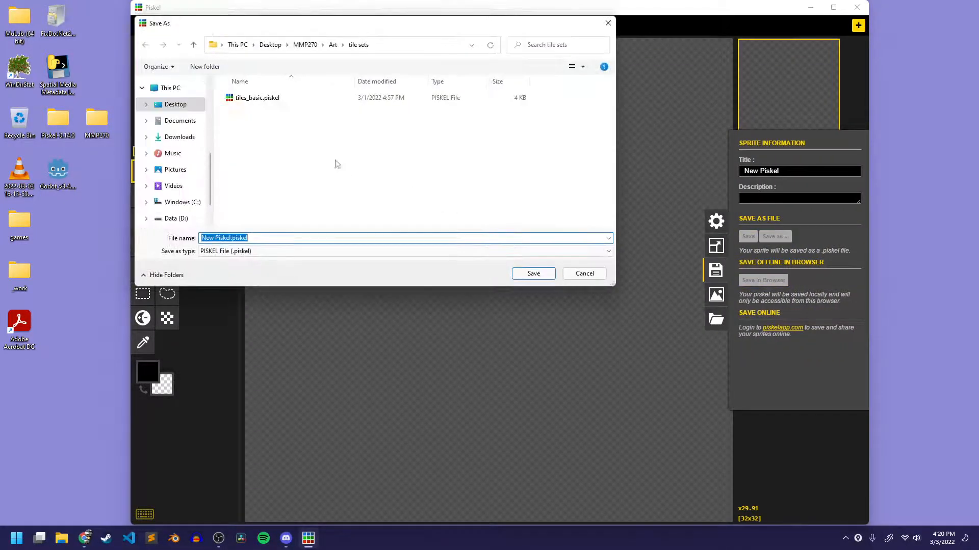
pyautogui.click(332, 45)
pyautogui.click(305, 45)
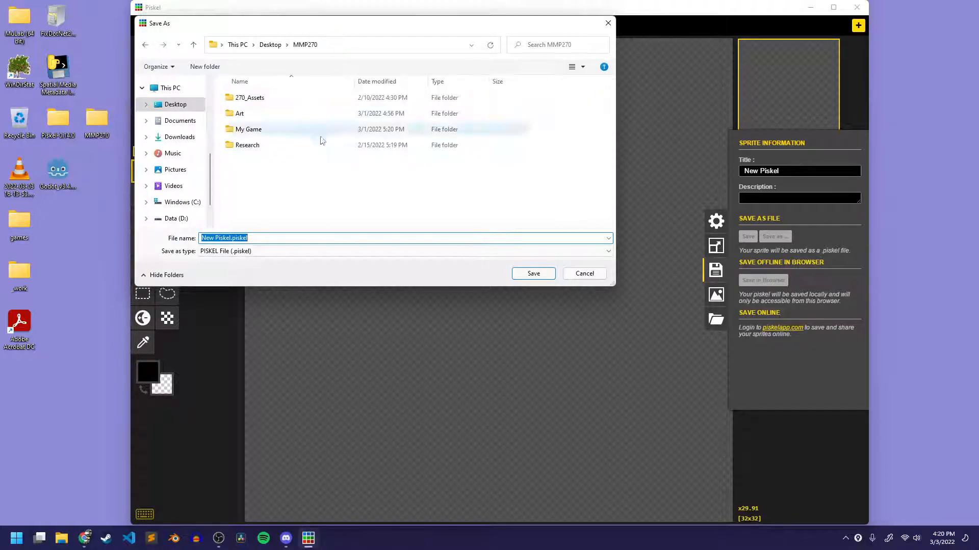
pyautogui.click(270, 44)
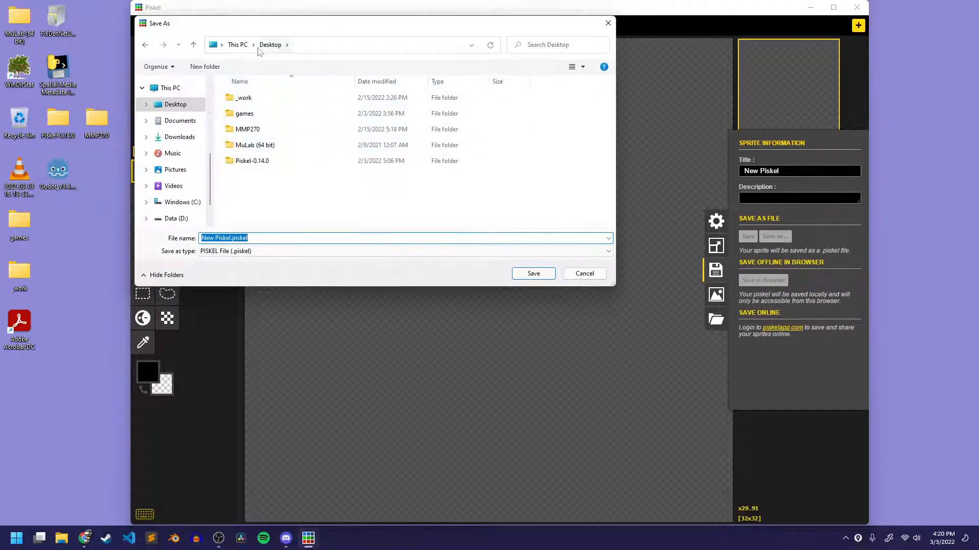
pyautogui.click(172, 104)
pyautogui.doubleClick(258, 130)
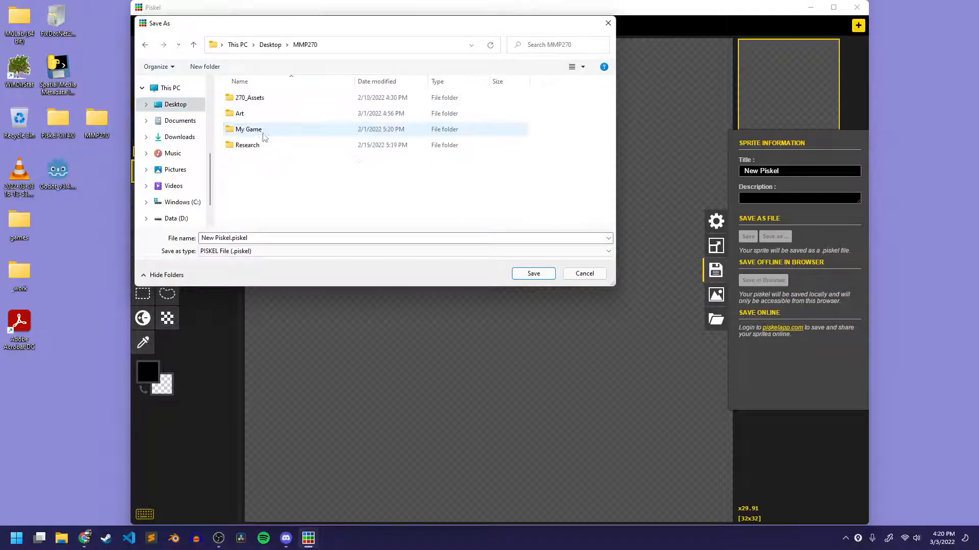
pyautogui.doubleClick(257, 114)
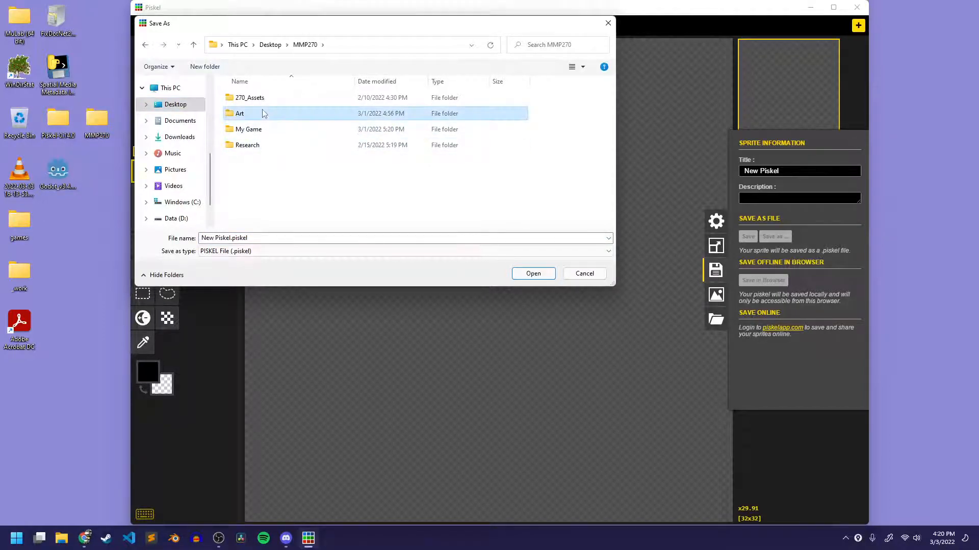
pyautogui.doubleClick(432, 125)
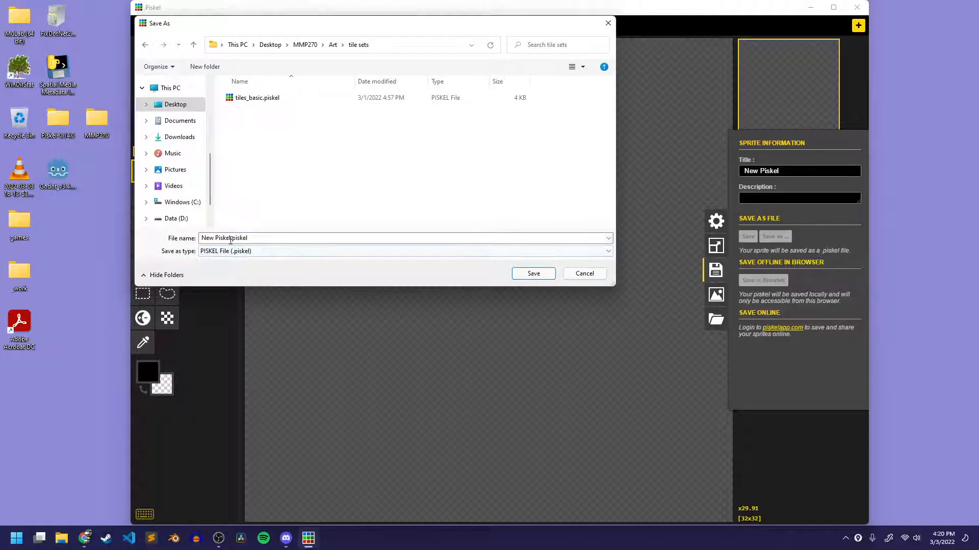
# Name the file tiles_auto_simple and save it in the tile sets folder.
pyautogui.click(230, 238)
pyautogui.click(202, 238)
pyautogui.doubleClick(221, 238)
pyautogui.click(227, 239)
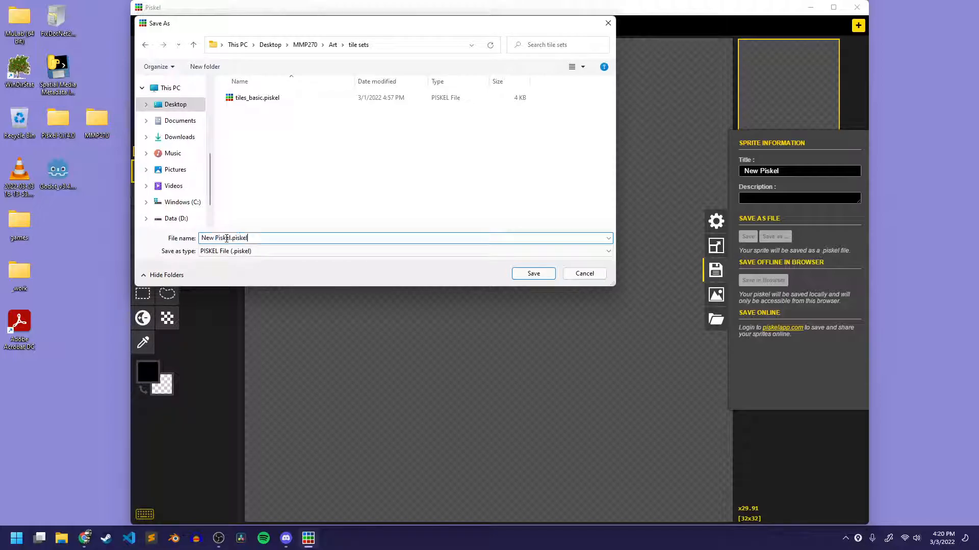
pyautogui.press('BackSpace')
pyautogui.press('BackSpace')
pyautogui.press('BackSpace')
pyautogui.press('BackSpace')
pyautogui.press('BackSpace')
pyautogui.press('BackSpace')
pyautogui.press('BackSpace')
pyautogui.press('BackSpace')
pyautogui.press('BackSpace')
pyautogui.press('BackSpace')
pyautogui.press('BackSpace')
pyautogui.press('BackSpace')
pyautogui.press('BackSpace')
pyautogui.press('BackSpace')
pyautogui.press('BackSpace')
pyautogui.press('BackSpace')
pyautogui.press('BackSpace')
pyautogui.write('tiles_auto_simp')
pyautogui.press('Return')
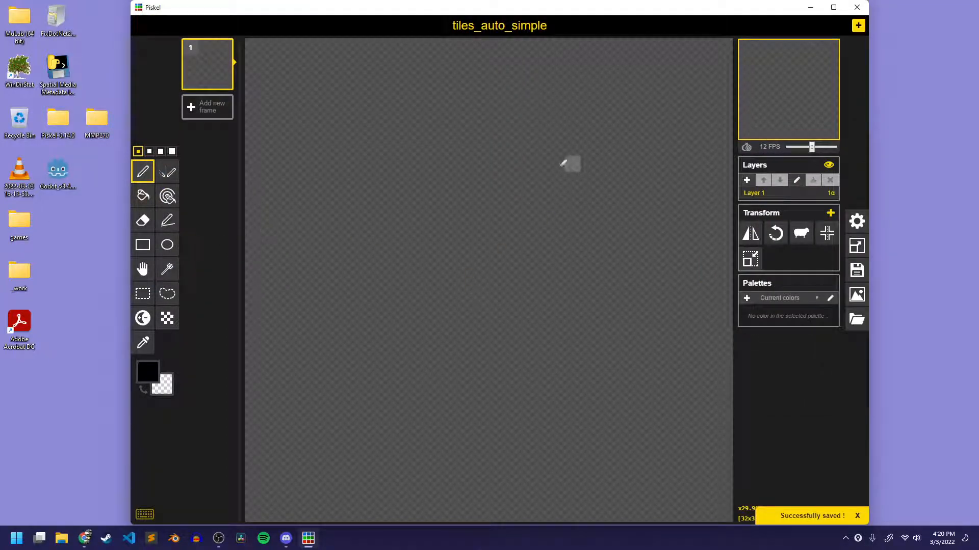
# Enable the canvas grid and set its spacing to the largest option.
pyautogui.click(857, 222)
pyautogui.click(778, 181)
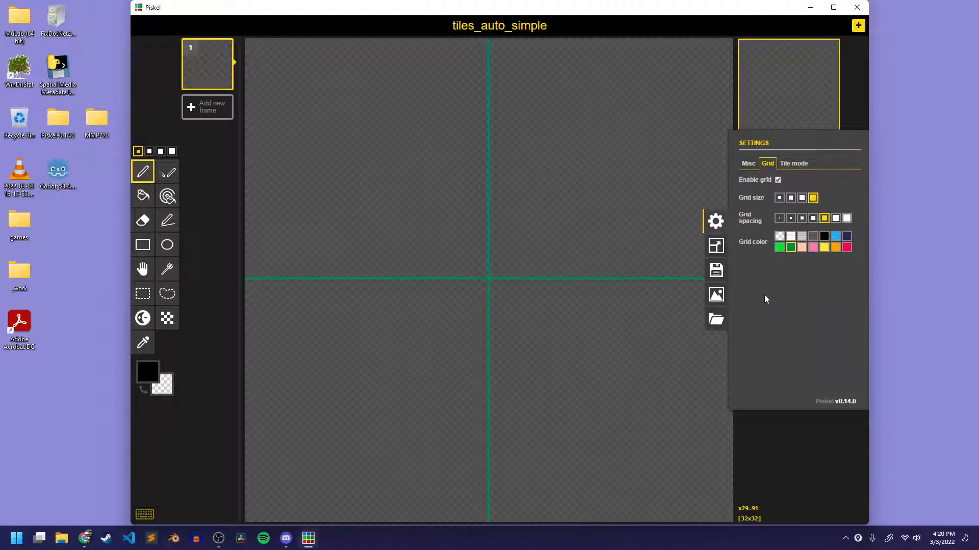
pyautogui.click(847, 218)
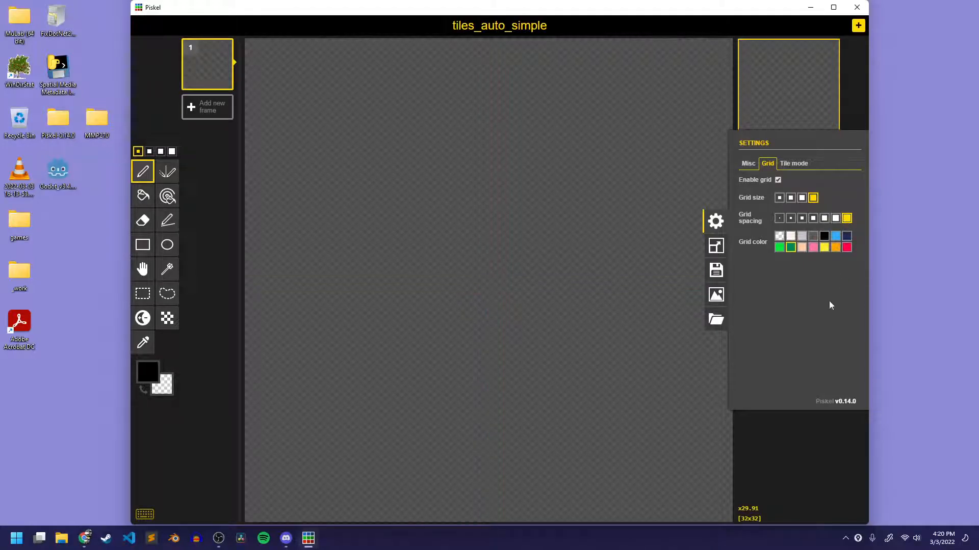
# Enter 64 px for the canvas resize dimensions and turn off Maintain aspect ratio.
pyautogui.click(716, 245)
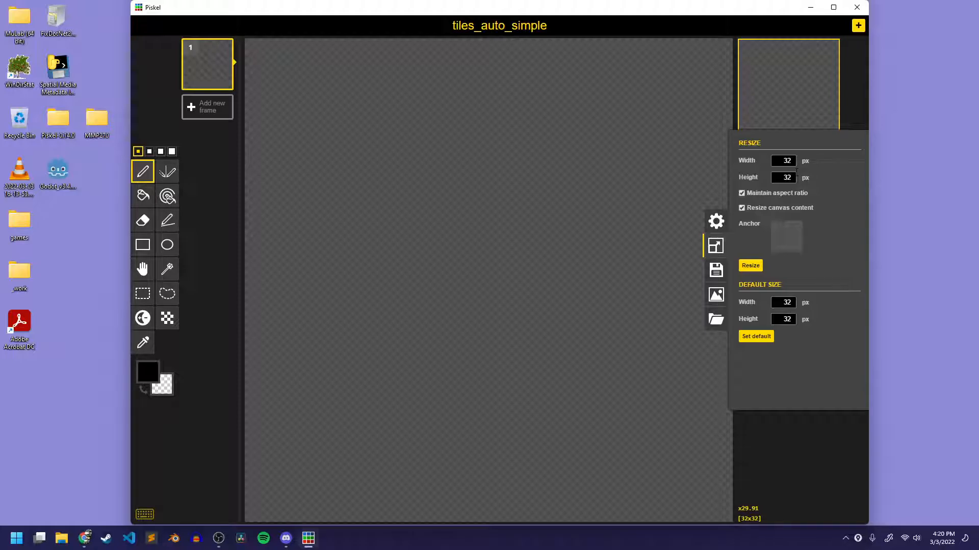
pyautogui.click(781, 157)
pyautogui.click(767, 195)
pyautogui.doubleClick(787, 161)
# Switch to the browser and calculate 3 * 64 with a Google search in a new tab.
pyautogui.click(84, 538)
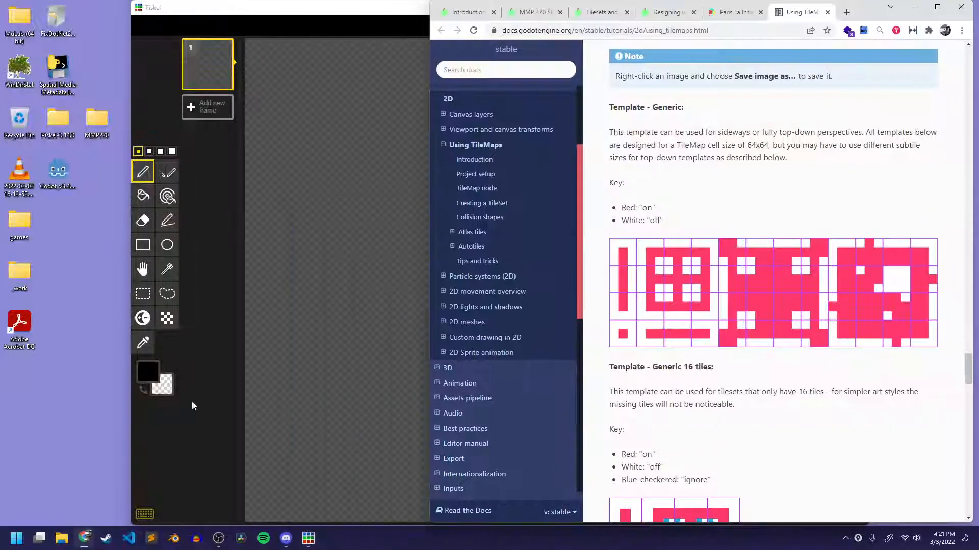
pyautogui.click(847, 12)
pyautogui.write('3 * 64')
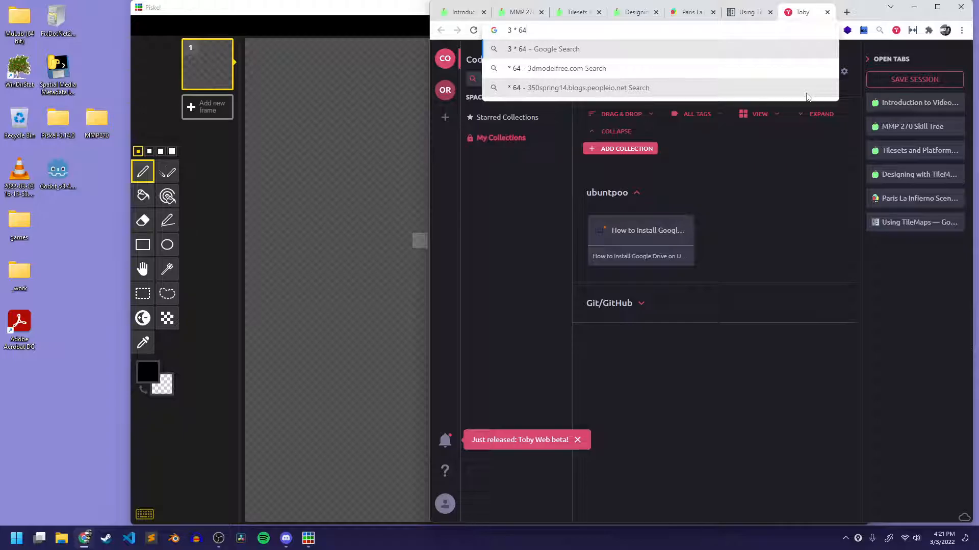
pyautogui.press('Return')
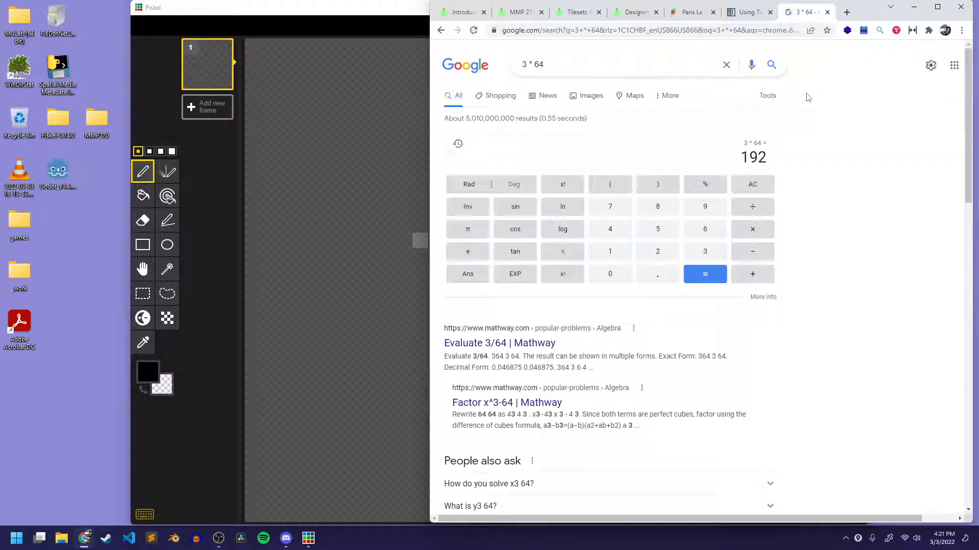
# Return to Piskel and resize the canvas to 192 px wide by 64 px high.
pyautogui.click(401, 23)
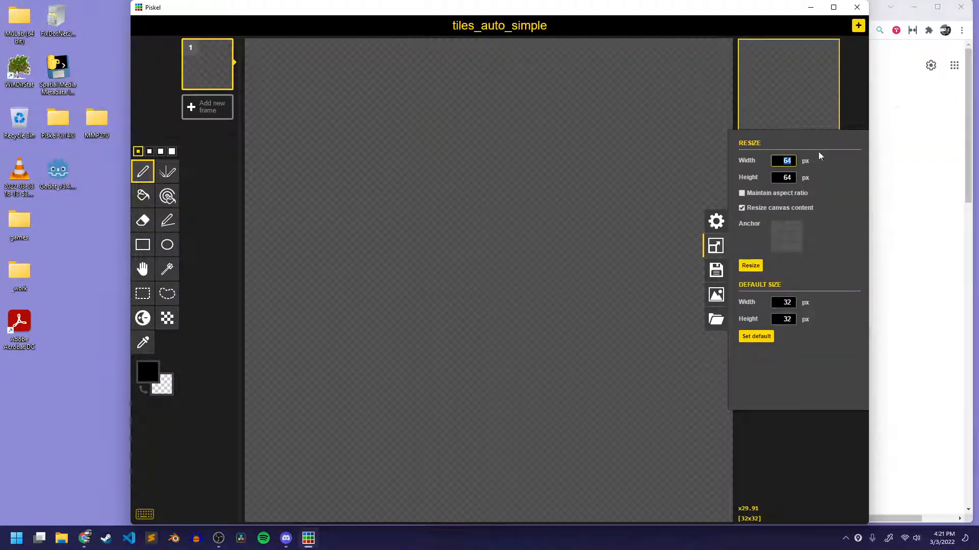
pyautogui.press('Right')
pyautogui.click(780, 165)
pyautogui.write('192')
pyautogui.press('Return')
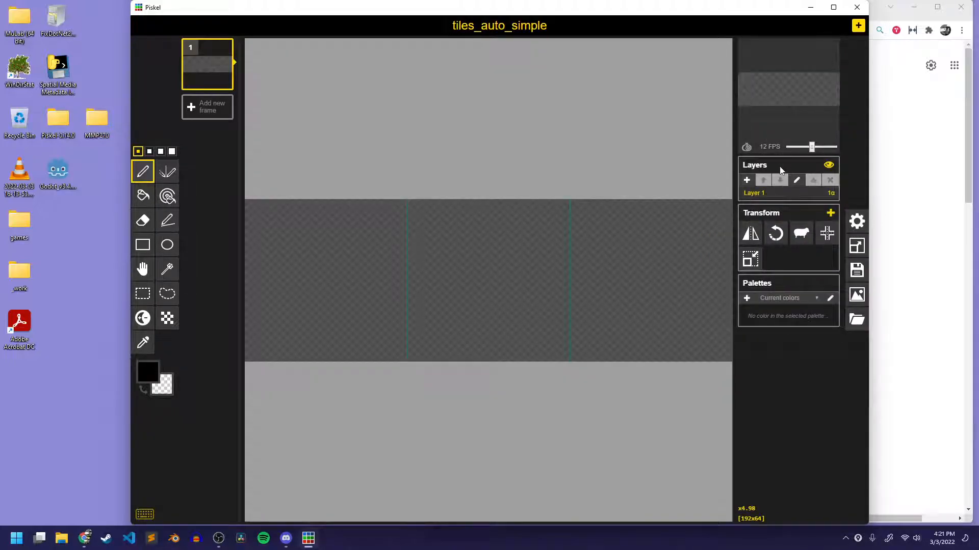
# Change the grid color to white so the tile divisions stand out on the canvas.
pyautogui.scroll(-2, 447, 327)
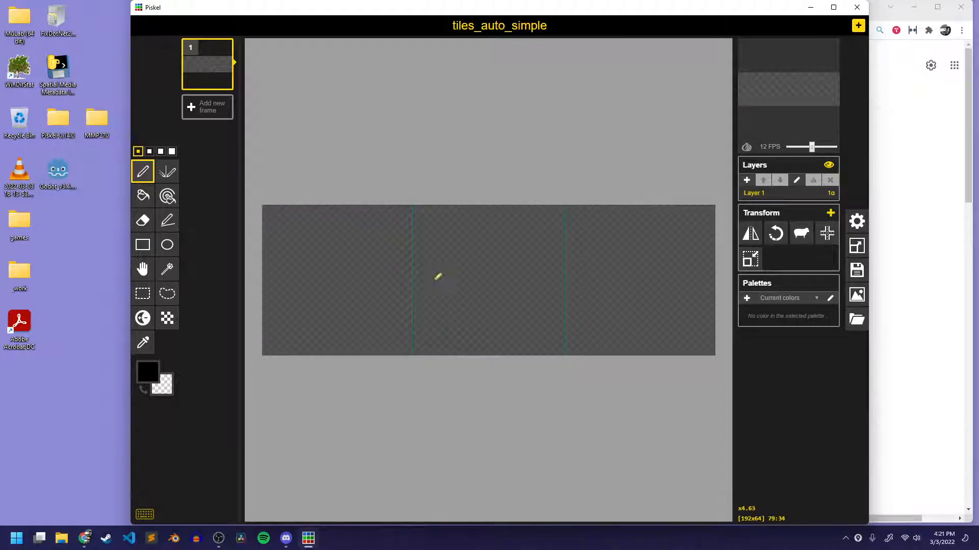
pyautogui.click(857, 221)
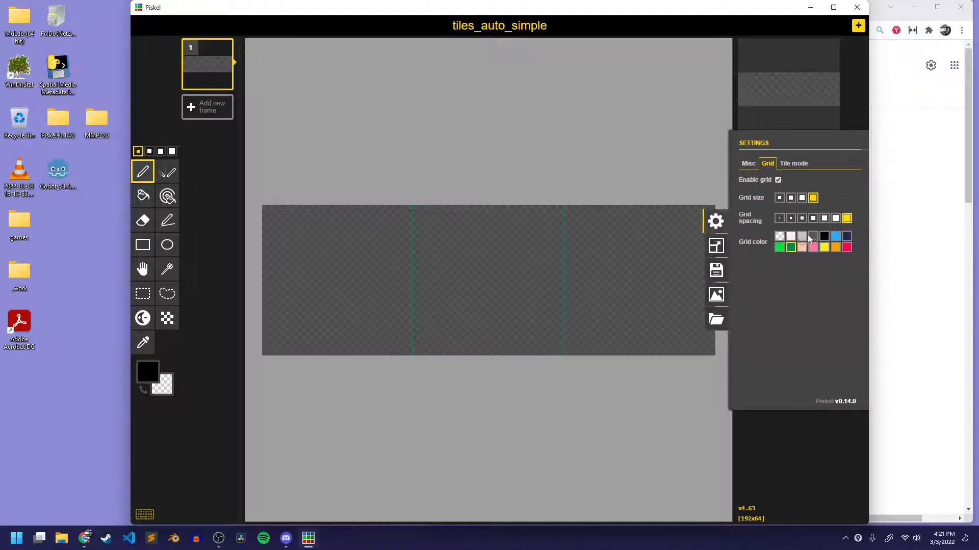
pyautogui.click(790, 236)
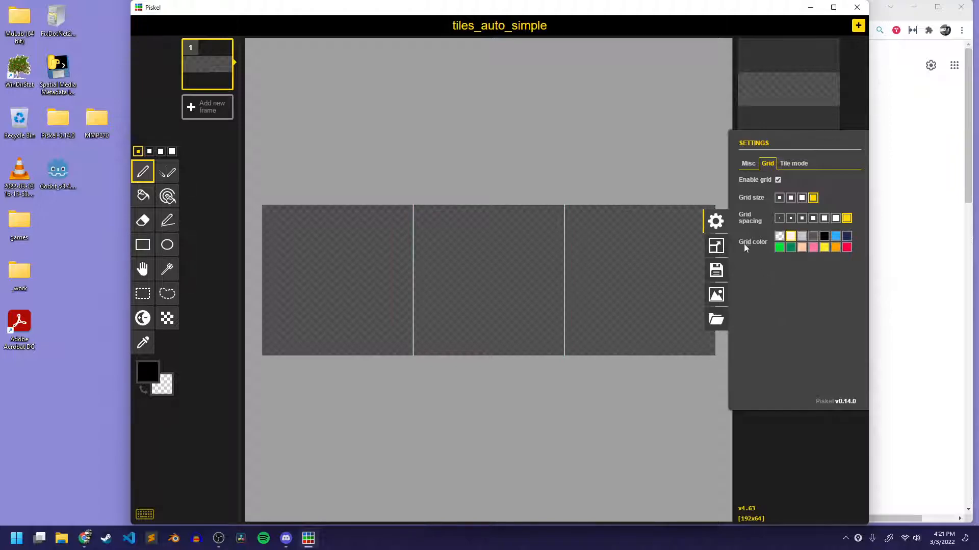
pyautogui.click(715, 221)
pyautogui.scroll(2, 510, 260)
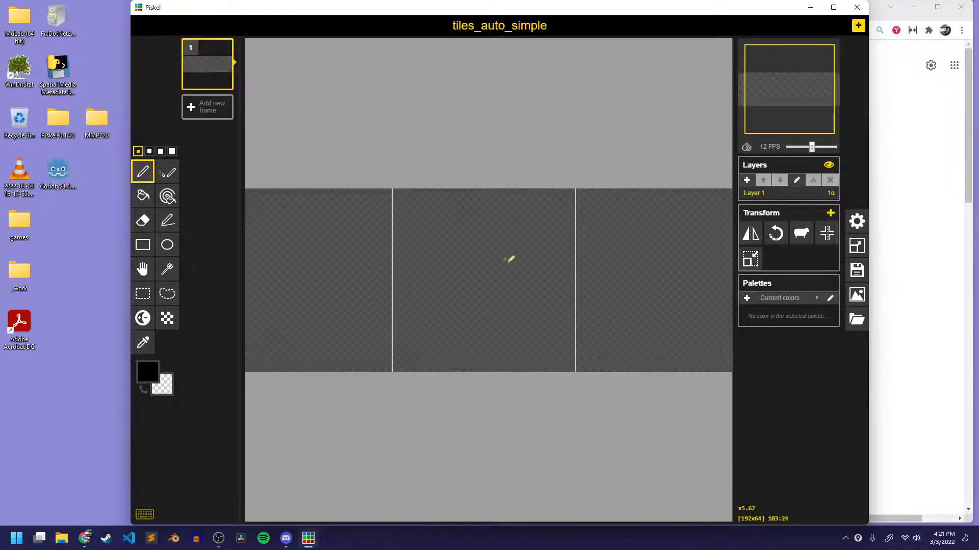
pyautogui.scroll(-1, 509, 260)
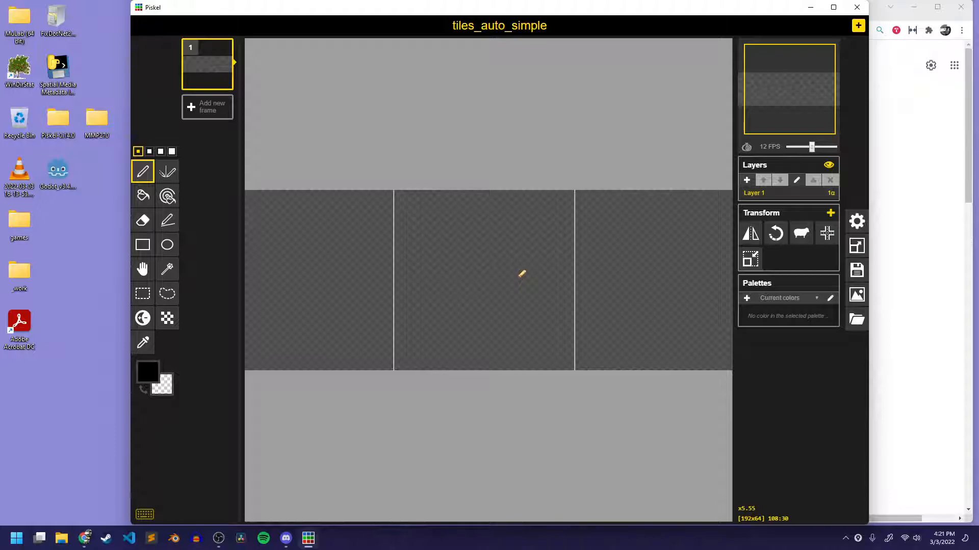
# Save the sprite and widen the Piskel window.
pyautogui.hotkey('ctrl', 's')
pyautogui.moveTo(869, 72); pyautogui.dragTo(926, 87)
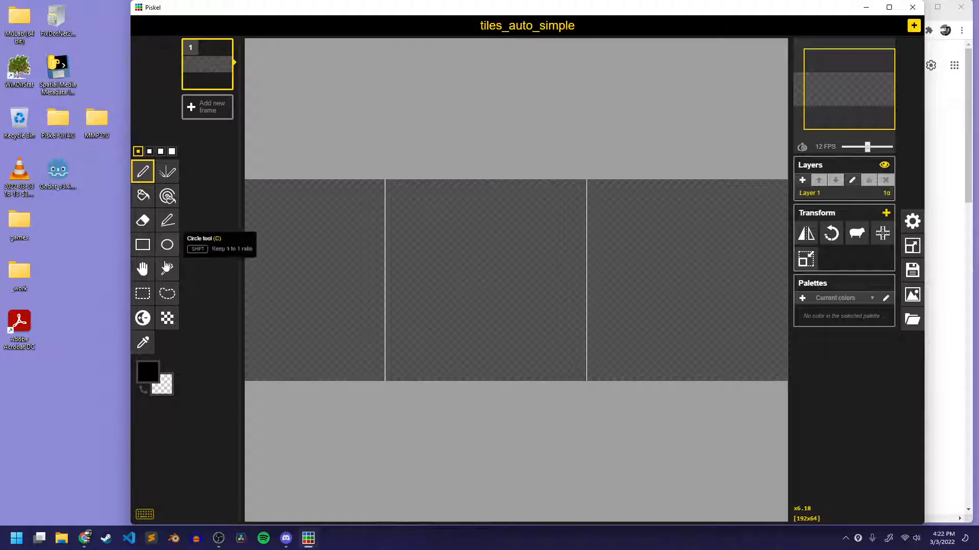
# Draw a full-height rectangle in brown #8e7c58 over the middle tile, extending into both outer tiles, and fill it.
pyautogui.click(143, 245)
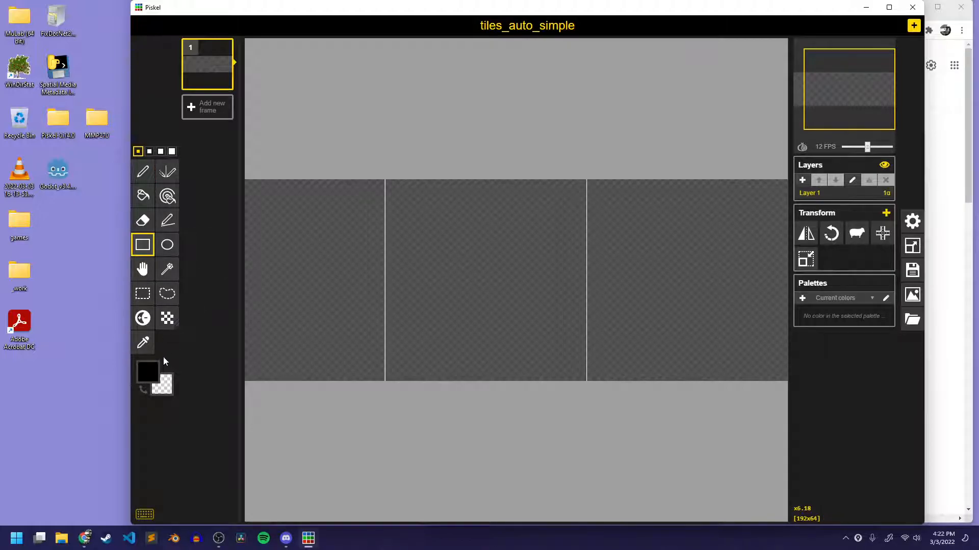
pyautogui.click(147, 373)
pyautogui.moveTo(244, 400); pyautogui.dragTo(192, 424)
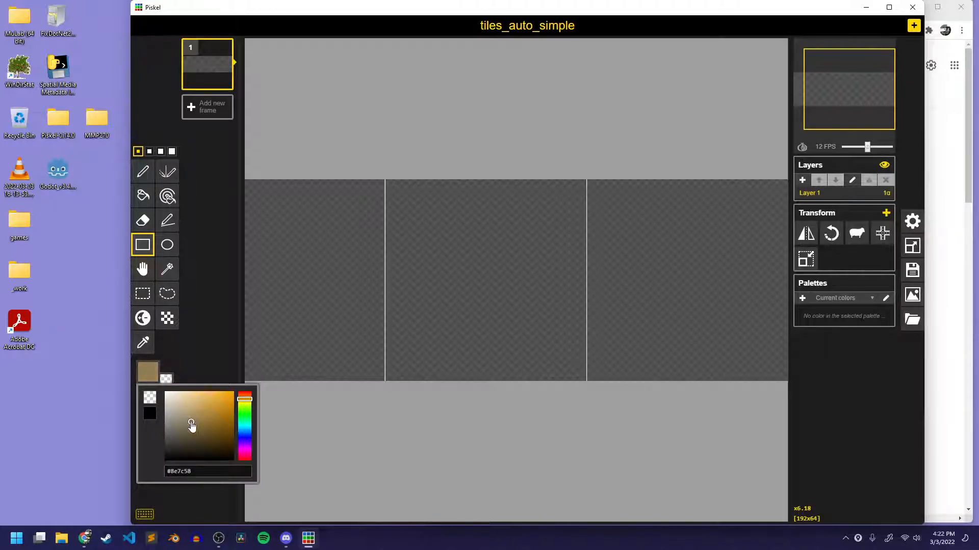
pyautogui.click(334, 292)
pyautogui.hotkey('ctrl', 'z')
pyautogui.moveTo(337, 180); pyautogui.dragTo(651, 376)
pyautogui.press('b')
pyautogui.click(452, 288)
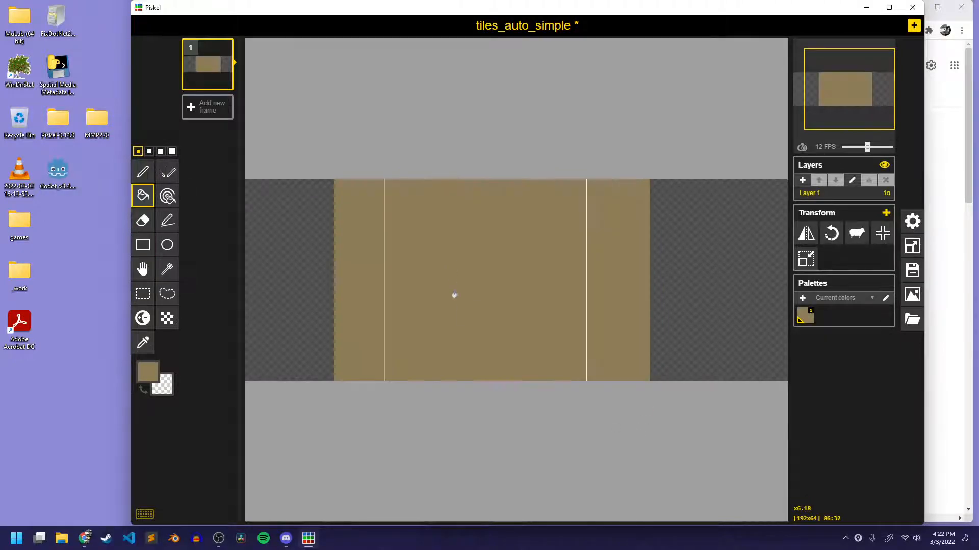
# Paint an uneven, dripping grass band in light green #a9e89a along the brown block's top, using the Pen tool at its largest size.
pyautogui.scroll(1, 544, 334)
pyautogui.scroll(1, 544, 334)
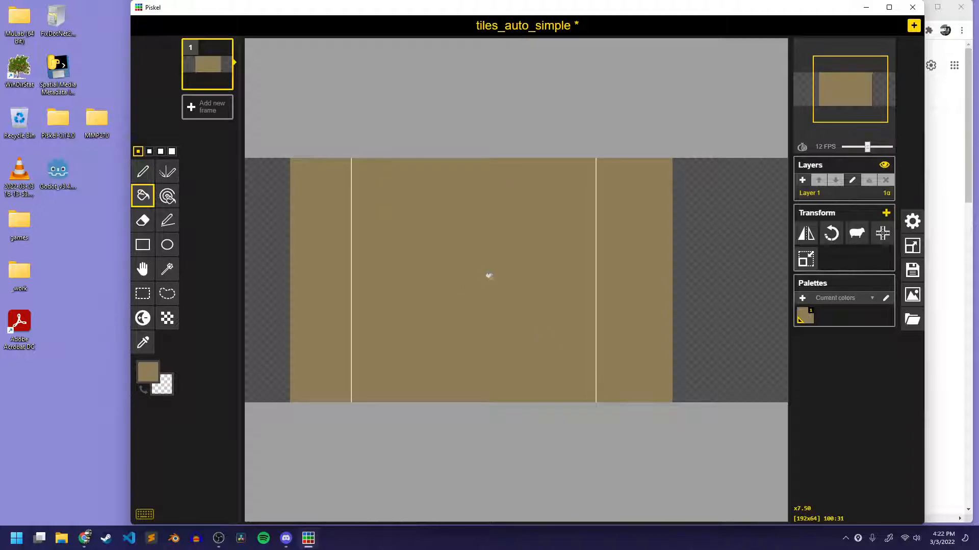
pyautogui.press('p')
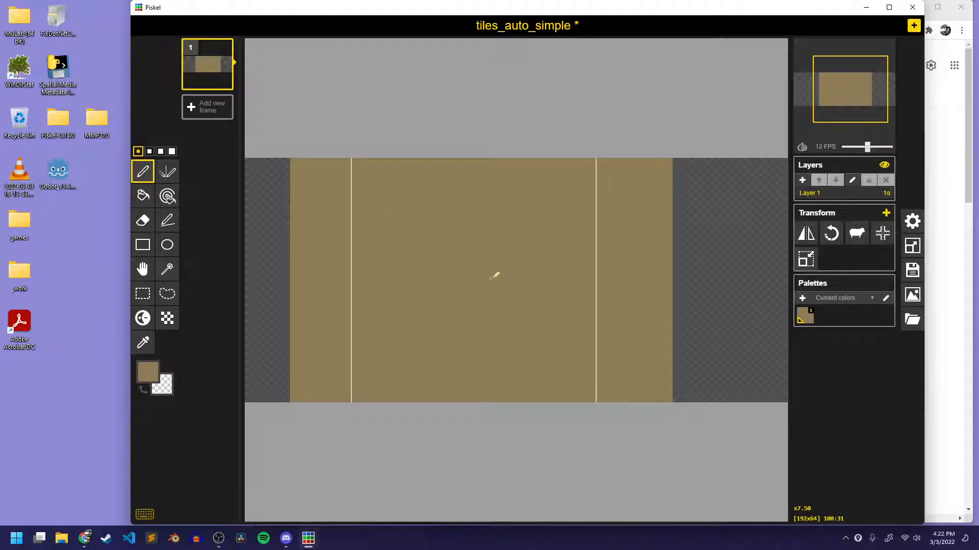
pyautogui.press(']')
pyautogui.press(']')
pyautogui.press(']')
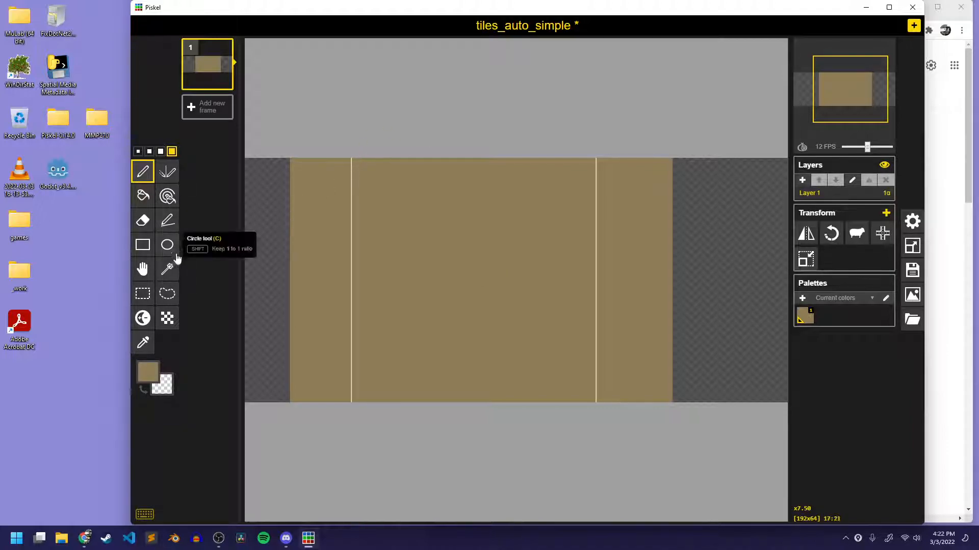
pyautogui.click(148, 372)
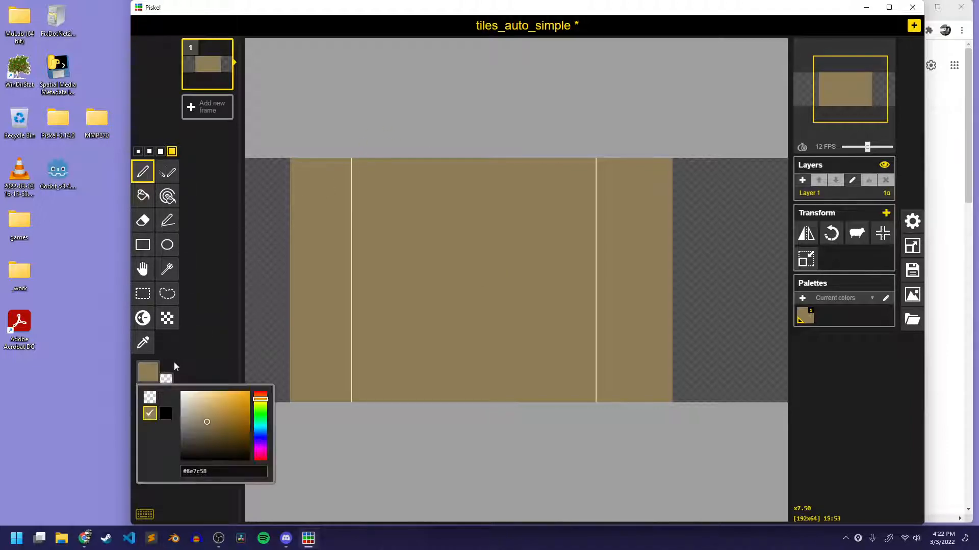
pyautogui.click(261, 405)
pyautogui.click(260, 412)
pyautogui.click(212, 406)
pyautogui.moveTo(212, 404); pyautogui.dragTo(208, 398)
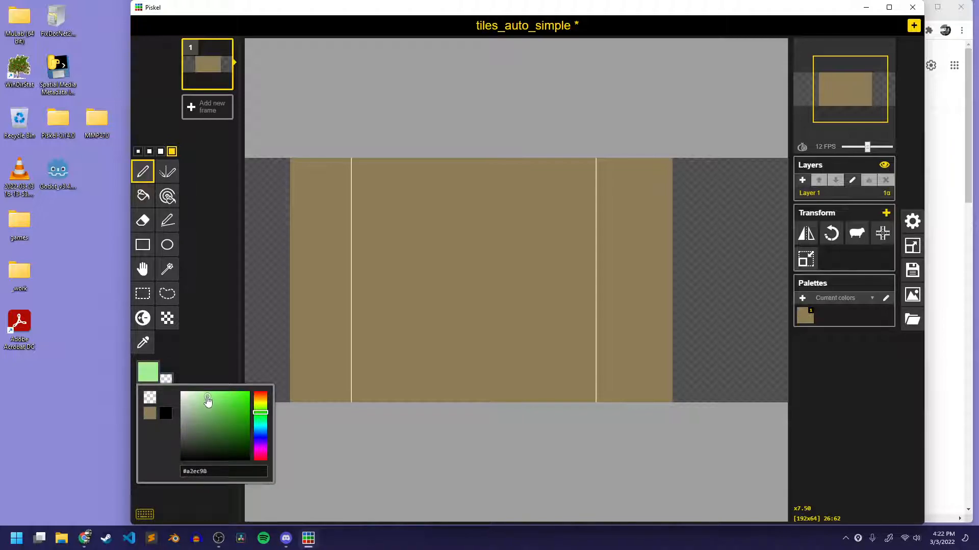
pyautogui.click(224, 347)
pyautogui.moveTo(351, 169)
pyautogui.mouseDown()
pyautogui.moveTo(309, 164)
pyautogui.moveTo(299, 186)
pyautogui.moveTo(364, 176)
pyautogui.moveTo(301, 209)
pyautogui.moveTo(316, 224)
pyautogui.moveTo(382, 174)
pyautogui.moveTo(454, 163)
pyautogui.moveTo(403, 204)
pyautogui.moveTo(392, 199)
pyautogui.moveTo(512, 168)
pyautogui.moveTo(535, 176)
pyautogui.moveTo(510, 194)
pyautogui.moveTo(594, 156)
pyautogui.moveTo(620, 171)
pyautogui.moveTo(591, 214)
pyautogui.moveTo(658, 184)
pyautogui.moveTo(651, 174)
pyautogui.moveTo(683, 210)
pyautogui.moveTo(619, 226)
pyautogui.moveTo(533, 214)
pyautogui.moveTo(631, 241)
pyautogui.moveTo(408, 209)
pyautogui.moveTo(570, 208)
pyautogui.moveTo(392, 214)
pyautogui.moveTo(403, 223)
pyautogui.mouseUp()
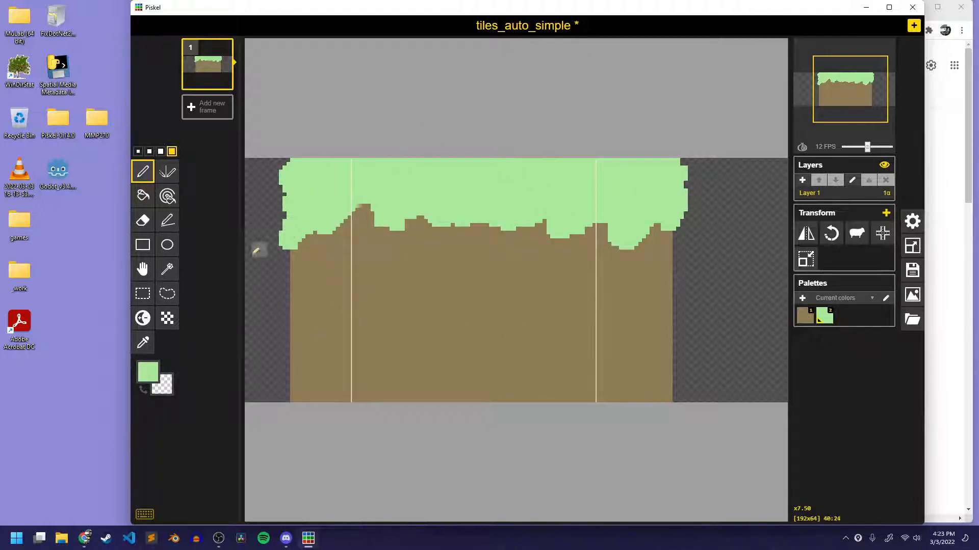
# Erase the block's lower corners, right side and bottom edge to give it a rounded, irregular outline.
pyautogui.click(143, 224)
pyautogui.moveTo(296, 380)
pyautogui.mouseDown()
pyautogui.moveTo(301, 393)
pyautogui.moveTo(345, 397)
pyautogui.mouseUp()
pyautogui.moveTo(288, 365); pyautogui.dragTo(330, 397)
pyautogui.moveTo(665, 394)
pyautogui.mouseDown()
pyautogui.moveTo(645, 407)
pyautogui.moveTo(603, 398)
pyautogui.moveTo(671, 367)
pyautogui.moveTo(675, 266)
pyautogui.mouseUp()
pyautogui.moveTo(662, 162)
pyautogui.mouseDown()
pyautogui.moveTo(692, 196)
pyautogui.moveTo(690, 216)
pyautogui.mouseUp()
pyautogui.moveTo(372, 400)
pyautogui.mouseDown()
pyautogui.moveTo(579, 392)
pyautogui.moveTo(616, 409)
pyautogui.mouseUp()
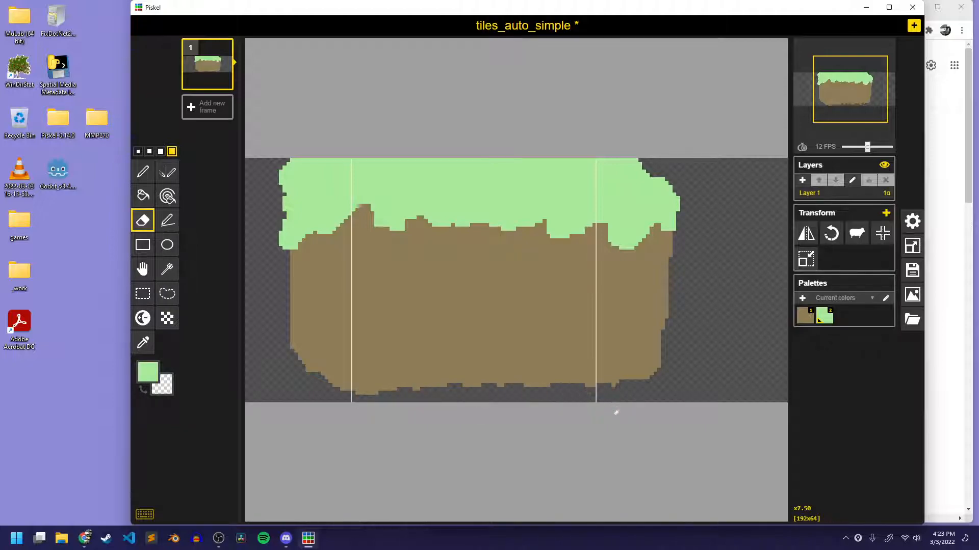
# Erase along the block's left side, grass top and right side to pull the uneven outline further inward.
pyautogui.moveTo(321, 154)
pyautogui.mouseDown()
pyautogui.moveTo(279, 234)
pyautogui.moveTo(307, 371)
pyautogui.mouseUp()
pyautogui.moveTo(326, 150)
pyautogui.mouseDown()
pyautogui.moveTo(295, 227)
pyautogui.moveTo(297, 309)
pyautogui.moveTo(293, 275)
pyautogui.moveTo(284, 281)
pyautogui.mouseUp()
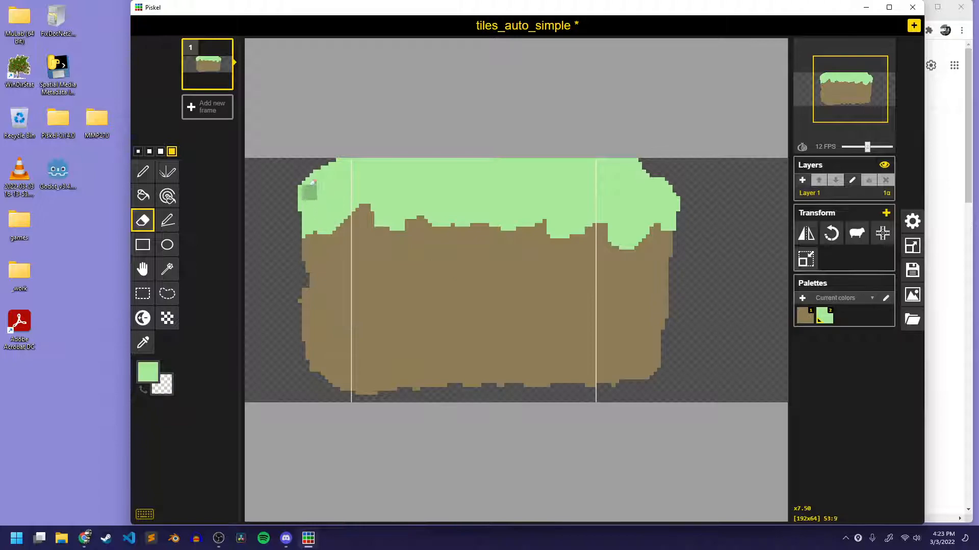
pyautogui.moveTo(317, 163)
pyautogui.mouseDown()
pyautogui.moveTo(404, 151)
pyautogui.moveTo(640, 151)
pyautogui.mouseUp()
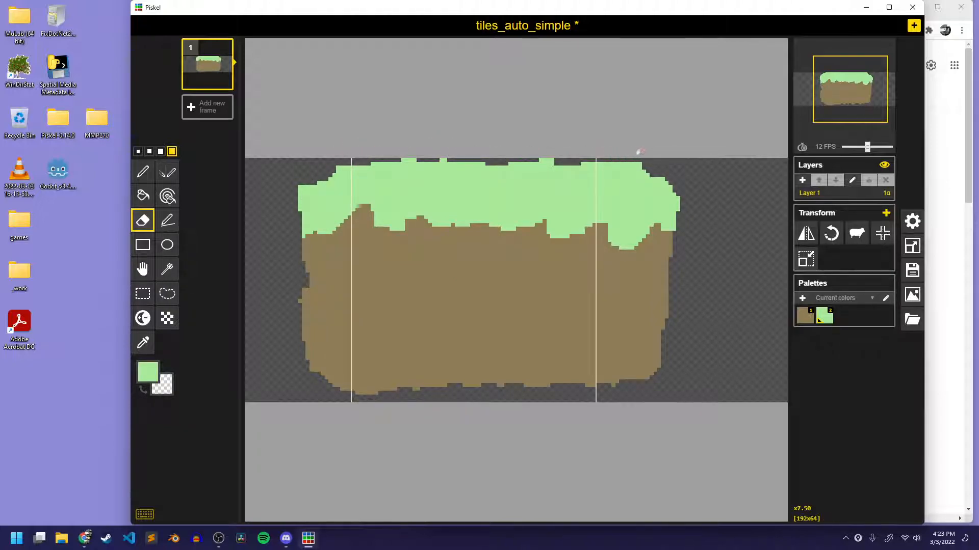
pyautogui.moveTo(692, 189)
pyautogui.mouseDown()
pyautogui.moveTo(659, 363)
pyautogui.moveTo(631, 384)
pyautogui.moveTo(673, 265)
pyautogui.mouseUp()
pyautogui.moveTo(678, 191); pyautogui.dragTo(688, 174)
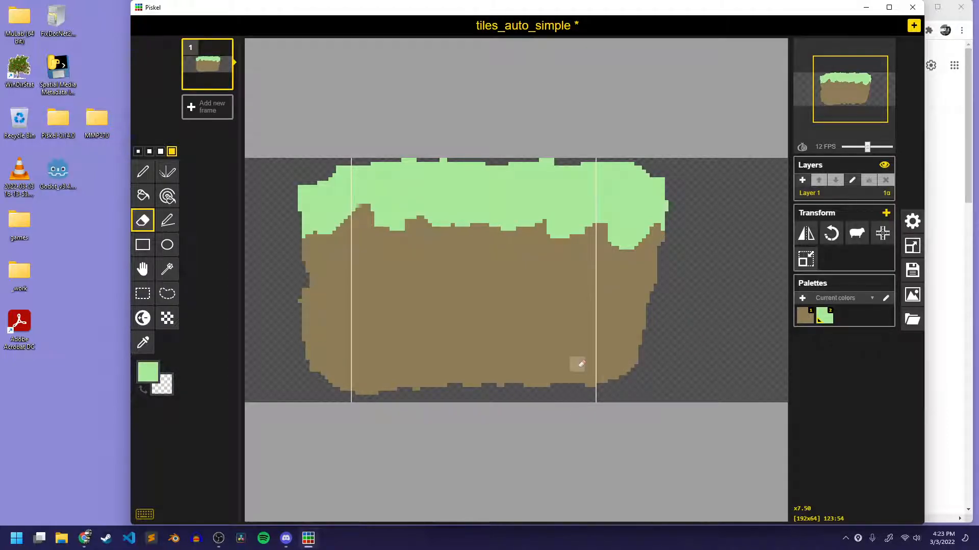
# Scatter darker green square speckles across the grass band, using the Lighten tool in its darkening mode.
pyautogui.press('u')
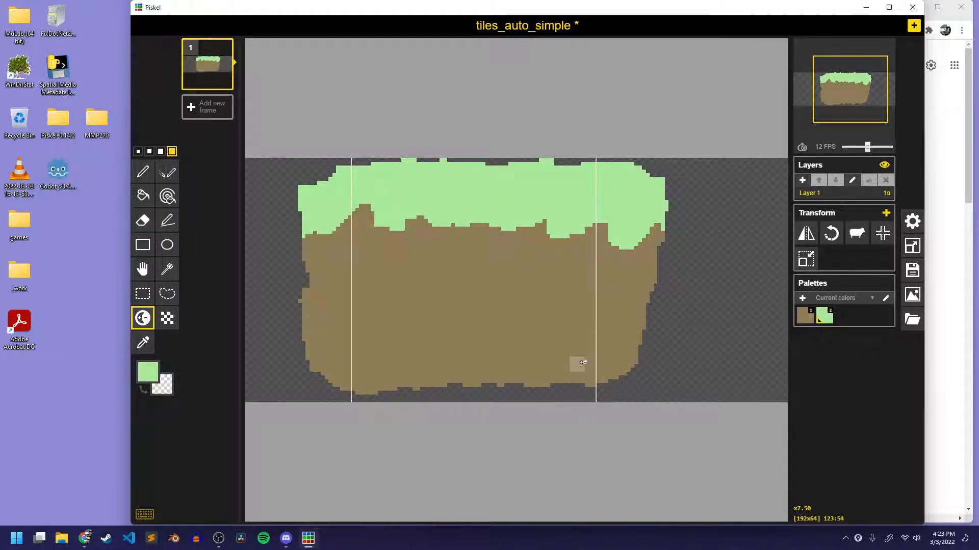
pyautogui.click(374, 187)
pyautogui.click(431, 185)
pyautogui.click(317, 200)
pyautogui.click(477, 189)
pyautogui.click(501, 204)
pyautogui.click(561, 196)
pyautogui.click(534, 177)
pyautogui.click(516, 203)
pyautogui.click(455, 195)
pyautogui.click(465, 173)
pyautogui.click(393, 204)
pyautogui.click(401, 171)
pyautogui.click(609, 197)
pyautogui.click(615, 219)
pyautogui.click(641, 188)
pyautogui.click(602, 170)
pyautogui.click(577, 173)
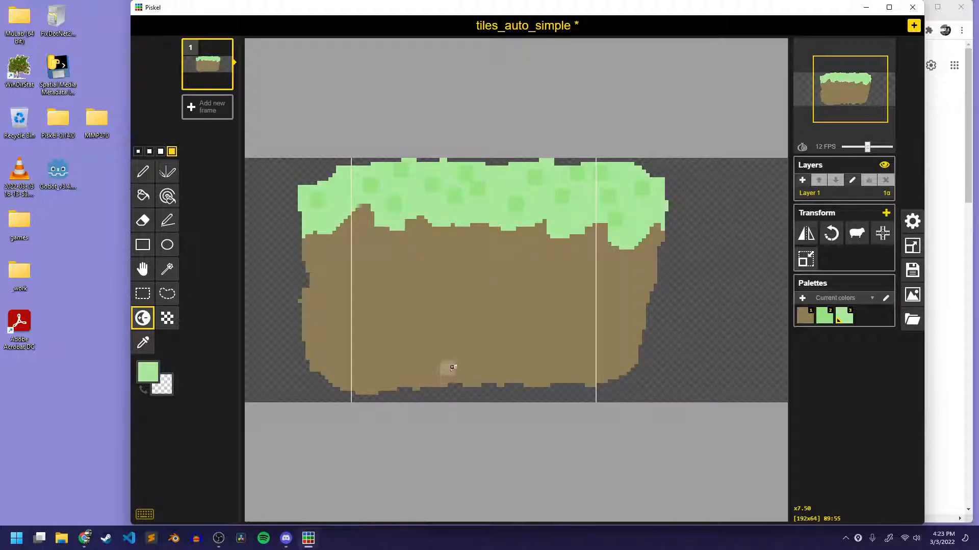
# Scatter darker brown square speckles over the dirt across all parts of the block with the Lighten tool's darkening mode.
pyautogui.click(443, 311)
pyautogui.click(413, 284)
pyautogui.click(389, 349)
pyautogui.click(331, 326)
pyautogui.click(339, 262)
pyautogui.click(389, 326)
pyautogui.click(497, 261)
pyautogui.click(386, 246)
pyautogui.click(562, 311)
pyautogui.click(542, 346)
pyautogui.click(503, 352)
pyautogui.click(459, 368)
pyautogui.click(457, 263)
pyautogui.click(580, 262)
pyautogui.click(638, 265)
pyautogui.click(615, 334)
pyautogui.click(615, 368)
pyautogui.click(574, 372)
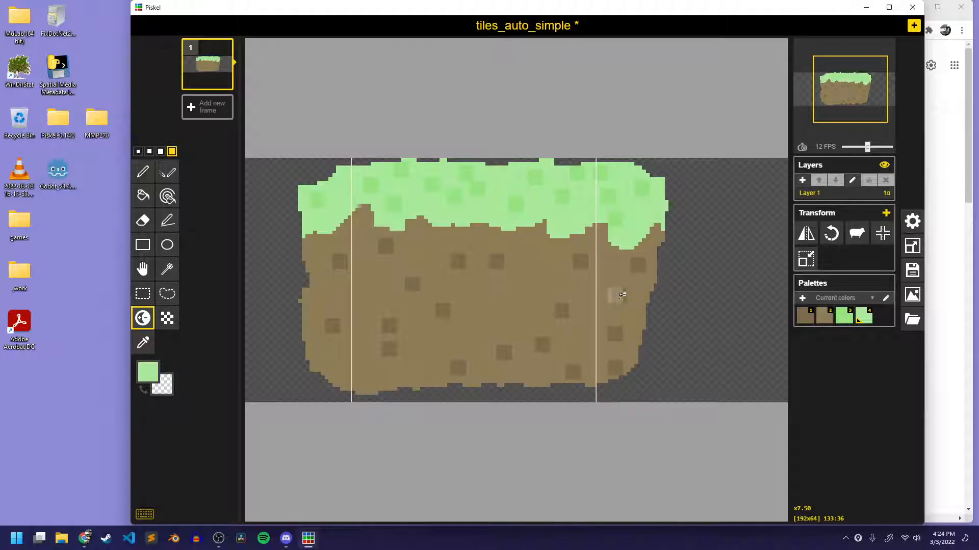
pyautogui.click(618, 295)
# Save the sprite and export it at 192 x 64 as tiles_auto_simple.png into MMP270 > My Game > Sprites on the Desktop.
pyautogui.hotkey('ctrl', 's')
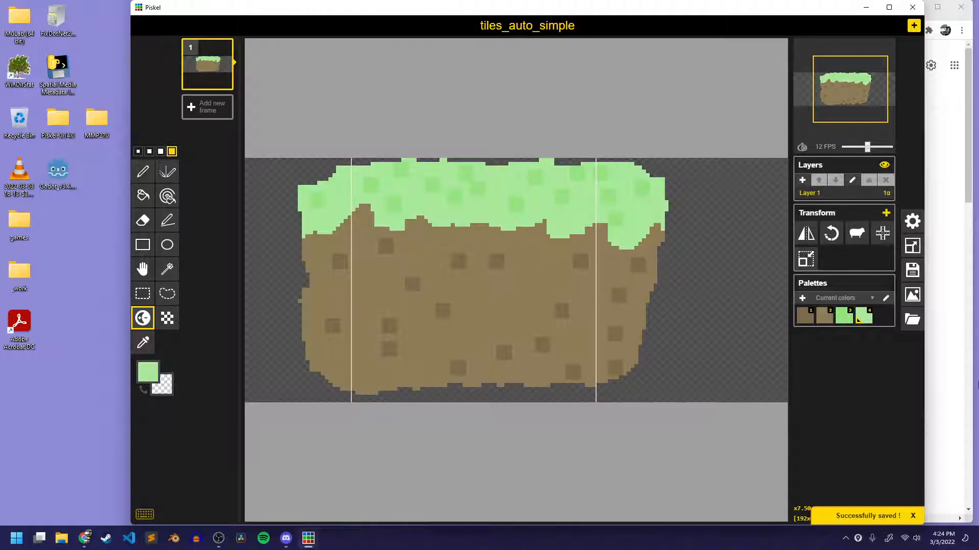
pyautogui.click(912, 295)
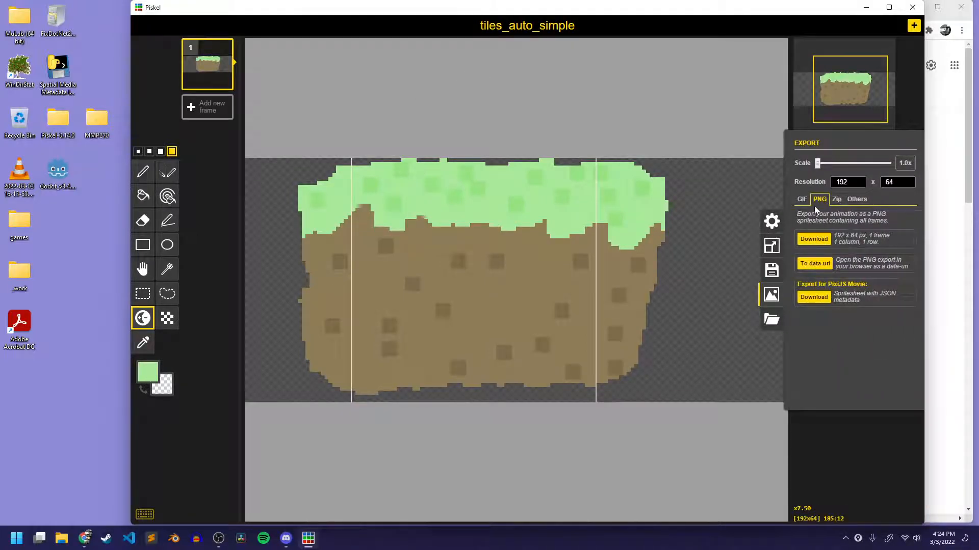
pyautogui.click(818, 242)
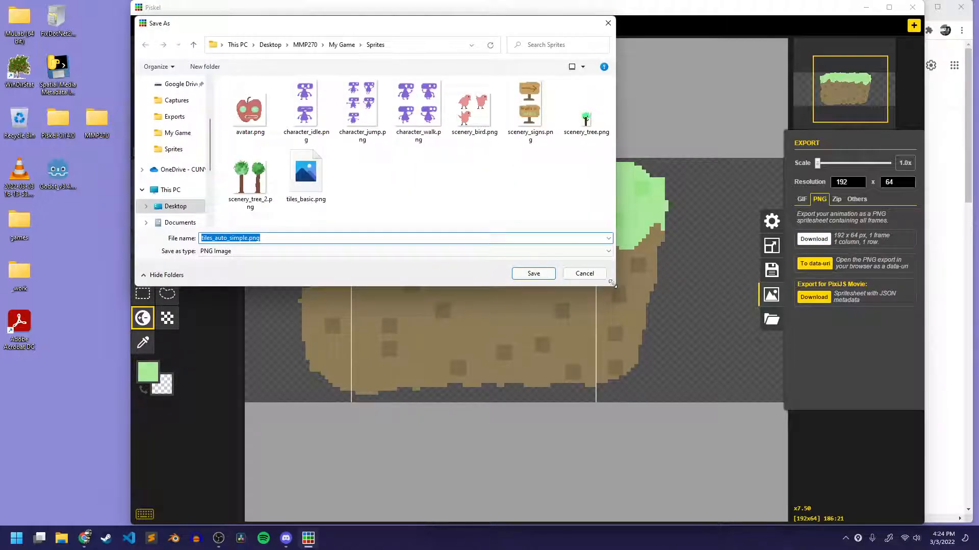
pyautogui.moveTo(611, 282); pyautogui.dragTo(677, 399)
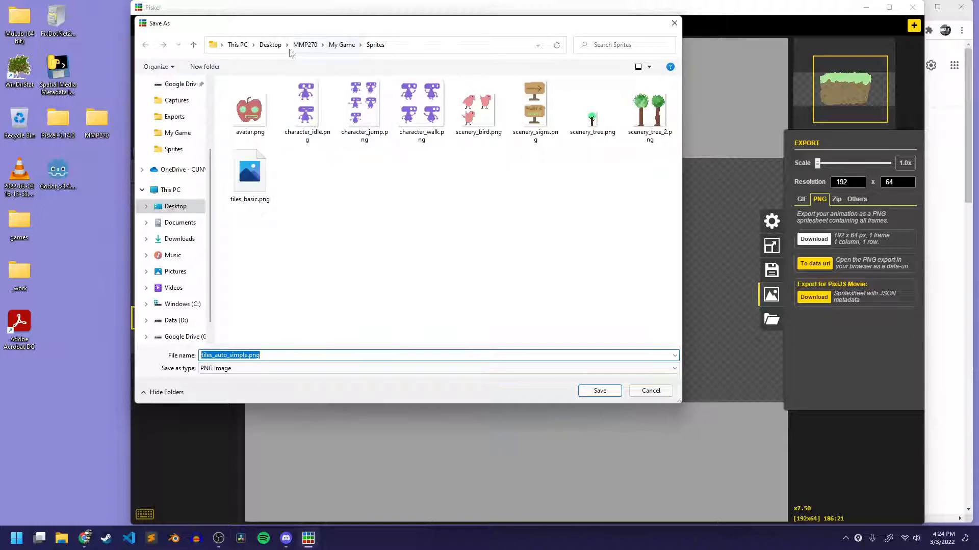
pyautogui.click(266, 47)
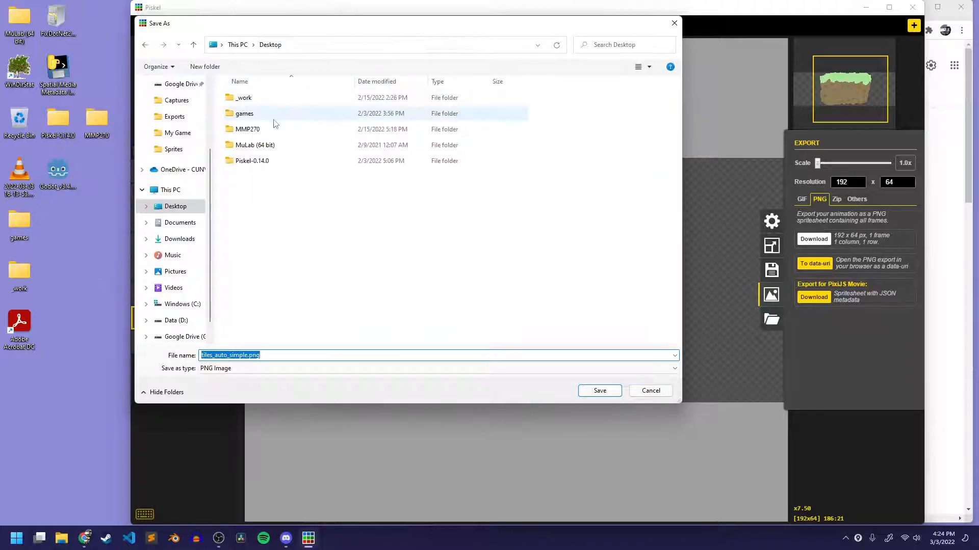
pyautogui.click(251, 131)
pyautogui.doubleClick(251, 131)
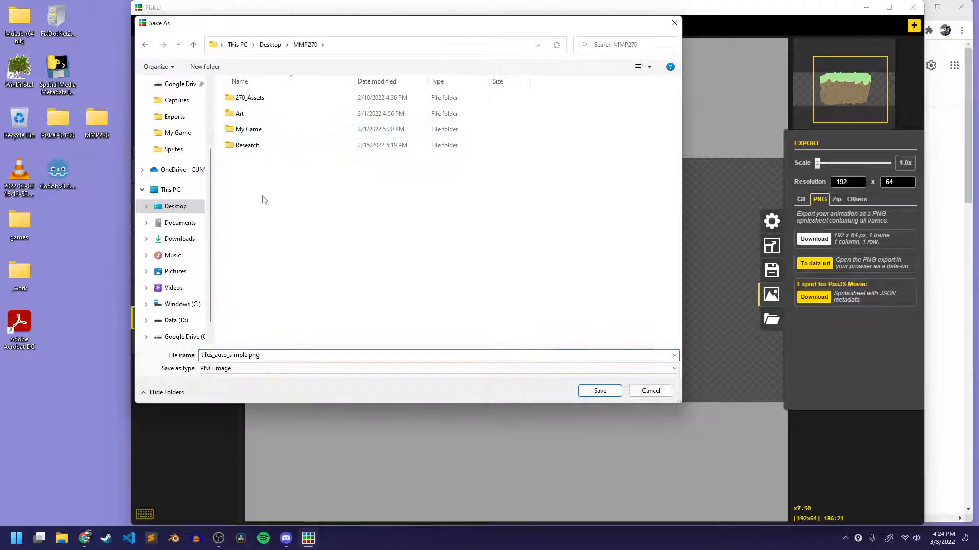
pyautogui.doubleClick(257, 130)
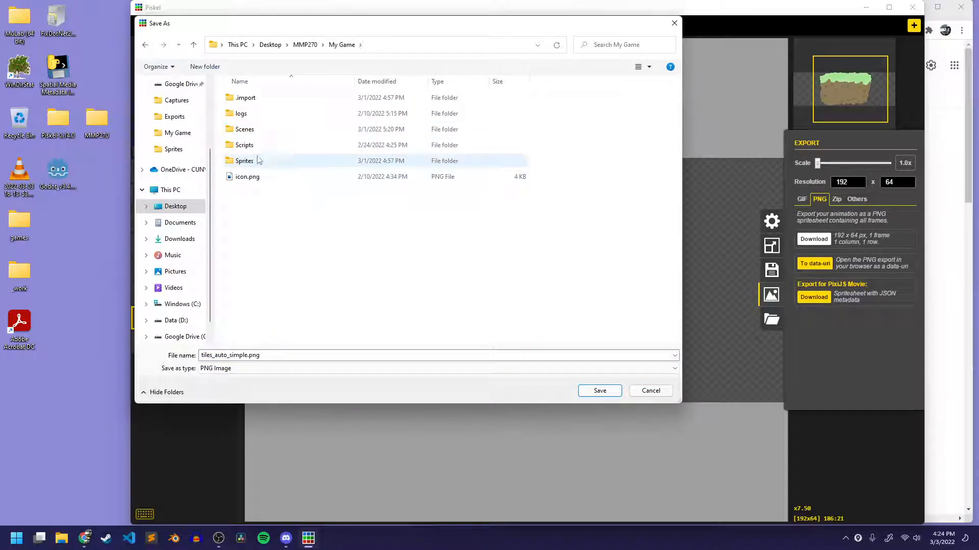
pyautogui.doubleClick(258, 161)
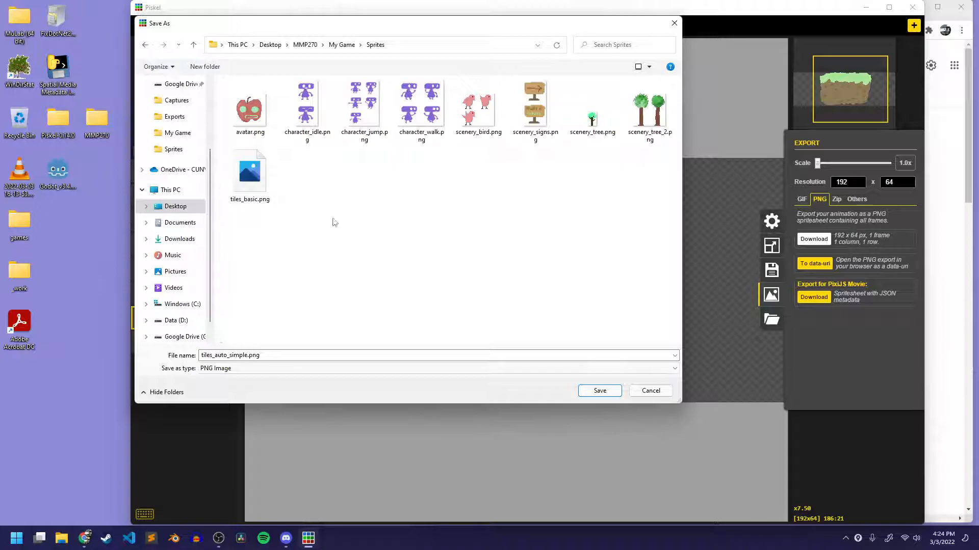
pyautogui.click(600, 391)
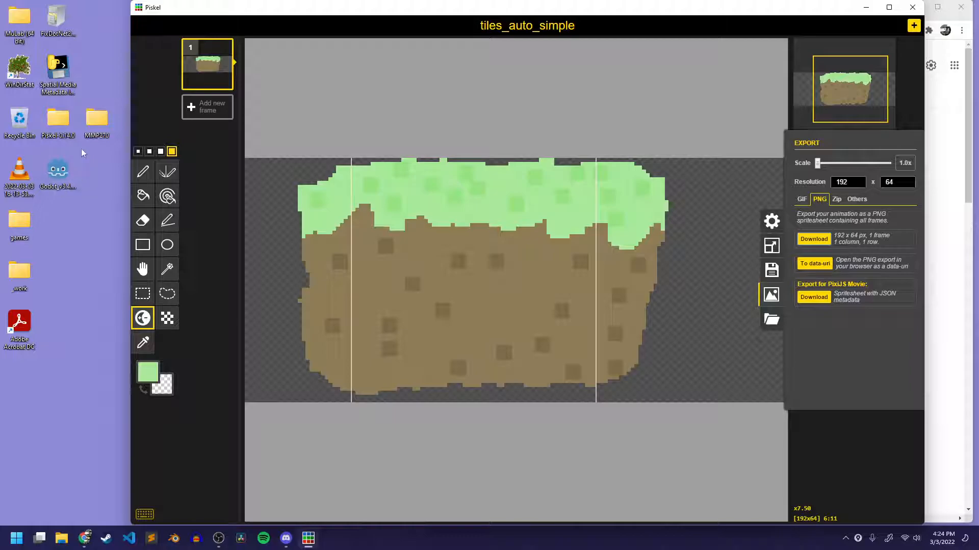
# Open project.godot from the My Game folder inside MMP270 in Godot Engine.
pyautogui.doubleClick(97, 119)
pyautogui.doubleClick(374, 181)
pyautogui.click(381, 278)
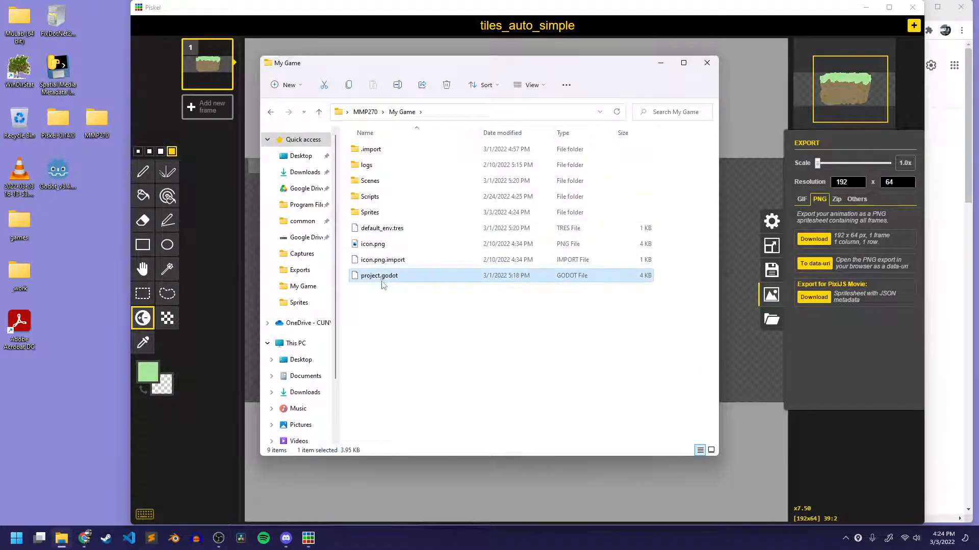
pyautogui.doubleClick(382, 278)
pyautogui.click(436, 176)
pyautogui.click(518, 258)
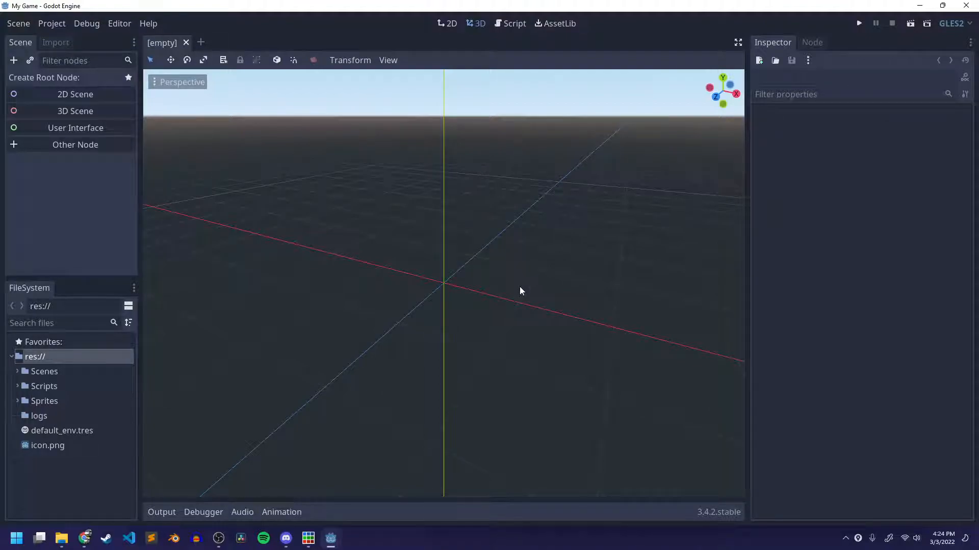
# Open TileBasicScene.tscn from the Scenes folder and look over its tile layout, scenery and player.
pyautogui.click(18, 371)
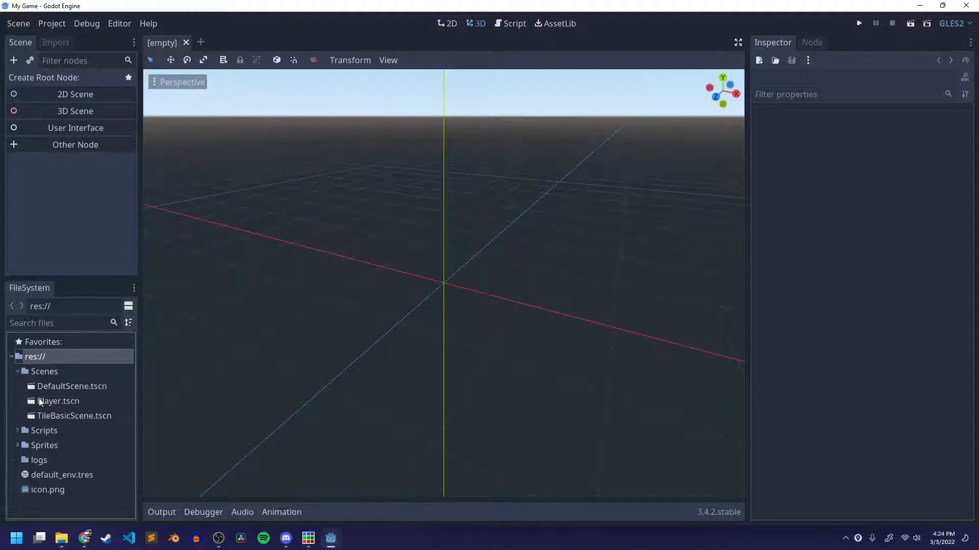
pyautogui.doubleClick(74, 416)
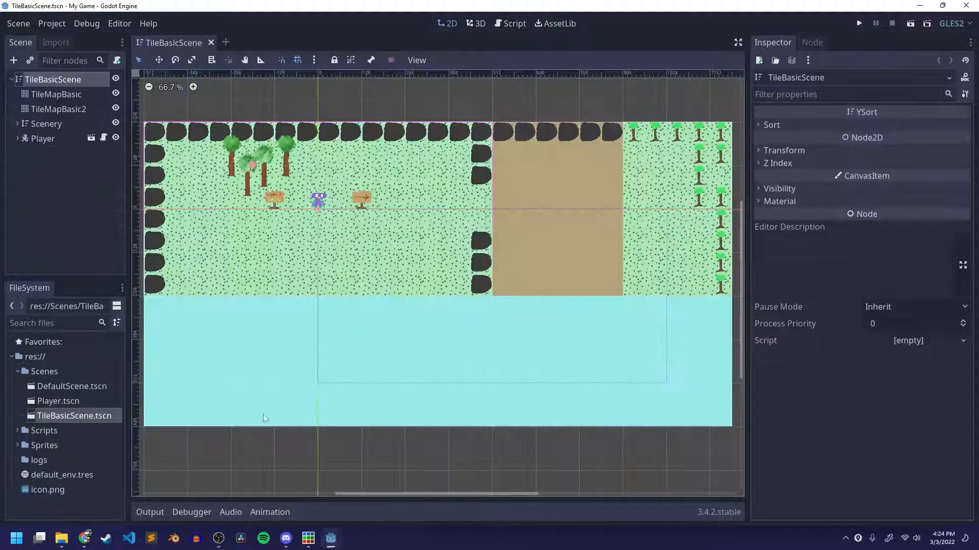
pyautogui.scroll(-3, 427, 291)
pyautogui.scroll(3, 428, 291)
pyautogui.moveTo(313, 351); pyautogui.dragTo(391, 358, button='middle')
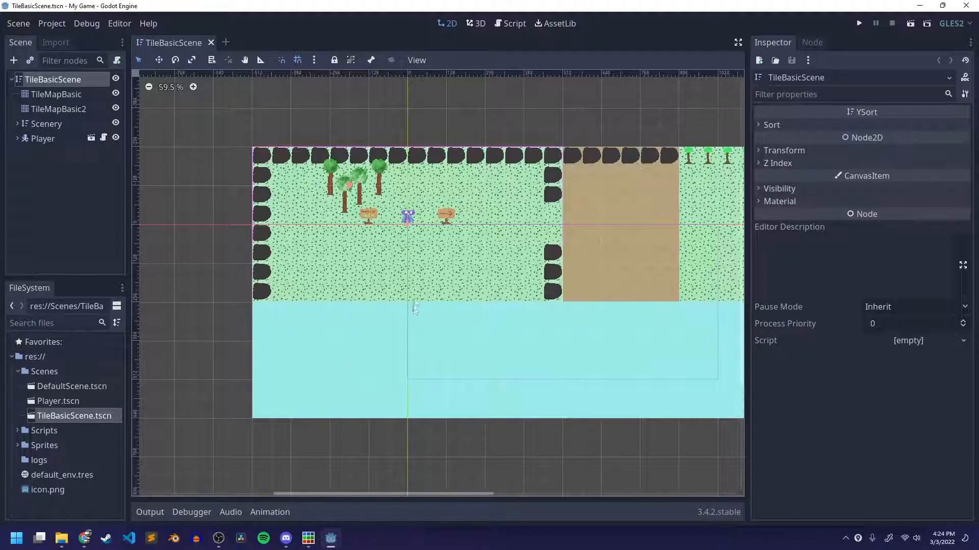
pyautogui.scroll(1, 415, 309)
pyautogui.scroll(2, 498, 252)
pyautogui.scroll(-4, 497, 249)
pyautogui.moveTo(497, 249); pyautogui.dragTo(548, 272, button='middle')
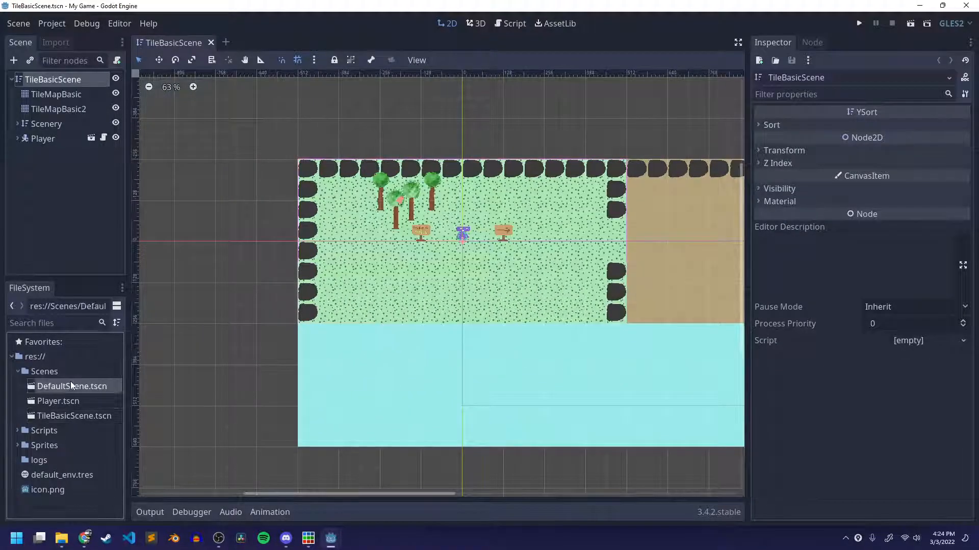
# Open DefaultScene.tscn to review it, and duplicate the scene file as AutoTileSimpleScene.tscn.
pyautogui.doubleClick(72, 386)
pyautogui.scroll(-1, 412, 289)
pyautogui.moveTo(432, 300)
pyautogui.mouseDown(button='middle')
pyautogui.moveTo(414, 326)
pyautogui.moveTo(414, 300)
pyautogui.mouseUp(button='middle')
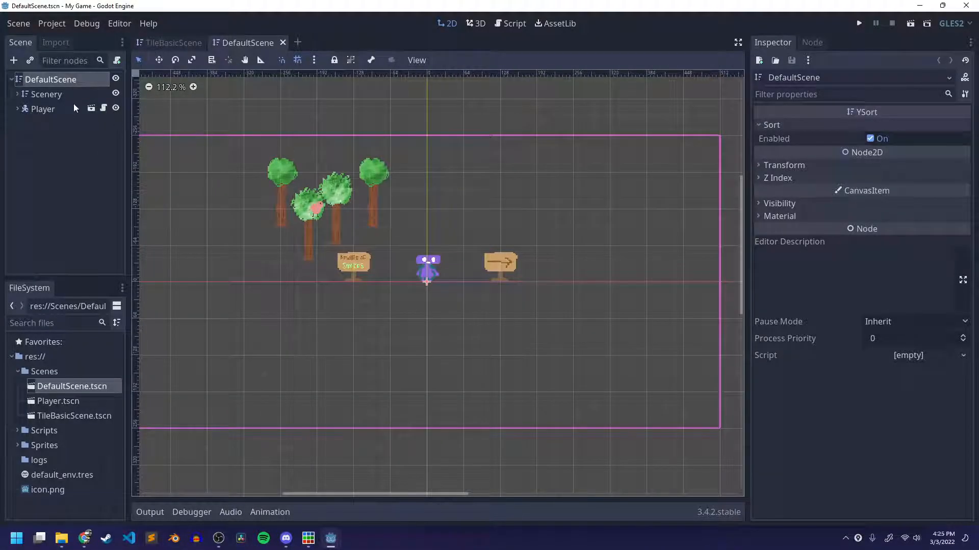
pyautogui.rightClick(58, 389)
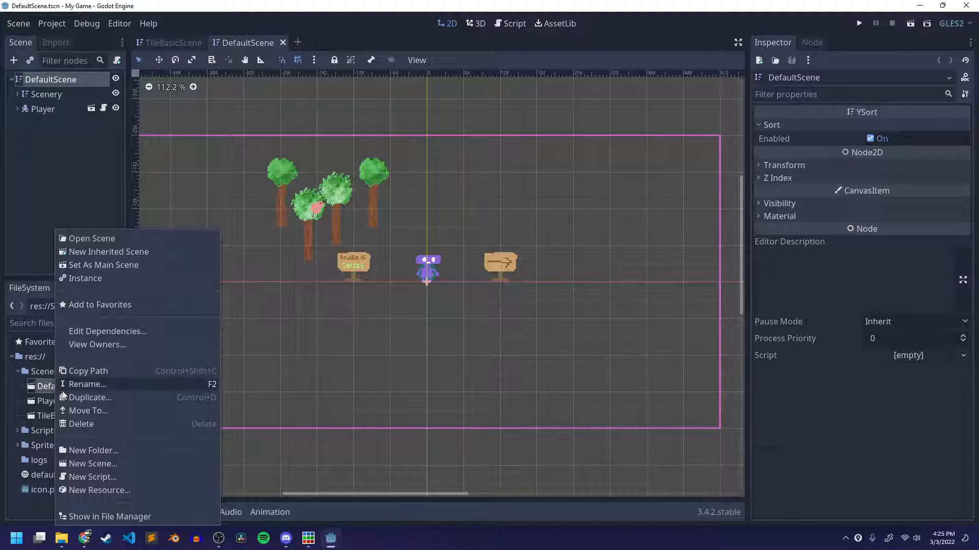
pyautogui.click(104, 398)
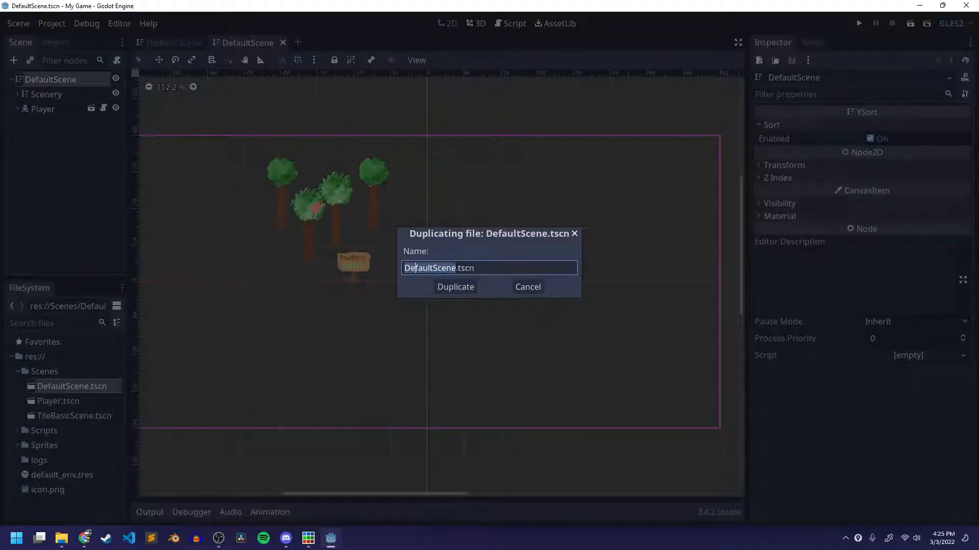
pyautogui.write('Auto')
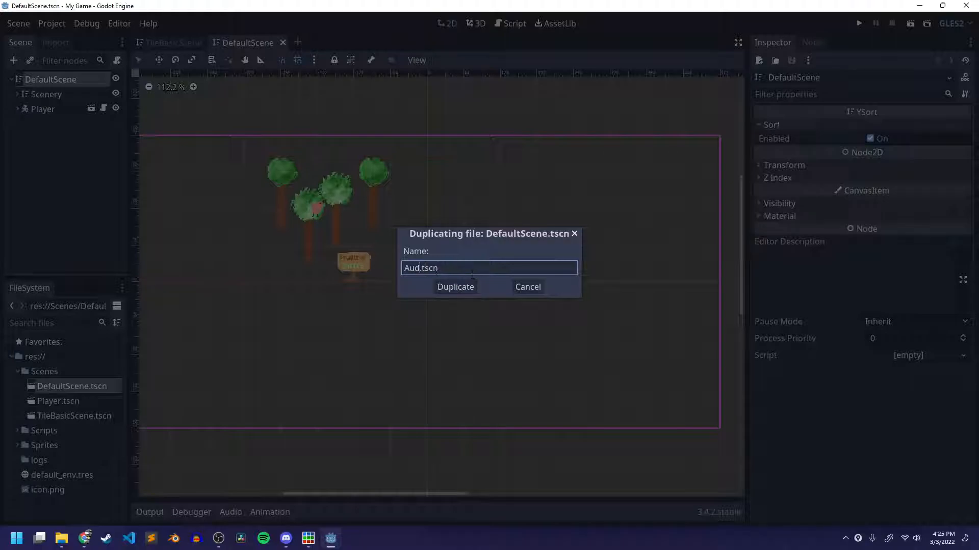
pyautogui.write('TileSimpe')
pyautogui.press('BackSpace')
pyautogui.write('leS')
pyautogui.write('cene')
pyautogui.press('Return')
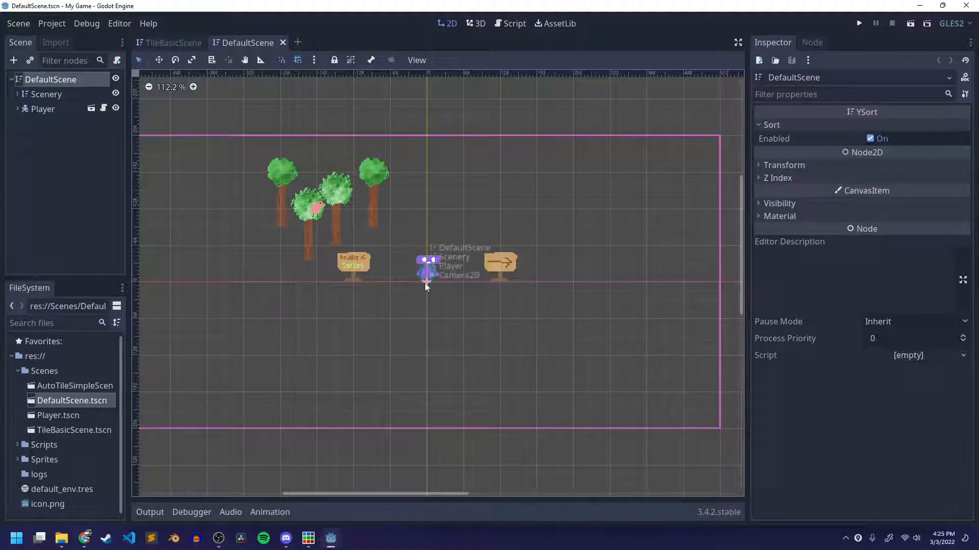
# Open the duplicated AutoTileSimpleScene.tscn from the Scenes folder.
pyautogui.scroll(1, 572, 303)
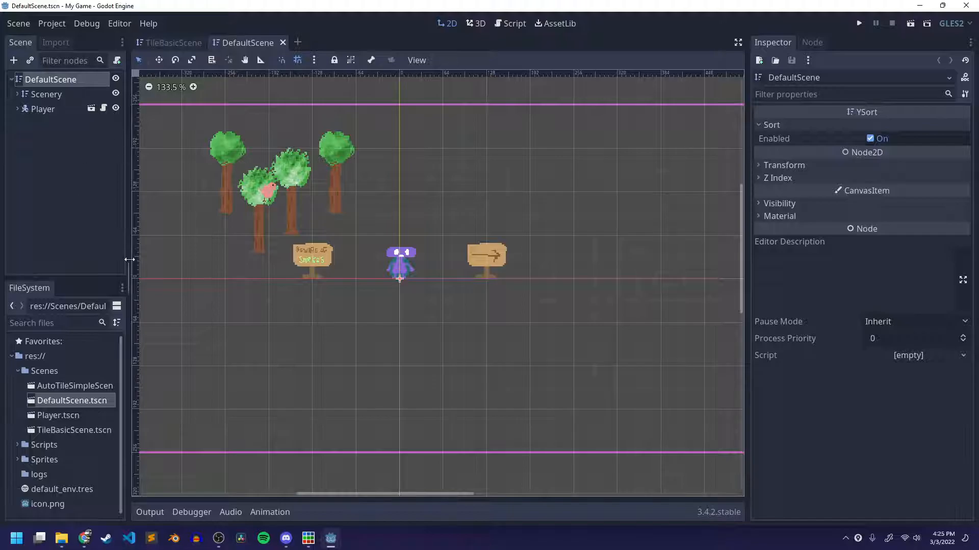
pyautogui.doubleClick(65, 373)
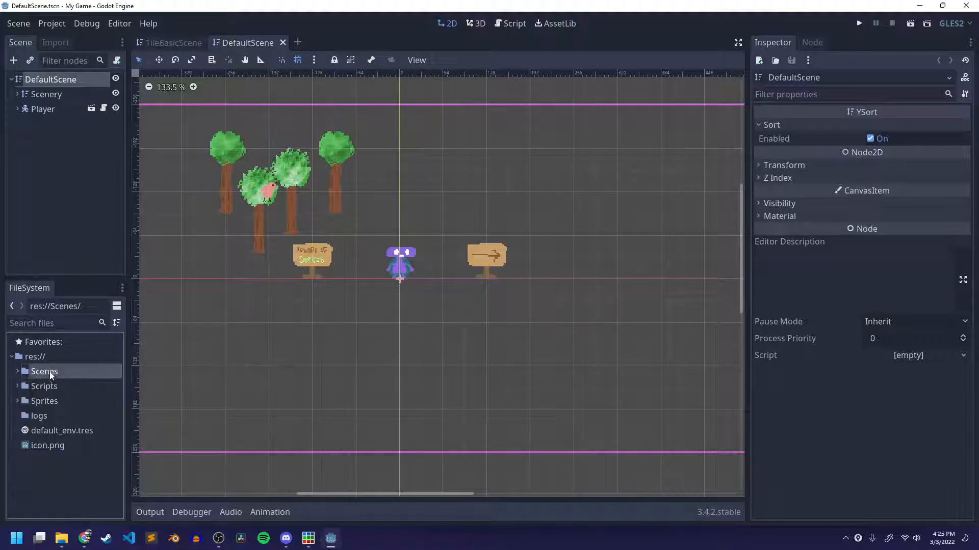
pyautogui.click(19, 372)
pyautogui.doubleClick(51, 387)
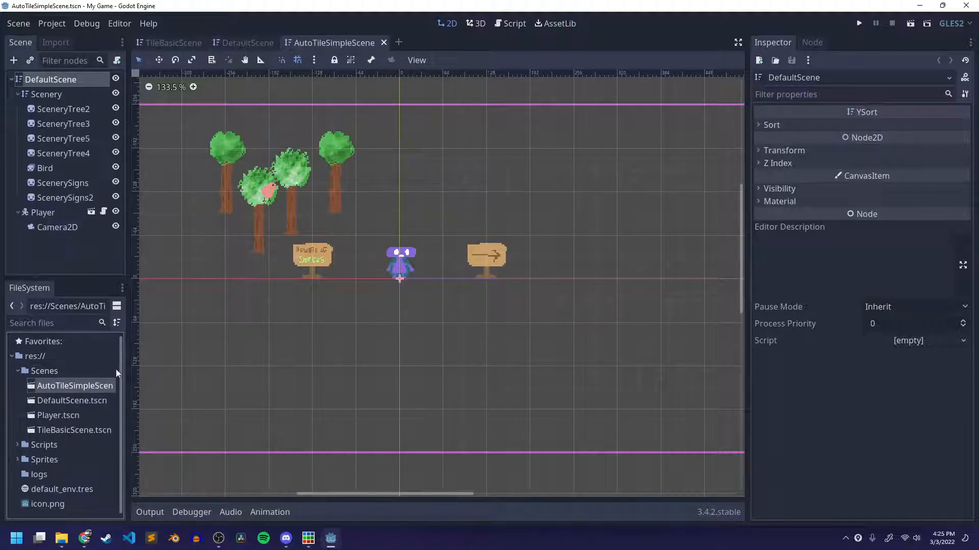
# Rename the scene's root node to AutoTileSimple and collapse the Scenery and Player branches.
pyautogui.click(16, 96)
pyautogui.click(20, 95)
pyautogui.press('Up')
pyautogui.press('F2')
pyautogui.write('Aut')
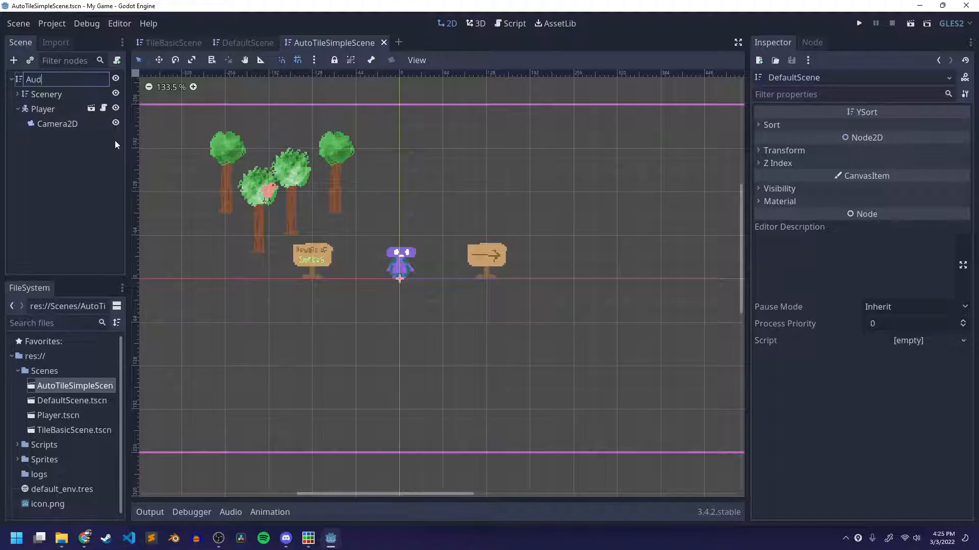
pyautogui.write('oTileSimple')
pyautogui.click(18, 108)
# Add a TileMap node as a child of AutoTileSimple and place it above Scenery in the node order.
pyautogui.rightClick(49, 80)
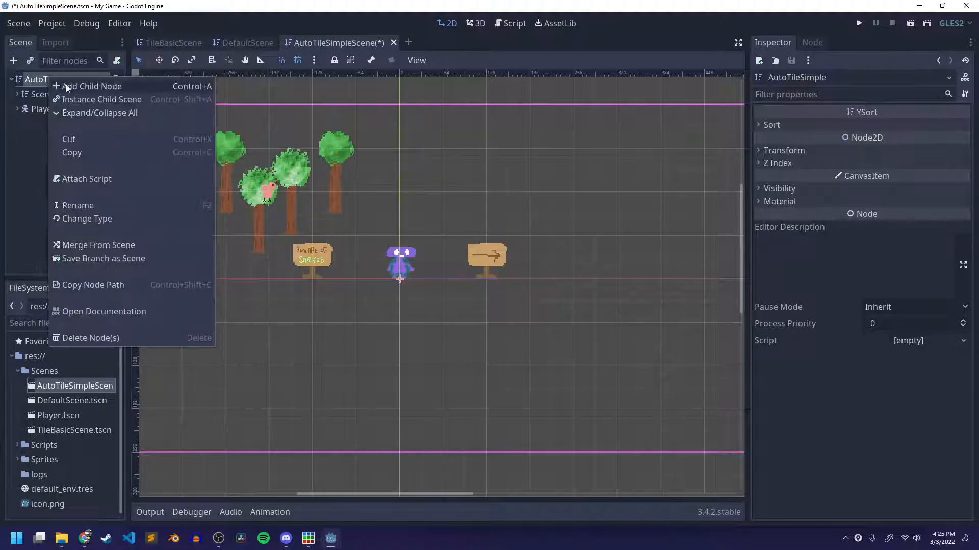
pyautogui.click(66, 83)
pyautogui.write('tile')
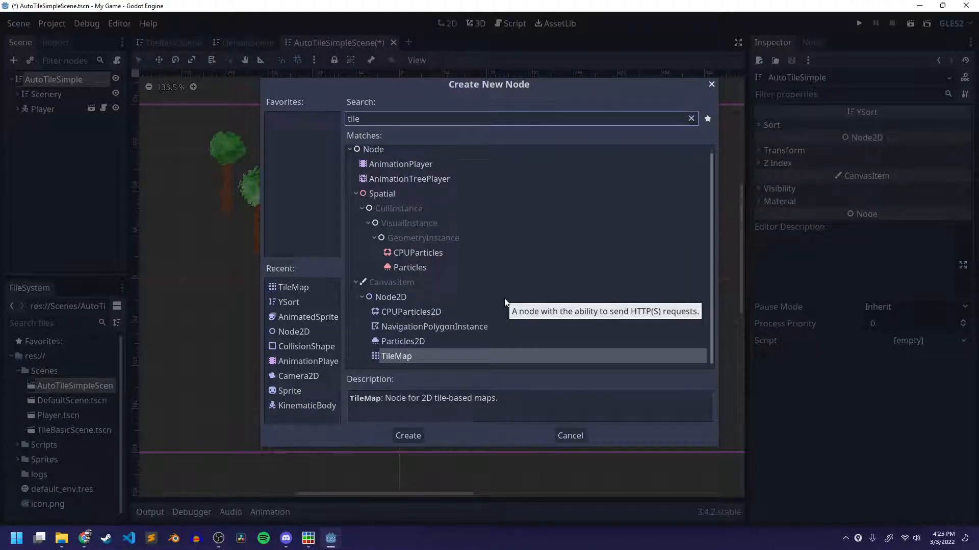
pyautogui.press('Return')
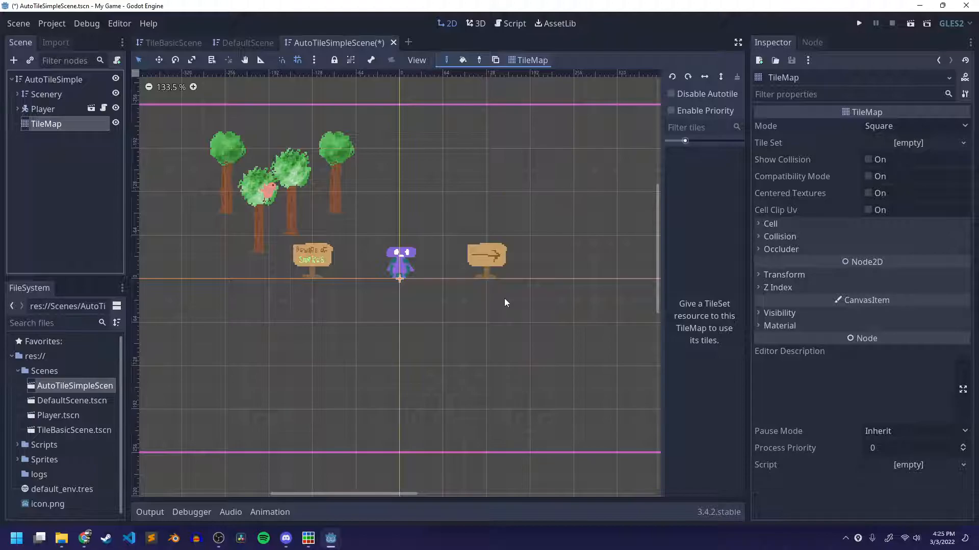
pyautogui.moveTo(54, 124); pyautogui.dragTo(52, 102)
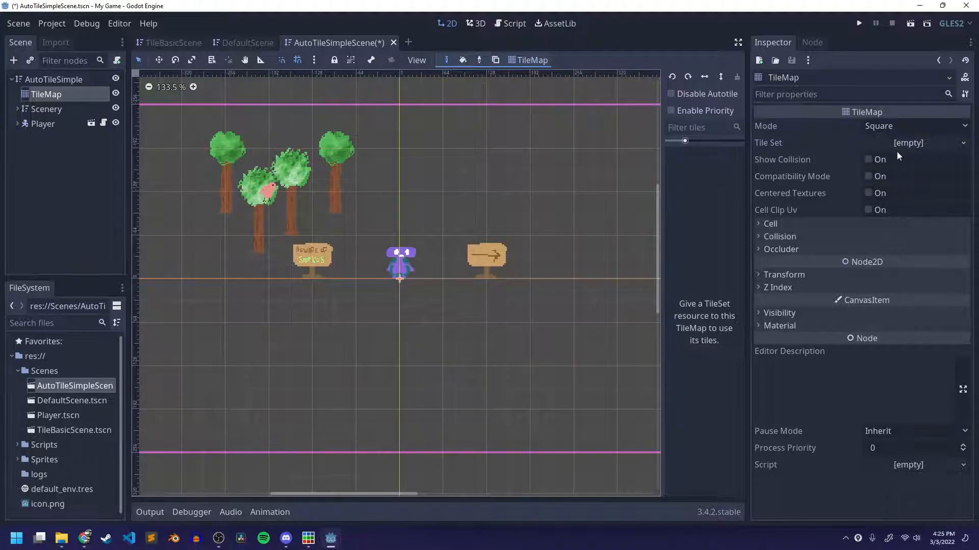
# Check the TileMap's cell settings, assign it a new TileSet, and open the TileSet for editing.
pyautogui.click(798, 225)
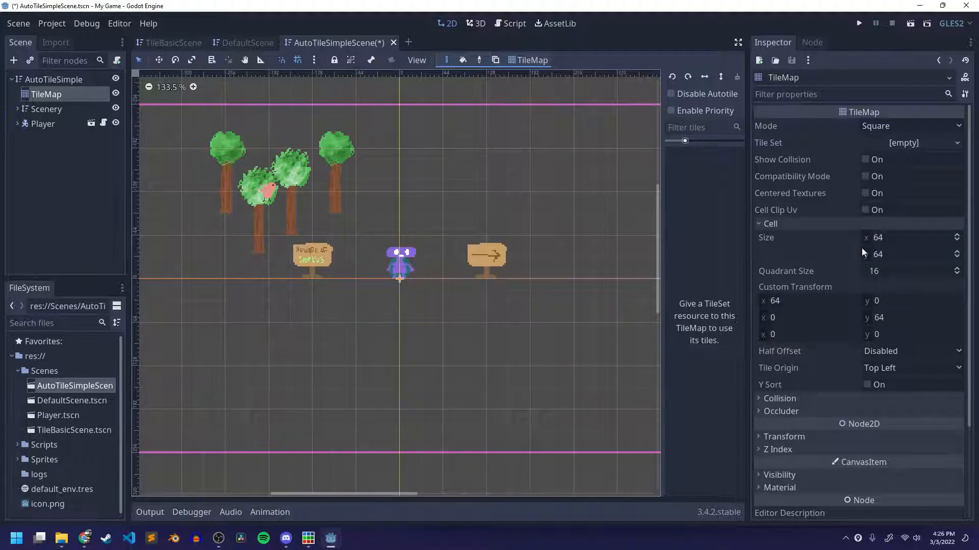
pyautogui.click(771, 224)
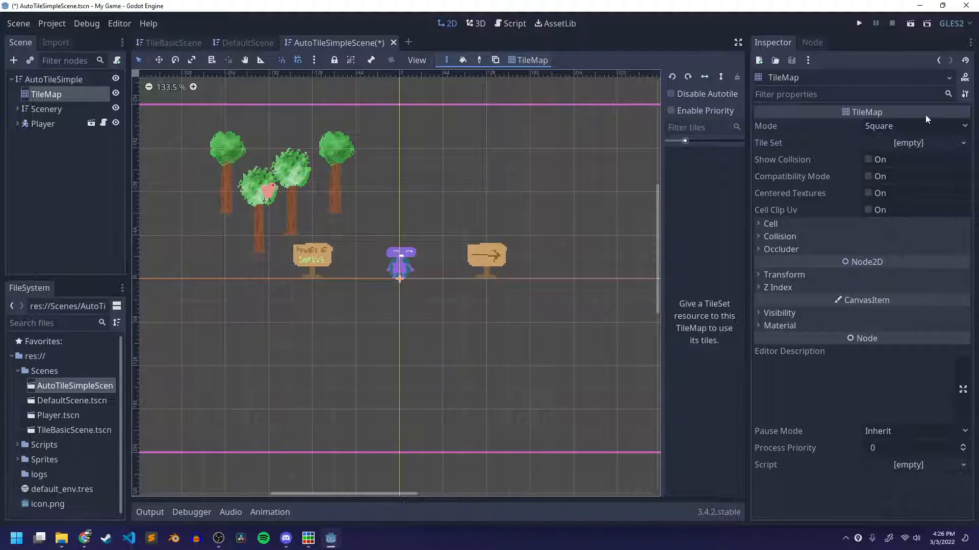
pyautogui.click(915, 145)
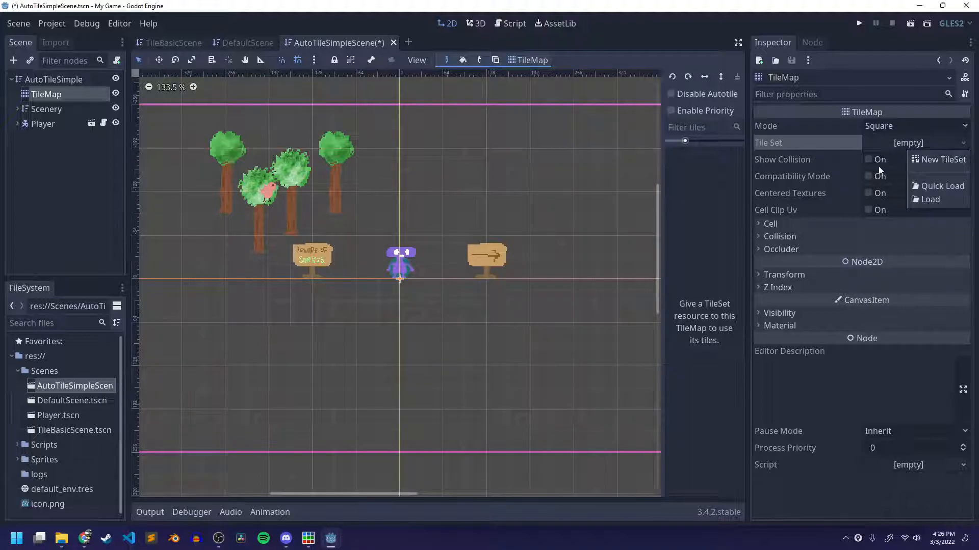
pyautogui.click(943, 159)
pyautogui.click(913, 142)
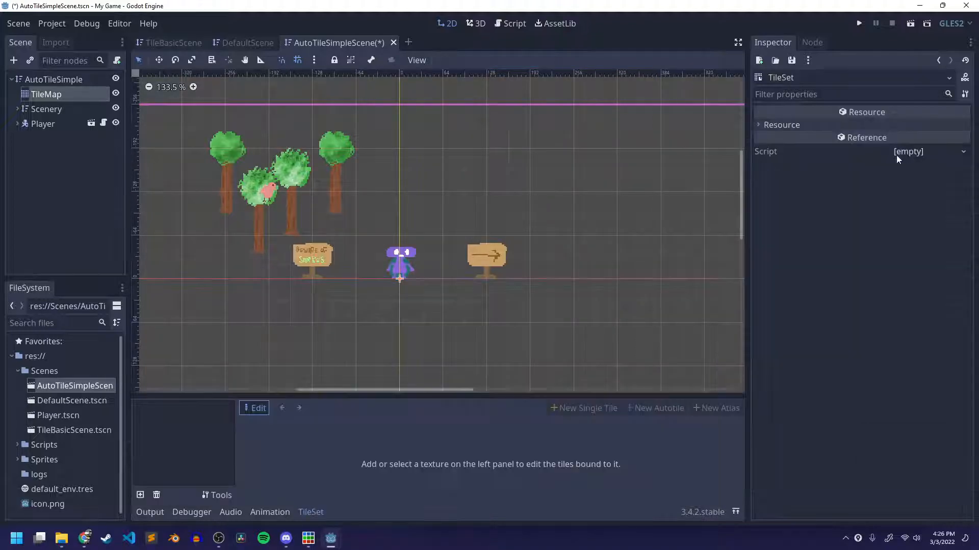
# Enlarge the TileSet editor and add tiles_auto_simple.png from the Sprites folder as its texture.
pyautogui.moveTo(421, 389); pyautogui.dragTo(459, 105)
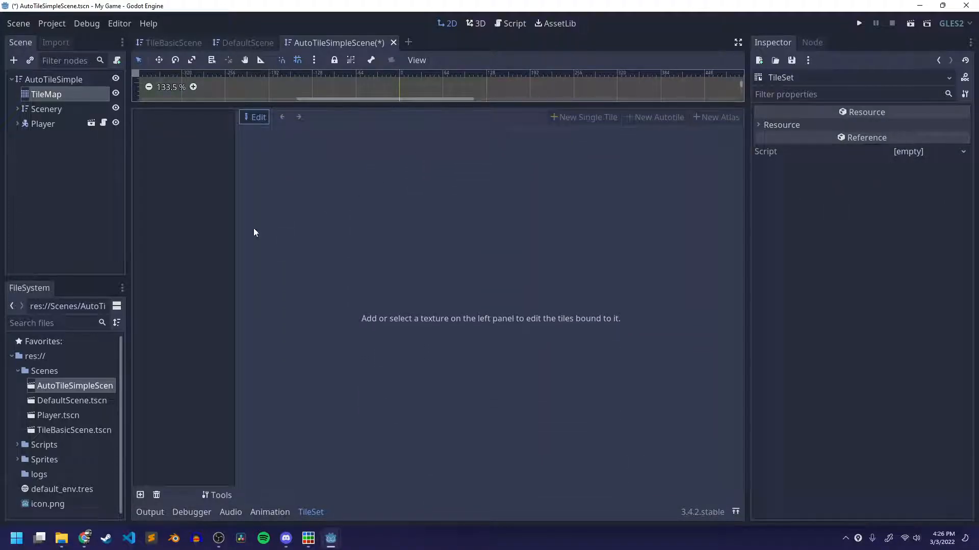
pyautogui.click(17, 371)
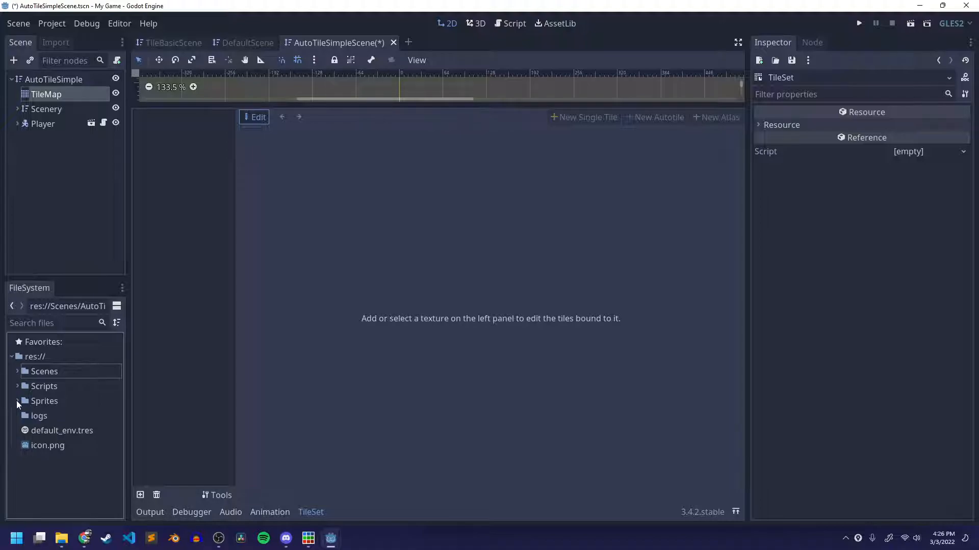
pyautogui.click(17, 401)
pyautogui.scroll(-3, 101, 408)
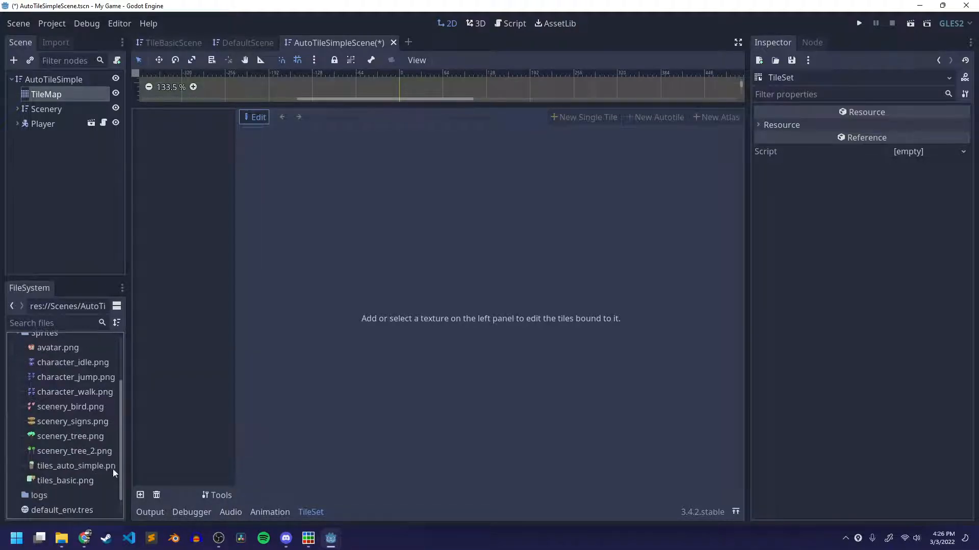
pyautogui.moveTo(56, 468); pyautogui.dragTo(183, 275)
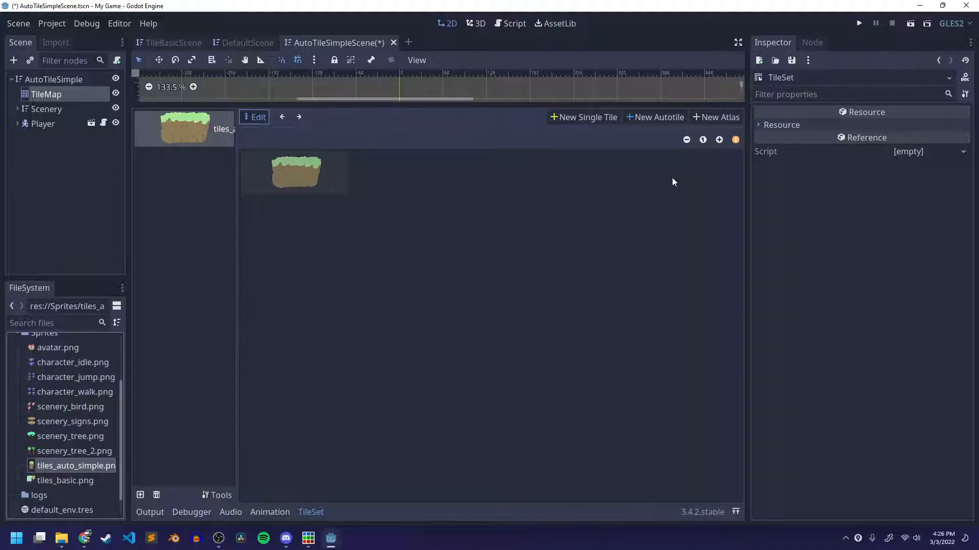
# Start a new autotile with grid snapping enabled and draw its region around the whole grass platform.
pyautogui.click(720, 140)
pyautogui.click(719, 140)
pyautogui.click(719, 140)
pyautogui.click(719, 140)
pyautogui.click(719, 140)
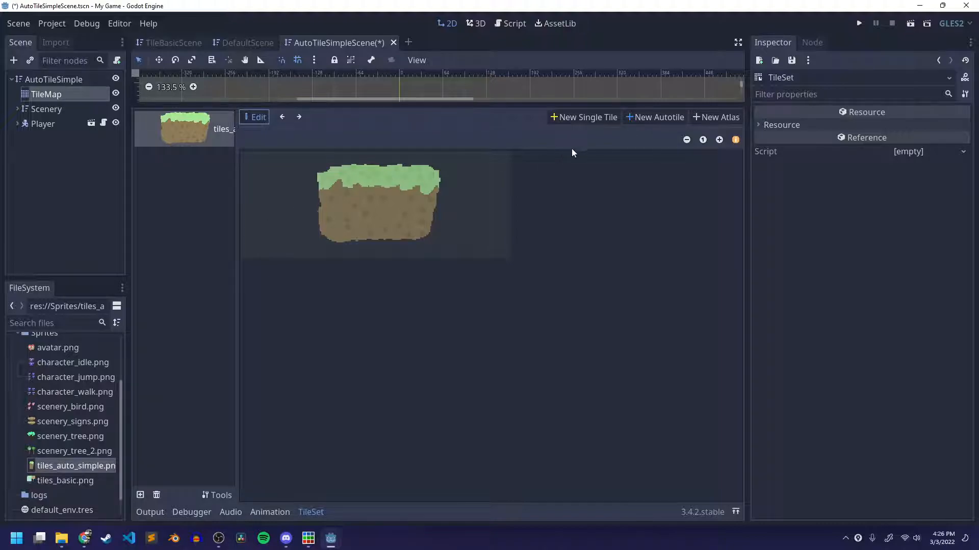
pyautogui.click(643, 118)
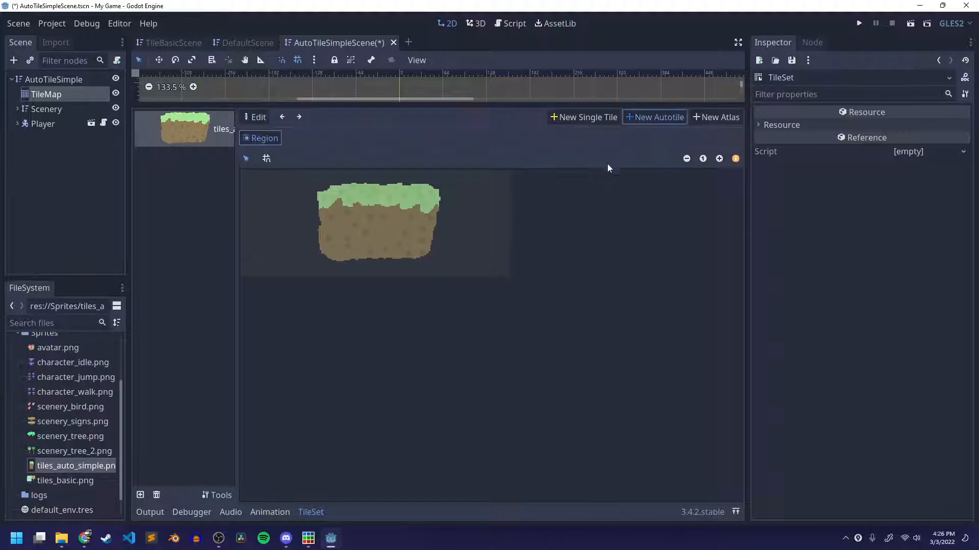
pyautogui.click(266, 158)
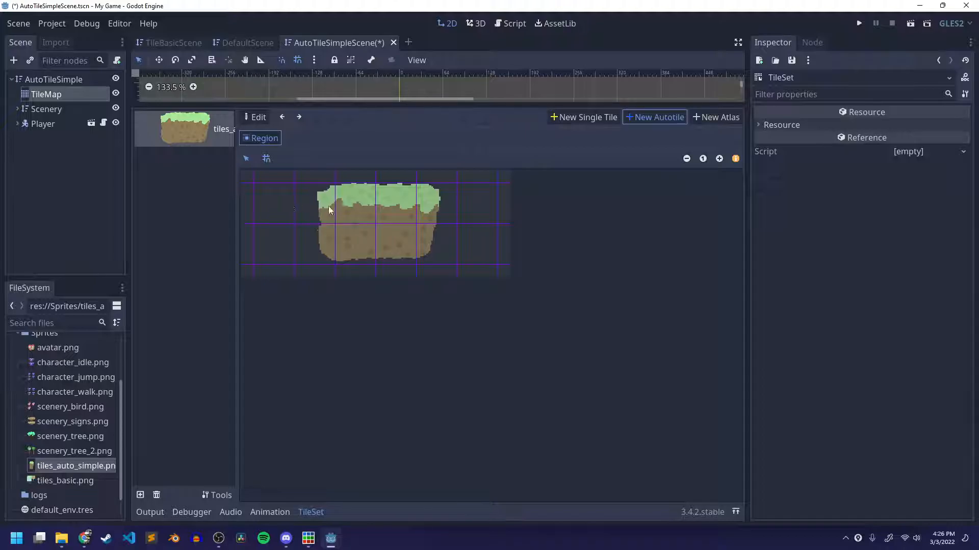
pyautogui.moveTo(306, 194); pyautogui.dragTo(476, 241)
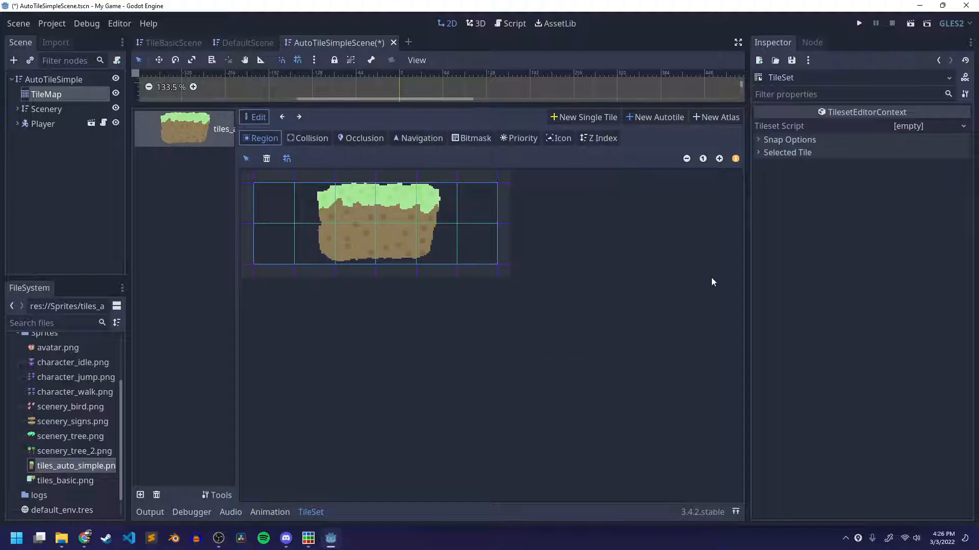
# Set the TileSet's snap step to 64 by 64.
pyautogui.click(810, 140)
pyautogui.click(900, 190)
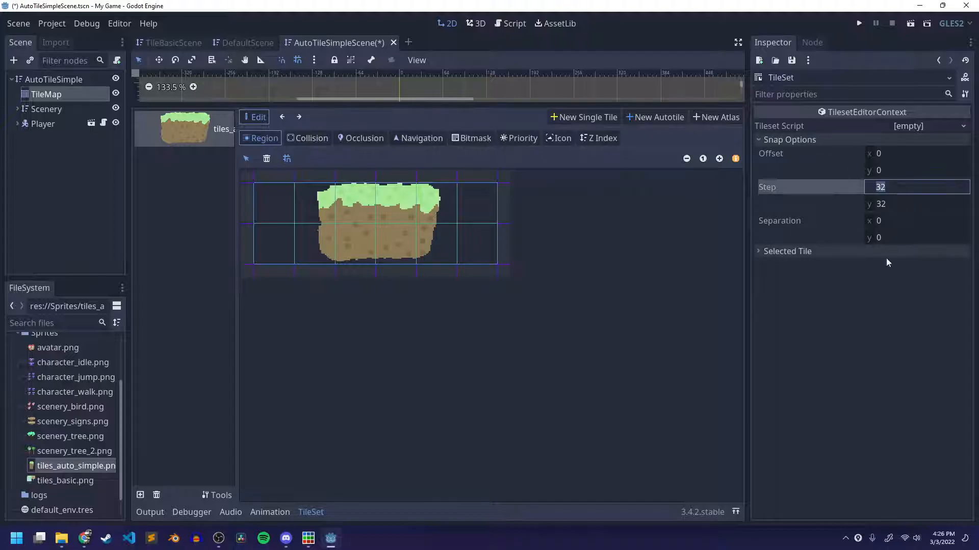
pyautogui.write('64')
pyautogui.press('Tab')
pyautogui.write('64')
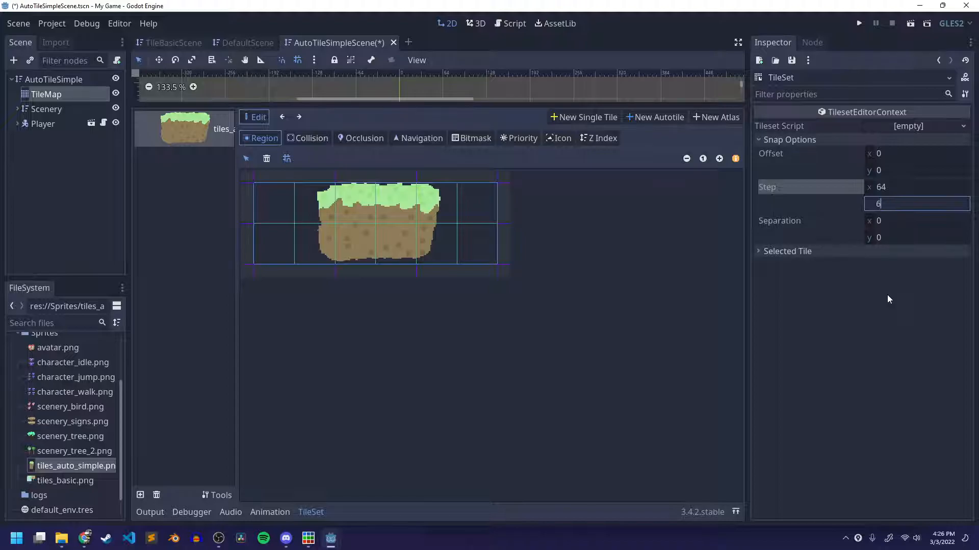
pyautogui.press('Return')
# Discard the first autotile region and create a new autotile covering the three 64-pixel tiles of the grass platform.
pyautogui.click(809, 250)
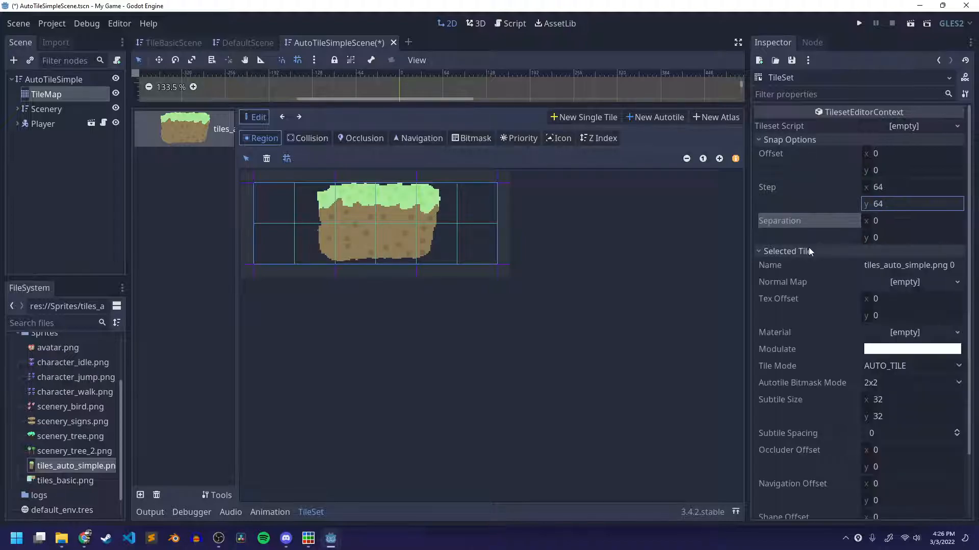
pyautogui.click(495, 196)
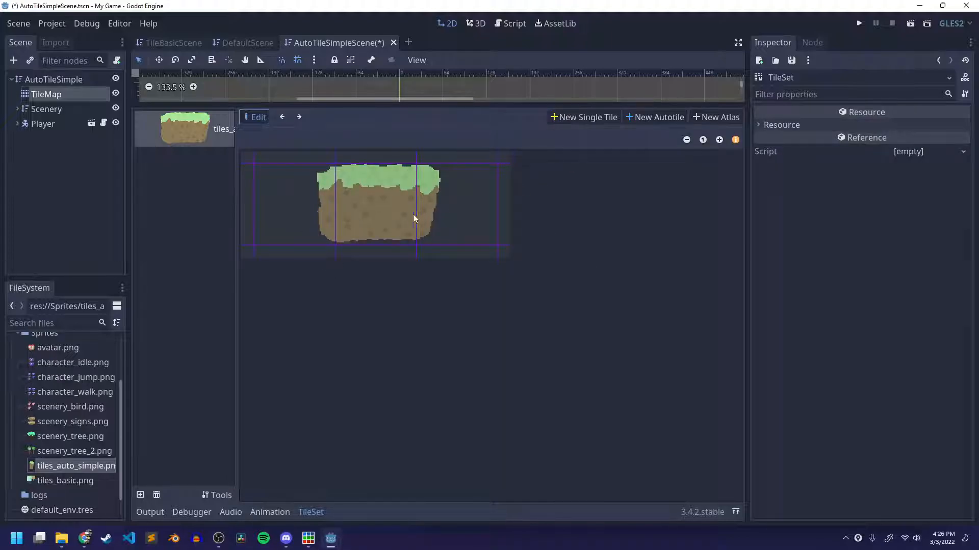
pyautogui.click(719, 140)
pyautogui.click(719, 140)
pyautogui.click(719, 140)
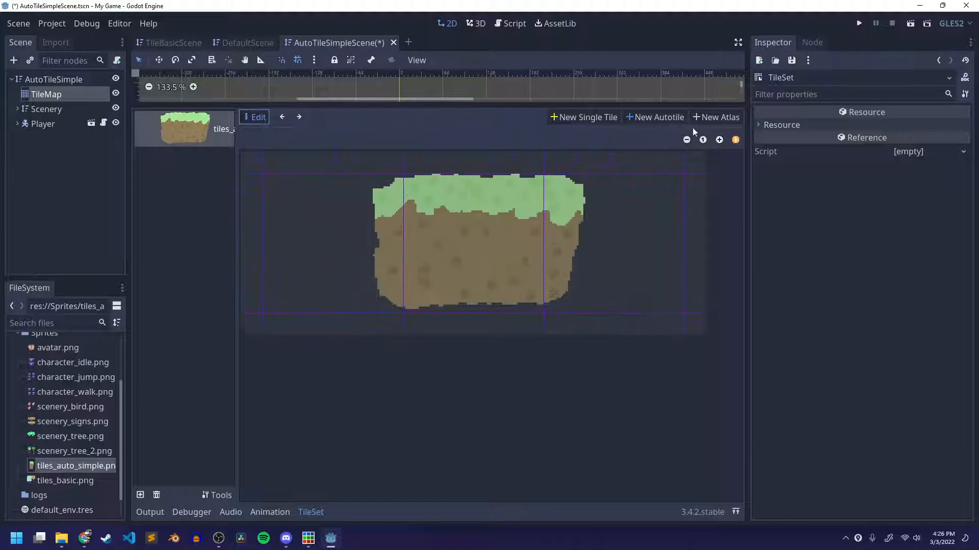
pyautogui.click(655, 118)
pyautogui.moveTo(372, 235); pyautogui.dragTo(577, 237)
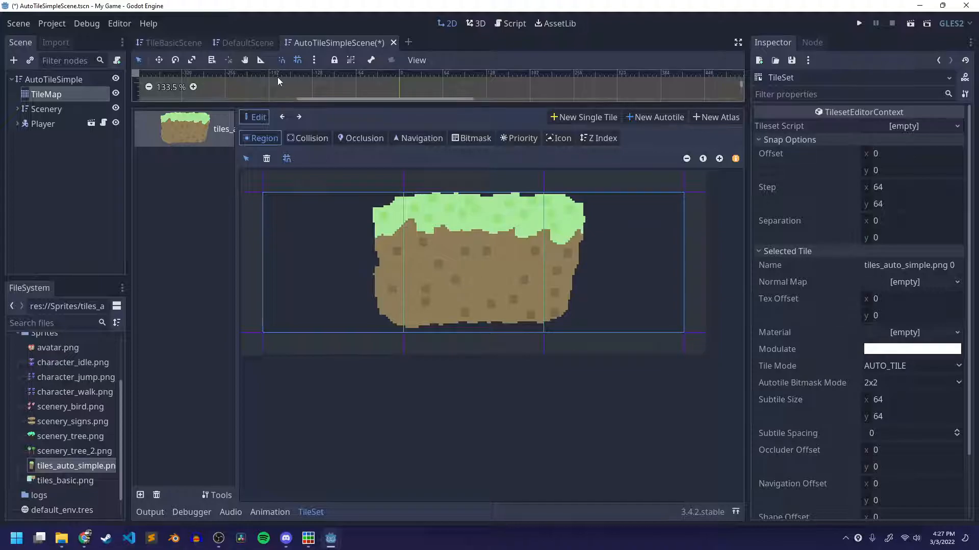
# Rename the selected tile to "auto tile" and save the scene.
pyautogui.click(912, 265)
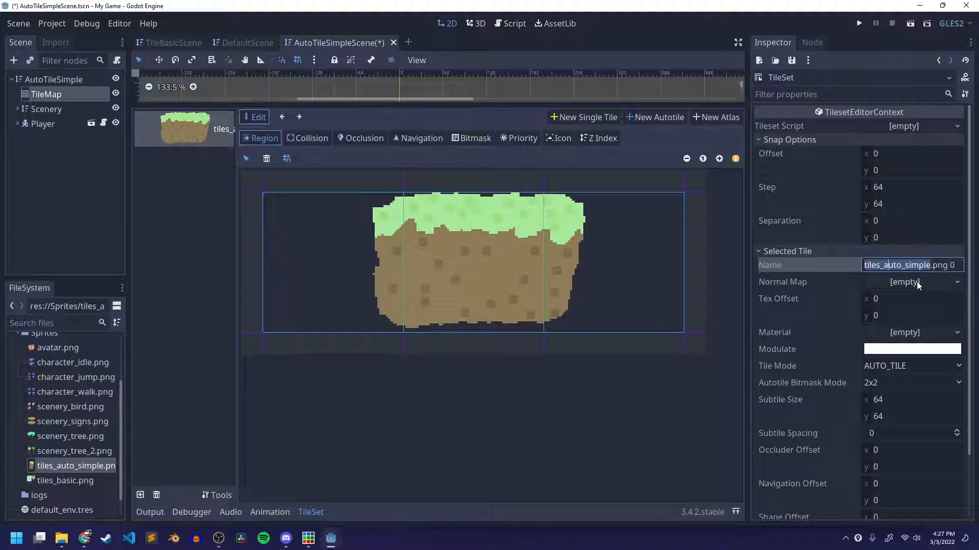
pyautogui.write('auto tile')
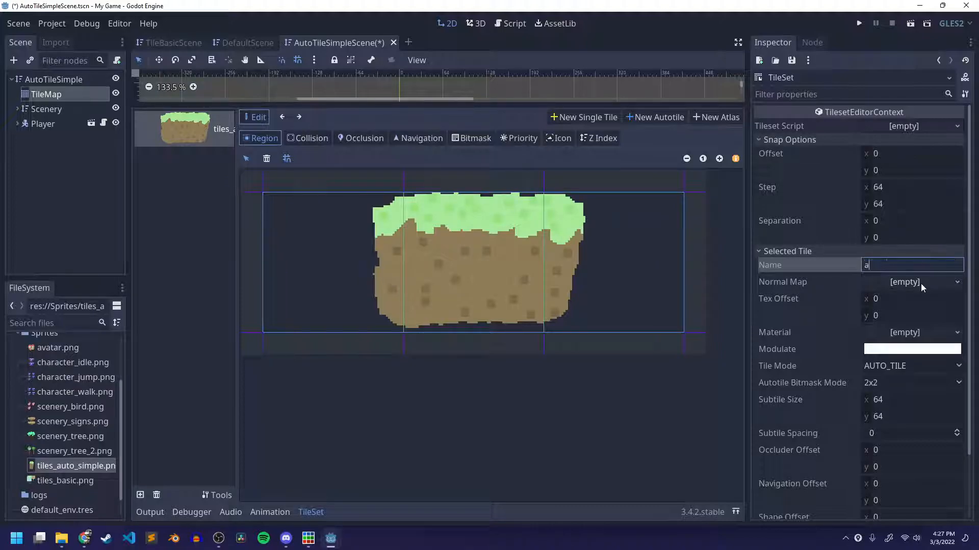
pyautogui.press('Return')
pyautogui.hotkey('ctrl', 's')
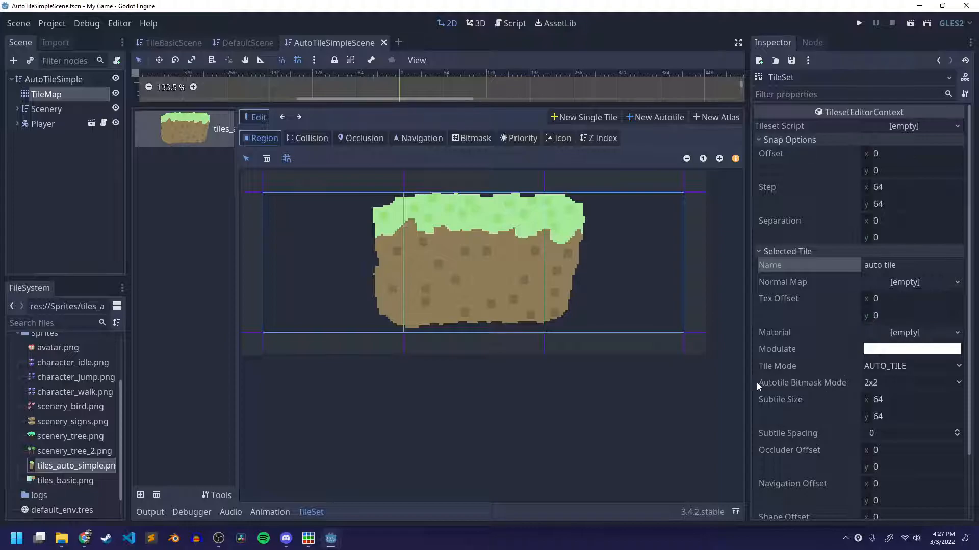
# Switch to the Godot documentation in the browser, review the 3x3 (minimal) autotile bitmask section, and return to Godot.
pyautogui.scroll(-3, 858, 339)
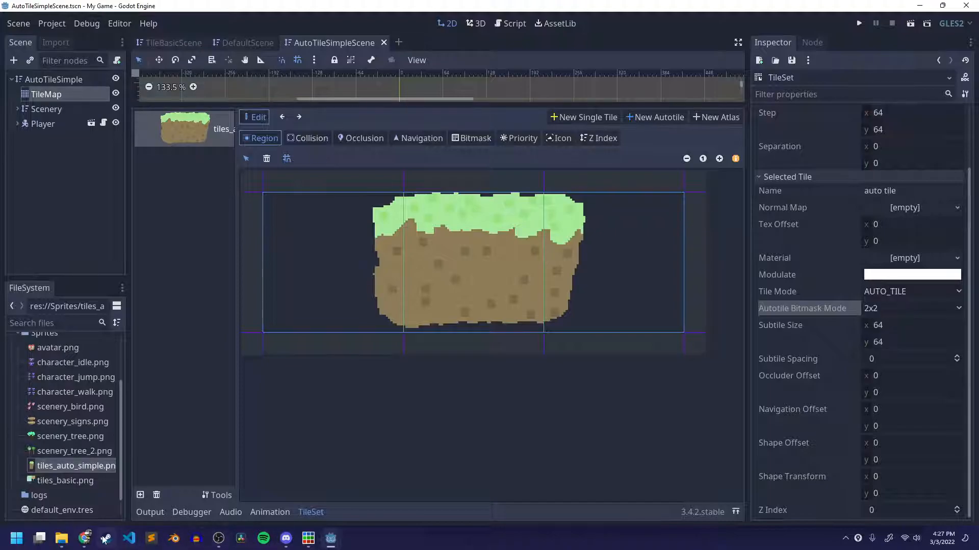
pyautogui.click(84, 538)
pyautogui.click(748, 12)
pyautogui.scroll(12, 713, 218)
pyautogui.moveTo(714, 219); pyautogui.dragTo(701, 290)
pyautogui.scroll(-8, 734, 199)
pyautogui.scroll(-1, 734, 196)
pyautogui.scroll(5, 714, 204)
pyautogui.scroll(-3, 681, 216)
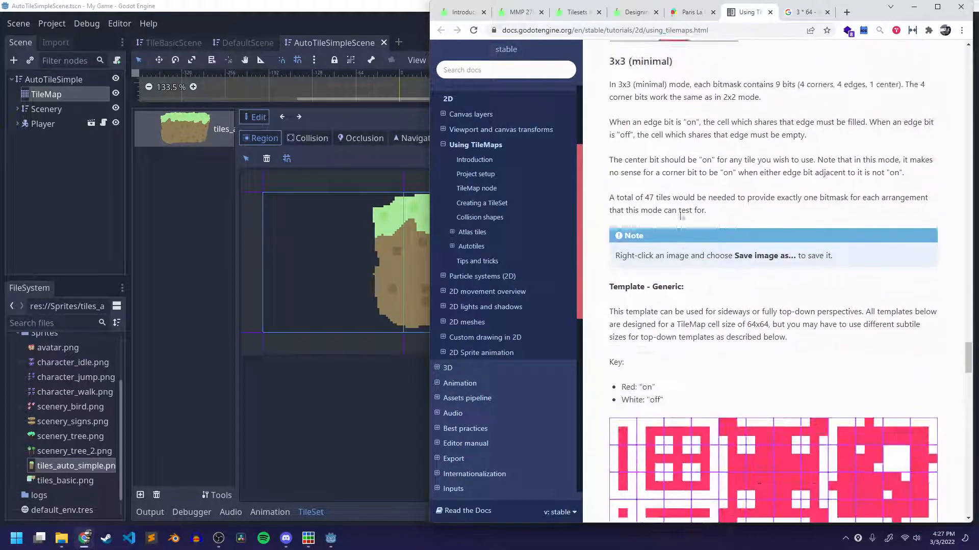
pyautogui.scroll(-2, 682, 216)
pyautogui.click(306, 20)
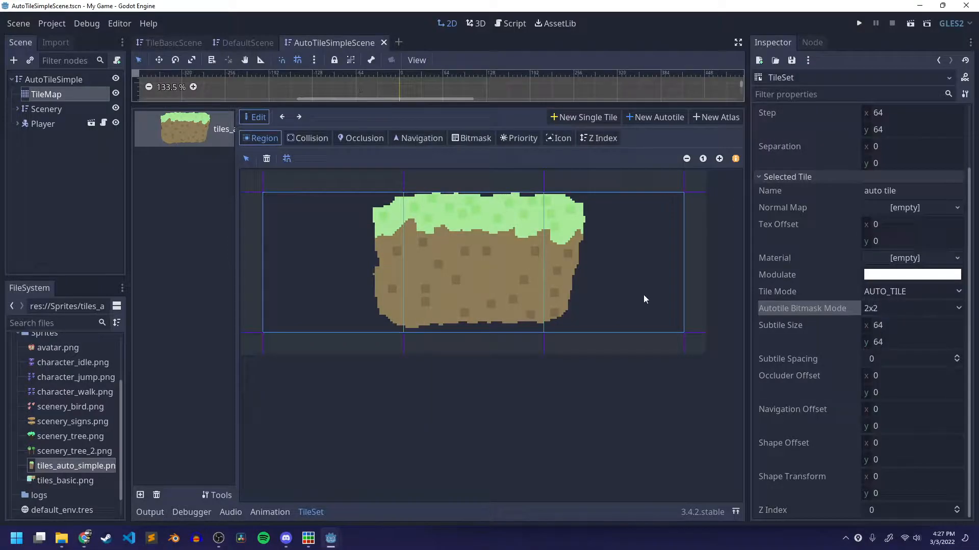
# Set the autotile bitmask mode to 3x3 (minimal) and turn on the center bit of all three tiles.
pyautogui.click(896, 309)
pyautogui.click(895, 337)
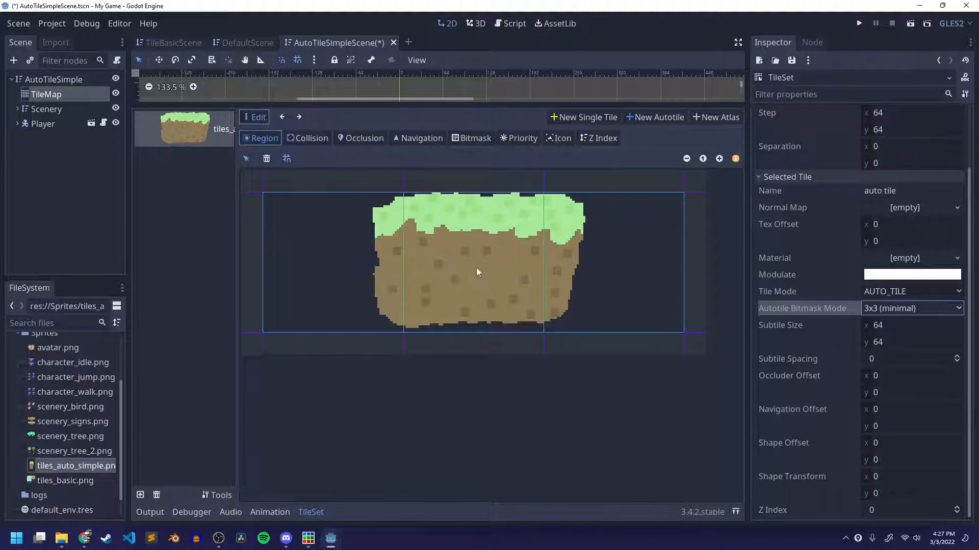
pyautogui.click(460, 138)
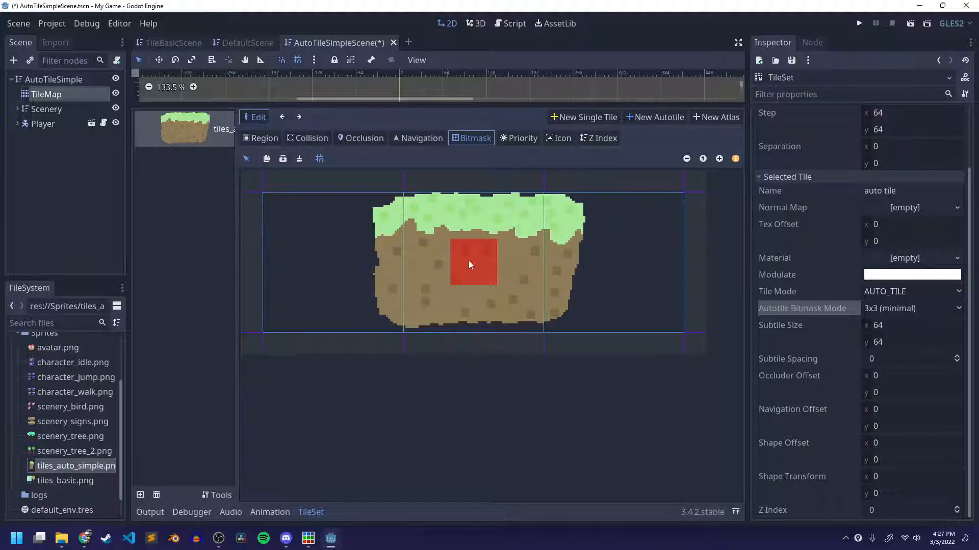
pyautogui.click(471, 228)
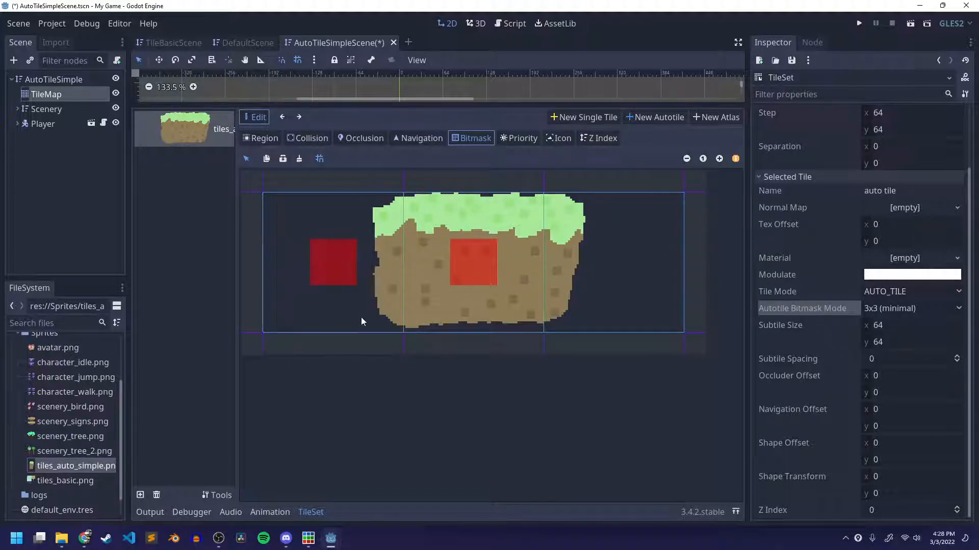
pyautogui.click(627, 257)
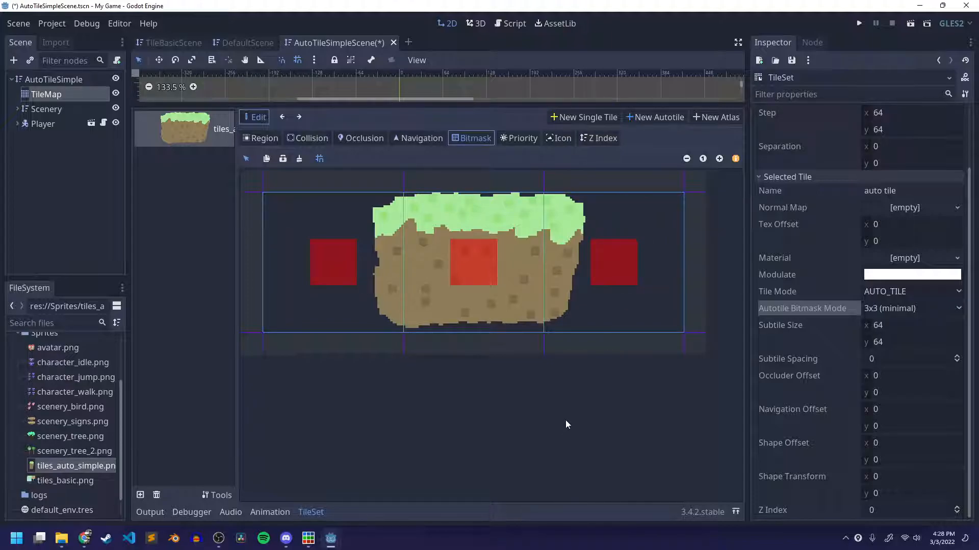
pyautogui.click(384, 252)
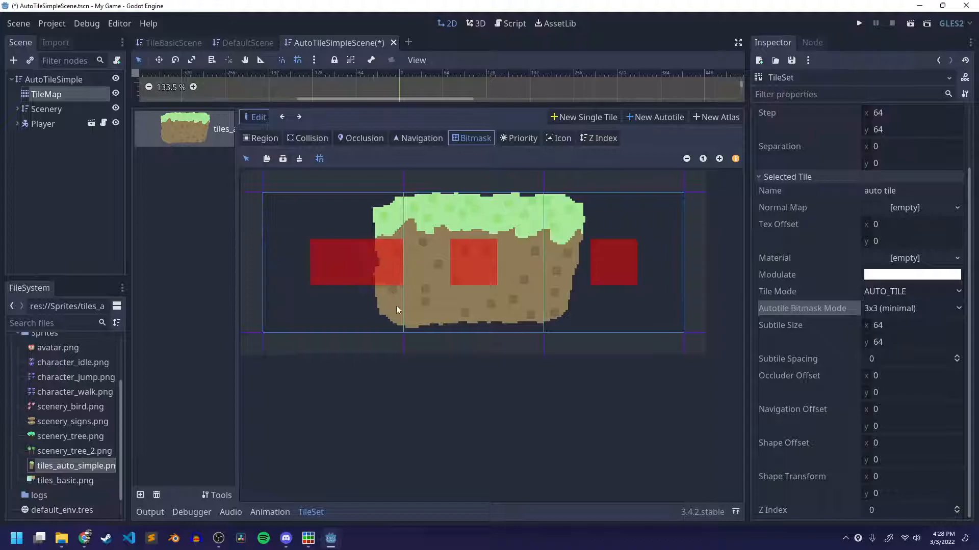
pyautogui.rightClick(411, 267)
pyautogui.rightClick(385, 265)
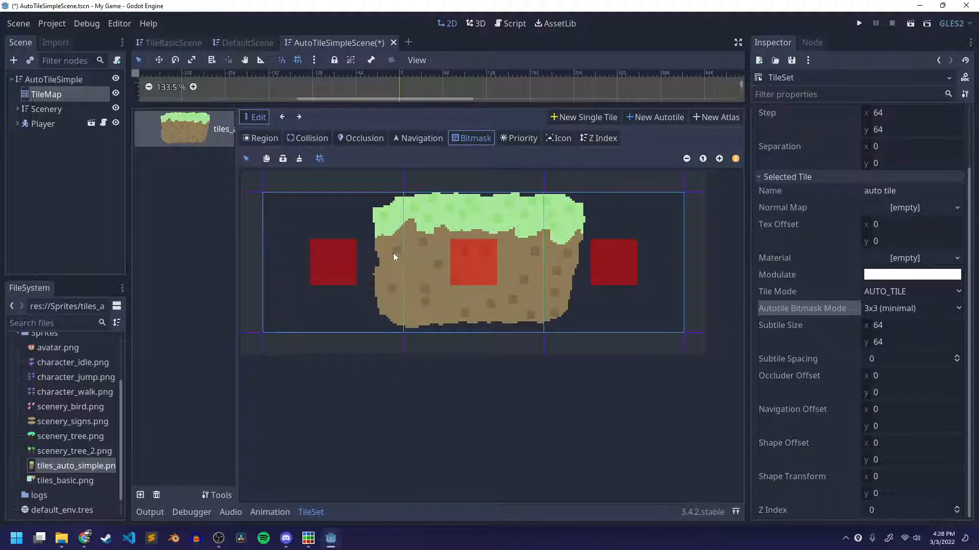
# Turn on the bitmask edge bits where the three tiles adjoin, forming one continuous horizontal band, and save the scene.
pyautogui.click(432, 251)
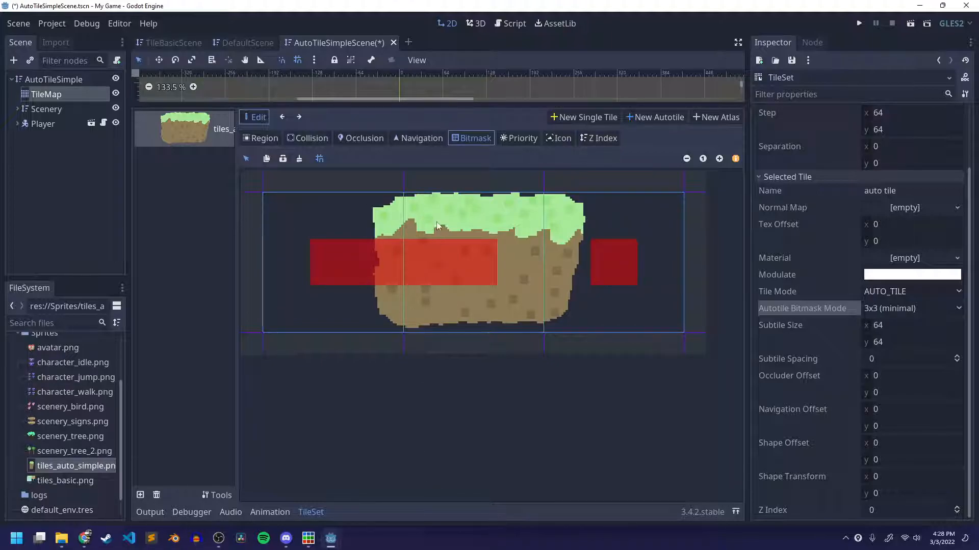
pyautogui.click(562, 275)
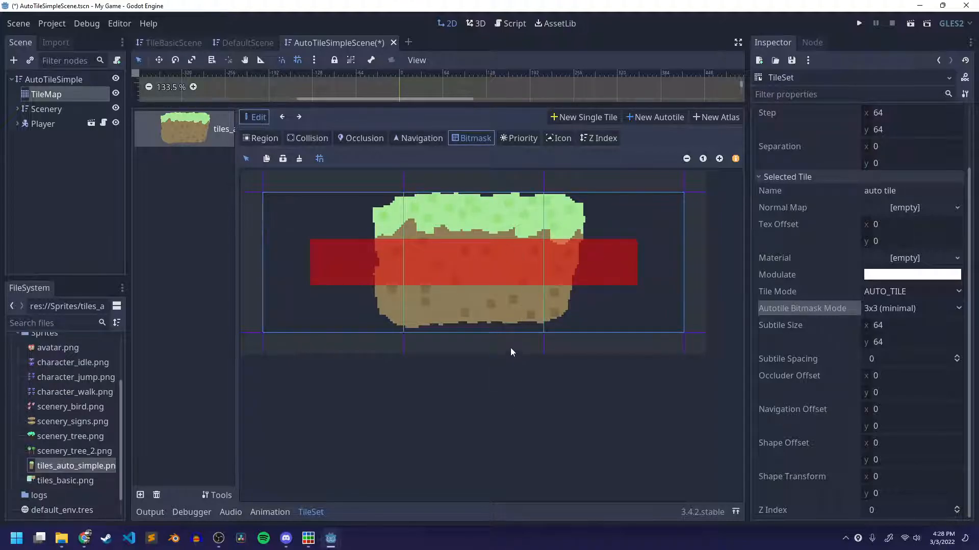
pyautogui.hotkey('ctrl', 's')
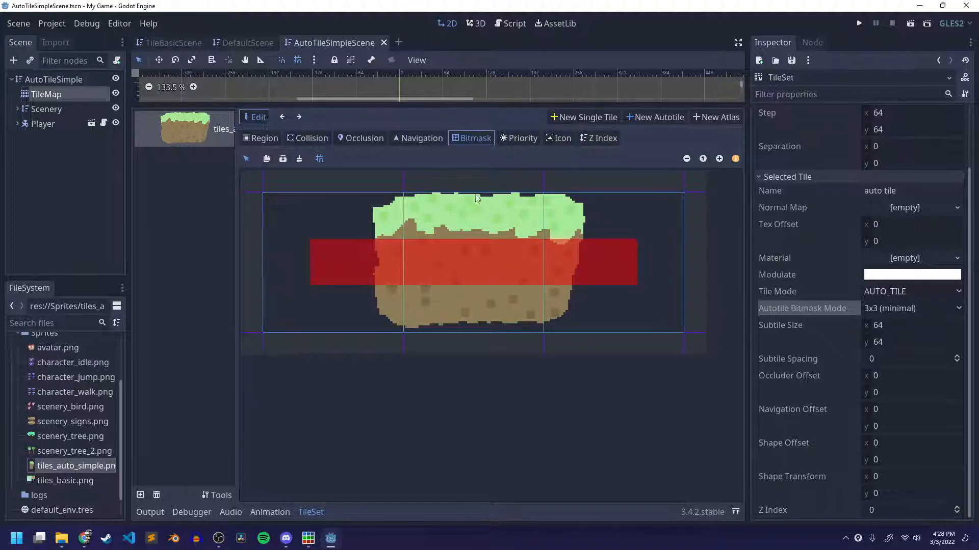
# Use the middle grass tile as the autotile's icon and save the scene.
pyautogui.click(559, 141)
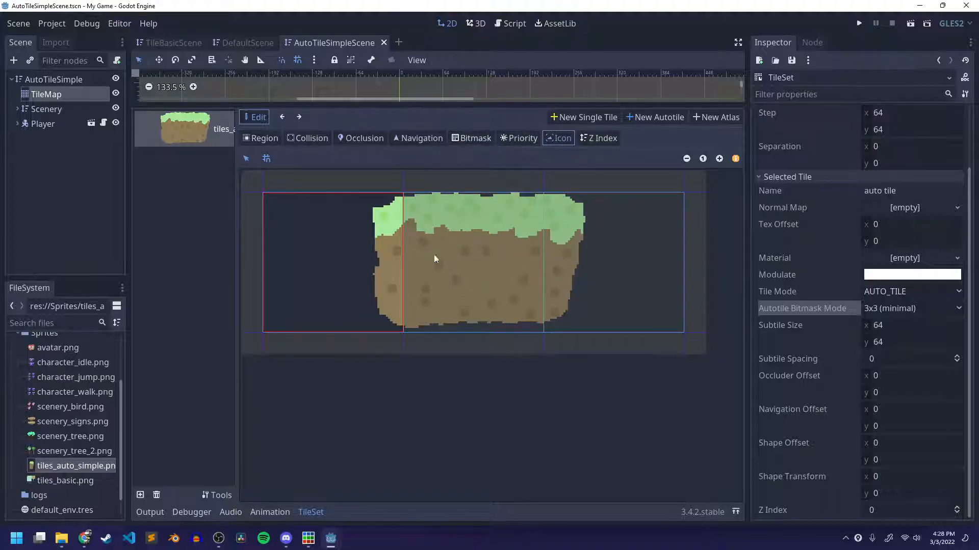
pyautogui.click(487, 232)
pyautogui.hotkey('ctrl', 's')
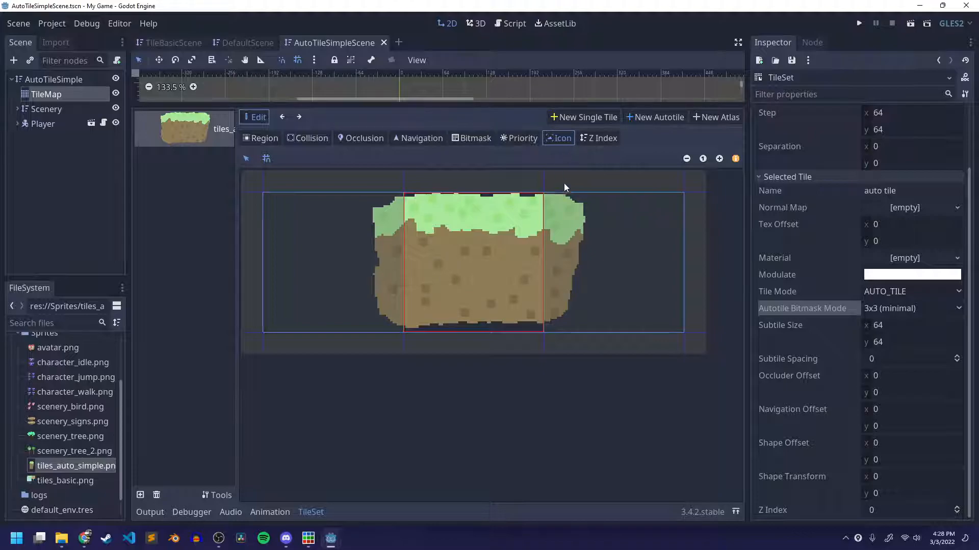
# Select the TileMap node and check its cell size settings.
pyautogui.click(49, 95)
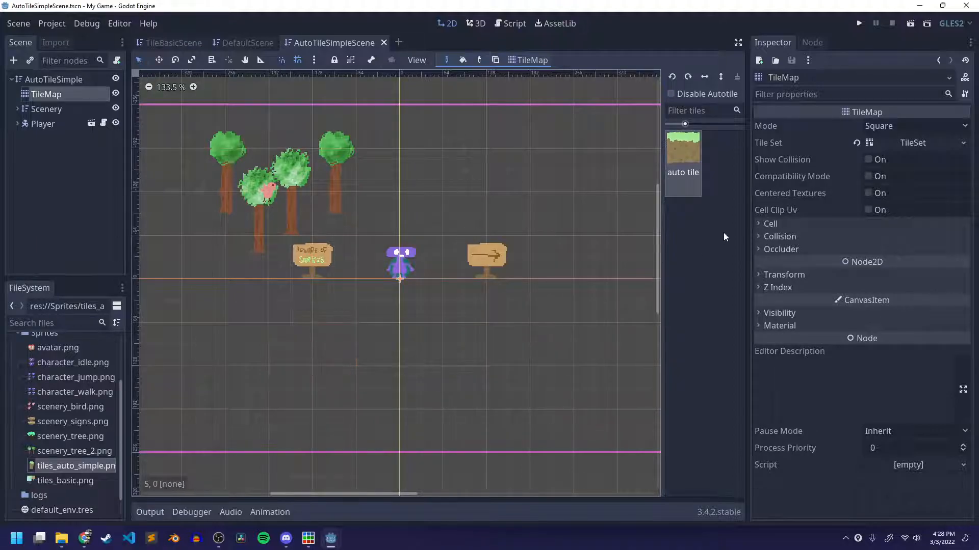
pyautogui.click(767, 224)
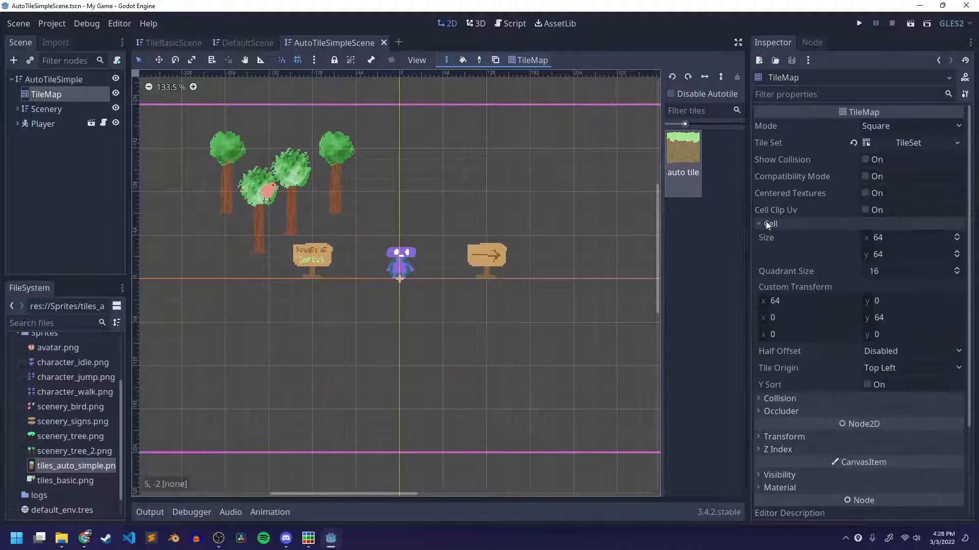
pyautogui.click(797, 225)
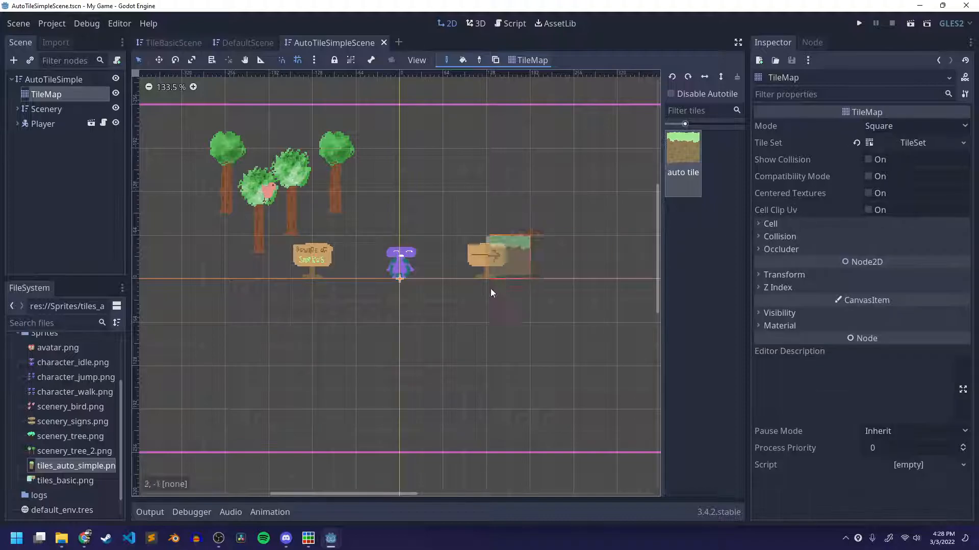
# Try the autotile by painting adjacent tiles in the empty space below the snake warning sign, and undo them.
pyautogui.click(331, 350)
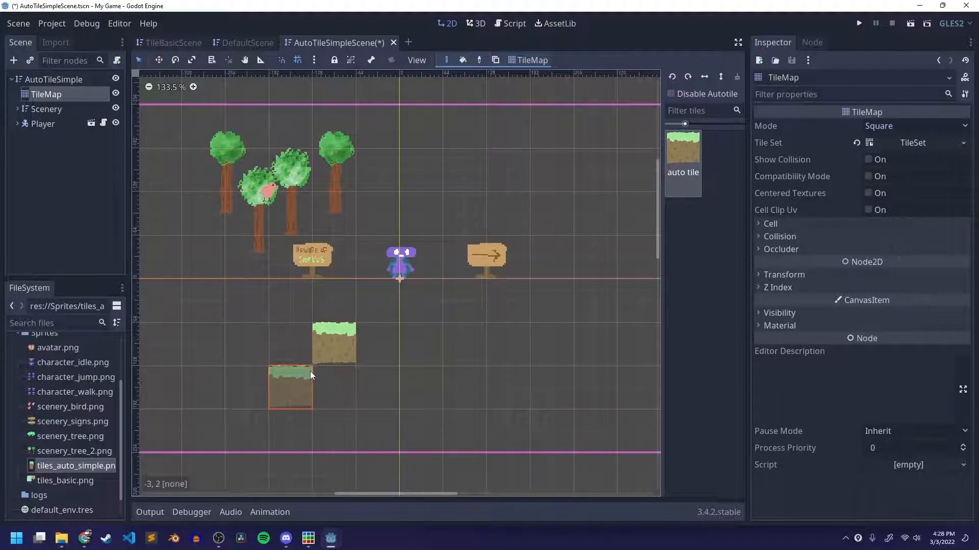
pyautogui.click(346, 339)
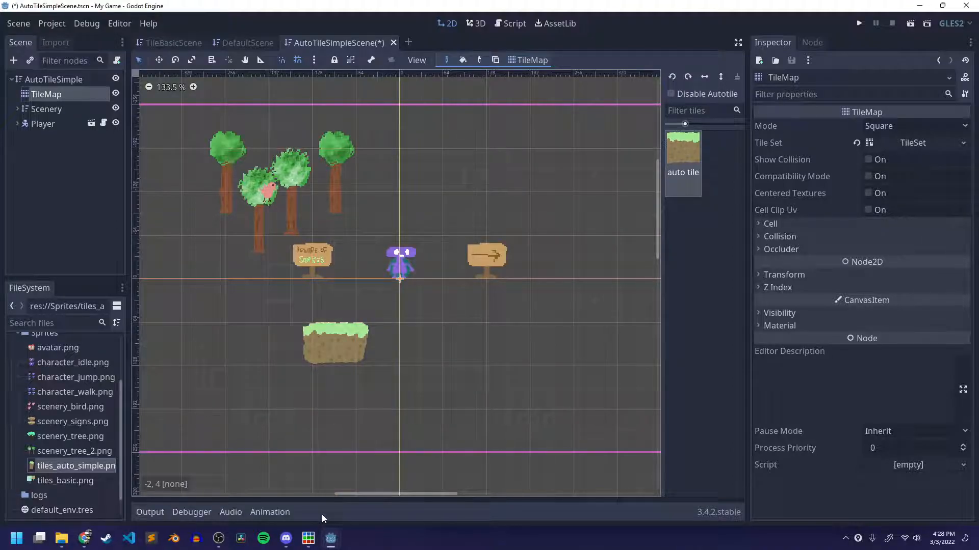
pyautogui.hotkey('ctrl', 'z')
pyautogui.hotkey('ctrl', 'z')
# Paint an autotile ground strip beneath the player and both signs, plus two platforms stepping up to its right.
pyautogui.moveTo(317, 305); pyautogui.dragTo(541, 305)
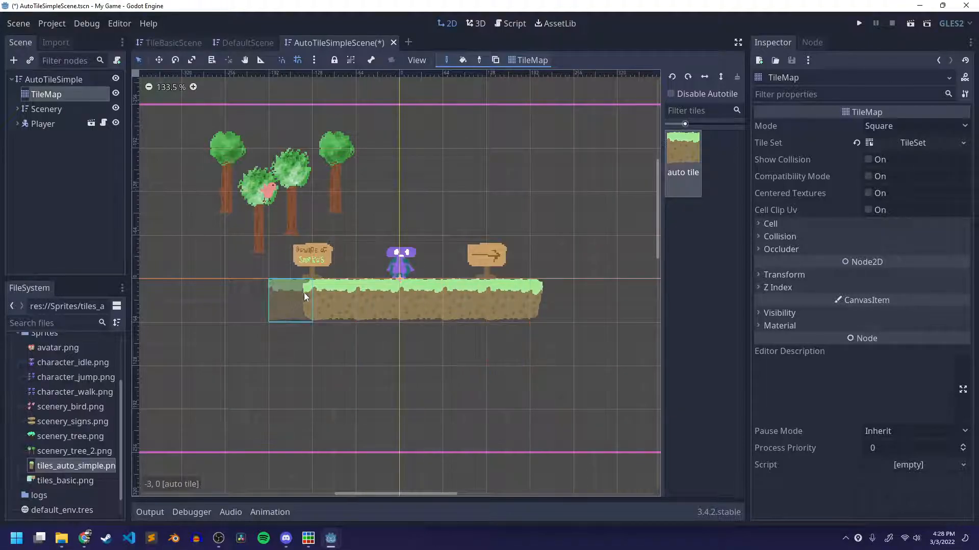
pyautogui.scroll(-3, 459, 364)
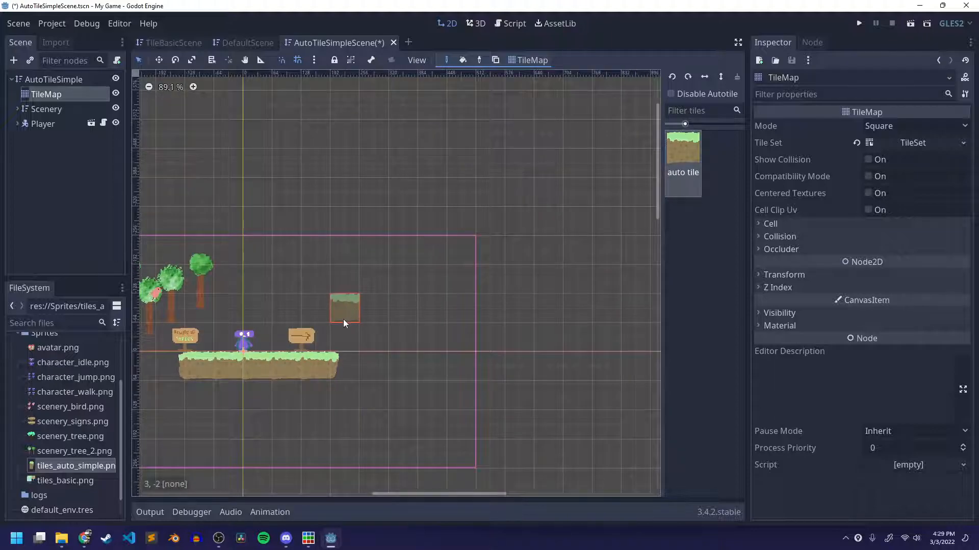
pyautogui.moveTo(367, 315); pyautogui.dragTo(466, 315)
pyautogui.moveTo(481, 250); pyautogui.dragTo(556, 250)
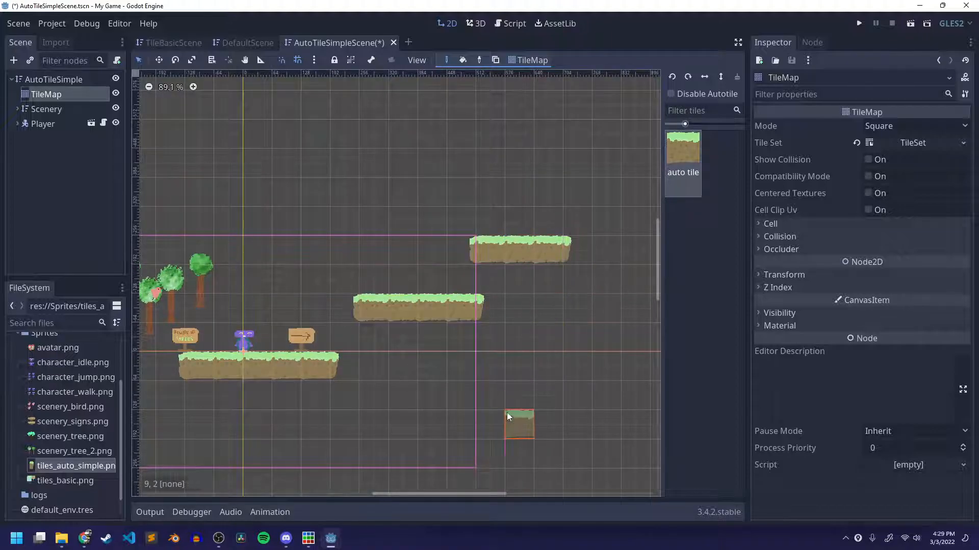
# Paint a short autotile platform above the gap beyond the arrow sign and another above the highest platform.
pyautogui.moveTo(301, 252); pyautogui.dragTo(434, 249)
pyautogui.hotkey('ctrl', 'z')
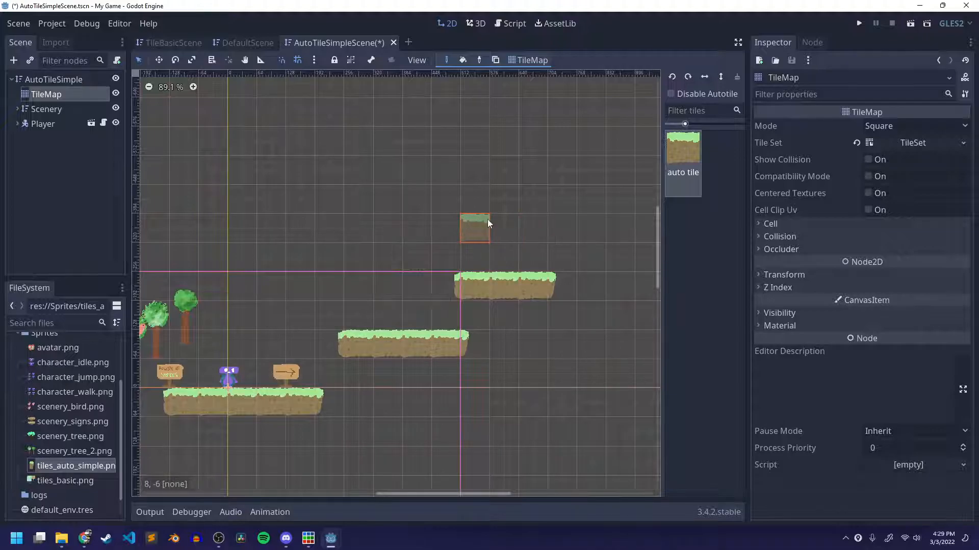
pyautogui.moveTo(326, 257); pyautogui.dragTo(362, 257)
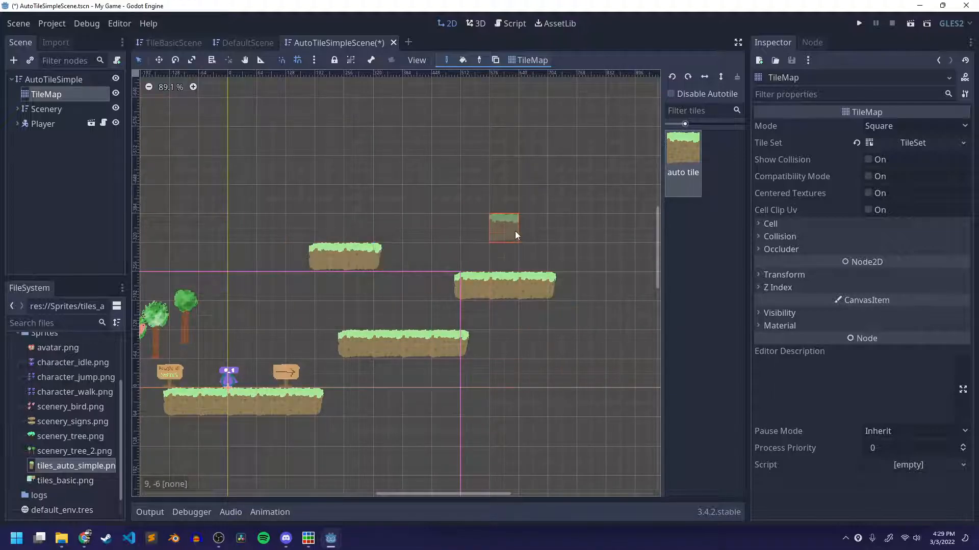
pyautogui.moveTo(525, 234); pyautogui.dragTo(570, 235)
# Paint three more autotile platforms at different heights farther right in the level.
pyautogui.scroll(5, 489, 324)
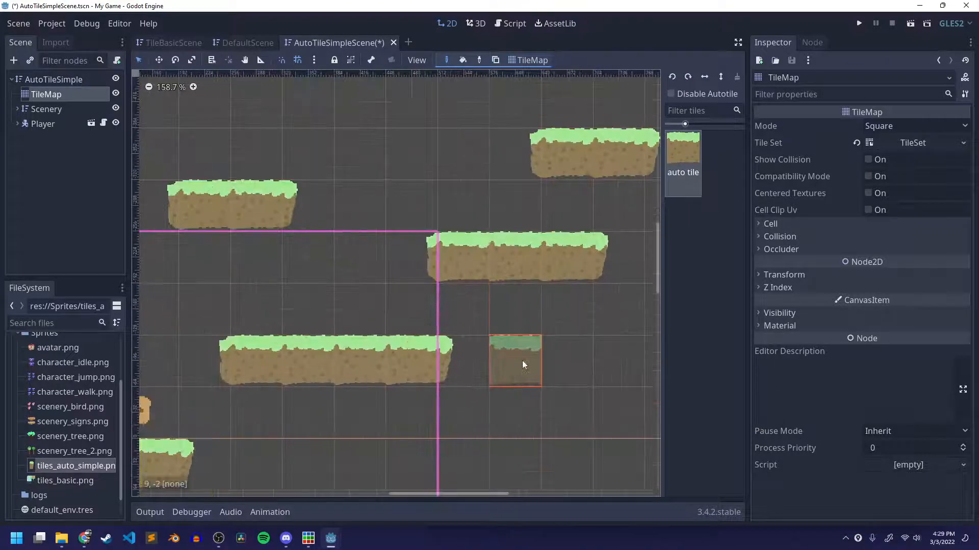
pyautogui.moveTo(517, 359); pyautogui.dragTo(360, 418, button='middle')
pyautogui.scroll(4, 467, 363)
pyautogui.moveTo(468, 363); pyautogui.dragTo(623, 372, button='middle')
pyautogui.scroll(-4, 623, 372)
pyautogui.scroll(-4, 537, 378)
pyautogui.moveTo(488, 391)
pyautogui.mouseDown(button='middle')
pyautogui.moveTo(361, 400)
pyautogui.moveTo(299, 422)
pyautogui.mouseUp(button='middle')
pyautogui.moveTo(527, 362); pyautogui.dragTo(606, 363)
pyautogui.moveTo(572, 441); pyautogui.dragTo(439, 347, button='middle')
pyautogui.moveTo(523, 391); pyautogui.dragTo(643, 392)
pyautogui.moveTo(406, 423)
pyautogui.mouseDown(button='middle')
pyautogui.moveTo(532, 344)
pyautogui.moveTo(466, 371)
pyautogui.moveTo(400, 429)
pyautogui.mouseUp(button='middle')
pyautogui.scroll(-11, 533, 344)
pyautogui.moveTo(460, 313); pyautogui.dragTo(595, 322)
pyautogui.moveTo(451, 428)
pyautogui.mouseDown(button='middle')
pyautogui.moveTo(608, 284)
pyautogui.moveTo(484, 360)
pyautogui.moveTo(537, 316)
pyautogui.mouseUp(button='middle')
pyautogui.scroll(6, 483, 208)
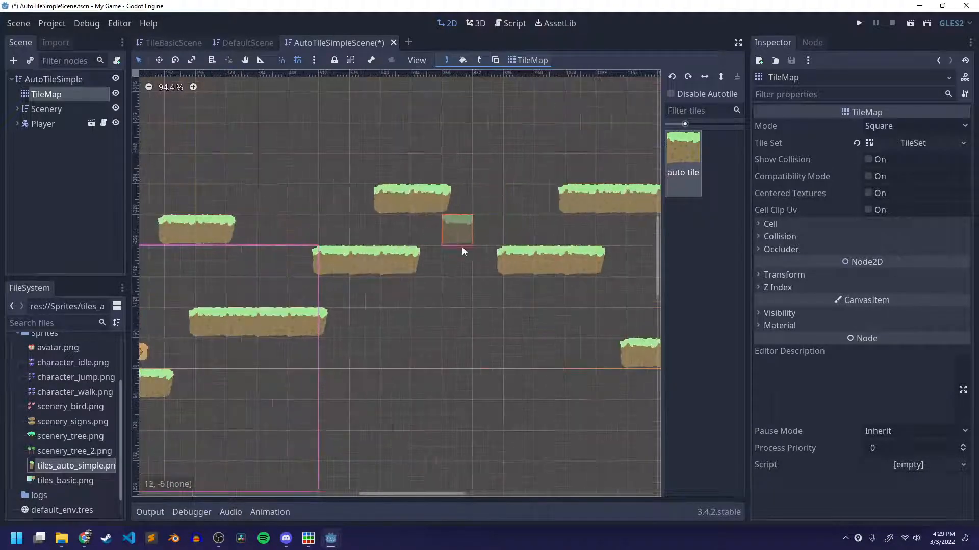
# Stack a second row of autotiles on the short upper-right platform and widen both rows to four full tiles.
pyautogui.moveTo(470, 237); pyautogui.dragTo(456, 465, button='middle')
pyautogui.scroll(1, 421, 325)
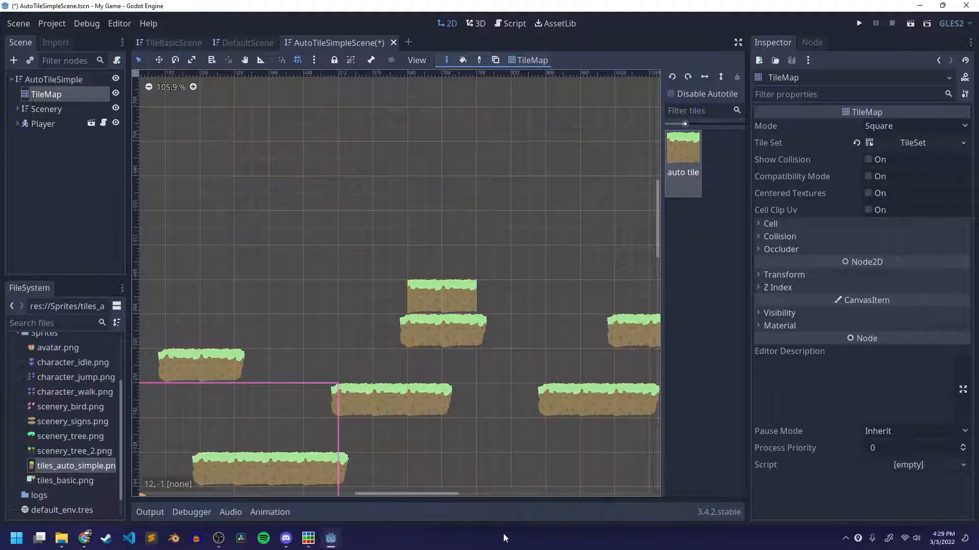
pyautogui.moveTo(407, 302)
pyautogui.mouseDown()
pyautogui.moveTo(382, 292)
pyautogui.moveTo(479, 288)
pyautogui.mouseUp()
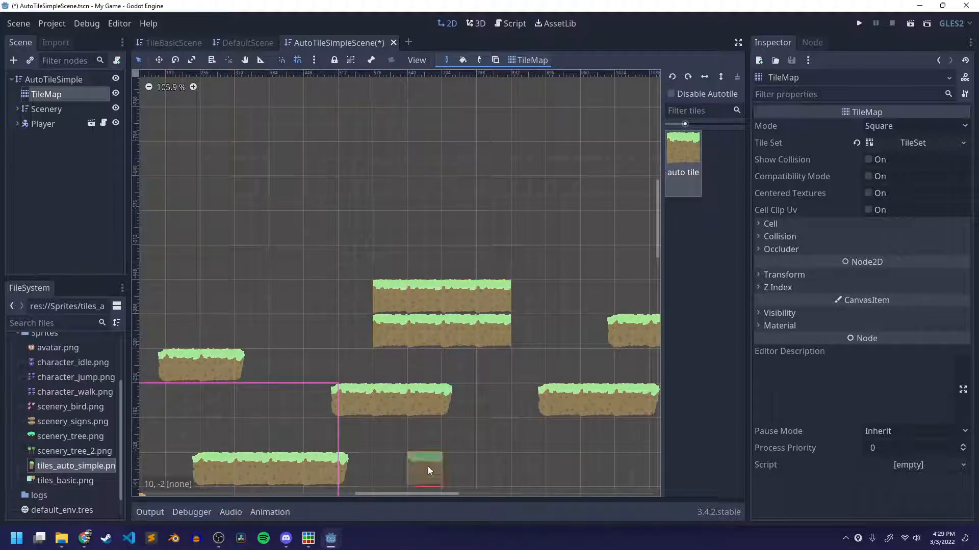
# Erase the stacked two-row platform from the TileMap.
pyautogui.scroll(-3, 439, 296)
pyautogui.scroll(-2, 438, 298)
pyautogui.moveTo(560, 349); pyautogui.dragTo(492, 362, button='right')
pyautogui.scroll(-2, 553, 317)
pyautogui.moveTo(497, 349); pyautogui.dragTo(379, 333, button='middle')
pyautogui.moveTo(414, 302)
pyautogui.mouseDown(button='right')
pyautogui.moveTo(443, 304)
pyautogui.moveTo(271, 298)
pyautogui.moveTo(356, 273)
pyautogui.moveTo(382, 315)
pyautogui.mouseUp(button='right')
pyautogui.rightClick(340, 287)
# Review the painted ground strip and platforms around the player, and save the scene.
pyautogui.scroll(1, 358, 331)
pyautogui.moveTo(377, 334); pyautogui.dragTo(651, 249, button='middle')
pyautogui.scroll(10, 525, 289)
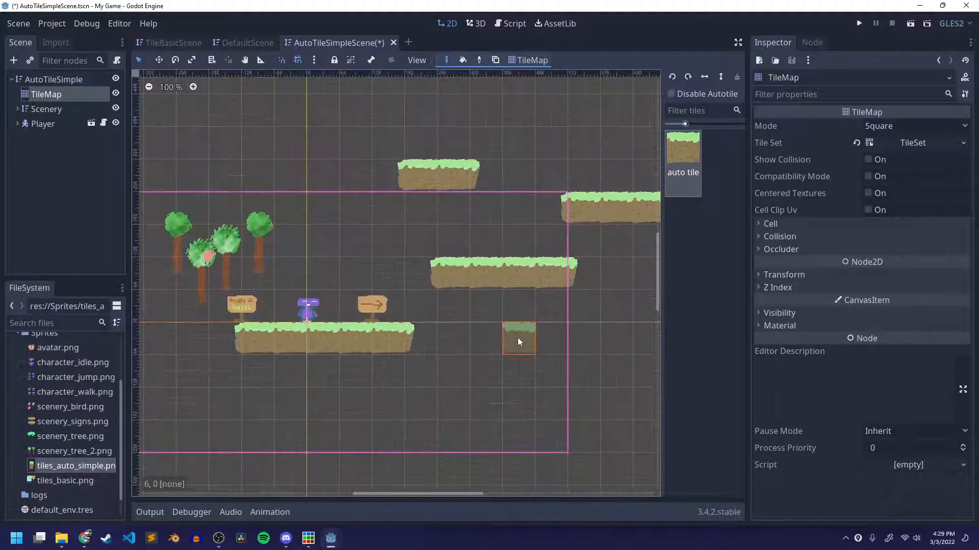
pyautogui.scroll(10, 517, 340)
pyautogui.moveTo(502, 363); pyautogui.dragTo(441, 461, button='middle')
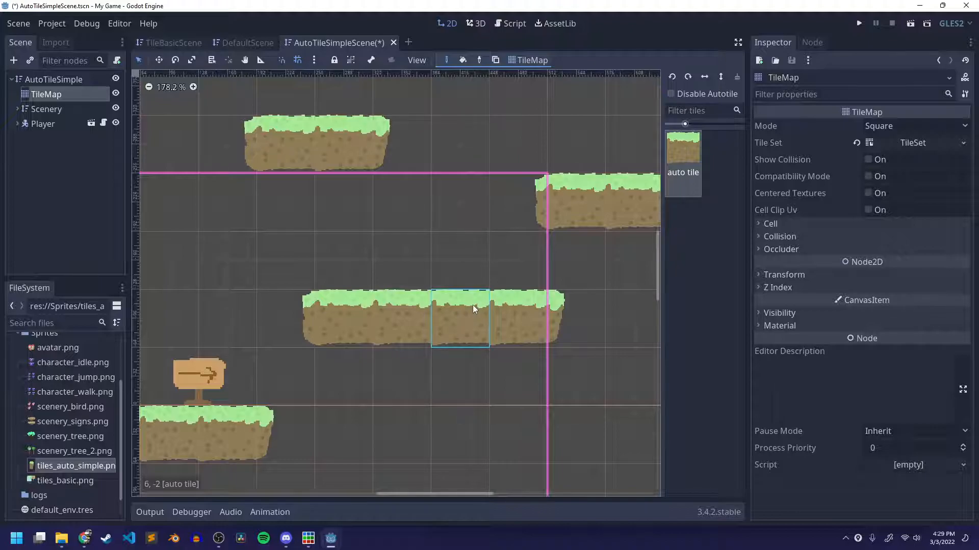
pyautogui.scroll(-6, 425, 331)
pyautogui.moveTo(423, 350); pyautogui.dragTo(515, 293, button='middle')
pyautogui.scroll(9, 417, 316)
pyautogui.moveTo(316, 369); pyautogui.dragTo(475, 360, button='middle')
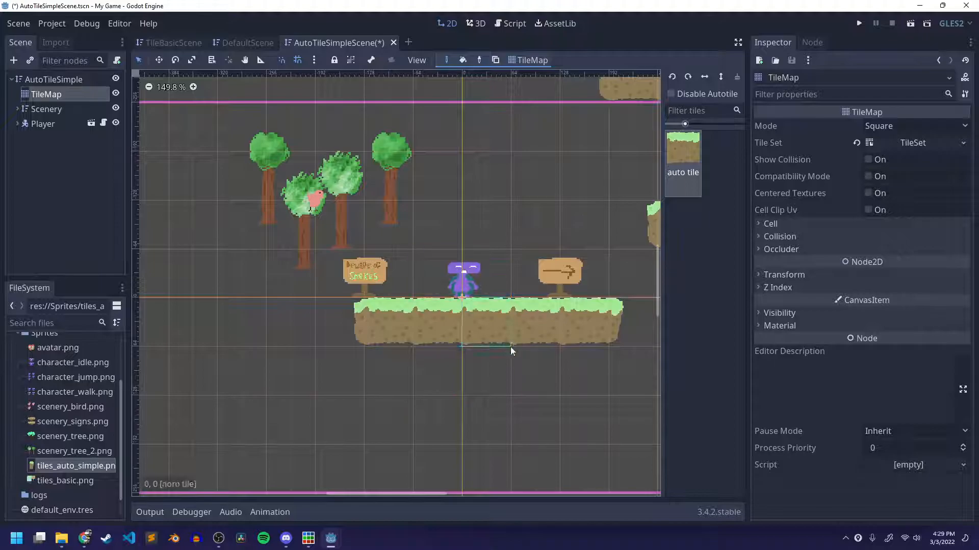
pyautogui.moveTo(508, 343); pyautogui.dragTo(378, 355, button='middle')
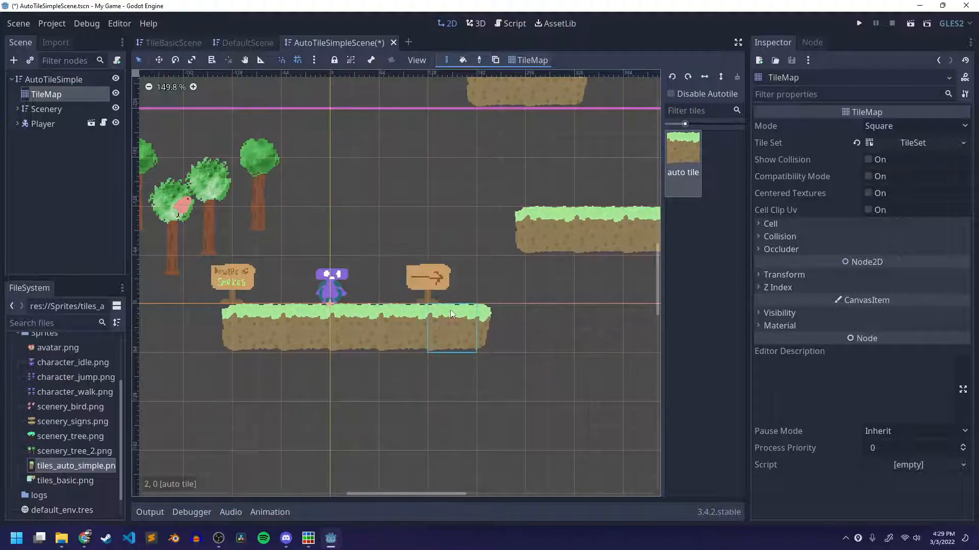
pyautogui.scroll(-5, 498, 308)
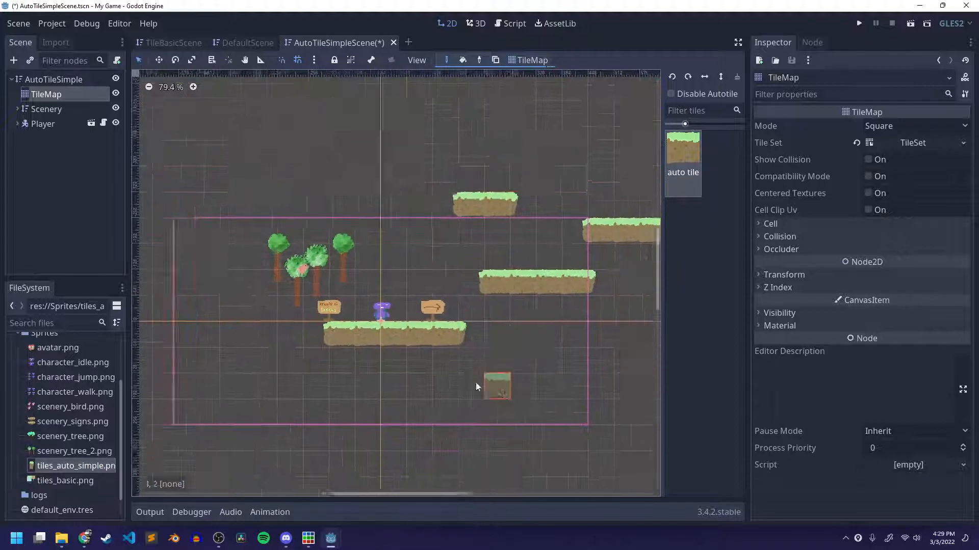
pyautogui.hotkey('ctrl', 's')
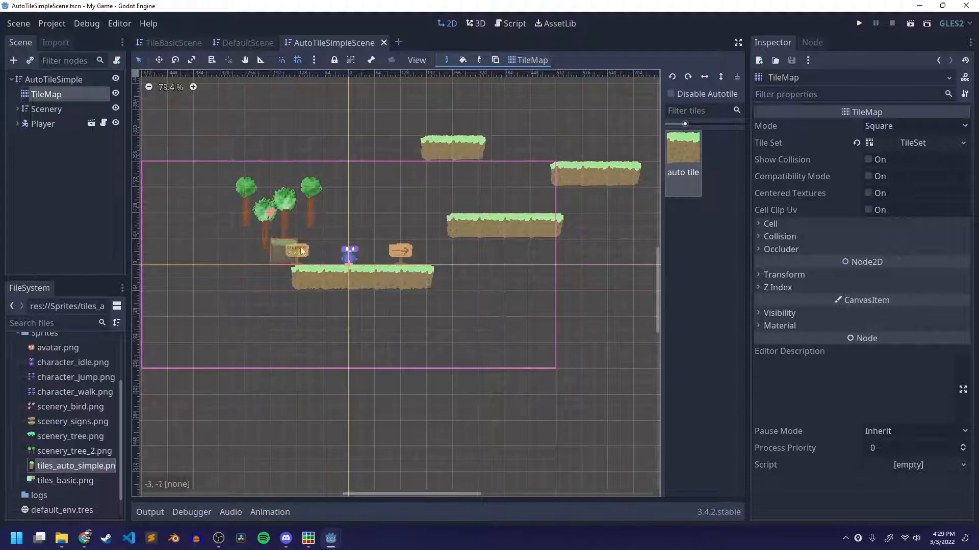
# Select the Player node, open PlayerController.gd from the Scripts folder, and review its movement code.
pyautogui.scroll(2, 423, 288)
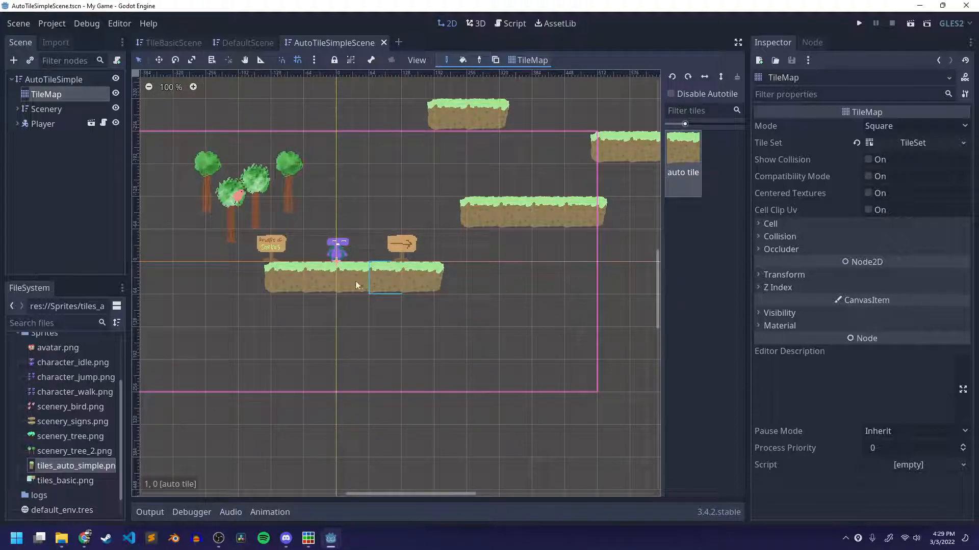
pyautogui.click(51, 124)
pyautogui.scroll(3, 27, 355)
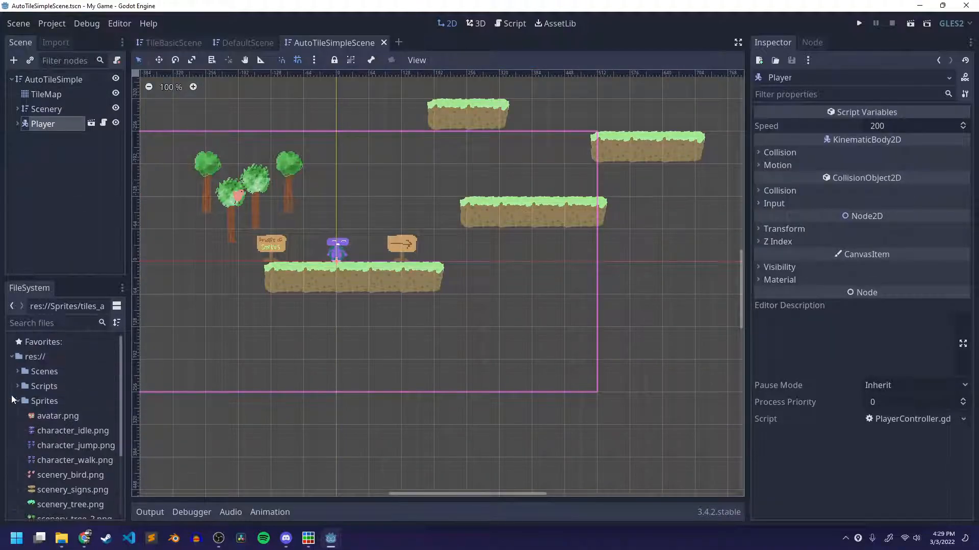
pyautogui.click(16, 402)
pyautogui.click(17, 387)
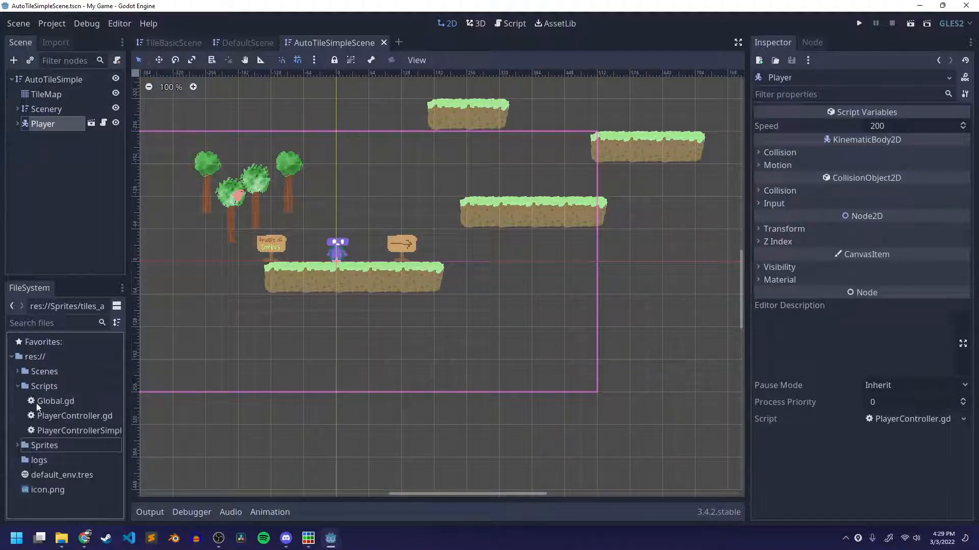
pyautogui.doubleClick(73, 417)
pyautogui.scroll(-10, 445, 280)
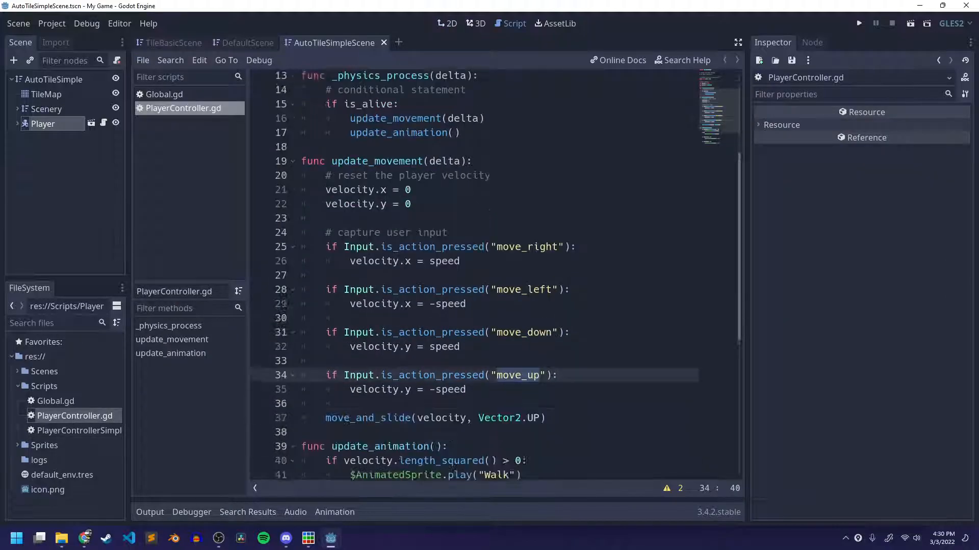
pyautogui.scroll(11, 445, 281)
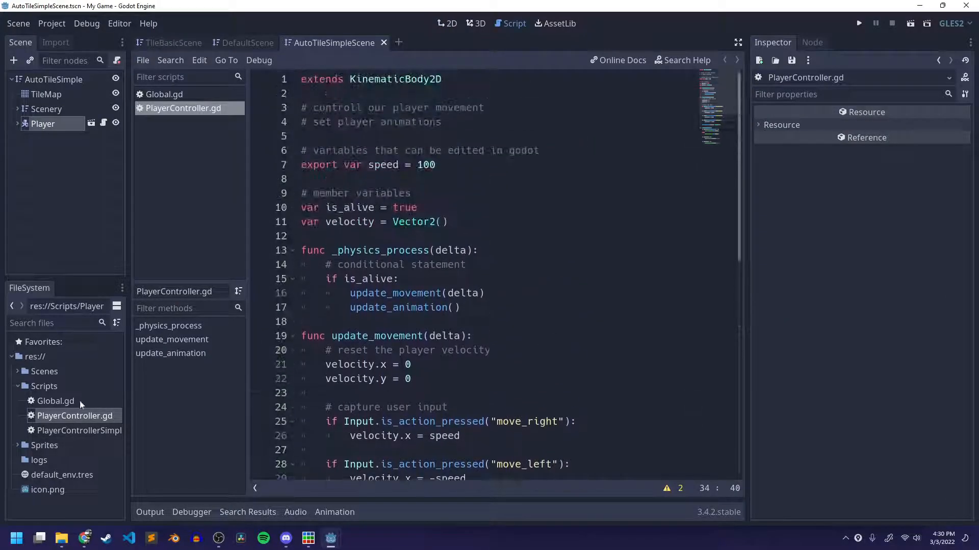
pyautogui.scroll(-9, 506, 304)
pyautogui.scroll(9, 507, 304)
# Open PlayerControllerSimple.gd and review its movement code.
pyautogui.doubleClick(81, 430)
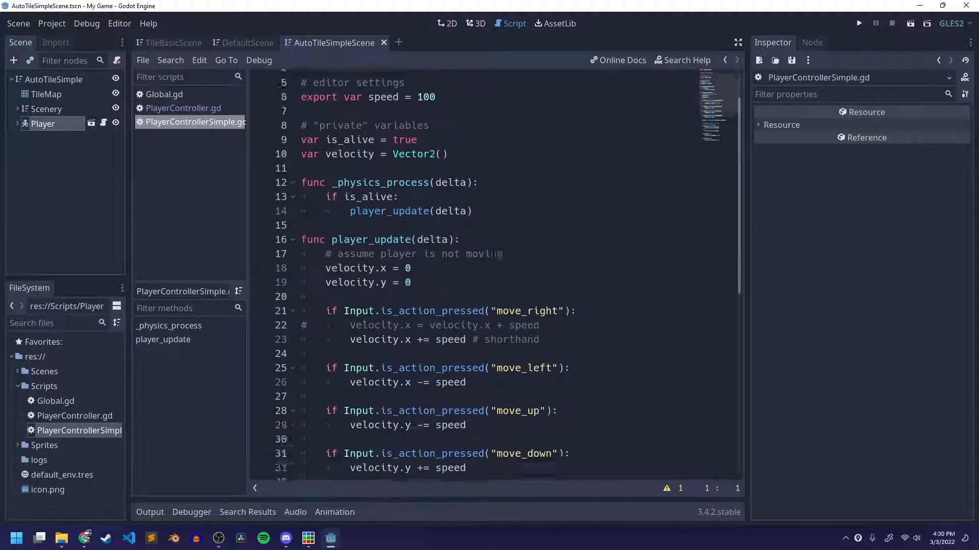
pyautogui.scroll(-10, 433, 281)
pyautogui.scroll(10, 432, 280)
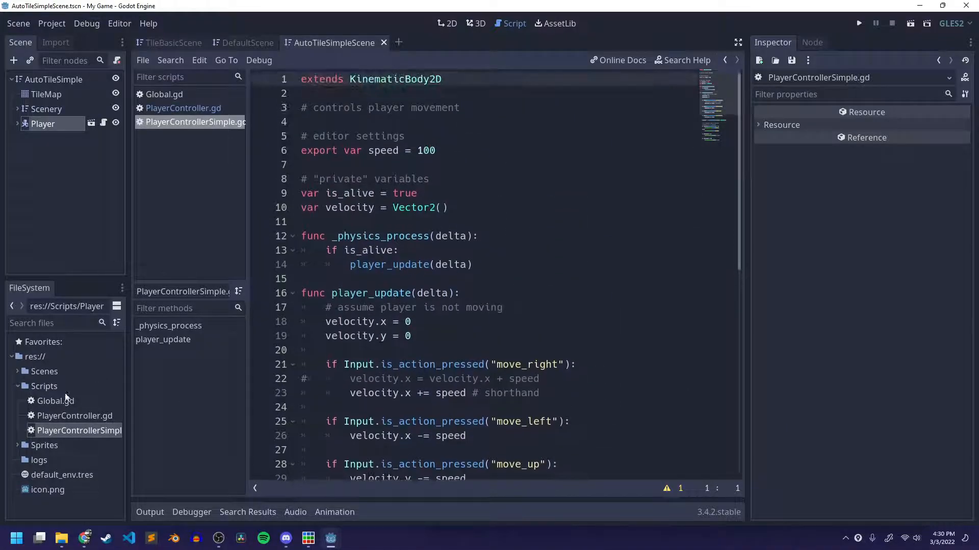
# Switch to the My Game window in File Explorer and browse to the Scripts folder inside MMP270's 270_Assets.
pyautogui.click(46, 386)
pyautogui.press('super+Tab')
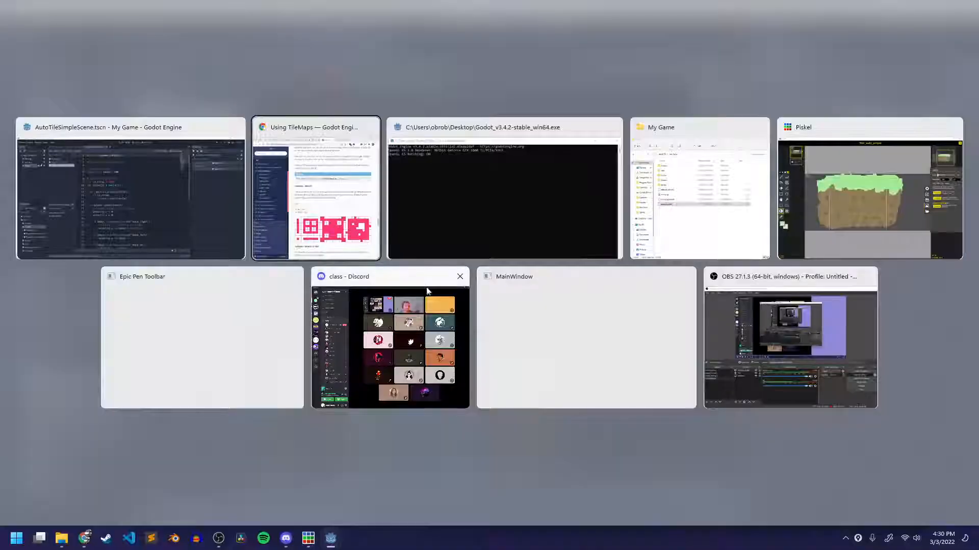
pyautogui.click(710, 181)
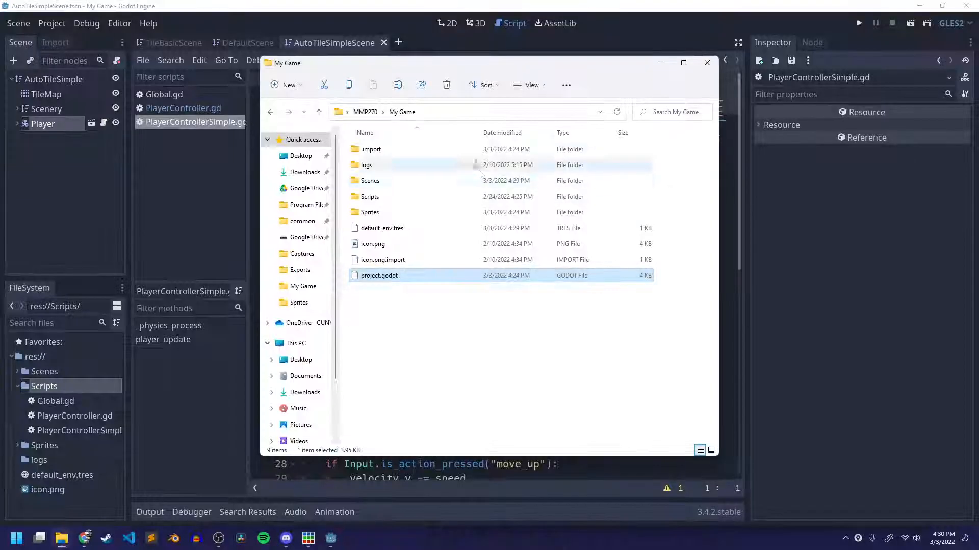
pyautogui.click(366, 112)
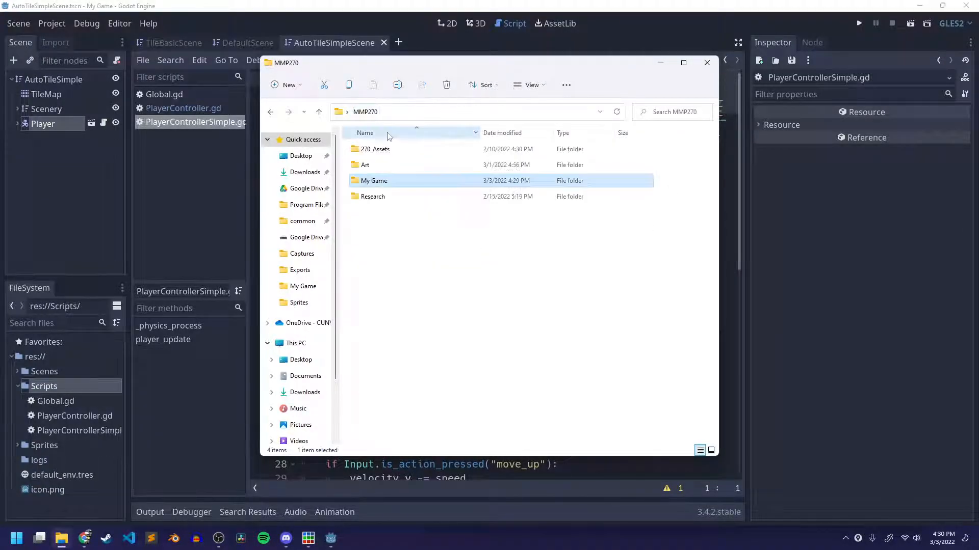
pyautogui.doubleClick(375, 148)
pyautogui.doubleClick(370, 196)
pyautogui.scroll(-1, 392, 306)
# Rename PlayerController.gd in the assets Scripts folder to PlayerController_Assets.gd.
pyautogui.click(400, 328)
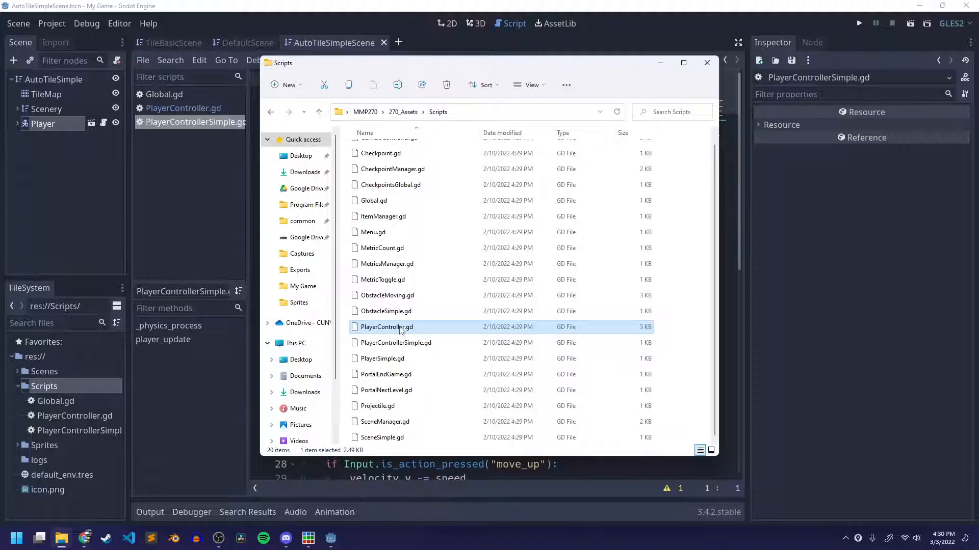
pyautogui.rightClick(401, 329)
pyautogui.click(457, 339)
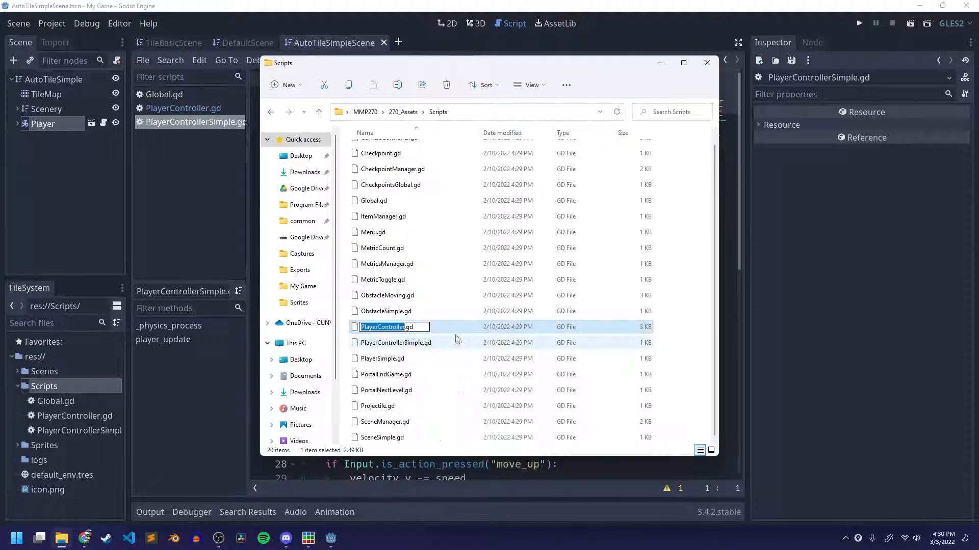
pyautogui.press('Right')
pyautogui.write('_')
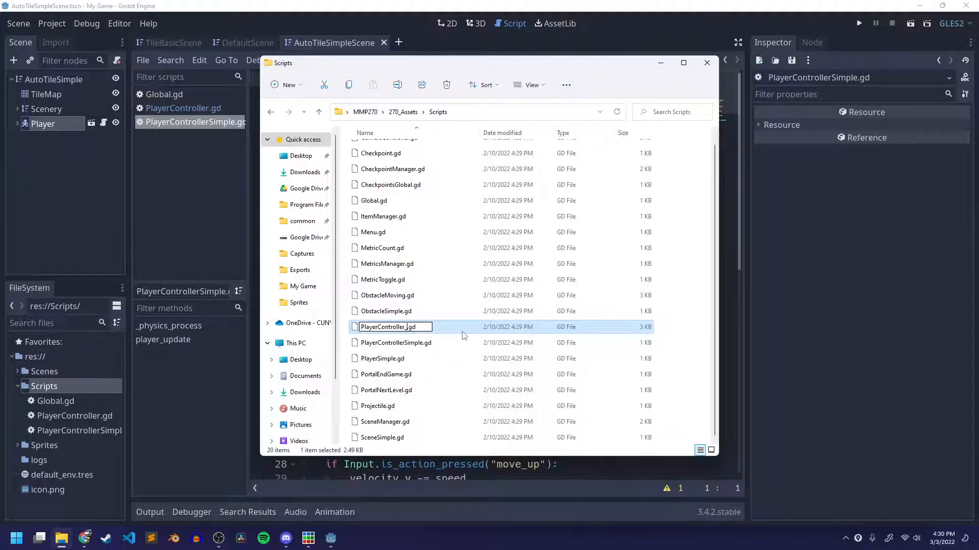
pyautogui.write('Assets')
pyautogui.press('Return')
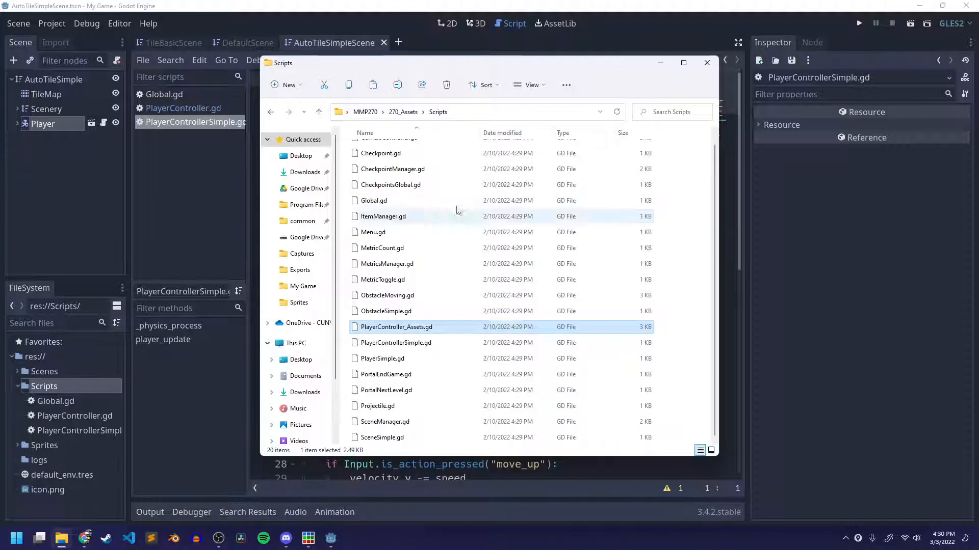
# Browse to the Scripts folder inside MMP270's My Game folder and paste the copied PlayerController_Assets.gd there.
pyautogui.click(365, 111)
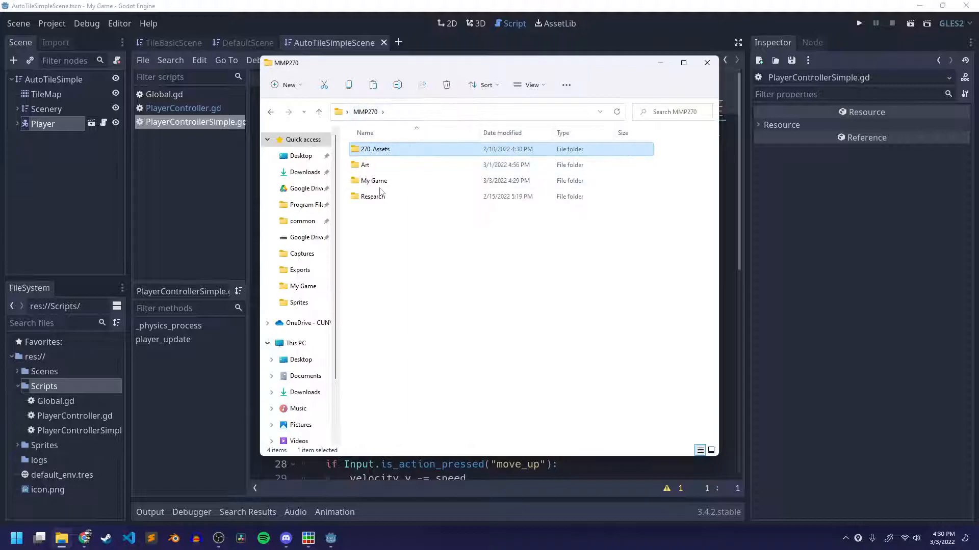
pyautogui.doubleClick(377, 180)
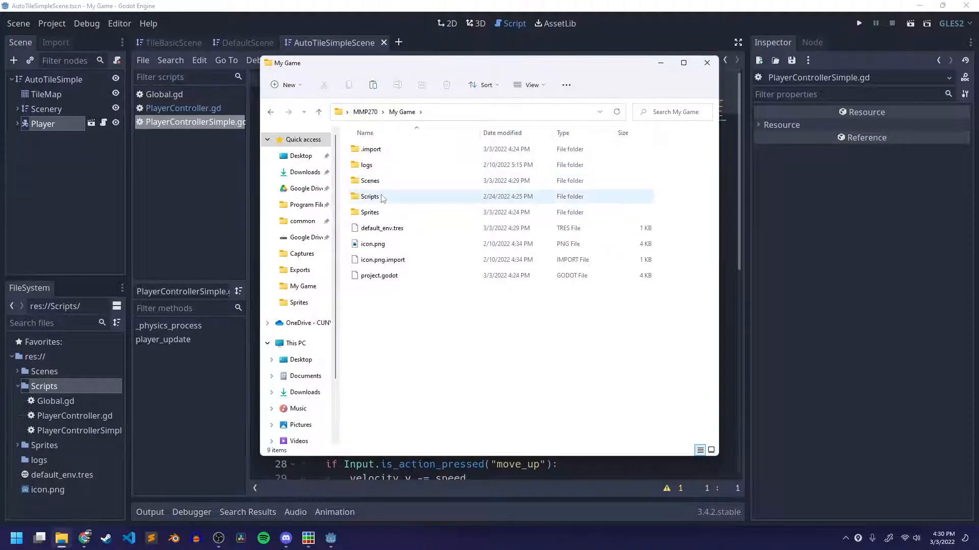
pyautogui.doubleClick(384, 197)
pyautogui.hotkey('ctrl', 'v')
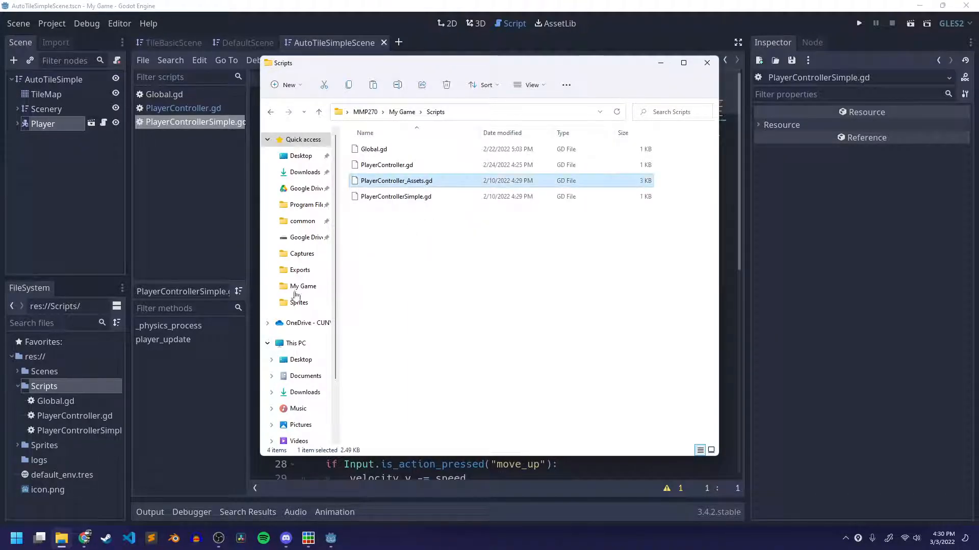
# Return to Godot and load PlayerController_Assets.gd from the project's Scripts folder as the Player node's script.
pyautogui.click(101, 169)
pyautogui.click(46, 127)
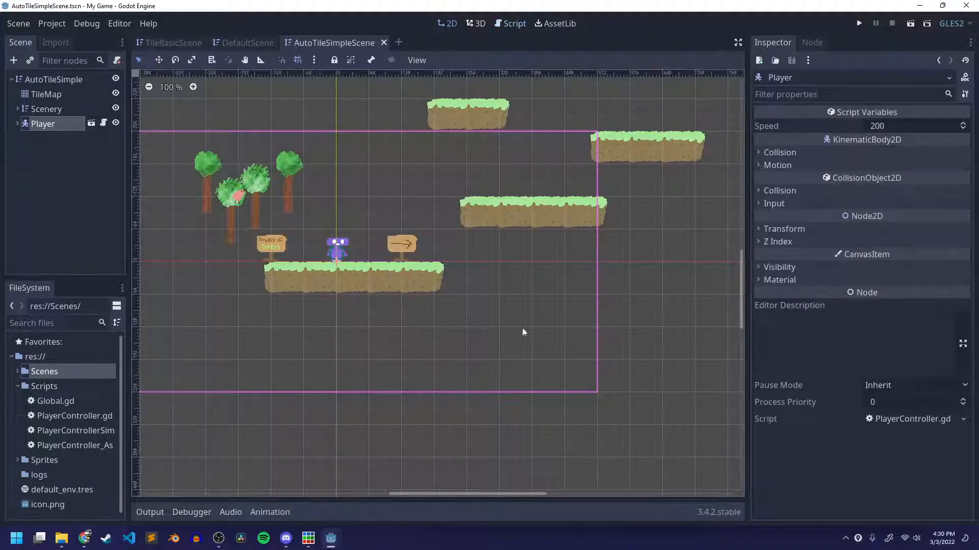
pyautogui.click(953, 420)
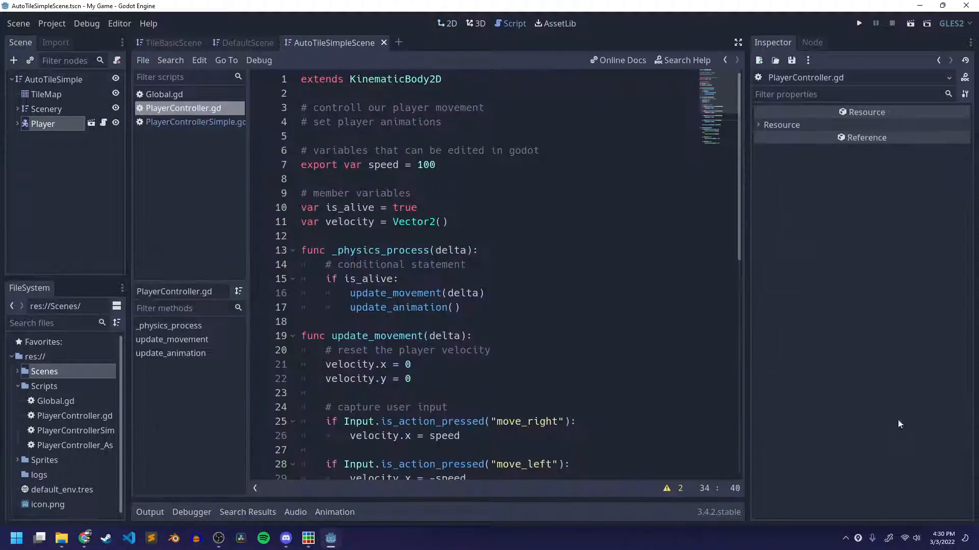
pyautogui.click(43, 123)
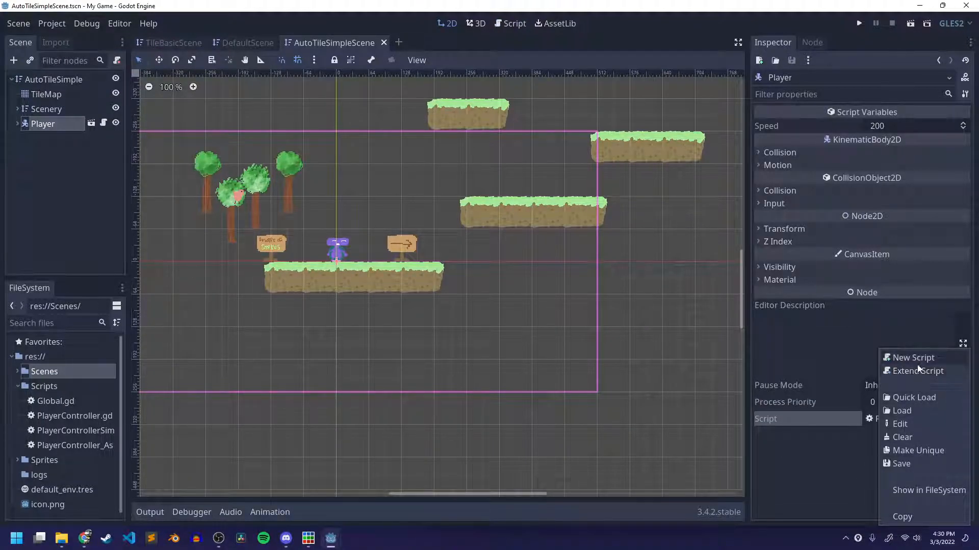
pyautogui.click(901, 411)
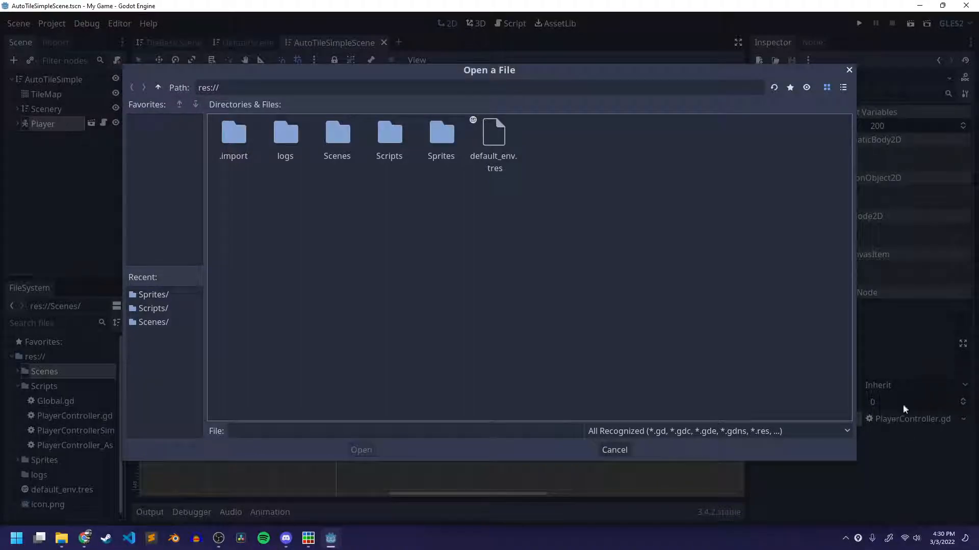
pyautogui.doubleClick(396, 143)
pyautogui.click(377, 136)
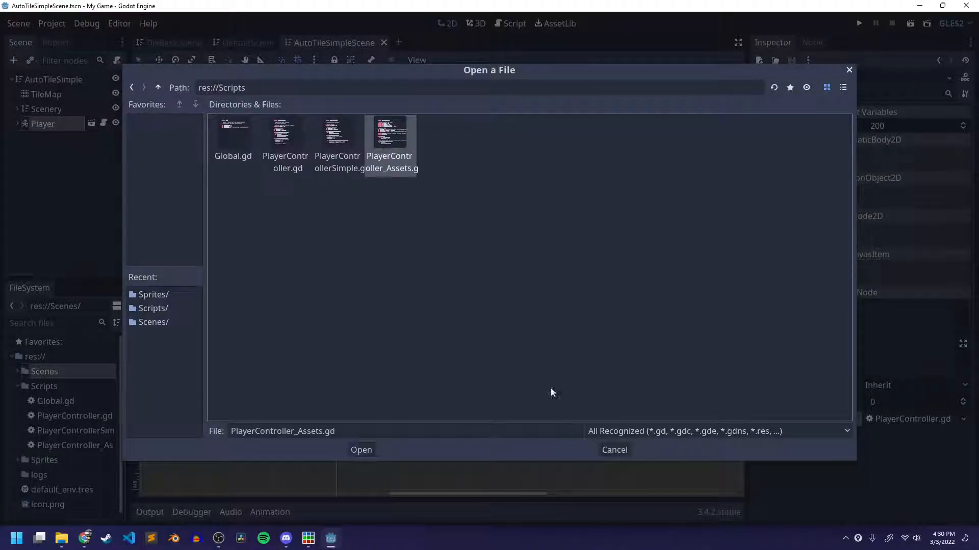
pyautogui.click(359, 448)
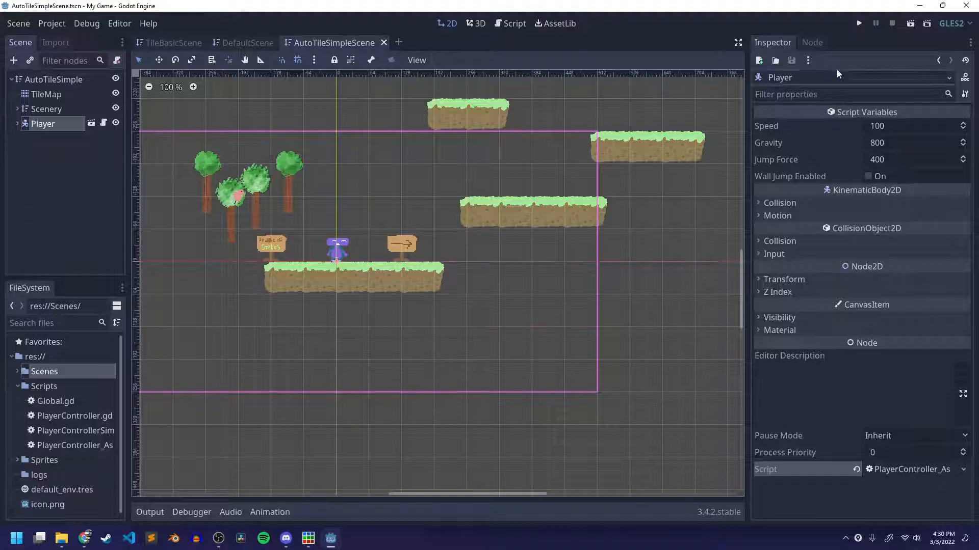
# Run AutoTileSimpleScene to test the new player controller, close the game window, and inspect the player on its platform.
pyautogui.click(908, 29)
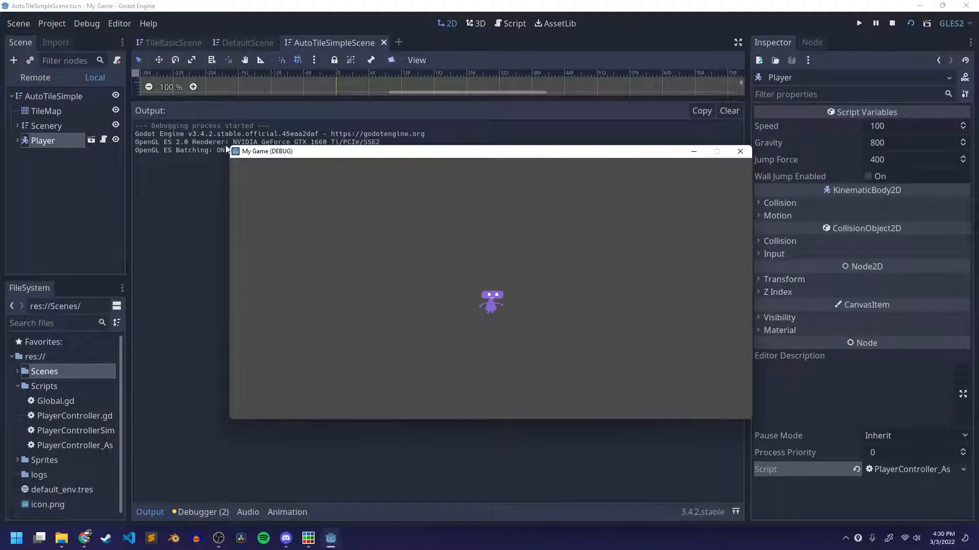
pyautogui.click(739, 151)
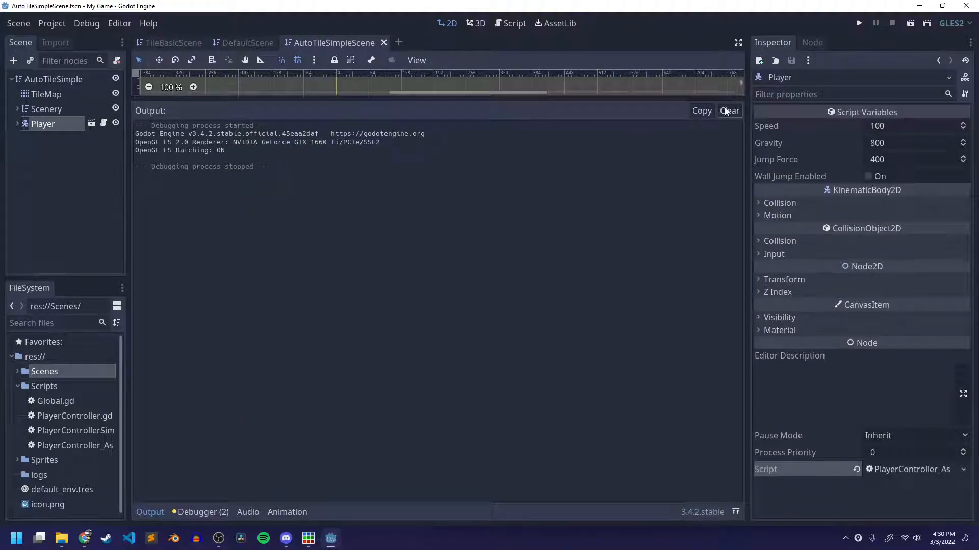
pyautogui.click(148, 511)
pyautogui.scroll(6, 339, 275)
pyautogui.moveTo(342, 304); pyautogui.dragTo(379, 329, button='middle')
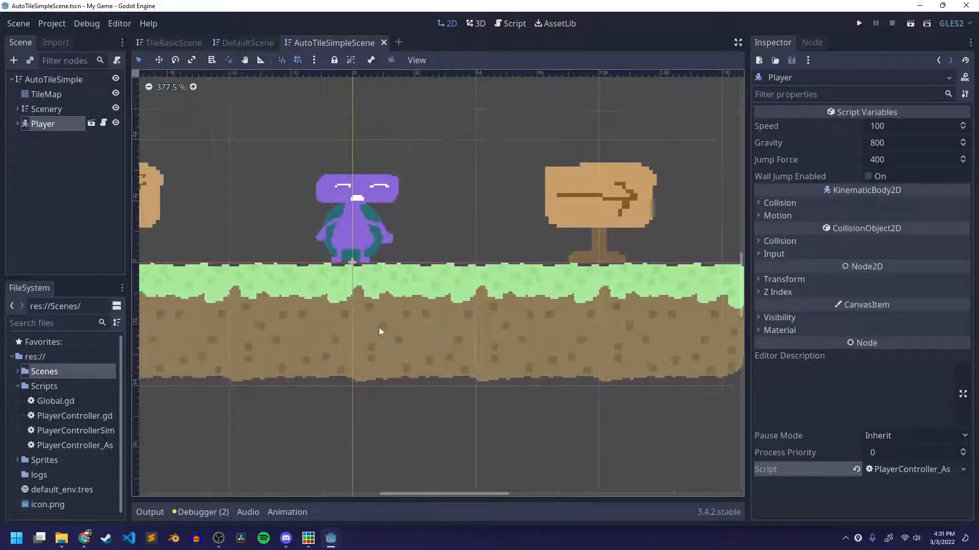
# Open the TileMap node's TileSet for editing and select the existing autotile.
pyautogui.click(42, 95)
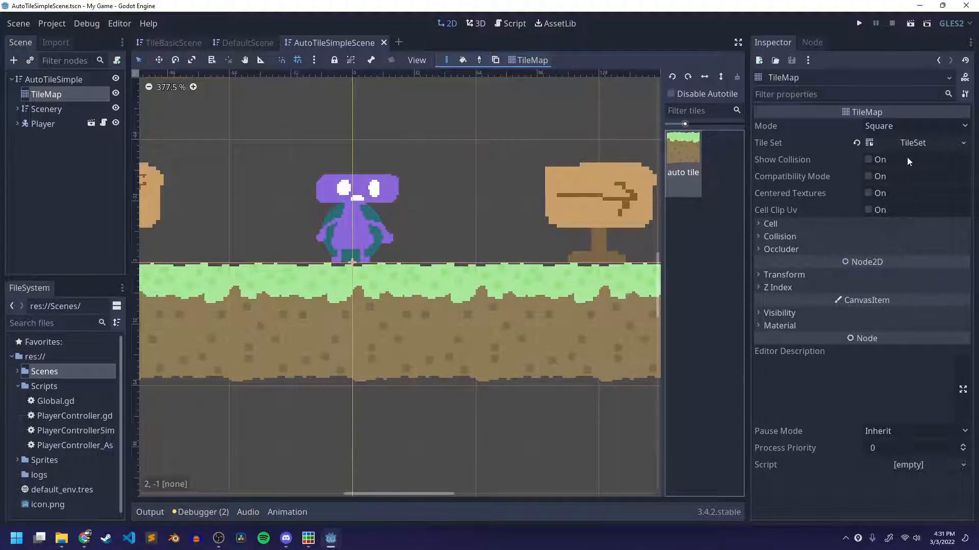
pyautogui.click(912, 144)
pyautogui.click(192, 127)
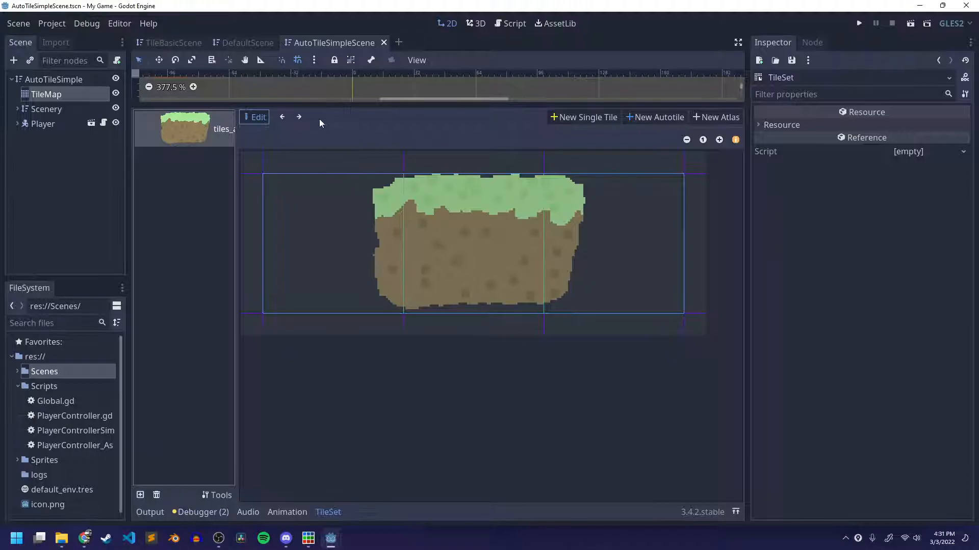
pyautogui.click(298, 118)
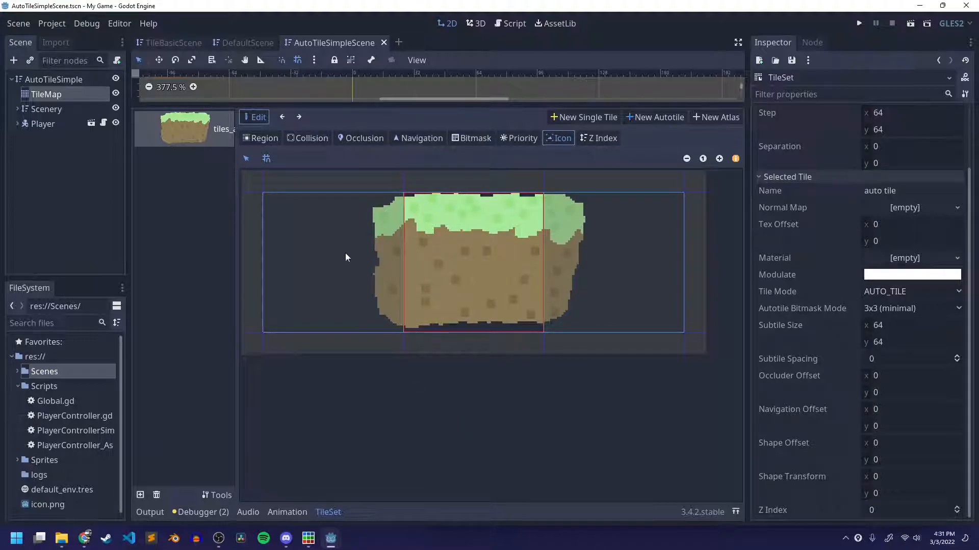
pyautogui.click(193, 131)
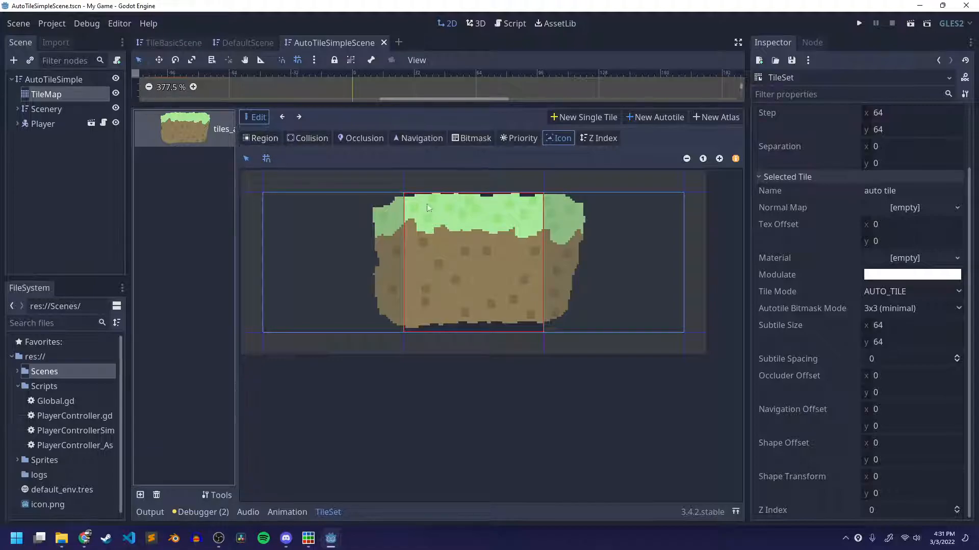
# Set the autotile's region to the middle 64 x 64 tile and add a rectangular collision shape covering it.
pyautogui.click(262, 139)
pyautogui.click(460, 227)
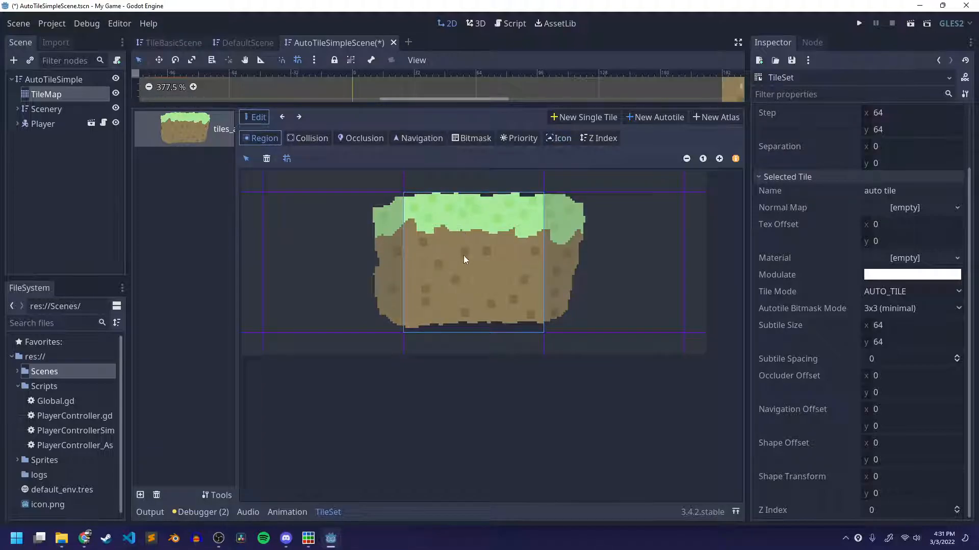
pyautogui.click(308, 139)
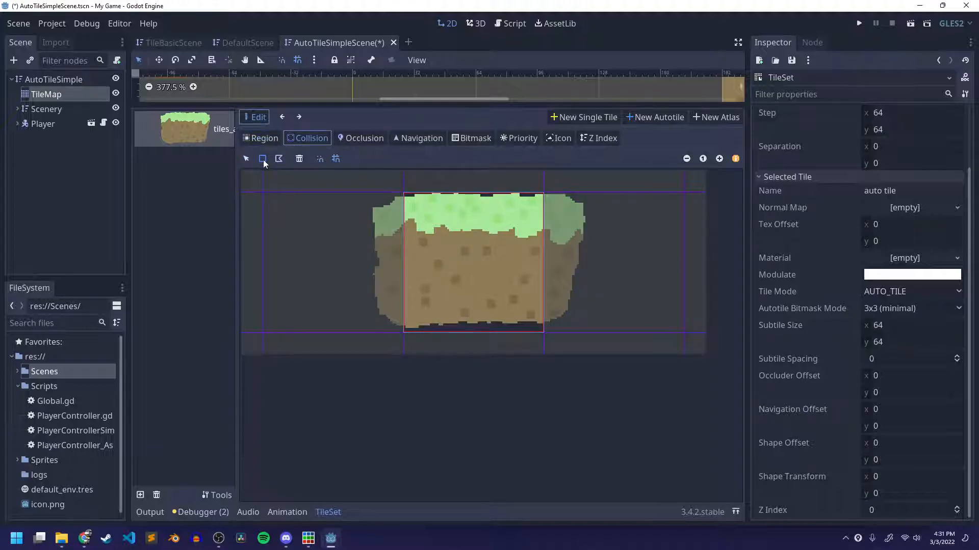
pyautogui.click(436, 218)
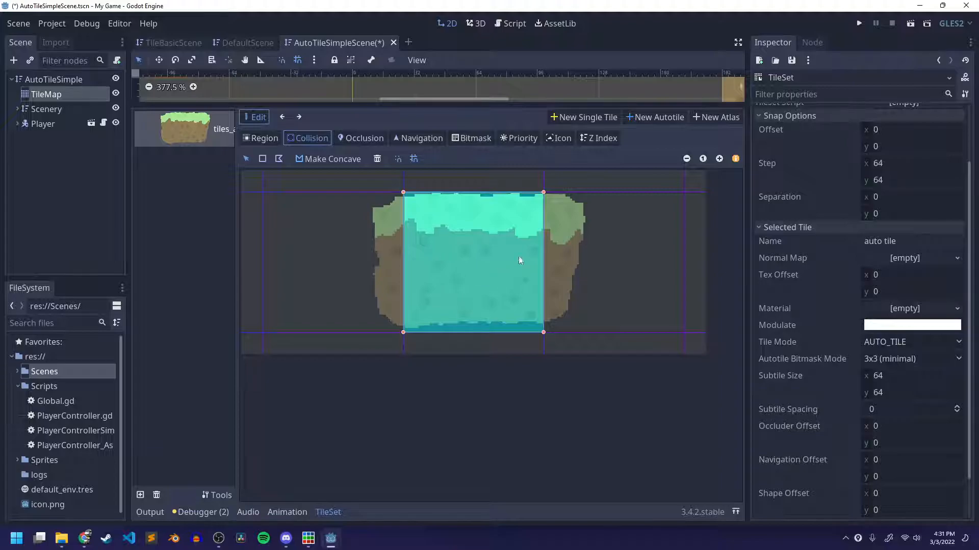
# Save AutoTileSimpleScene and return to the AutoTileSimple root's scene view to examine the platform tiles.
pyautogui.hotkey('ctrl', 's')
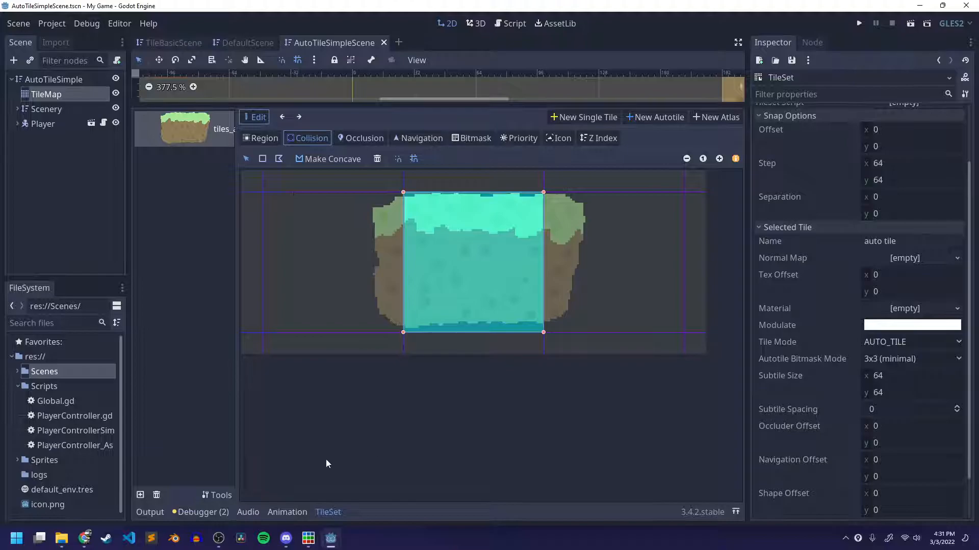
pyautogui.click(54, 79)
pyautogui.hotkey('ctrl', 's')
pyautogui.scroll(-4, 462, 240)
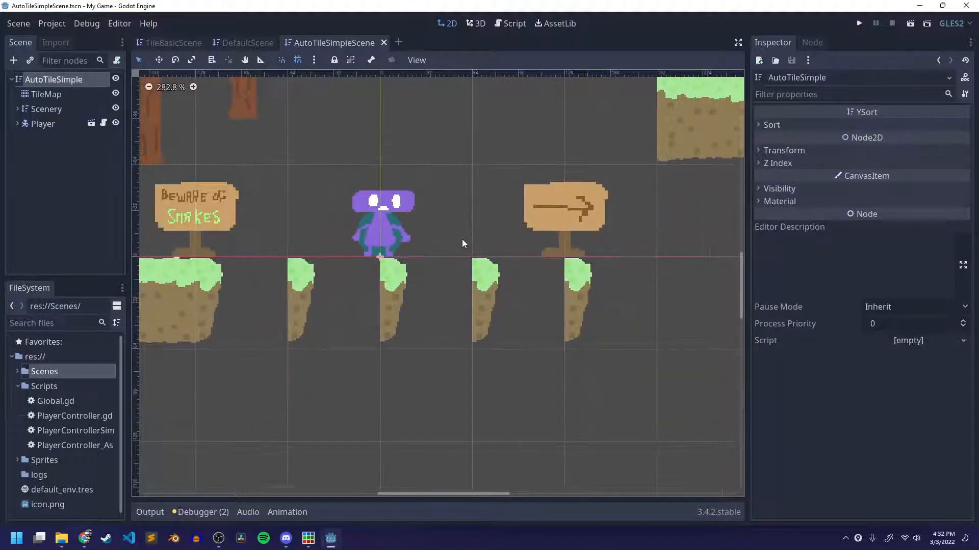
pyautogui.scroll(-1, 462, 240)
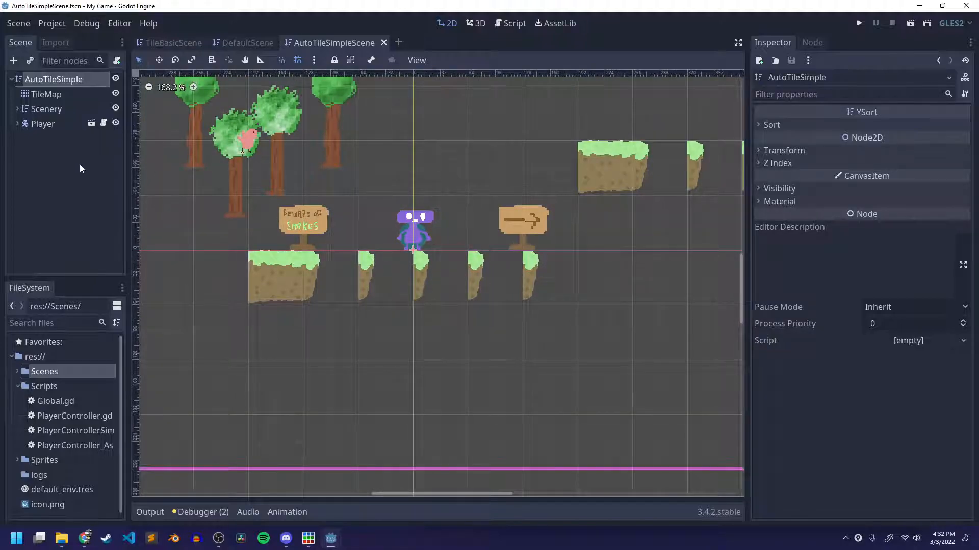
# Reopen the TileMap node's TileSet, select the existing autotile, save the scene, and inspect the autotile's bitmask.
pyautogui.click(46, 94)
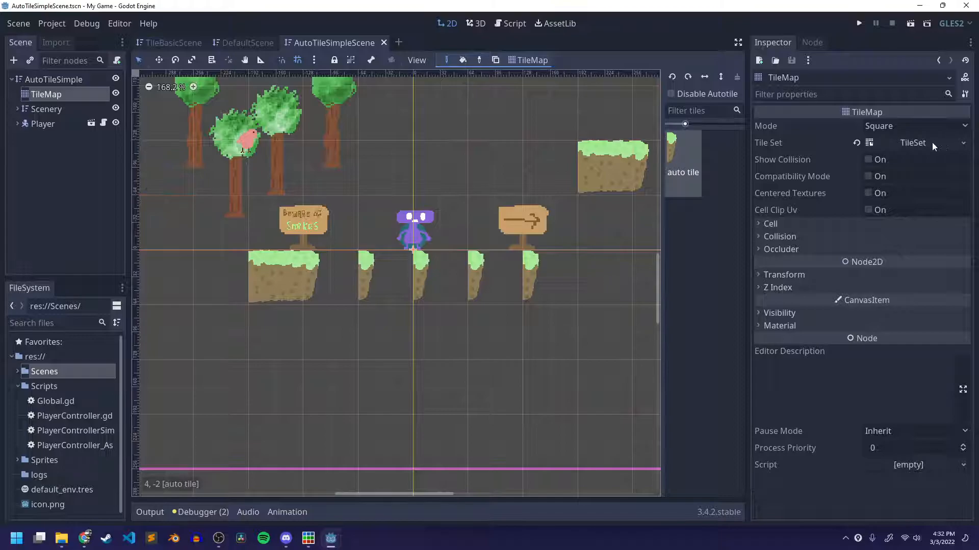
pyautogui.click(841, 142)
pyautogui.click(174, 137)
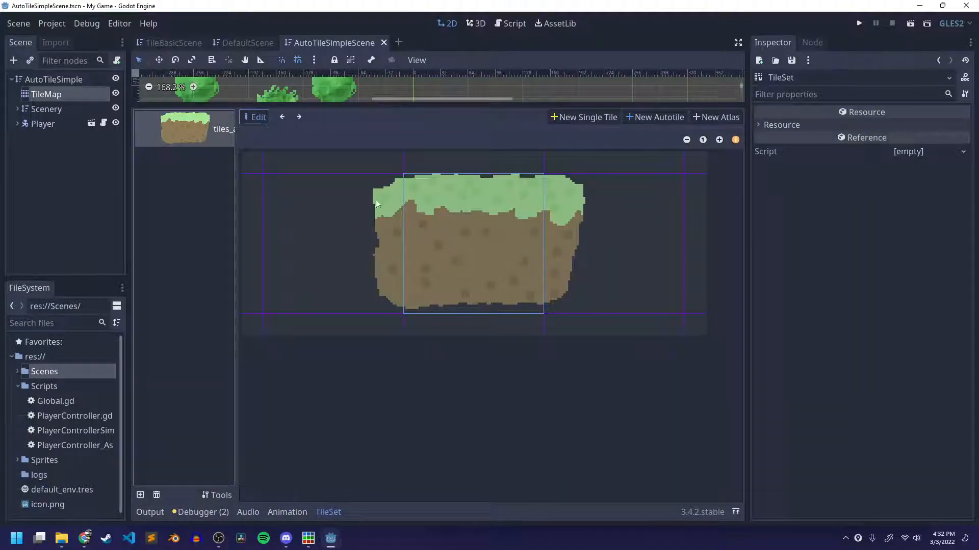
pyautogui.click(299, 117)
pyautogui.hotkey('ctrl', 's')
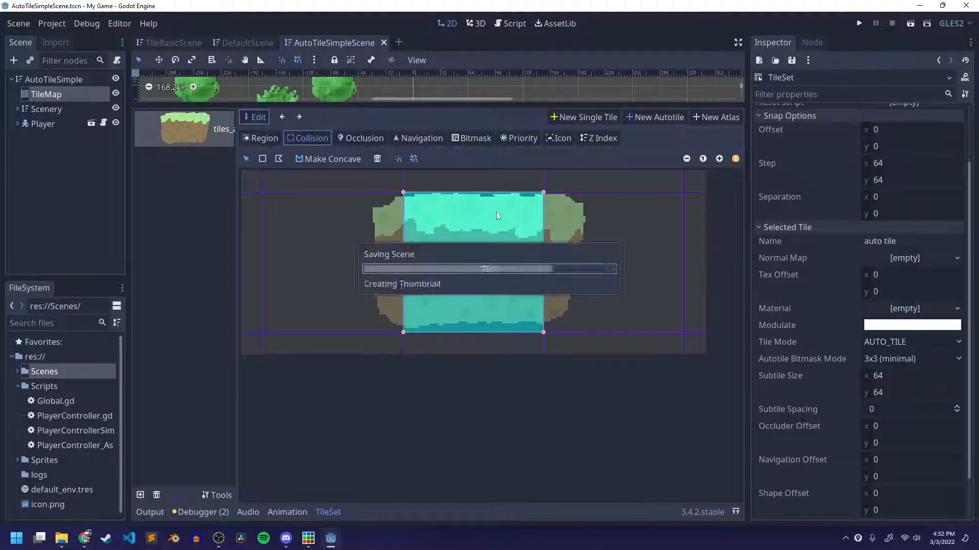
pyautogui.click(477, 138)
pyautogui.click(436, 259)
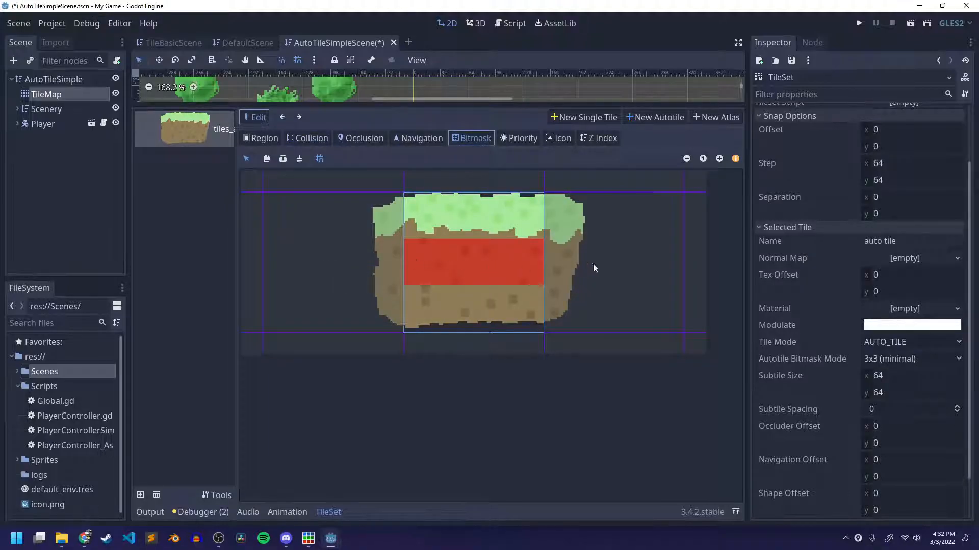
# Try adding a second autotile over the three-tile row and painting its bitmask, undoing the bitmask strokes.
pyautogui.click(657, 117)
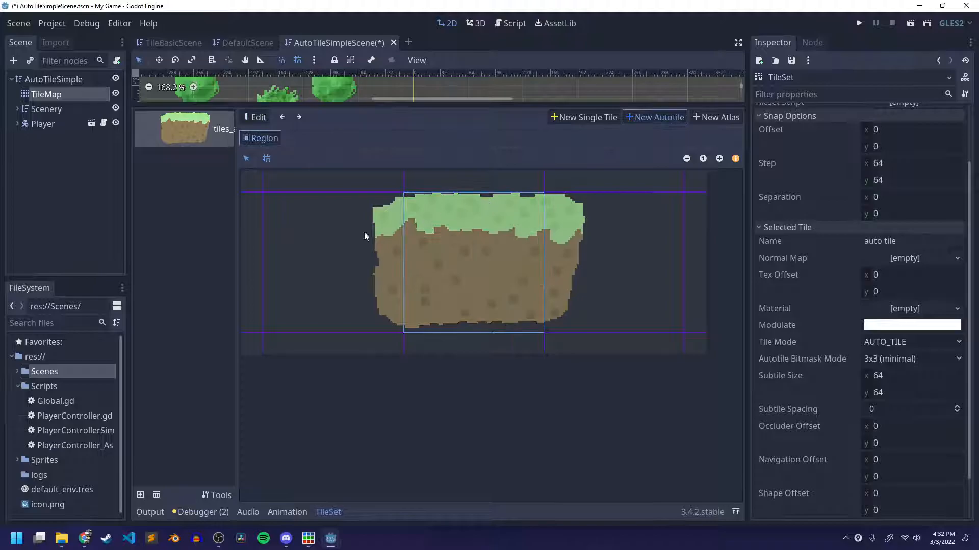
pyautogui.moveTo(383, 233); pyautogui.dragTo(586, 267)
pyautogui.click(472, 139)
pyautogui.moveTo(442, 247); pyautogui.dragTo(506, 264)
pyautogui.hotkey('ctrl', 'z')
pyautogui.hotkey('ctrl', 'z')
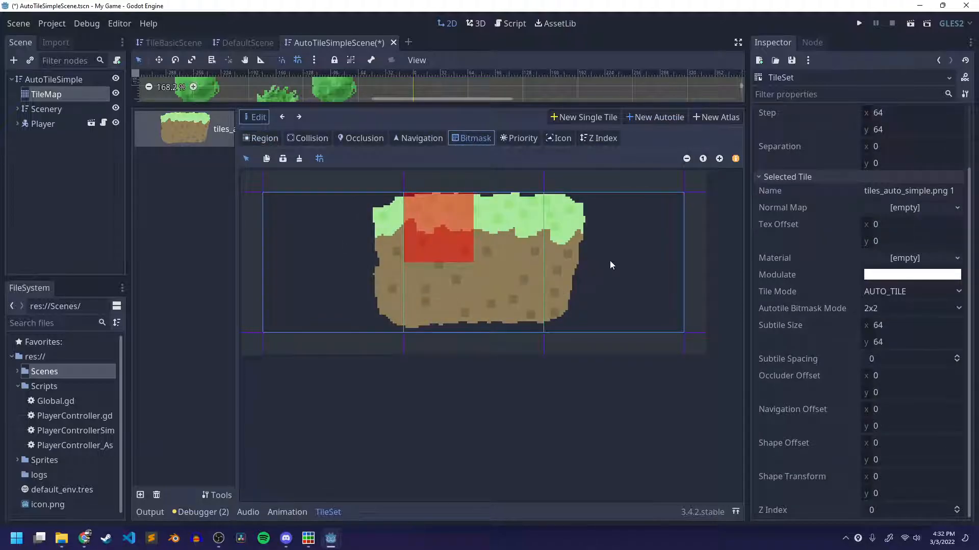
pyautogui.hotkey('ctrl', 'z')
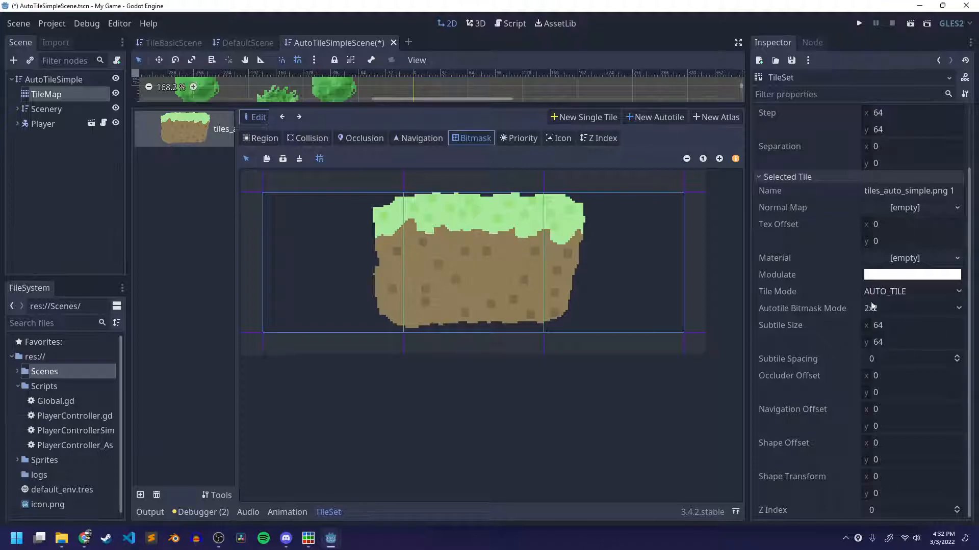
# Cycle through the TileSet's existing autotiles and delete both of them.
pyautogui.click(283, 117)
pyautogui.click(283, 117)
pyautogui.click(284, 117)
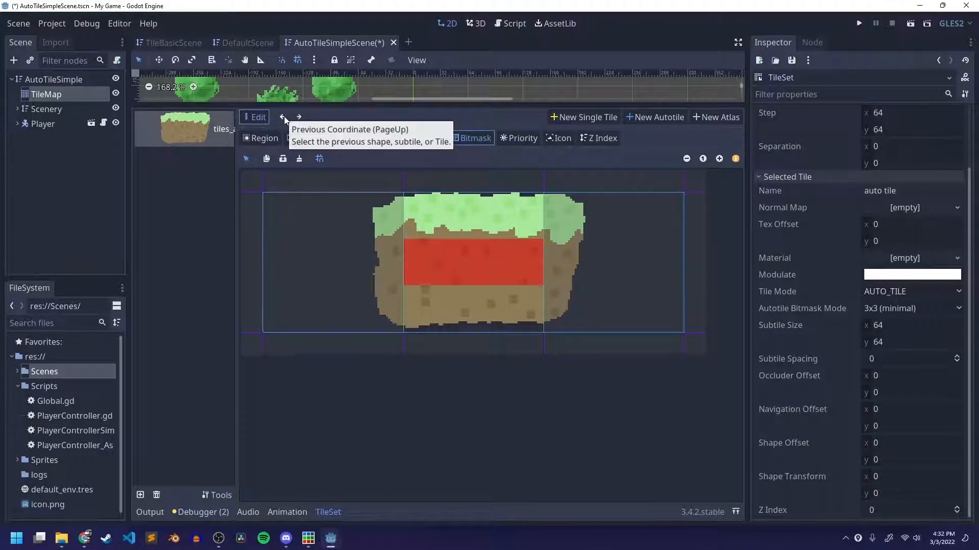
pyautogui.click(283, 118)
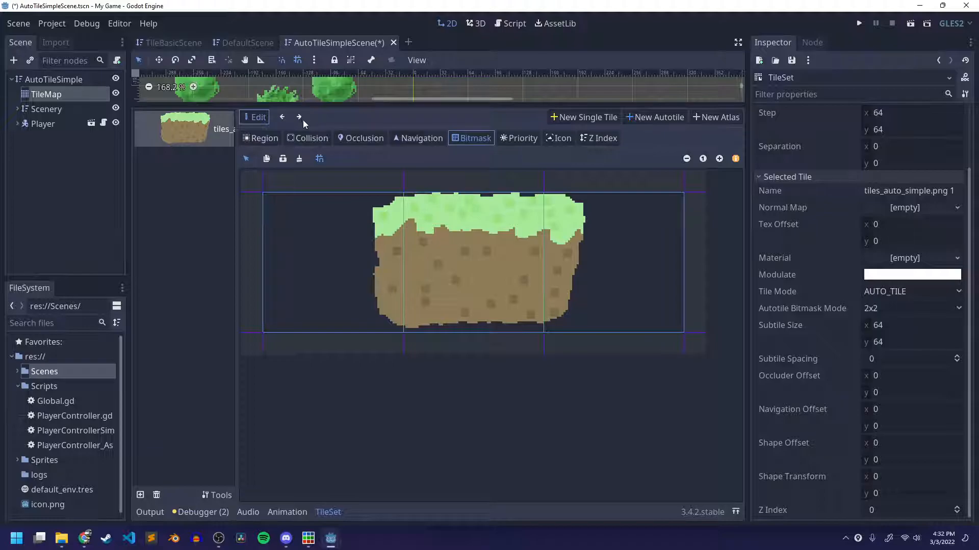
pyautogui.click(282, 117)
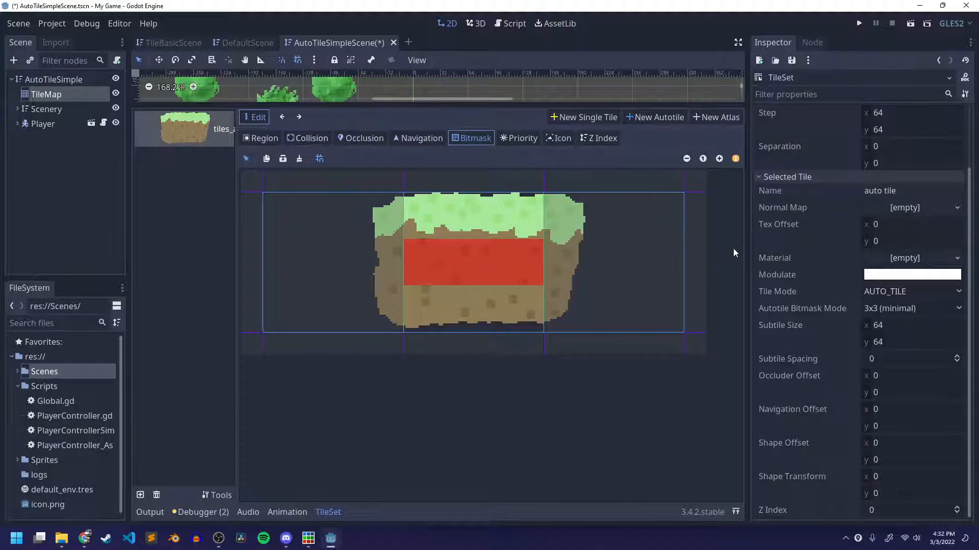
pyautogui.click(260, 138)
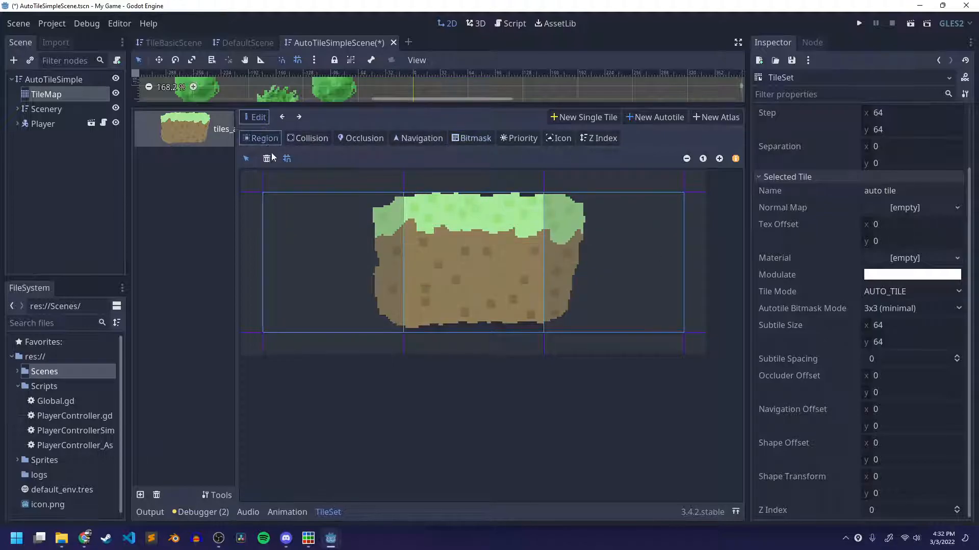
pyautogui.click(266, 159)
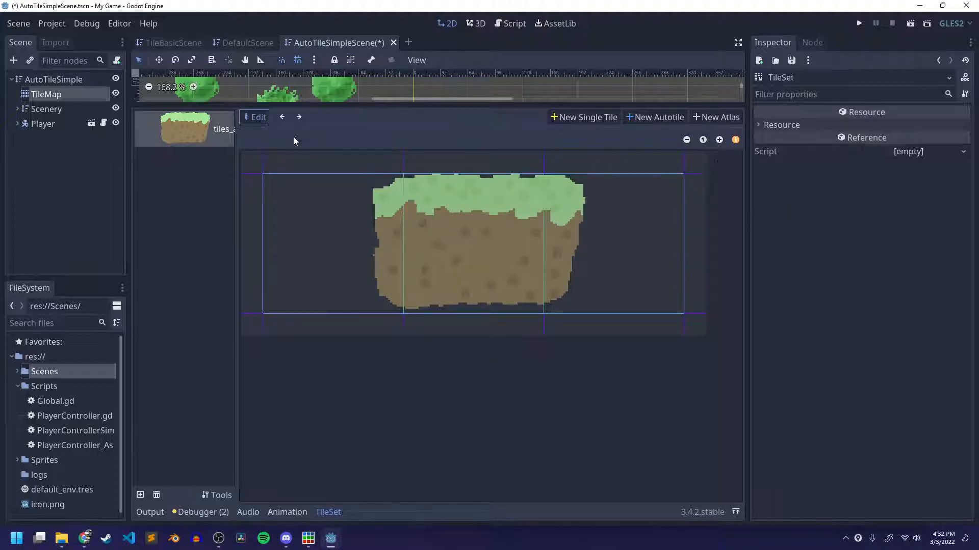
pyautogui.click(298, 117)
pyautogui.click(266, 159)
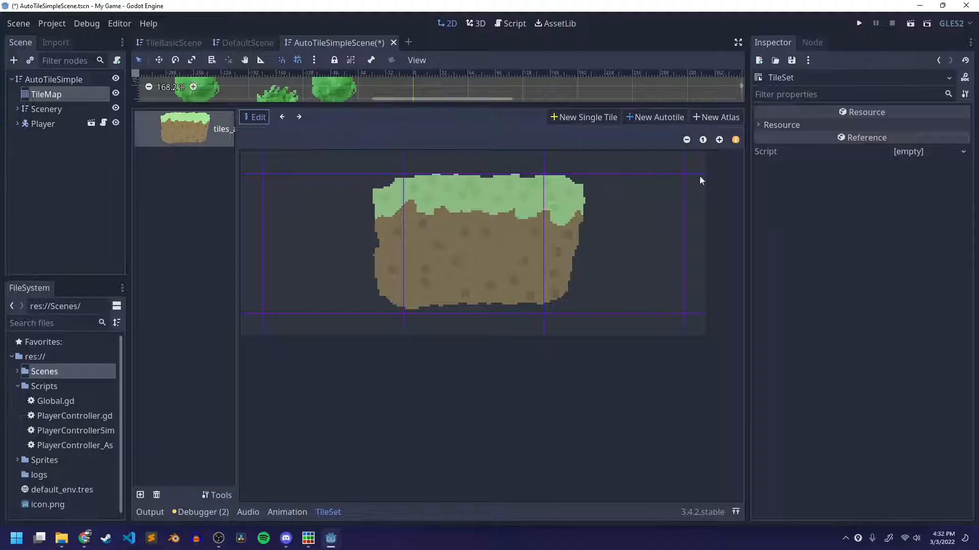
# Create a new autotile over the three-tile row, add a rectangular collision shape to its middle tile, and save.
pyautogui.click(649, 117)
pyautogui.moveTo(352, 221); pyautogui.dragTo(577, 243)
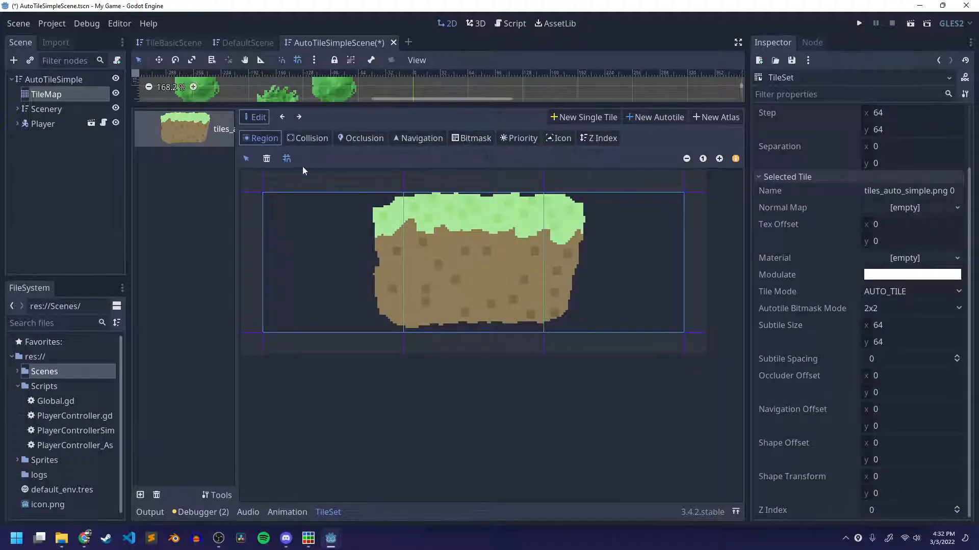
pyautogui.click(307, 138)
pyautogui.click(480, 239)
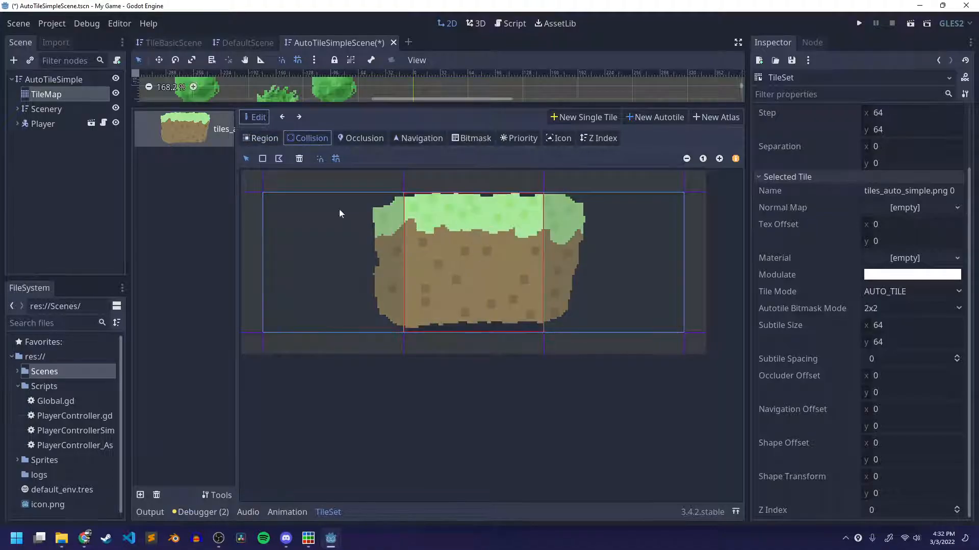
pyautogui.click(262, 158)
pyautogui.click(448, 228)
pyautogui.hotkey('ctrl', 's')
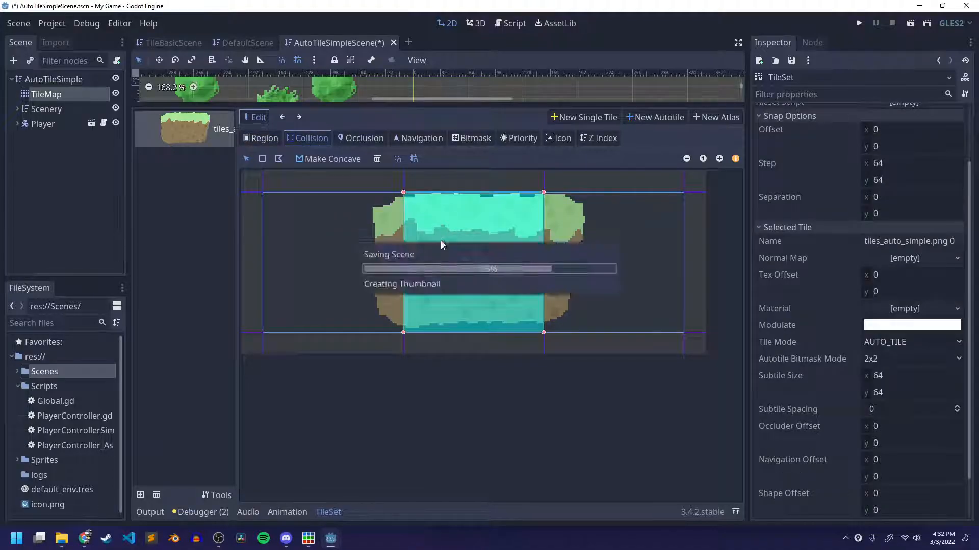
# Set the autotile's bitmask mode to 3x3 (minimal), paint the middle row from the first tile's centre to the last tile's centre, and save.
pyautogui.click(466, 138)
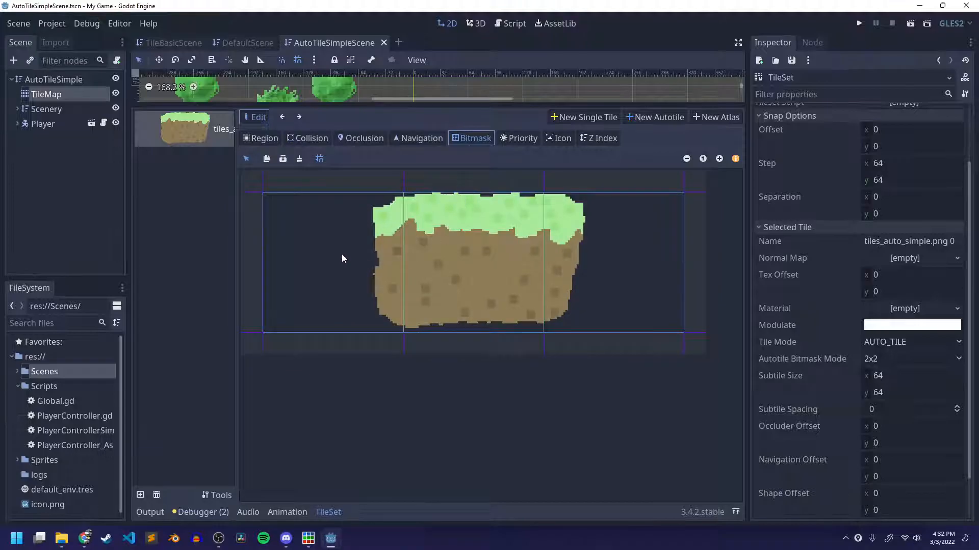
pyautogui.moveTo(344, 254); pyautogui.dragTo(402, 260)
pyautogui.hotkey('ctrl', 'z')
pyautogui.hotkey('ctrl', 'z')
pyautogui.click(900, 363)
pyautogui.click(889, 387)
pyautogui.moveTo(325, 257); pyautogui.dragTo(592, 267)
pyautogui.hotkey('ctrl', 's')
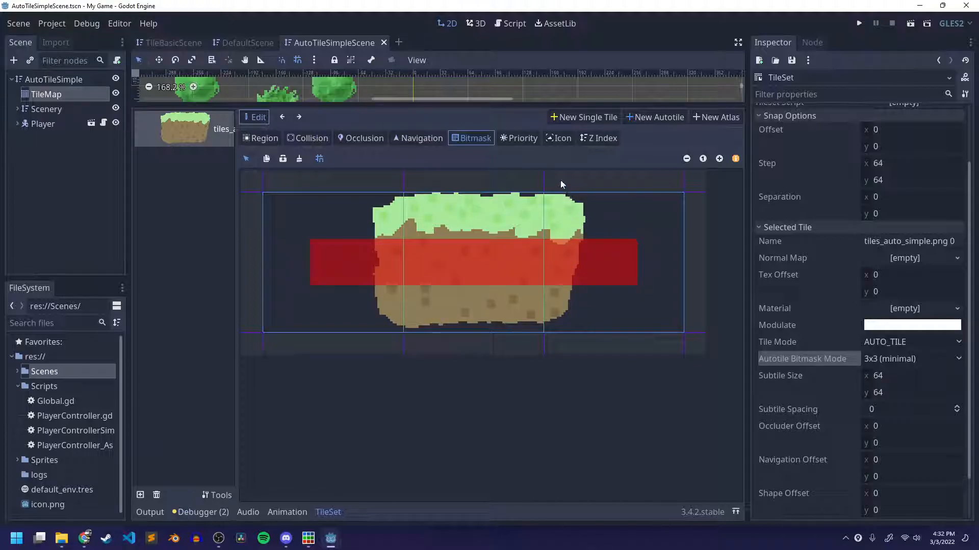
# Set the middle tile as the autotile's icon and return to the AutoTileSimple scene view to check the platforms.
pyautogui.click(558, 138)
pyautogui.click(538, 269)
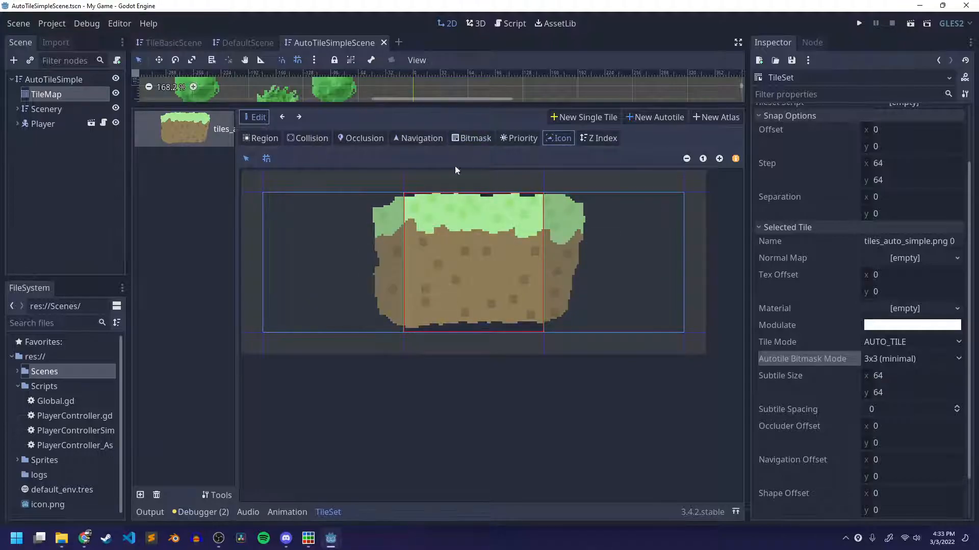
pyautogui.click(66, 79)
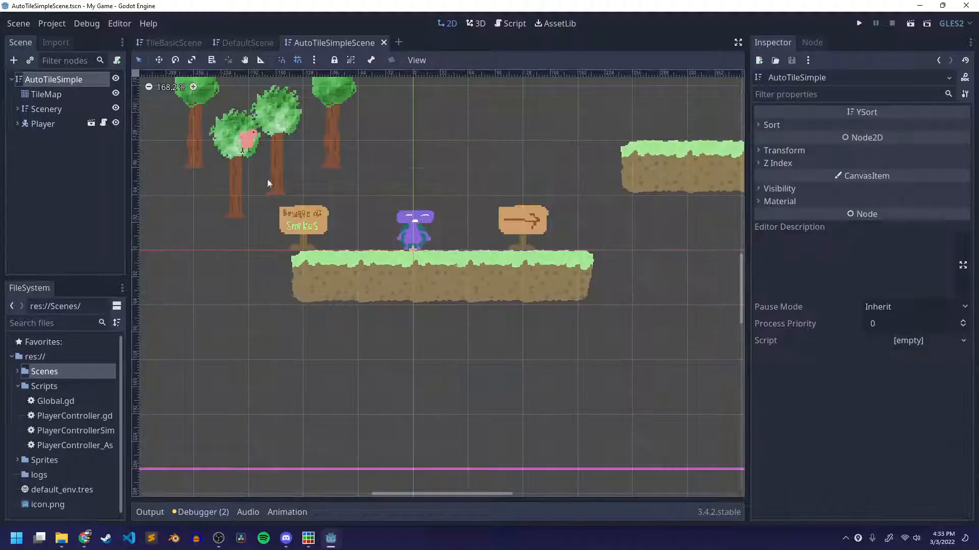
pyautogui.scroll(2, 464, 250)
pyautogui.scroll(-2, 464, 251)
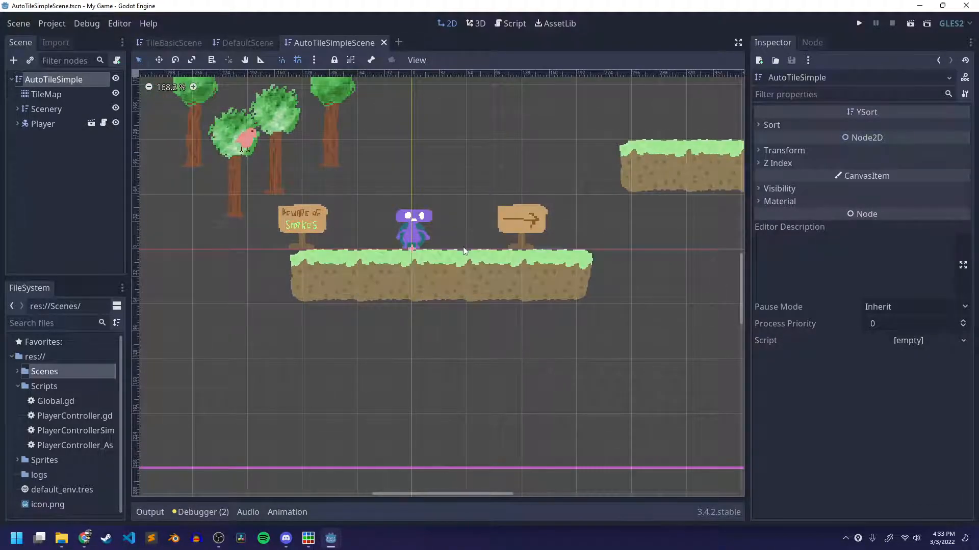
# Run AutoTileSimpleScene, move the player right and jump to test the platform collisions, and close the game window.
pyautogui.click(909, 23)
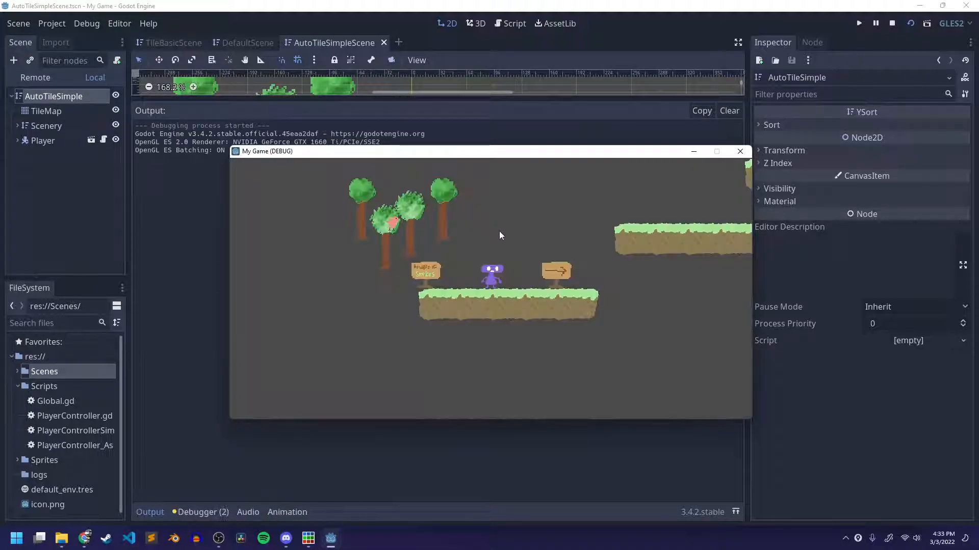
pyautogui.press('Right')
pyautogui.press('space')
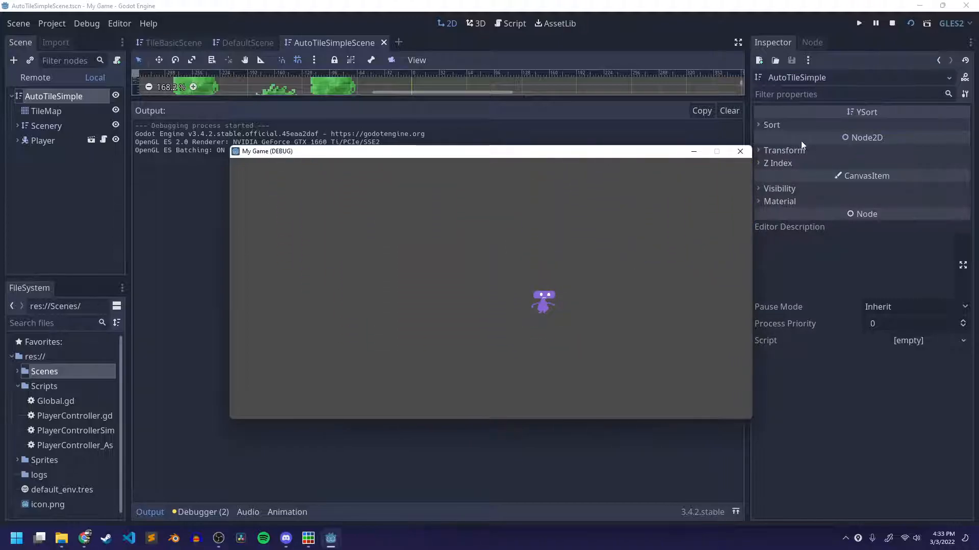
pyautogui.click(740, 151)
# Set the Player node's Jump Force to 600 and save the scene.
pyautogui.click(40, 124)
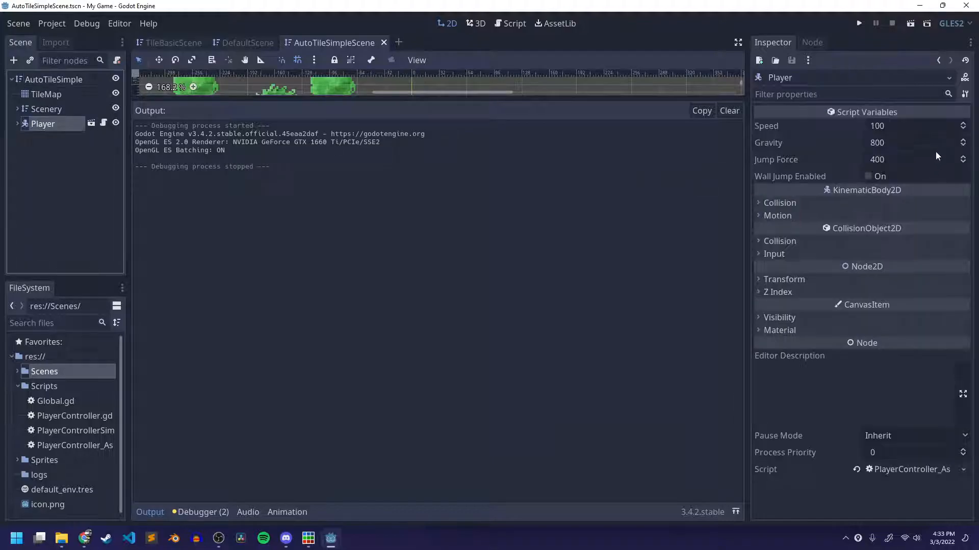
pyautogui.click(886, 160)
pyautogui.write('401')
pyautogui.press('Return')
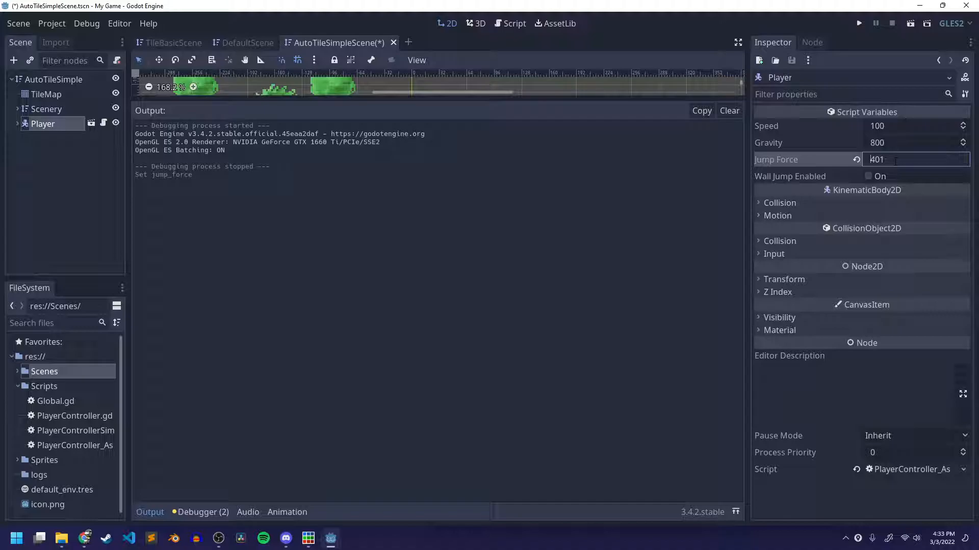
pyautogui.click(895, 162)
pyautogui.write('600')
pyautogui.press('Return')
pyautogui.hotkey('ctrl', 's')
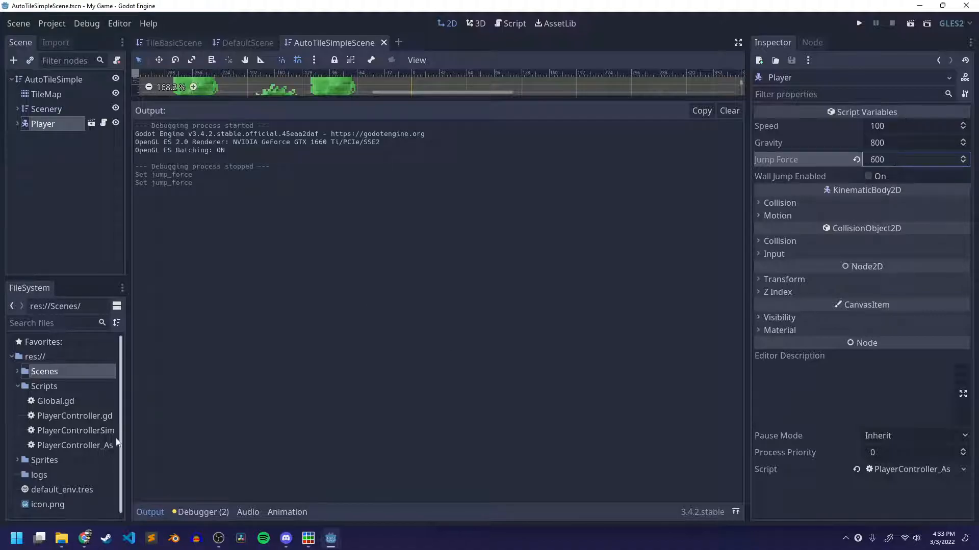
# Run AutoTileSimpleScene and jump the player rightward from the starting platform up to the higher platforms.
pyautogui.click(150, 513)
pyautogui.click(910, 23)
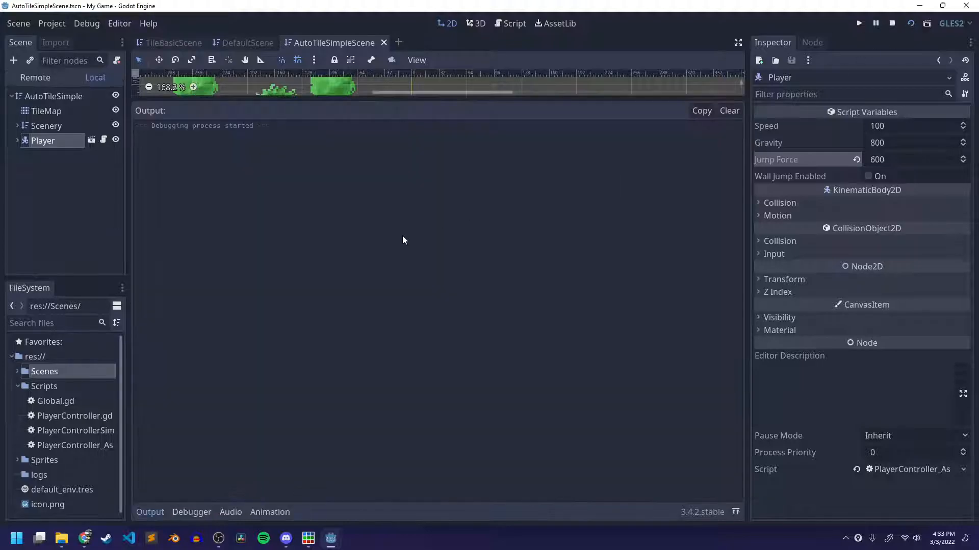
pyautogui.press('space')
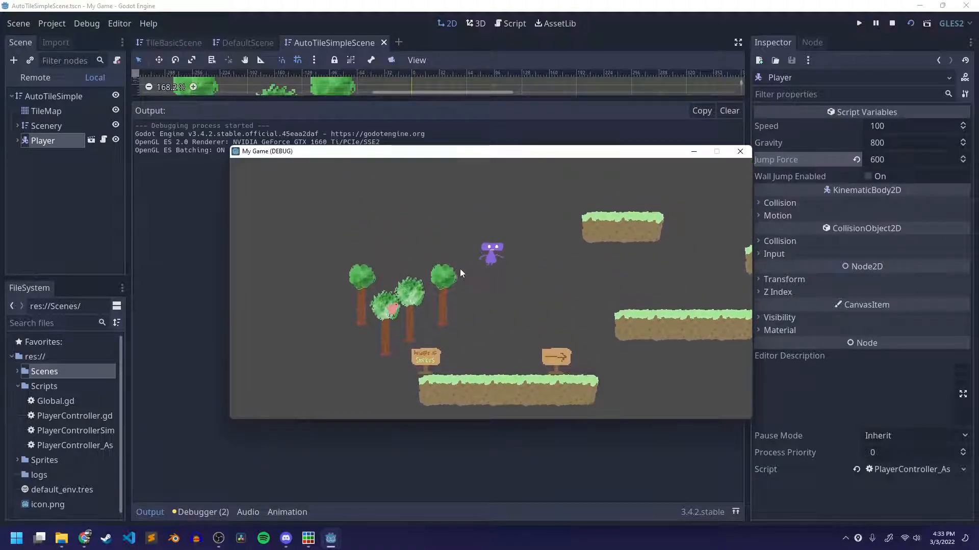
pyautogui.press('Right')
pyautogui.press('space')
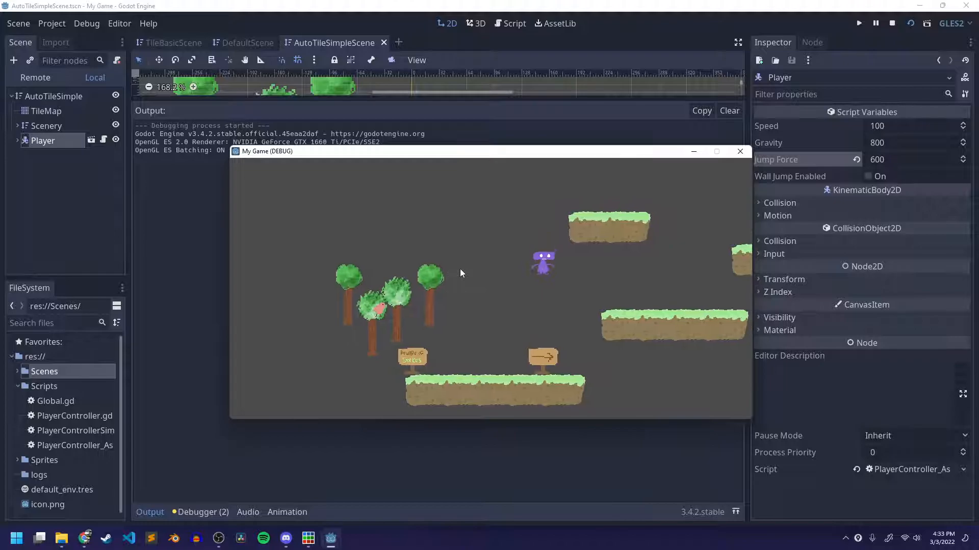
pyautogui.press('space')
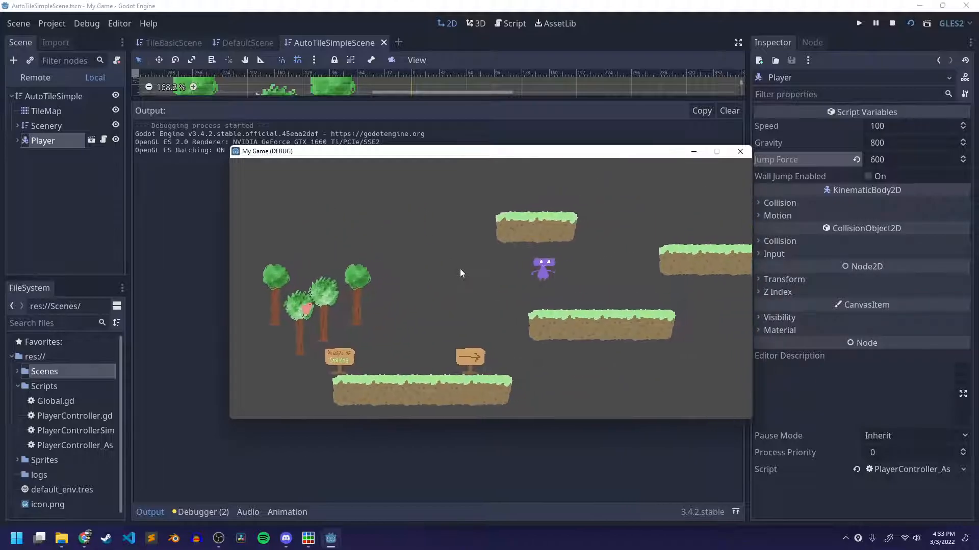
pyautogui.press('space')
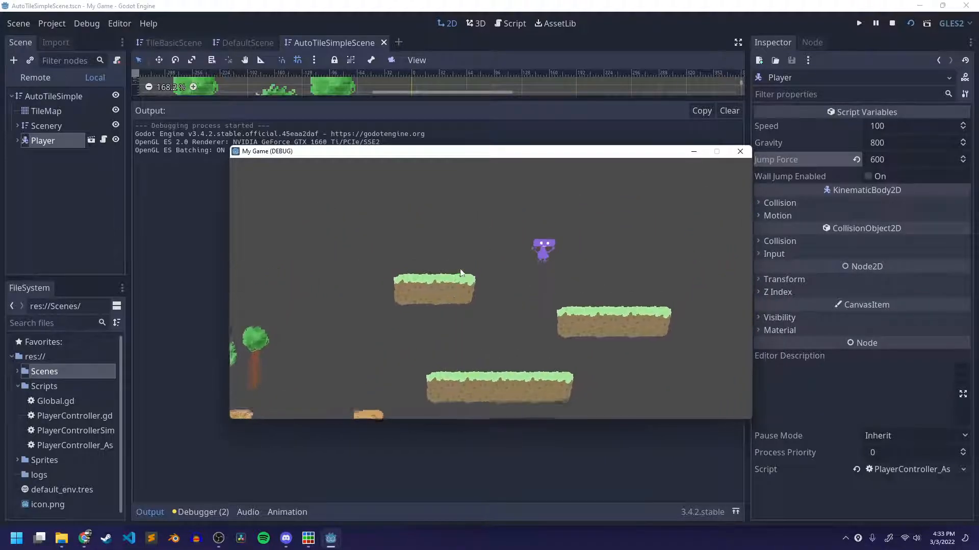
pyautogui.press('space')
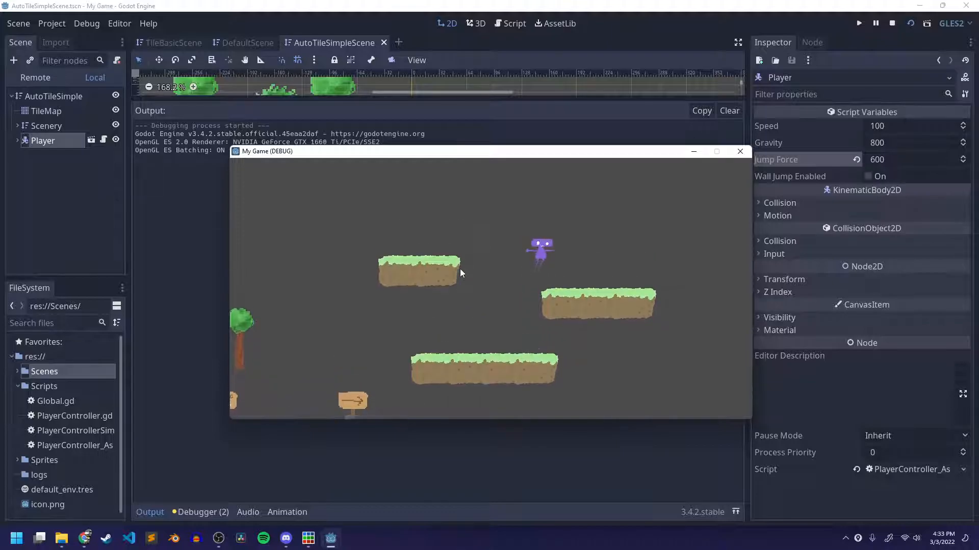
pyautogui.press('space')
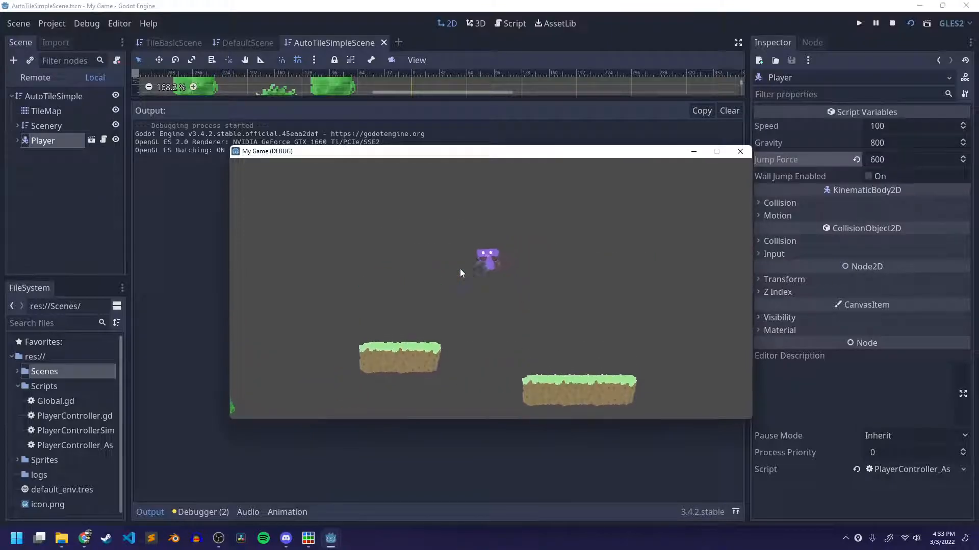
pyautogui.press('space')
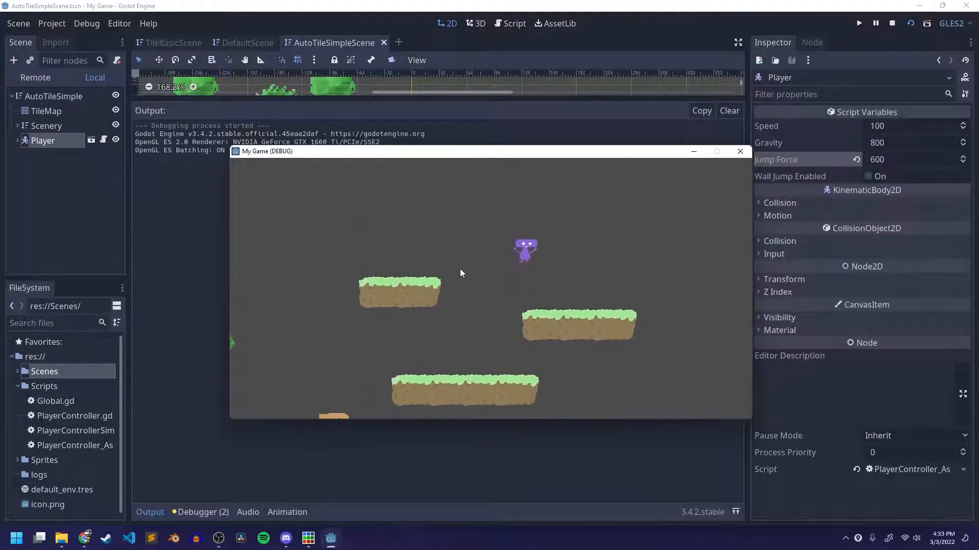
# Test jumping back and forth between the upper platforms, and close the game window.
pyautogui.press('Left')
pyautogui.press('space')
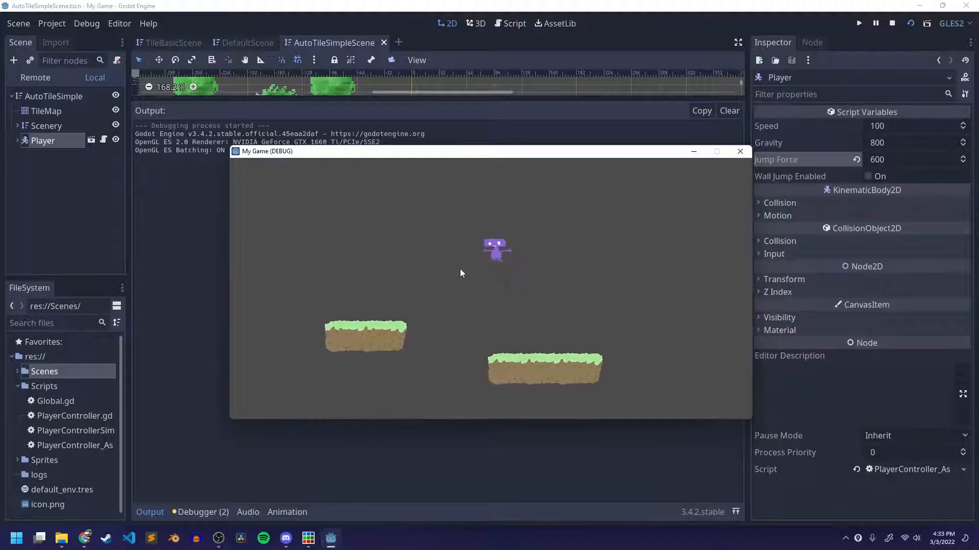
pyautogui.press('space')
pyautogui.press('Left')
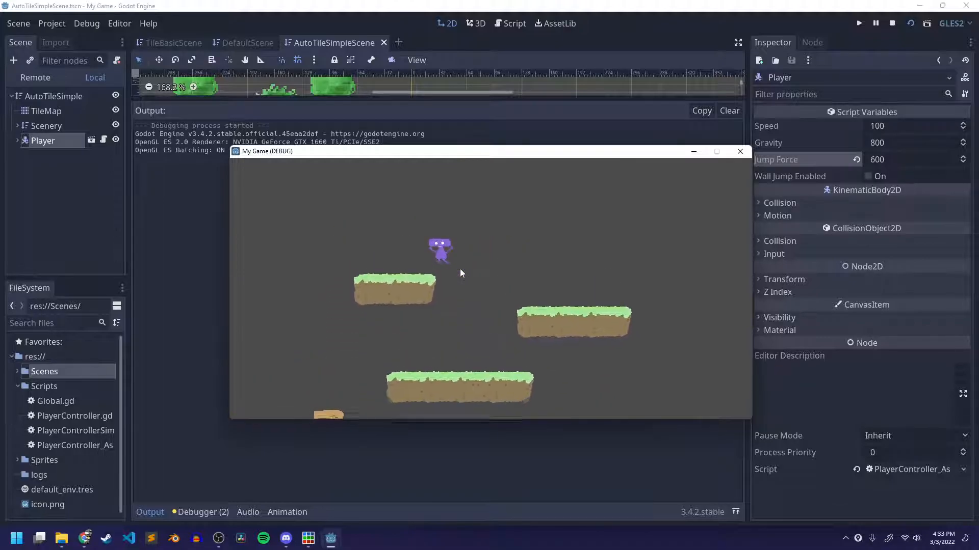
pyautogui.press('space')
pyautogui.press('Right')
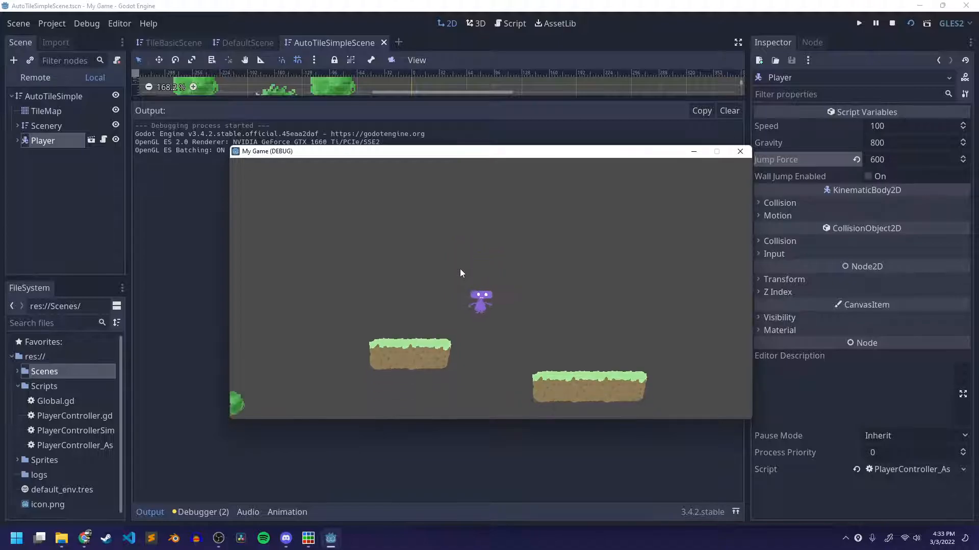
pyautogui.press('space')
pyautogui.press('Left')
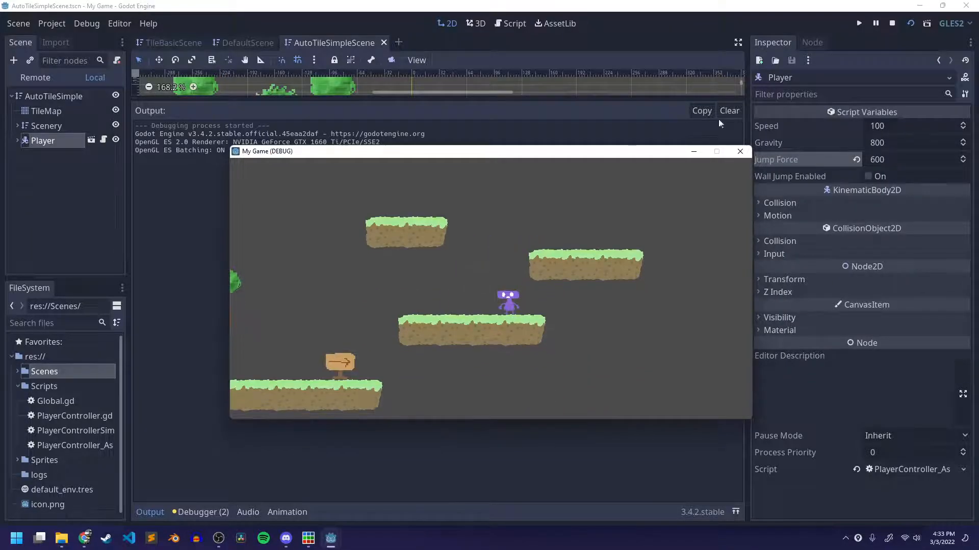
pyautogui.click(740, 151)
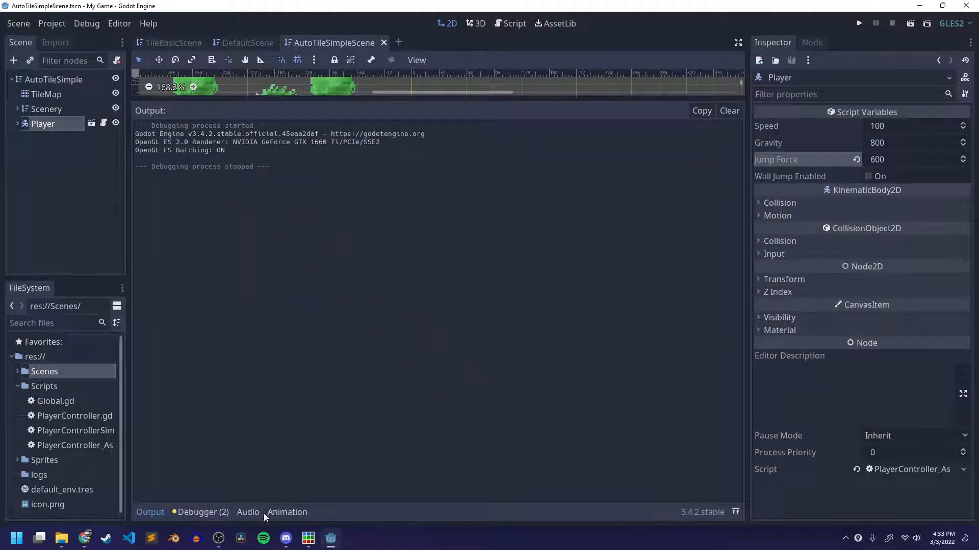
# Collapse the output display to show the AutoTileSimple level, and save the scene.
pyautogui.click(151, 512)
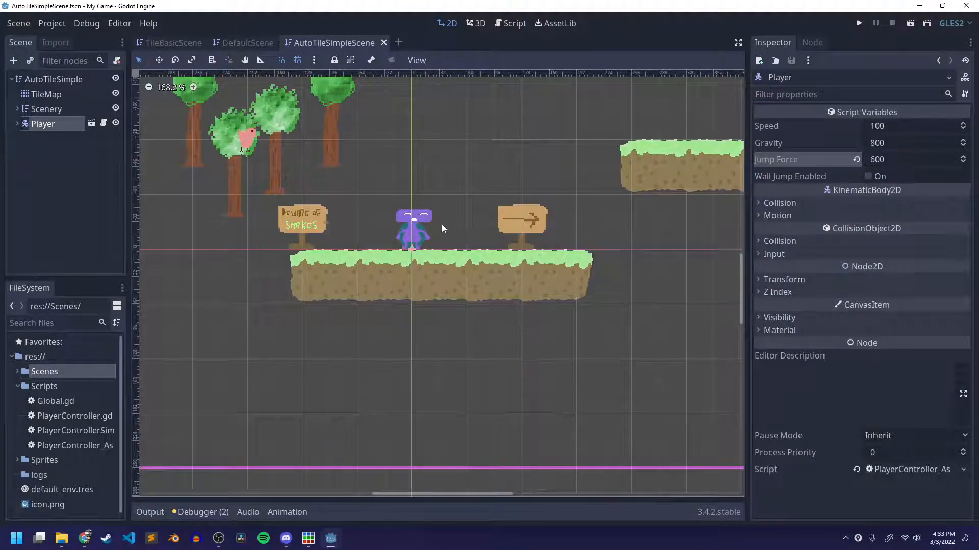
pyautogui.moveTo(453, 348); pyautogui.dragTo(457, 419, button='middle')
pyautogui.hotkey('ctrl', 's')
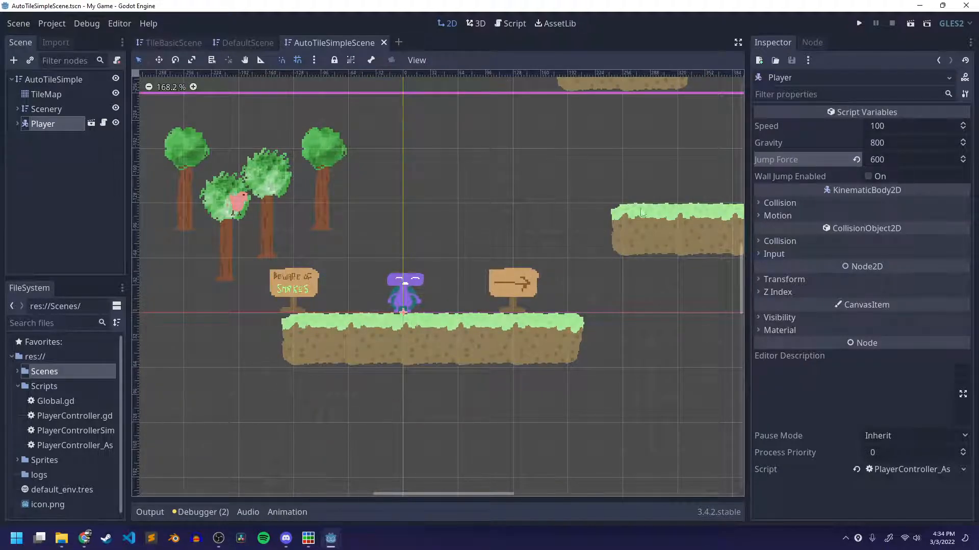
# Switch to Piskel, open a new sprite in its own window, close the tiles_auto_simple window, and enlarge the new one.
pyautogui.click(308, 540)
pyautogui.click(913, 26)
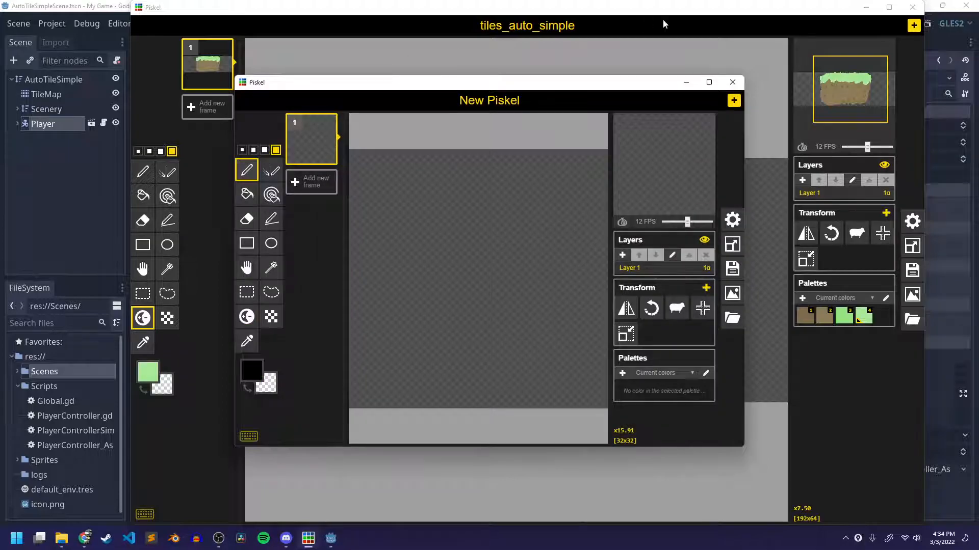
pyautogui.click(912, 8)
pyautogui.moveTo(510, 84); pyautogui.dragTo(374, 24)
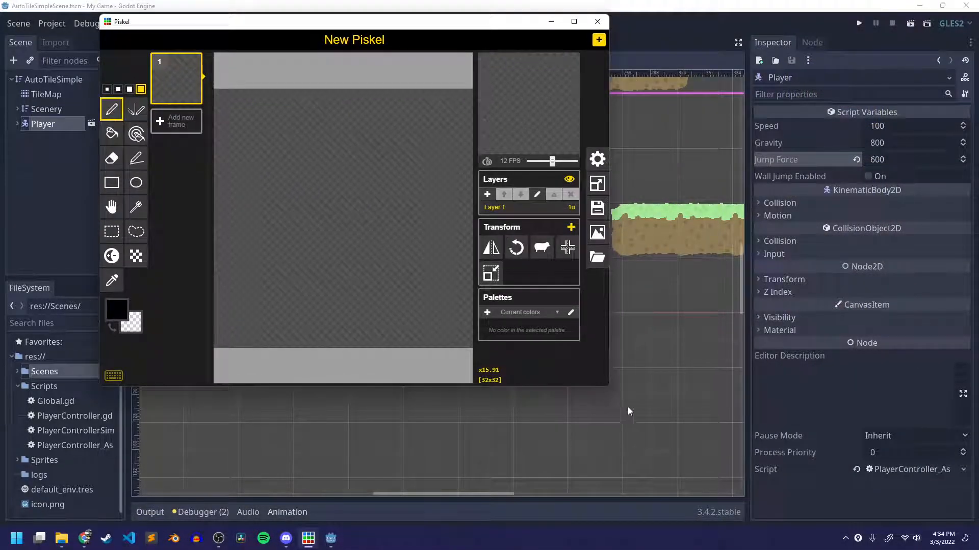
pyautogui.moveTo(609, 387); pyautogui.dragTo(868, 517)
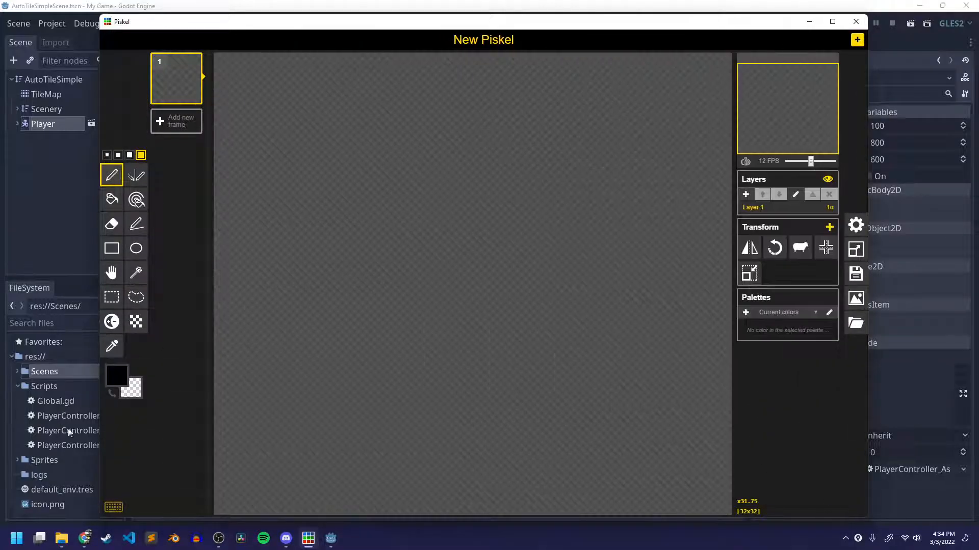
# Check the class call in Discord, minimize it, and reposition and enlarge the blank Piskel window.
pyautogui.click(287, 539)
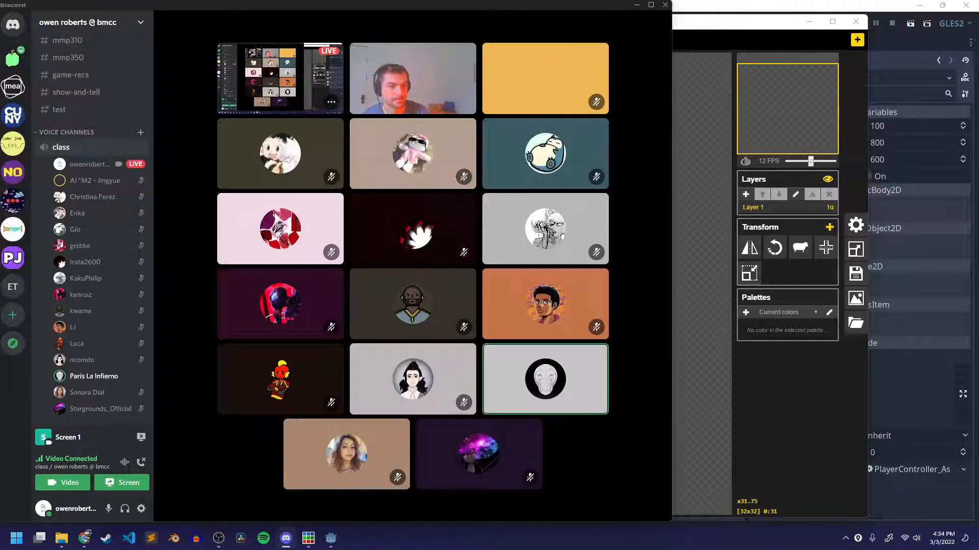
pyautogui.moveTo(637, 16)
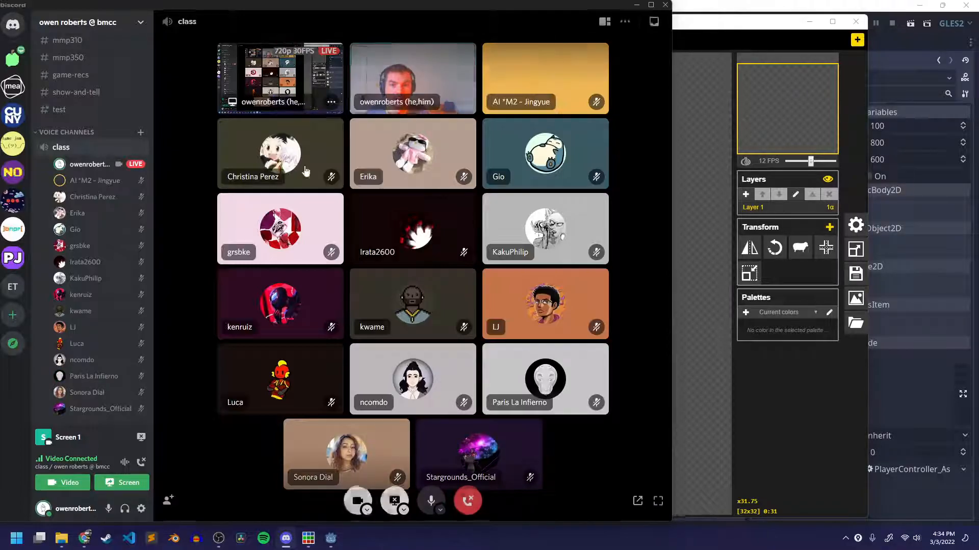
pyautogui.click(636, 5)
pyautogui.moveTo(455, 25); pyautogui.dragTo(396, 15)
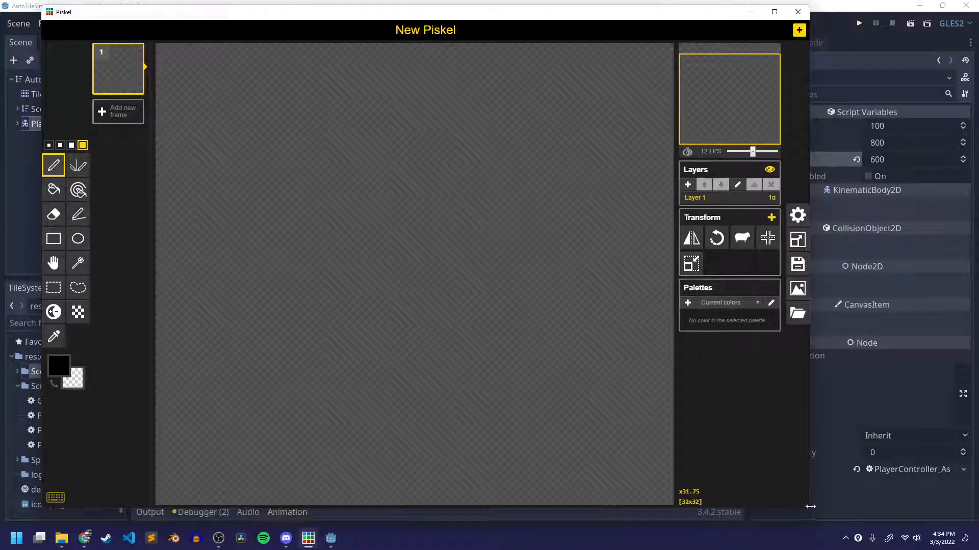
pyautogui.moveTo(809, 510); pyautogui.dragTo(852, 518)
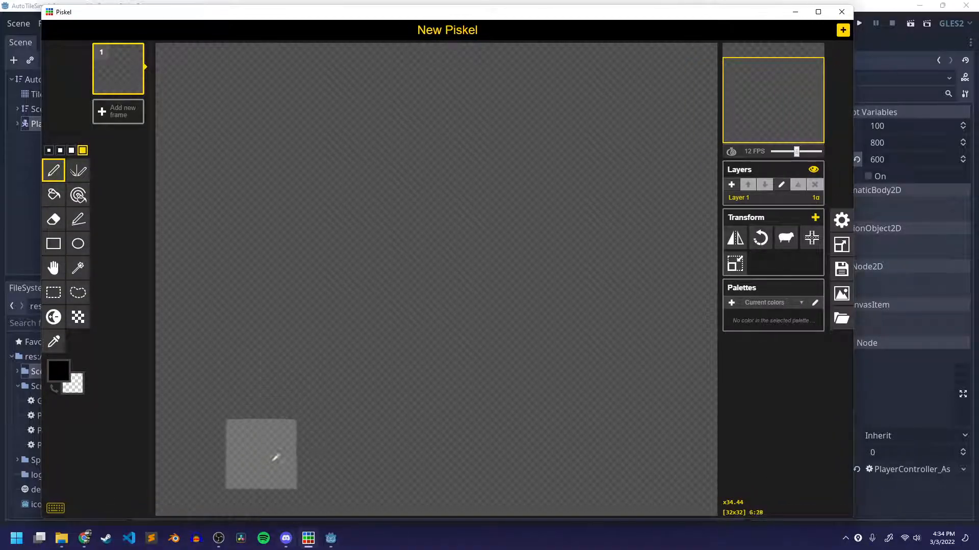
# Switch to Chrome, view the generic autotile template in Godot's TileMap docs, and search for tilesetter in a new tab to open tilesetter.org.
pyautogui.click(84, 539)
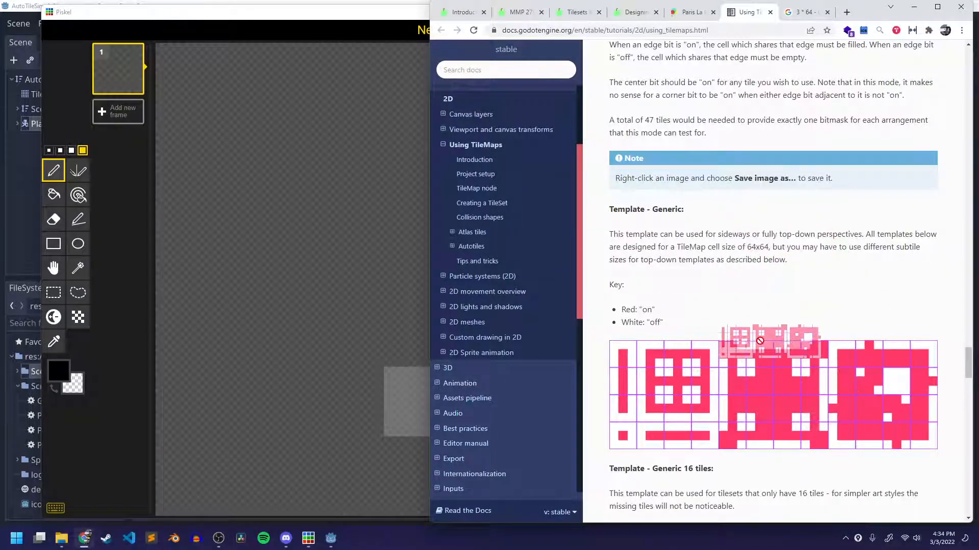
pyautogui.scroll(-3, 749, 355)
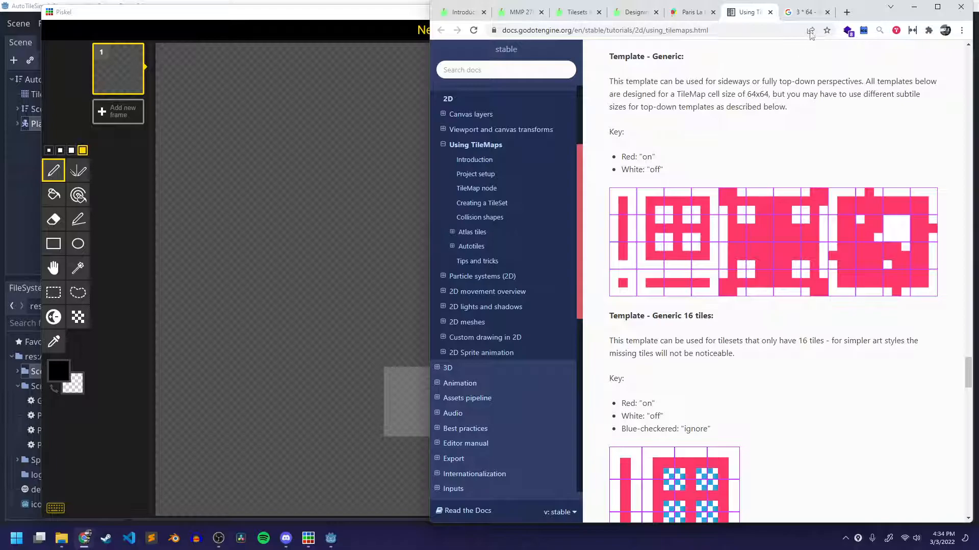
pyautogui.click(846, 12)
pyautogui.write('tilesetter')
pyautogui.press('Return')
pyautogui.click(592, 152)
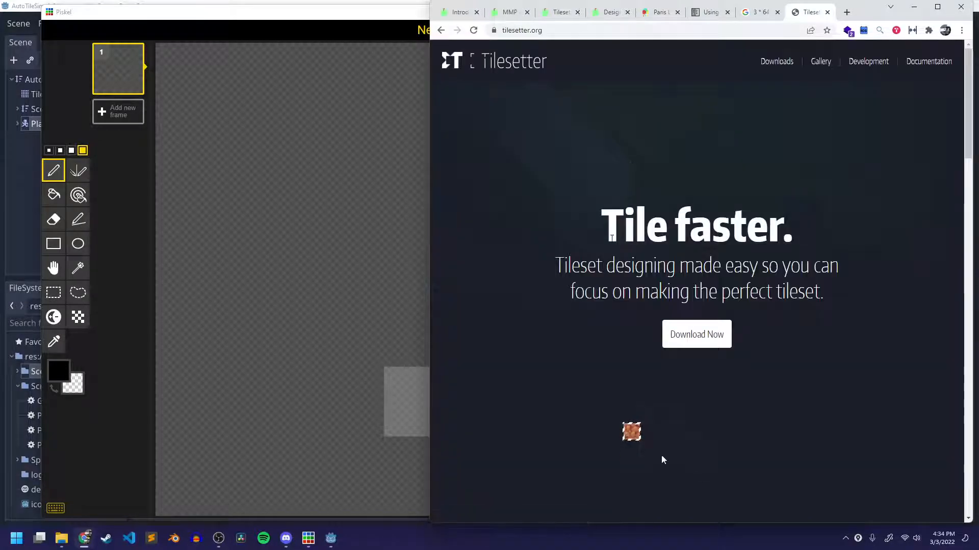
# Review the Smart Tilesets, Automatic Compositing and Fully Customizable demos on the Tilesetter home page.
pyautogui.scroll(-2, 702, 171)
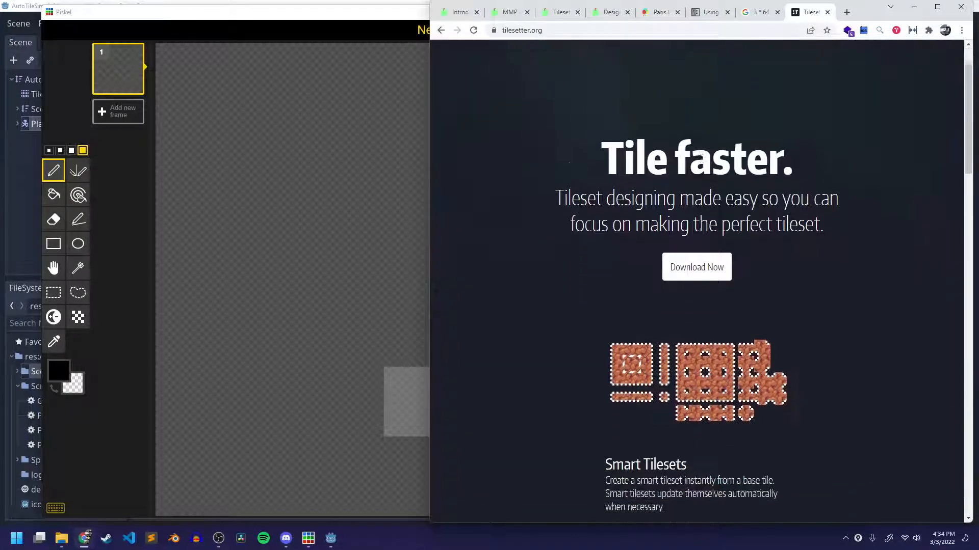
pyautogui.scroll(-3, 651, 229)
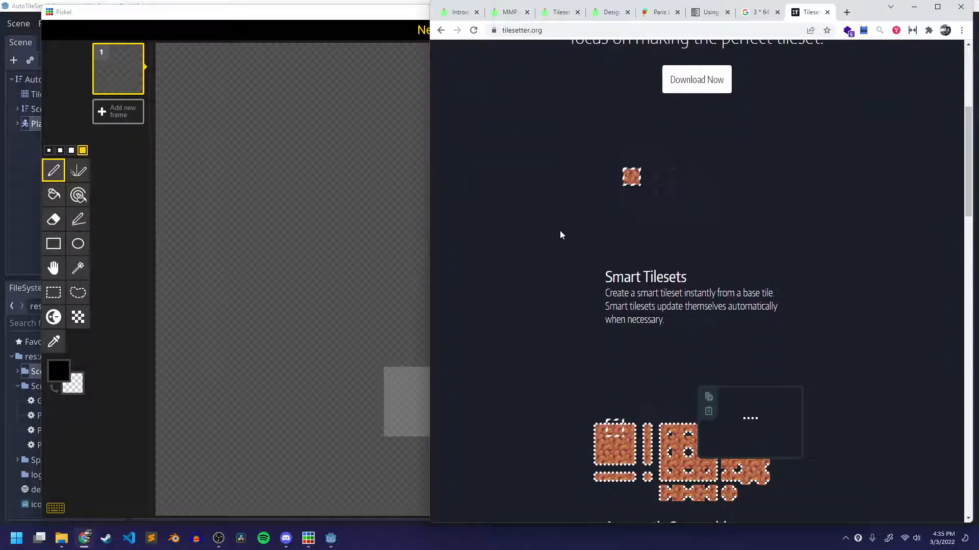
pyautogui.scroll(-4, 555, 222)
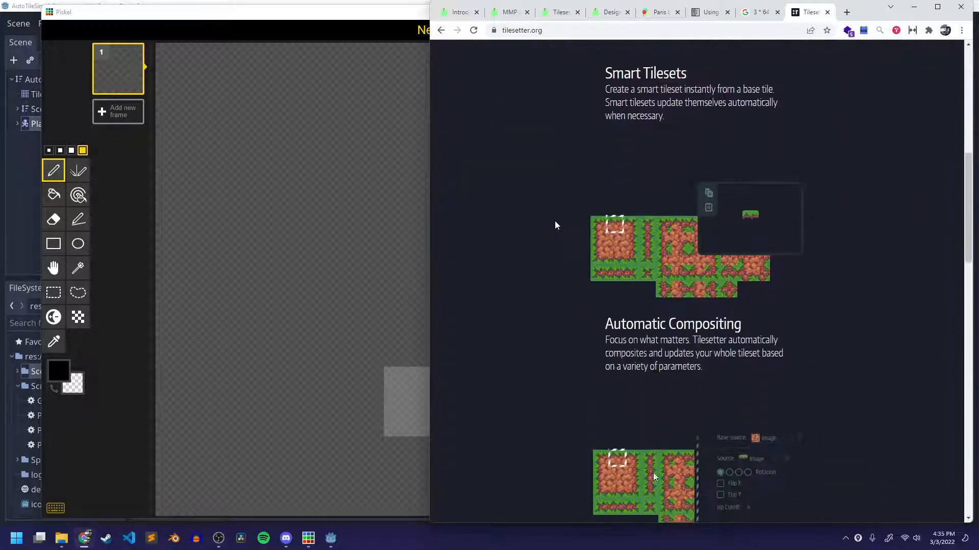
pyautogui.scroll(5, 556, 224)
pyautogui.scroll(-2, 556, 225)
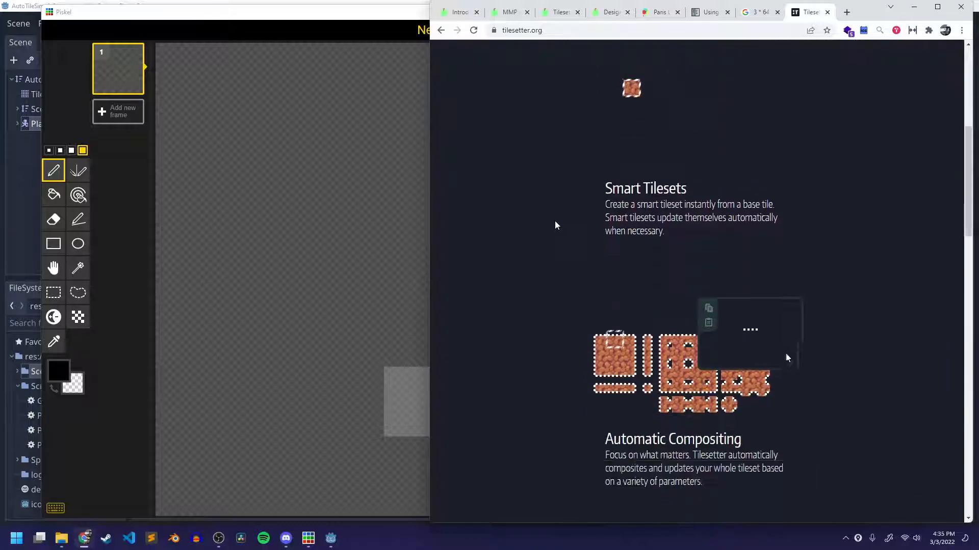
pyautogui.scroll(-5, 555, 225)
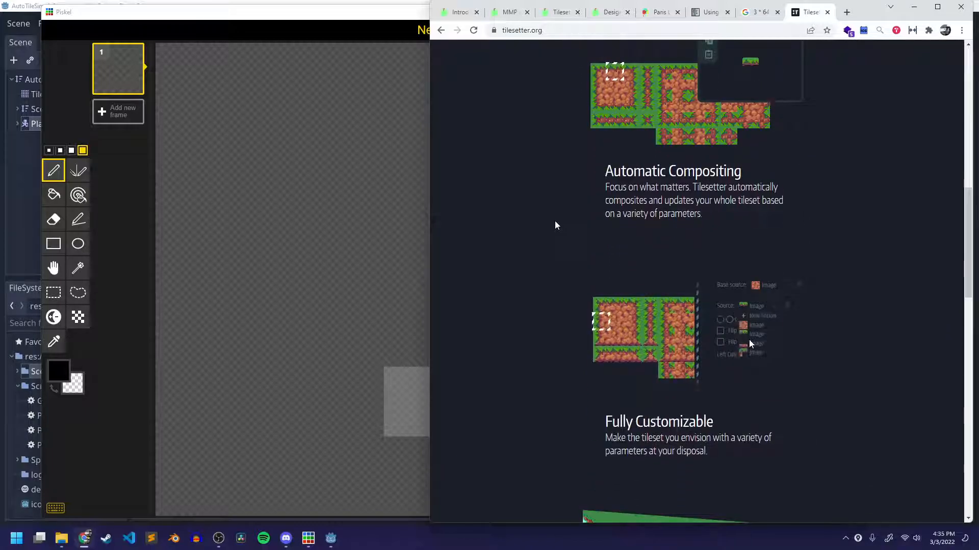
pyautogui.scroll(8, 555, 224)
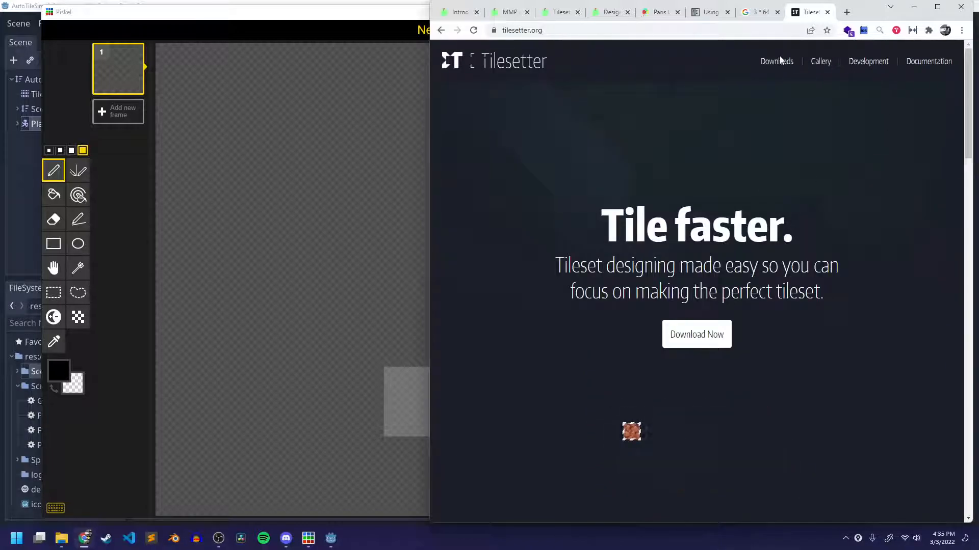
# Open Tilesetter's downloads page and compare the features and prices of the Lite and full versions.
pyautogui.click(777, 61)
pyautogui.scroll(-4, 601, 248)
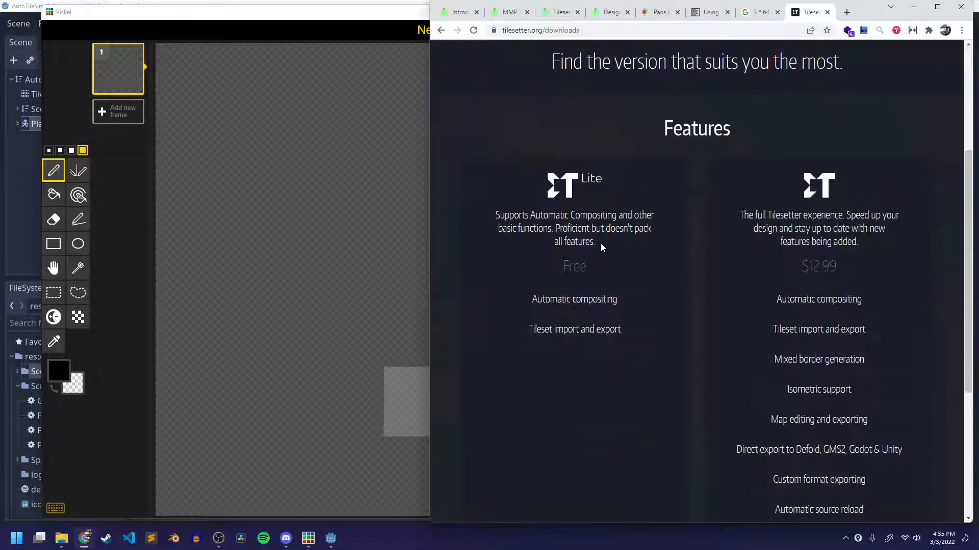
pyautogui.scroll(-4, 594, 256)
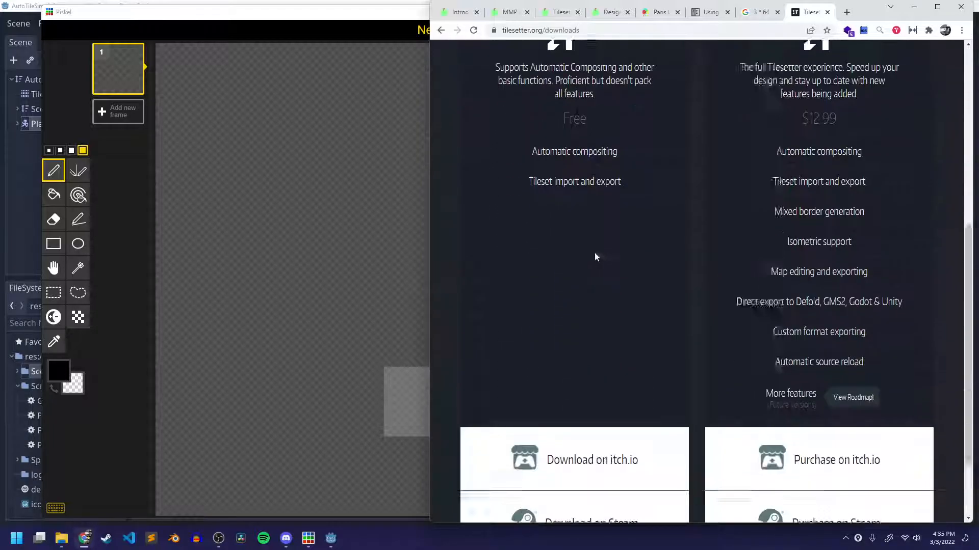
pyautogui.scroll(3, 773, 325)
pyautogui.scroll(-3, 814, 240)
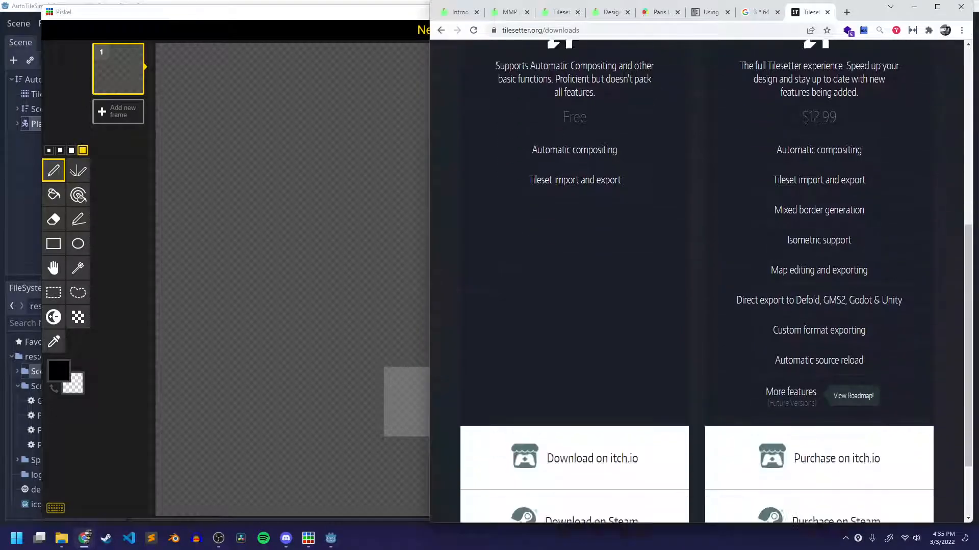
pyautogui.scroll(8, 814, 239)
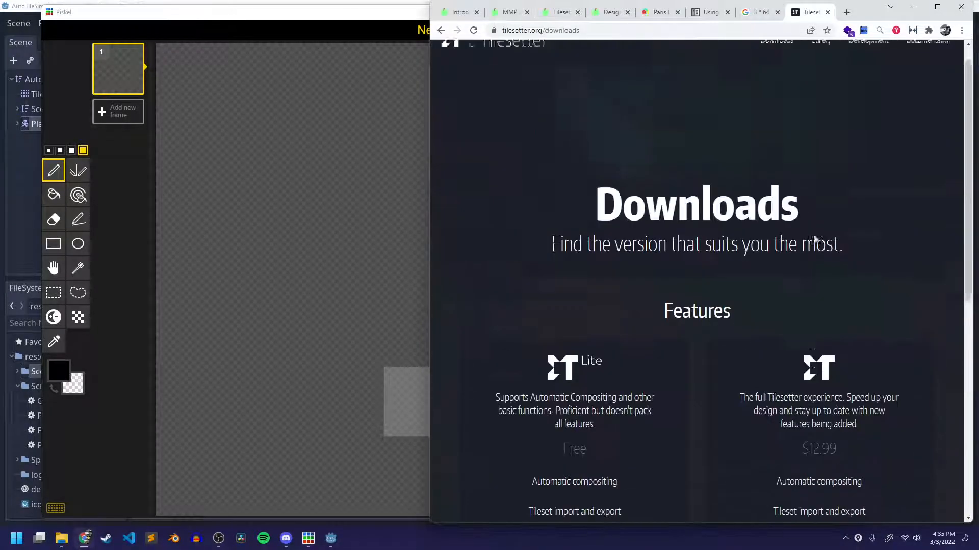
# Copy the Tilesetter downloads page address and post it in the mmp270 channel on Discord.
pyautogui.click(537, 31)
pyautogui.hotkey('ctrl', 'c')
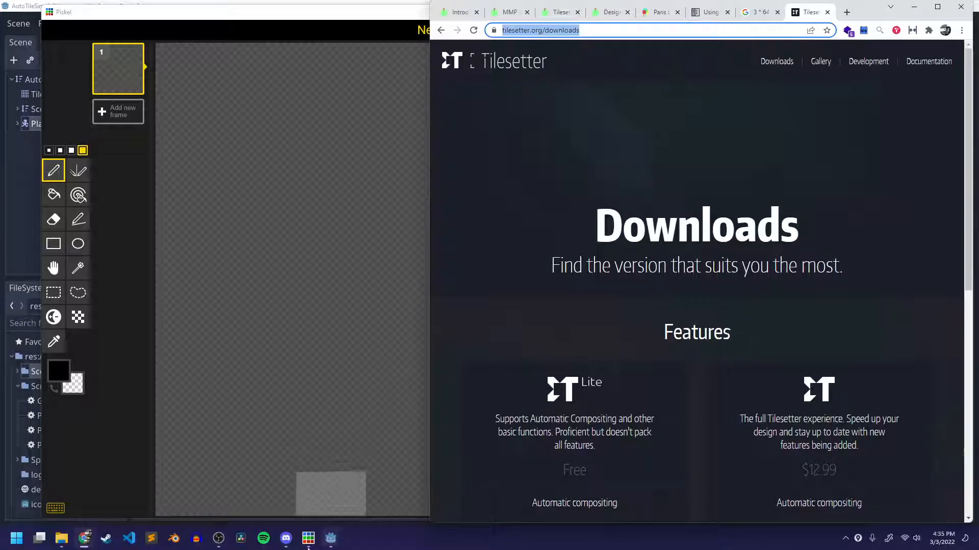
pyautogui.click(286, 539)
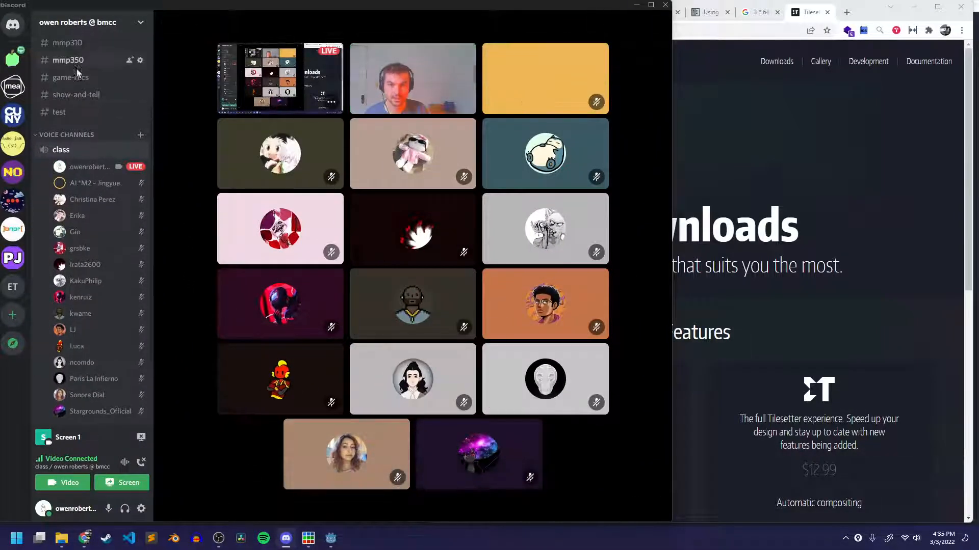
pyautogui.click(69, 120)
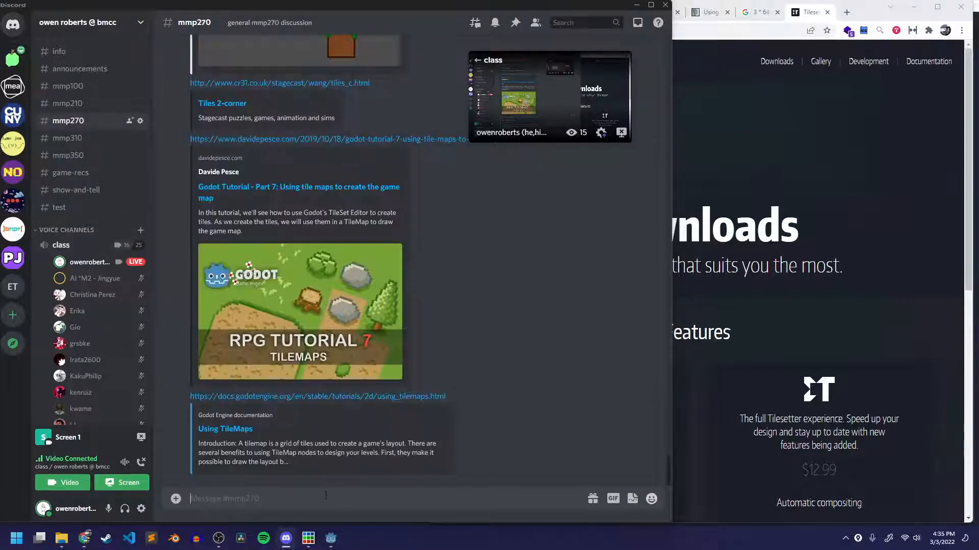
pyautogui.hotkey('ctrl', 'v')
pyautogui.press('Return')
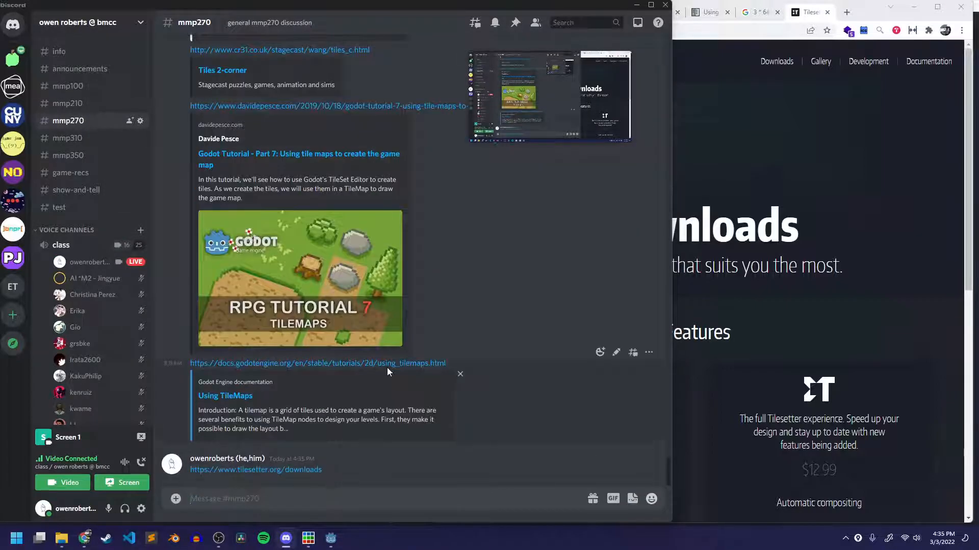
# Save the generic autotile template image from the Godot TileMap docs in Chrome into the MMP270 Art folder's tile sets subfolder.
pyautogui.click(771, 170)
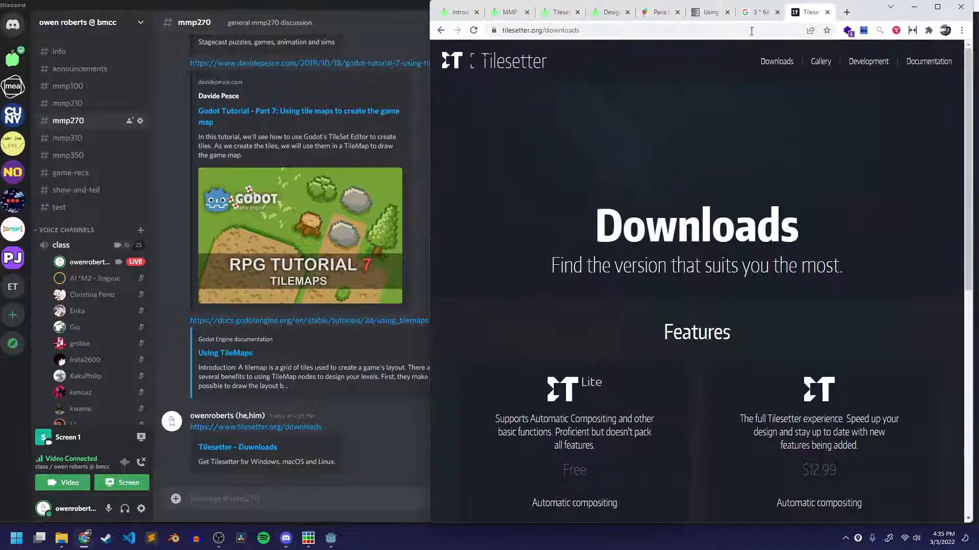
pyautogui.click(712, 13)
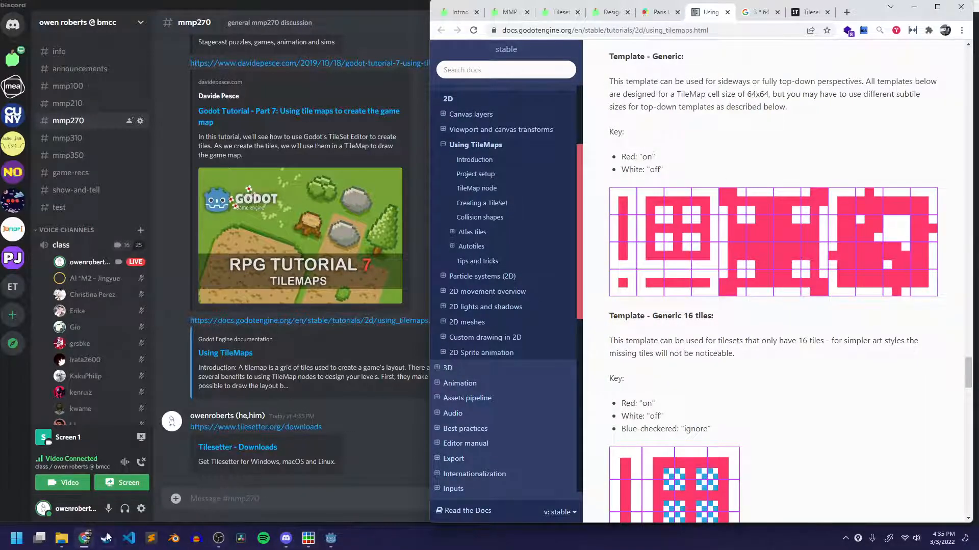
pyautogui.click(61, 538)
pyautogui.moveTo(482, 70); pyautogui.dragTo(266, 32)
pyautogui.click(151, 74)
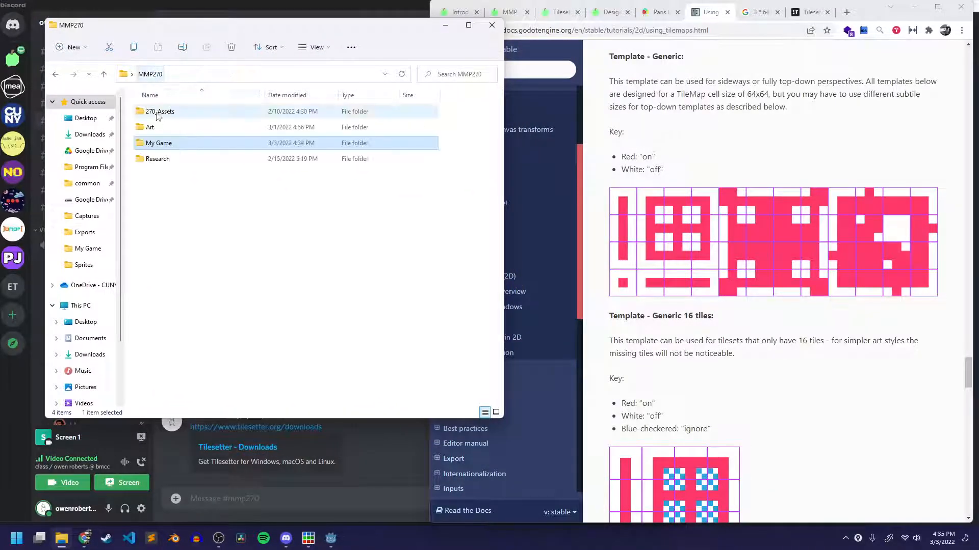
pyautogui.doubleClick(166, 128)
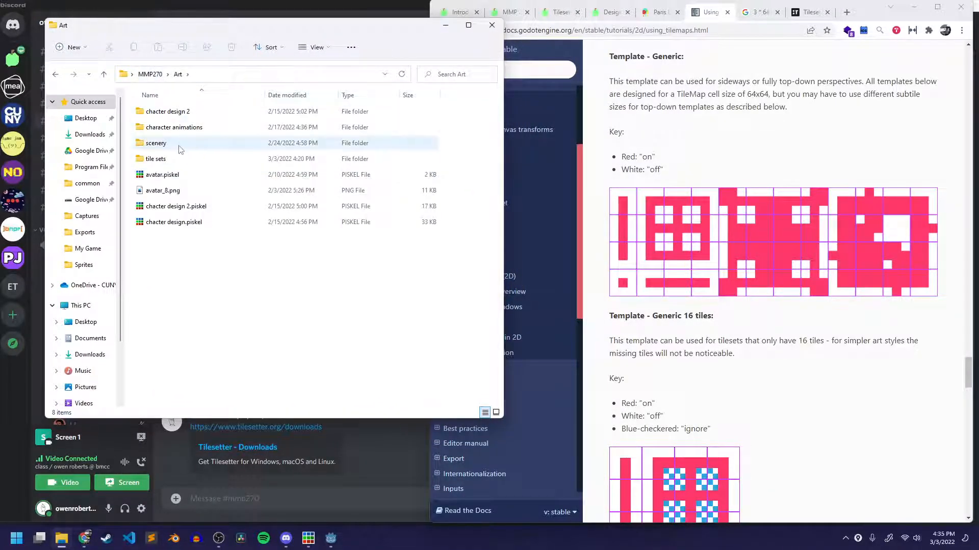
pyautogui.doubleClick(156, 158)
pyautogui.moveTo(754, 261); pyautogui.dragTo(252, 219)
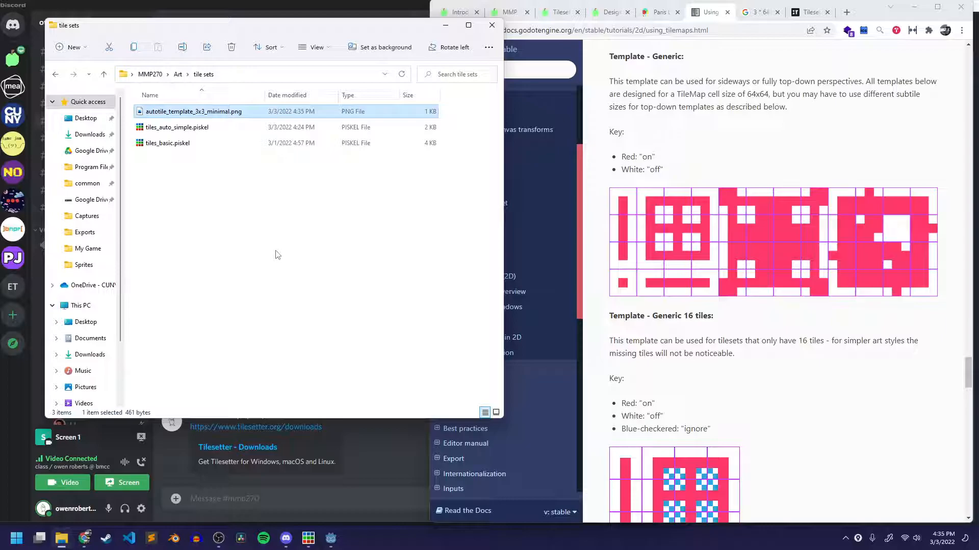
pyautogui.rightClick(706, 205)
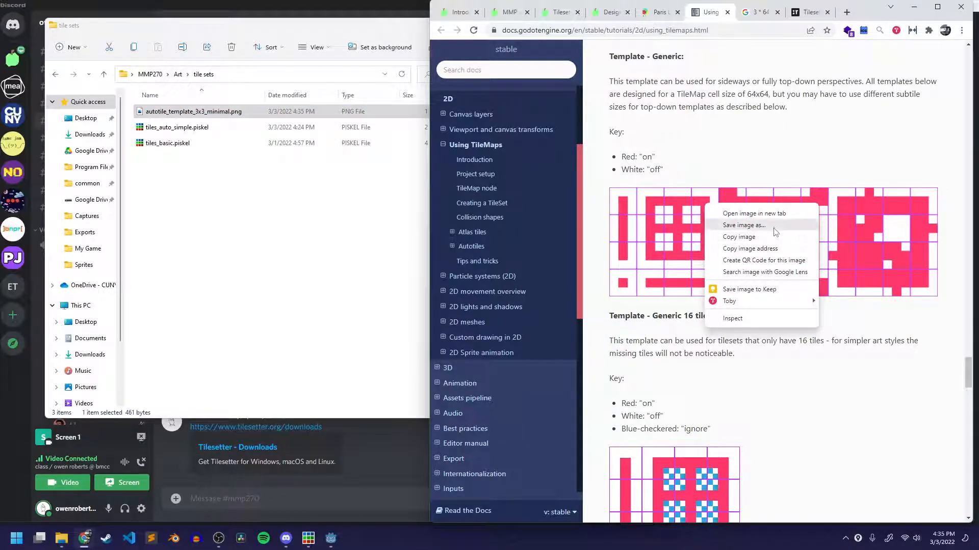
pyautogui.click(756, 228)
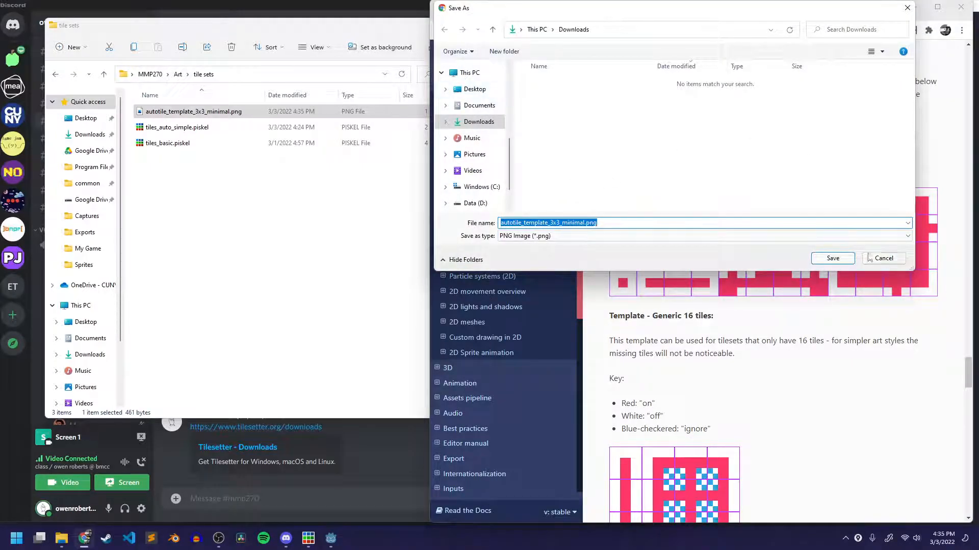
pyautogui.click(883, 258)
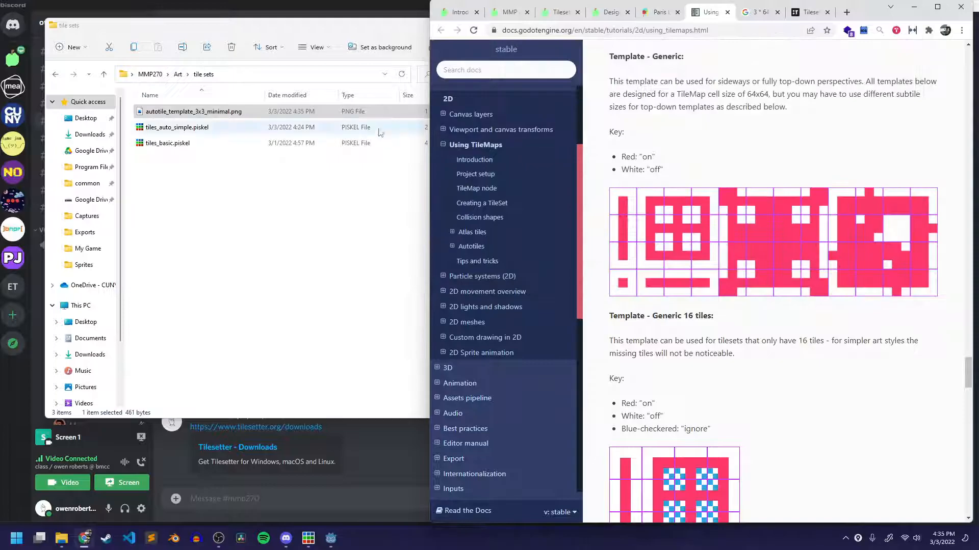
# Switch to Piskel and open autotile_template_3x3_minimal.png from the tile sets folder for picture import.
pyautogui.click(312, 543)
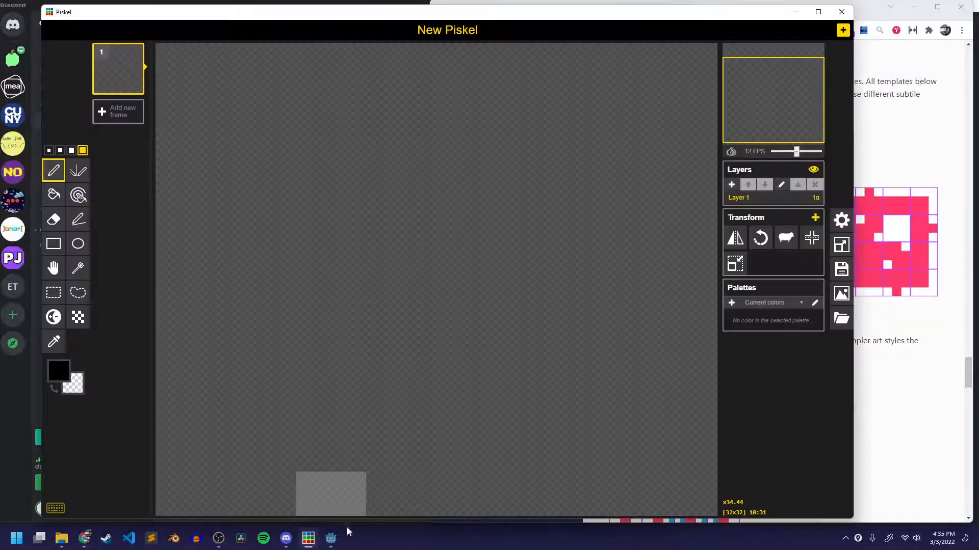
pyautogui.click(835, 320)
pyautogui.click(748, 270)
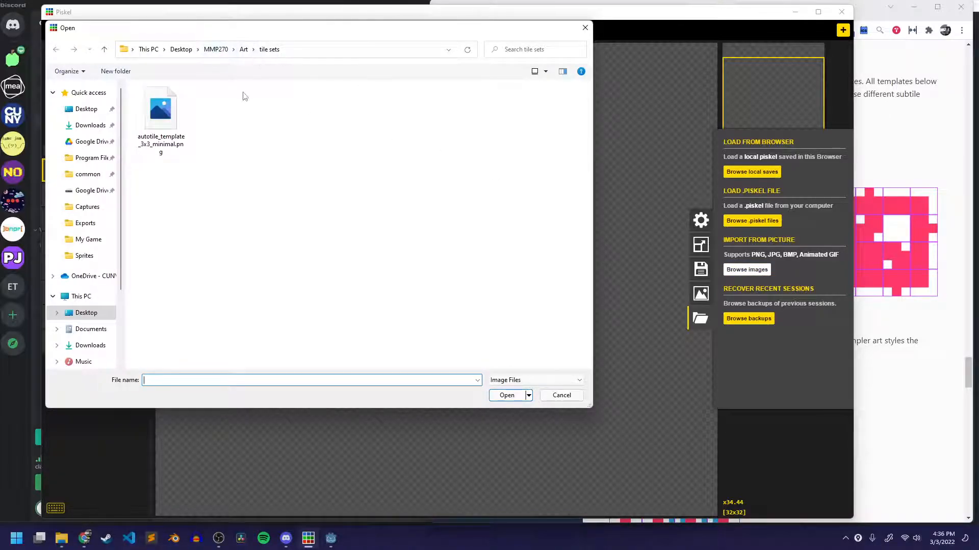
pyautogui.click(162, 120)
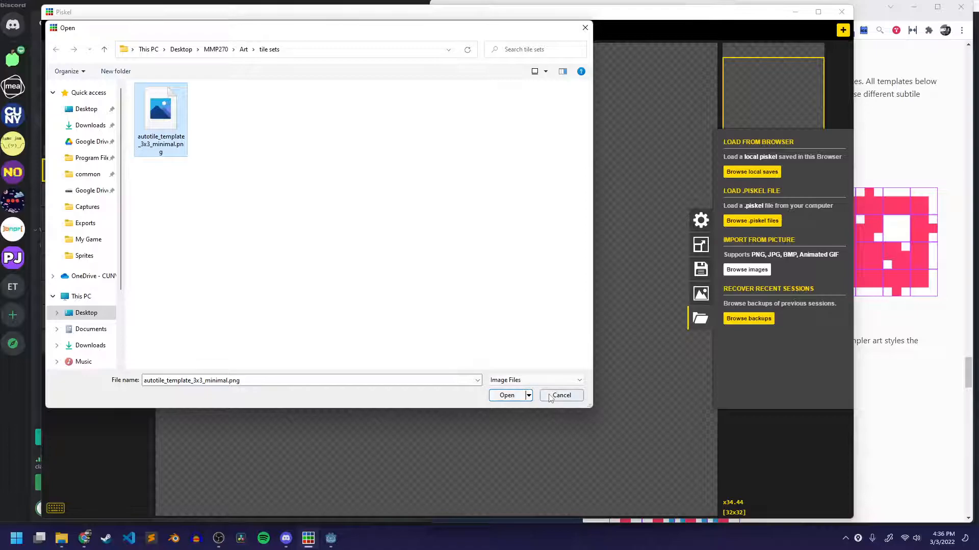
pyautogui.click(506, 395)
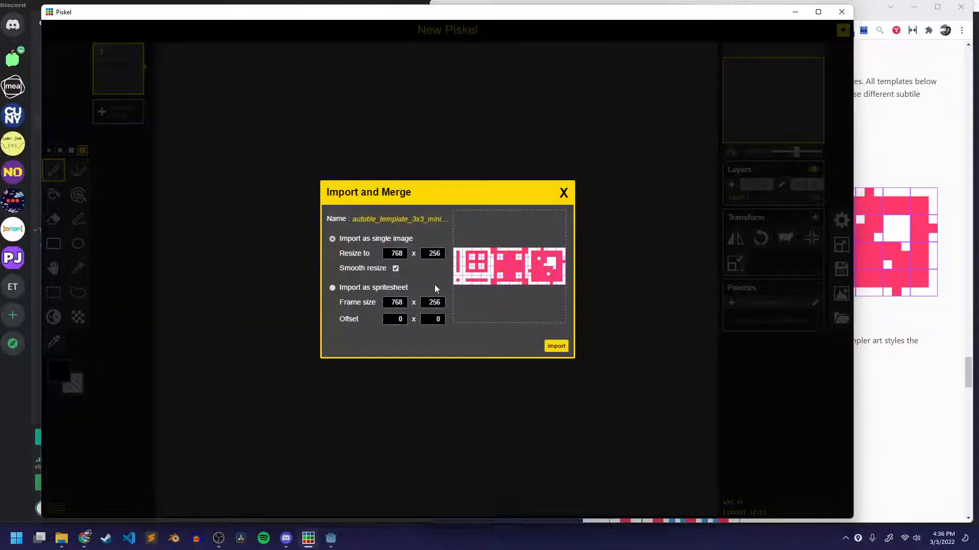
# Try setting up the template import as a spritesheet with a frame size of 64 x 64.
pyautogui.click(385, 289)
pyautogui.click(402, 302)
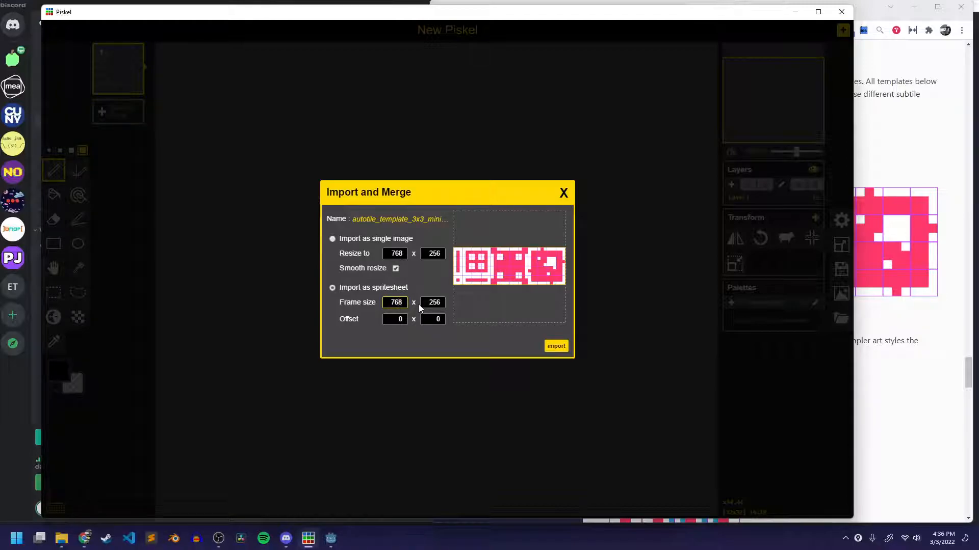
pyautogui.press('BackSpace')
pyautogui.press('BackSpace')
pyautogui.press('BackSpace')
pyautogui.write('164')
pyautogui.press('BackSpace')
pyautogui.press('BackSpace')
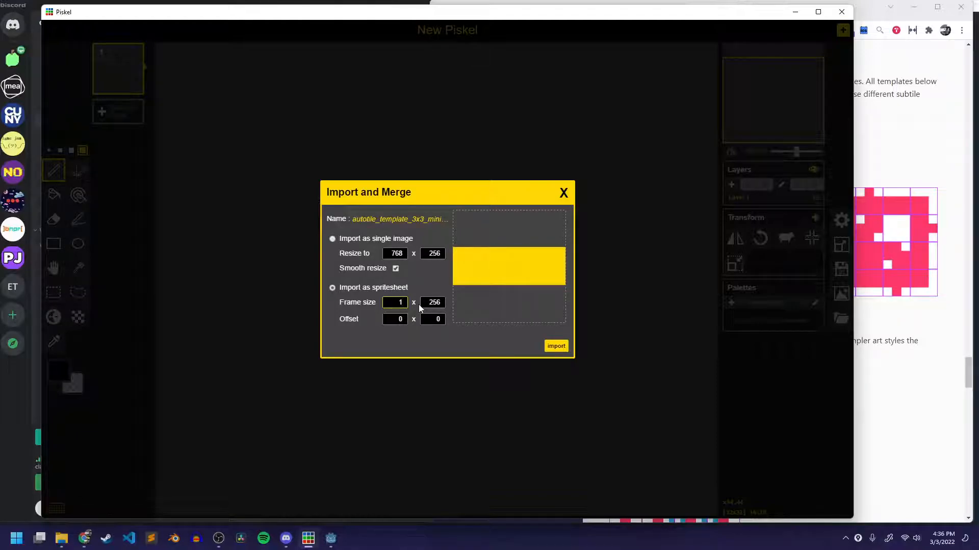
pyautogui.write('6')
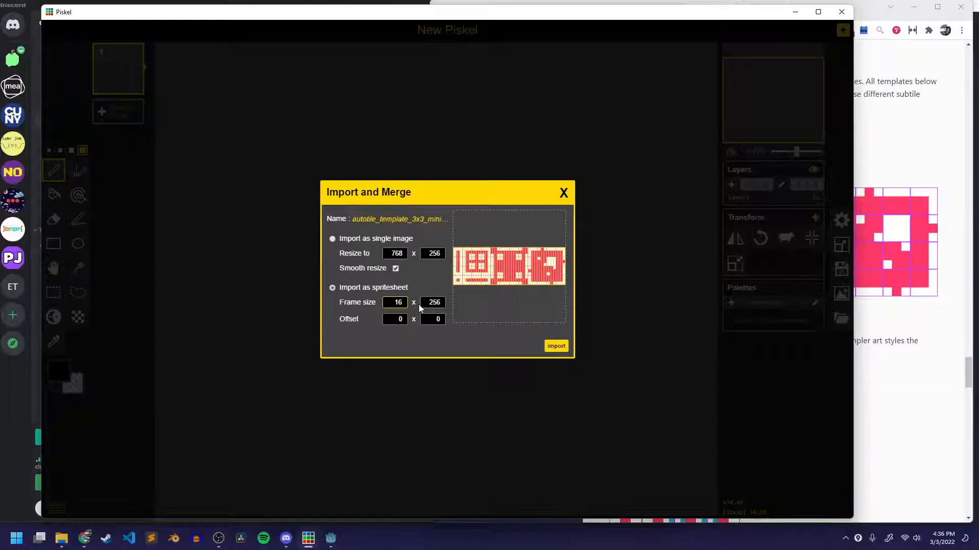
pyautogui.write('4')
pyautogui.press('Left')
pyautogui.press('Left')
pyautogui.press('BackSpace')
pyautogui.press('Tab')
pyautogui.write('64')
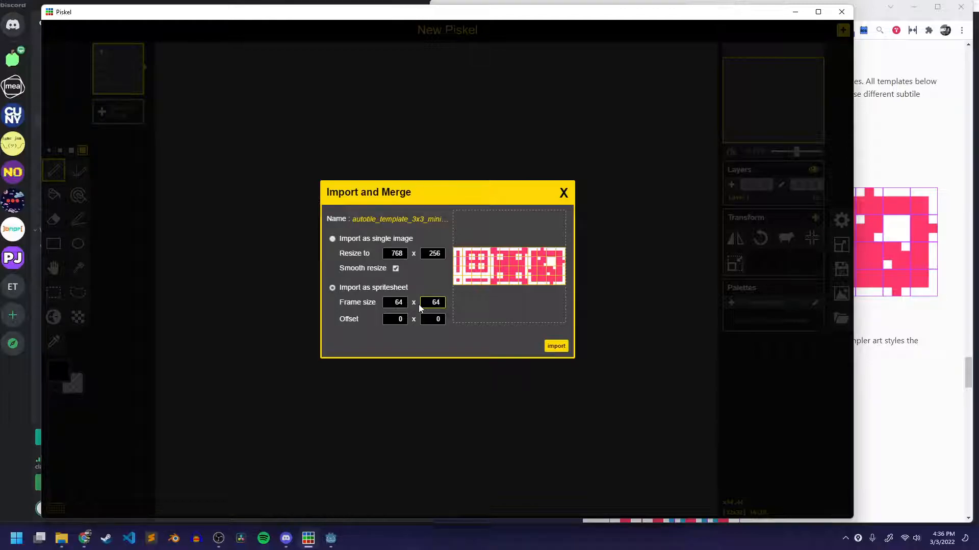
# Import the template as a single image at 768 x 256, replacing the current animation.
pyautogui.click(389, 240)
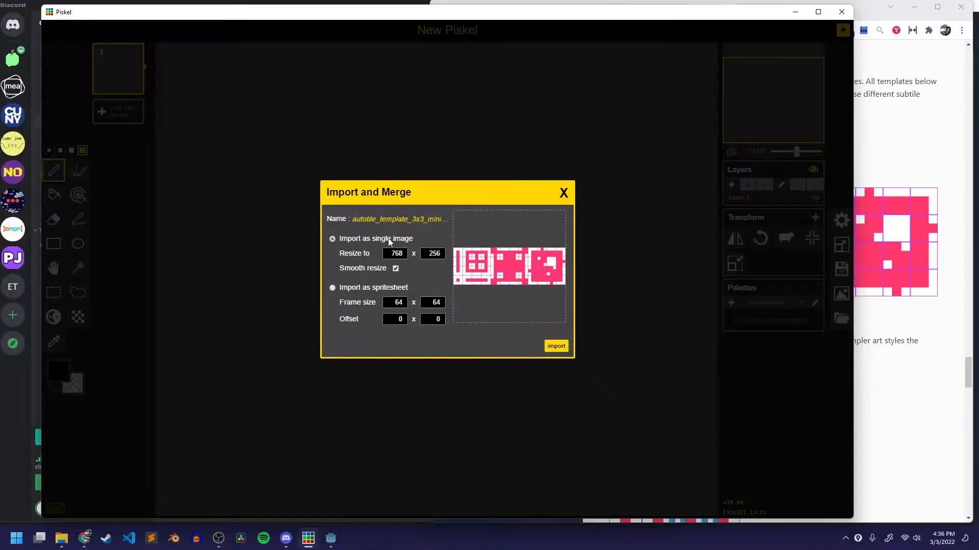
pyautogui.click(558, 349)
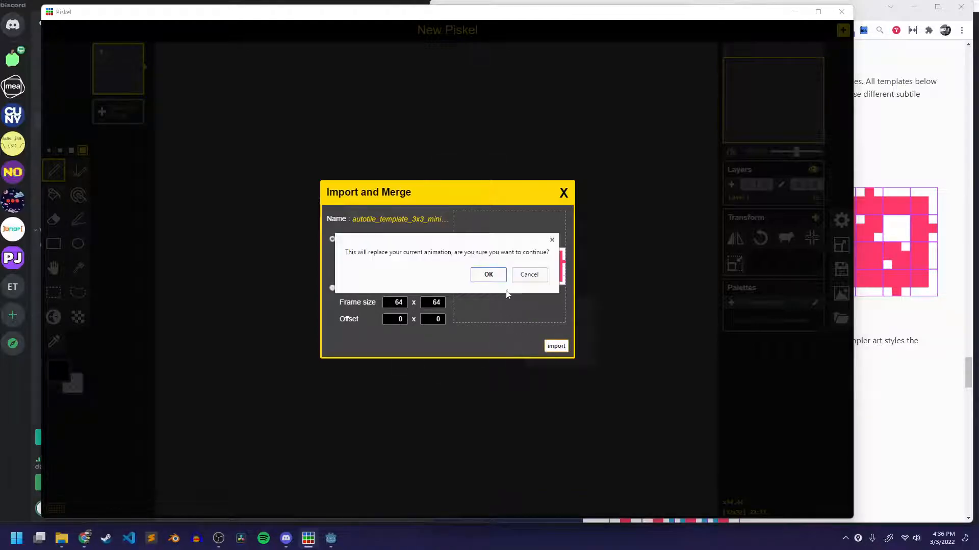
pyautogui.click(487, 278)
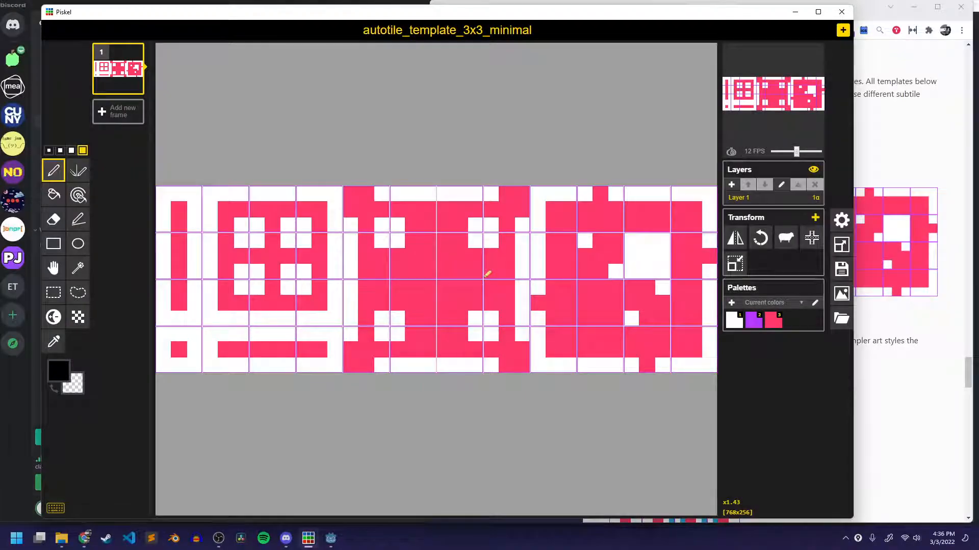
# Examine the tile shapes and dividing lines of the imported 3x3 minimal template up close.
pyautogui.scroll(3, 487, 274)
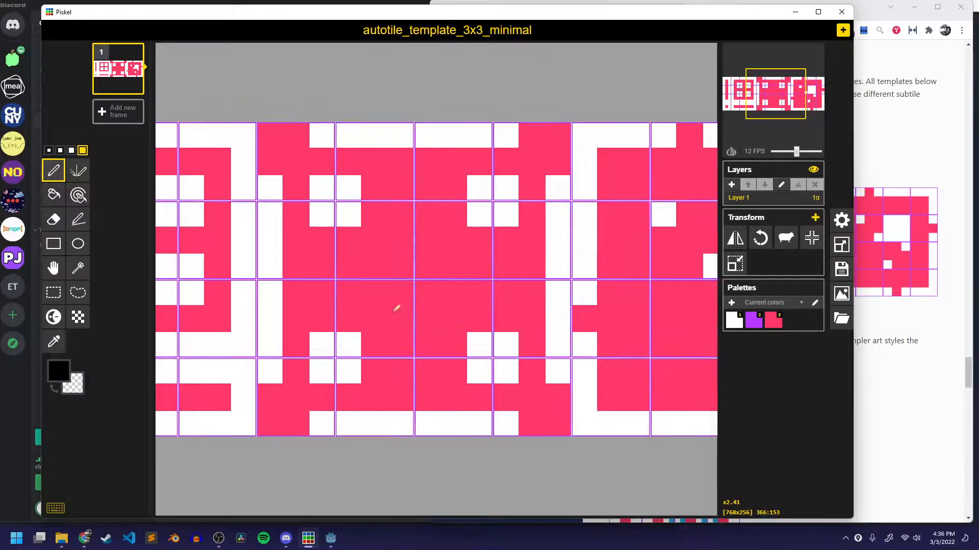
pyautogui.scroll(1, 396, 307)
pyautogui.moveTo(395, 307); pyautogui.dragTo(693, 303, button='middle')
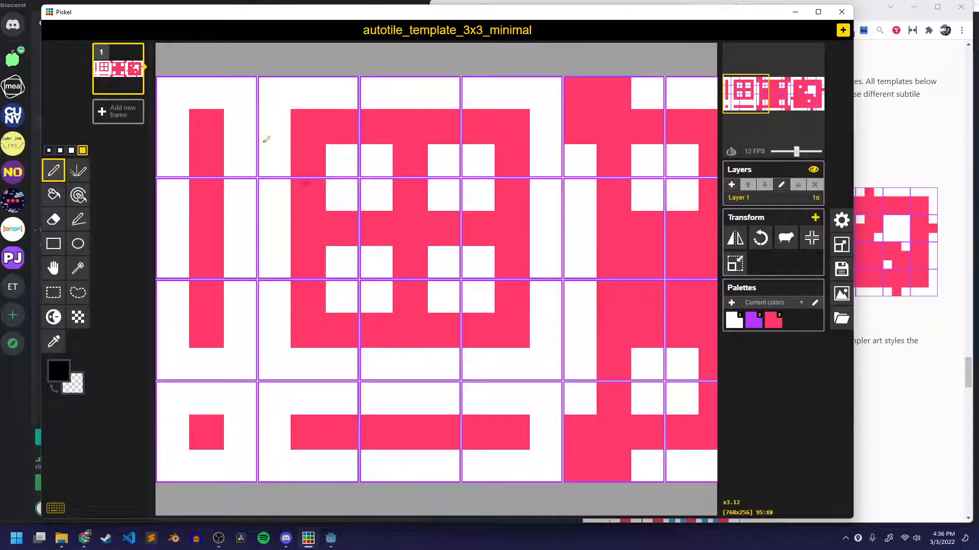
pyautogui.scroll(-5, 308, 68)
pyautogui.scroll(-1, 415, 280)
pyautogui.scroll(5, 284, 267)
pyautogui.moveTo(249, 255); pyautogui.dragTo(477, 258, button='middle')
pyautogui.scroll(-1, 482, 258)
pyautogui.scroll(6, 275, 168)
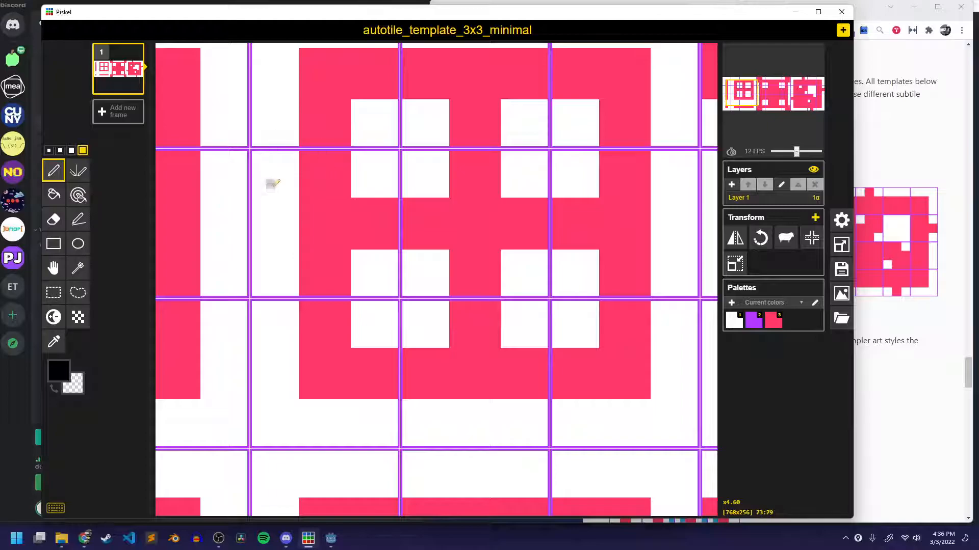
pyautogui.moveTo(272, 183); pyautogui.dragTo(329, 228, button='middle')
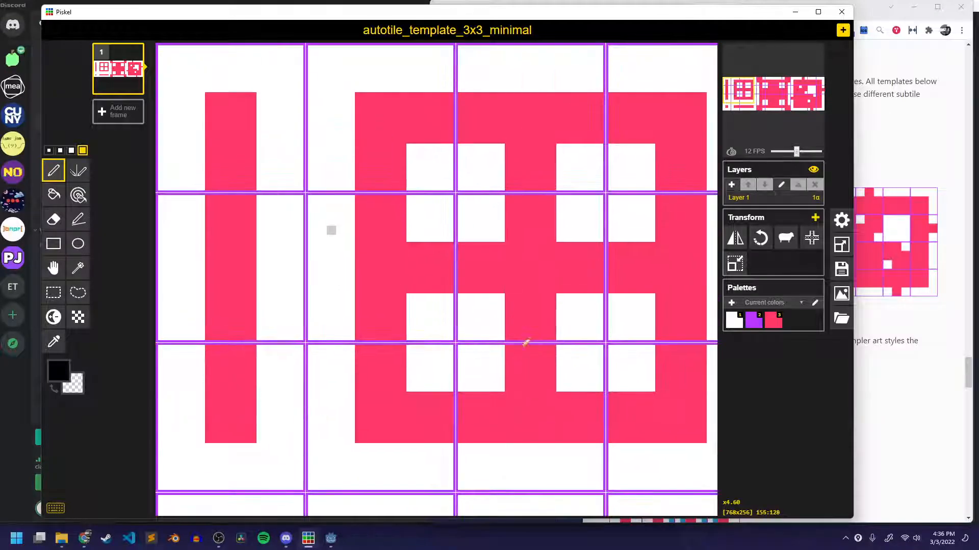
# Turn the grid overlay off and back on to compare it with the template's own lines, and check the resize settings.
pyautogui.click(842, 245)
pyautogui.click(711, 218)
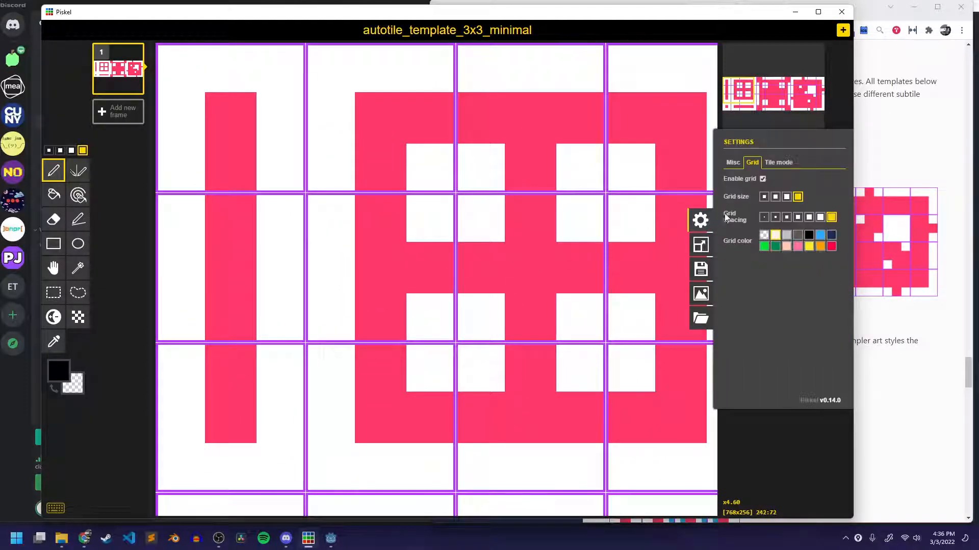
pyautogui.click(762, 179)
pyautogui.scroll(-5, 317, 234)
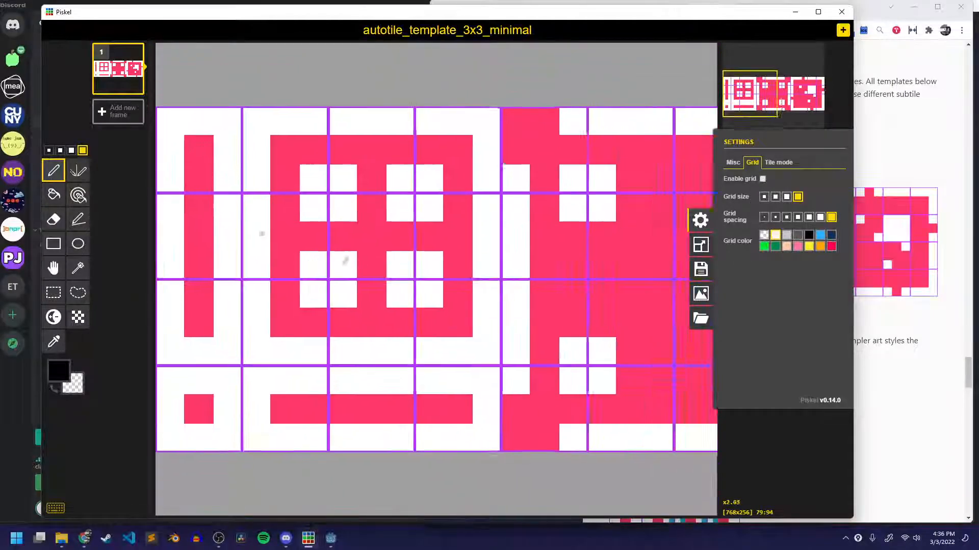
pyautogui.scroll(-1, 510, 286)
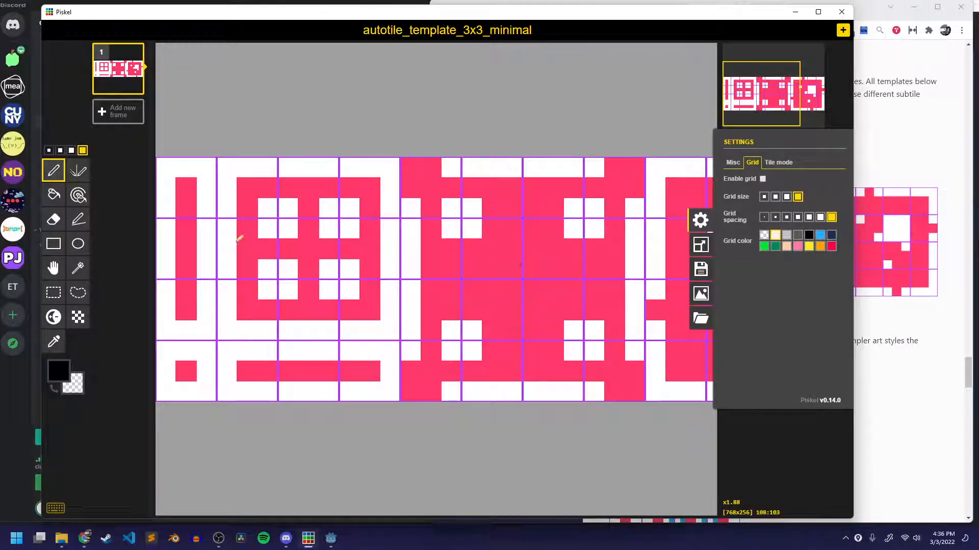
pyautogui.click(761, 180)
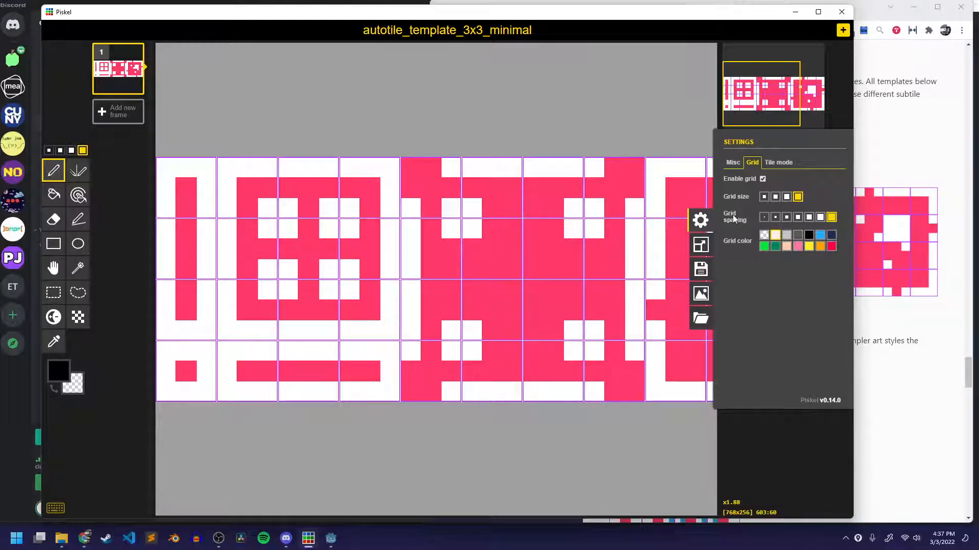
pyautogui.click(701, 245)
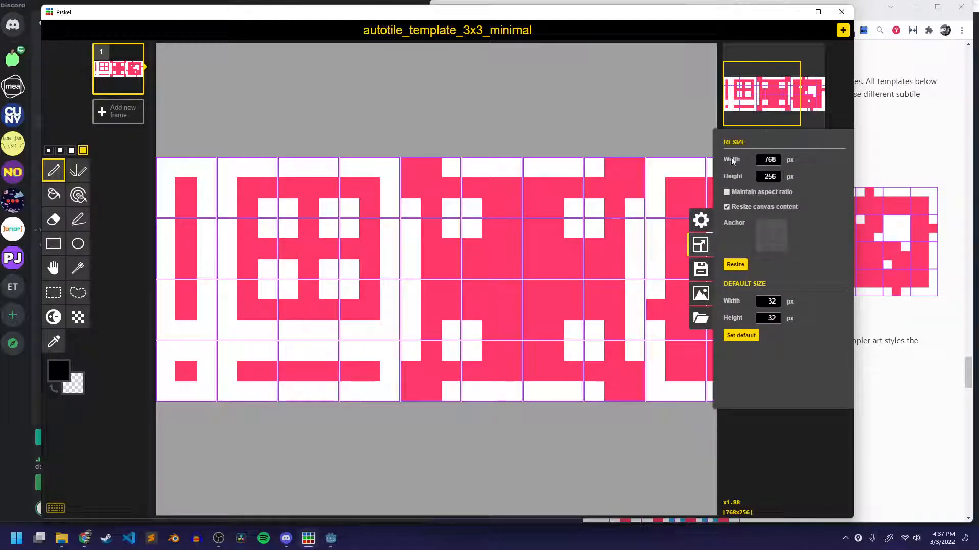
pyautogui.click(701, 220)
# Close the grid settings and add a new layer above the template layer.
pyautogui.scroll(2, 531, 268)
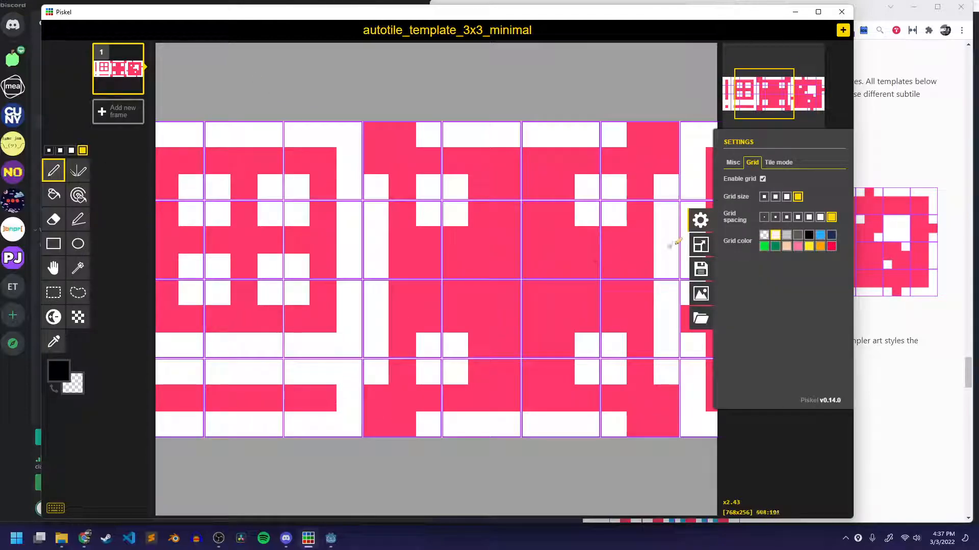
pyautogui.click(700, 220)
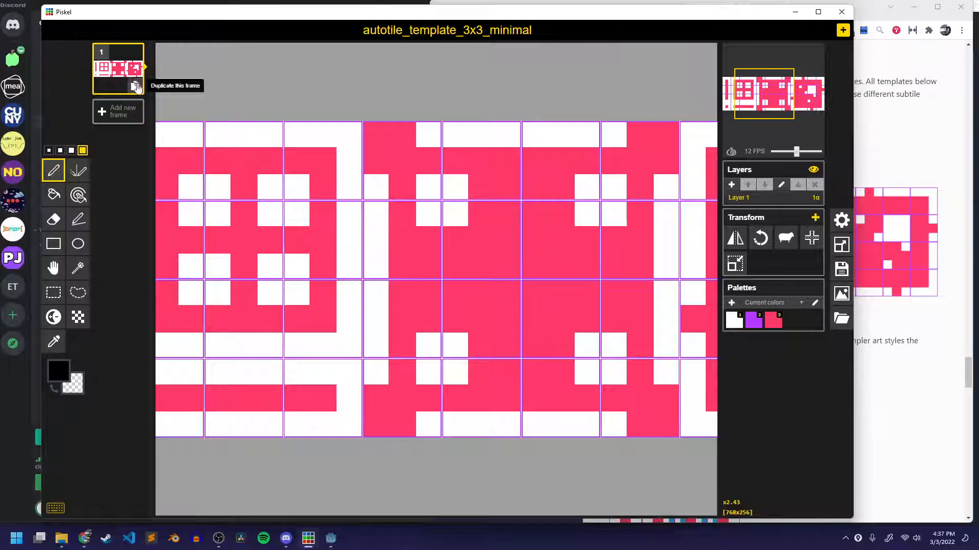
pyautogui.doubleClick(737, 190)
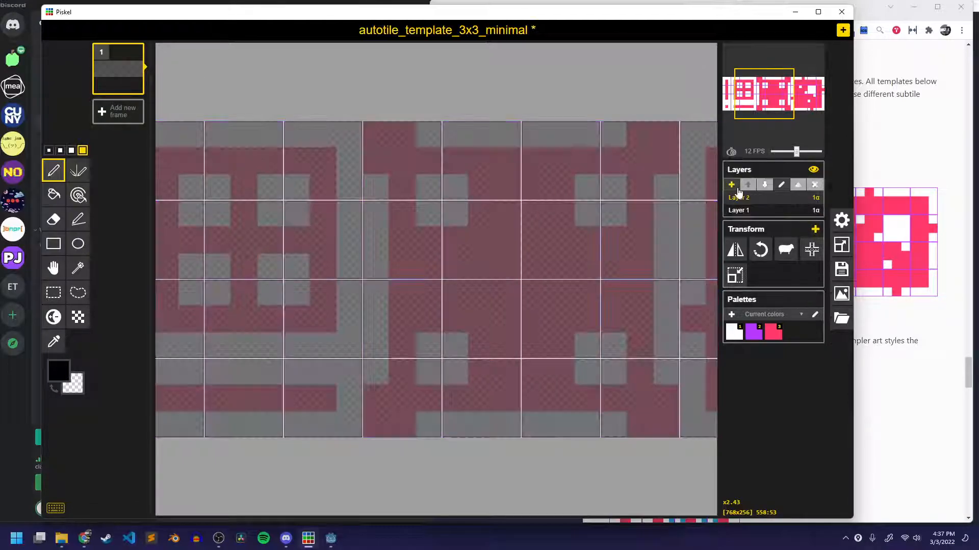
# Delete both empty layers above the template, keeping only Layer 1.
pyautogui.scroll(4, 403, 211)
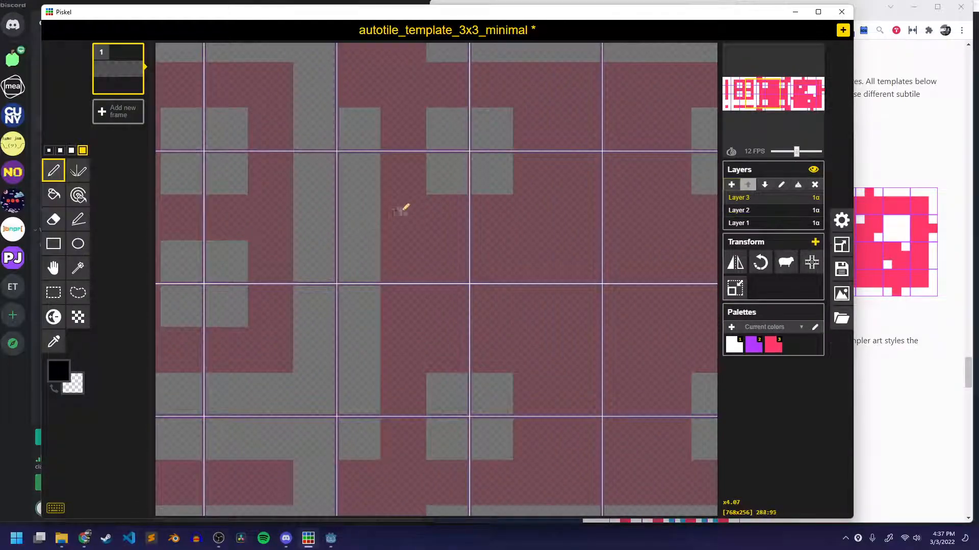
pyautogui.moveTo(320, 278); pyautogui.dragTo(670, 293, button='middle')
pyautogui.moveTo(422, 286); pyautogui.dragTo(468, 345, button='middle')
pyautogui.moveTo(267, 102)
pyautogui.mouseDown()
pyautogui.moveTo(262, 126)
pyautogui.moveTo(254, 70)
pyautogui.moveTo(191, 85)
pyautogui.mouseUp()
pyautogui.hotkey('ctrl', 'z')
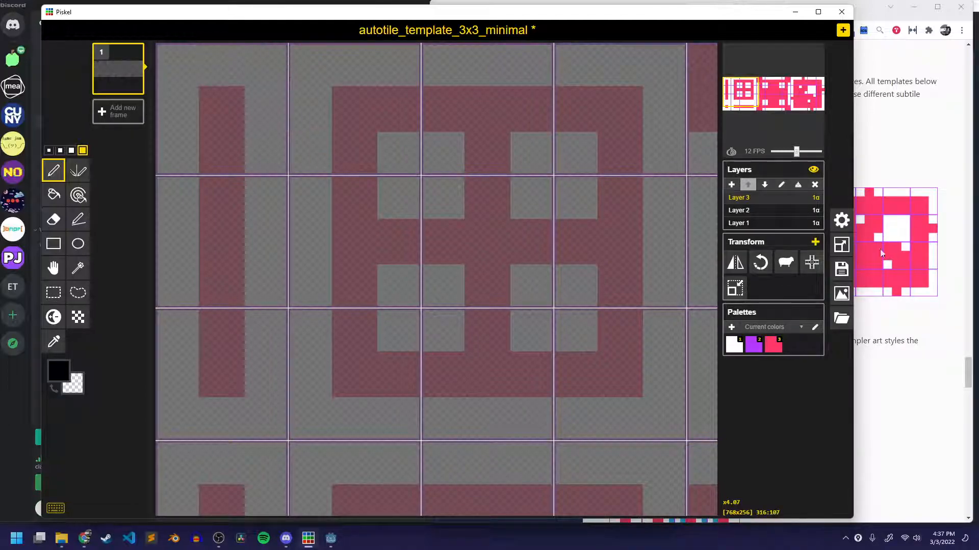
pyautogui.click(815, 186)
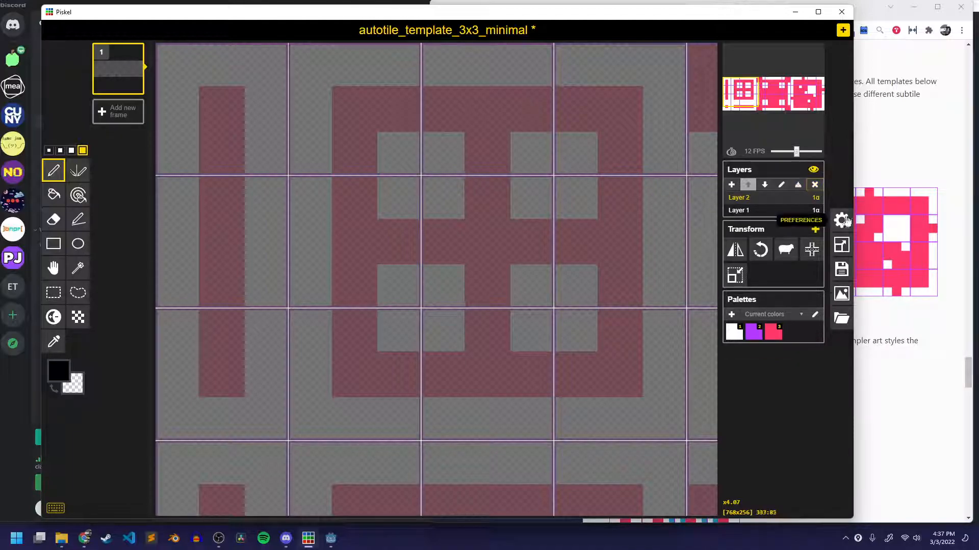
pyautogui.click(815, 186)
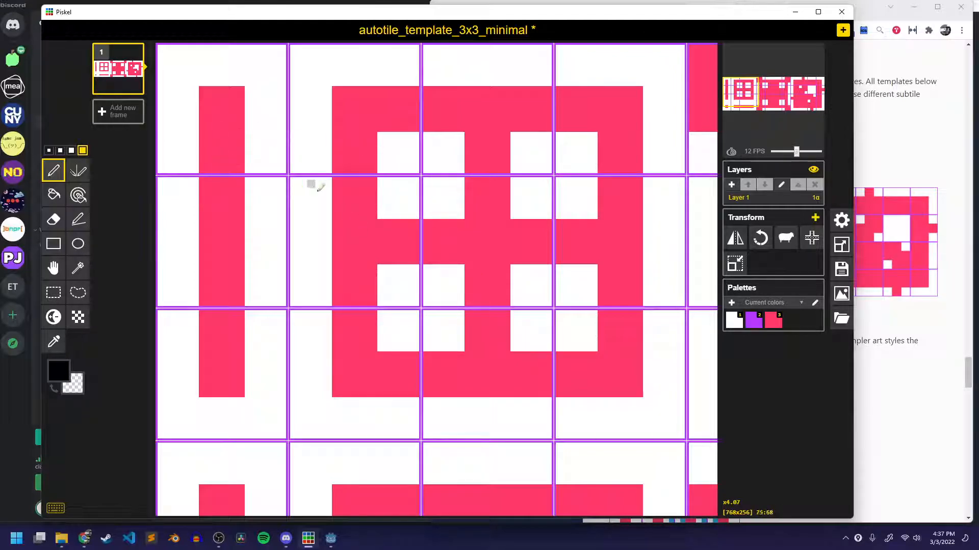
# Examine the template's tile groups and the purple dividing lines between tiles, both close up and as a whole.
pyautogui.scroll(-2, 542, 244)
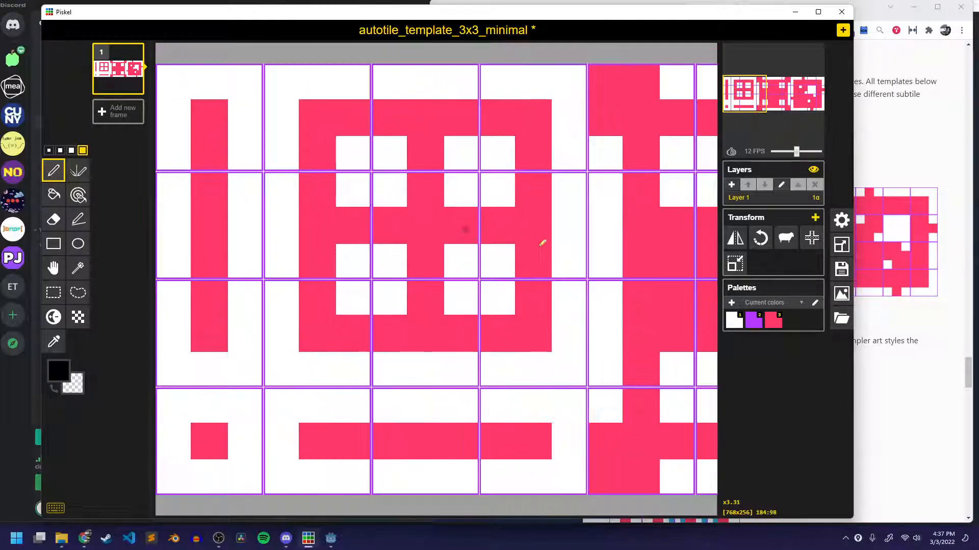
pyautogui.scroll(-6, 542, 244)
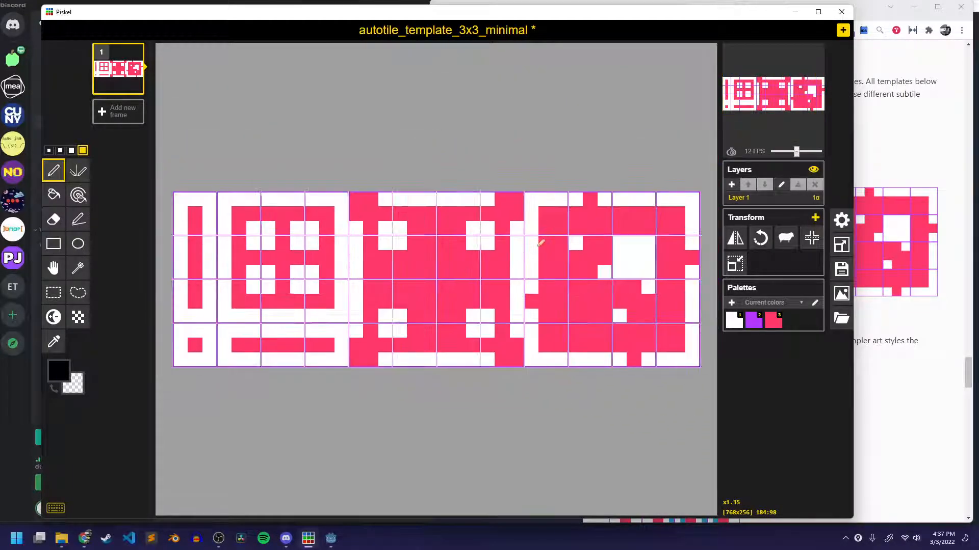
pyautogui.scroll(8, 492, 276)
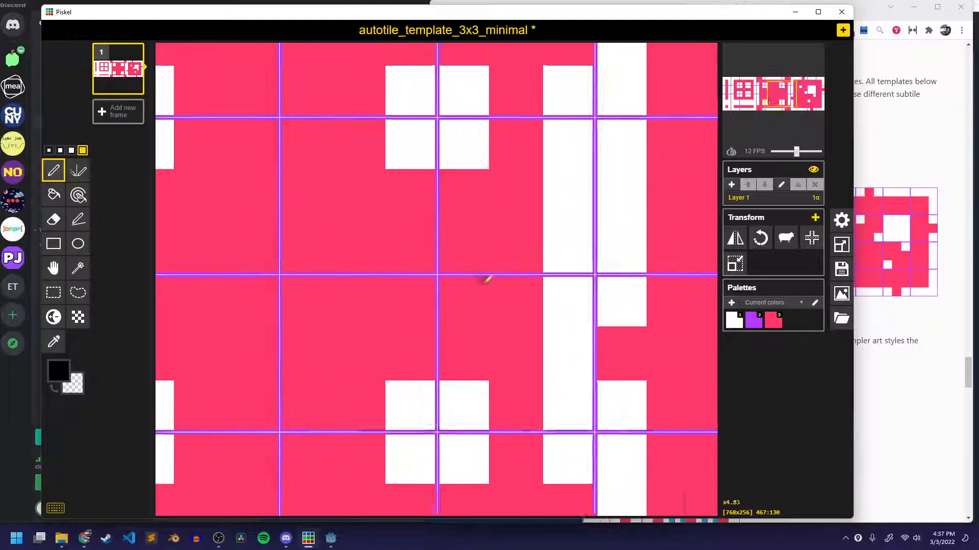
pyautogui.scroll(4, 488, 278)
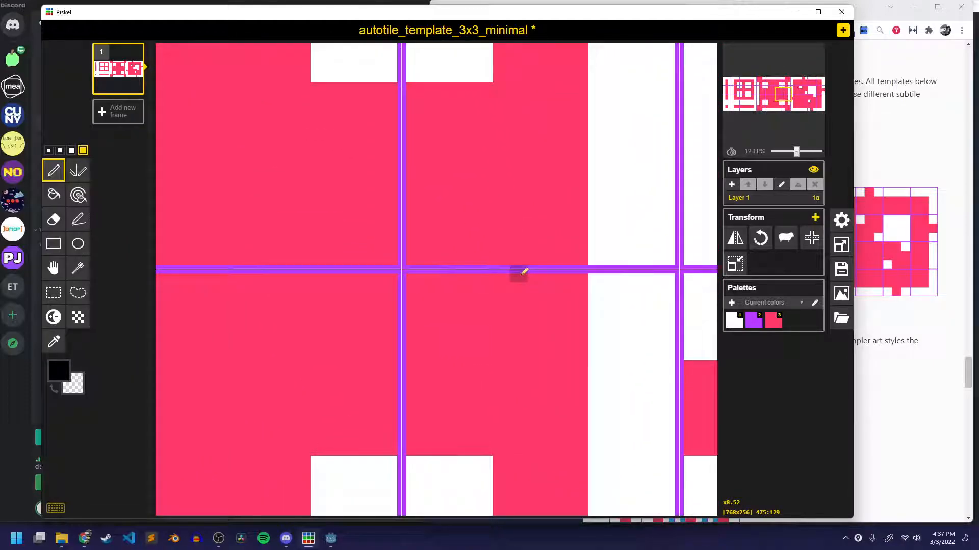
pyautogui.moveTo(446, 239)
pyautogui.mouseDown(button='middle')
pyautogui.moveTo(721, 237)
pyautogui.moveTo(528, 257)
pyautogui.moveTo(519, 274)
pyautogui.mouseUp(button='middle')
pyautogui.scroll(-1, 468, 328)
pyautogui.scroll(-4, 452, 334)
pyautogui.moveTo(419, 346)
pyautogui.mouseDown(button='middle')
pyautogui.moveTo(678, 287)
pyautogui.moveTo(396, 348)
pyautogui.moveTo(698, 363)
pyautogui.mouseUp(button='middle')
pyautogui.scroll(-1, 296, 343)
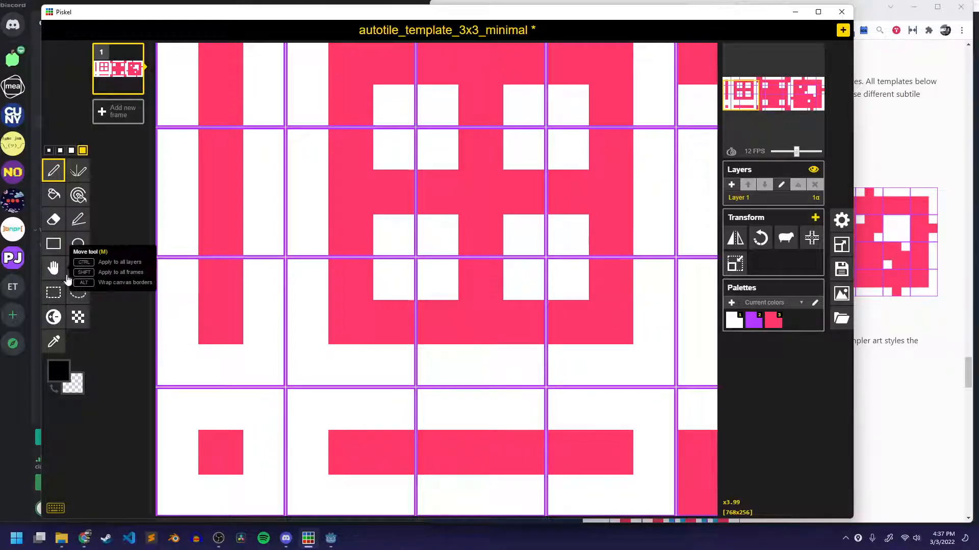
pyautogui.scroll(-2, 402, 282)
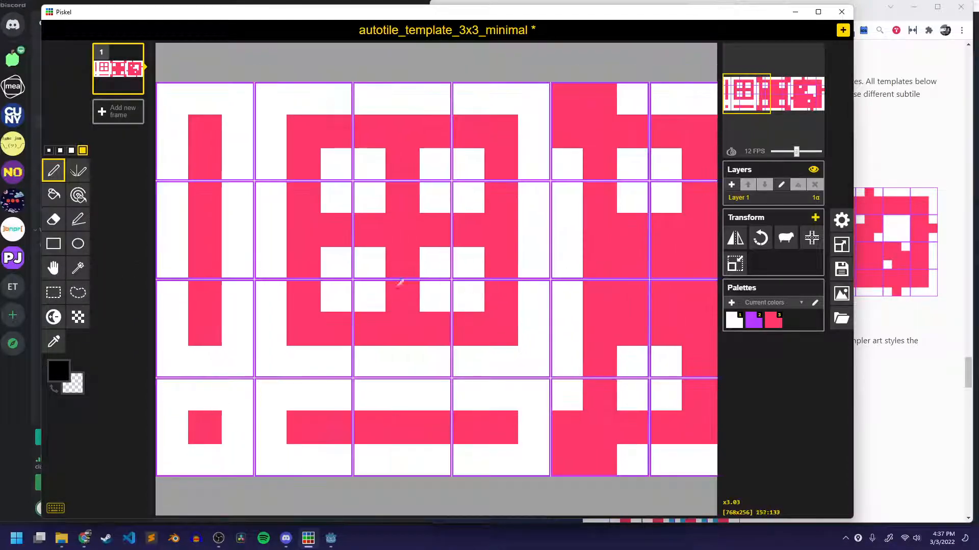
pyautogui.scroll(-8, 401, 285)
pyautogui.scroll(7, 393, 281)
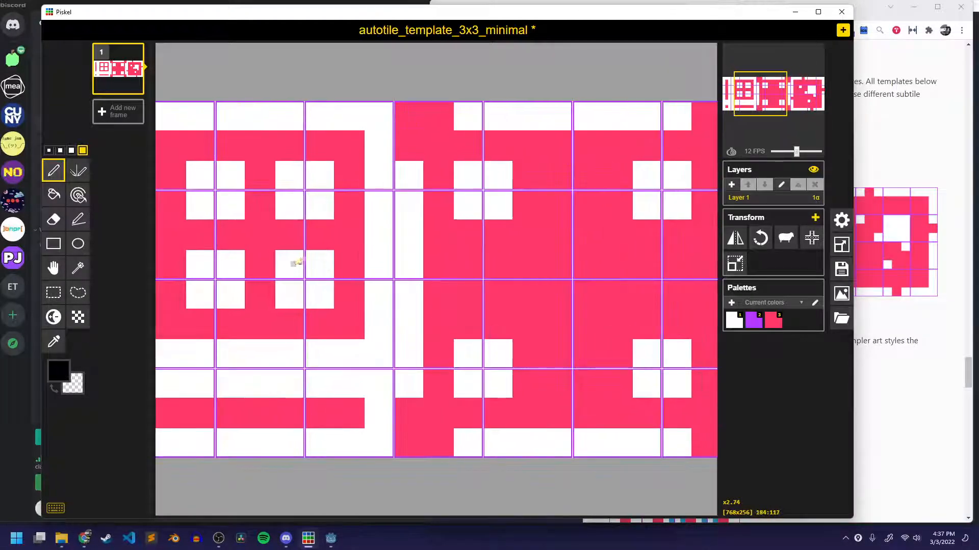
pyautogui.moveTo(296, 262); pyautogui.dragTo(414, 263, button='middle')
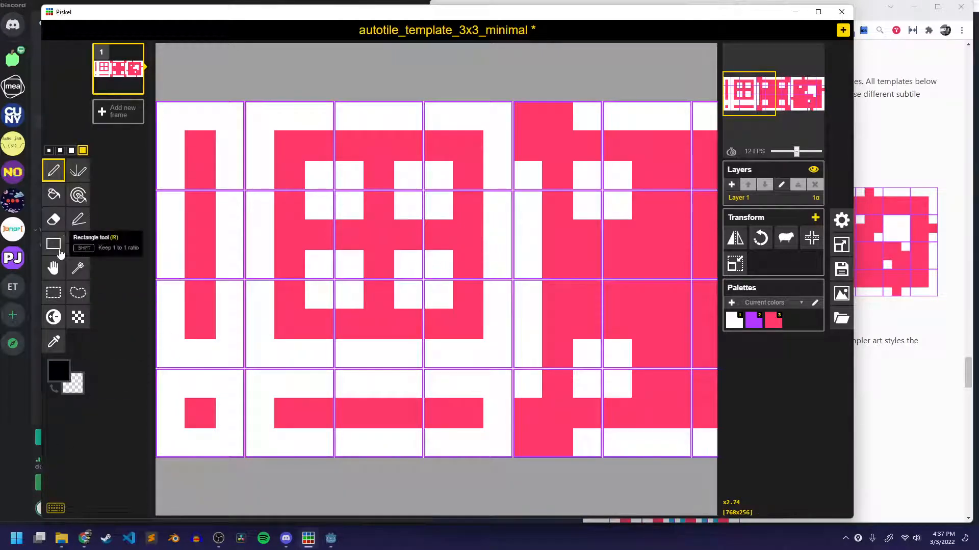
# Choose the tool that paints all pixels of the same color and turn off the grid overlay.
pyautogui.click(79, 198)
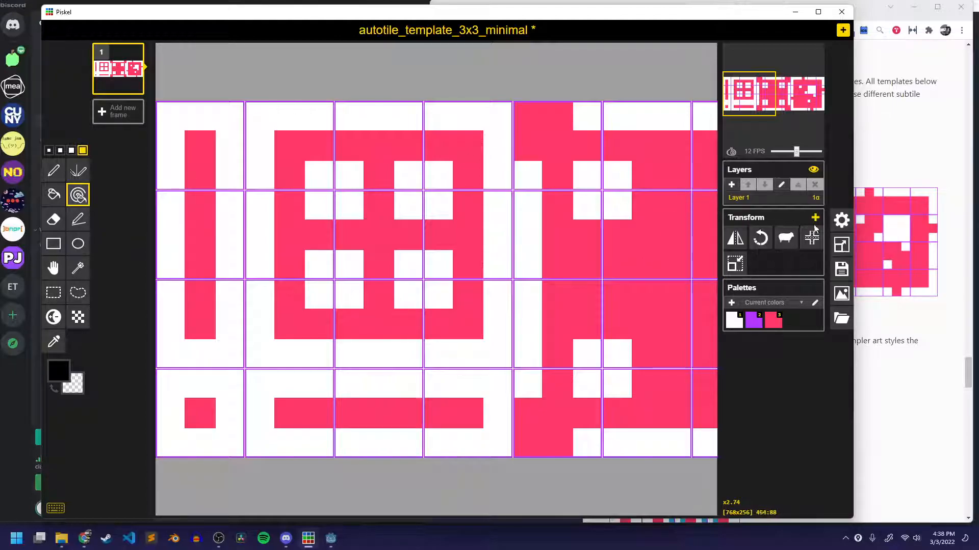
pyautogui.click(841, 221)
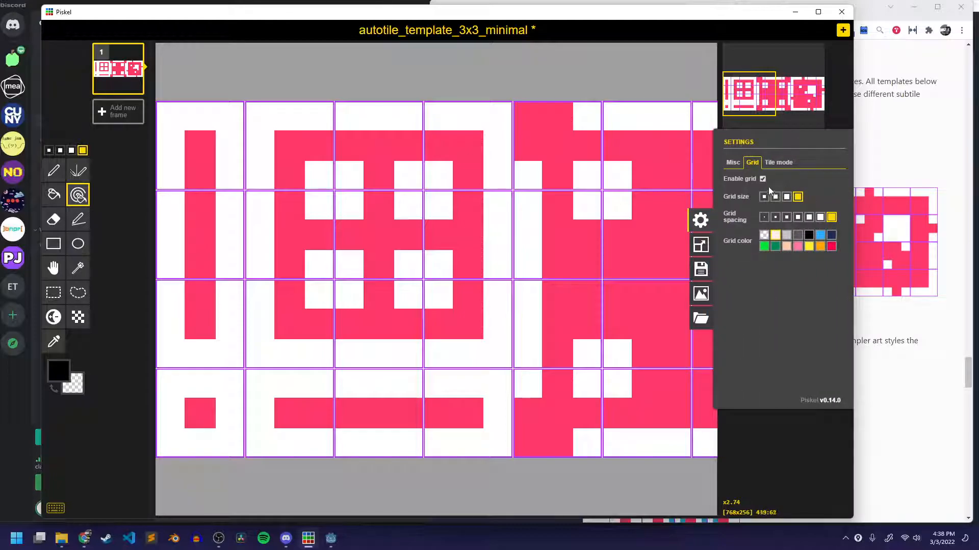
pyautogui.click(701, 220)
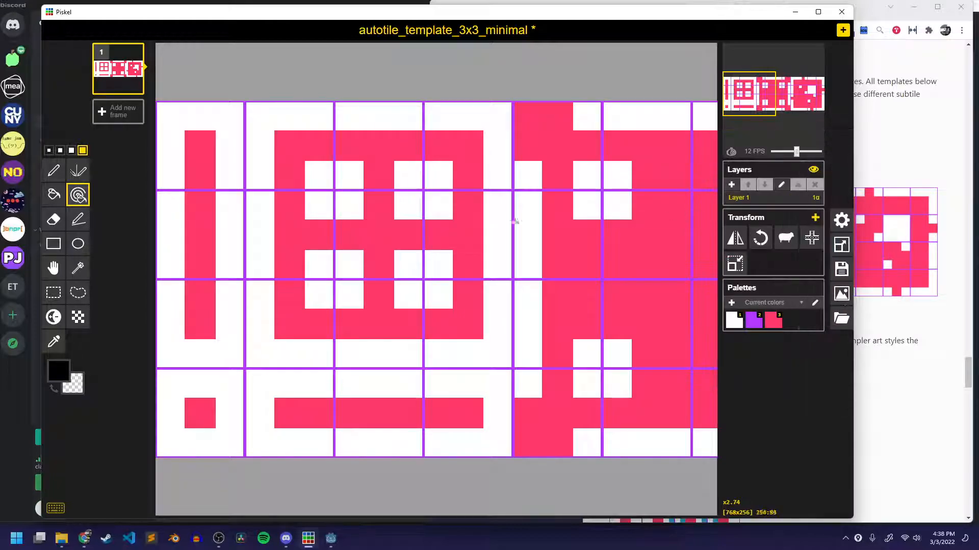
# Recolor every pink pixel of the template light green (#79e878).
pyautogui.scroll(2, 236, 237)
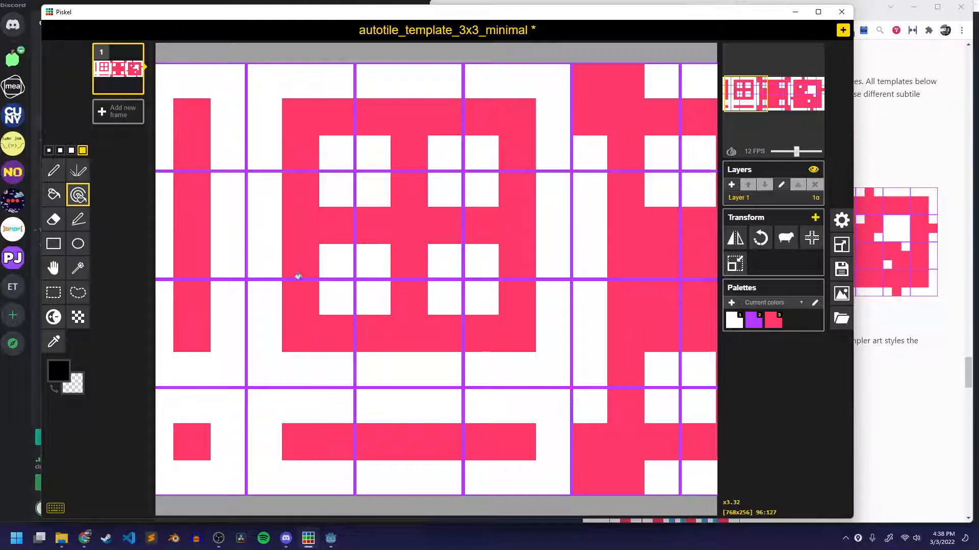
pyautogui.moveTo(359, 286); pyautogui.dragTo(402, 284, button='middle')
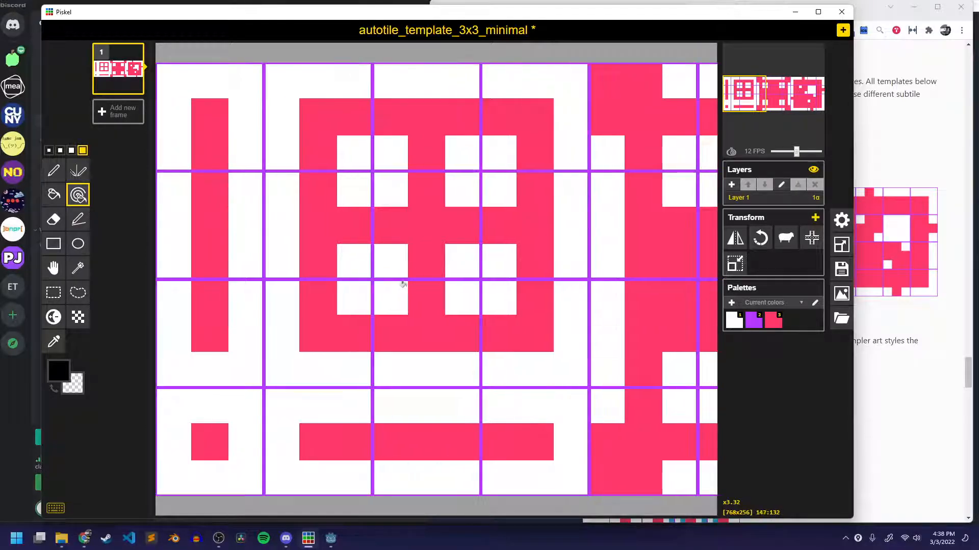
pyautogui.scroll(1, 354, 263)
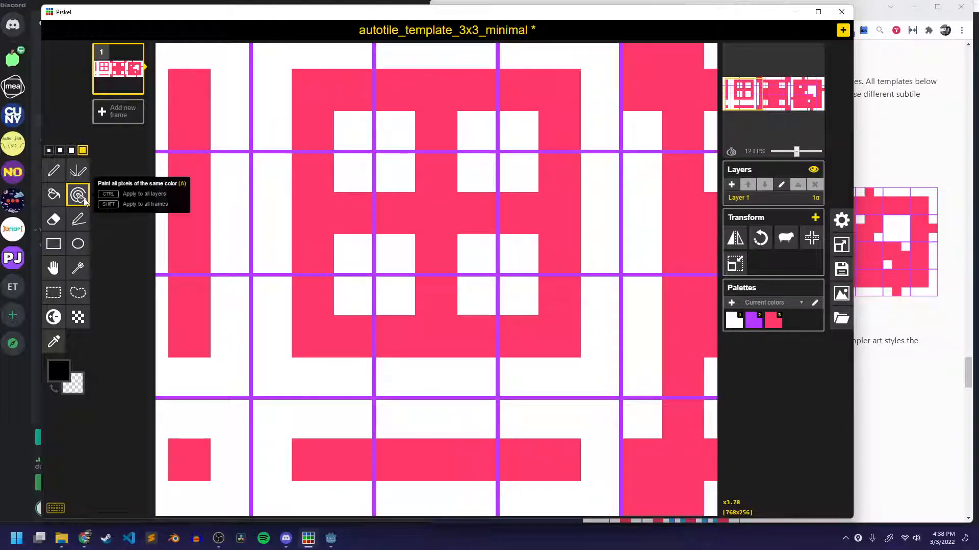
pyautogui.click(59, 371)
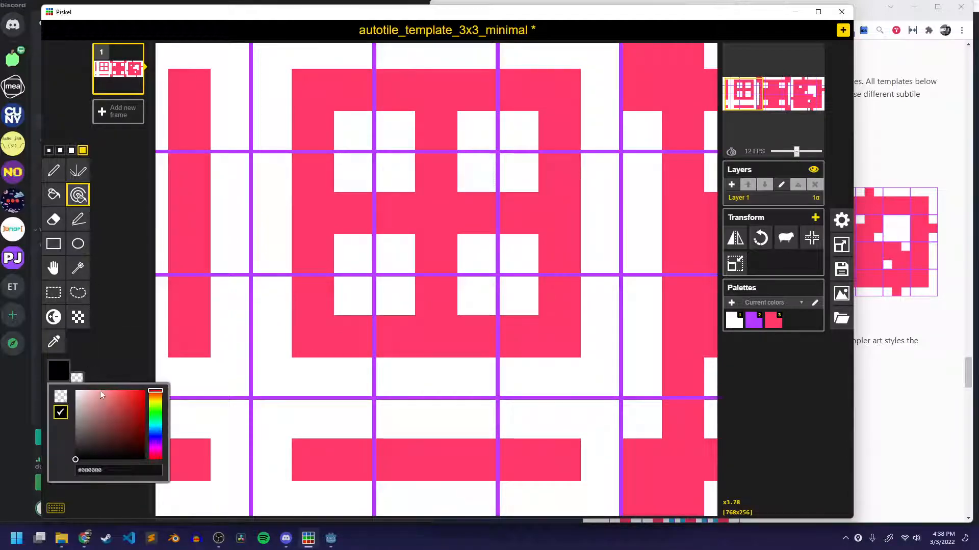
pyautogui.moveTo(155, 392); pyautogui.dragTo(163, 413)
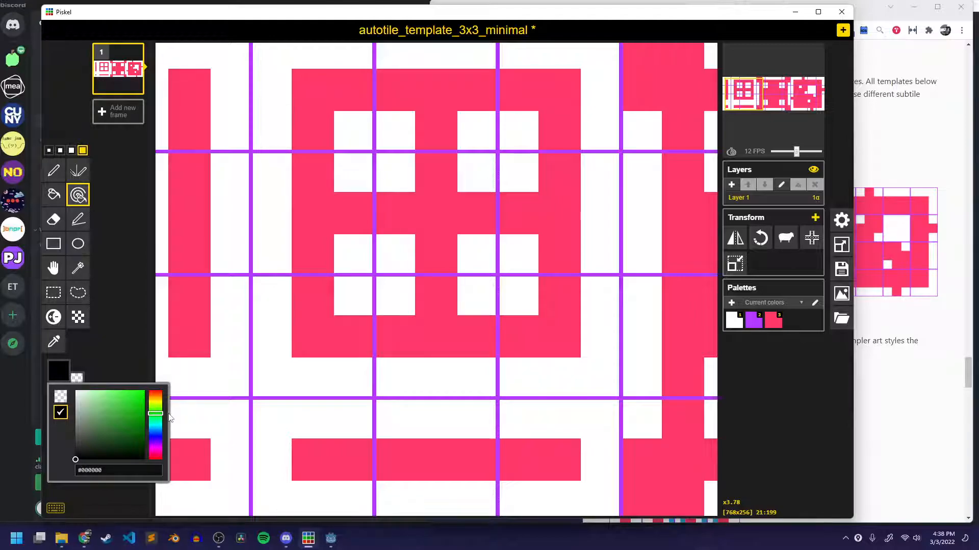
pyautogui.moveTo(108, 404)
pyautogui.mouseDown()
pyautogui.moveTo(118, 400)
pyautogui.moveTo(109, 397)
pyautogui.mouseUp()
pyautogui.click(120, 369)
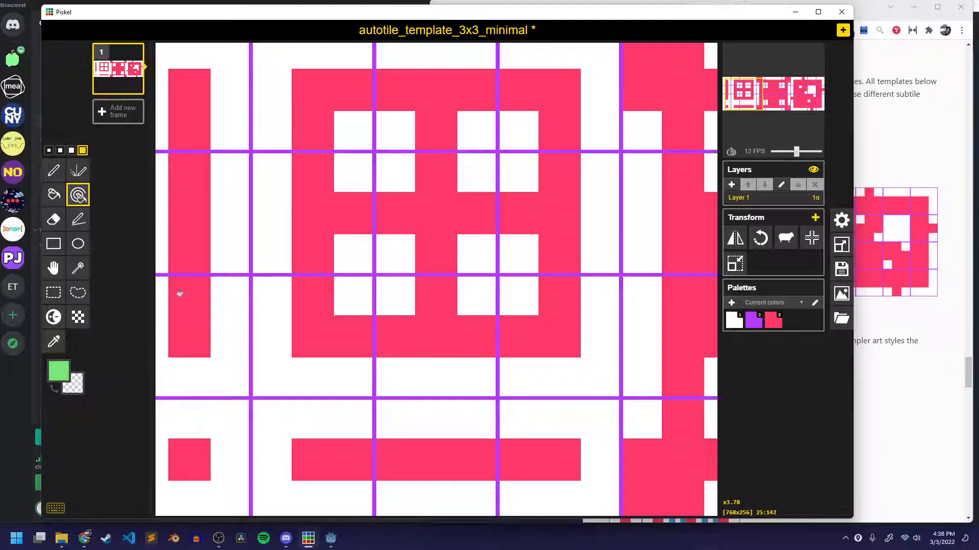
pyautogui.click(193, 203)
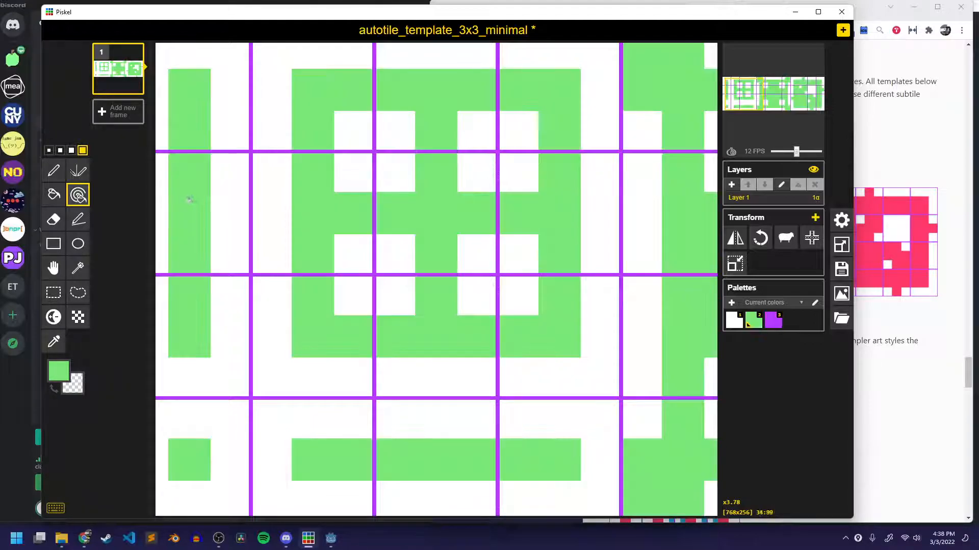
# Recolor every white pixel of the template light blue (#87d0db).
pyautogui.scroll(-3, 267, 303)
pyautogui.scroll(-3, 267, 302)
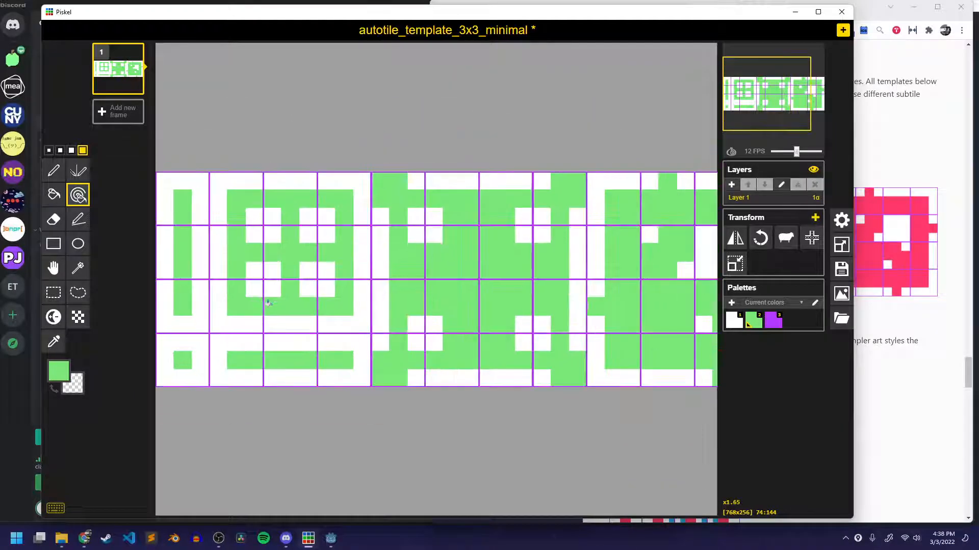
pyautogui.scroll(2, 268, 302)
pyautogui.scroll(4, 268, 303)
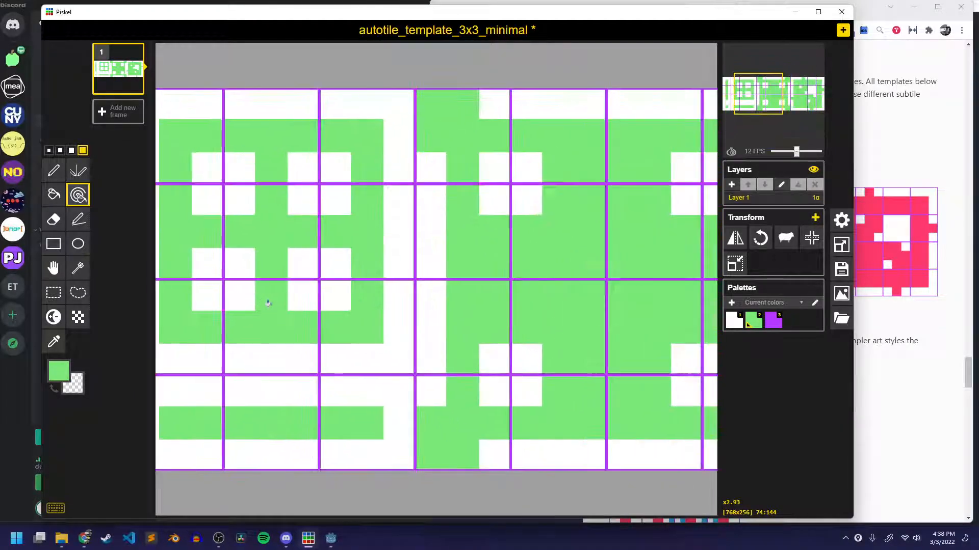
pyautogui.scroll(1, 377, 284)
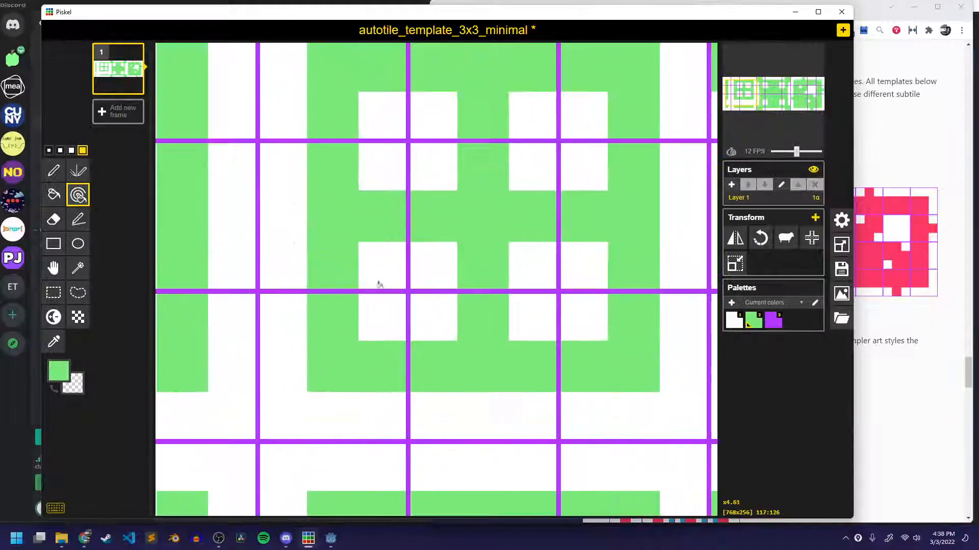
pyautogui.click(59, 371)
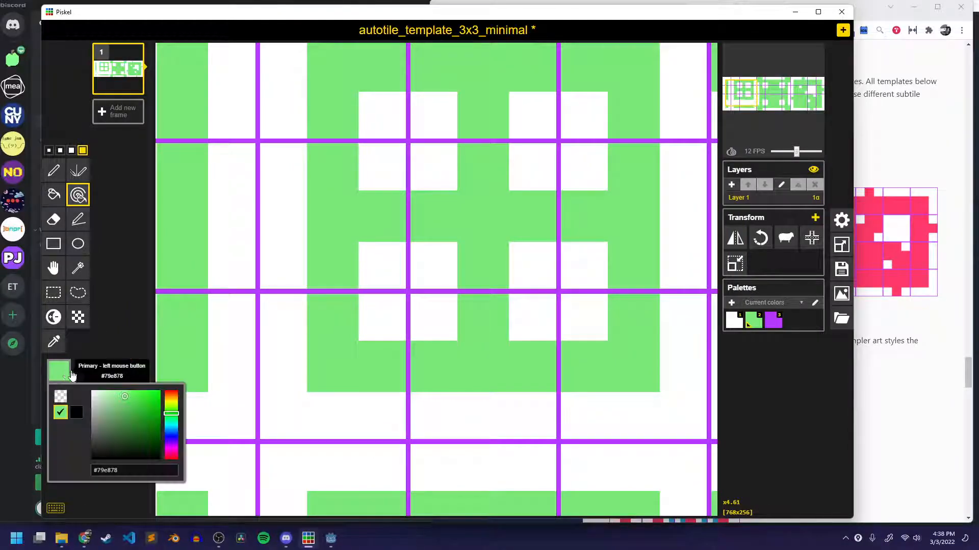
pyautogui.moveTo(171, 411); pyautogui.dragTo(174, 430)
pyautogui.moveTo(122, 398)
pyautogui.mouseDown()
pyautogui.moveTo(108, 403)
pyautogui.moveTo(118, 400)
pyautogui.mouseUp()
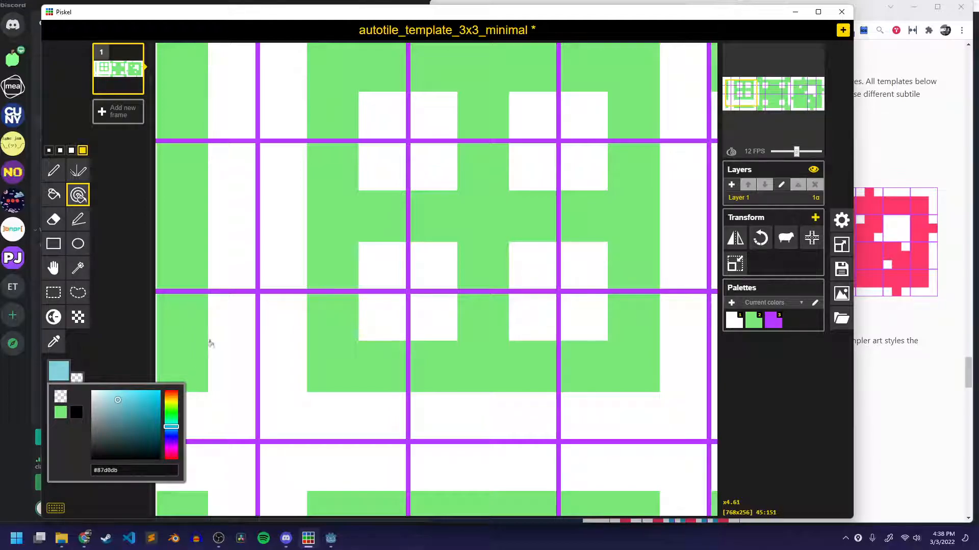
pyautogui.click(234, 330)
# Examine how the green shapes and blue borders fit together within and across the recolored template's tiles.
pyautogui.scroll(-3, 357, 346)
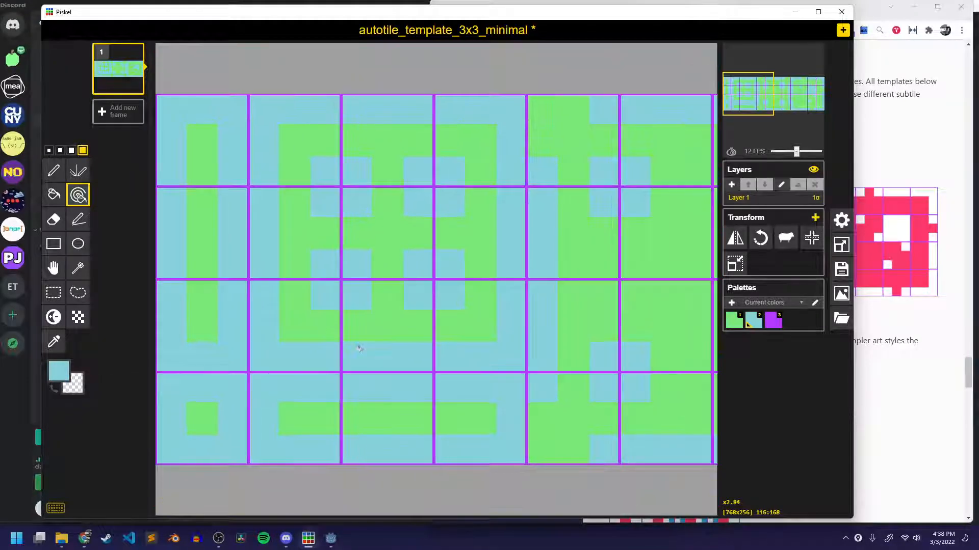
pyautogui.scroll(-2, 359, 348)
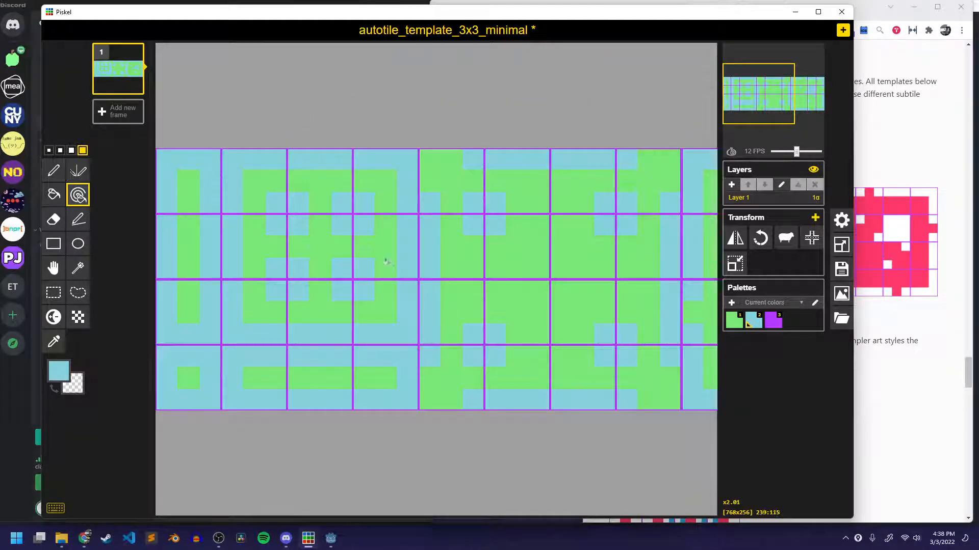
pyautogui.scroll(3, 387, 262)
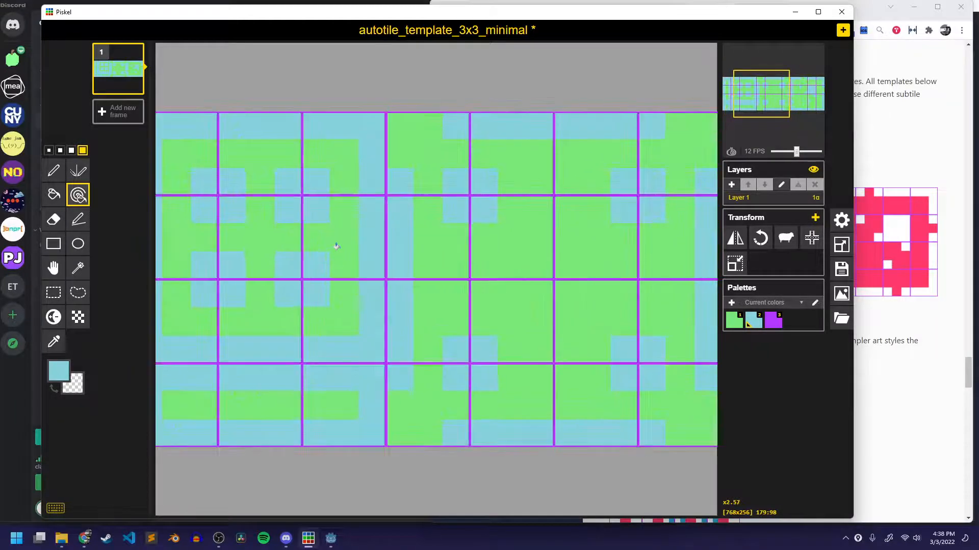
pyautogui.scroll(6, 337, 247)
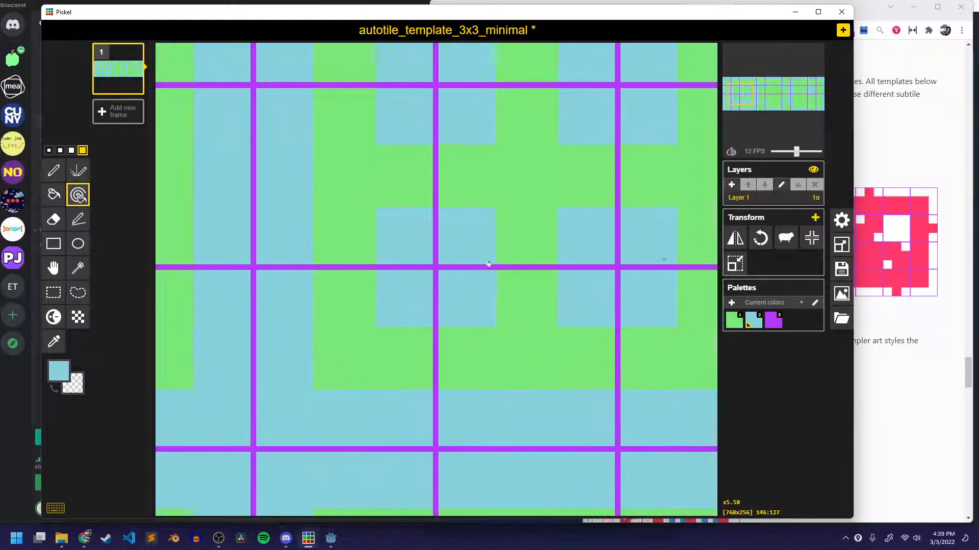
pyautogui.moveTo(487, 264); pyautogui.dragTo(577, 265, button='middle')
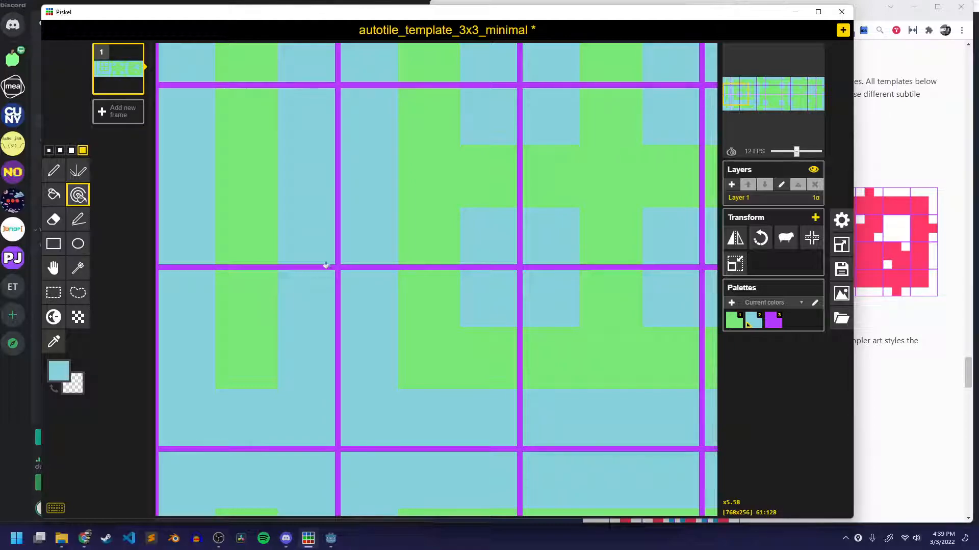
pyautogui.scroll(-4, 327, 265)
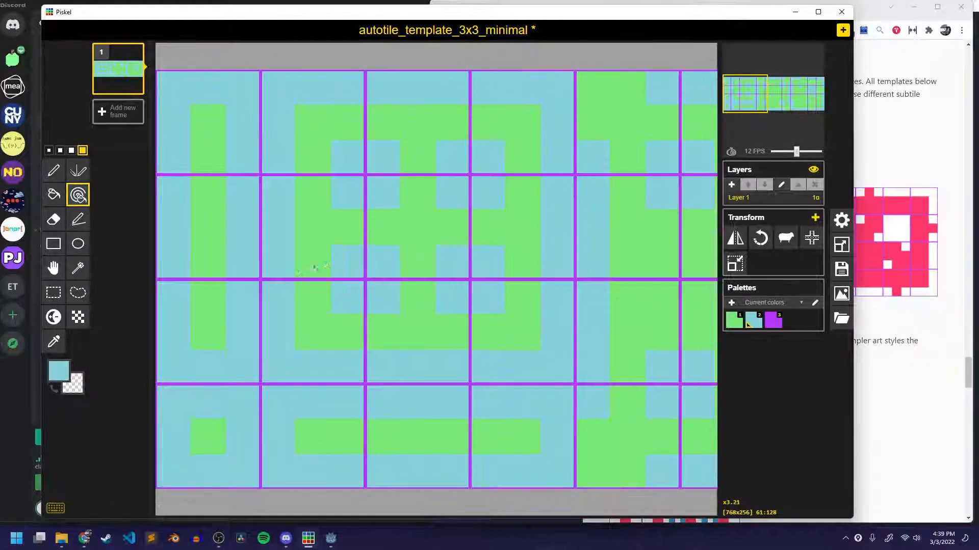
pyautogui.scroll(1, 216, 281)
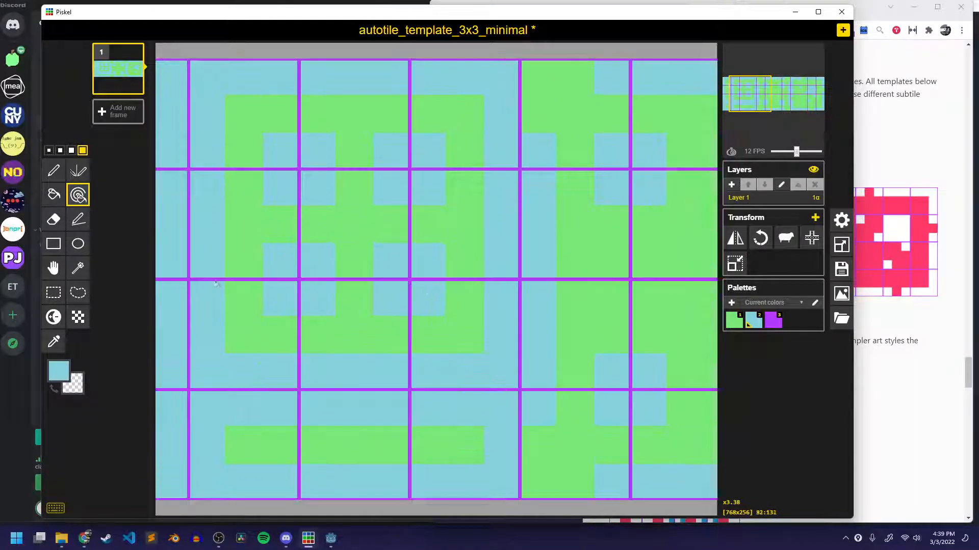
pyautogui.scroll(1, 265, 278)
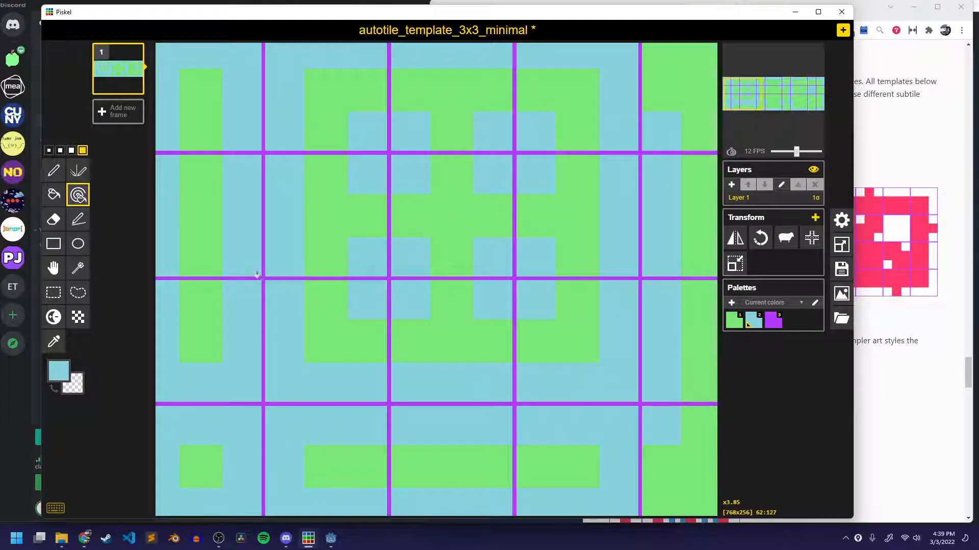
# Recolor every purple grid line of the template light blue.
pyautogui.click(259, 275)
pyautogui.scroll(3, 280, 273)
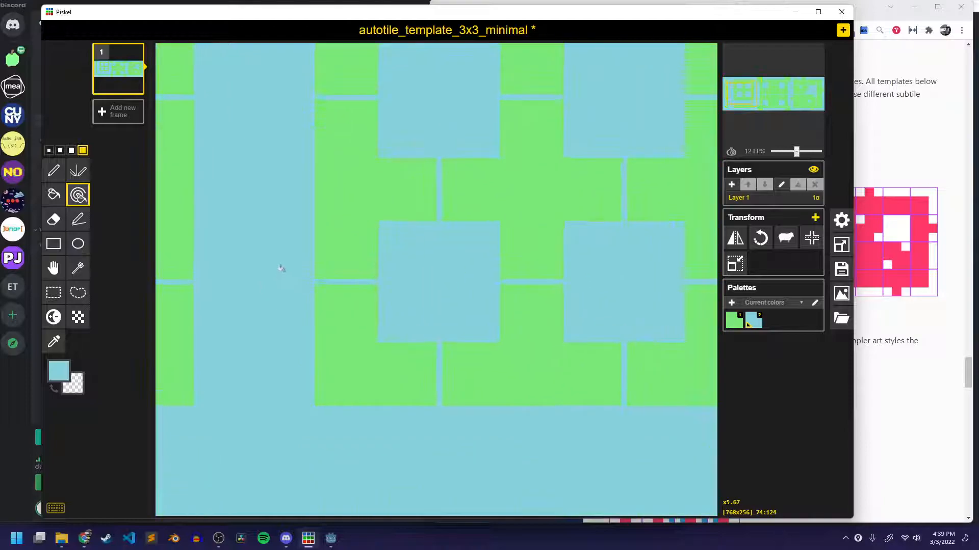
pyautogui.scroll(-3, 452, 273)
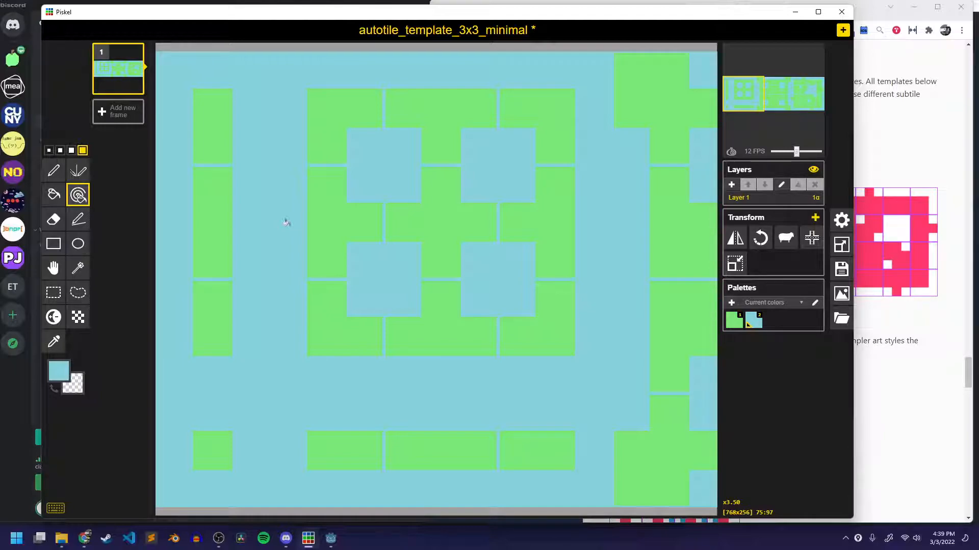
pyautogui.scroll(-5, 287, 224)
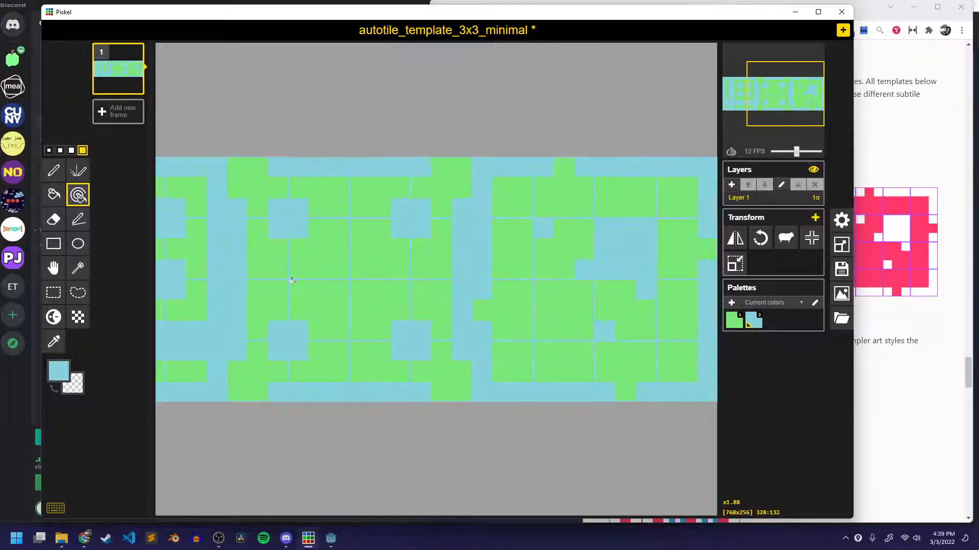
pyautogui.scroll(1, 291, 280)
pyautogui.scroll(2, 477, 289)
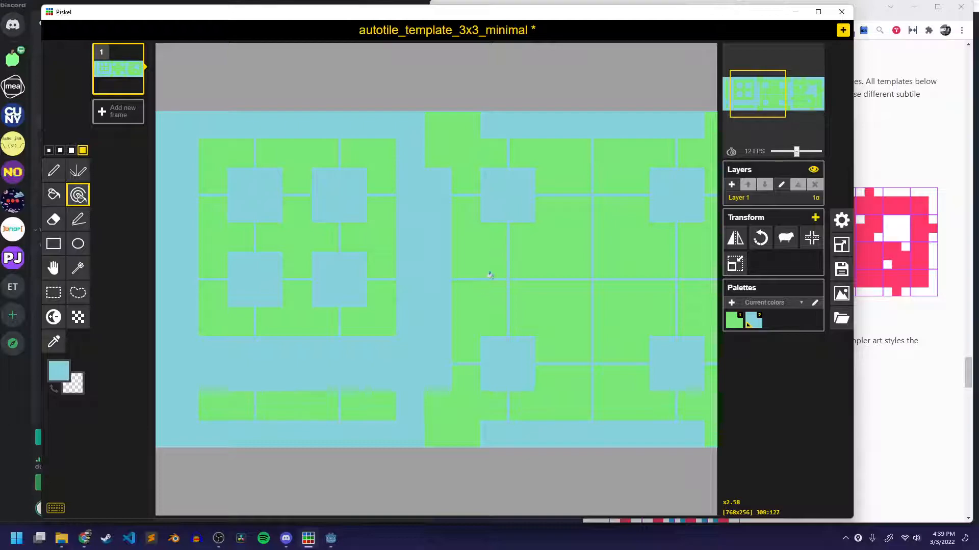
pyautogui.scroll(1, 489, 275)
pyautogui.scroll(1, 412, 272)
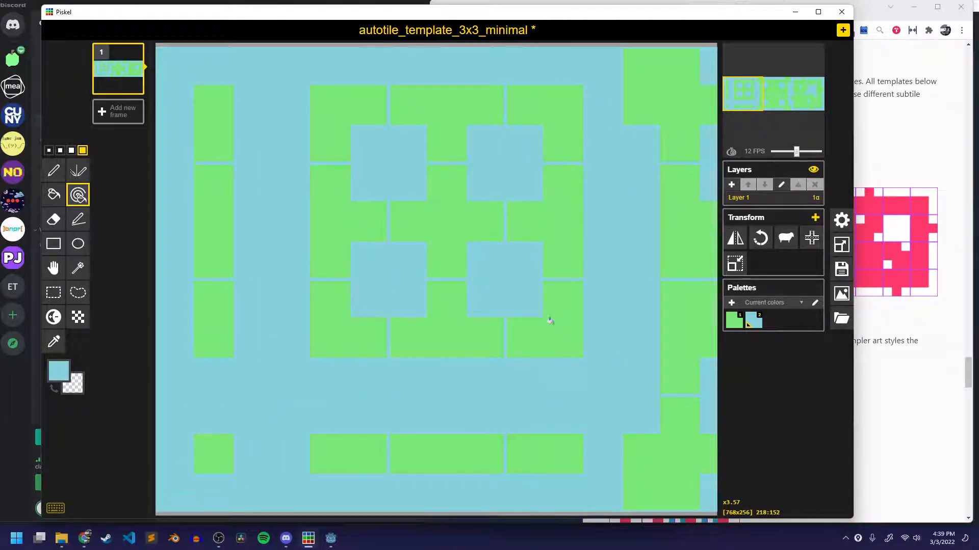
# Choose a dark green and outline the tall, narrow green strip of the template with the Pen tool.
pyautogui.scroll(1, 550, 321)
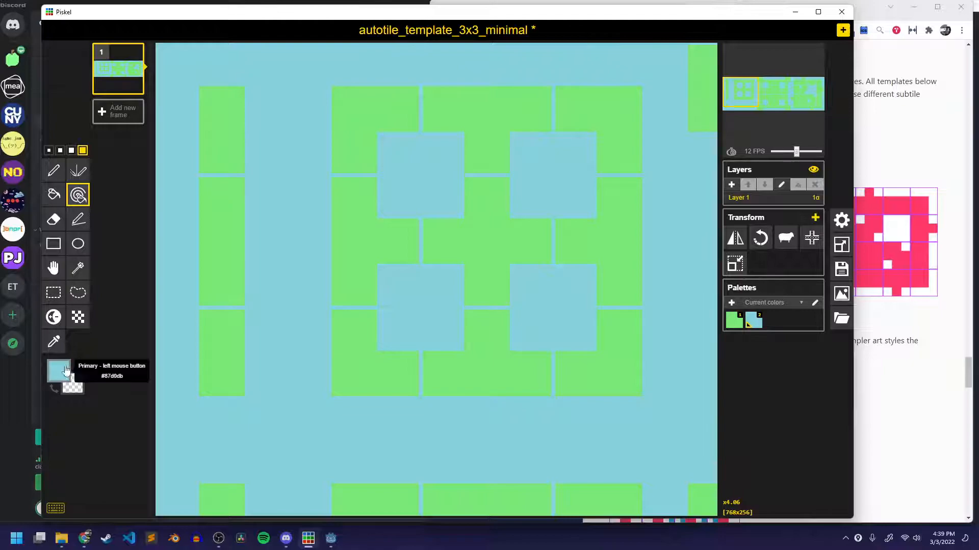
pyautogui.click(59, 371)
pyautogui.moveTo(170, 420); pyautogui.dragTo(122, 396)
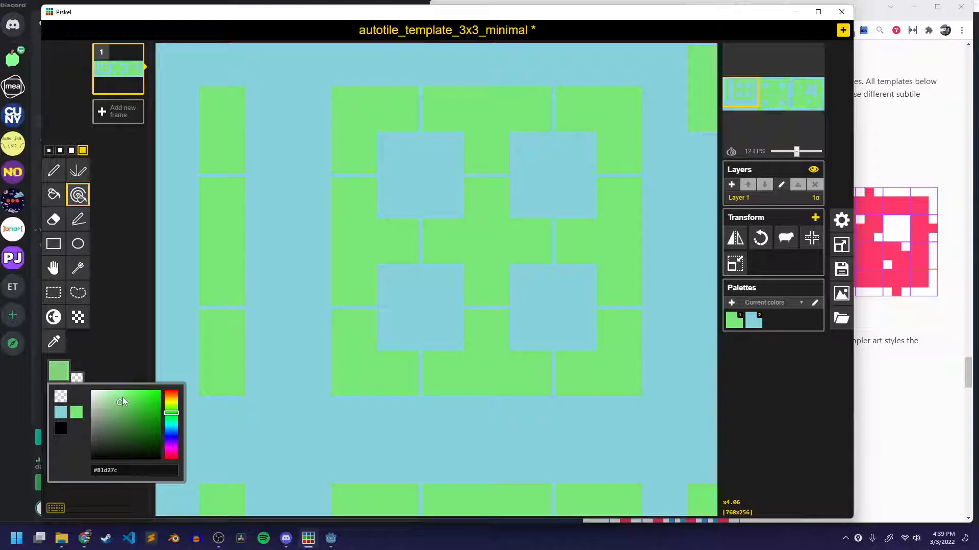
pyautogui.click(125, 424)
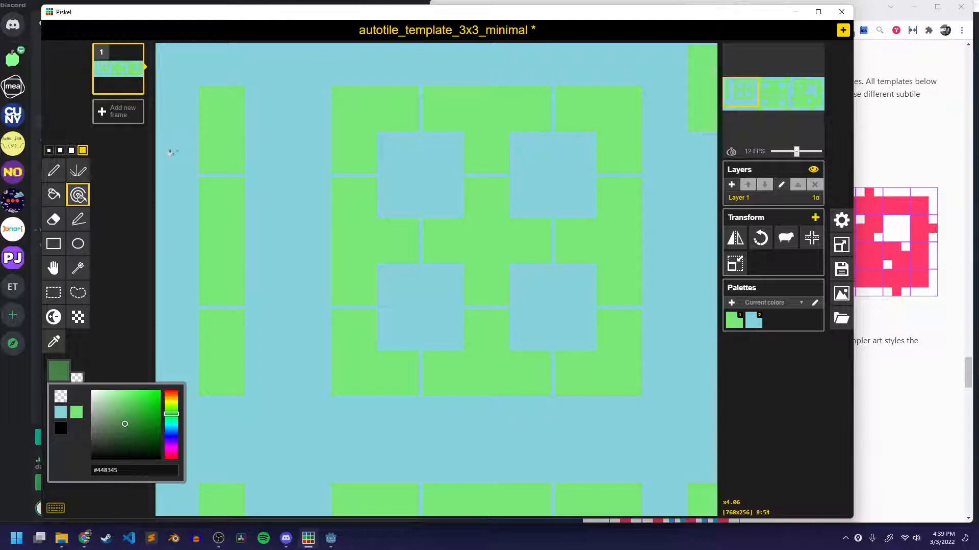
pyautogui.press('p')
pyautogui.click(126, 430)
pyautogui.click(117, 347)
pyautogui.moveTo(243, 173)
pyautogui.mouseDown()
pyautogui.moveTo(243, 83)
pyautogui.moveTo(205, 83)
pyautogui.moveTo(195, 101)
pyautogui.moveTo(200, 168)
pyautogui.moveTo(204, 114)
pyautogui.moveTo(198, 337)
pyautogui.moveTo(202, 386)
pyautogui.moveTo(222, 400)
pyautogui.moveTo(246, 390)
pyautogui.moveTo(250, 189)
pyautogui.mouseUp()
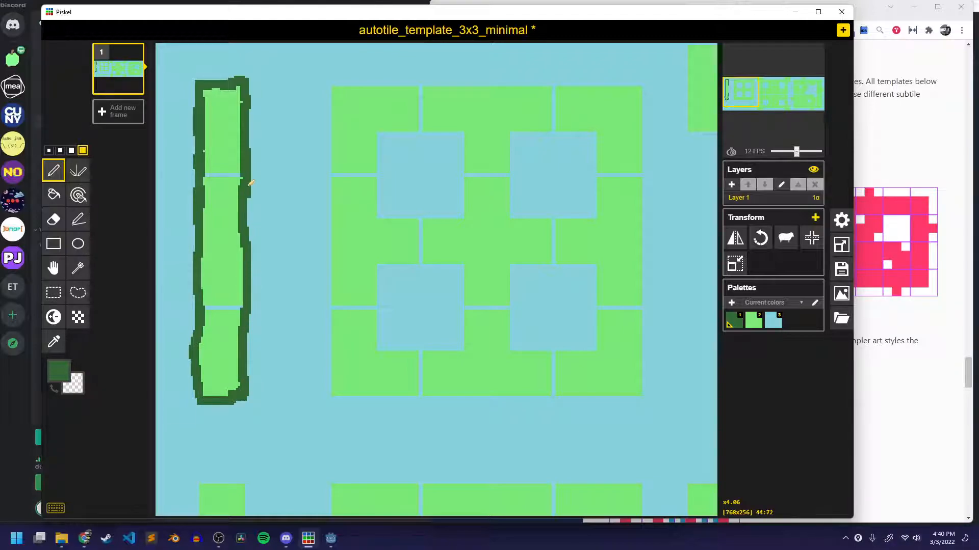
pyautogui.moveTo(233, 85)
pyautogui.mouseDown()
pyautogui.moveTo(238, 105)
pyautogui.moveTo(217, 102)
pyautogui.moveTo(204, 69)
pyautogui.moveTo(239, 71)
pyautogui.moveTo(205, 71)
pyautogui.mouseUp()
pyautogui.hotkey('ctrl', 'z')
pyautogui.hotkey('ctrl', 'z')
# Paint over the blue lines crossing the tall strip's interior with light green.
pyautogui.press('2')
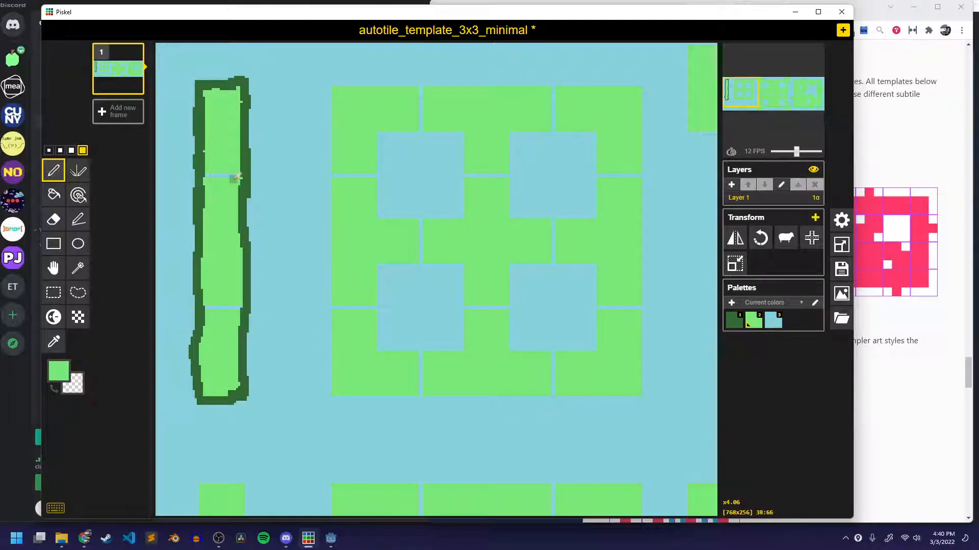
pyautogui.click(236, 173)
pyautogui.moveTo(228, 174); pyautogui.dragTo(215, 172)
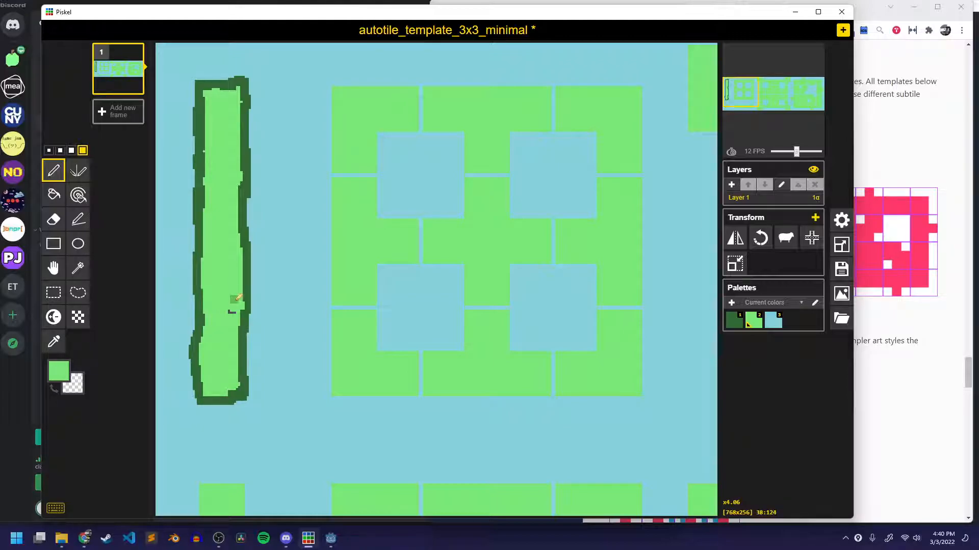
pyautogui.scroll(-1, 224, 275)
pyautogui.scroll(-1, 271, 234)
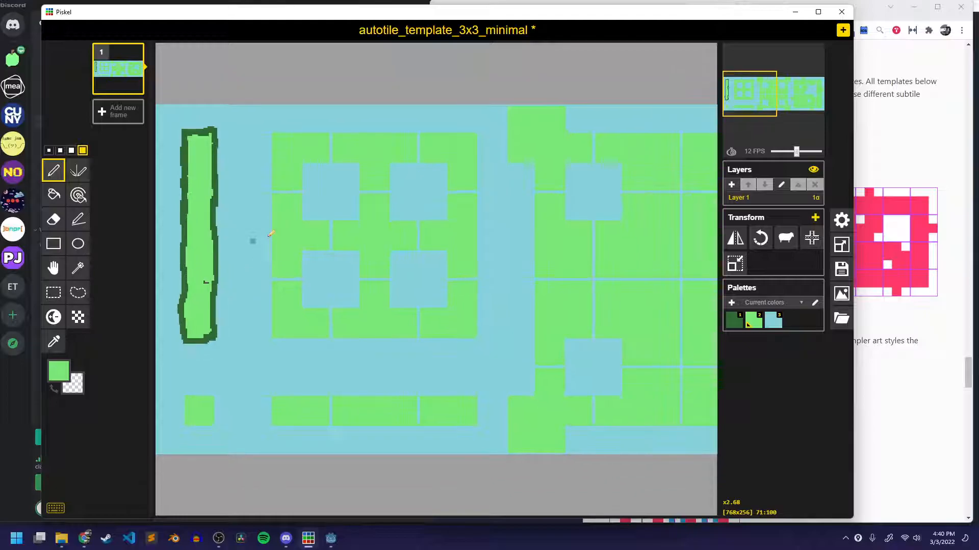
# Outline the small, isolated green square below the tall strip in dark green.
pyautogui.scroll(4, 270, 234)
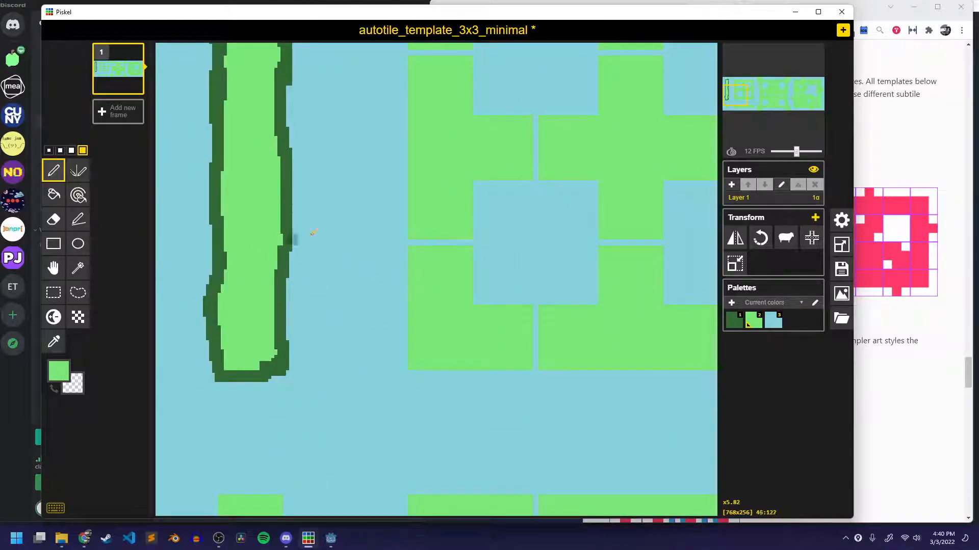
pyautogui.scroll(-4, 301, 235)
pyautogui.scroll(2, 264, 273)
pyautogui.scroll(3, 461, 247)
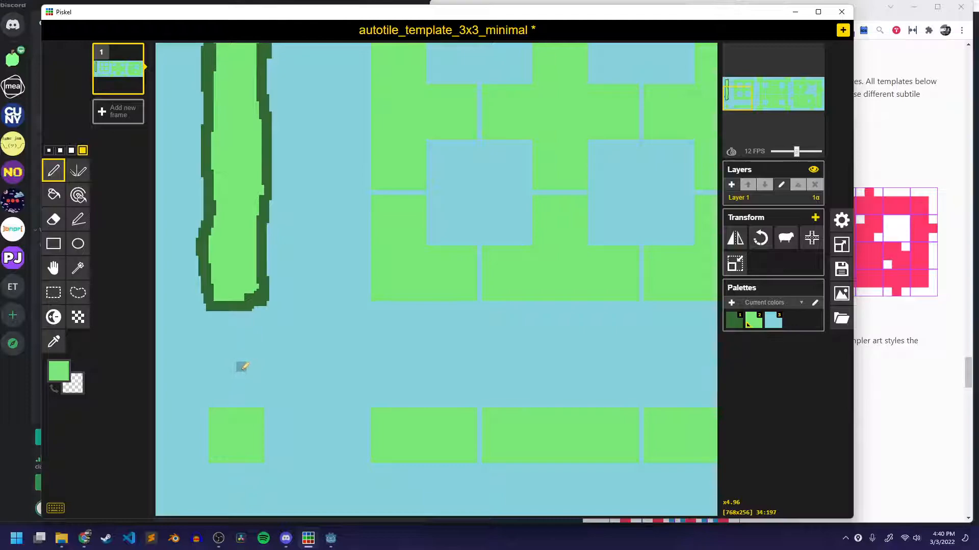
pyautogui.press('1')
pyautogui.moveTo(248, 407)
pyautogui.mouseDown()
pyautogui.moveTo(210, 401)
pyautogui.moveTo(207, 459)
pyautogui.moveTo(263, 460)
pyautogui.moveTo(263, 413)
pyautogui.moveTo(249, 400)
pyautogui.mouseUp()
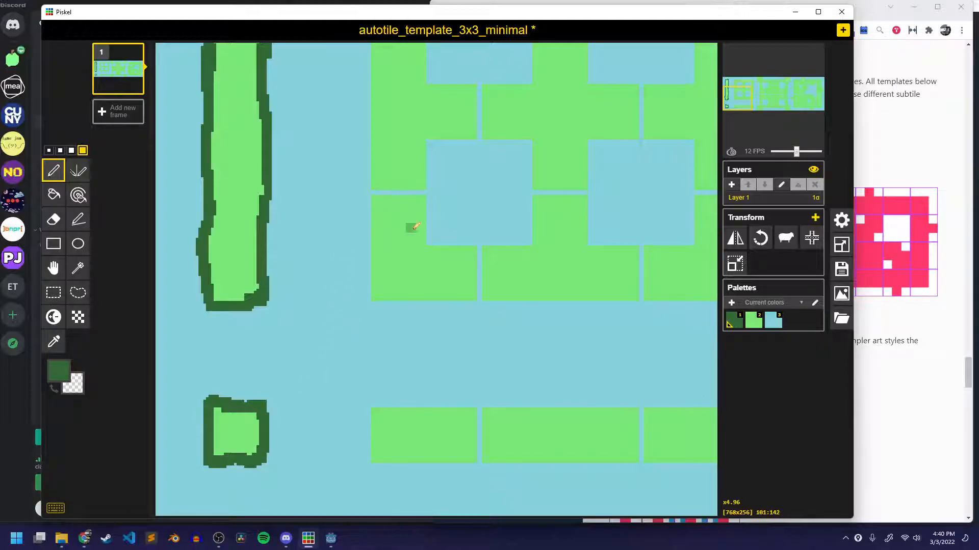
# Outline the large green block and its four blue square holes in dark green.
pyautogui.moveTo(676, 139)
pyautogui.mouseDown(button='middle')
pyautogui.moveTo(469, 312)
pyautogui.moveTo(525, 293)
pyautogui.mouseUp(button='middle')
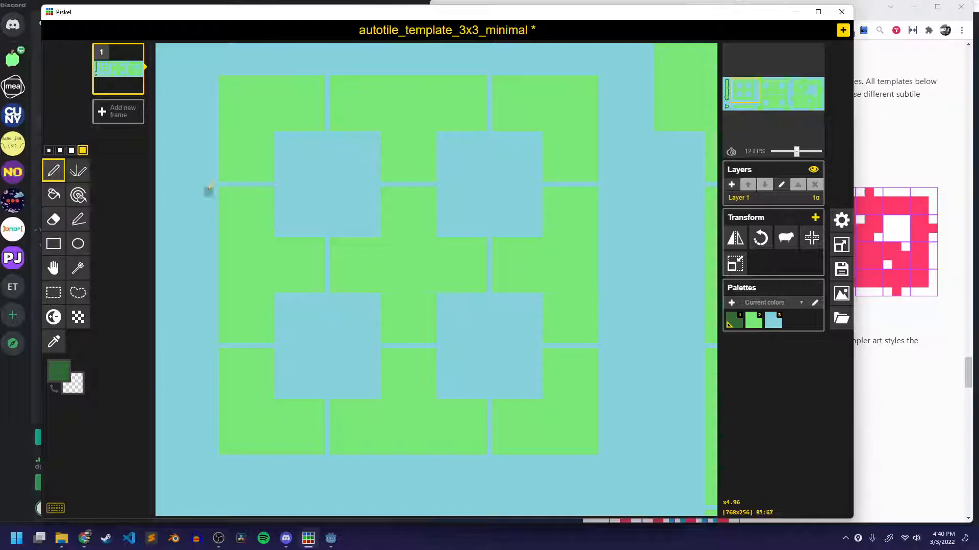
pyautogui.moveTo(219, 79)
pyautogui.mouseDown()
pyautogui.moveTo(223, 432)
pyautogui.moveTo(232, 456)
pyautogui.moveTo(329, 459)
pyautogui.moveTo(595, 448)
pyautogui.moveTo(606, 123)
pyautogui.moveTo(597, 75)
pyautogui.mouseUp()
pyautogui.moveTo(228, 74); pyautogui.dragTo(600, 75)
pyautogui.moveTo(436, 197)
pyautogui.mouseDown()
pyautogui.moveTo(436, 153)
pyautogui.moveTo(441, 233)
pyautogui.moveTo(545, 229)
pyautogui.moveTo(552, 176)
pyautogui.moveTo(546, 132)
pyautogui.moveTo(440, 132)
pyautogui.mouseUp()
pyautogui.moveTo(538, 157); pyautogui.dragTo(543, 172)
pyautogui.moveTo(380, 220)
pyautogui.mouseDown()
pyautogui.moveTo(381, 237)
pyautogui.moveTo(382, 162)
pyautogui.moveTo(363, 133)
pyautogui.moveTo(268, 140)
pyautogui.moveTo(271, 219)
pyautogui.moveTo(289, 235)
pyautogui.moveTo(376, 227)
pyautogui.moveTo(373, 164)
pyautogui.moveTo(383, 144)
pyautogui.moveTo(387, 219)
pyautogui.mouseUp()
pyautogui.moveTo(380, 307)
pyautogui.mouseDown()
pyautogui.moveTo(379, 394)
pyautogui.moveTo(278, 397)
pyautogui.moveTo(275, 329)
pyautogui.moveTo(301, 291)
pyautogui.moveTo(357, 290)
pyautogui.moveTo(381, 306)
pyautogui.mouseUp()
pyautogui.moveTo(441, 397)
pyautogui.mouseDown()
pyautogui.moveTo(439, 331)
pyautogui.moveTo(454, 290)
pyautogui.moveTo(548, 305)
pyautogui.moveTo(532, 398)
pyautogui.moveTo(441, 400)
pyautogui.mouseUp()
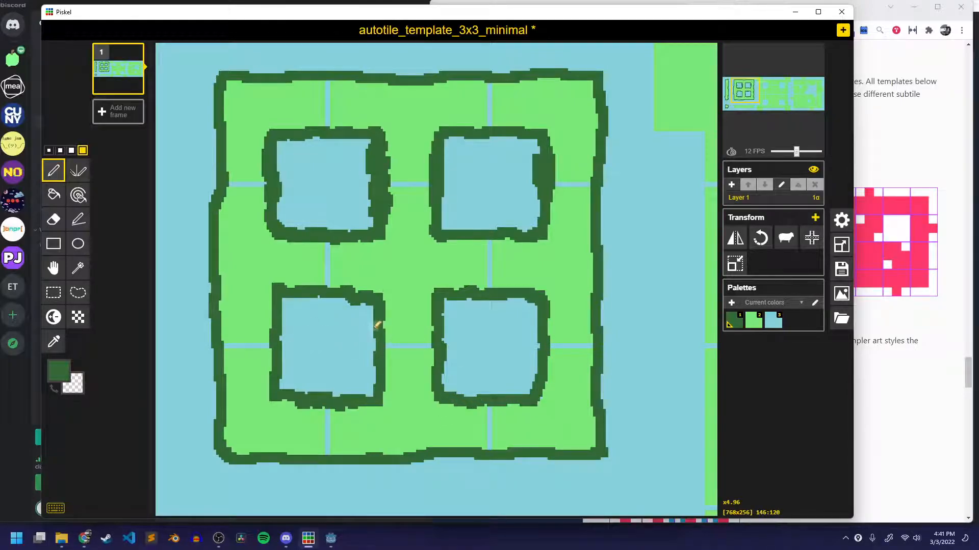
# Cover the blue seam lines inside the outlined block with light green, using the Pen and paint bucket.
pyautogui.press('2')
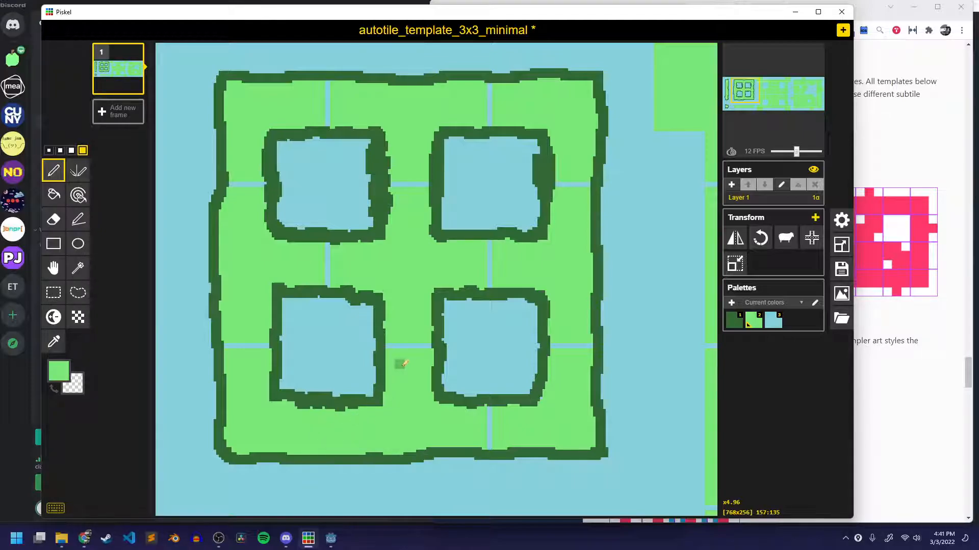
pyautogui.press('b')
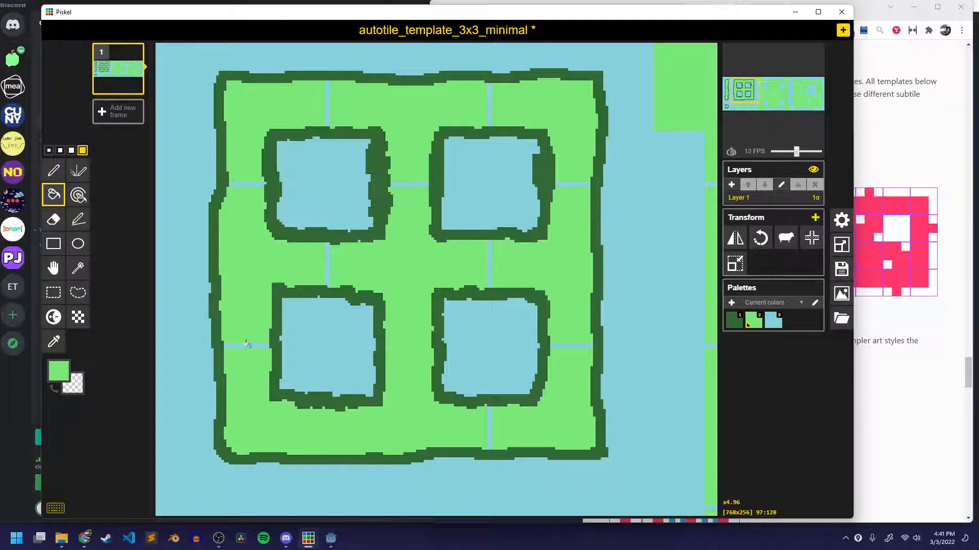
pyautogui.click(325, 97)
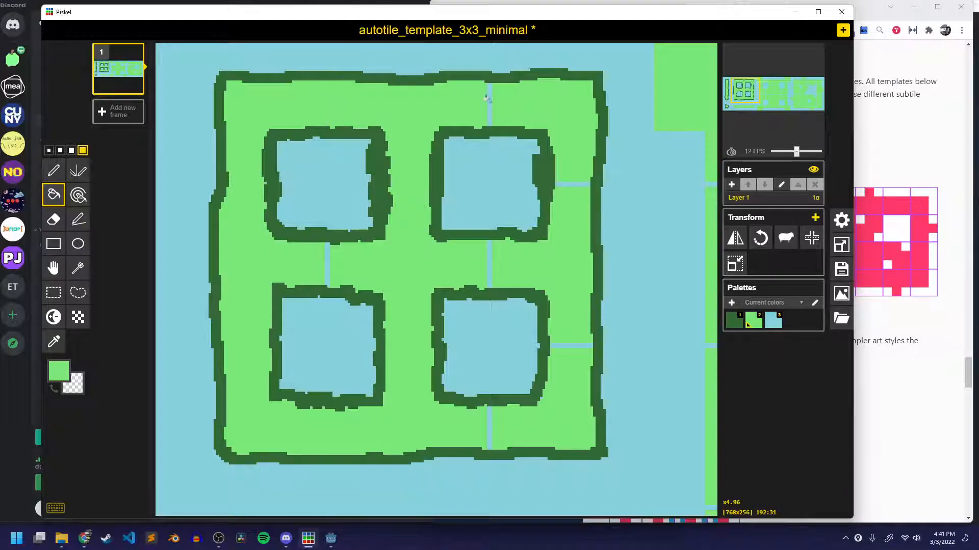
pyautogui.click(487, 257)
pyautogui.click(326, 262)
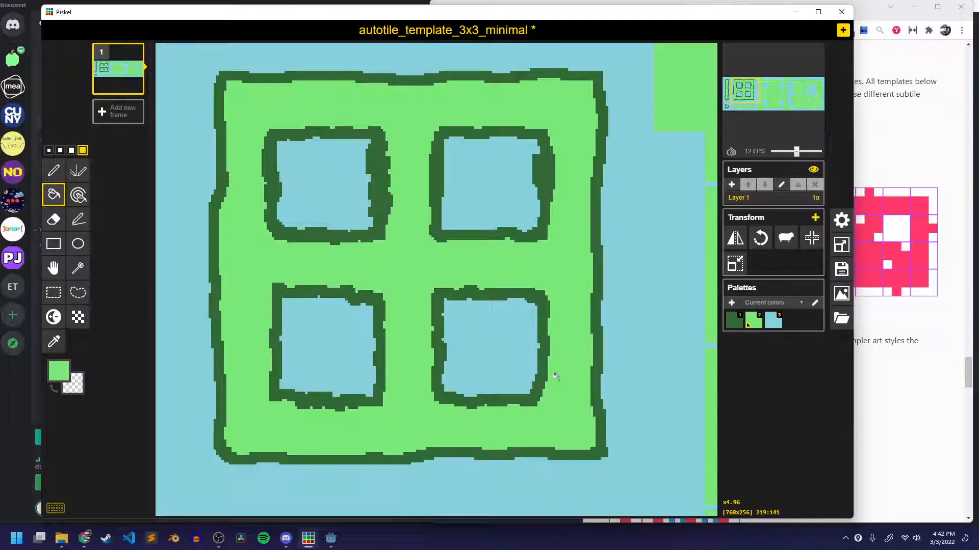
pyautogui.click(841, 320)
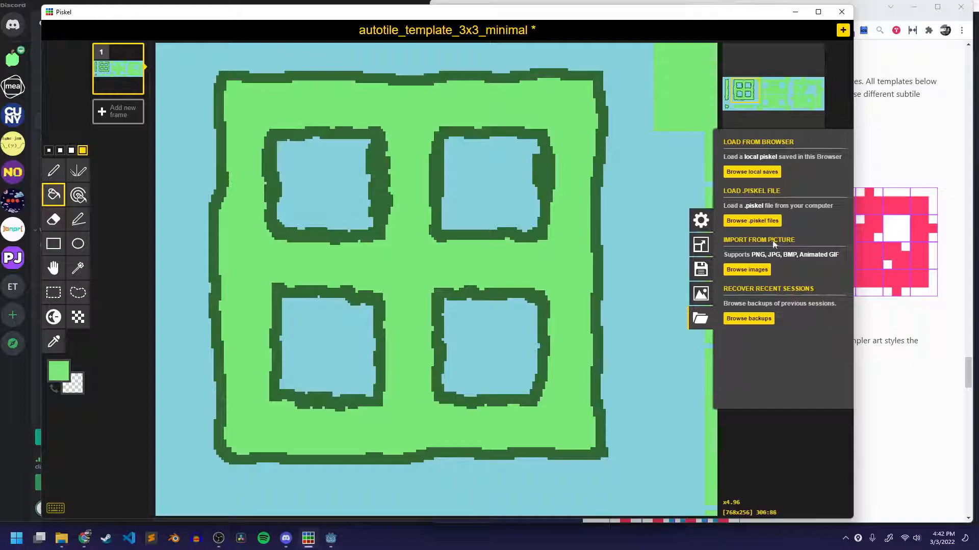
pyautogui.click(747, 270)
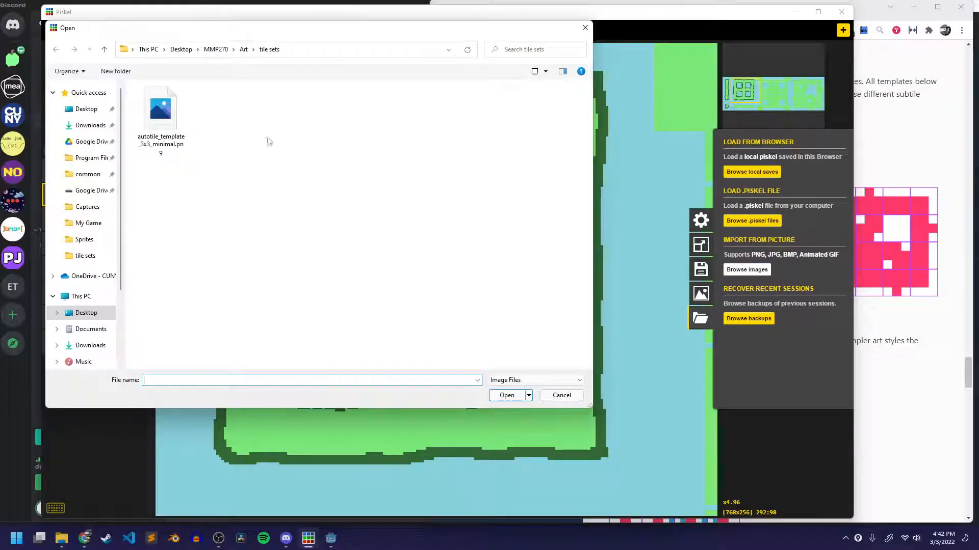
pyautogui.click(170, 118)
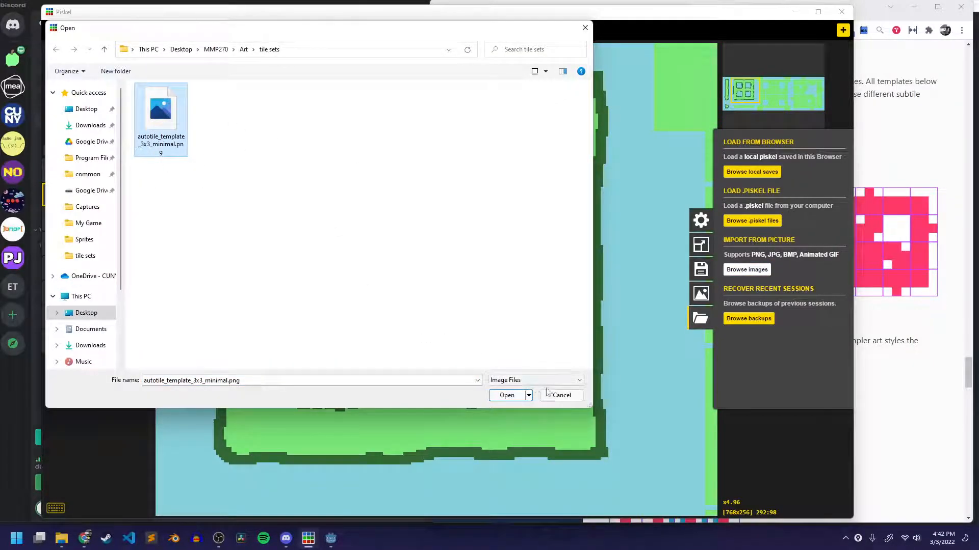
pyautogui.click(506, 395)
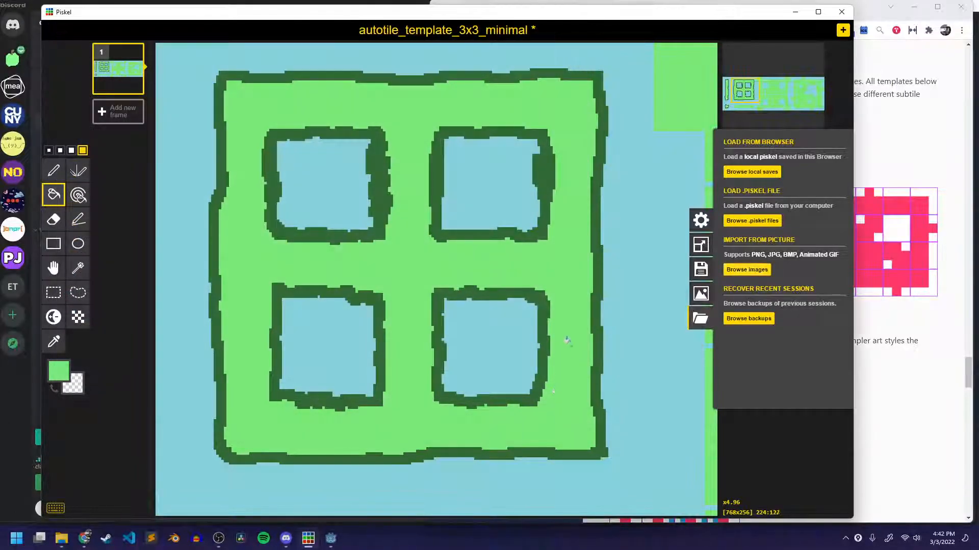
pyautogui.moveTo(533, 326); pyautogui.dragTo(578, 197, button='middle')
pyautogui.scroll(-2, 575, 200)
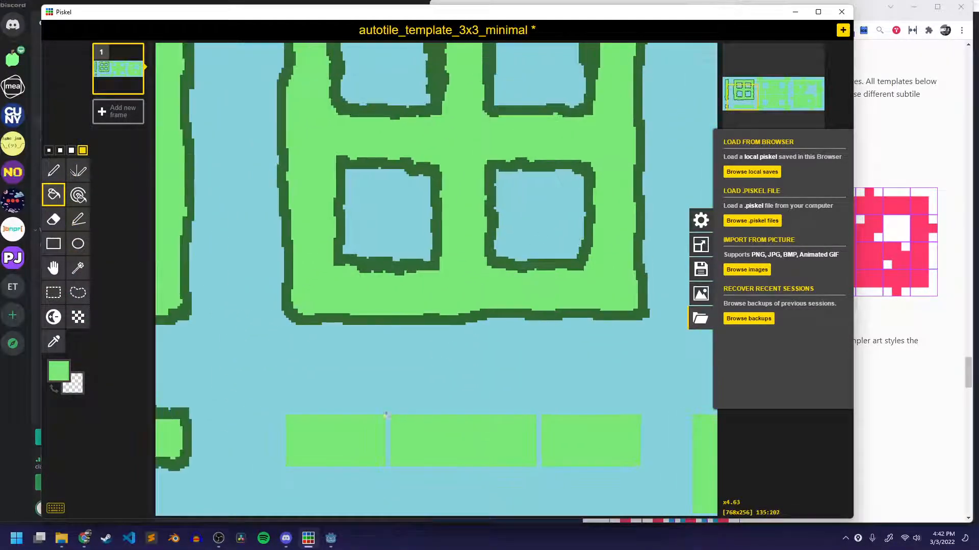
pyautogui.moveTo(397, 403); pyautogui.dragTo(339, 387, button='middle')
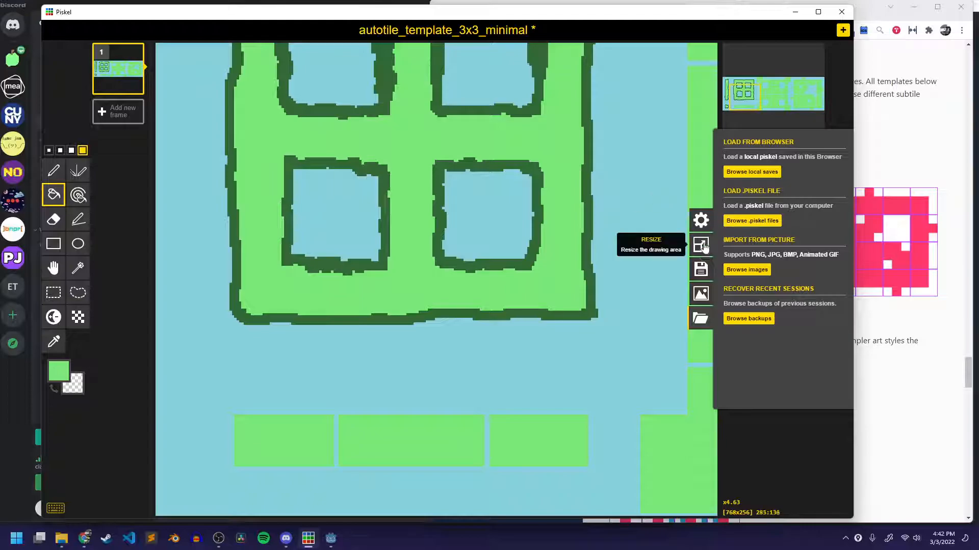
pyautogui.click(700, 317)
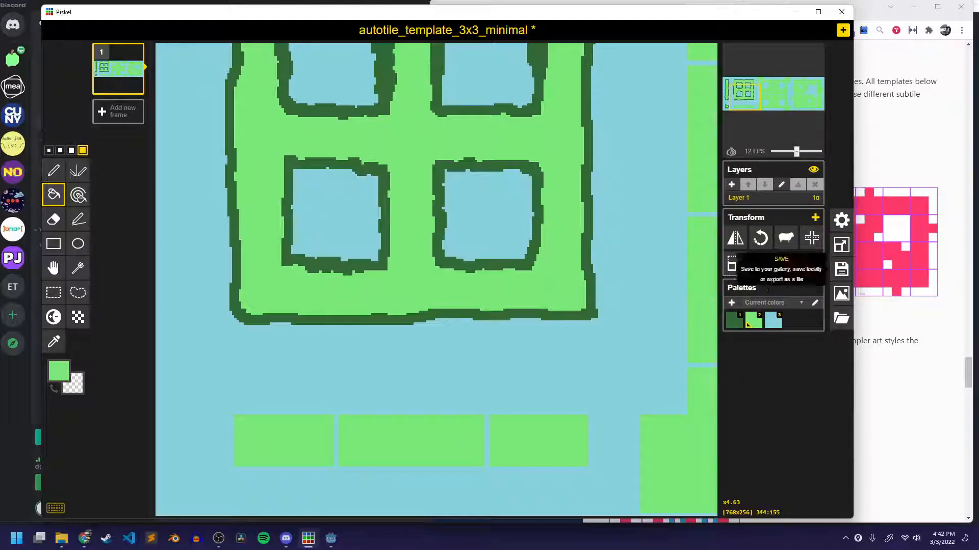
pyautogui.click(842, 319)
pyautogui.click(748, 319)
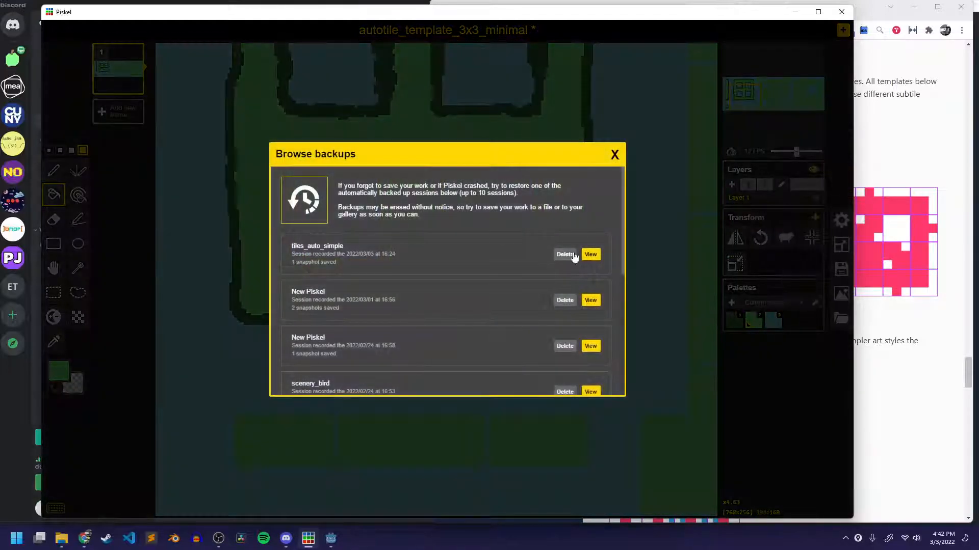
pyautogui.click(616, 154)
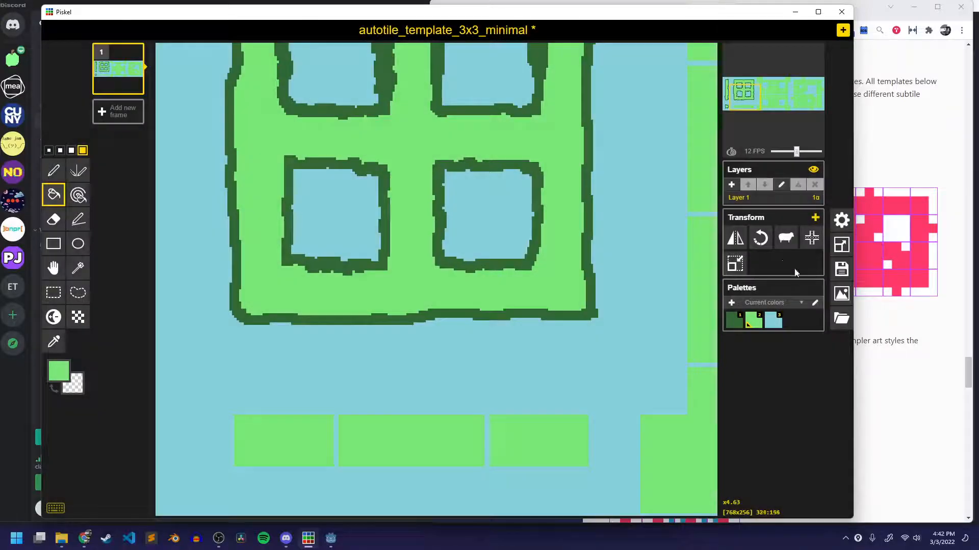
pyautogui.click(841, 319)
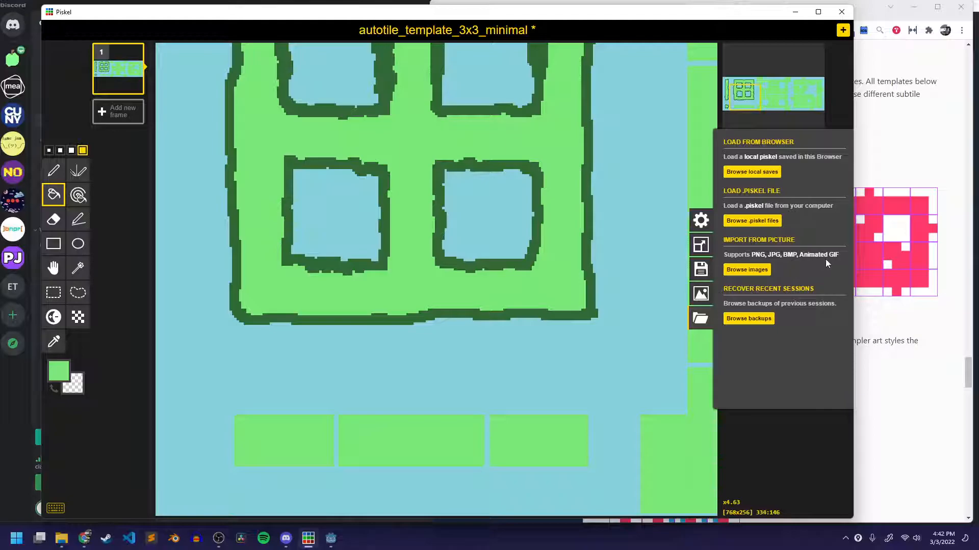
pyautogui.click(701, 318)
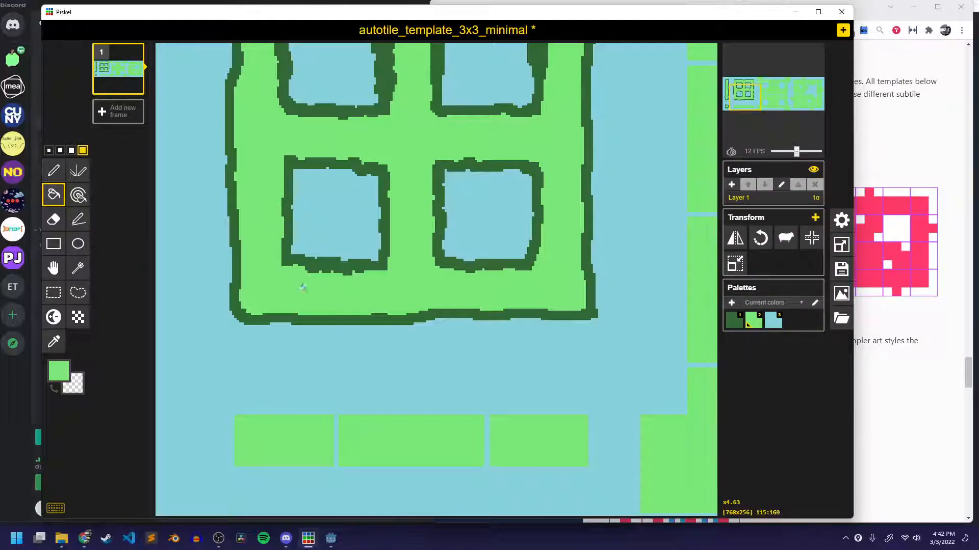
# Outline the horizontal green strip below the large block in dark green and fill its blue seam lines light green.
pyautogui.press('1')
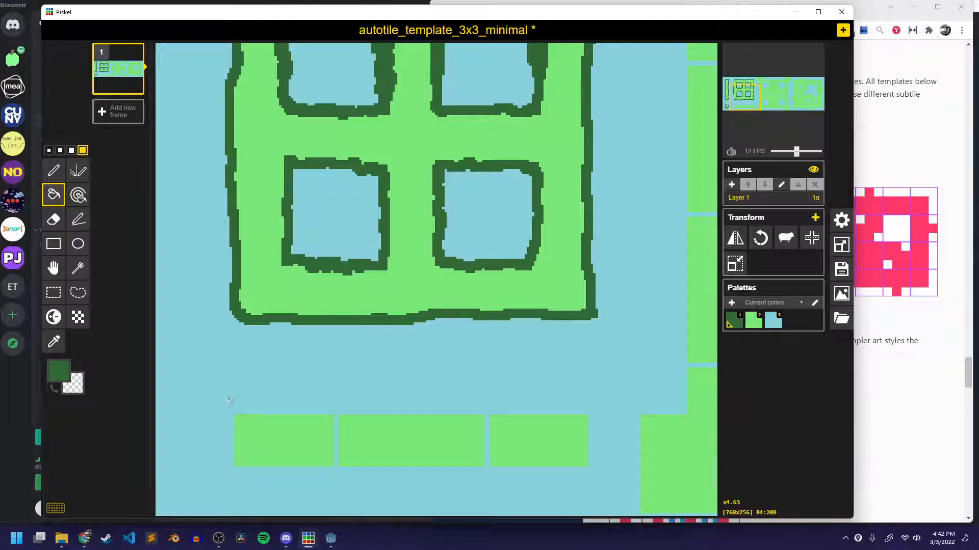
pyautogui.press('p')
pyautogui.moveTo(234, 409)
pyautogui.mouseDown()
pyautogui.moveTo(238, 469)
pyautogui.moveTo(255, 412)
pyautogui.moveTo(586, 413)
pyautogui.moveTo(590, 431)
pyautogui.moveTo(590, 466)
pyautogui.moveTo(251, 464)
pyautogui.mouseUp()
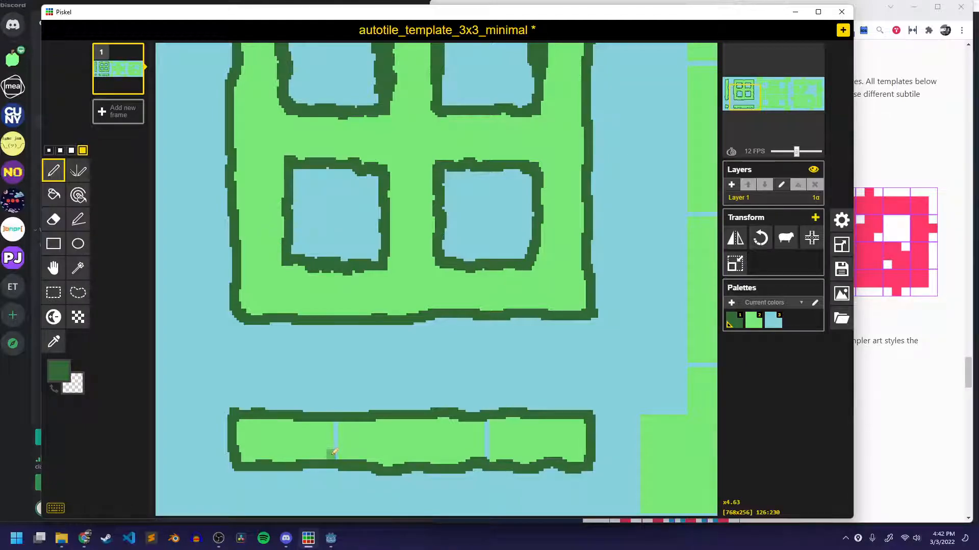
pyautogui.press('2')
pyautogui.press('b')
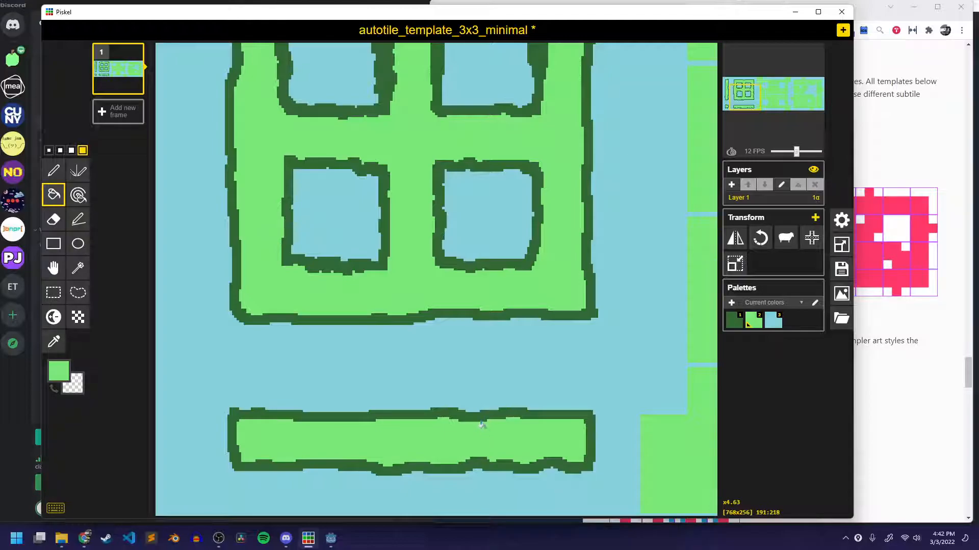
# Outline the outer edge of the middle green block, including its four protruding corners, in dark green with the Pen tool.
pyautogui.press('p')
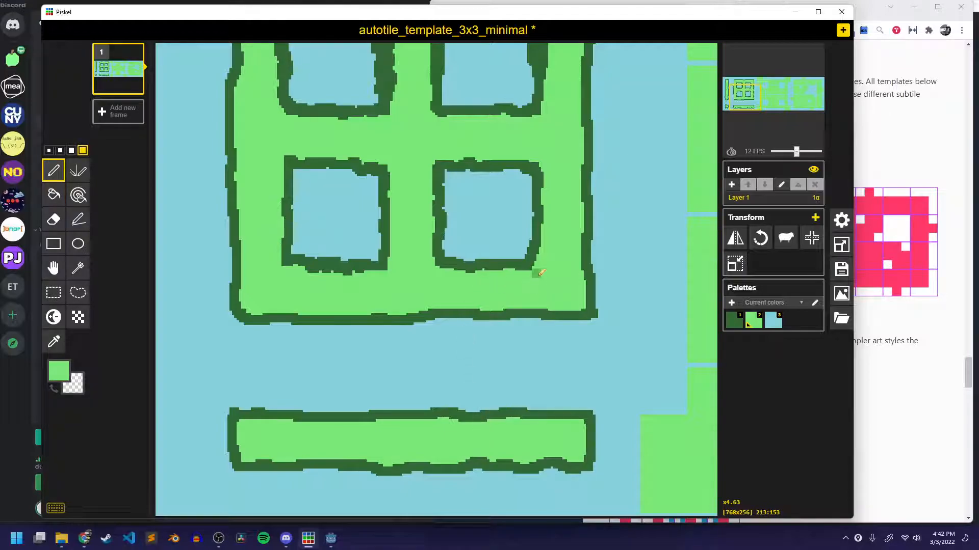
pyautogui.moveTo(642, 275); pyautogui.dragTo(269, 345, button='middle')
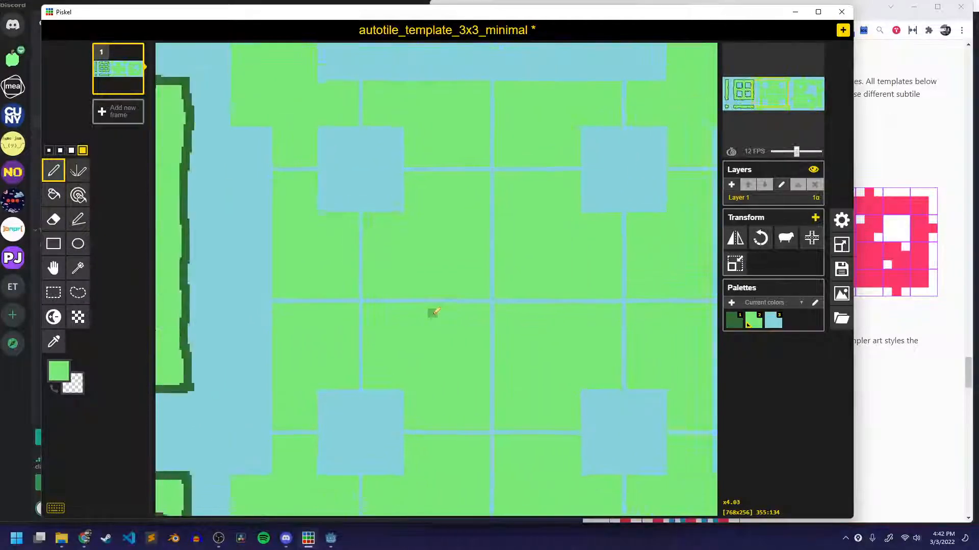
pyautogui.scroll(-3, 433, 312)
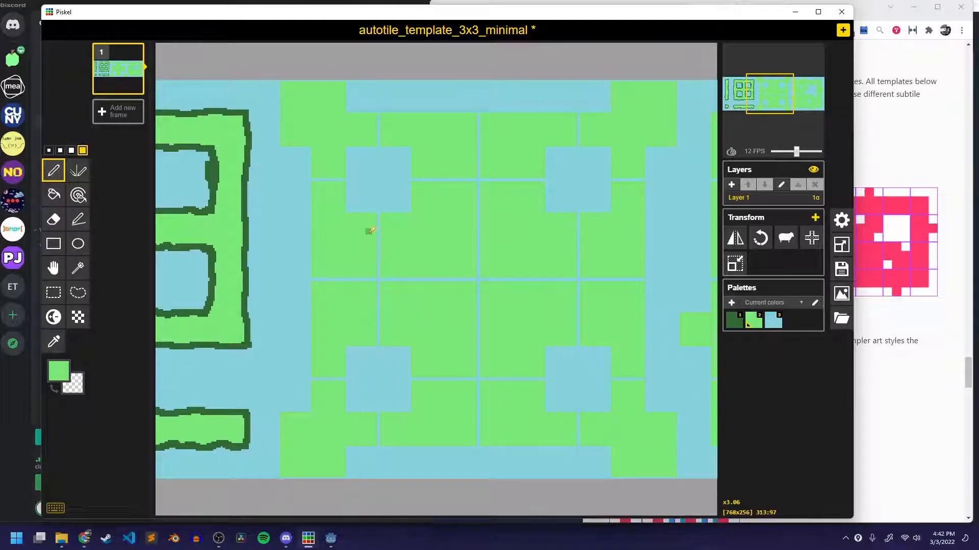
pyautogui.press('1')
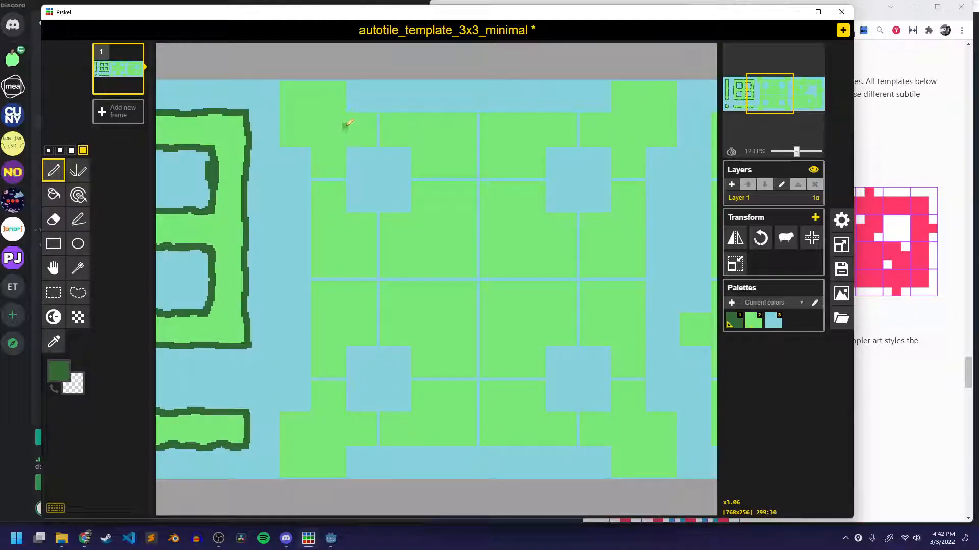
pyautogui.moveTo(346, 113)
pyautogui.mouseDown()
pyautogui.moveTo(343, 80)
pyautogui.moveTo(279, 86)
pyautogui.moveTo(283, 127)
pyautogui.moveTo(312, 154)
pyautogui.moveTo(315, 282)
pyautogui.moveTo(313, 377)
pyautogui.moveTo(278, 443)
pyautogui.moveTo(281, 476)
pyautogui.moveTo(320, 476)
pyautogui.mouseUp()
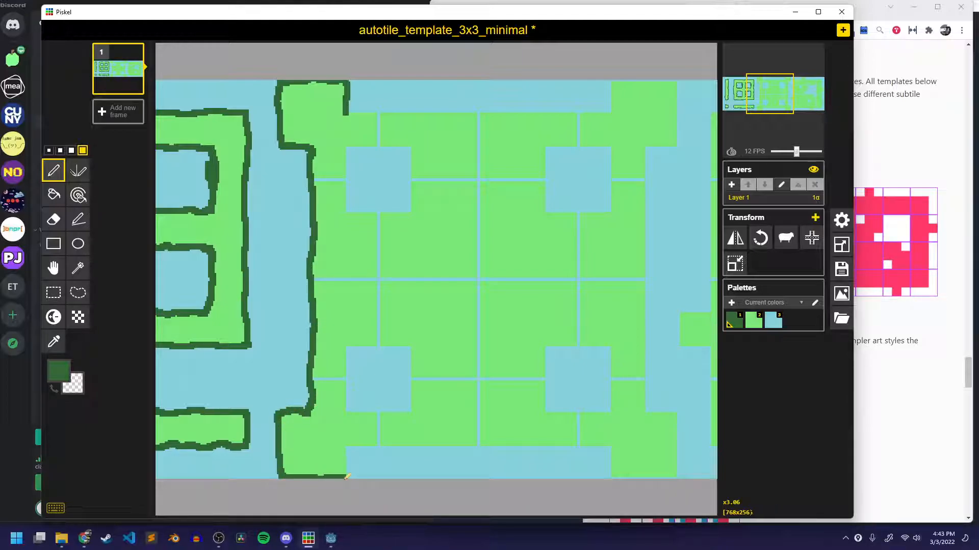
pyautogui.moveTo(358, 446); pyautogui.dragTo(374, 442)
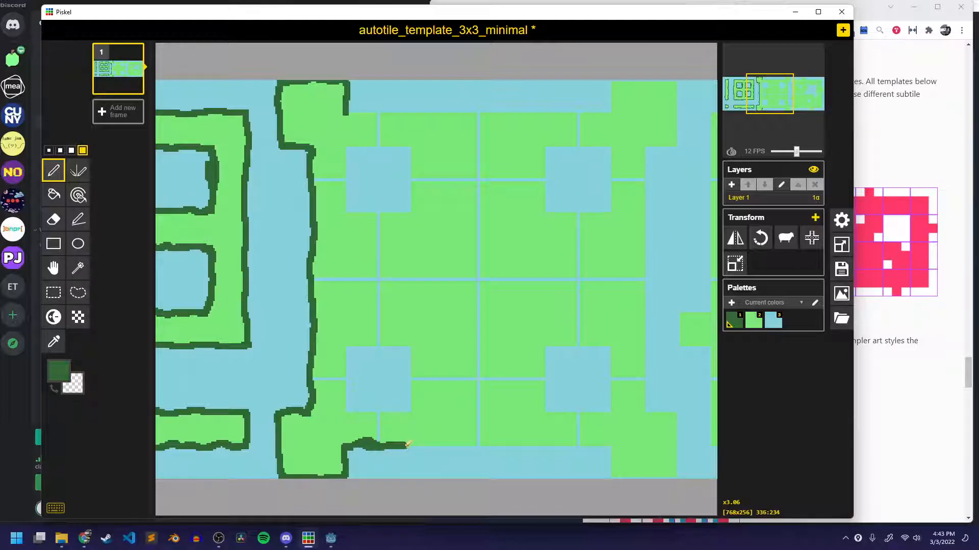
pyautogui.moveTo(438, 446)
pyautogui.mouseDown()
pyautogui.moveTo(614, 453)
pyautogui.moveTo(610, 478)
pyautogui.mouseUp()
pyautogui.moveTo(581, 446); pyautogui.dragTo(558, 450)
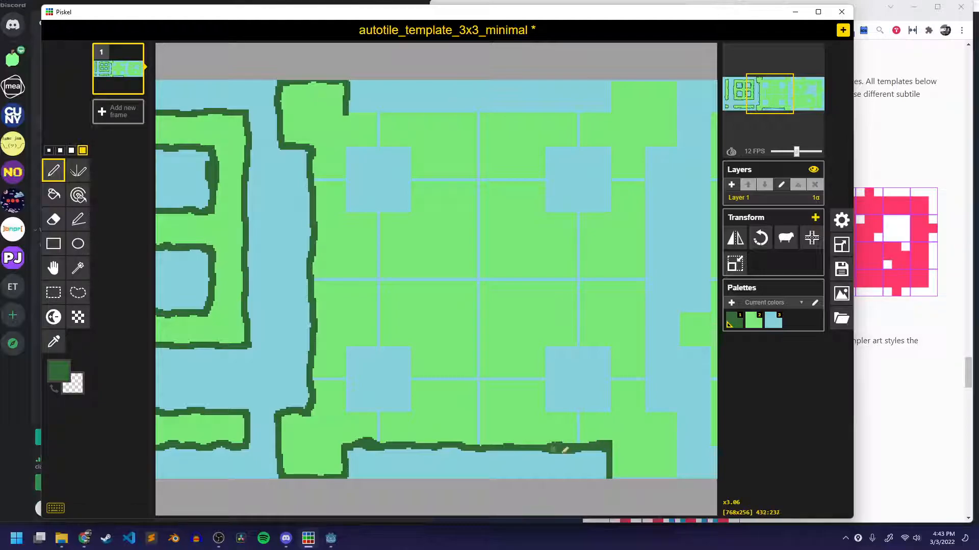
pyautogui.moveTo(613, 474)
pyautogui.mouseDown()
pyautogui.moveTo(678, 474)
pyautogui.moveTo(677, 412)
pyautogui.mouseUp()
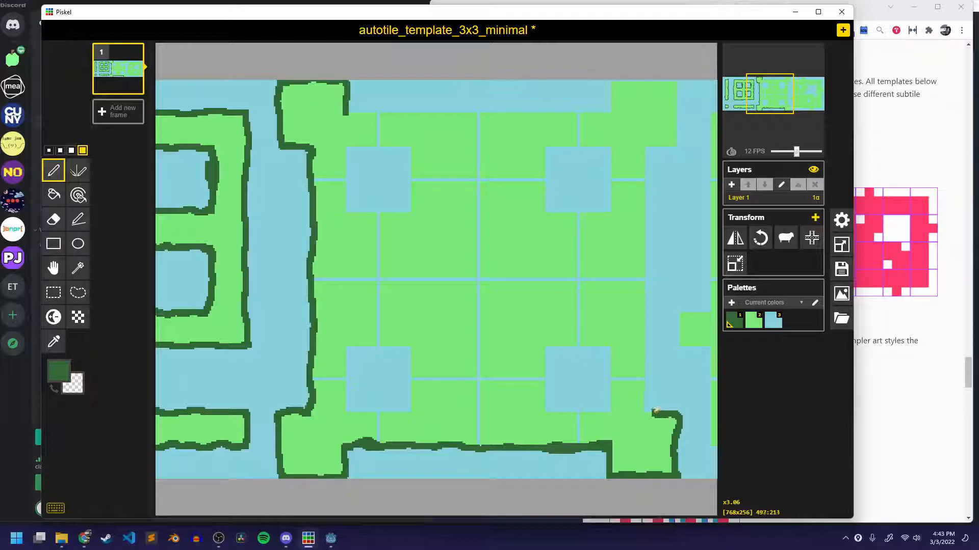
pyautogui.moveTo(644, 393)
pyautogui.mouseDown()
pyautogui.moveTo(647, 163)
pyautogui.moveTo(681, 145)
pyautogui.moveTo(679, 80)
pyautogui.moveTo(615, 81)
pyautogui.moveTo(606, 109)
pyautogui.moveTo(470, 117)
pyautogui.moveTo(567, 113)
pyautogui.mouseUp()
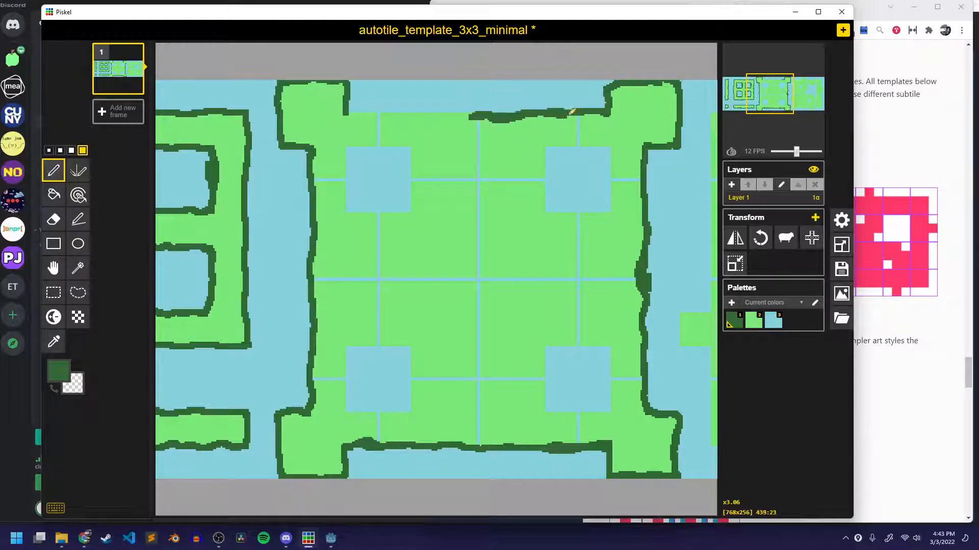
pyautogui.moveTo(470, 115); pyautogui.dragTo(363, 112)
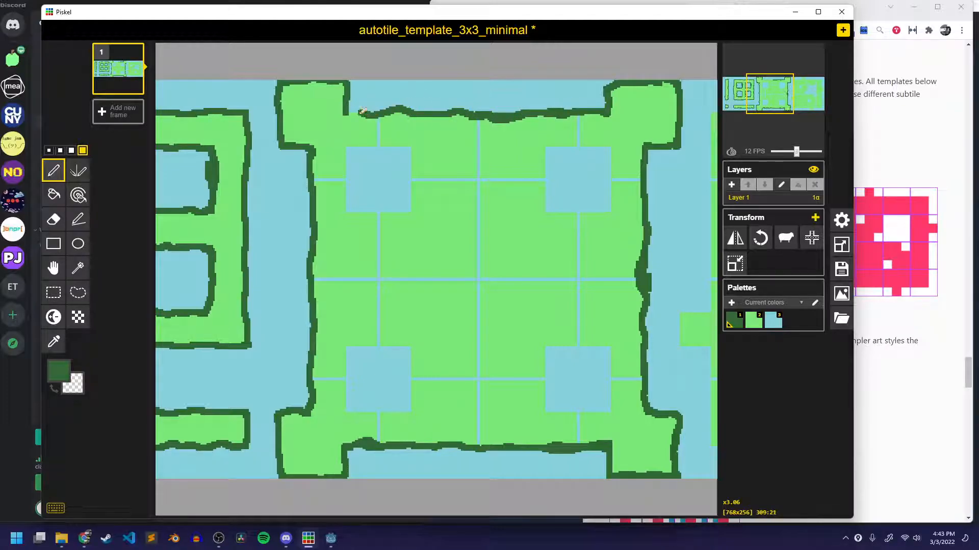
# Outline the four blue square holes inside the middle block in dark green.
pyautogui.moveTo(343, 188)
pyautogui.mouseDown()
pyautogui.moveTo(347, 155)
pyautogui.moveTo(411, 150)
pyautogui.moveTo(411, 201)
pyautogui.moveTo(350, 185)
pyautogui.mouseUp()
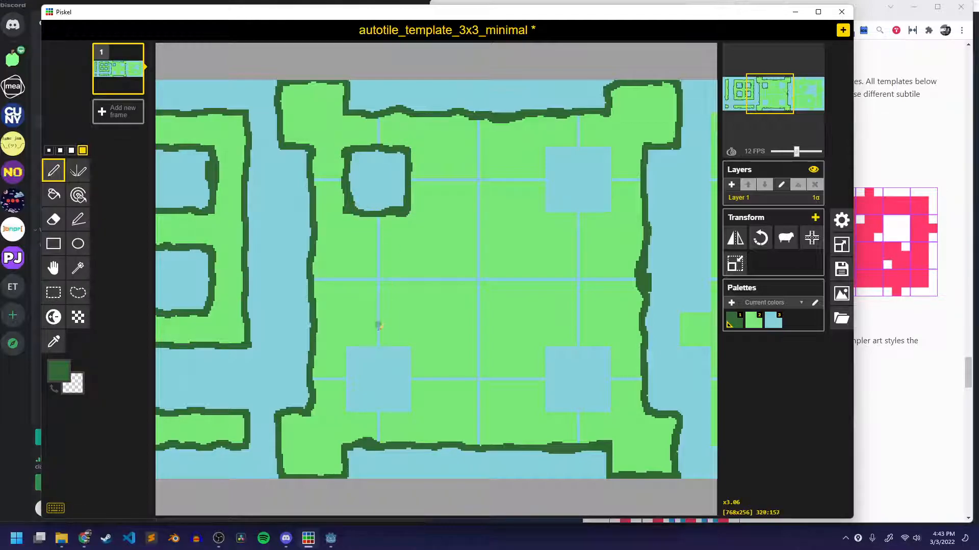
pyautogui.moveTo(349, 349)
pyautogui.mouseDown()
pyautogui.moveTo(398, 345)
pyautogui.moveTo(408, 408)
pyautogui.moveTo(372, 412)
pyautogui.moveTo(349, 357)
pyautogui.mouseUp()
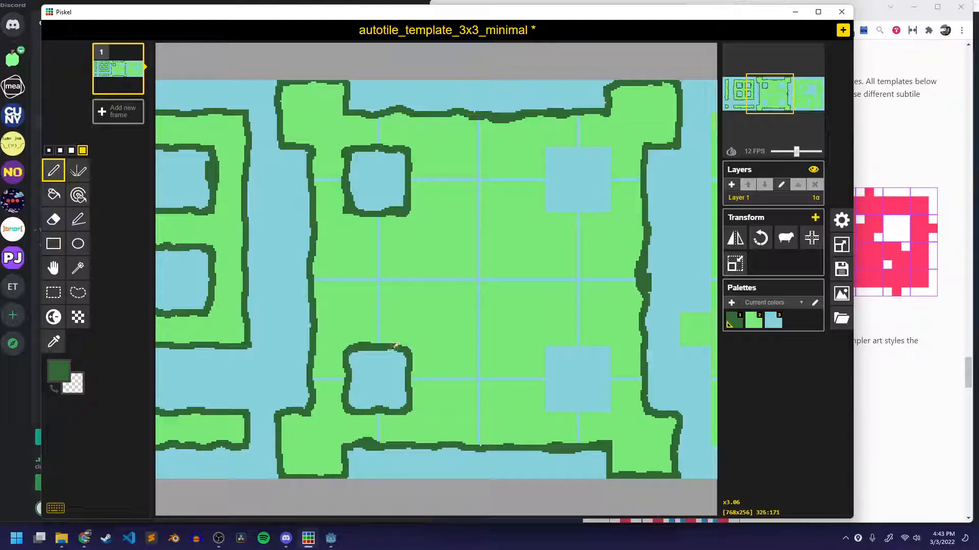
pyautogui.moveTo(559, 411)
pyautogui.mouseDown()
pyautogui.moveTo(549, 364)
pyautogui.moveTo(600, 347)
pyautogui.moveTo(612, 404)
pyautogui.moveTo(571, 411)
pyautogui.mouseUp()
pyautogui.moveTo(548, 216)
pyautogui.mouseDown()
pyautogui.moveTo(541, 177)
pyautogui.moveTo(565, 146)
pyautogui.moveTo(609, 149)
pyautogui.moveTo(613, 186)
pyautogui.moveTo(595, 210)
pyautogui.moveTo(557, 209)
pyautogui.mouseUp()
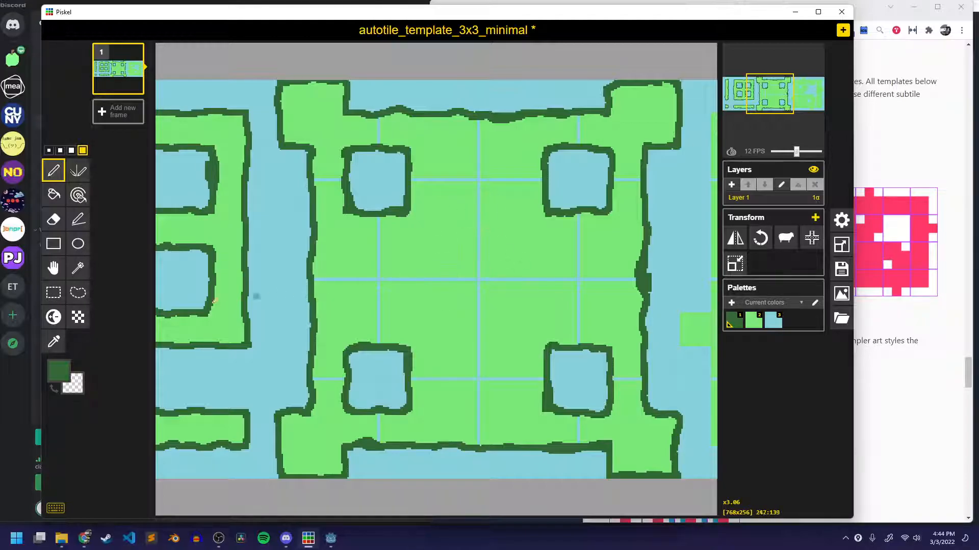
# Choose a light purple color and scatter single dots on the grass near the middle block's four square holes.
pyautogui.click(59, 372)
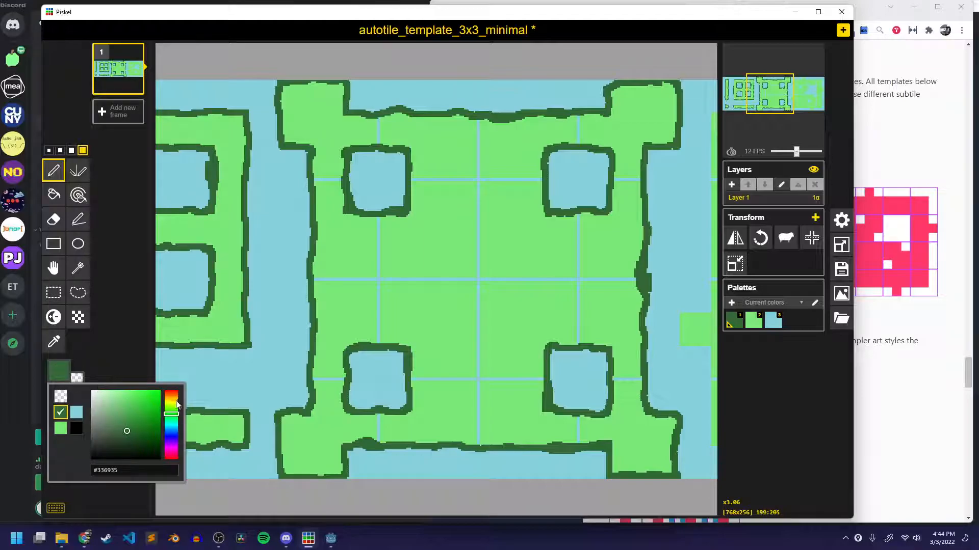
pyautogui.moveTo(175, 417); pyautogui.dragTo(166, 447)
pyautogui.moveTo(119, 407); pyautogui.dragTo(115, 394)
pyautogui.click(112, 350)
pyautogui.click(402, 228)
pyautogui.click(417, 203)
pyautogui.click(389, 238)
pyautogui.click(348, 231)
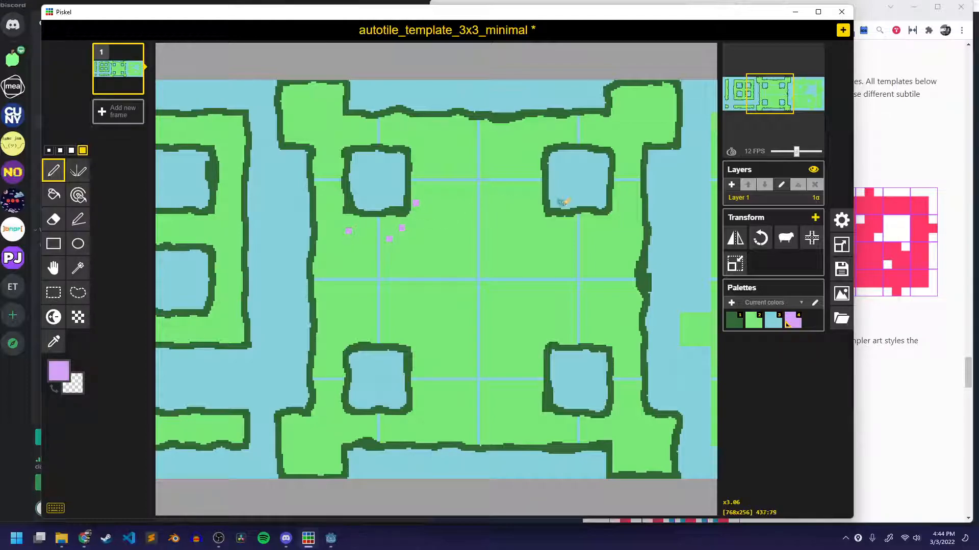
pyautogui.click(563, 231)
pyautogui.click(519, 221)
pyautogui.click(536, 200)
pyautogui.click(405, 317)
pyautogui.click(423, 348)
pyautogui.click(434, 363)
pyautogui.click(446, 331)
pyautogui.click(503, 354)
pyautogui.click(522, 365)
pyautogui.click(537, 339)
pyautogui.click(559, 323)
# Fill the blue seam lines inside the middle block with light green using the paint bucket.
pyautogui.press('2')
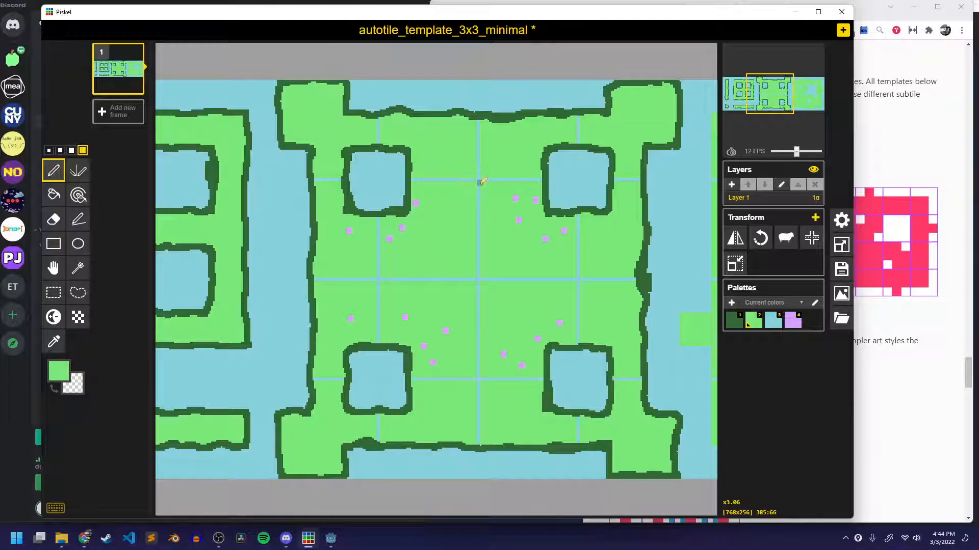
pyautogui.press('b')
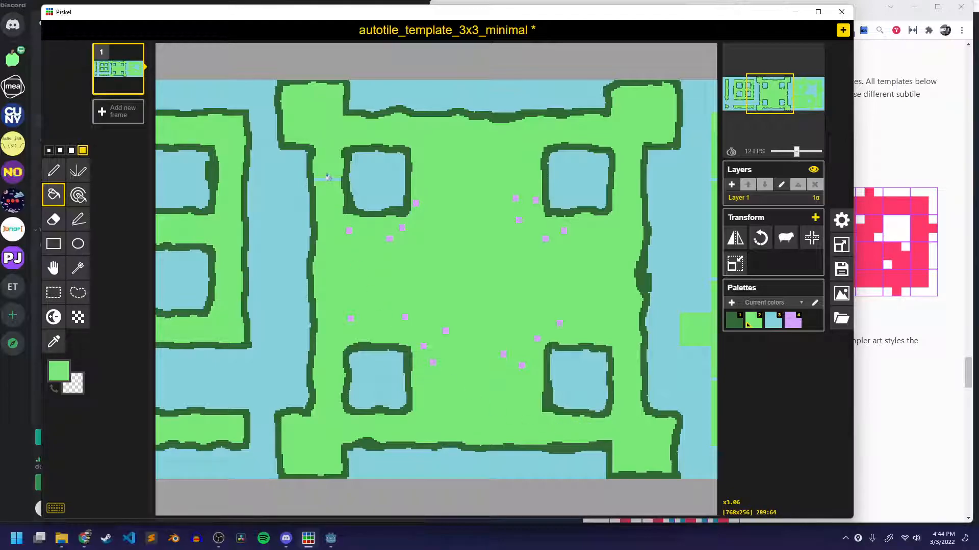
# Outline the outer edge of the rightmost green block and its four small protrusions in dark green with the Pen tool.
pyautogui.scroll(-1, 685, 237)
pyautogui.moveTo(685, 238); pyautogui.dragTo(352, 244, button='middle')
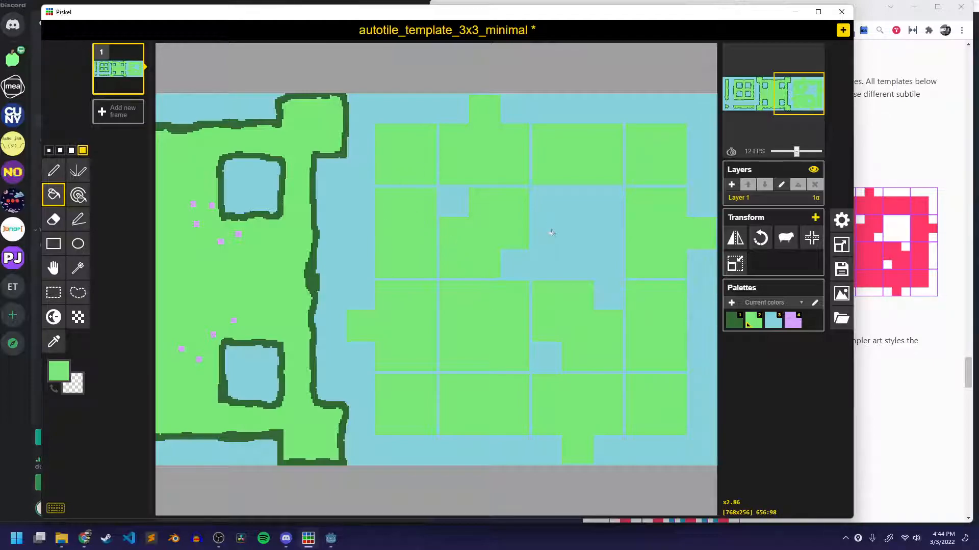
pyautogui.press('p')
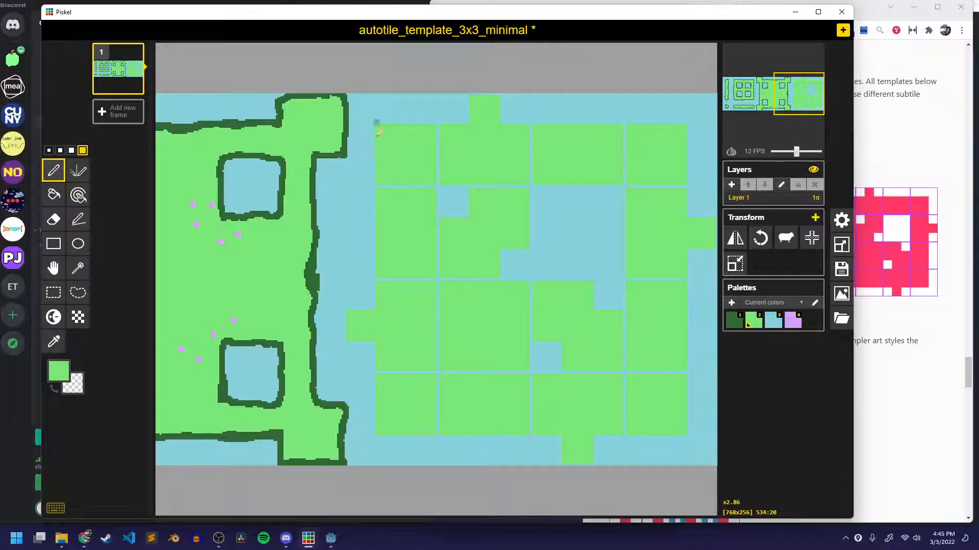
pyautogui.press('1')
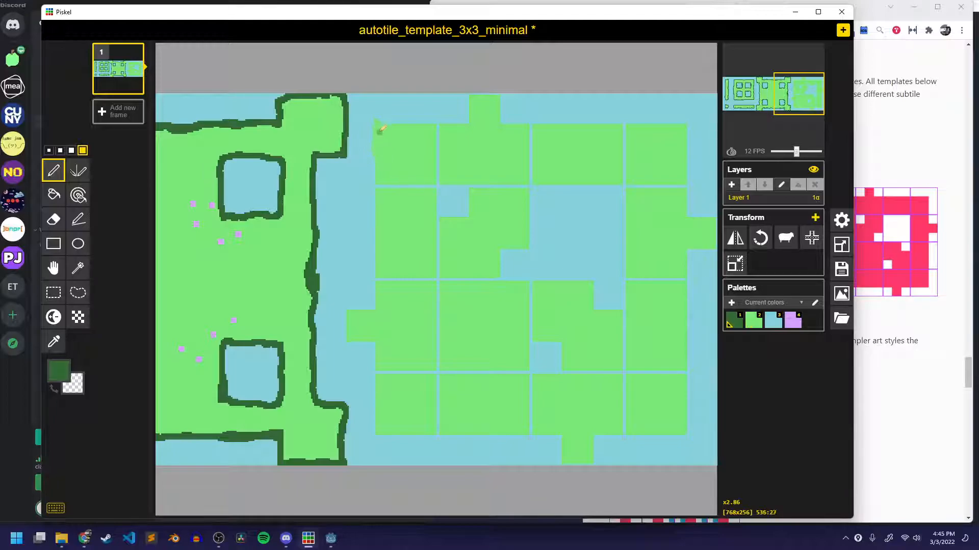
pyautogui.moveTo(377, 119)
pyautogui.mouseDown()
pyautogui.moveTo(376, 173)
pyautogui.moveTo(377, 139)
pyautogui.moveTo(458, 122)
pyautogui.moveTo(487, 94)
pyautogui.moveTo(501, 104)
pyautogui.moveTo(500, 125)
pyautogui.moveTo(690, 124)
pyautogui.moveTo(626, 125)
pyautogui.moveTo(689, 126)
pyautogui.moveTo(686, 215)
pyautogui.moveTo(717, 220)
pyautogui.moveTo(714, 250)
pyautogui.moveTo(690, 251)
pyautogui.moveTo(687, 270)
pyautogui.moveTo(686, 436)
pyautogui.moveTo(607, 436)
pyautogui.moveTo(595, 460)
pyautogui.moveTo(564, 461)
pyautogui.moveTo(560, 443)
pyautogui.moveTo(527, 426)
pyautogui.moveTo(387, 435)
pyautogui.moveTo(376, 426)
pyautogui.moveTo(378, 341)
pyautogui.moveTo(347, 306)
pyautogui.moveTo(378, 306)
pyautogui.moveTo(377, 186)
pyautogui.mouseUp()
pyautogui.click(629, 122)
# Outline the two small blue squares and the large irregular blue hole inside the rightmost block in dark green.
pyautogui.moveTo(439, 213)
pyautogui.mouseDown()
pyautogui.moveTo(471, 203)
pyautogui.moveTo(457, 186)
pyautogui.moveTo(437, 188)
pyautogui.moveTo(437, 218)
pyautogui.mouseUp()
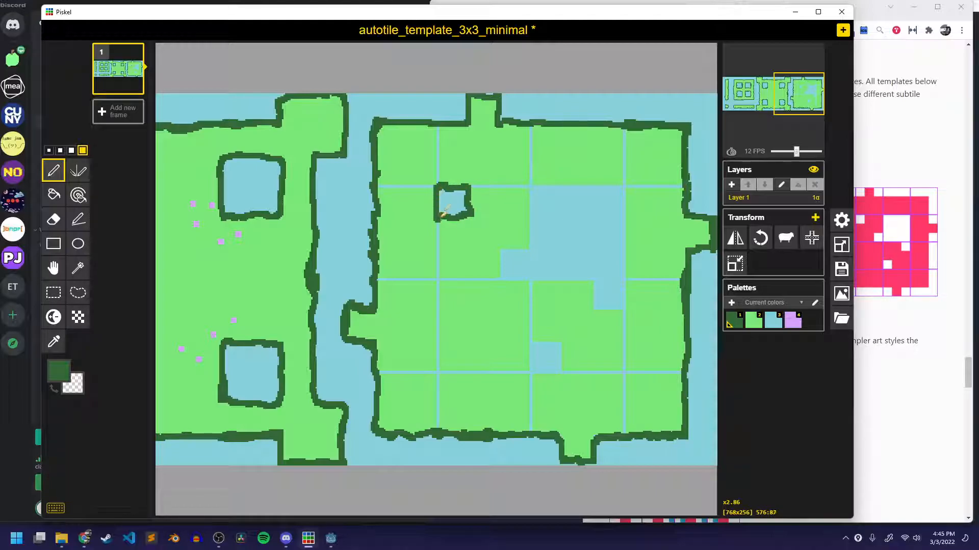
pyautogui.moveTo(529, 281)
pyautogui.mouseDown()
pyautogui.moveTo(501, 278)
pyautogui.moveTo(499, 250)
pyautogui.moveTo(528, 251)
pyautogui.moveTo(533, 186)
pyautogui.moveTo(605, 186)
pyautogui.moveTo(627, 203)
pyautogui.moveTo(626, 306)
pyautogui.moveTo(602, 308)
pyautogui.moveTo(594, 286)
pyautogui.moveTo(572, 280)
pyautogui.moveTo(530, 282)
pyautogui.mouseUp()
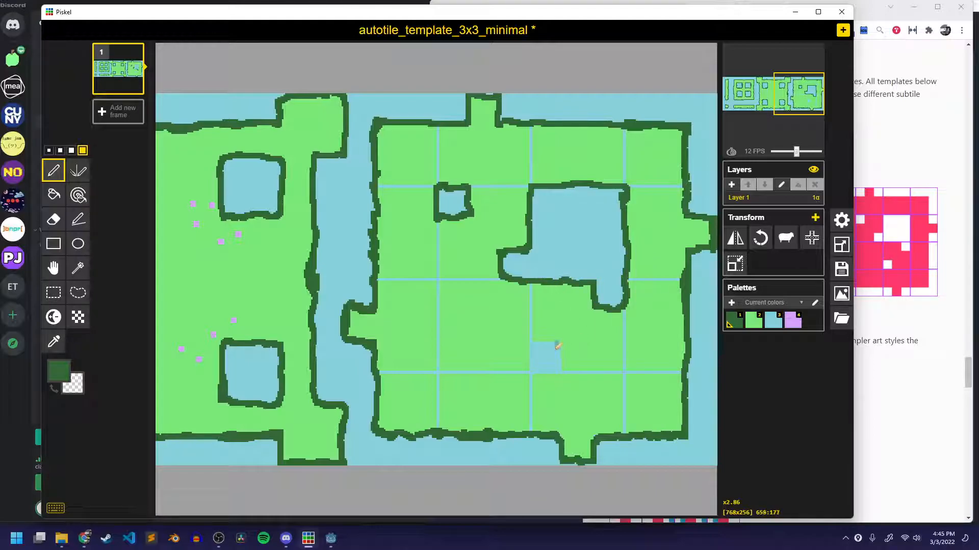
pyautogui.moveTo(561, 376)
pyautogui.mouseDown()
pyautogui.moveTo(560, 344)
pyautogui.moveTo(535, 341)
pyautogui.moveTo(544, 375)
pyautogui.moveTo(563, 363)
pyautogui.moveTo(562, 341)
pyautogui.moveTo(556, 373)
pyautogui.mouseUp()
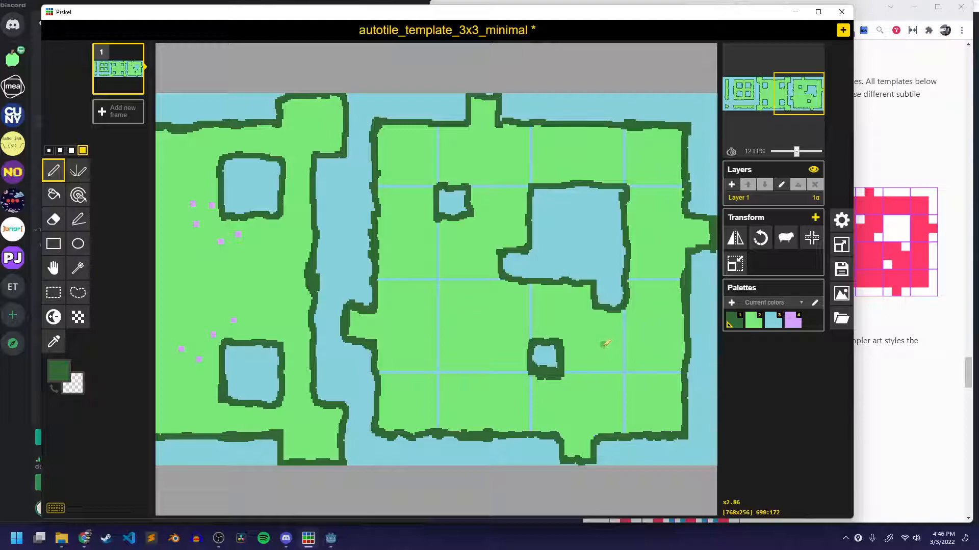
# Fill the blue seam lines inside the rightmost block with light green using the paint bucket.
pyautogui.press('3')
pyautogui.press('b')
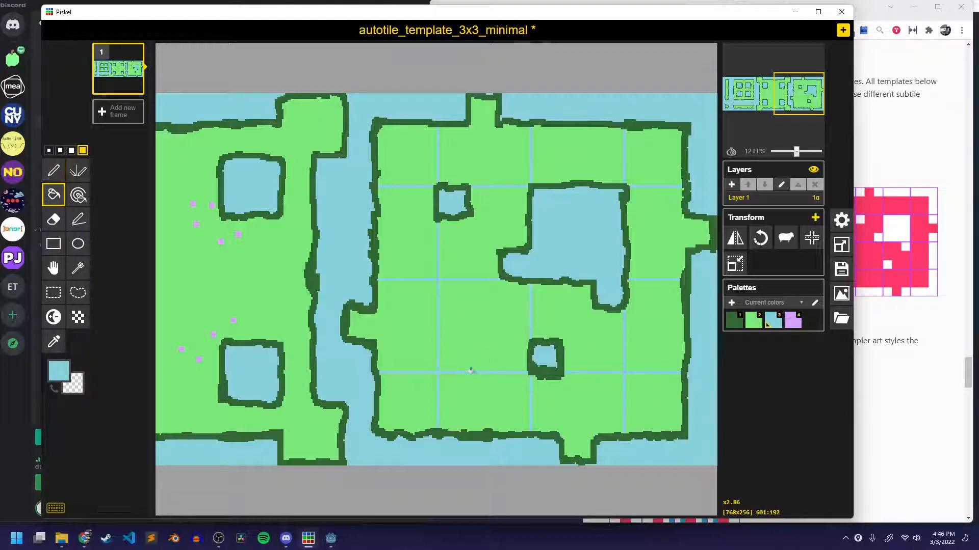
pyautogui.click(468, 374)
pyautogui.hotkey('ctrl', 'z')
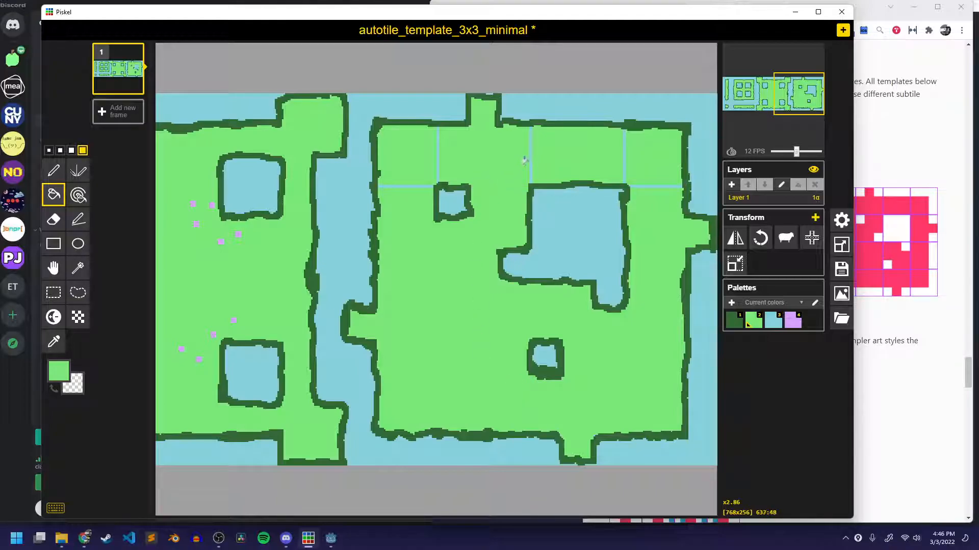
pyautogui.click(531, 159)
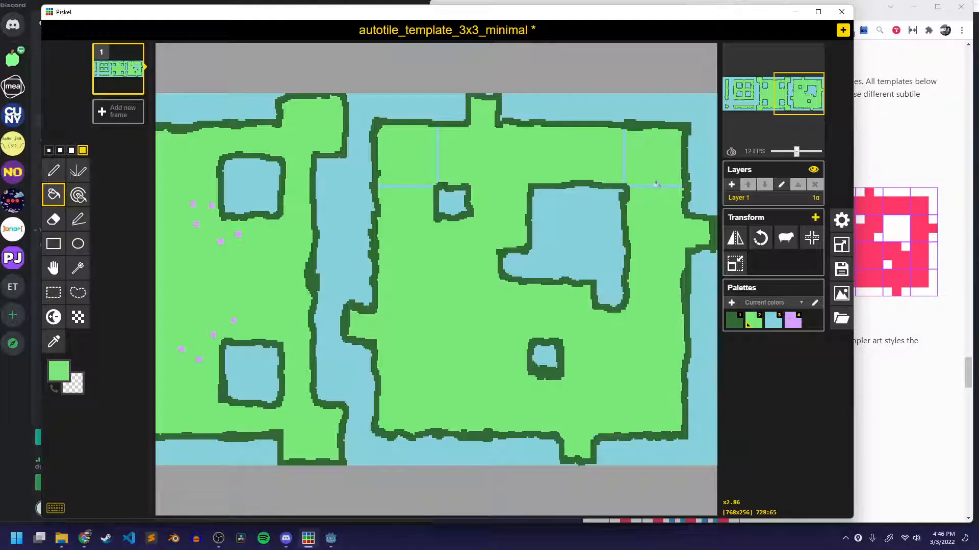
pyautogui.click(624, 160)
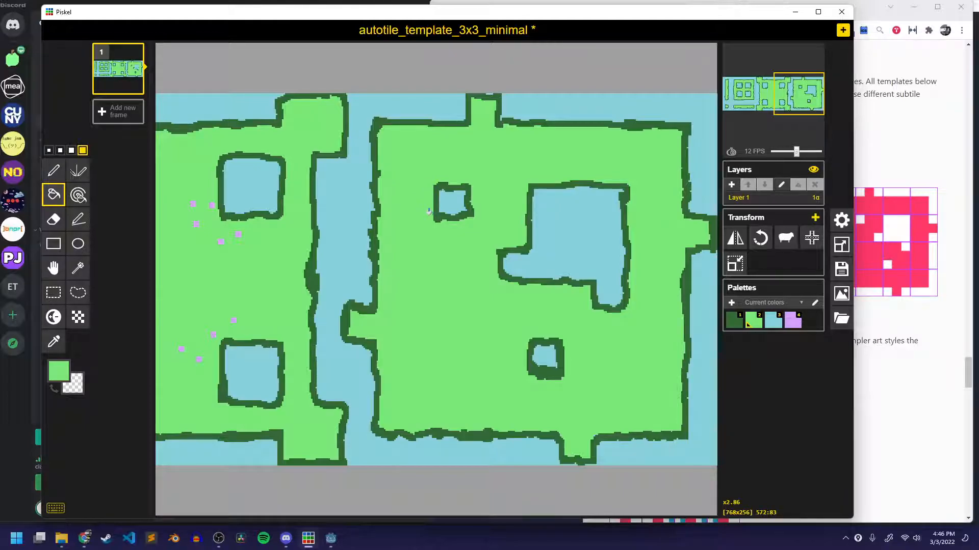
# Look over the outlined blocks, strips and purple dots across the whole tile sheet.
pyautogui.scroll(-5, 428, 211)
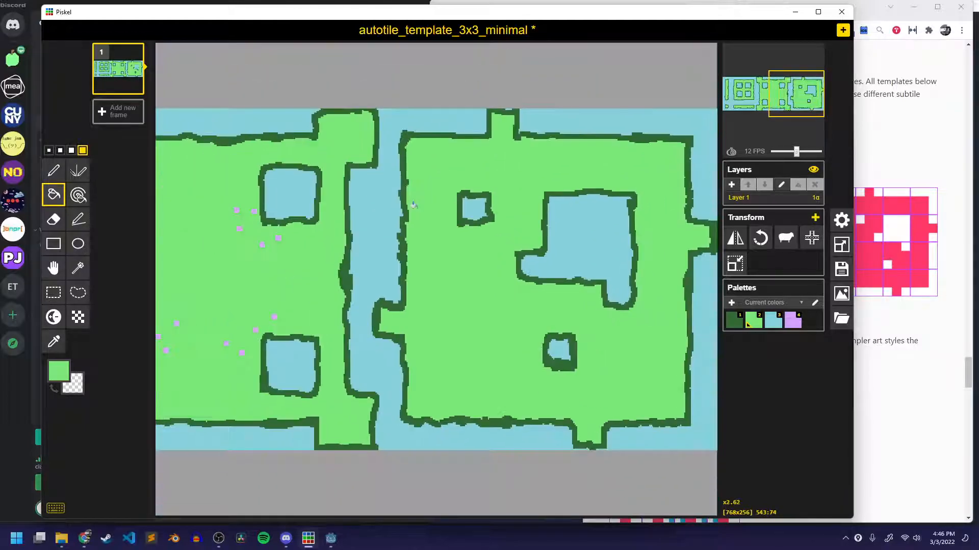
pyautogui.scroll(-2, 350, 254)
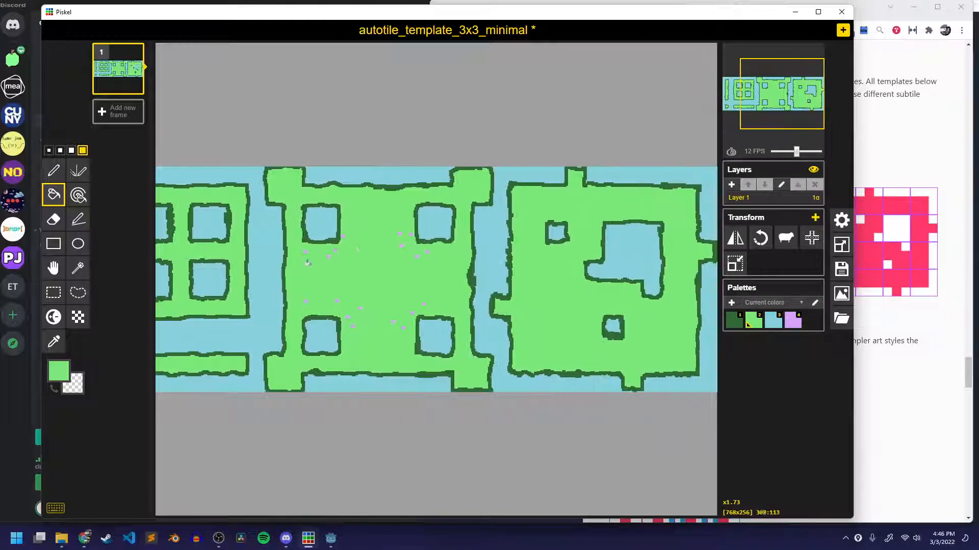
pyautogui.scroll(3, 490, 282)
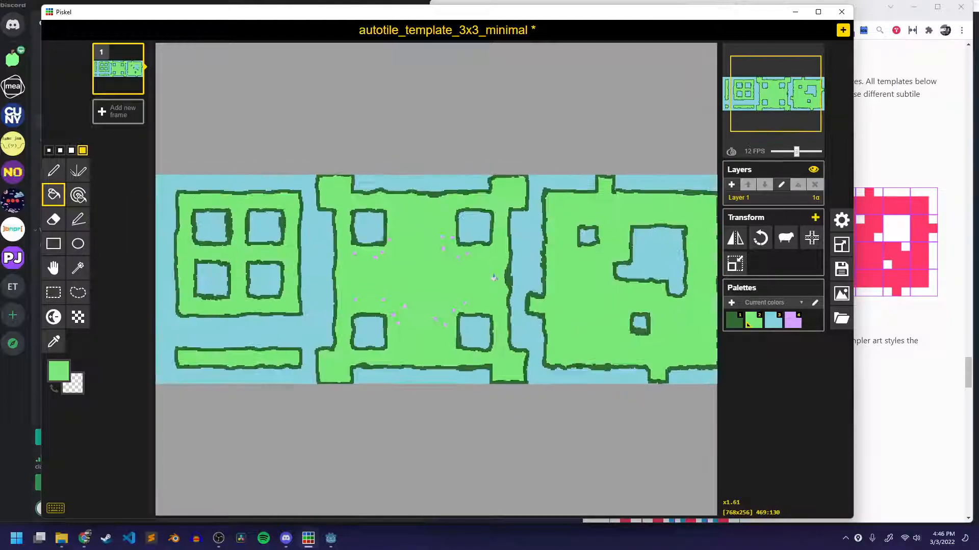
pyautogui.scroll(2, 505, 282)
pyautogui.scroll(-1, 499, 284)
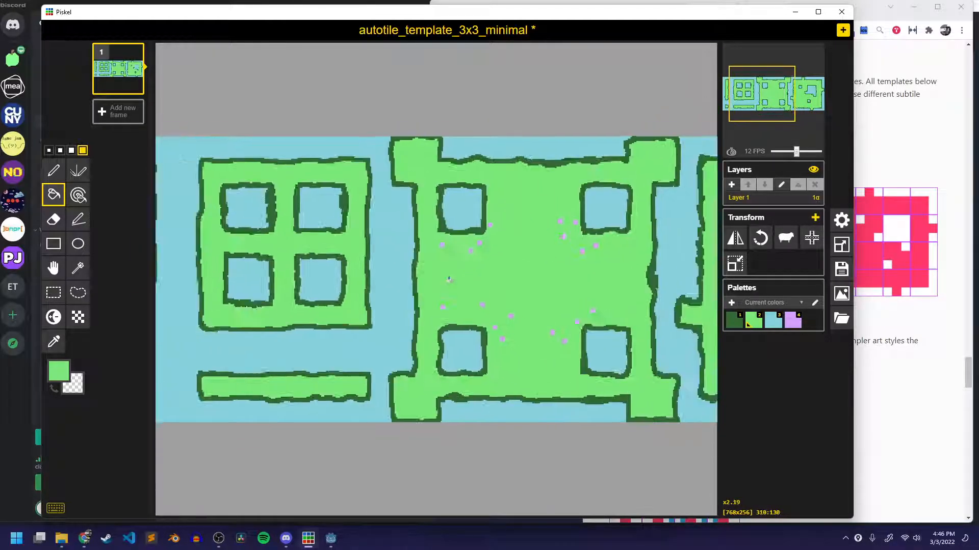
pyautogui.scroll(-2, 479, 289)
pyautogui.scroll(5, 479, 290)
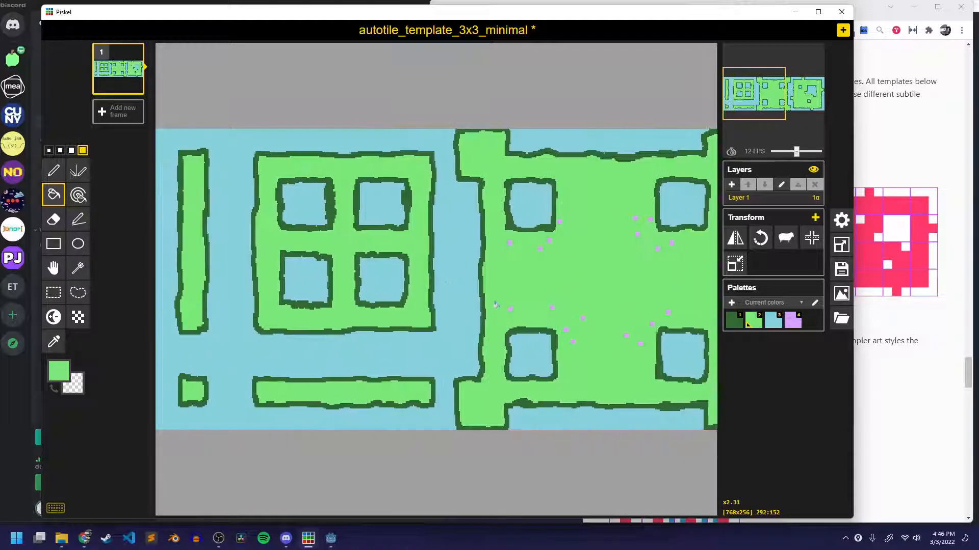
pyautogui.scroll(-2, 297, 283)
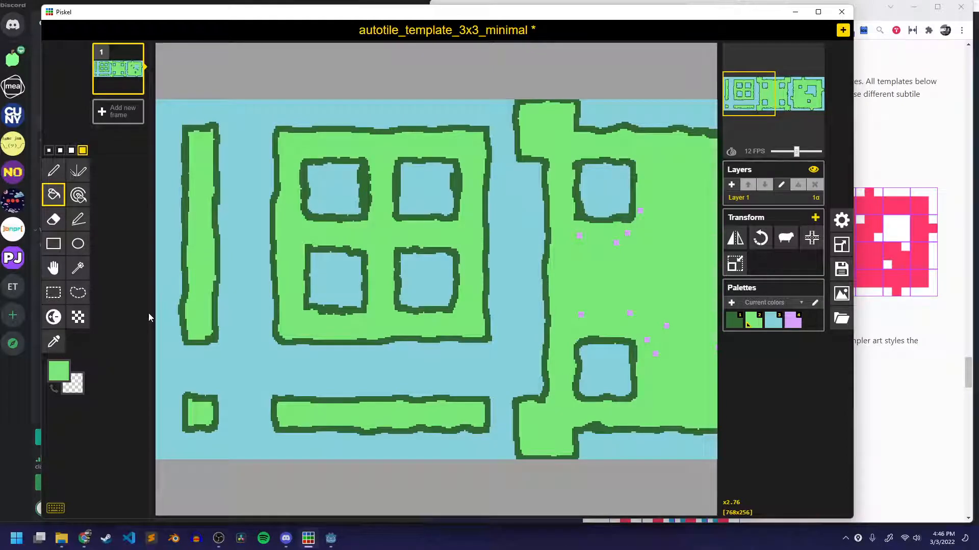
# Recolor every dark green border on the sheet to brown #70613c by painting all pixels of the same color.
pyautogui.click(78, 195)
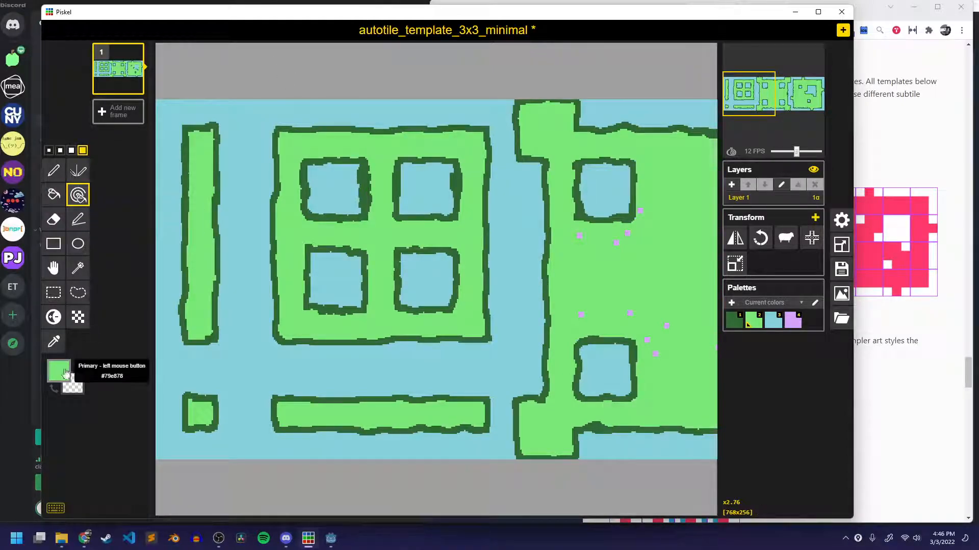
pyautogui.click(59, 371)
pyautogui.moveTo(174, 413); pyautogui.dragTo(124, 429)
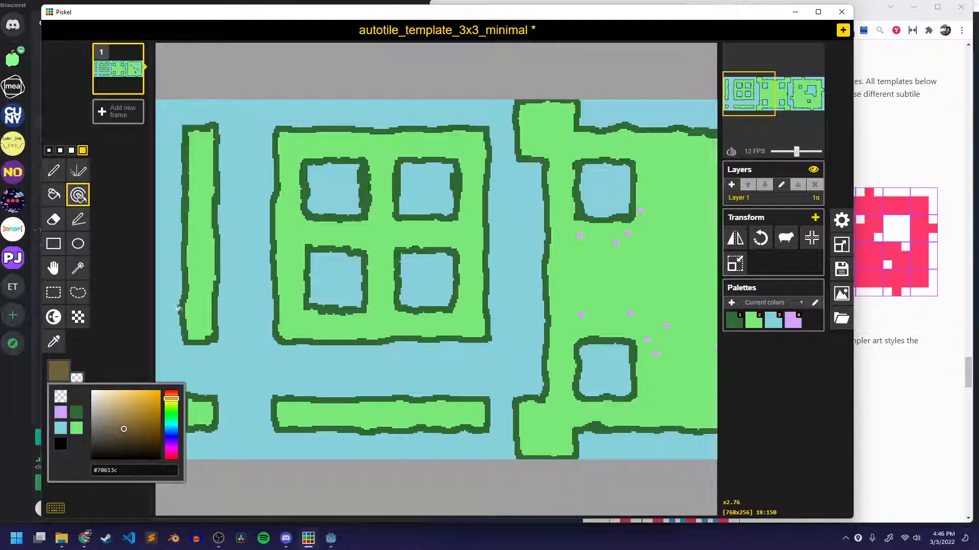
pyautogui.click(178, 307)
# Choose a lighter tan brown and recolor all the brown borders on the sheet with it.
pyautogui.scroll(-4, 248, 317)
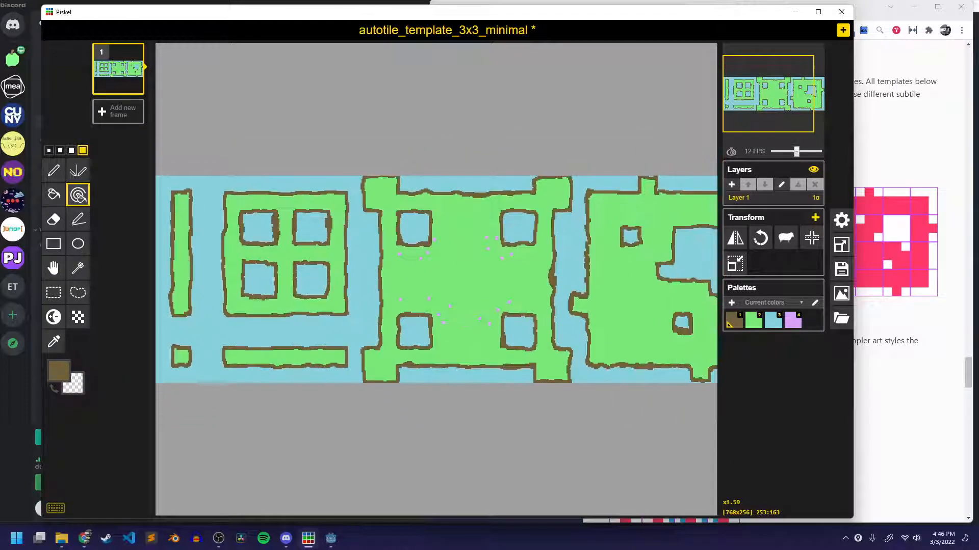
pyautogui.moveTo(391, 314); pyautogui.dragTo(500, 316, button='middle')
pyautogui.scroll(4, 305, 281)
pyautogui.click(58, 371)
pyautogui.click(121, 413)
pyautogui.click(178, 342)
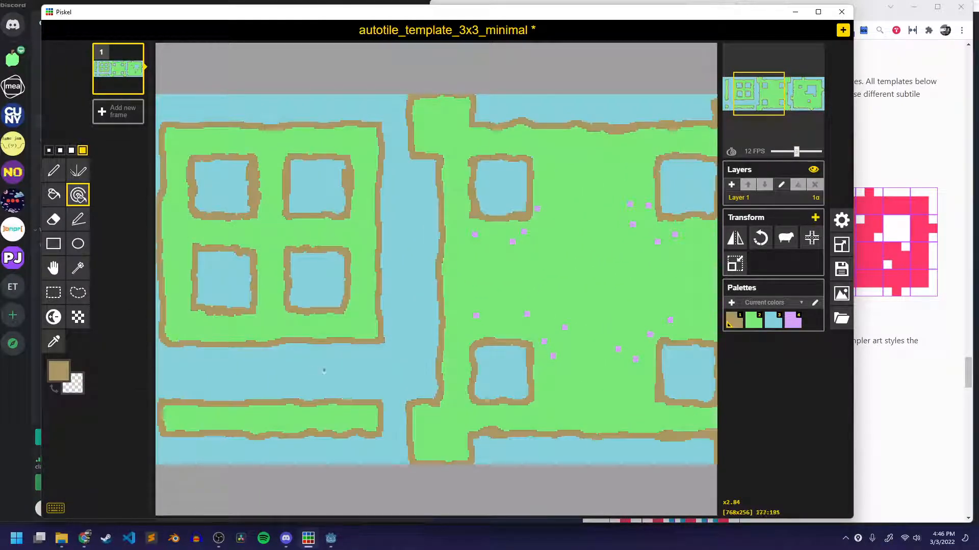
pyautogui.scroll(-5, 345, 346)
pyautogui.scroll(-1, 344, 346)
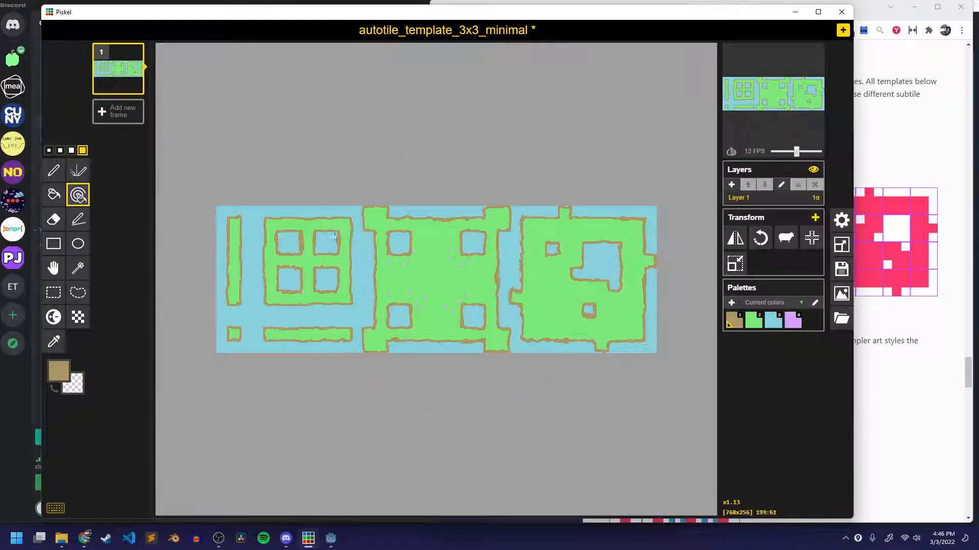
# Save the Piskel project in the tile sets folder under the name autotile_3x3.
pyautogui.hotkey('ctrl', 's')
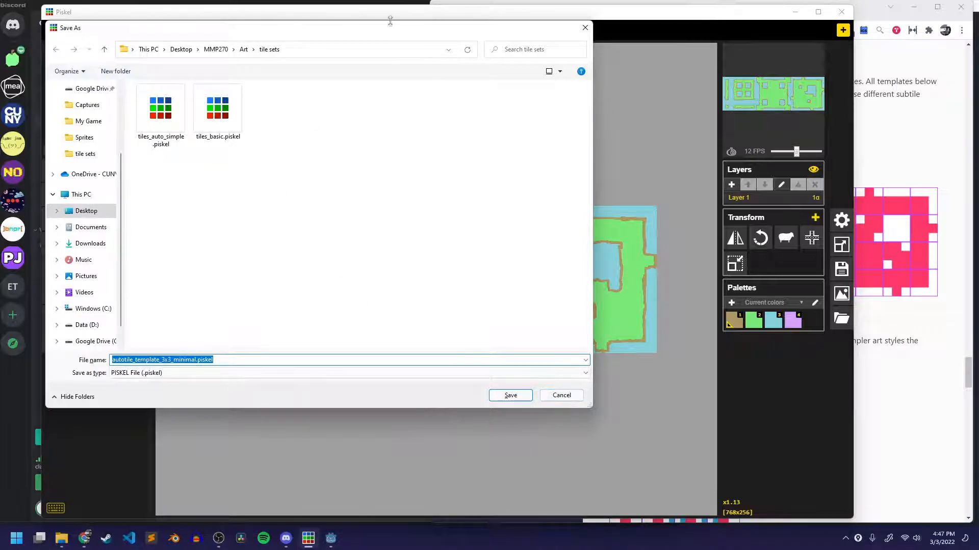
pyautogui.moveTo(331, 22); pyautogui.dragTo(452, 85)
pyautogui.click(265, 424)
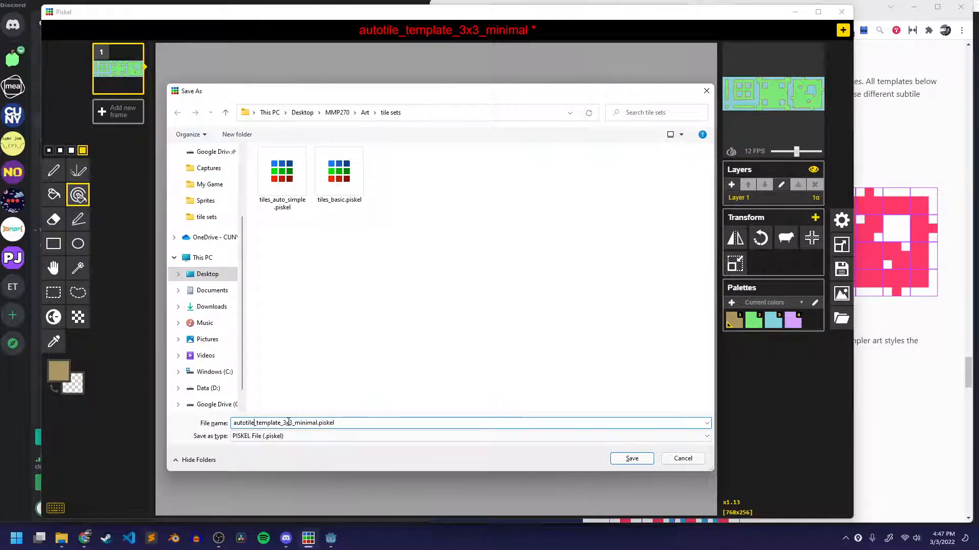
pyautogui.moveTo(317, 423); pyautogui.dragTo(256, 419)
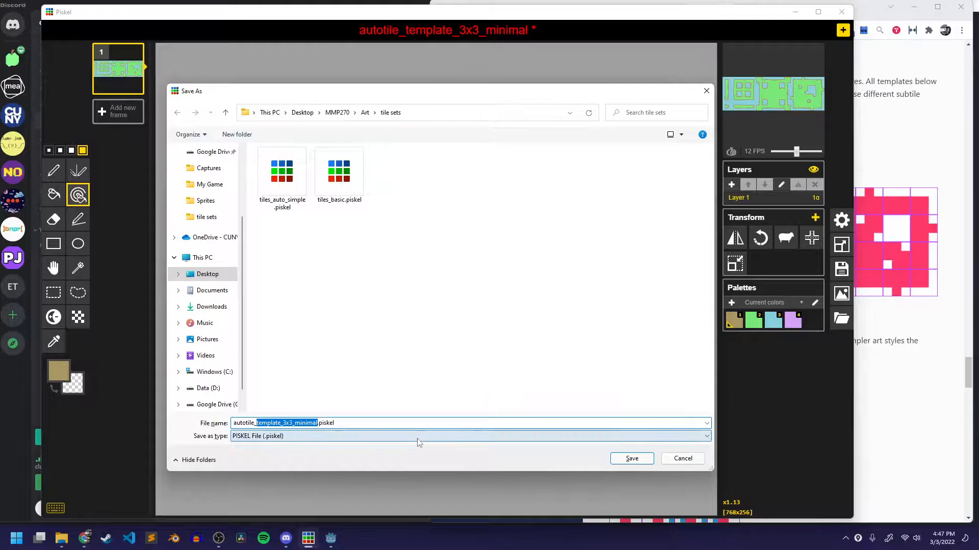
pyautogui.write('3x')
pyautogui.write('x3')
pyautogui.press('Return')
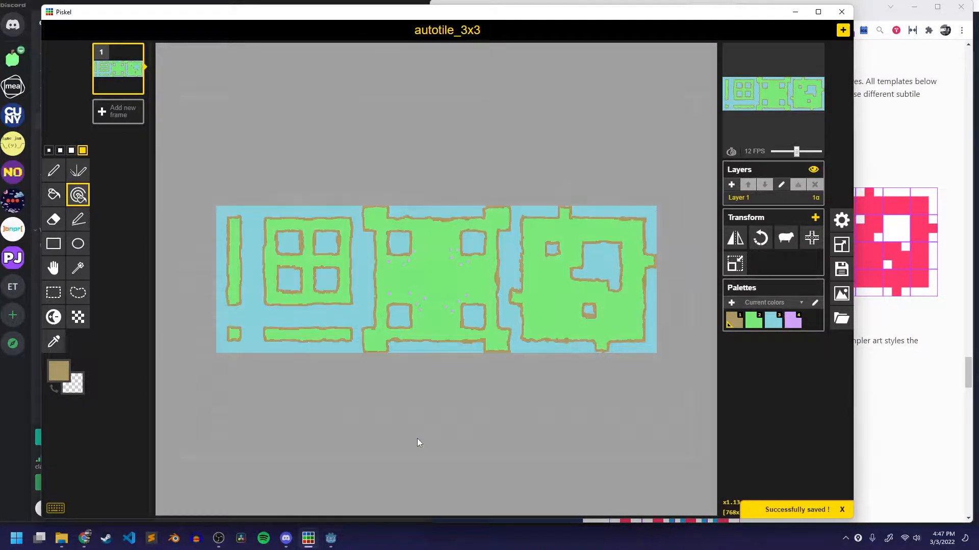
# Export the tile sheet as a PNG named tiles_auto_3x3.png into the game's Sprites folder.
pyautogui.click(839, 295)
pyautogui.click(753, 240)
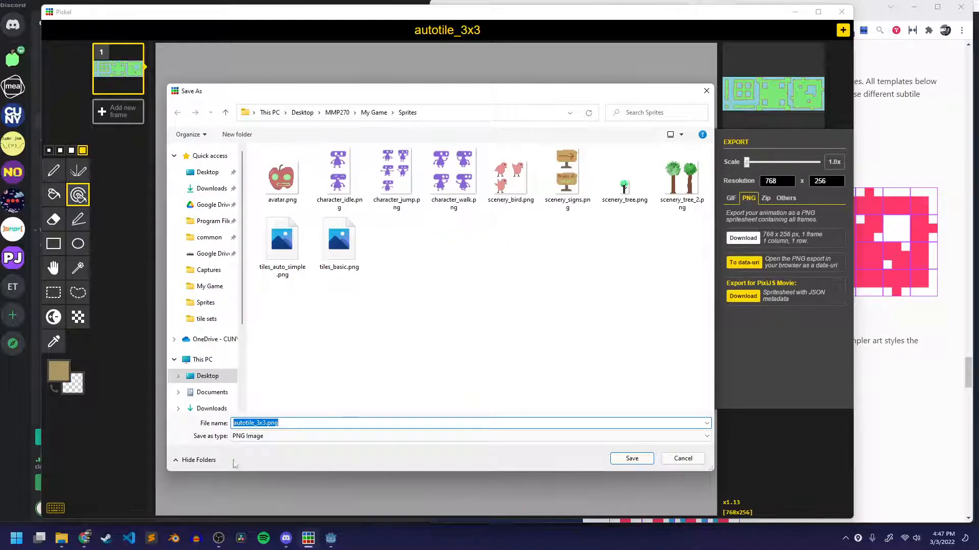
pyautogui.click(249, 423)
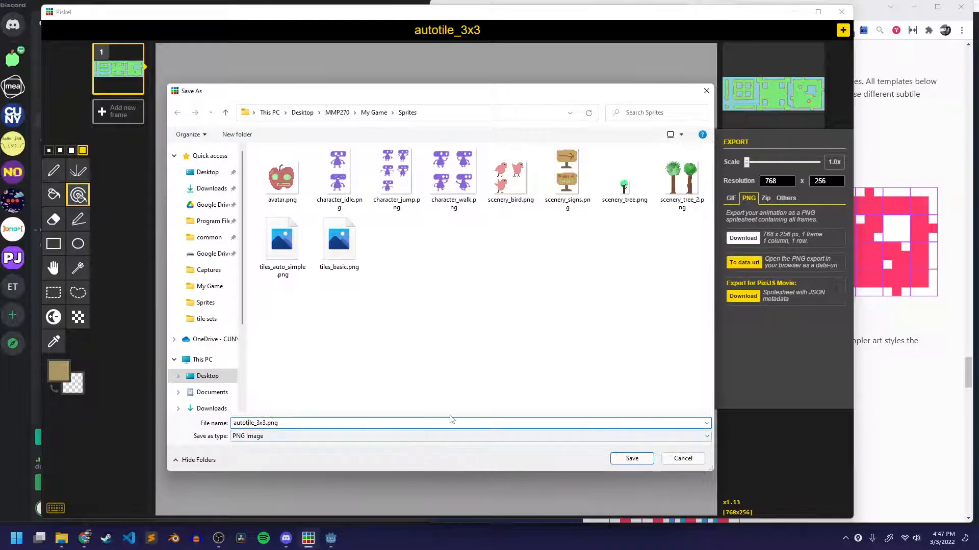
pyautogui.press('Home')
pyautogui.write('tiles_')
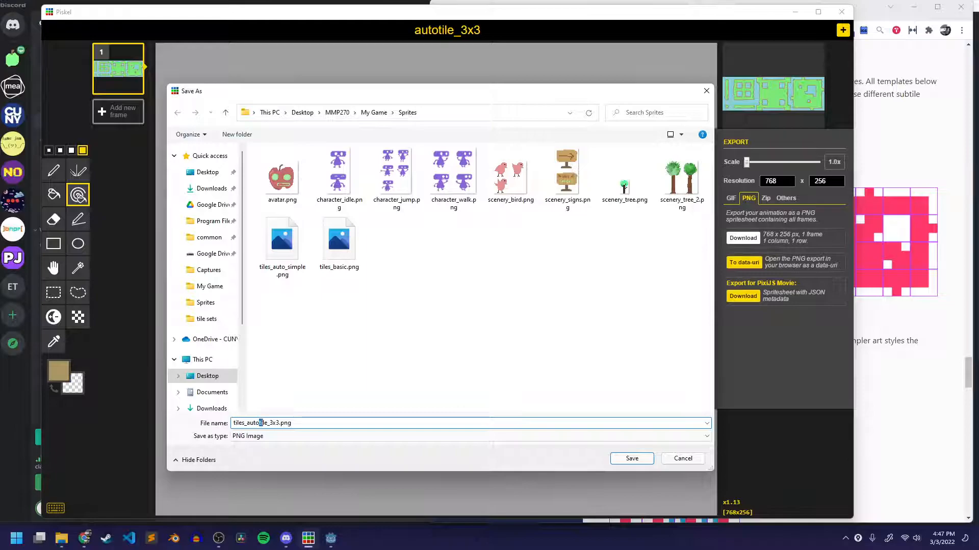
pyautogui.press('Delete')
pyautogui.press('Delete')
pyautogui.press('Delete')
pyautogui.press('Delete')
pyautogui.click(631, 458)
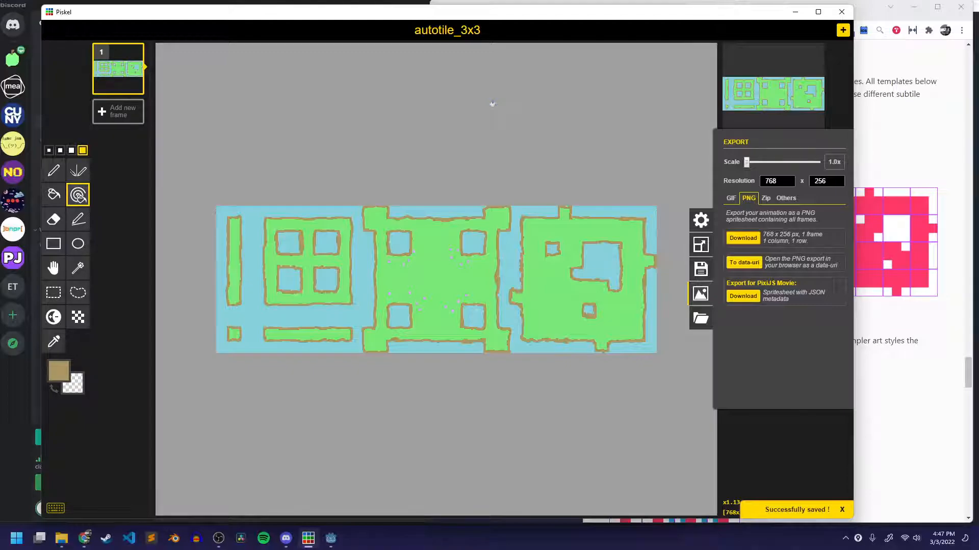
pyautogui.click(700, 294)
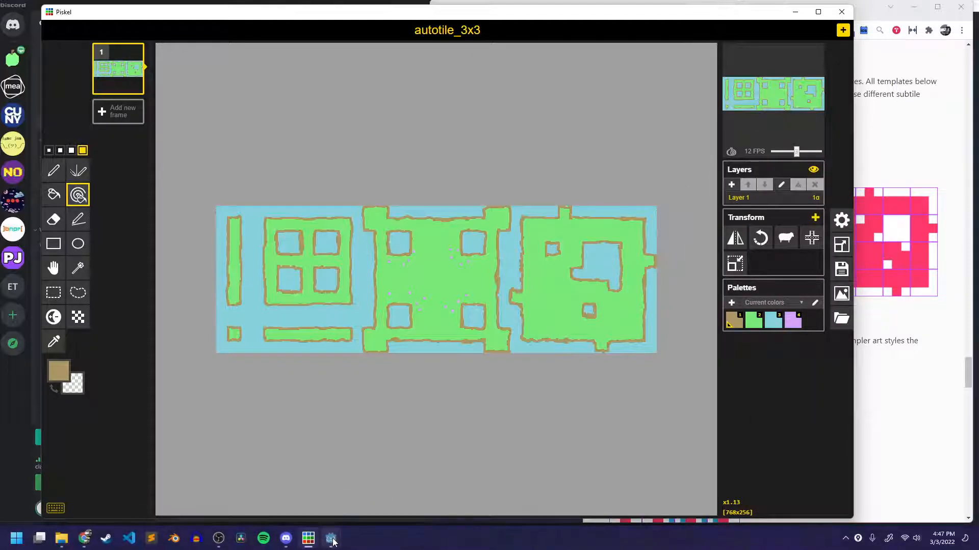
# Switch to the Godot editor and close the AutoTileSimpleScene scene.
pyautogui.moveTo(331, 538)
pyautogui.click(373, 495)
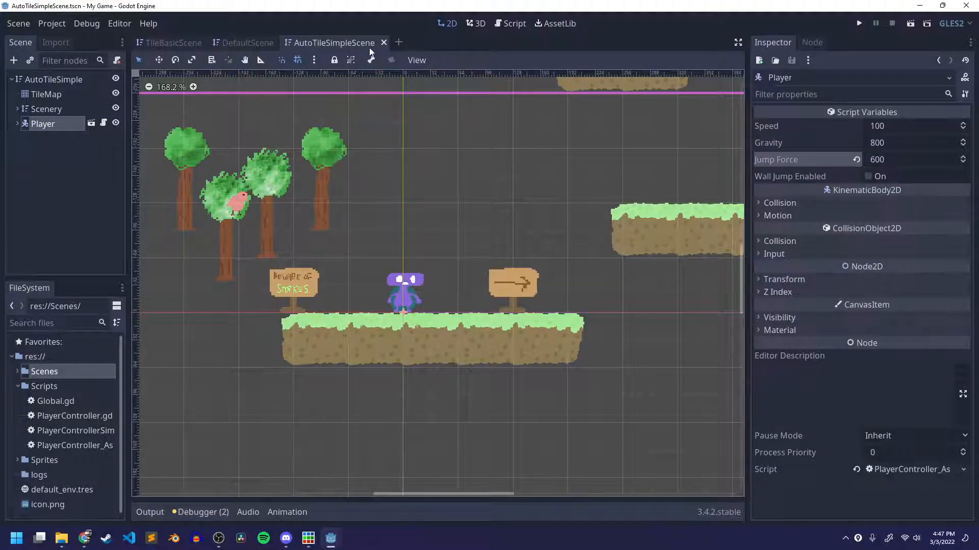
pyautogui.click(383, 43)
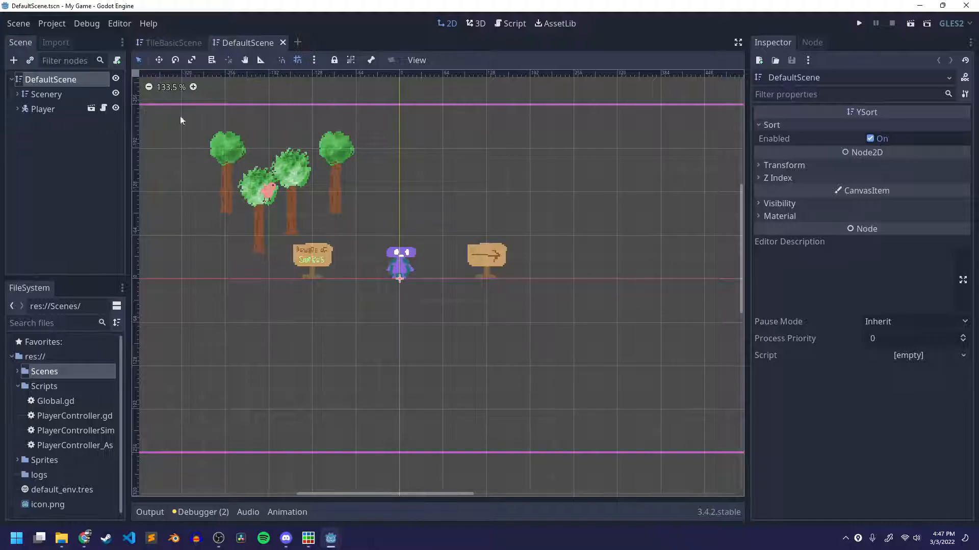
# Duplicate DefaultScene.tscn in the Scenes folder as AutoTile3x3Scene.tscn.
pyautogui.click(18, 386)
pyautogui.click(17, 372)
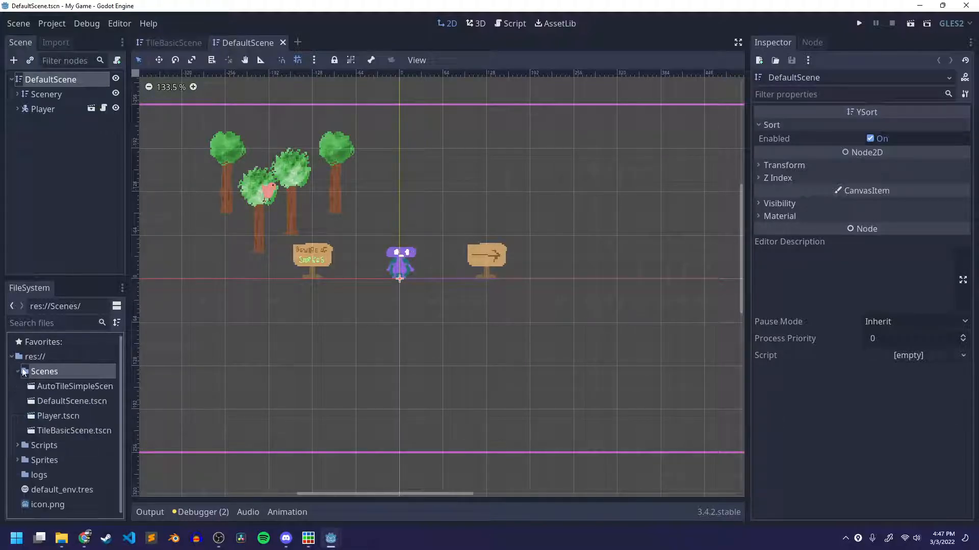
pyautogui.click(76, 401)
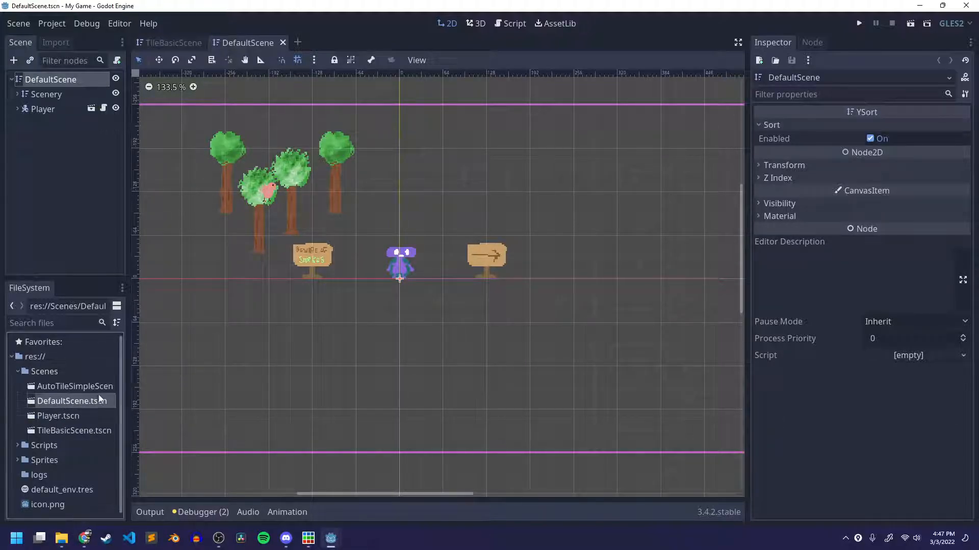
pyautogui.rightClick(80, 402)
pyautogui.click(132, 399)
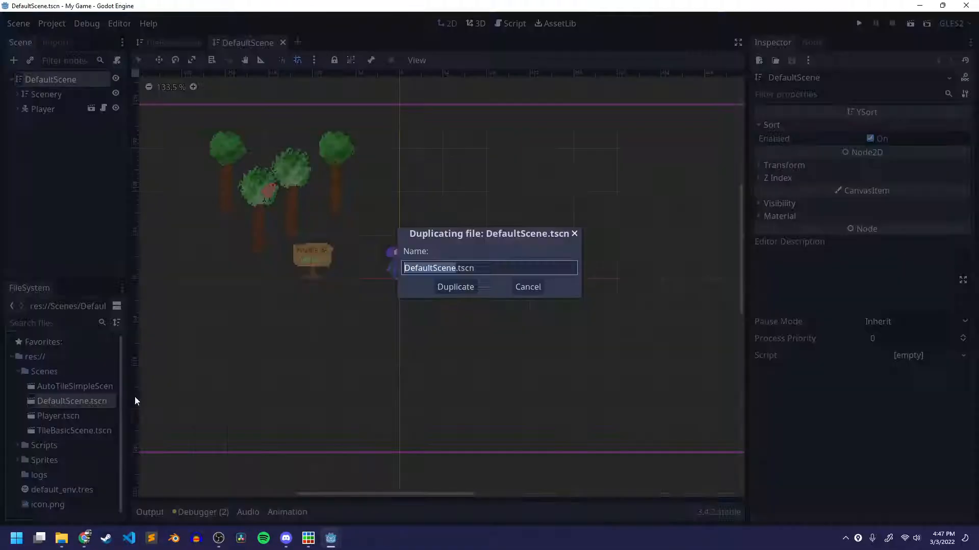
pyautogui.write('Auto')
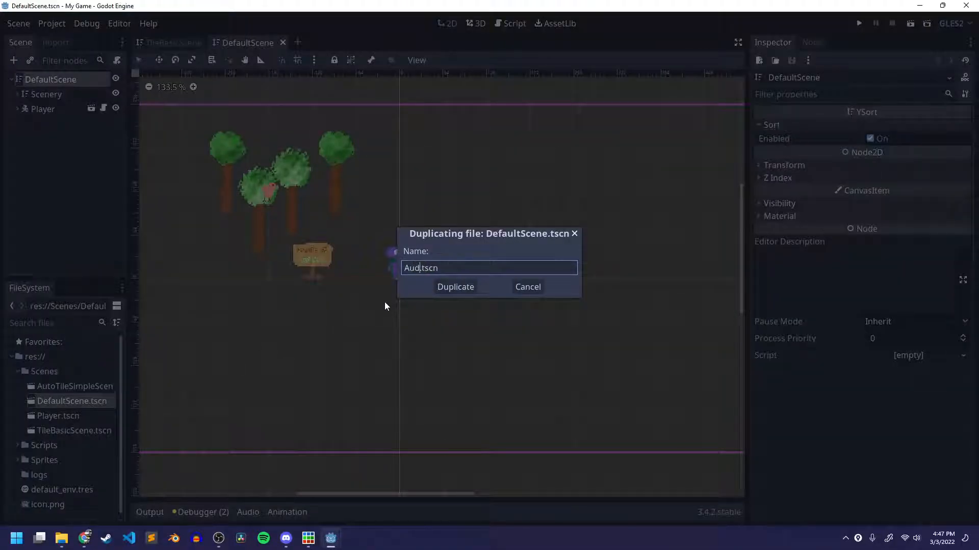
pyautogui.write('Stile')
pyautogui.press('BackSpace')
pyautogui.press('BackSpace')
pyautogui.press('BackSpace')
pyautogui.press('BackSpace')
pyautogui.press('BackSpace')
pyautogui.write('Tile3x3Scene')
pyautogui.press('Return')
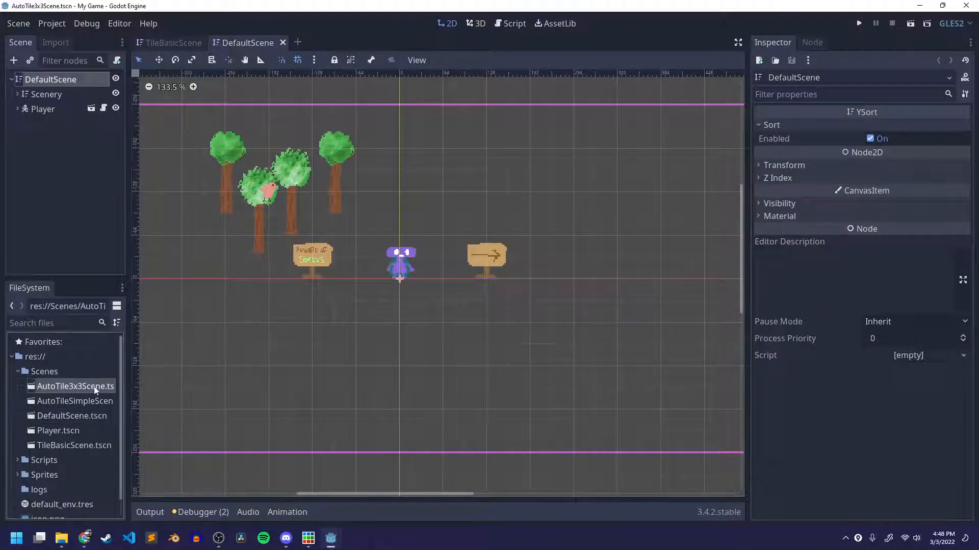
# Open AutoTile3x3Scene and rename its root node to AutoTile3x3.
pyautogui.doubleClick(75, 387)
pyautogui.doubleClick(41, 80)
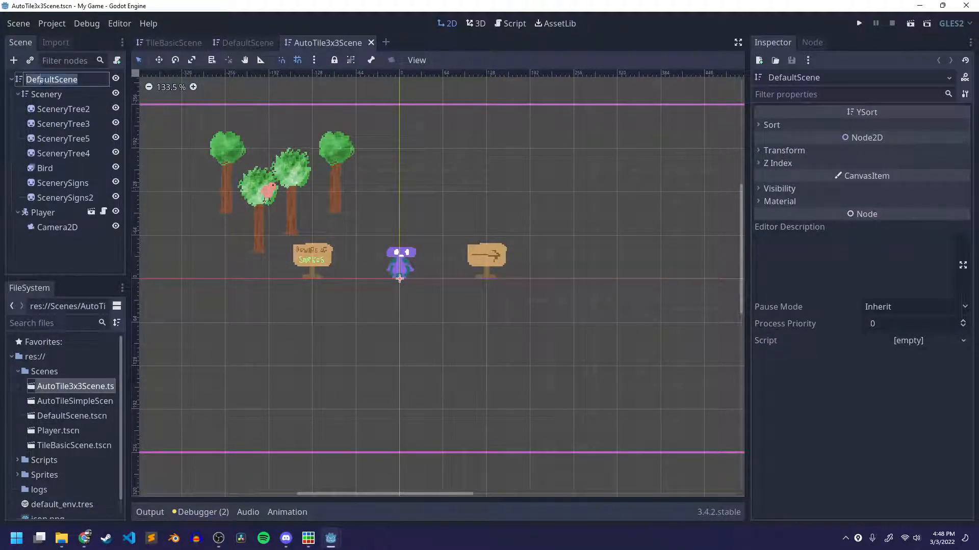
pyautogui.write('Audot')
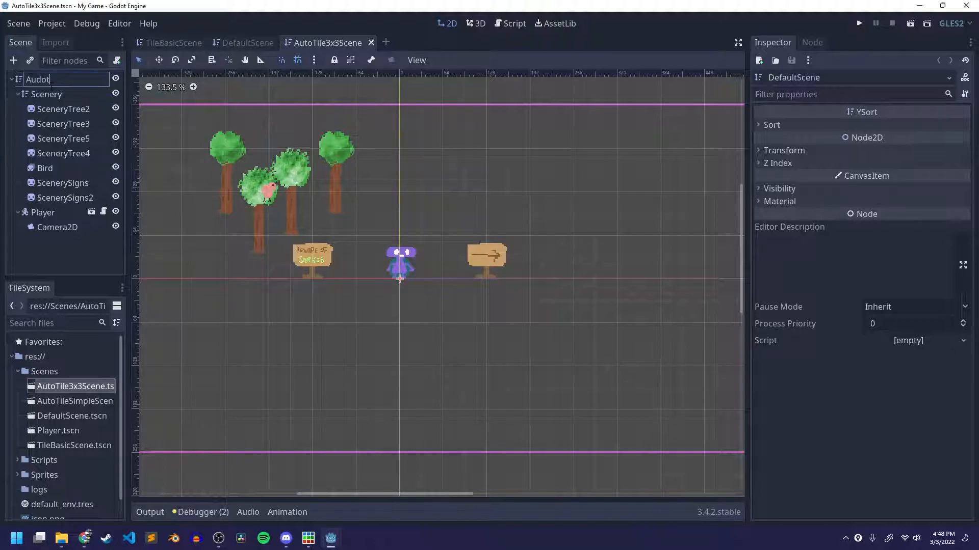
pyautogui.write('oTile3Xx3')
pyautogui.press('Return')
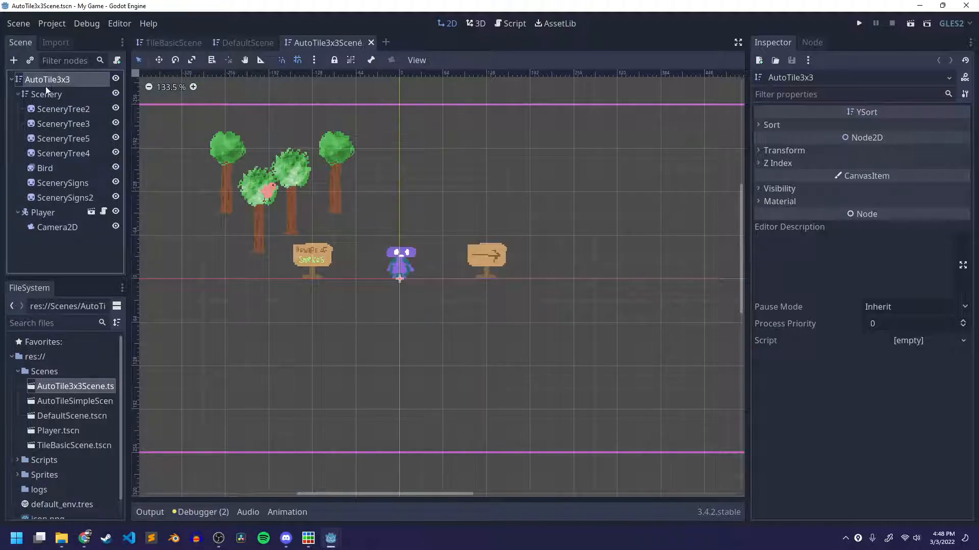
# Collapse the Scenery and Player branches and add a TileMap node under AutoTile3x3, placed above Scenery.
pyautogui.click(18, 94)
pyautogui.click(23, 109)
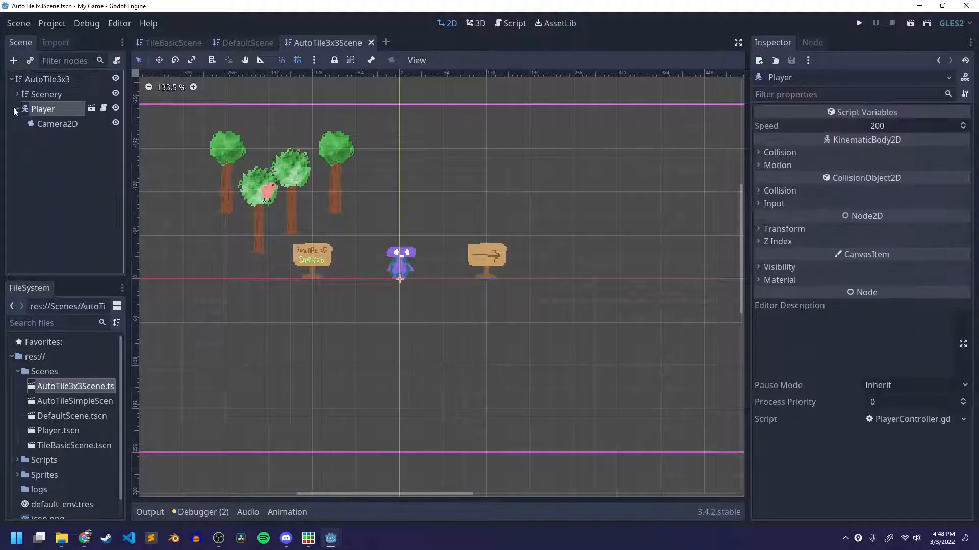
pyautogui.click(19, 109)
pyautogui.click(45, 81)
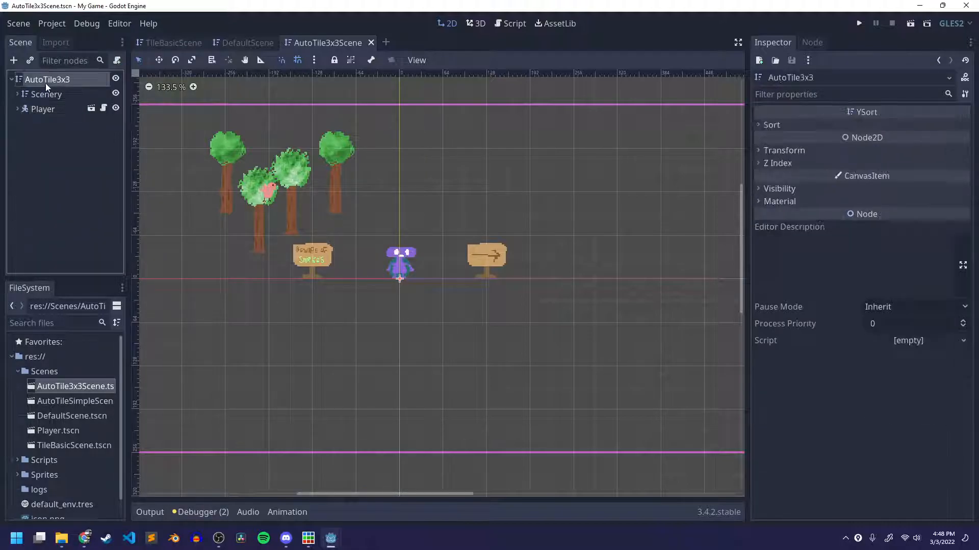
pyautogui.rightClick(45, 84)
pyautogui.click(62, 90)
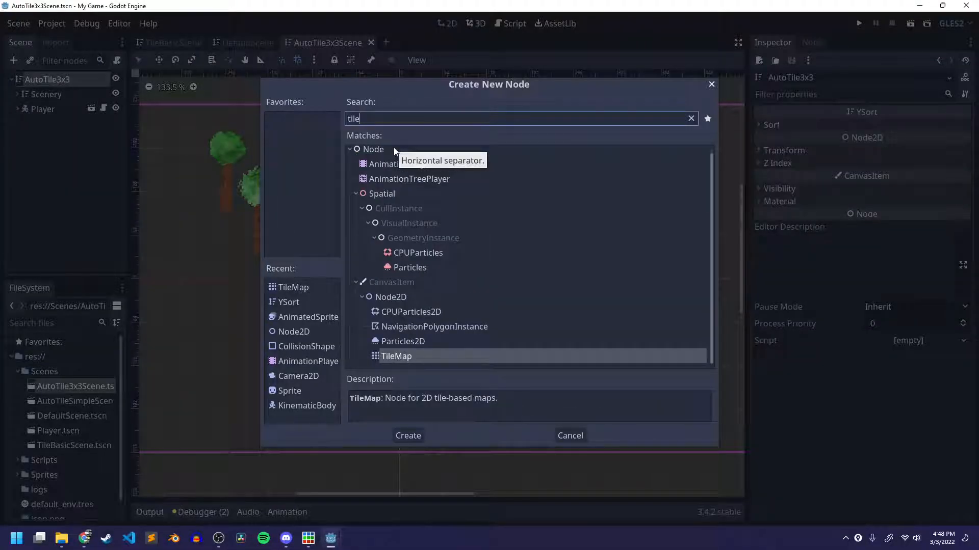
pyautogui.press('Return')
pyautogui.moveTo(46, 127); pyautogui.dragTo(53, 91)
pyautogui.click(45, 94)
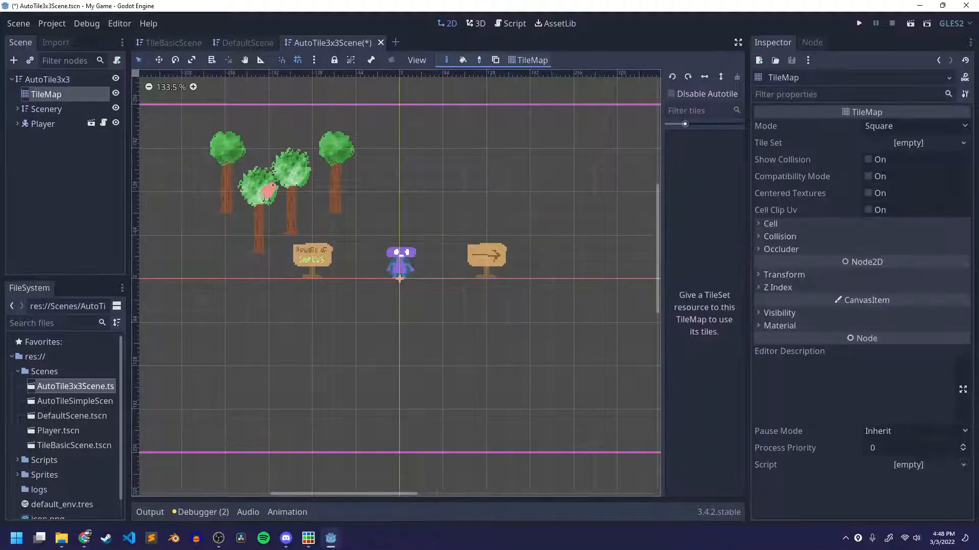
# Check the TileMap's cell size and set its collision layer to Tiles only, removing Player.
pyautogui.click(807, 225)
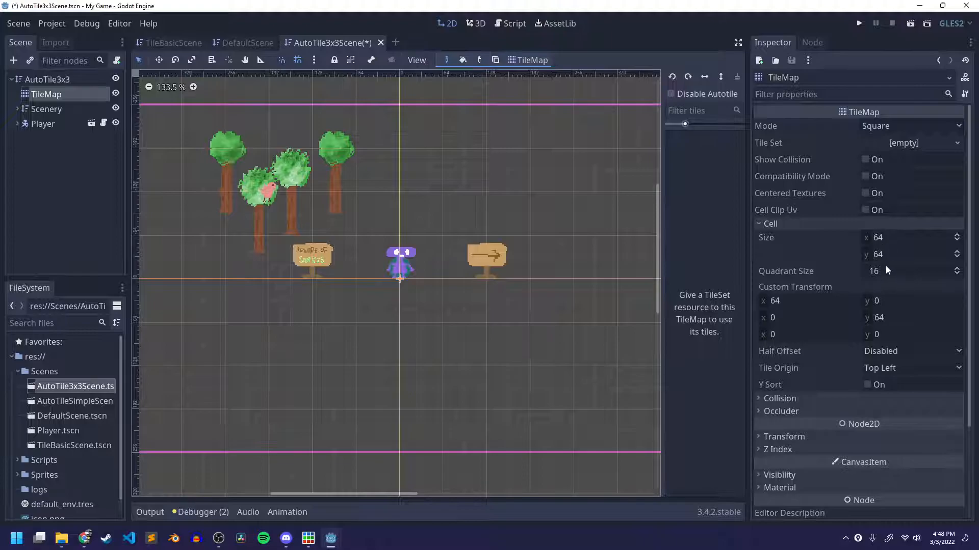
pyautogui.click(790, 225)
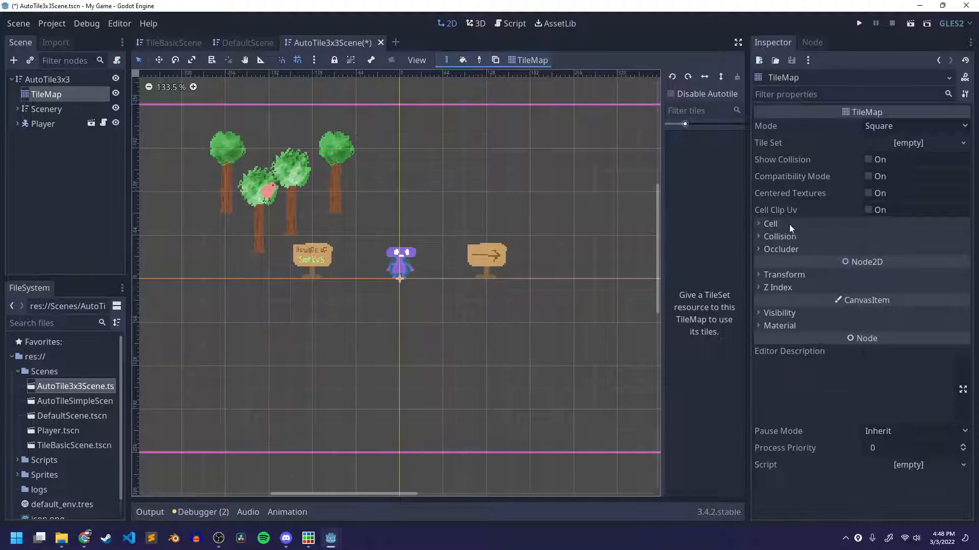
pyautogui.click(796, 237)
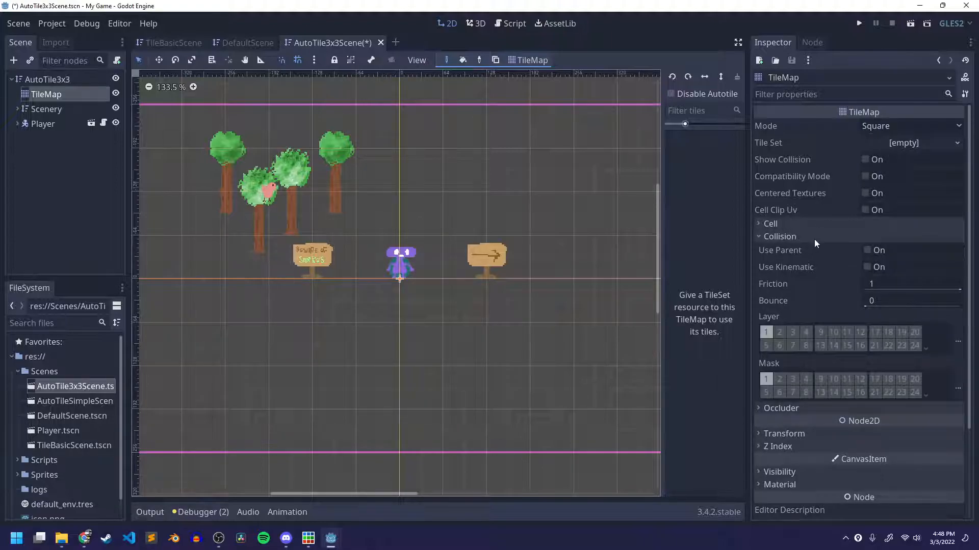
pyautogui.click(958, 342)
pyautogui.click(922, 34)
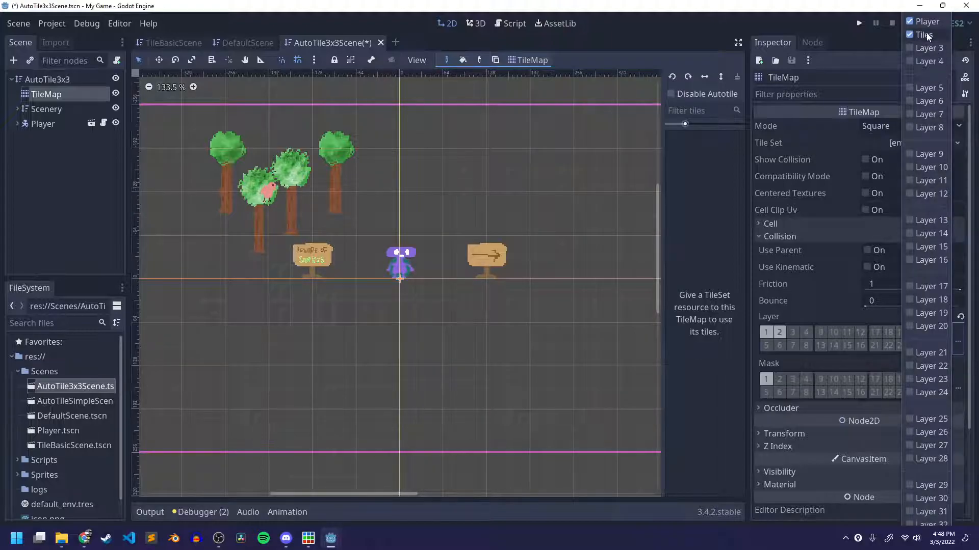
pyautogui.click(925, 21)
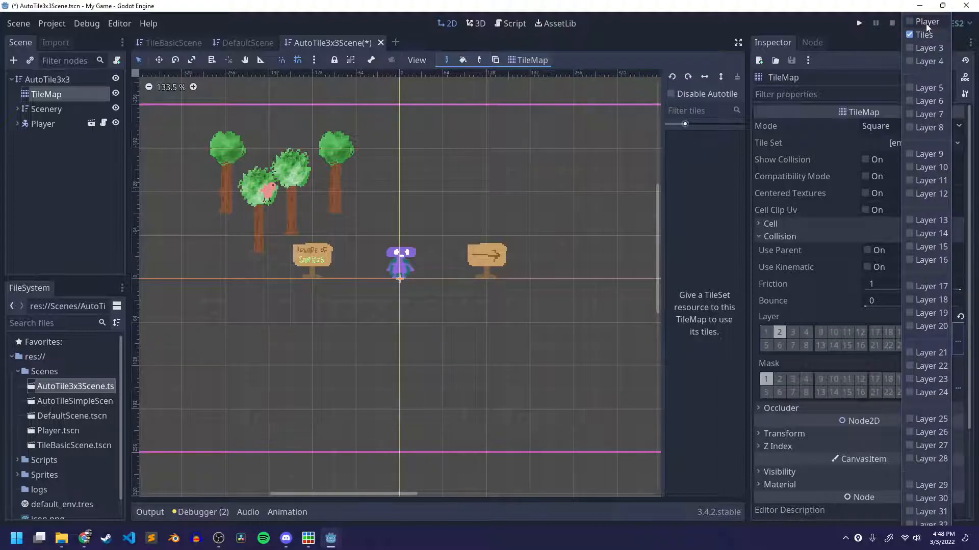
pyautogui.click(827, 289)
pyautogui.click(960, 388)
pyautogui.click(960, 386)
pyautogui.click(960, 387)
pyautogui.click(808, 364)
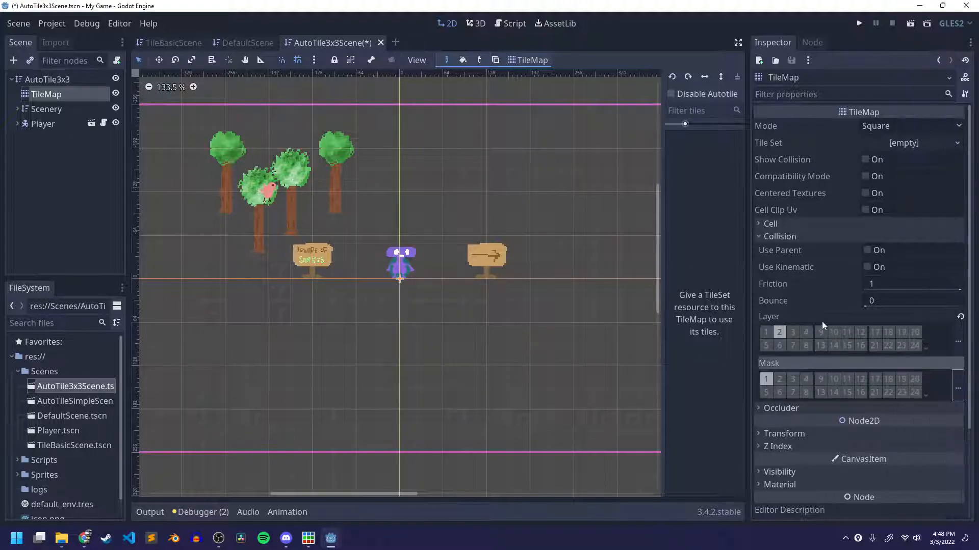
# Assign a new TileSet resource to the TileMap and open it for editing.
pyautogui.click(935, 144)
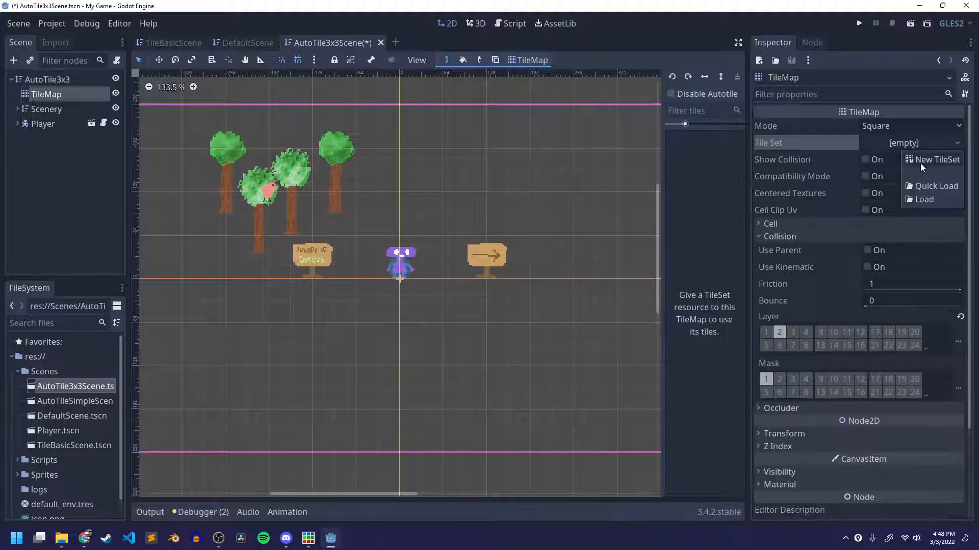
pyautogui.click(924, 159)
pyautogui.click(906, 143)
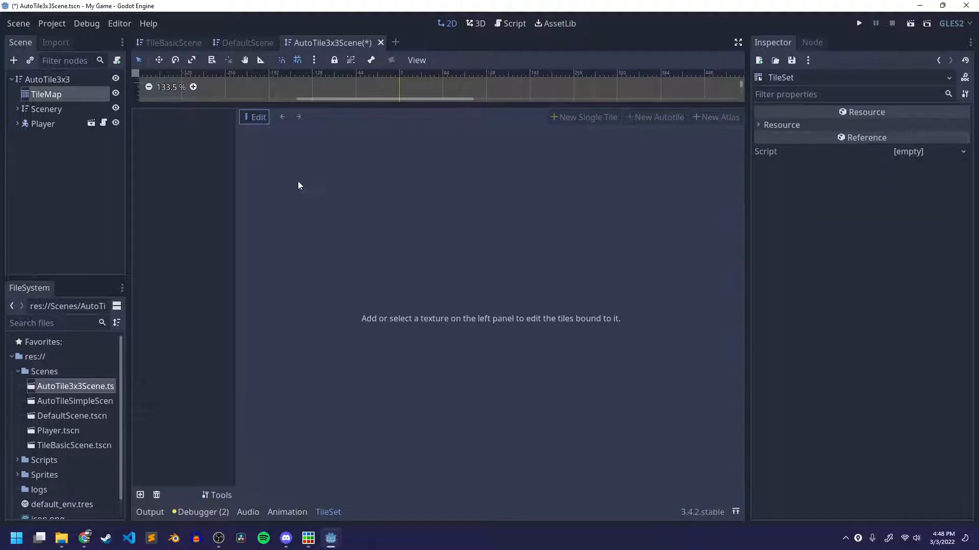
# Add tiles_auto_3x3.png from the Sprites folder to the TileSet as a texture.
pyautogui.click(18, 372)
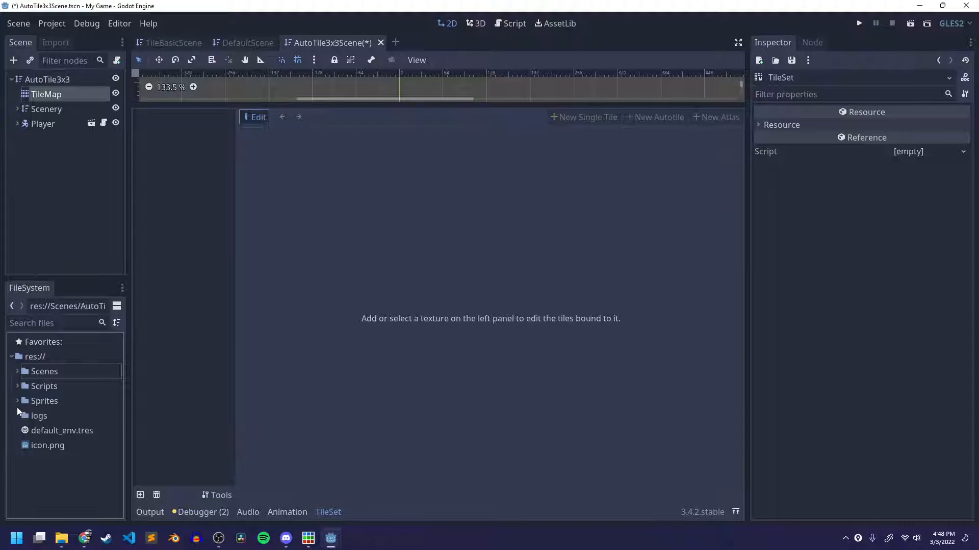
pyautogui.click(17, 401)
pyautogui.scroll(-3, 83, 421)
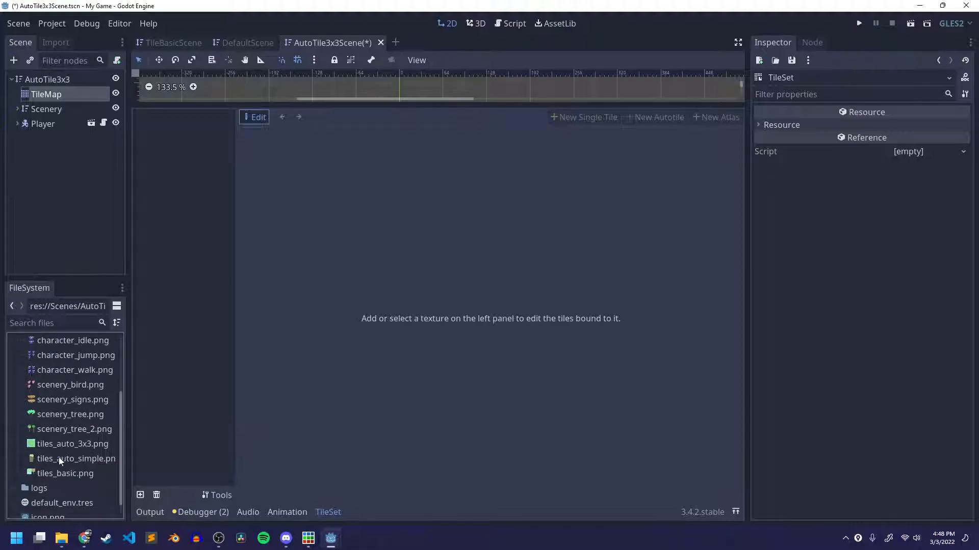
pyautogui.moveTo(67, 444); pyautogui.dragTo(179, 310)
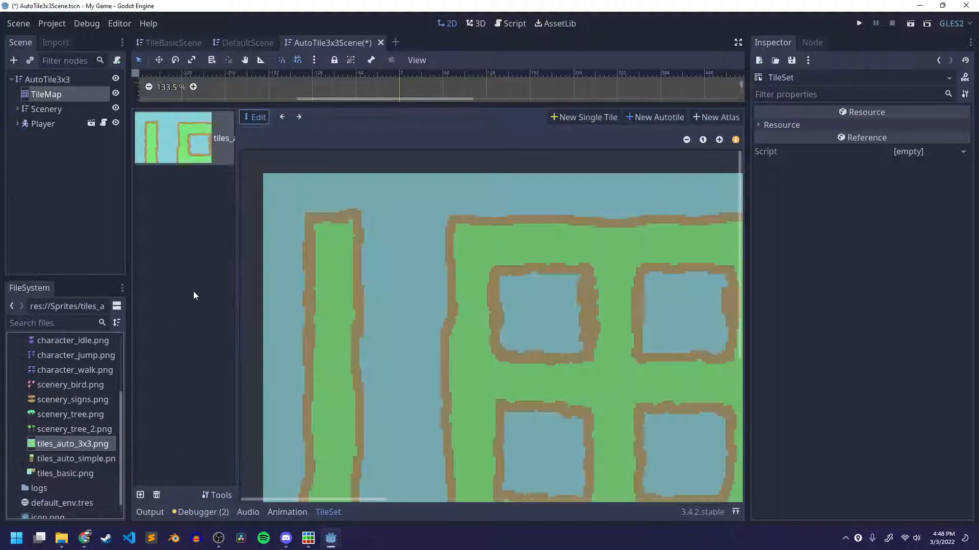
# Create a new autotile on the texture with a region drawn around the whole tile sheet.
pyautogui.click(687, 140)
pyautogui.click(687, 139)
pyautogui.click(686, 140)
pyautogui.click(686, 139)
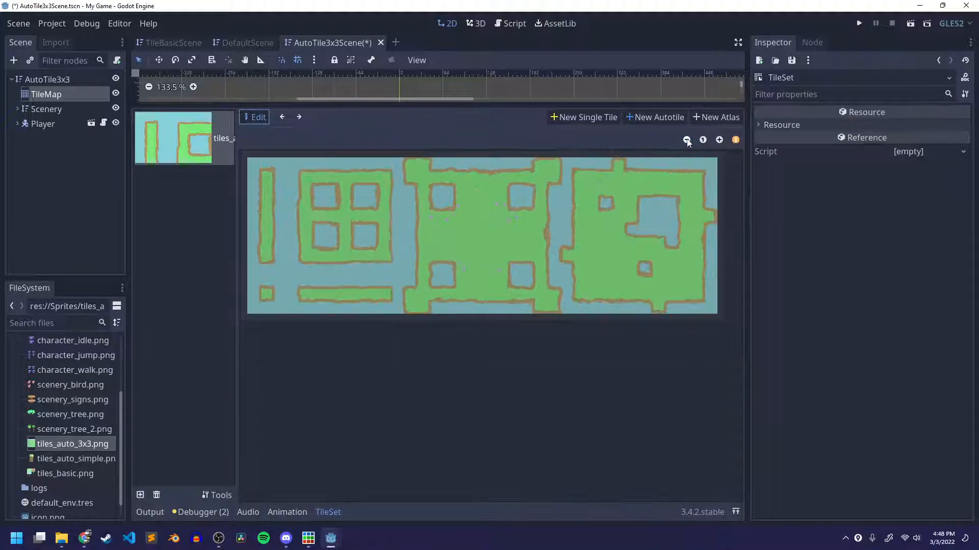
pyautogui.click(660, 118)
pyautogui.moveTo(250, 176); pyautogui.dragTo(725, 347)
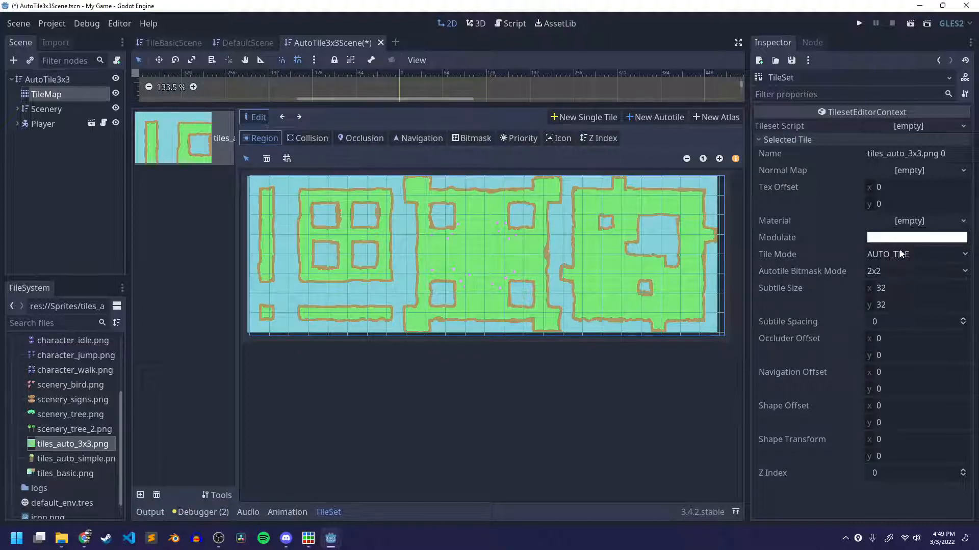
# Set the autotile's subtile size to 64 by 64.
pyautogui.click(803, 142)
pyautogui.click(801, 138)
pyautogui.click(894, 288)
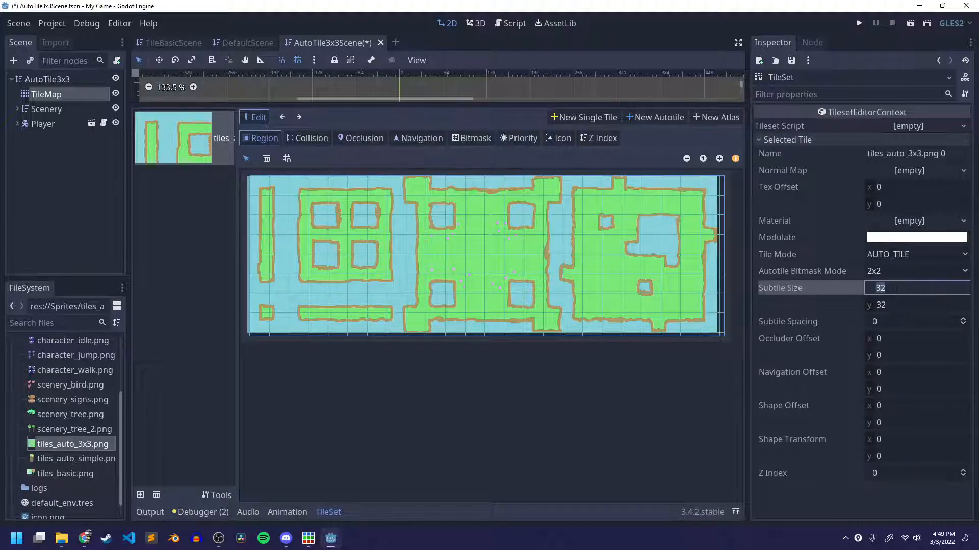
pyautogui.write('64')
pyautogui.click(893, 305)
pyautogui.write('64')
pyautogui.press('Return')
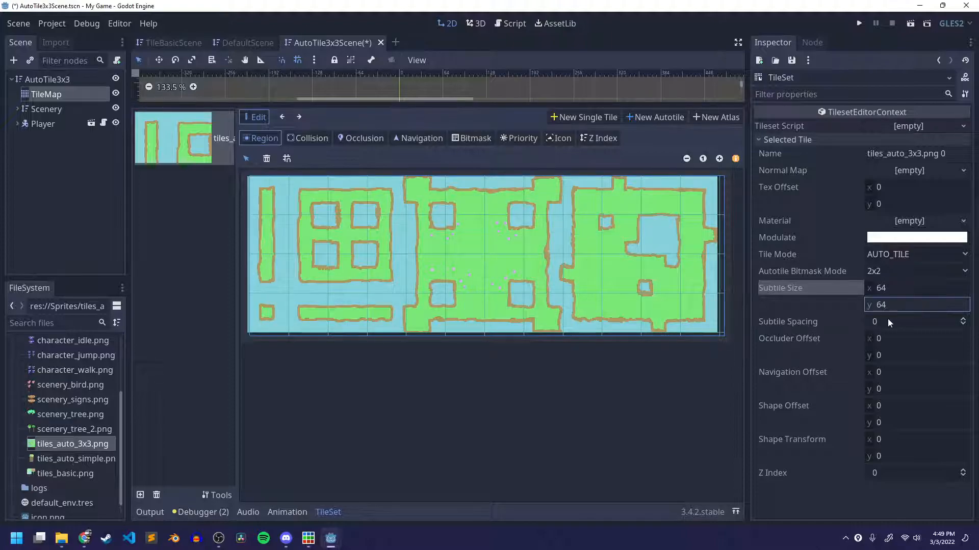
# Replace the misaligned autotile with a new one, enabling grid snapping and drawing its region around the whole tile sheet.
pyautogui.click(334, 229)
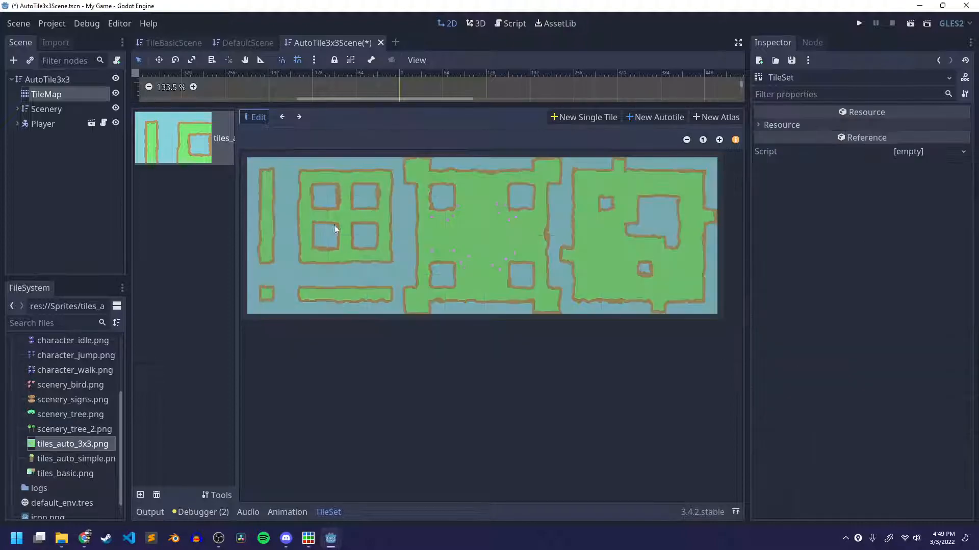
pyautogui.click(635, 123)
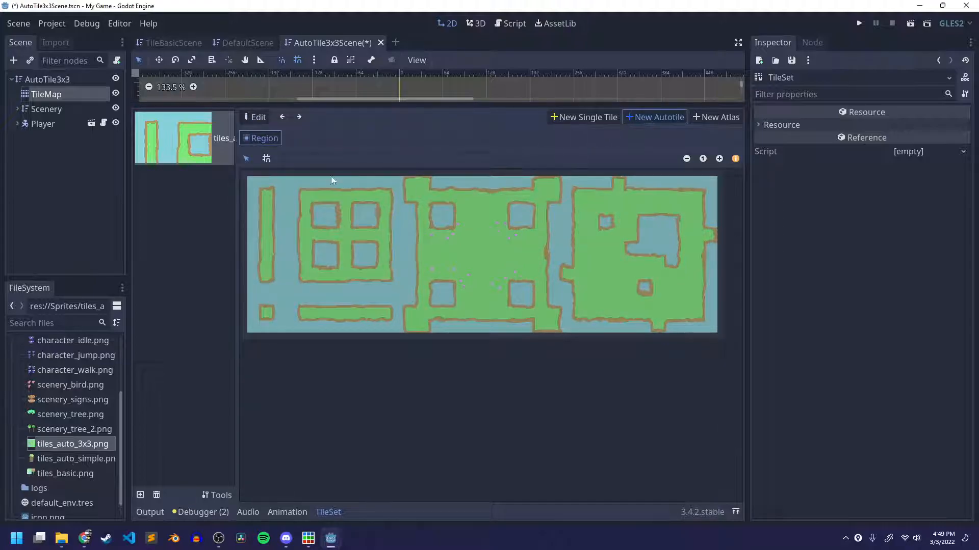
pyautogui.click(266, 158)
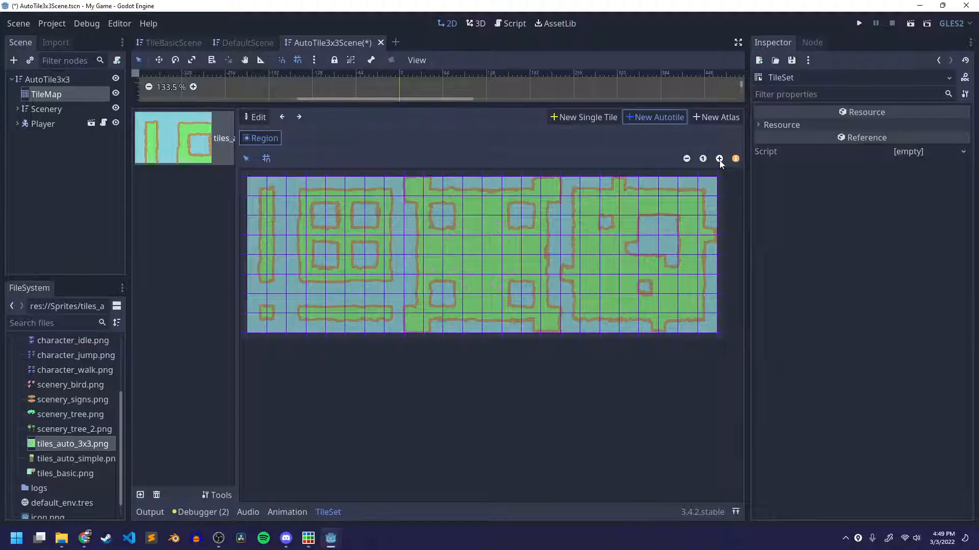
pyautogui.moveTo(265, 188); pyautogui.dragTo(711, 322)
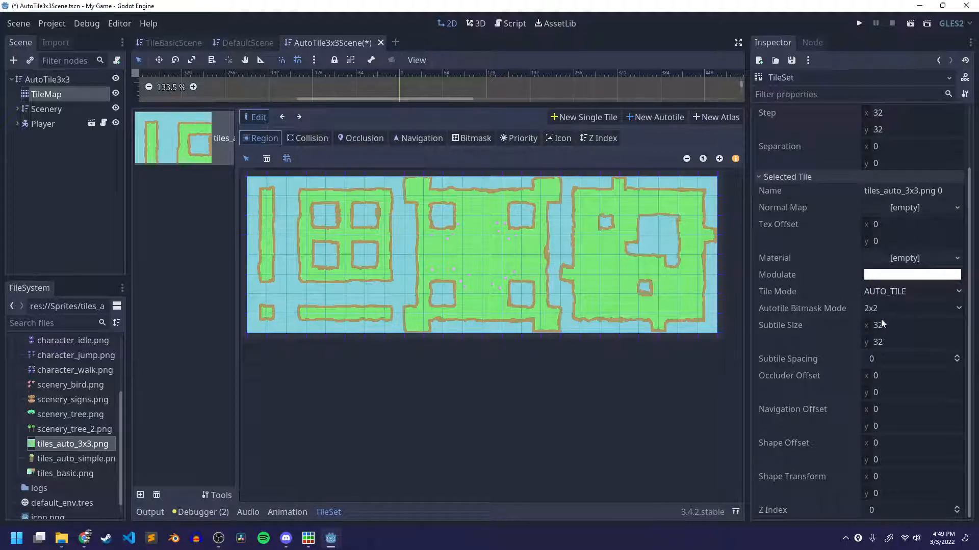
# Set the snap step to 64 by 64 in the TileSet's snap options.
pyautogui.scroll(3, 817, 274)
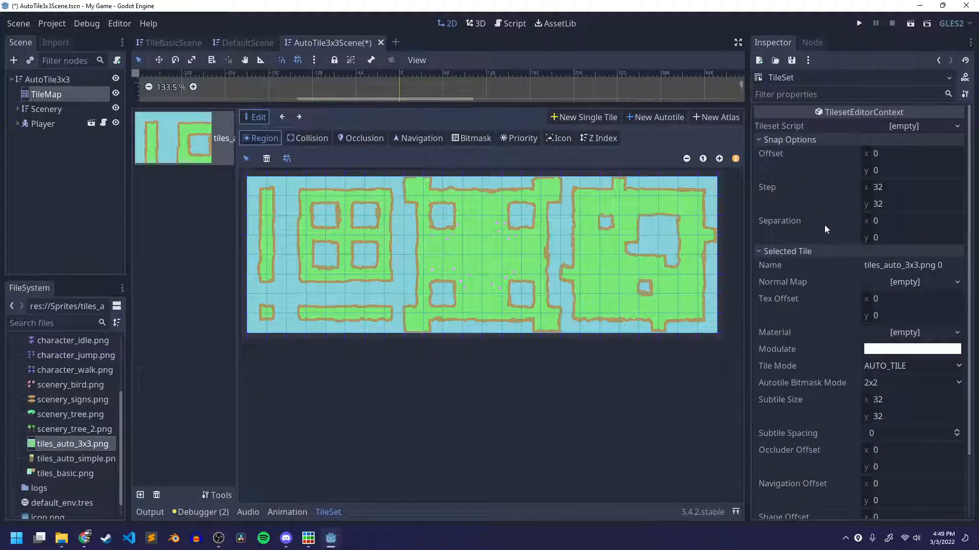
pyautogui.click(895, 189)
pyautogui.write('64')
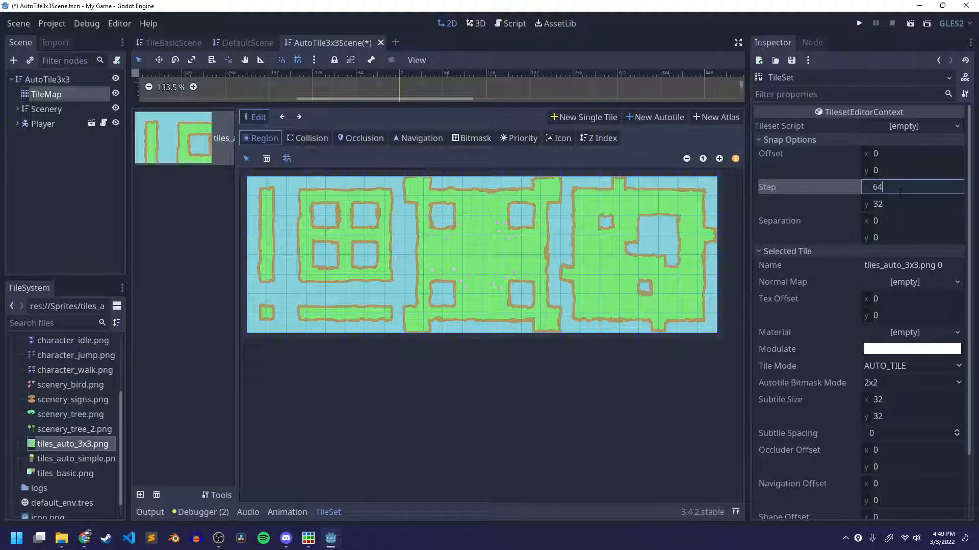
pyautogui.press('Tab')
pyautogui.write('64')
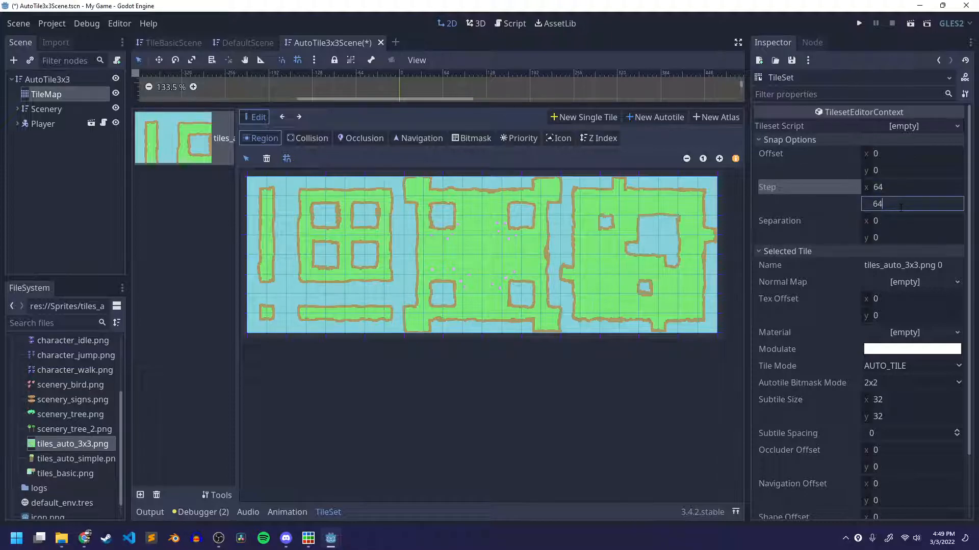
pyautogui.press('Return')
# Delete the autotile and create a new one with a region snapped to the 64-pixel grid around the whole sheet.
pyautogui.click(266, 158)
pyautogui.click(648, 118)
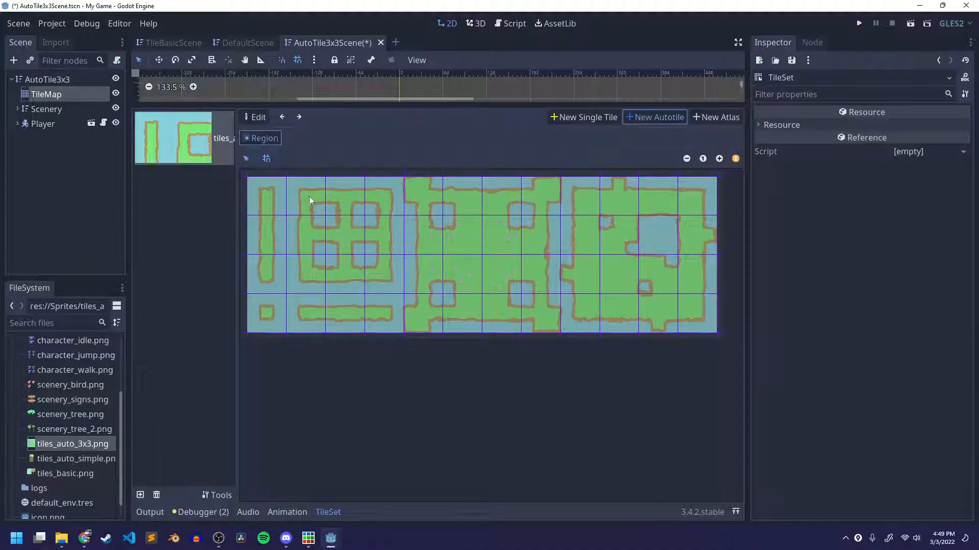
pyautogui.moveTo(264, 193); pyautogui.dragTo(694, 312)
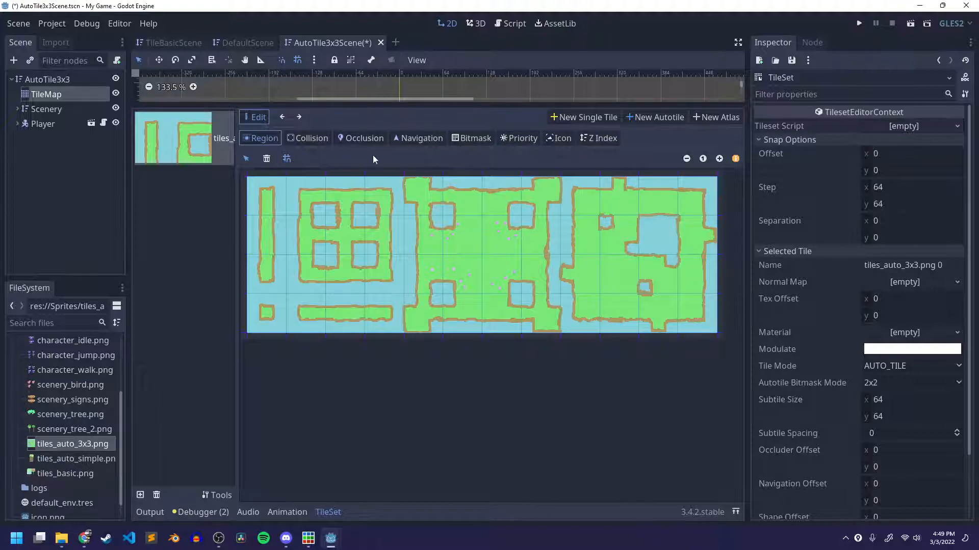
# Switch to bitmask editing and set the autotile bitmask mode to 3x3 (minimal).
pyautogui.click(472, 139)
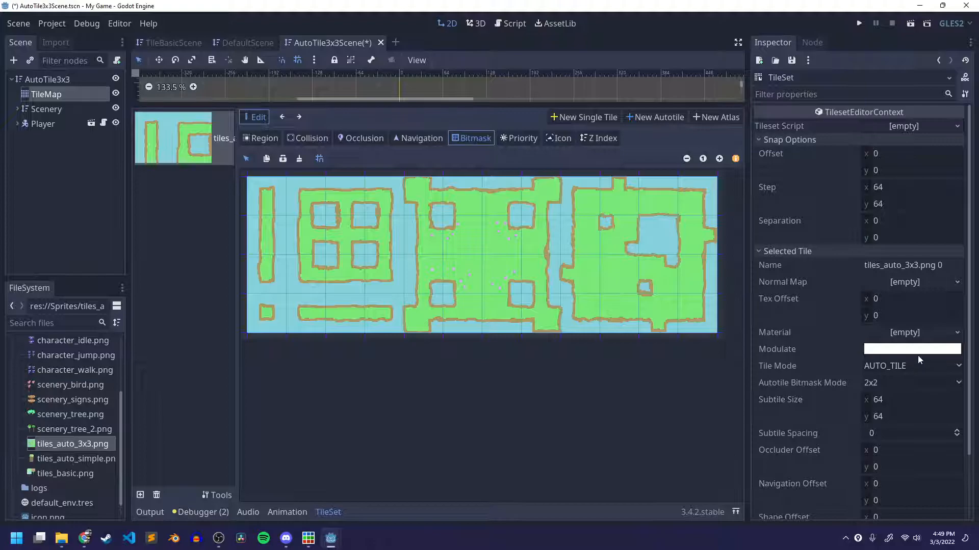
pyautogui.click(897, 382)
pyautogui.click(895, 411)
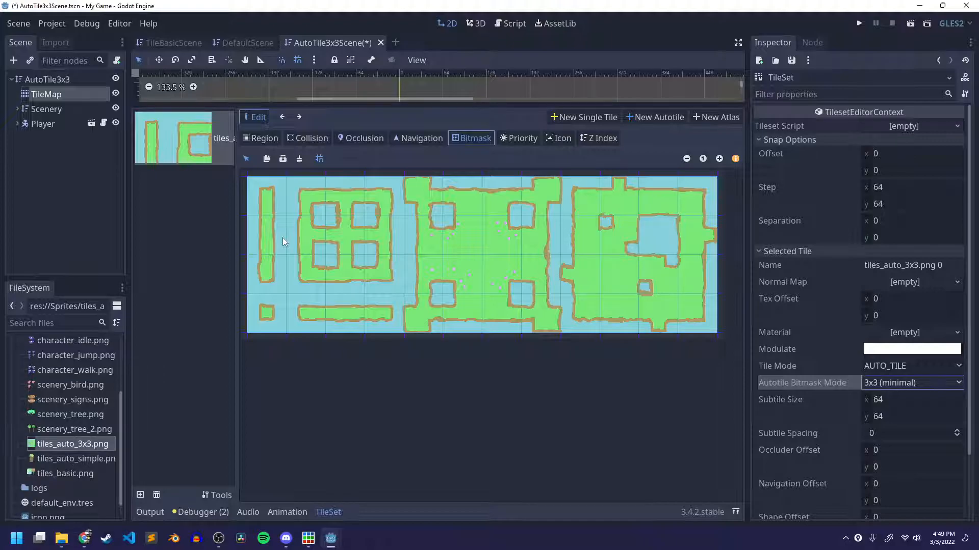
# Paint the bitmask over the green areas of the sheet's first four columns: the strips, small square and window-shaped frame.
pyautogui.moveTo(268, 199); pyautogui.dragTo(267, 280)
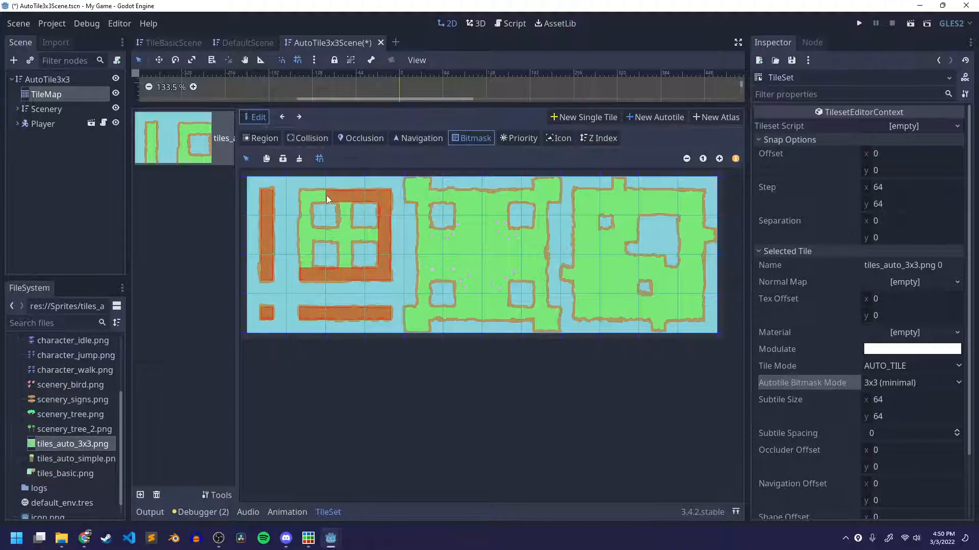
pyautogui.moveTo(303, 208); pyautogui.dragTo(307, 270)
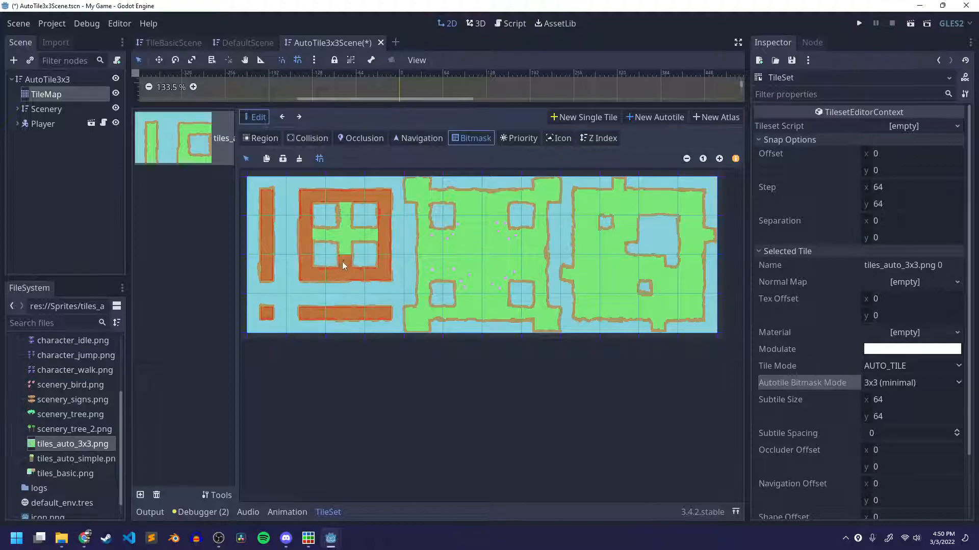
pyautogui.moveTo(318, 235); pyautogui.dragTo(371, 244)
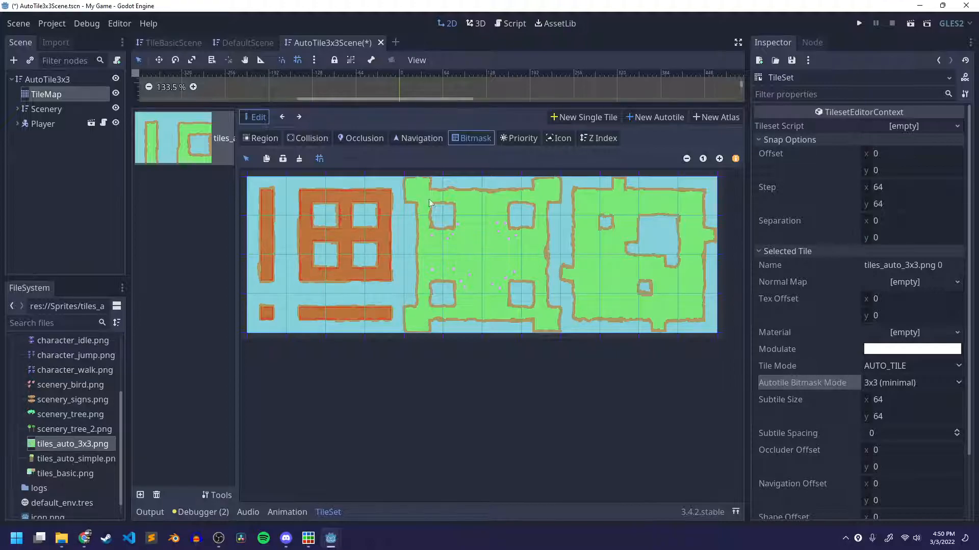
# Paint the bitmask over the green area of the sheet's middle block, leaving its four square holes unpainted.
pyautogui.moveTo(430, 198)
pyautogui.mouseDown()
pyautogui.moveTo(539, 197)
pyautogui.moveTo(544, 312)
pyautogui.moveTo(557, 318)
pyautogui.mouseUp()
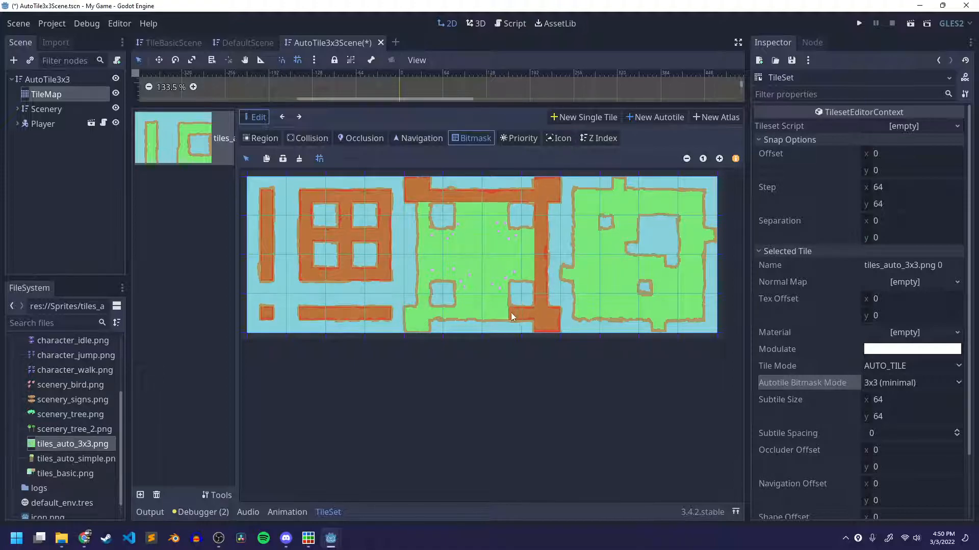
pyautogui.click(421, 323)
pyautogui.moveTo(421, 284)
pyautogui.mouseDown()
pyautogui.moveTo(426, 205)
pyautogui.moveTo(432, 268)
pyautogui.moveTo(452, 275)
pyautogui.mouseUp()
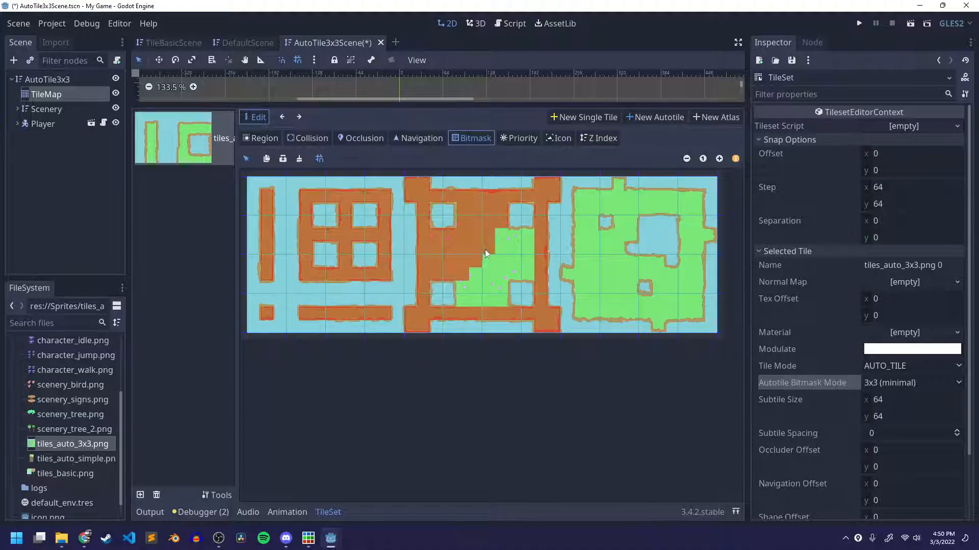
pyautogui.moveTo(529, 244)
pyautogui.mouseDown()
pyautogui.moveTo(527, 276)
pyautogui.moveTo(507, 261)
pyautogui.mouseUp()
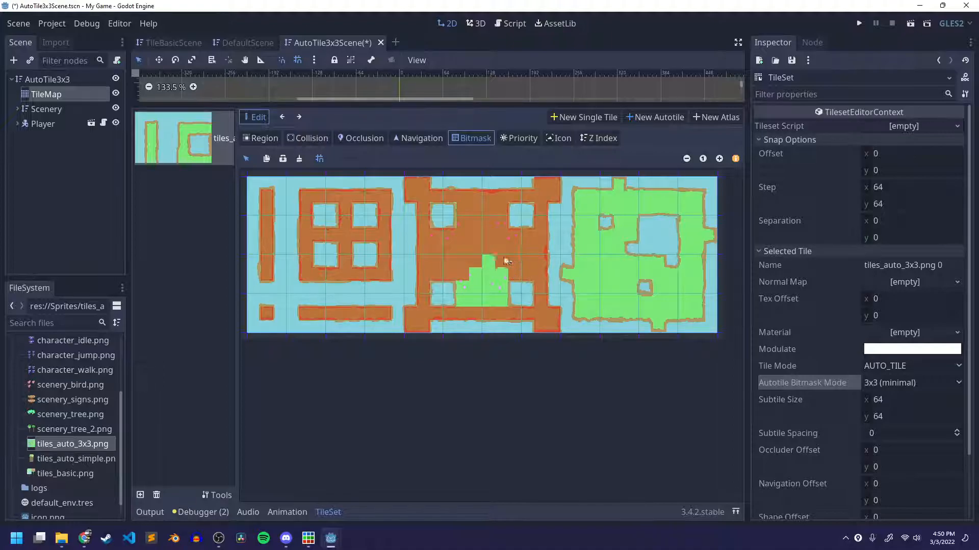
pyautogui.click(479, 275)
pyautogui.click(498, 303)
# Paint the bitmask over the green area of the sheet's last block, leaving its holes unpainted, and save the scene.
pyautogui.moveTo(592, 197)
pyautogui.mouseDown()
pyautogui.moveTo(697, 204)
pyautogui.moveTo(595, 210)
pyautogui.mouseUp()
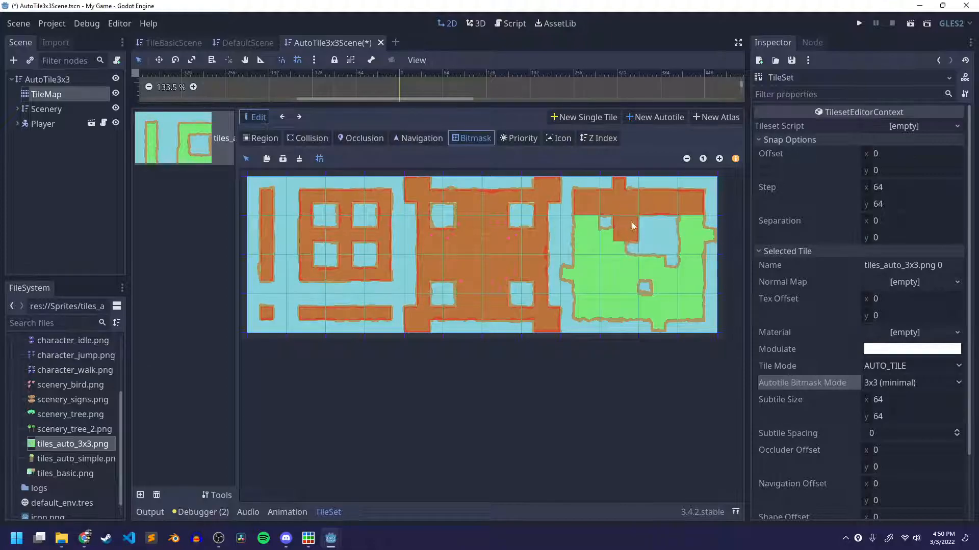
pyautogui.moveTo(620, 249); pyautogui.dragTo(583, 230)
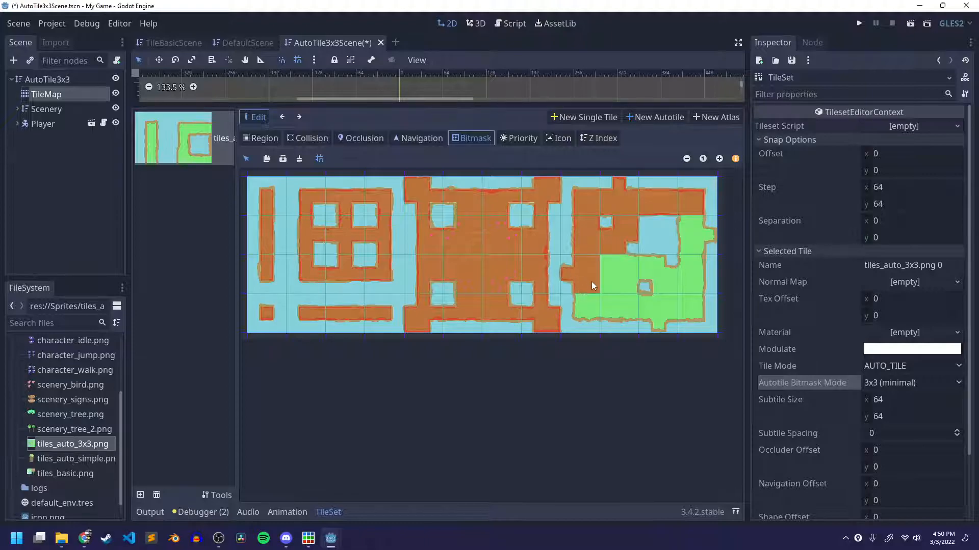
pyautogui.moveTo(598, 308); pyautogui.dragTo(627, 308)
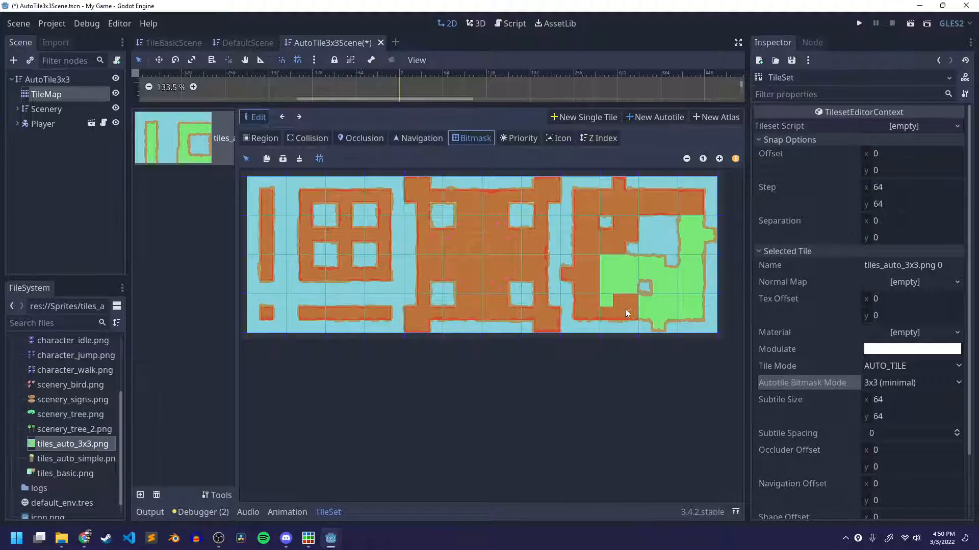
pyautogui.moveTo(619, 265); pyautogui.dragTo(622, 289)
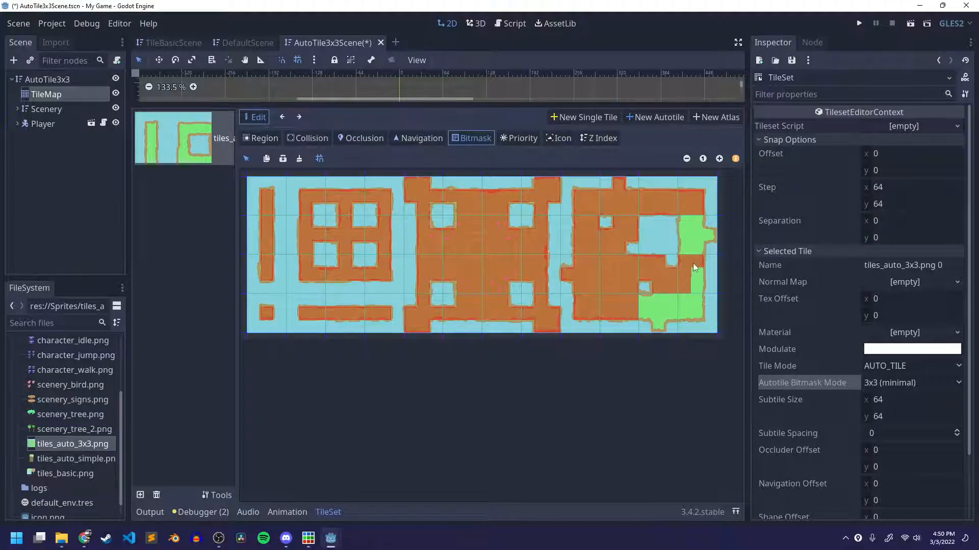
pyautogui.moveTo(685, 252); pyautogui.dragTo(689, 213, button='right')
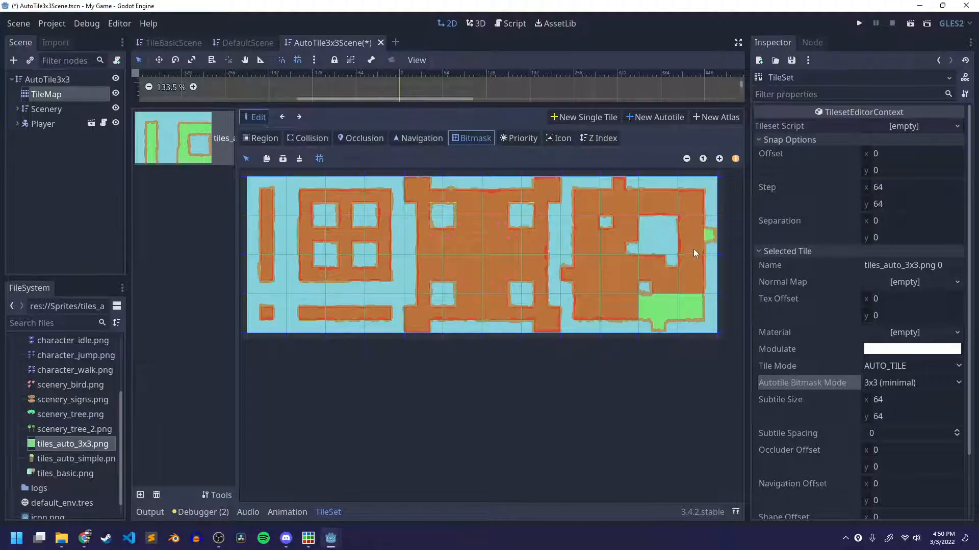
pyautogui.moveTo(693, 254)
pyautogui.mouseDown()
pyautogui.moveTo(680, 310)
pyautogui.moveTo(699, 312)
pyautogui.moveTo(660, 317)
pyautogui.mouseUp()
pyautogui.moveTo(661, 321); pyautogui.dragTo(671, 305, button='right')
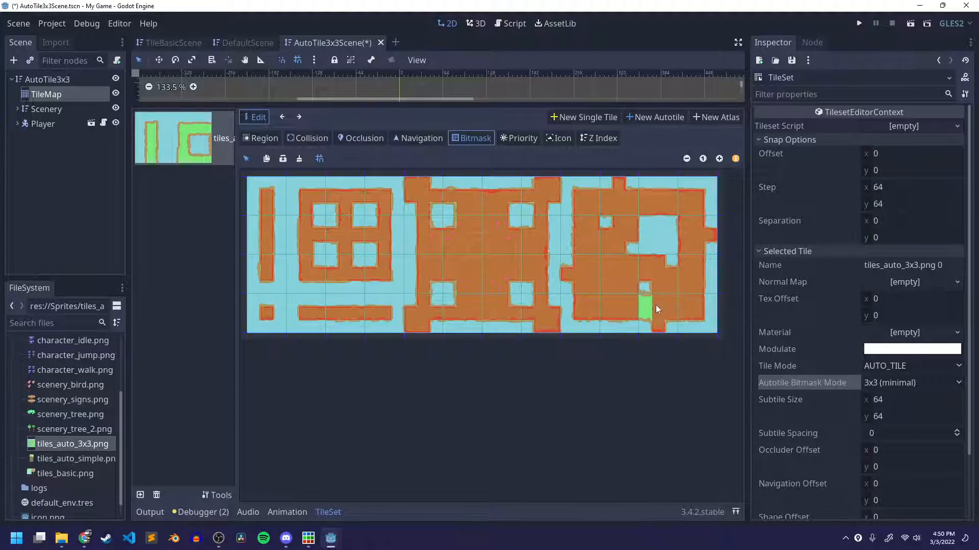
pyautogui.hotkey('ctrl', 's')
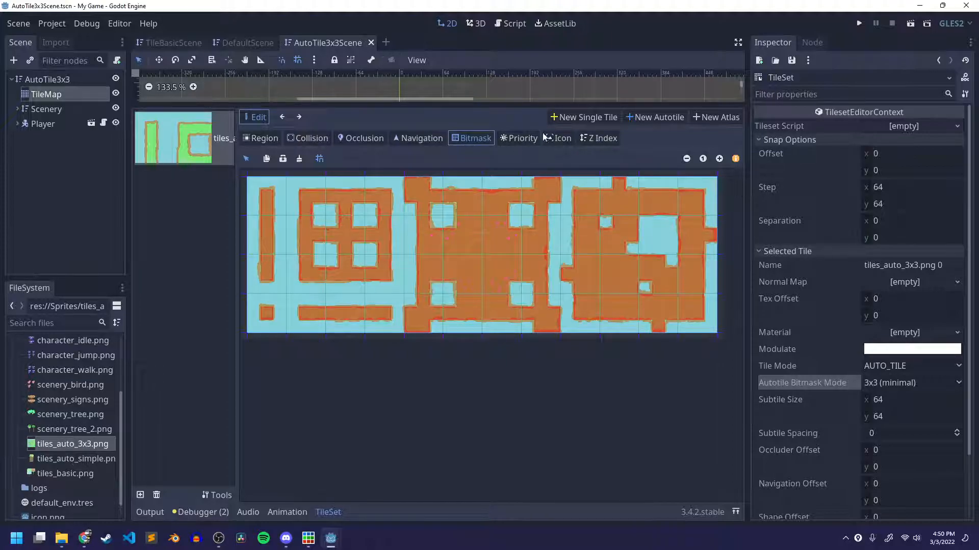
# Set the isolated small-square tile as the autotile's icon, select the same tile for priority, and save the scene.
pyautogui.click(558, 141)
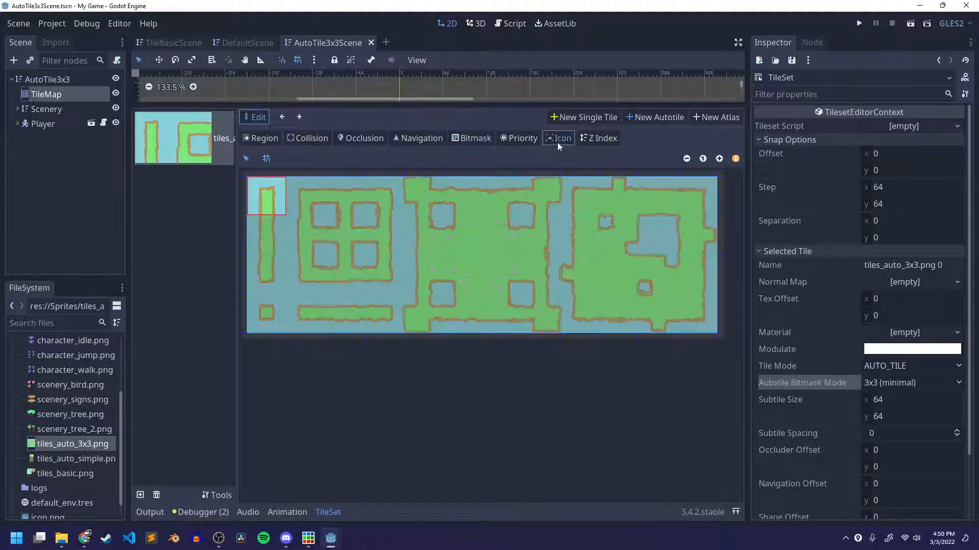
pyautogui.click(265, 315)
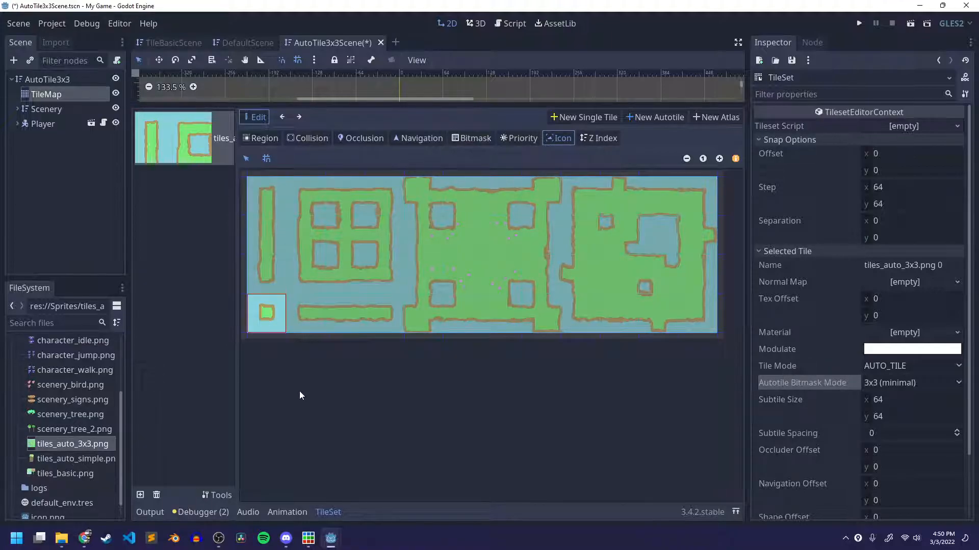
pyautogui.click(527, 145)
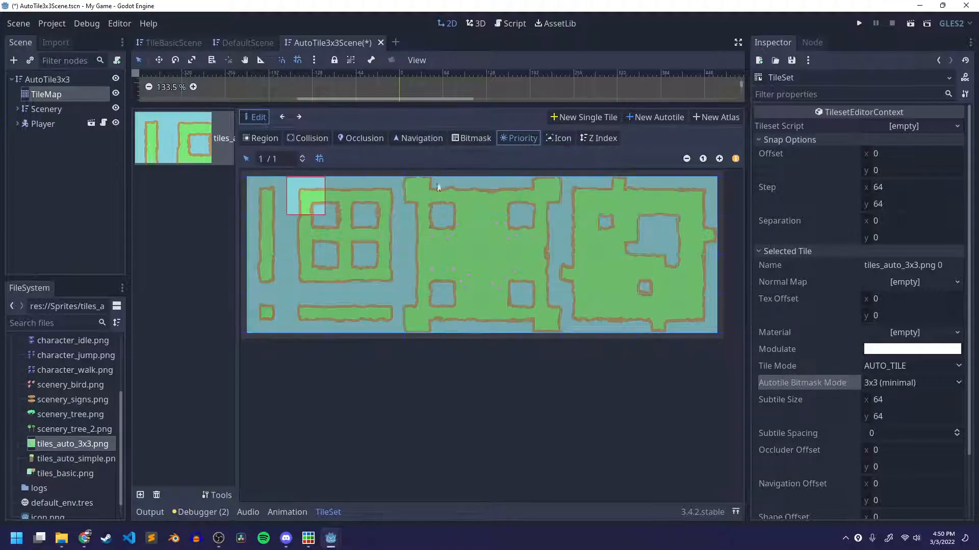
pyautogui.click(262, 316)
pyautogui.hotkey('ctrl', 's')
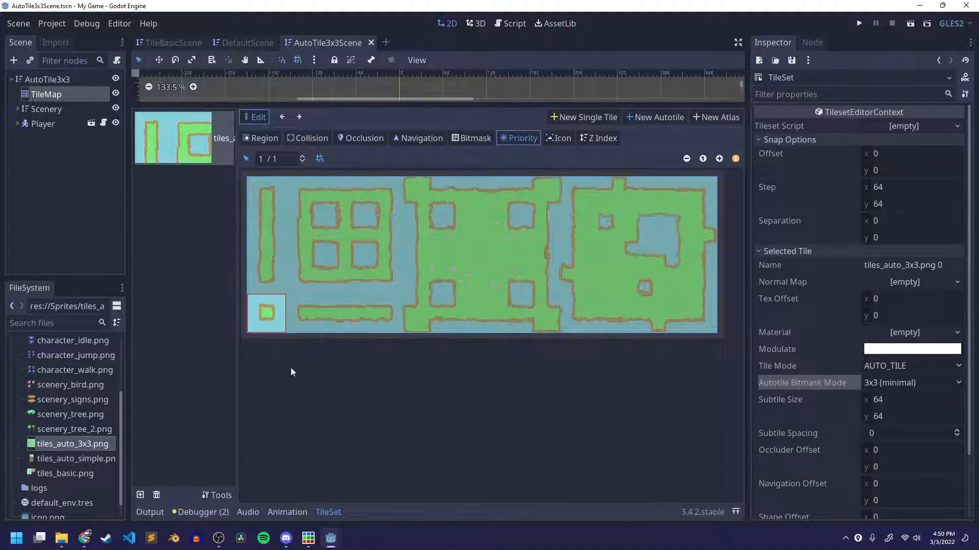
# Select the solid green center tile of the last block and switch the autotile to collision editing.
pyautogui.click(615, 288)
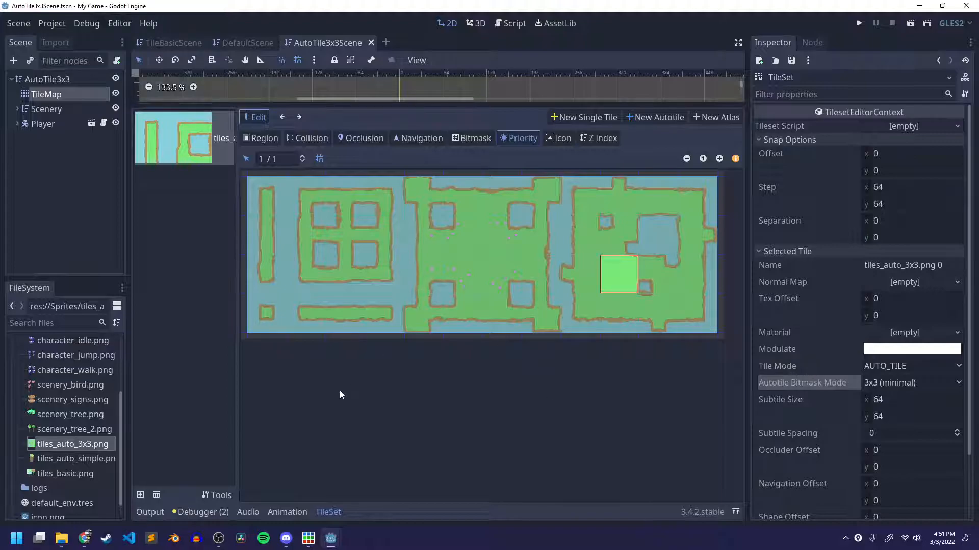
pyautogui.click(260, 138)
pyautogui.click(316, 140)
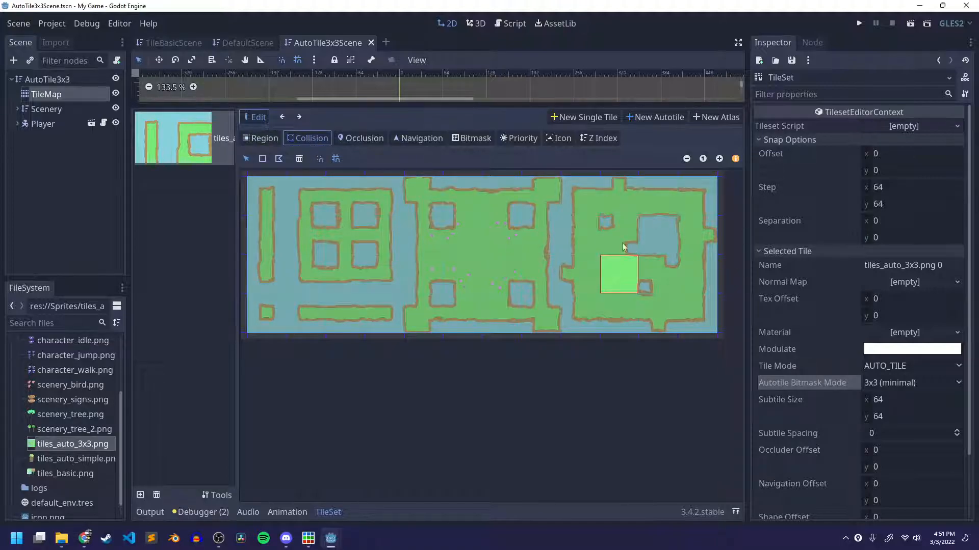
pyautogui.click(719, 159)
pyautogui.click(719, 159)
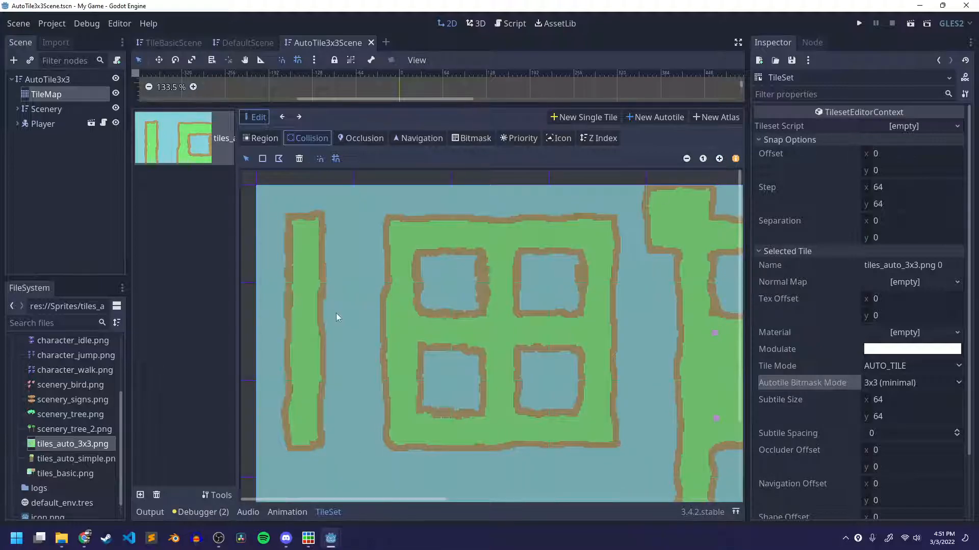
pyautogui.scroll(-3, 378, 306)
pyautogui.scroll(3, 378, 303)
pyautogui.scroll(-1, 376, 299)
pyautogui.scroll(1, 376, 298)
pyautogui.scroll(-2, 337, 240)
pyautogui.scroll(2, 321, 240)
# Try to draw a rectangular collision shape on the top tile of the narrow vertical strip.
pyautogui.click(263, 158)
pyautogui.moveTo(267, 203); pyautogui.dragTo(320, 245)
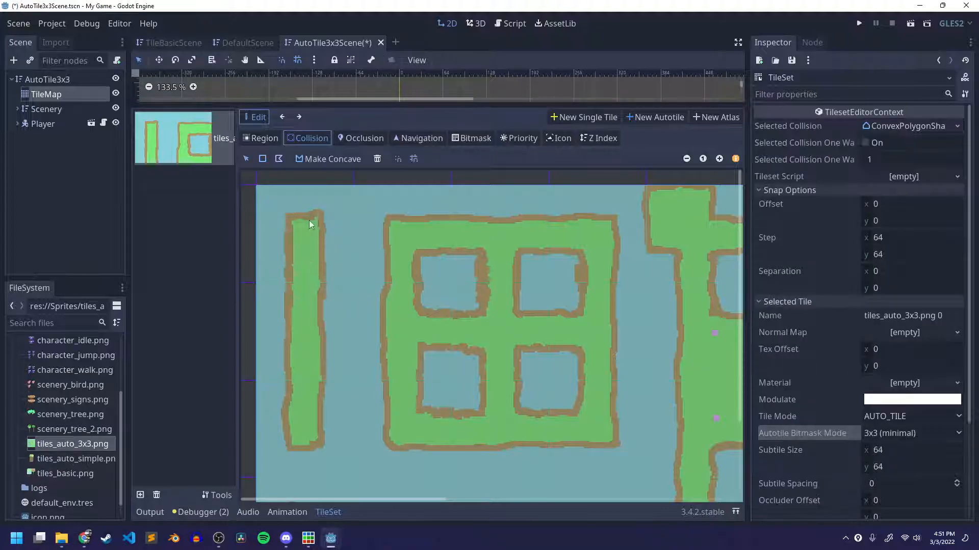
pyautogui.click(330, 258)
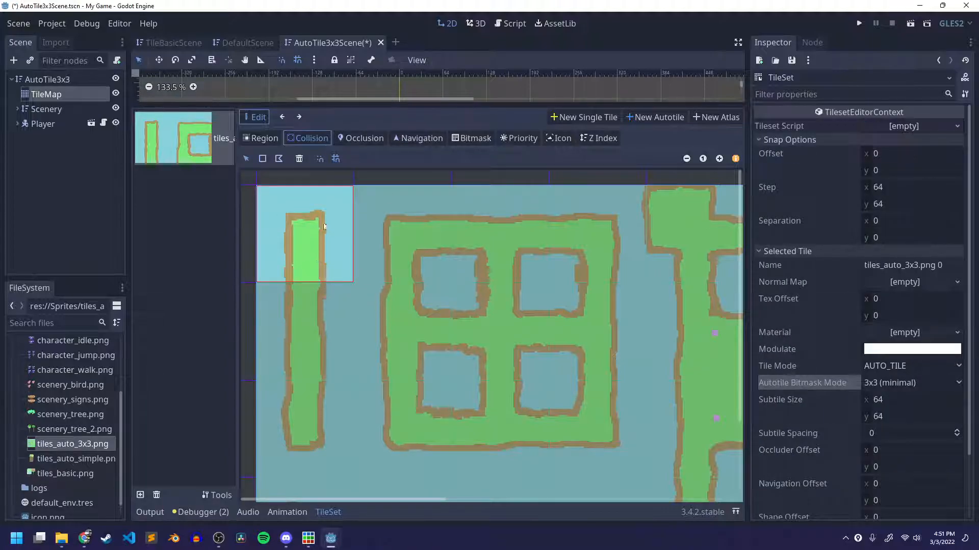
# Save the scene and set the tile set's snap step to 16 by 16.
pyautogui.hotkey('ctrl', 's')
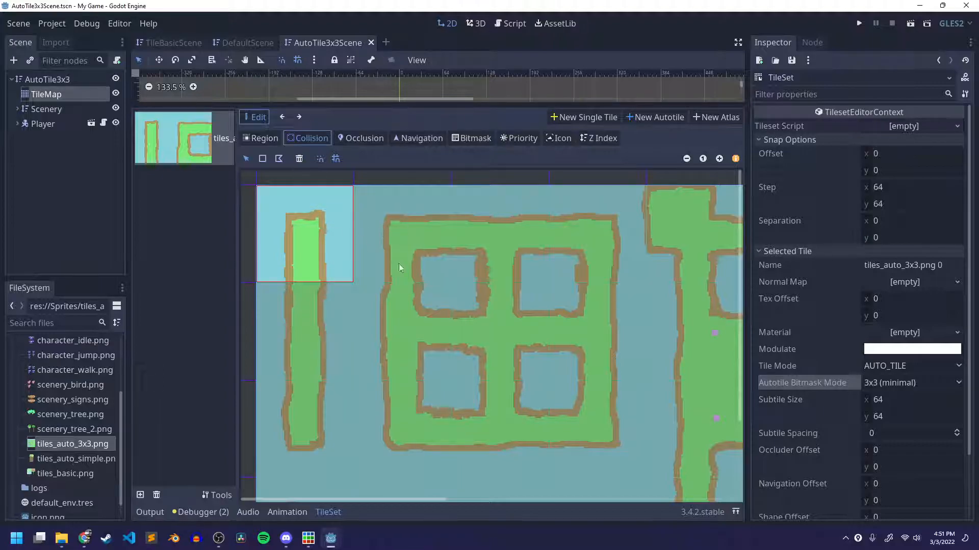
pyautogui.click(891, 187)
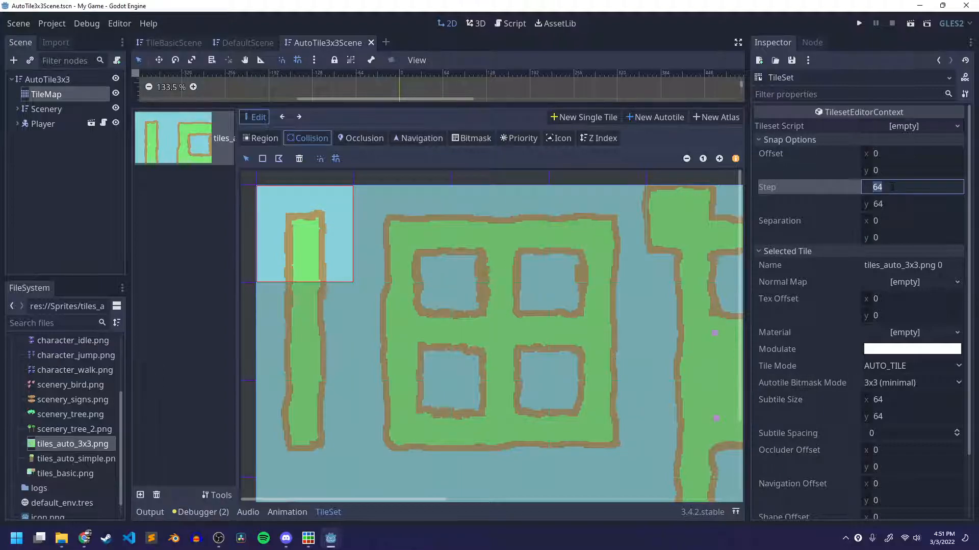
pyautogui.press('Tab')
pyautogui.press('BackSpace')
pyautogui.write('16')
pyautogui.press('Return')
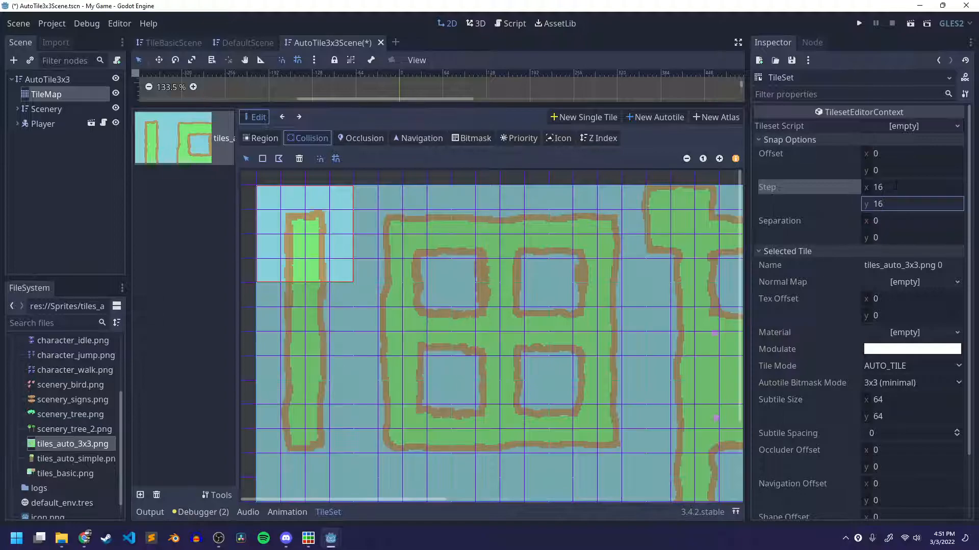
# Draw a polygon collision shape over the blue background surrounding the green end on the vertical strip's top tile.
pyautogui.click(279, 158)
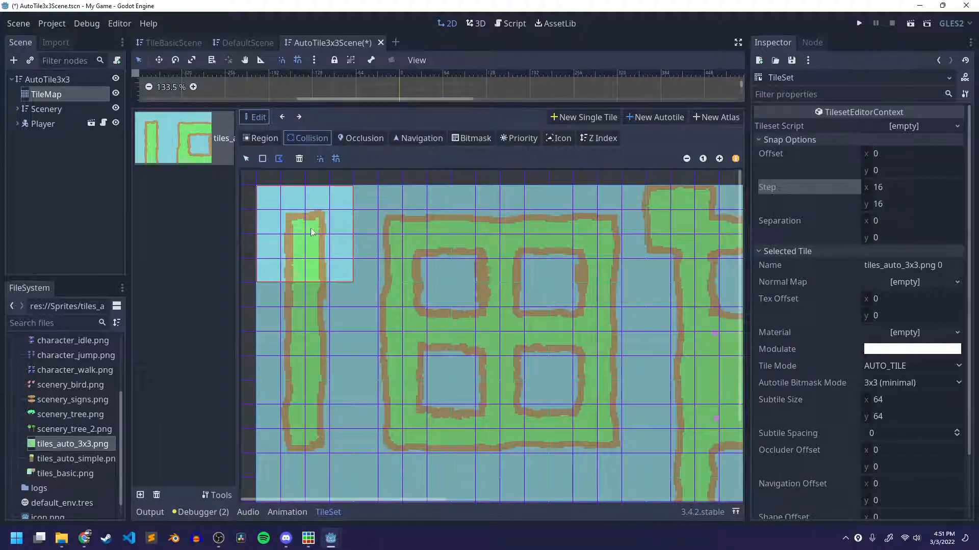
pyautogui.click(281, 282)
pyautogui.click(259, 283)
pyautogui.click(257, 186)
pyautogui.click(353, 186)
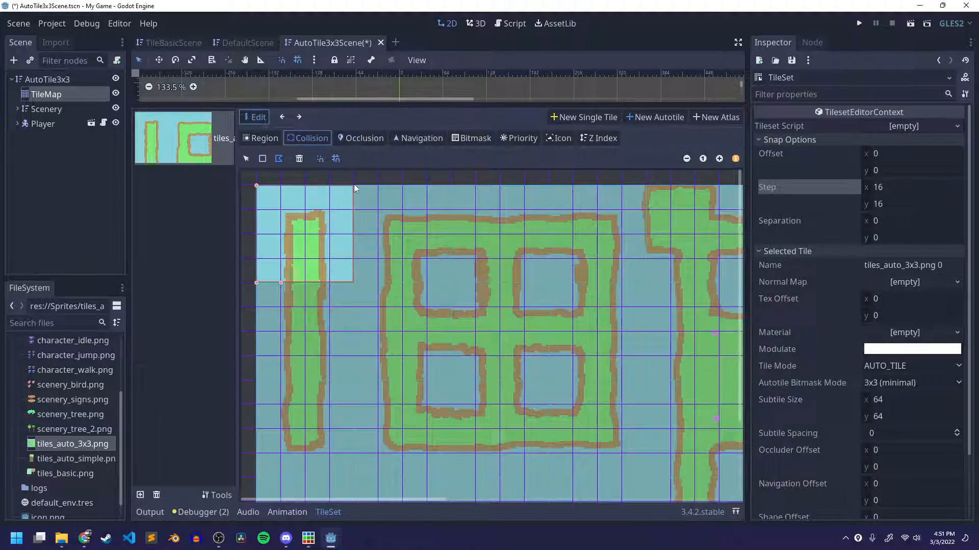
pyautogui.click(354, 283)
pyautogui.click(329, 283)
pyautogui.click(330, 210)
pyautogui.click(281, 210)
pyautogui.click(281, 283)
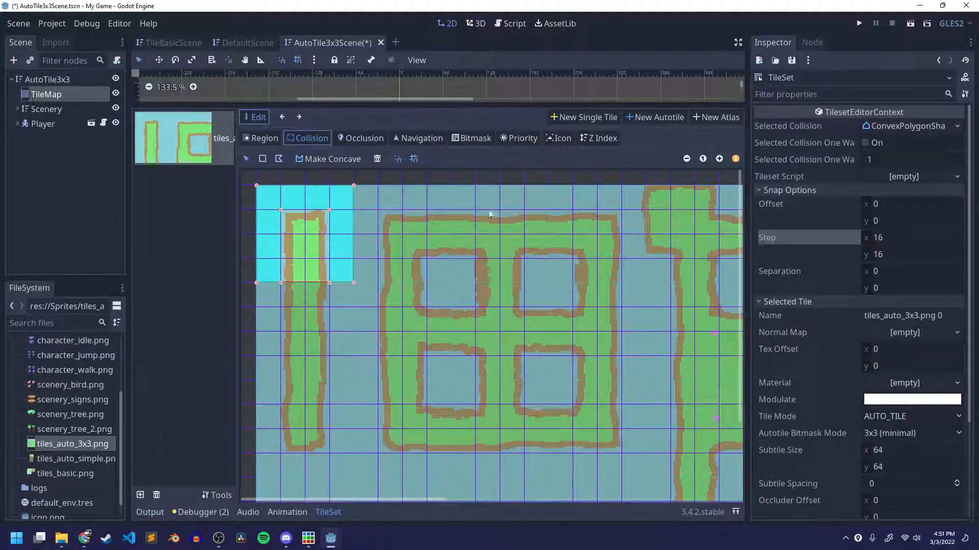
# Select the vertical strip's middle tile and draw 16-pixel-wide rectangular collision shapes over the background on both sides.
pyautogui.click(298, 321)
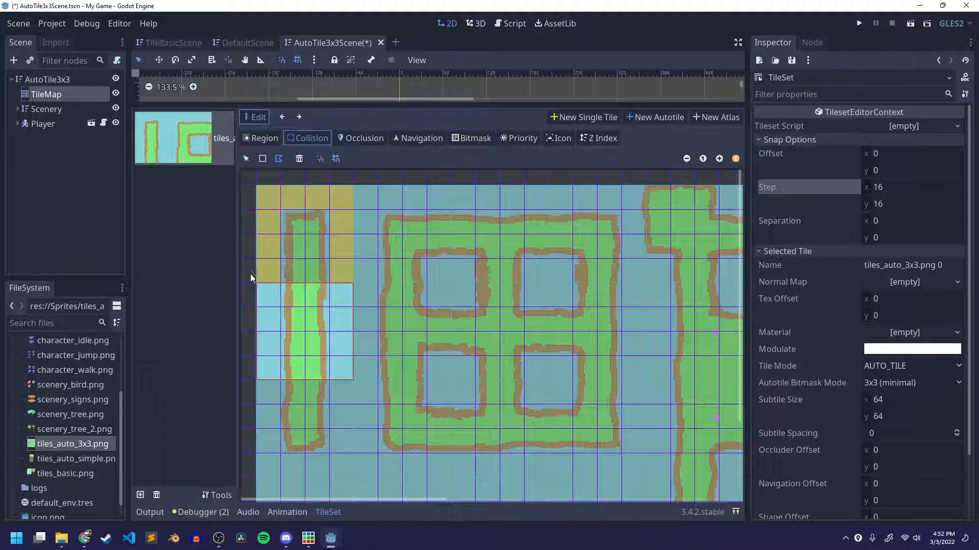
pyautogui.click(263, 159)
pyautogui.moveTo(256, 283); pyautogui.dragTo(281, 381)
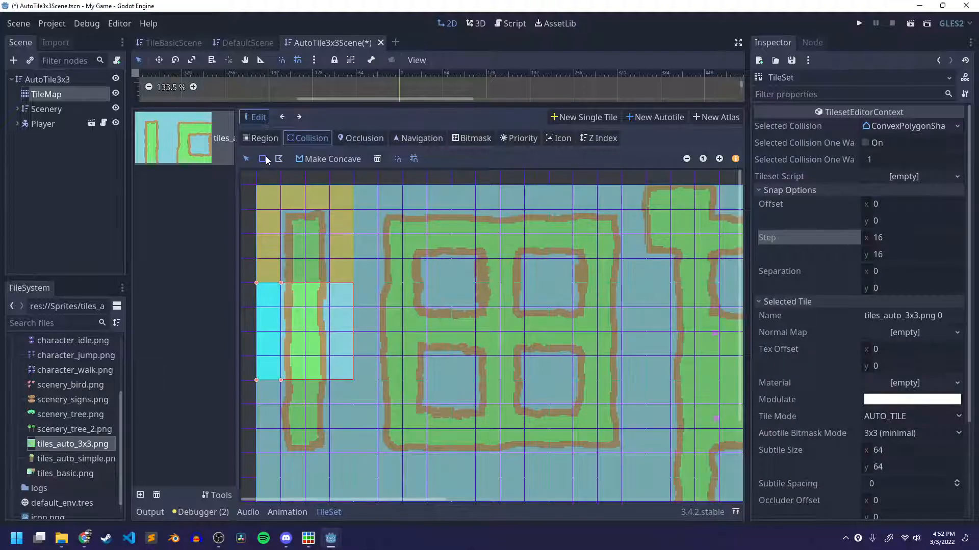
pyautogui.moveTo(329, 283); pyautogui.dragTo(346, 381)
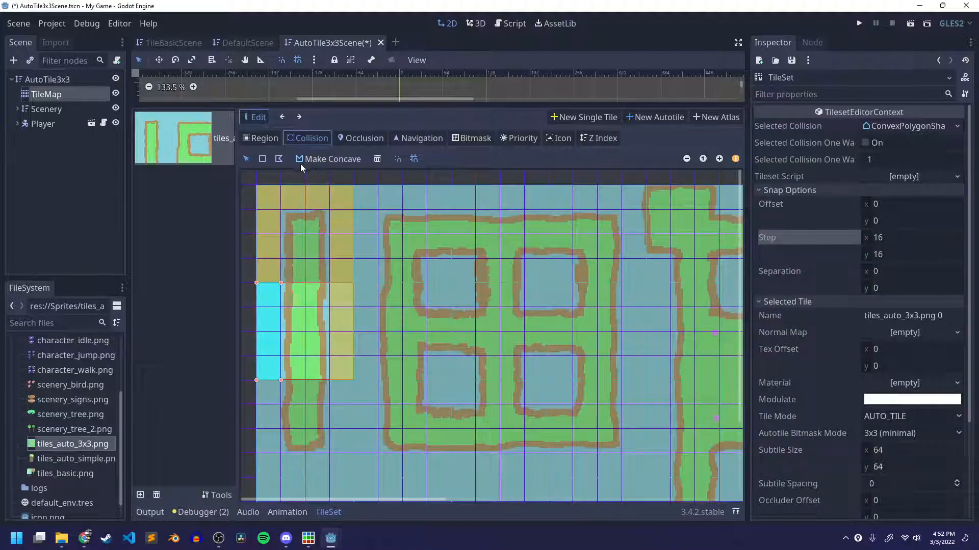
# Select the vertical strip's bottom tile and draw rectangular collision shapes over its left, bottom and right background.
pyautogui.click(310, 431)
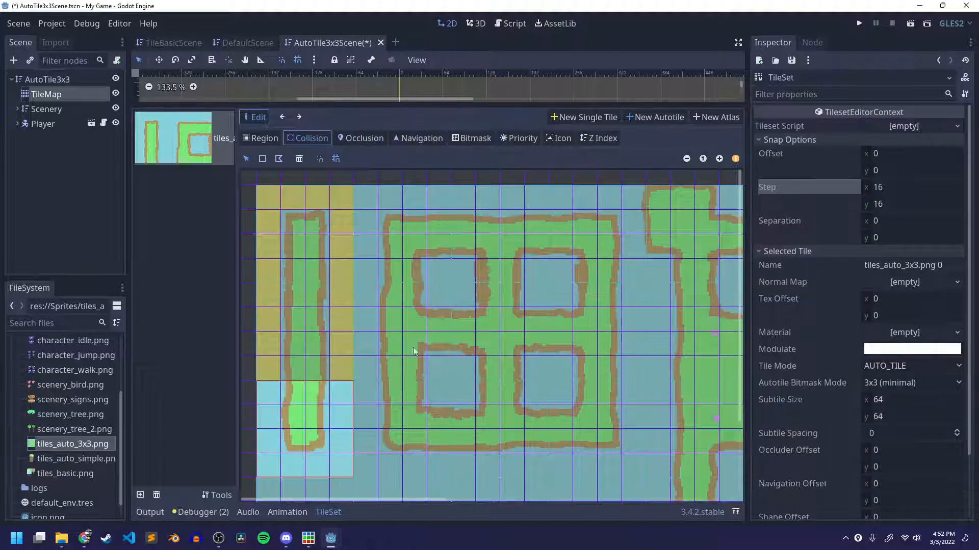
pyautogui.scroll(-3, 400, 310)
pyautogui.click(263, 158)
pyautogui.moveTo(275, 305); pyautogui.dragTo(280, 284)
pyautogui.click(262, 159)
pyautogui.moveTo(265, 374); pyautogui.dragTo(351, 365)
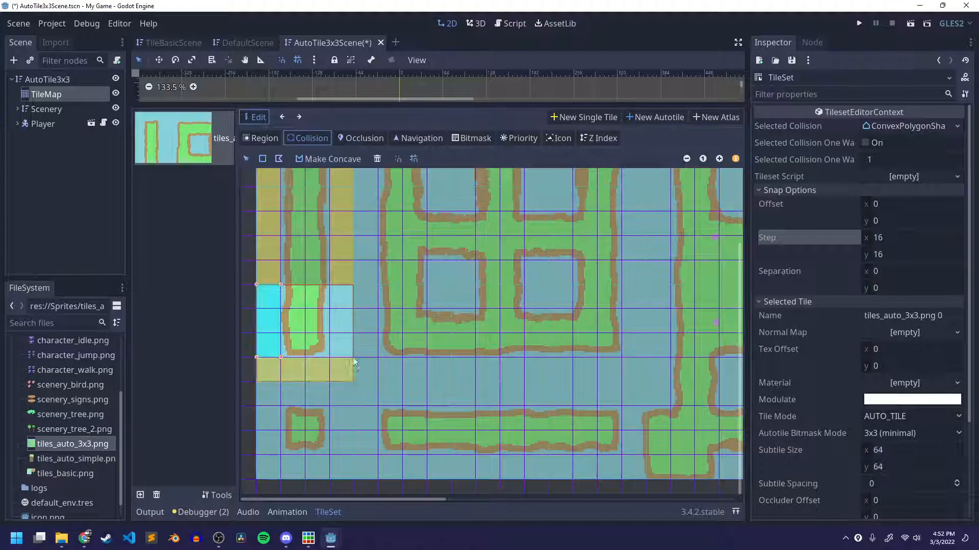
pyautogui.moveTo(332, 305); pyautogui.dragTo(346, 349)
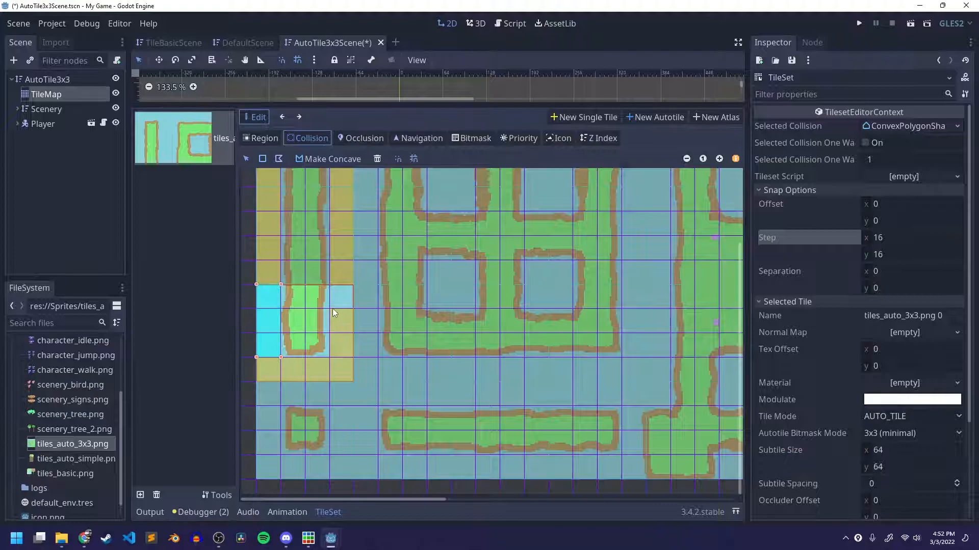
# Try to fill the gap at the bottom tile's upper-right background with another rectangular collision shape.
pyautogui.hotkey('ctrl', 'z')
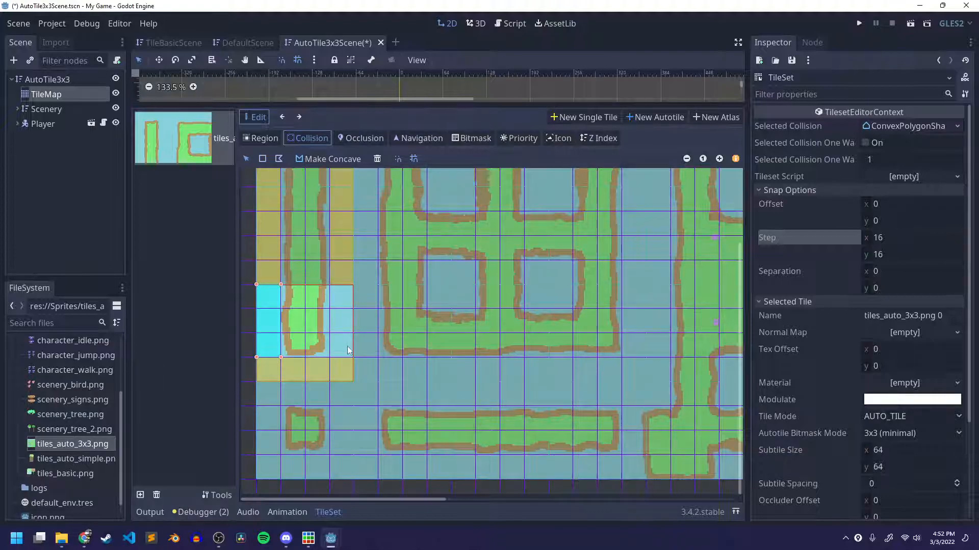
pyautogui.click(262, 158)
pyautogui.moveTo(334, 307)
pyautogui.mouseDown()
pyautogui.moveTo(345, 357)
pyautogui.moveTo(343, 312)
pyautogui.mouseUp()
pyautogui.click(263, 159)
pyautogui.moveTo(336, 286); pyautogui.dragTo(349, 293)
pyautogui.hotkey('ctrl', 'z')
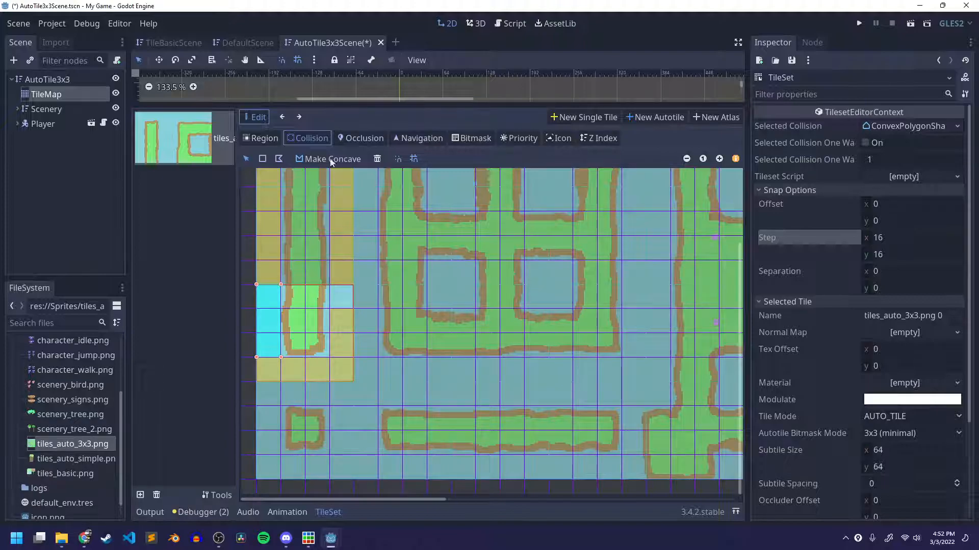
pyautogui.click(301, 117)
pyautogui.click(300, 117)
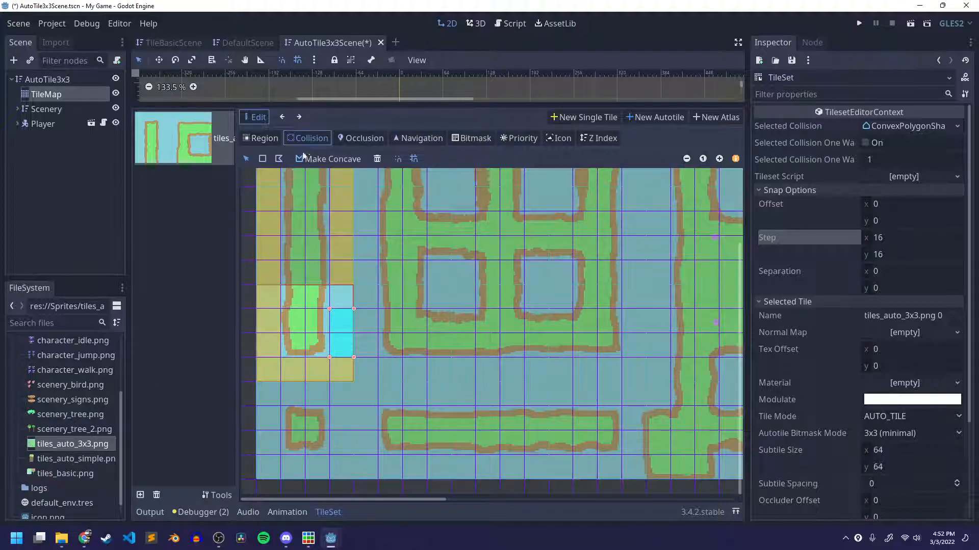
pyautogui.click(283, 119)
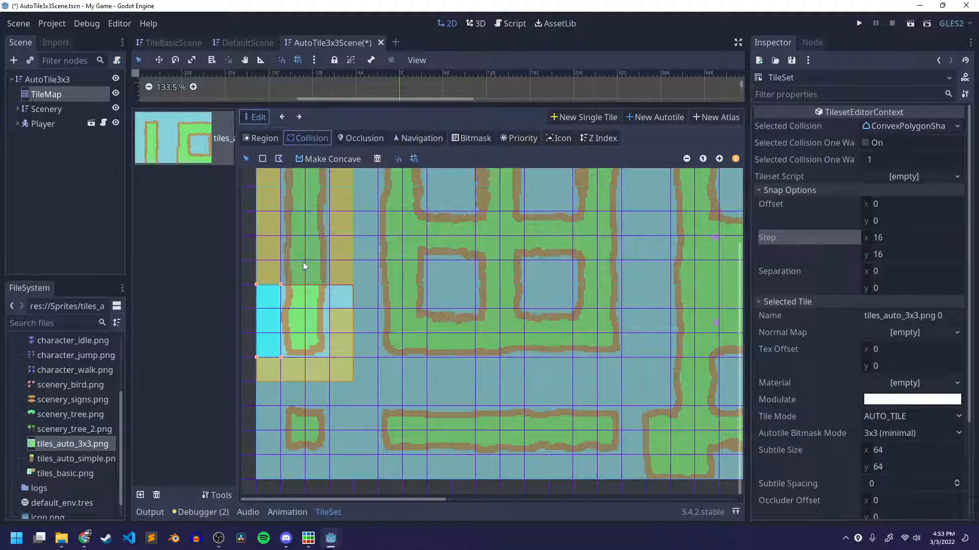
# Switch to the browser, bring up the MMP 270 skill tree and close its Tilesets and Platforms lab pane.
pyautogui.click(84, 538)
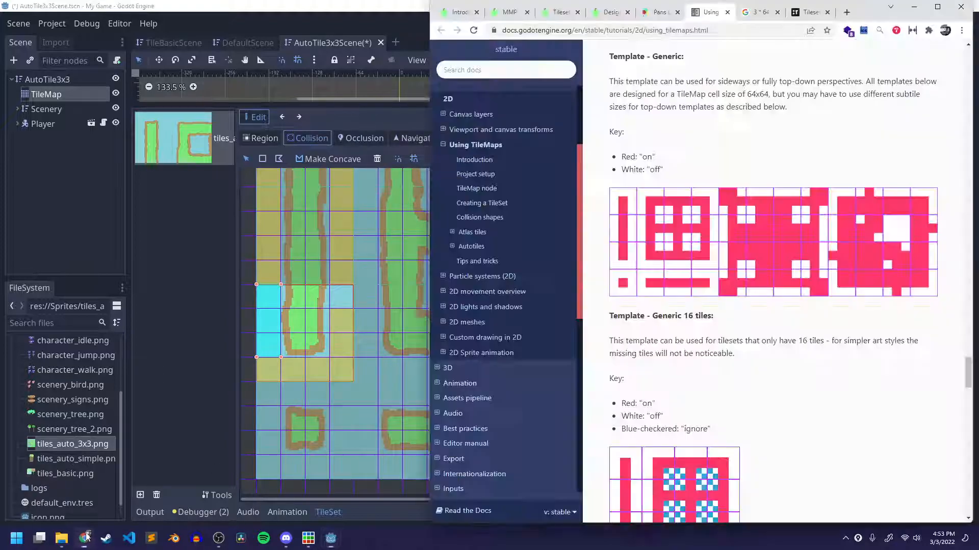
pyautogui.click(560, 12)
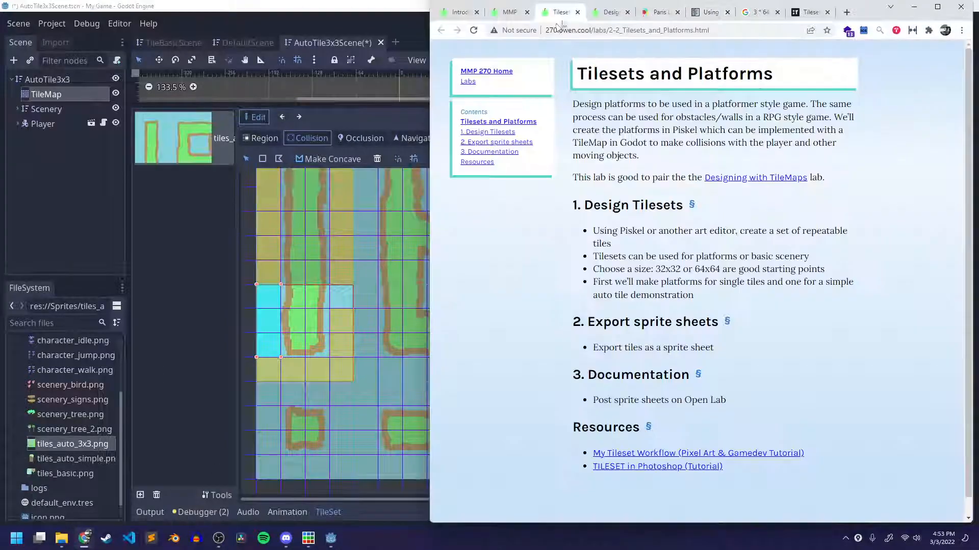
pyautogui.click(510, 12)
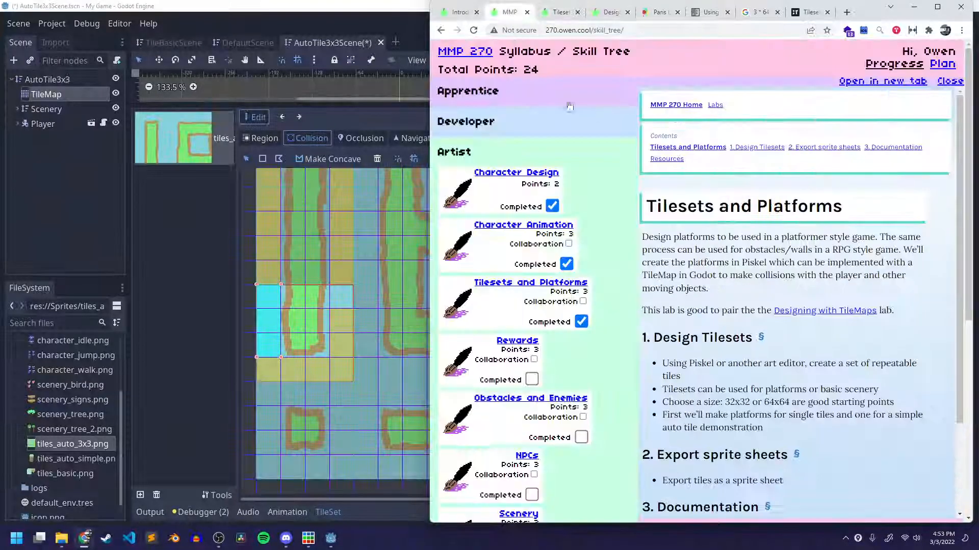
pyautogui.click(949, 81)
# Expand the Developer skills and mark Obstacles and Collisions, Enemies, and Projectile Physics as completed.
pyautogui.click(449, 154)
pyautogui.click(467, 128)
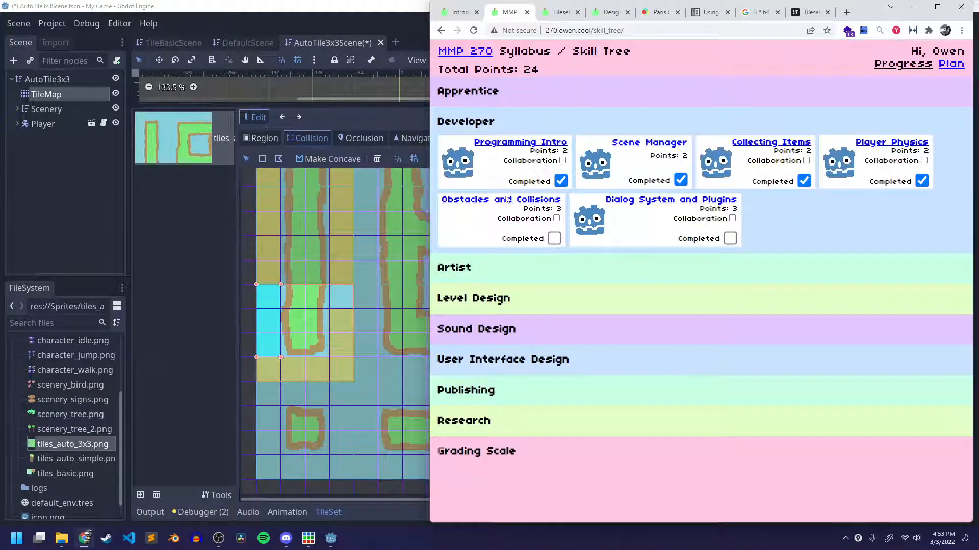
pyautogui.click(554, 239)
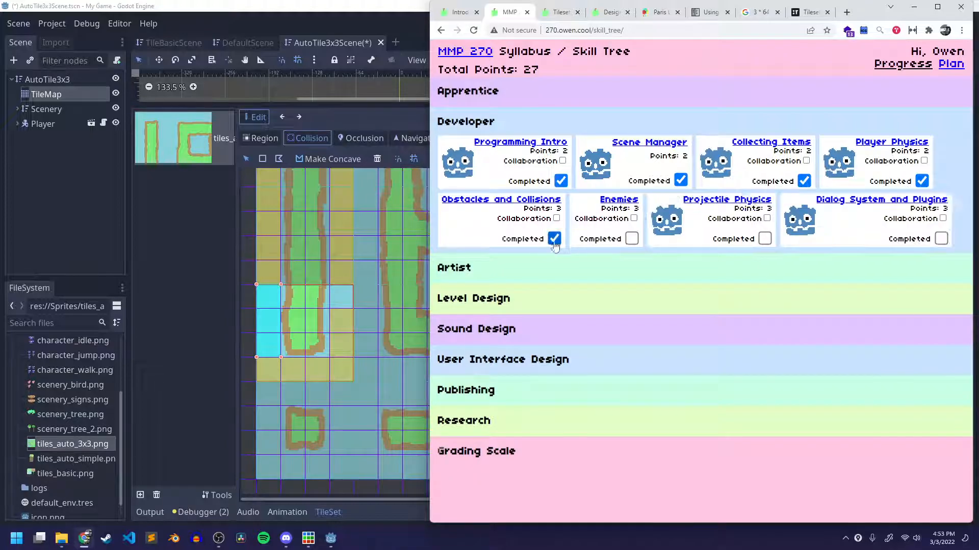
pyautogui.click(631, 239)
pyautogui.click(765, 238)
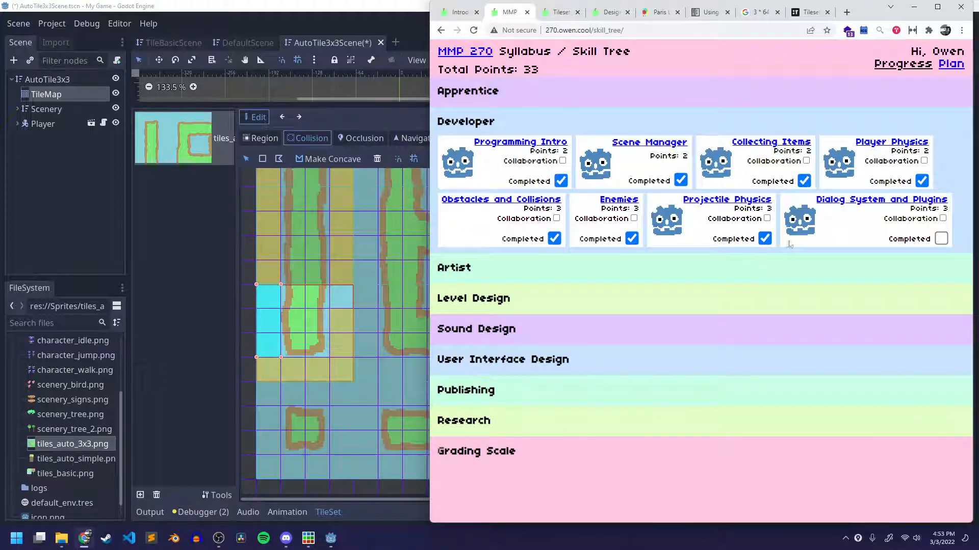
# Collapse the Developer skills and expand the Artist and Level Design skills for review.
pyautogui.click(494, 125)
pyautogui.click(479, 156)
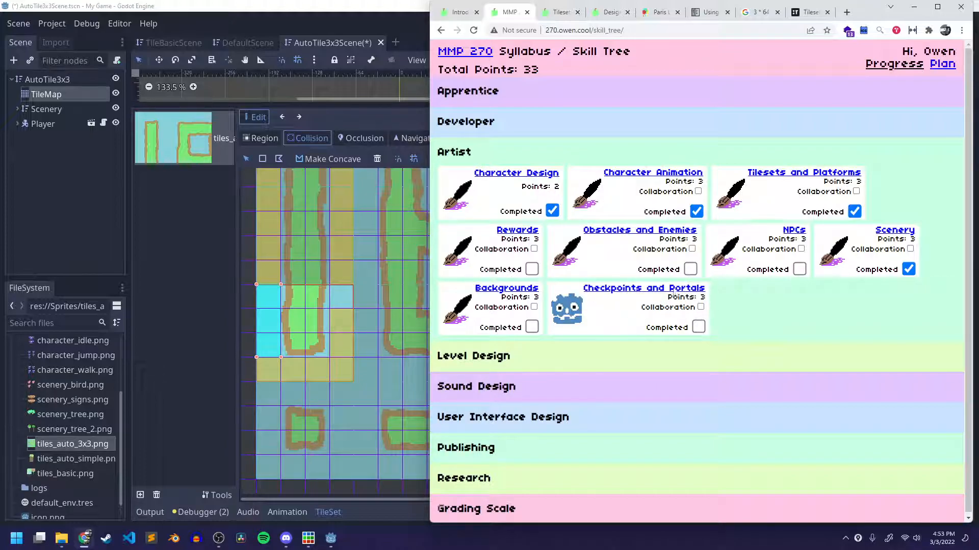
pyautogui.click(490, 359)
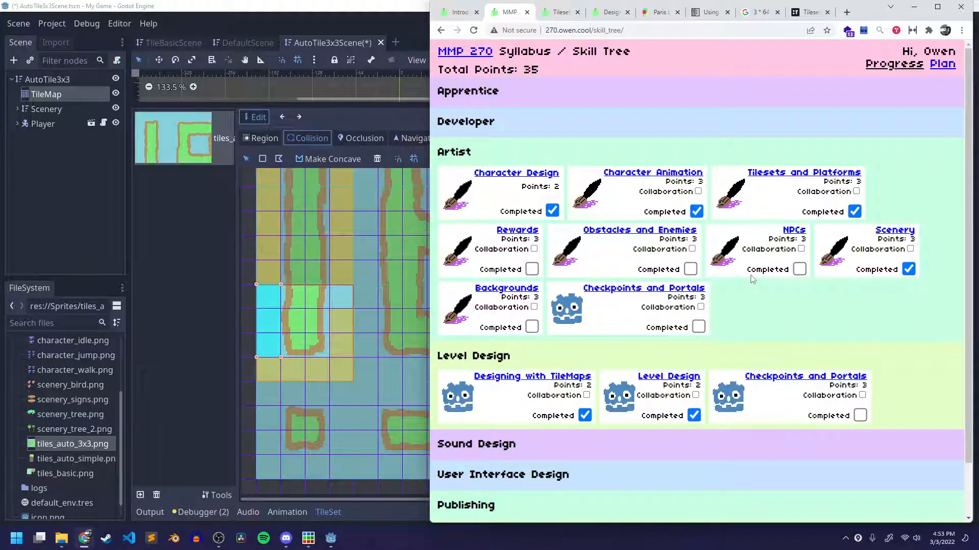
# Switch back to Godot, complete the collision coverage on the right side of the vertical strip's bottom tile, and save the scene.
pyautogui.click(369, 226)
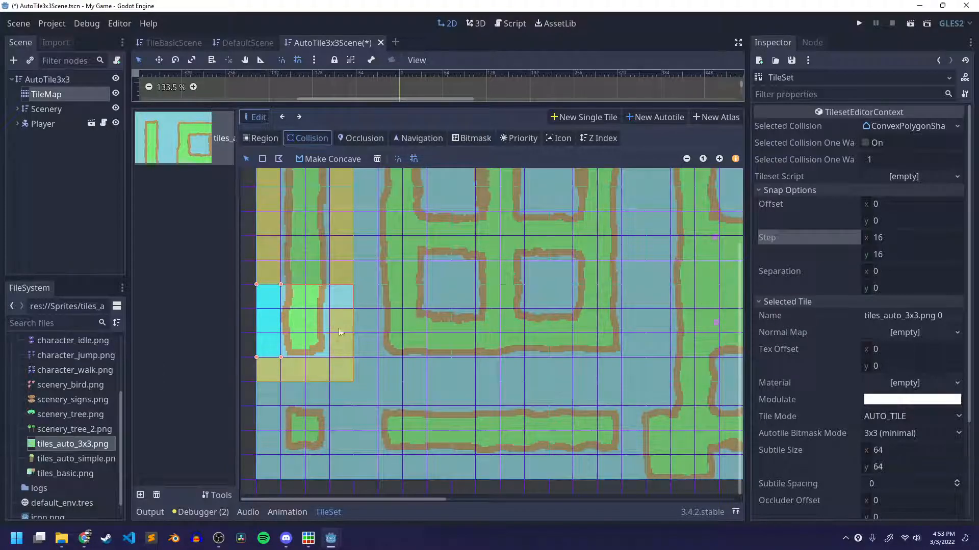
pyautogui.click(299, 120)
pyautogui.click(281, 118)
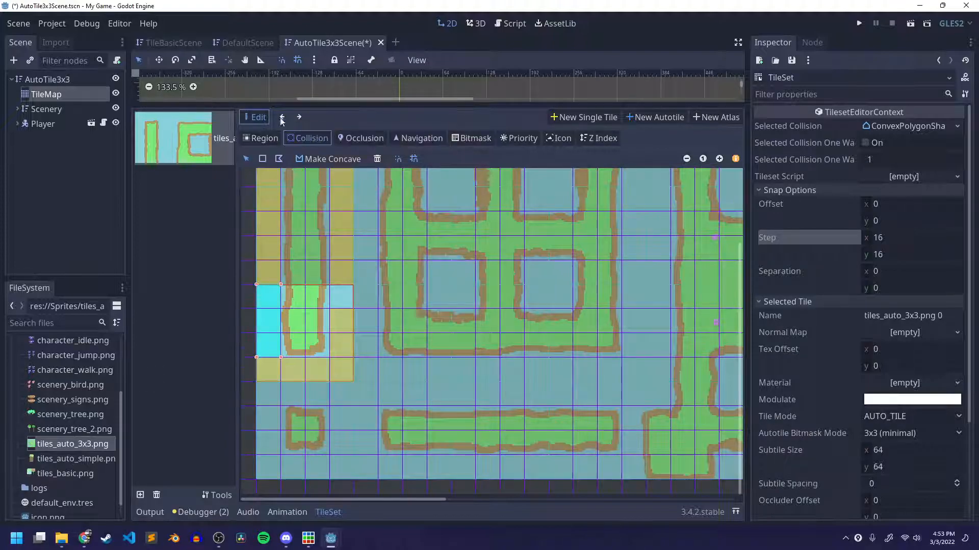
pyautogui.click(298, 117)
pyautogui.click(299, 118)
pyautogui.moveTo(332, 286); pyautogui.dragTo(332, 287)
pyautogui.click(298, 118)
pyautogui.click(299, 117)
pyautogui.moveTo(355, 289); pyautogui.dragTo(381, 295)
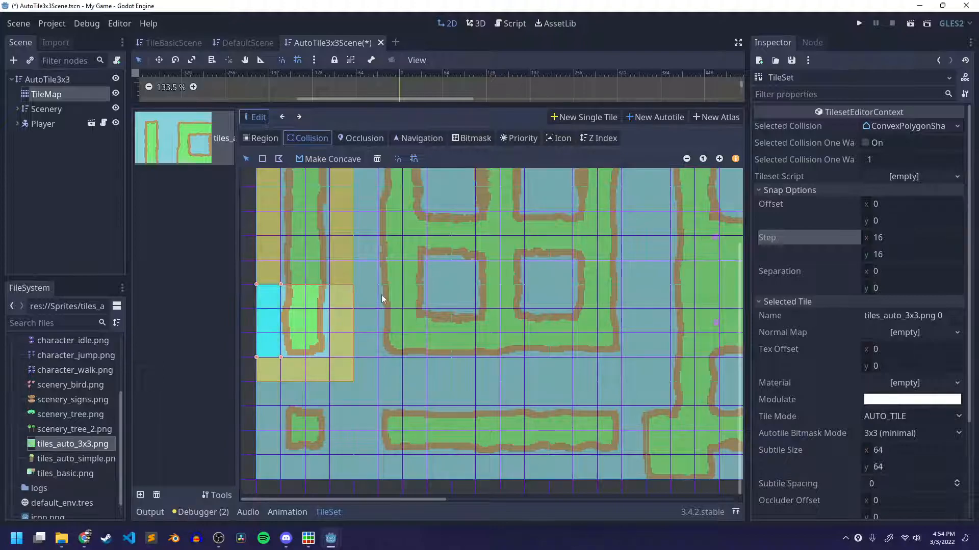
pyautogui.scroll(3, 367, 263)
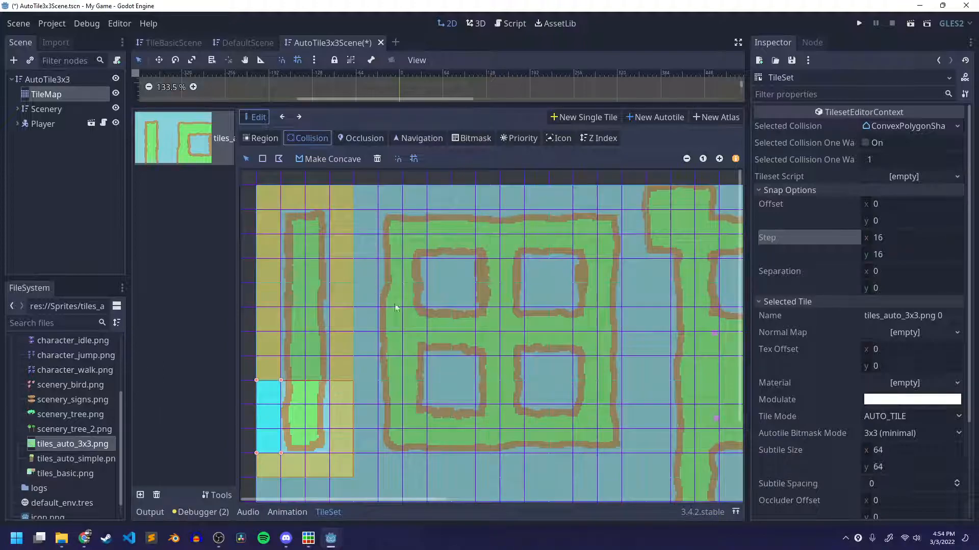
pyautogui.hotkey('ctrl', 's')
pyautogui.scroll(-3, 460, 231)
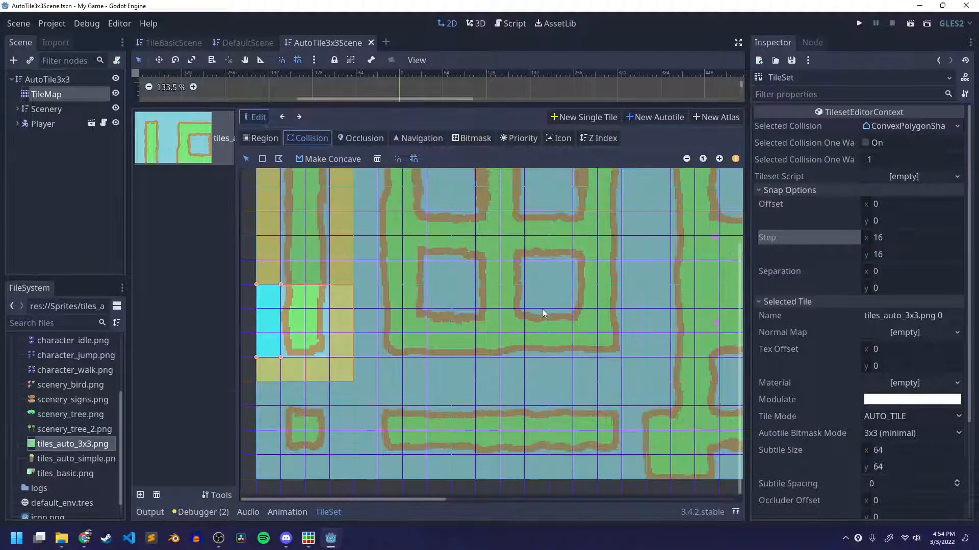
pyautogui.moveTo(423, 500); pyautogui.dragTo(398, 494)
pyautogui.scroll(2, 381, 381)
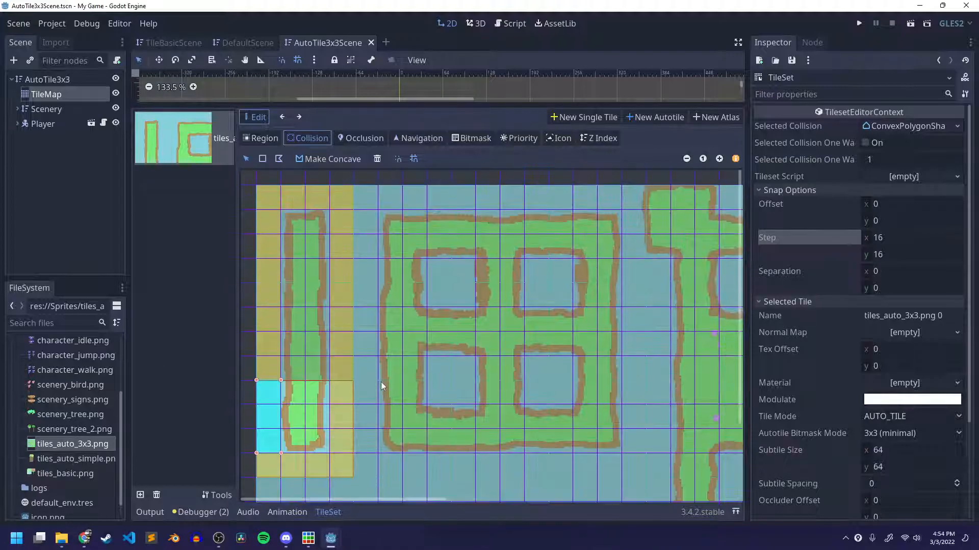
pyautogui.scroll(-2, 403, 262)
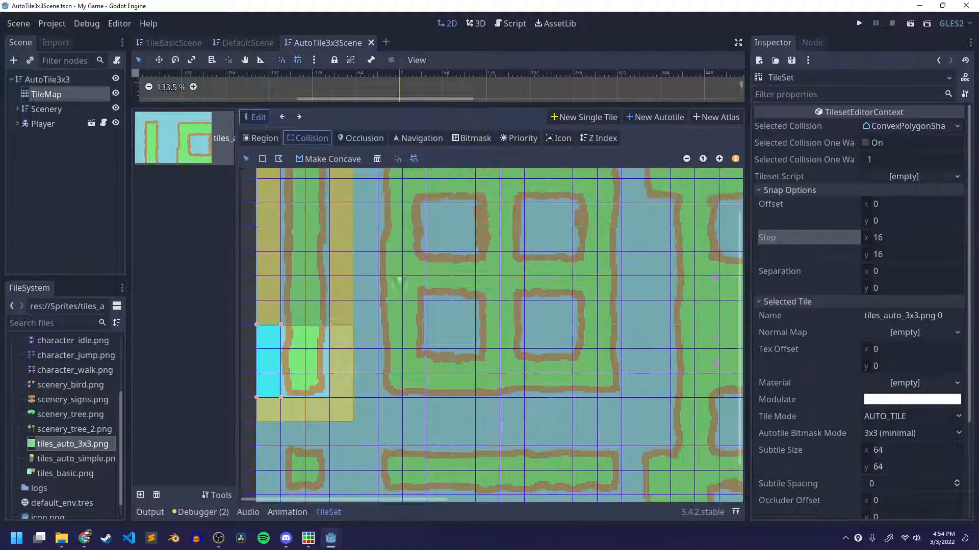
pyautogui.scroll(2, 502, 374)
pyautogui.scroll(-2, 504, 364)
pyautogui.hotkey('ctrl', 's')
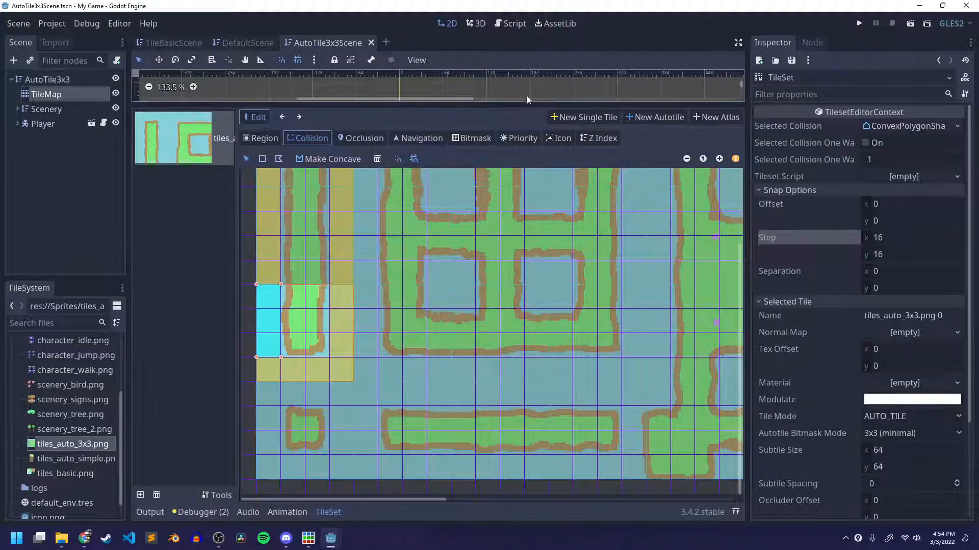
# Reopen the TileMap's tile set for editing, rename the 3x3 autotile as "auto tile", and save the scene.
pyautogui.click(41, 94)
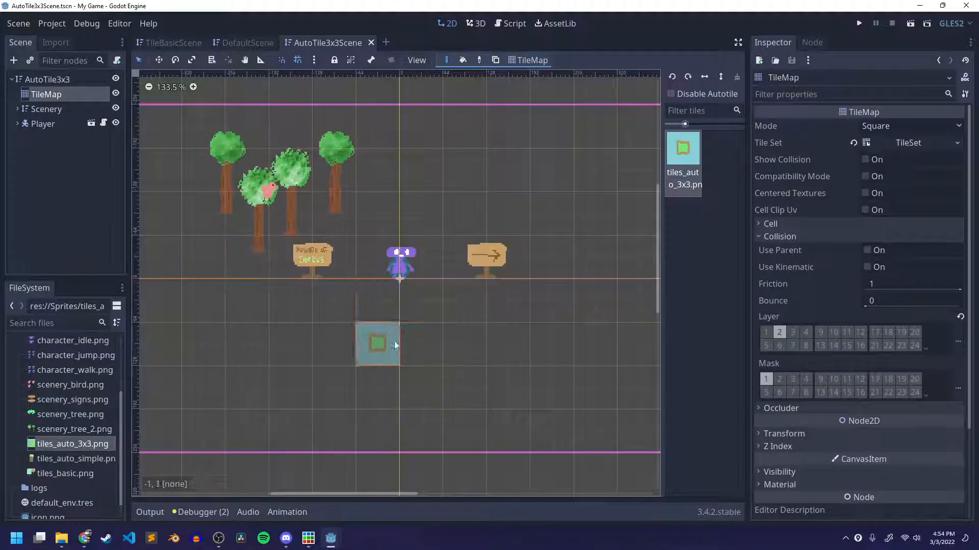
pyautogui.scroll(-2, 426, 375)
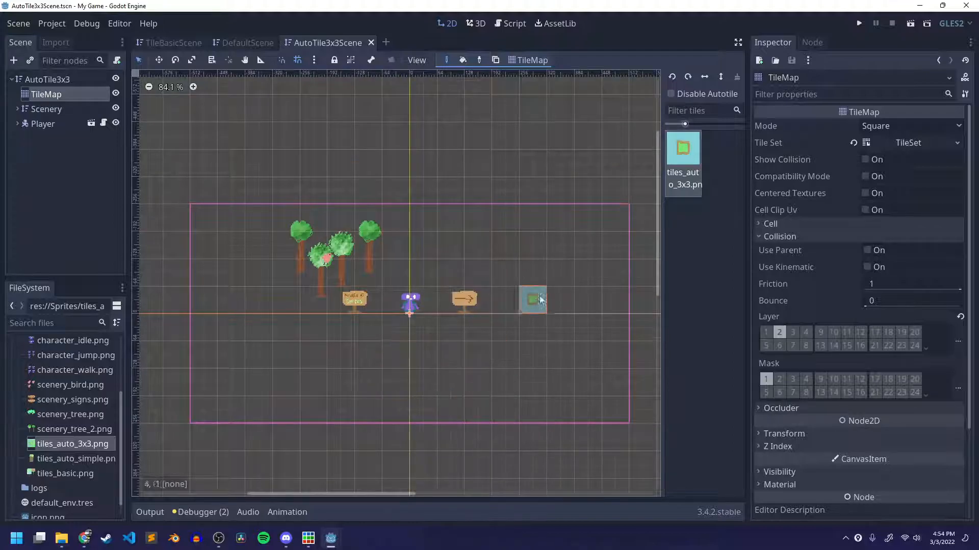
pyautogui.click(910, 146)
pyautogui.click(196, 129)
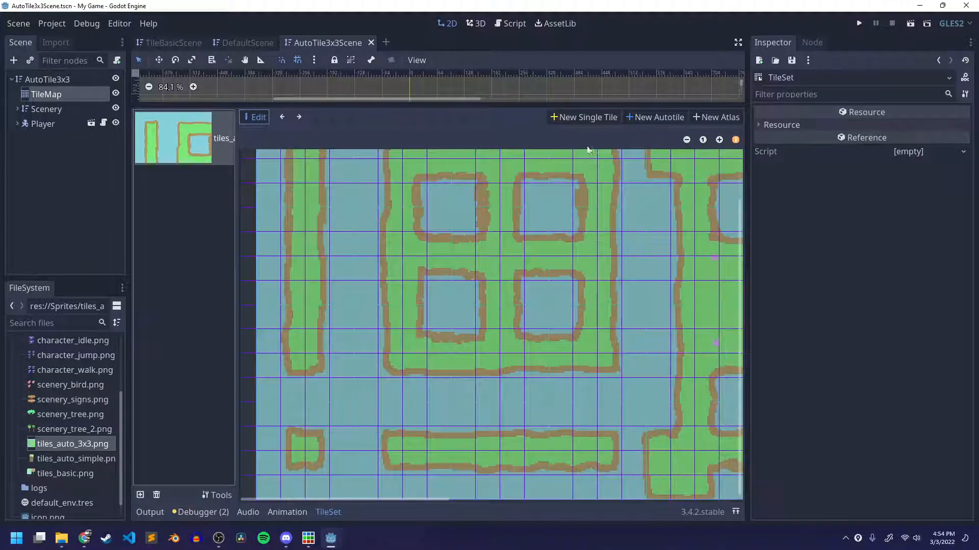
pyautogui.click(303, 120)
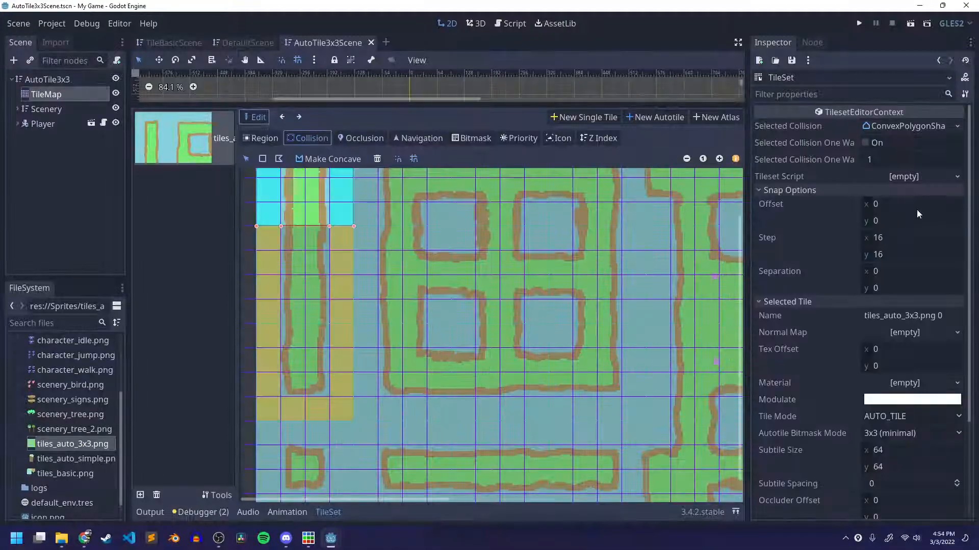
pyautogui.click(911, 317)
pyautogui.write('auto tile')
pyautogui.press('Return')
pyautogui.hotkey('ctrl', 's')
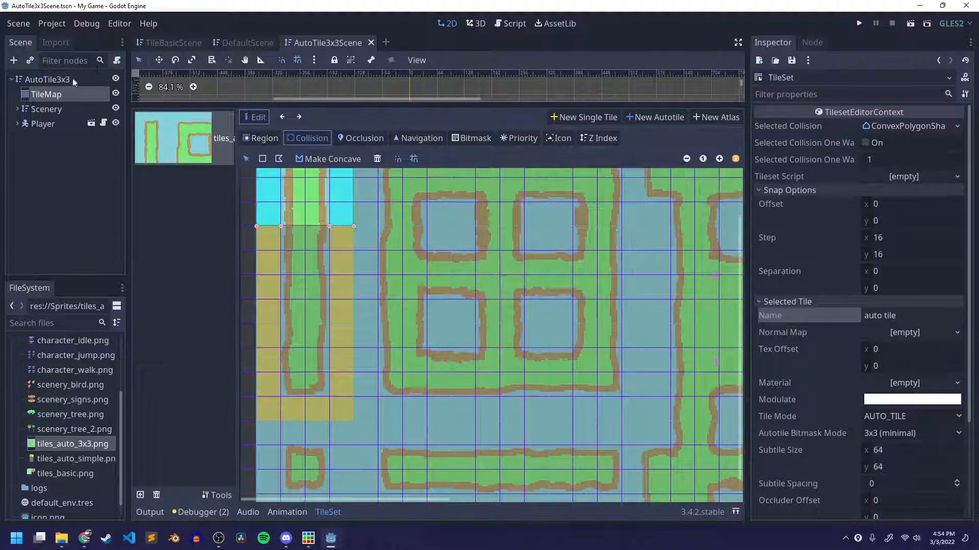
# Select the TileMap node and paint a horizontal row of three auto tiles beneath the trees and signs.
pyautogui.click(56, 94)
pyautogui.click(286, 381)
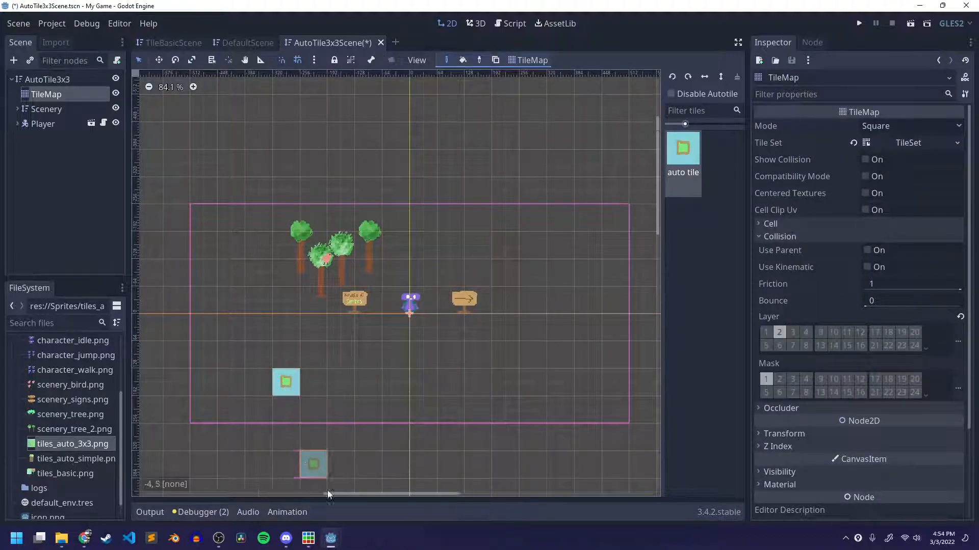
pyautogui.scroll(3, 368, 403)
pyautogui.scroll(3, 403, 315)
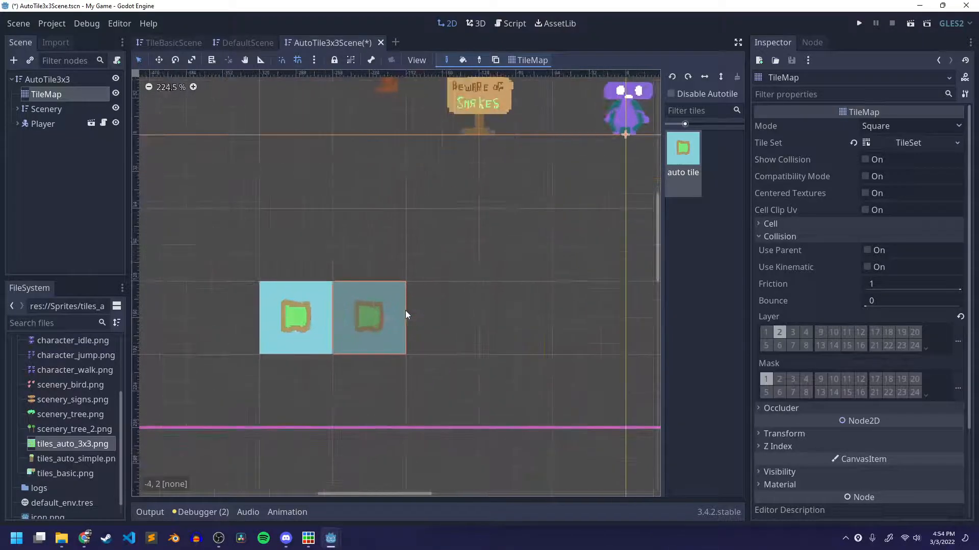
pyautogui.scroll(-7, 294, 322)
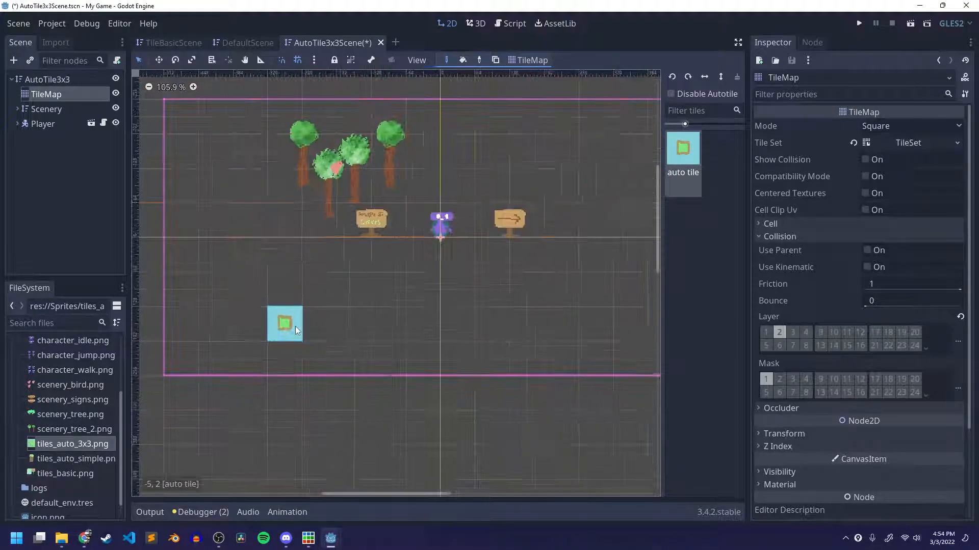
pyautogui.click(334, 338)
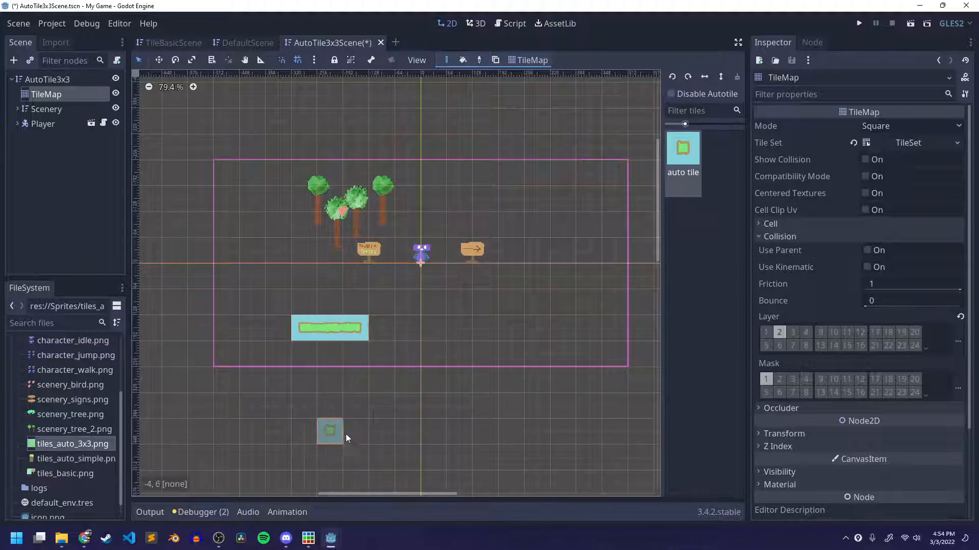
pyautogui.scroll(6, 369, 365)
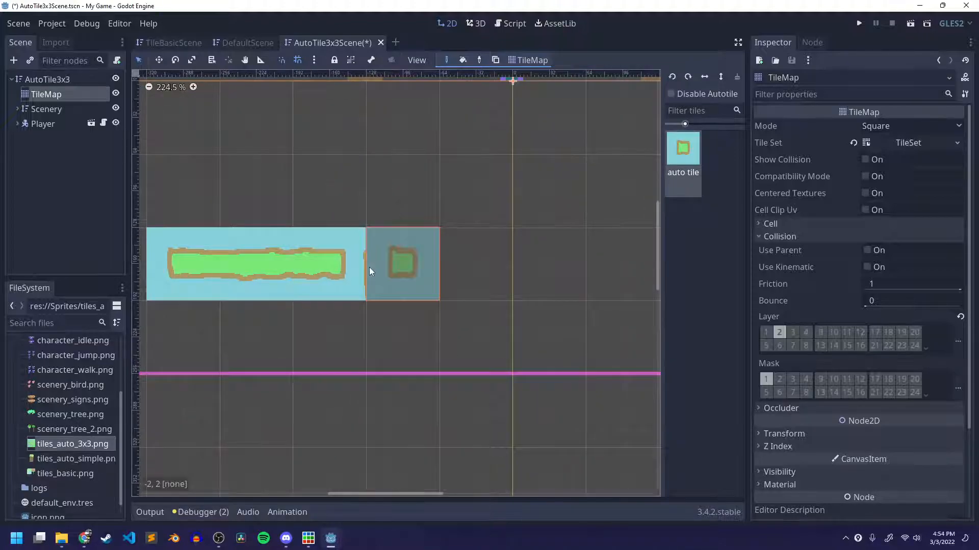
# Save the scene, switch to Piskel, and enable the grid over the autotile_3x3 sprite.
pyautogui.scroll(-1, 377, 357)
pyautogui.hotkey('ctrl', 's')
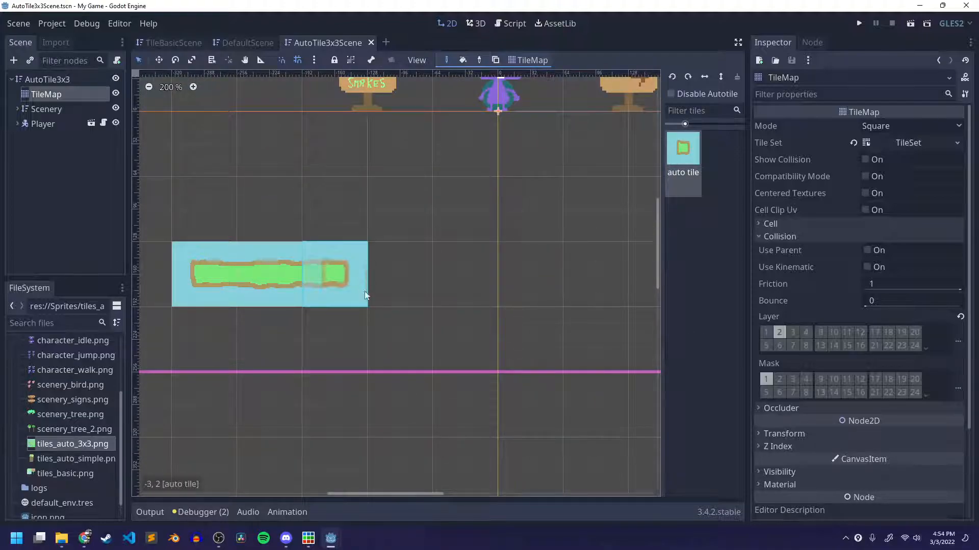
pyautogui.click(307, 538)
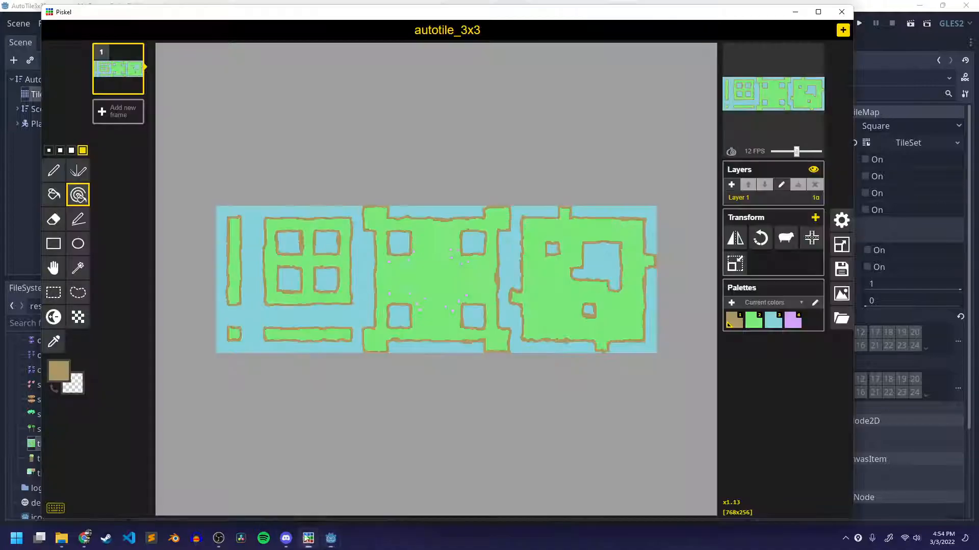
pyautogui.scroll(3, 292, 358)
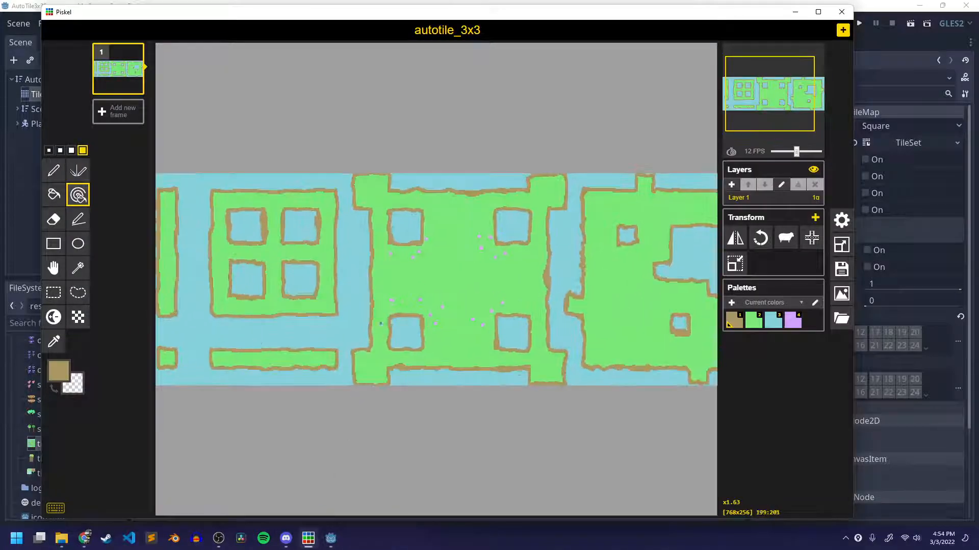
pyautogui.click(842, 223)
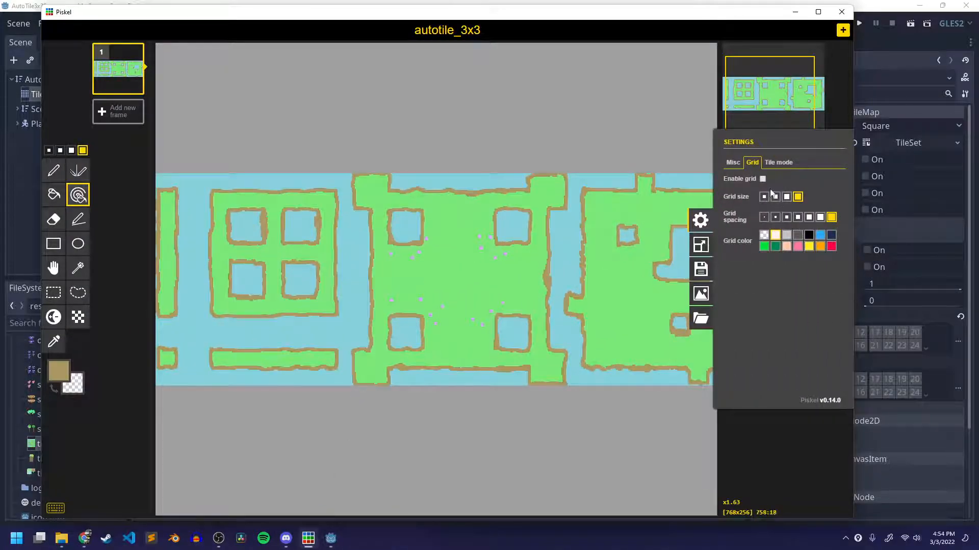
pyautogui.click(763, 178)
pyautogui.click(699, 219)
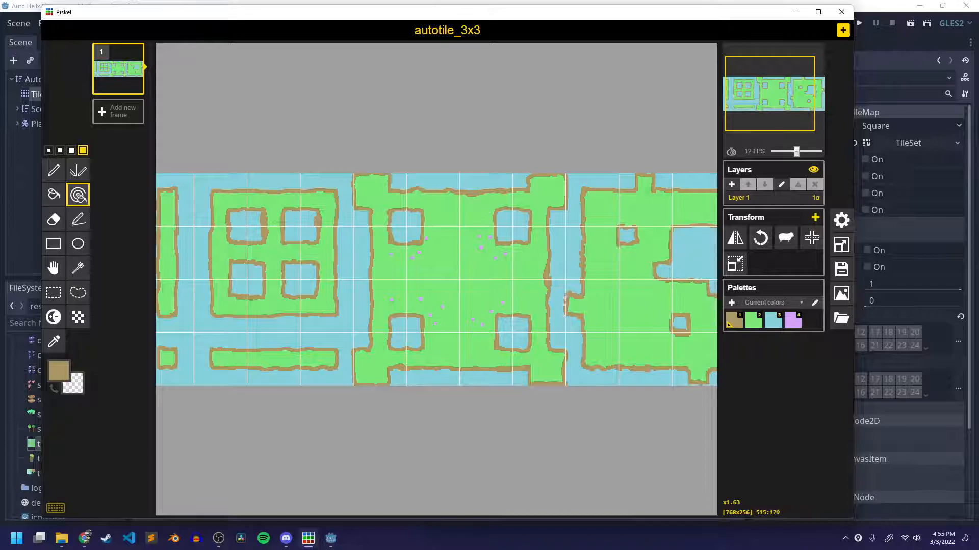
# Examine the sprite's outlines along the grid lines for pixels crossing tile borders, comparing them with the painted row in Godot.
pyautogui.scroll(-2, 322, 326)
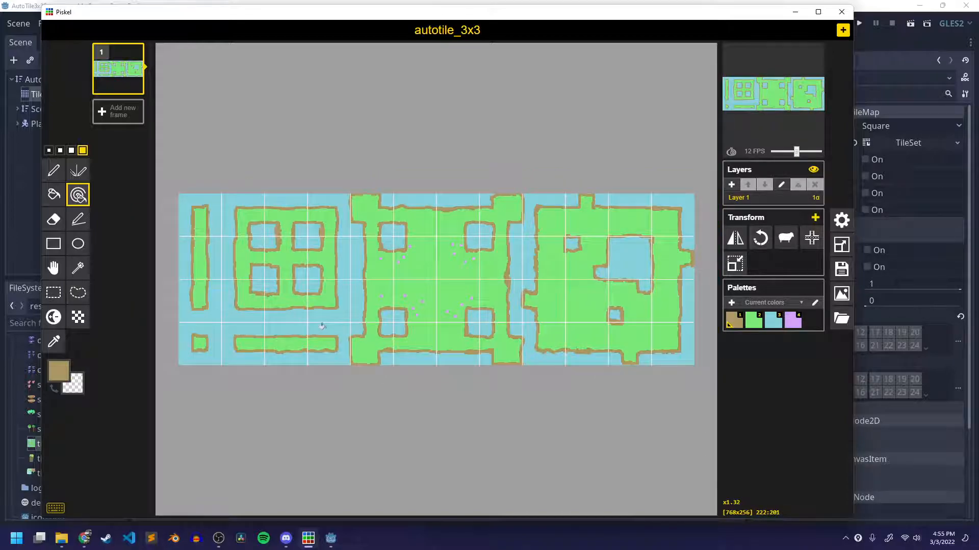
pyautogui.scroll(15, 482, 318)
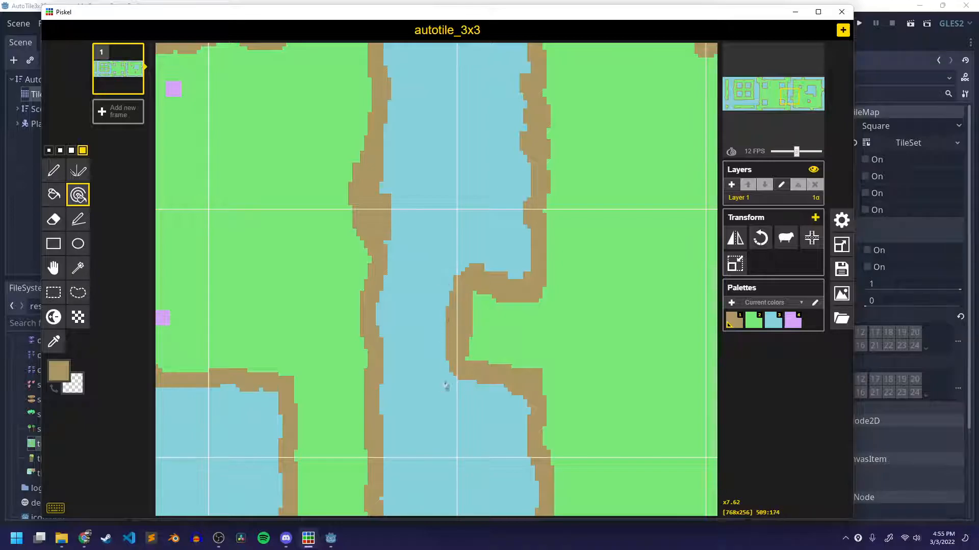
pyautogui.scroll(-9, 442, 388)
pyautogui.moveTo(589, 379); pyautogui.dragTo(684, 347, button='middle')
pyautogui.moveTo(402, 390); pyautogui.dragTo(618, 389, button='middle')
pyautogui.scroll(-1, 469, 372)
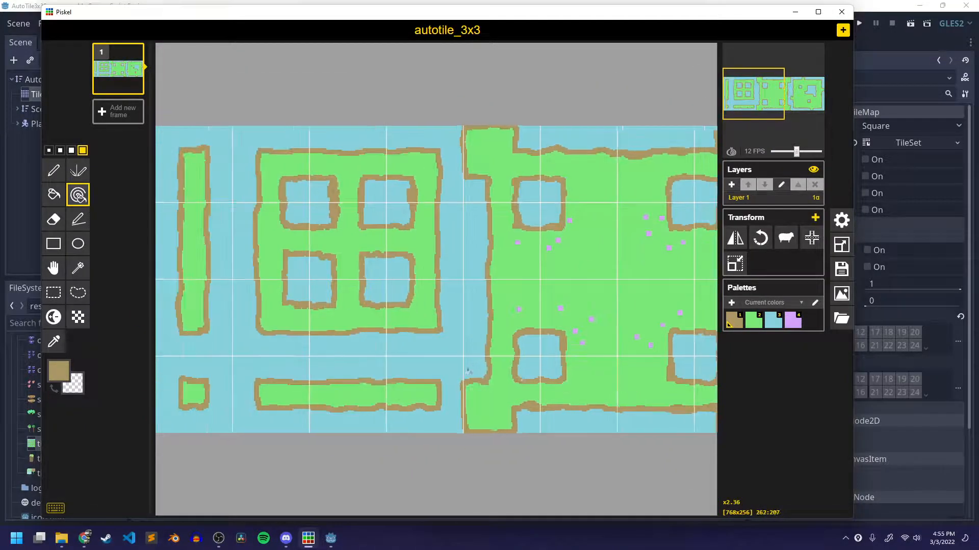
pyautogui.scroll(1, 452, 338)
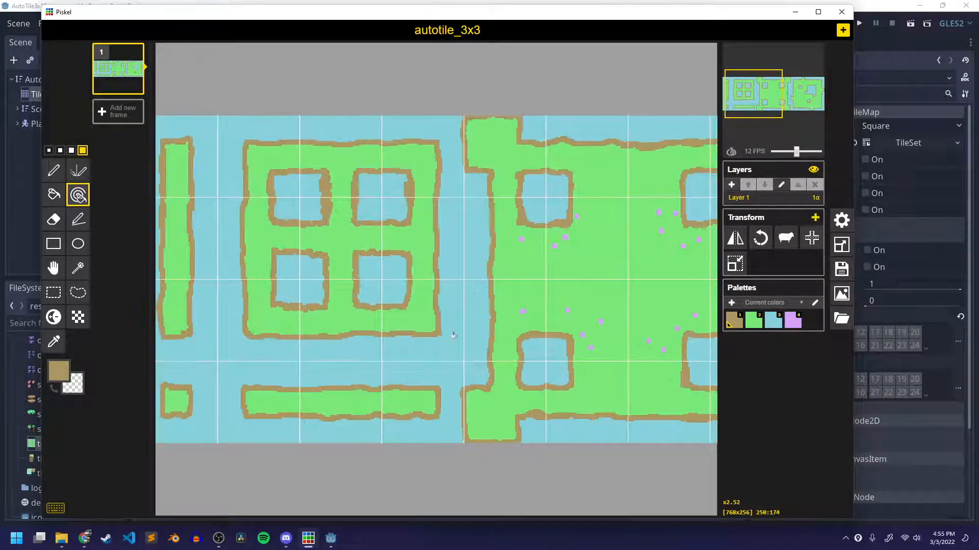
pyautogui.hotkey('alt', 'Tab')
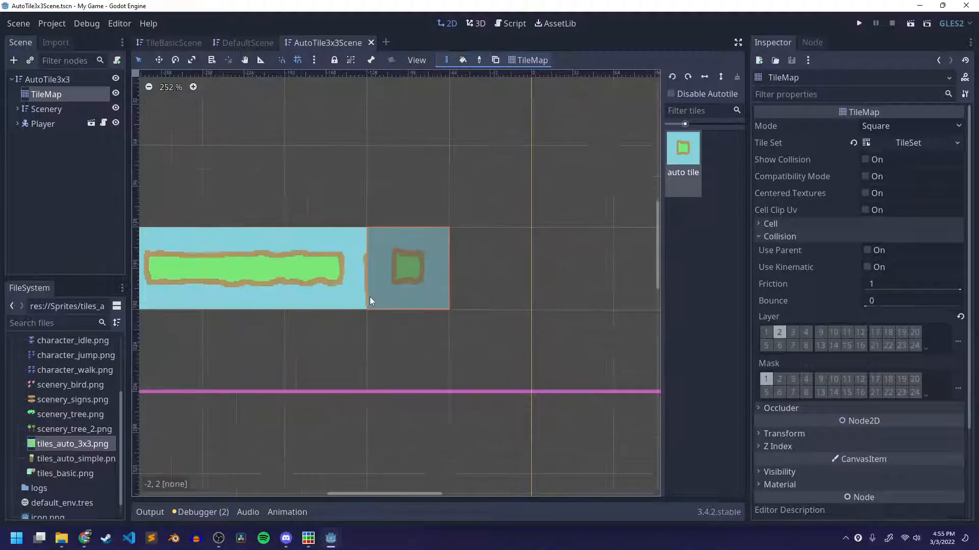
pyautogui.hotkey('alt', 'Tab')
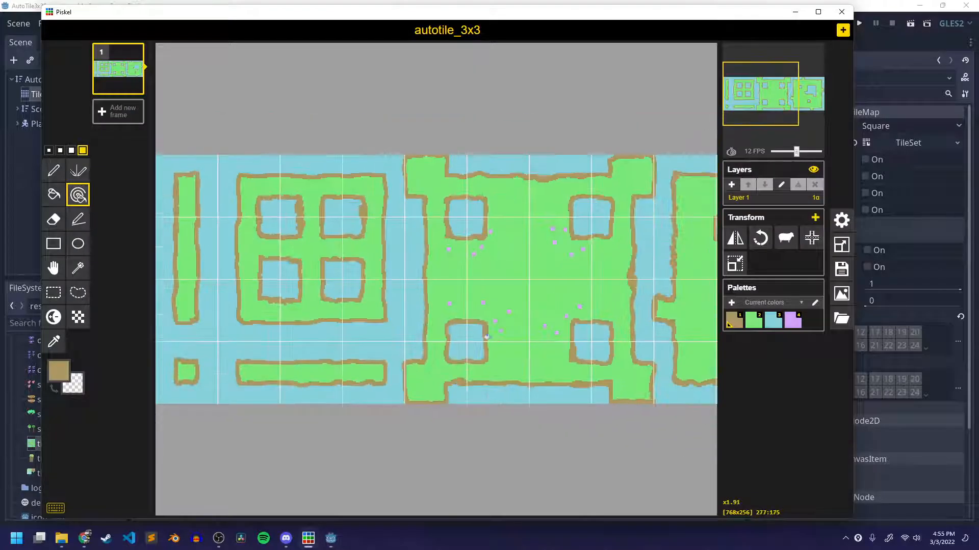
# With the Pen tool in light blue, paint over the stray brown line along the left edge of the middle section's corner blocks.
pyautogui.scroll(8, 487, 336)
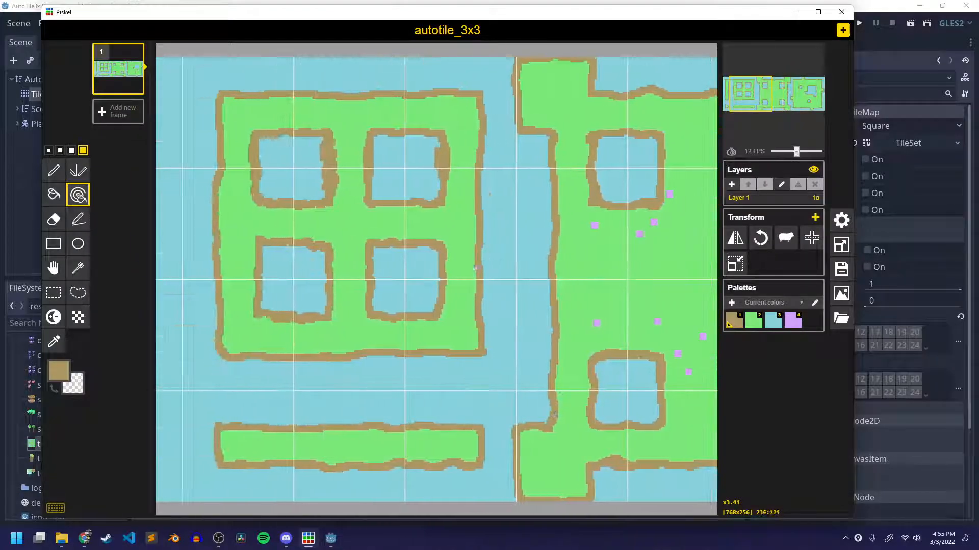
pyautogui.press('p')
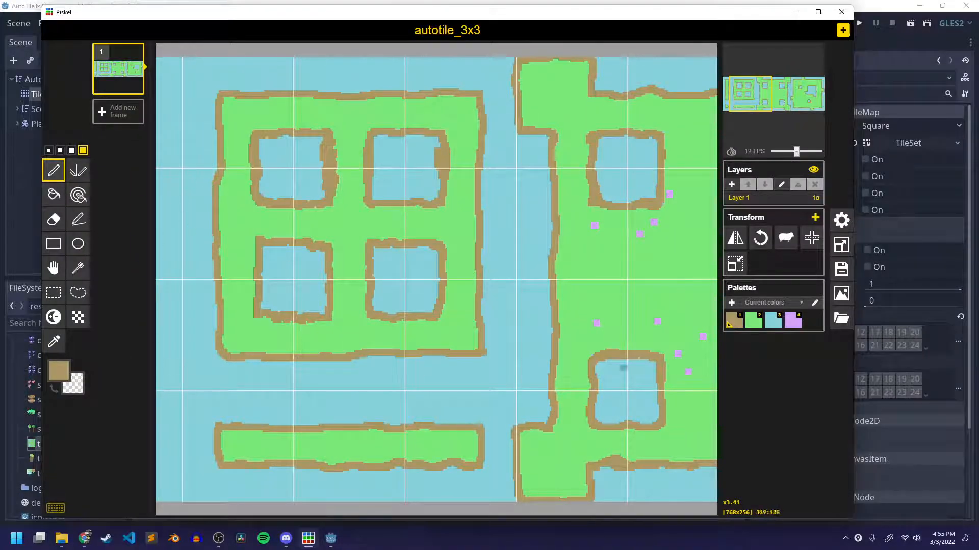
pyautogui.click(772, 320)
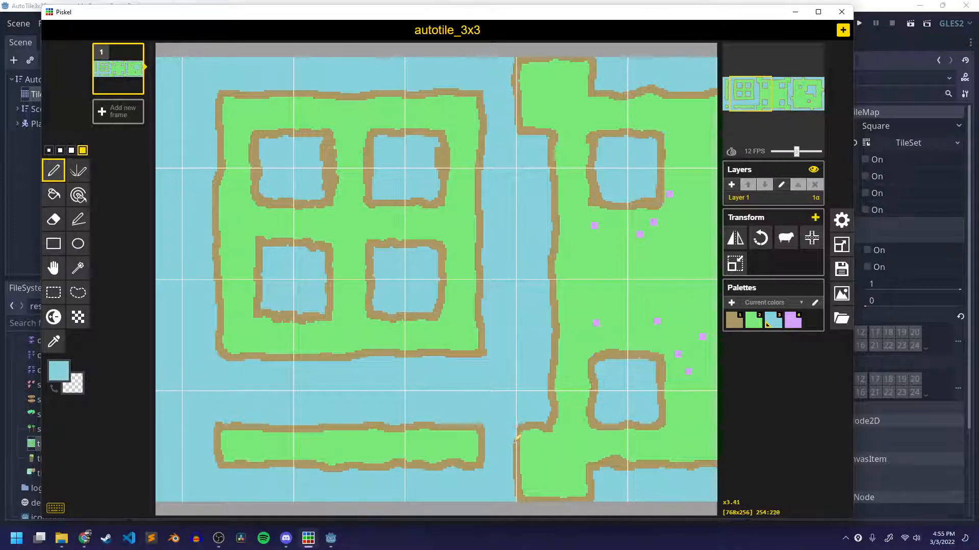
pyautogui.moveTo(515, 497); pyautogui.dragTo(544, 505)
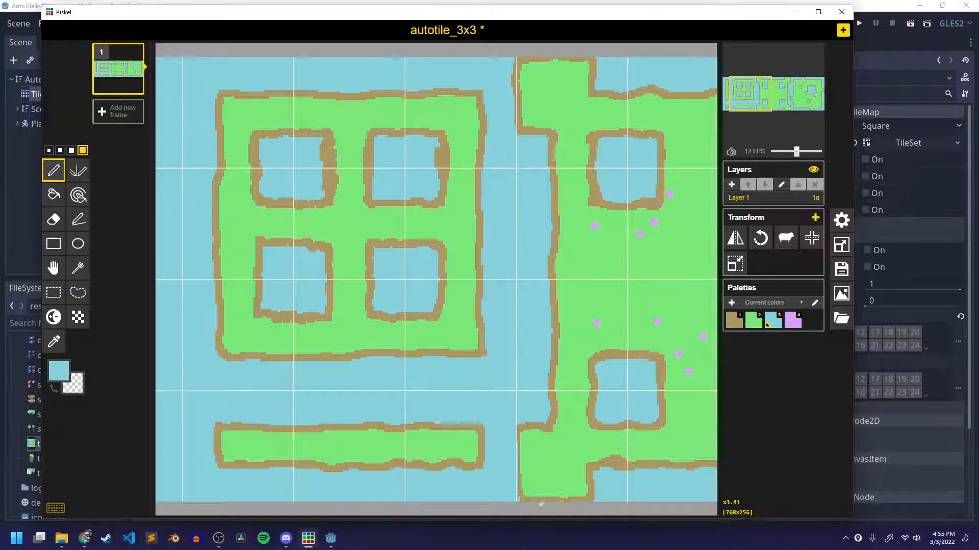
pyautogui.scroll(-3, 559, 348)
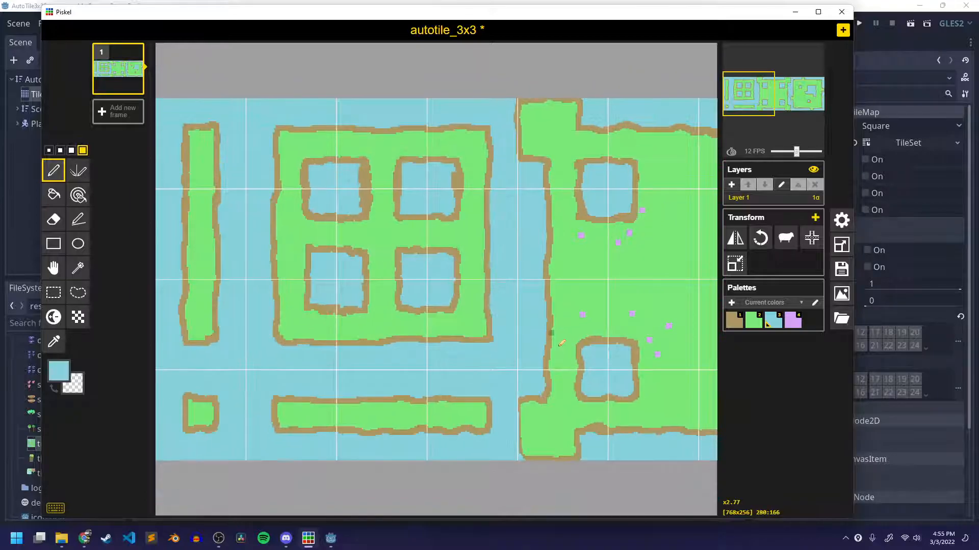
pyautogui.scroll(2, 375, 153)
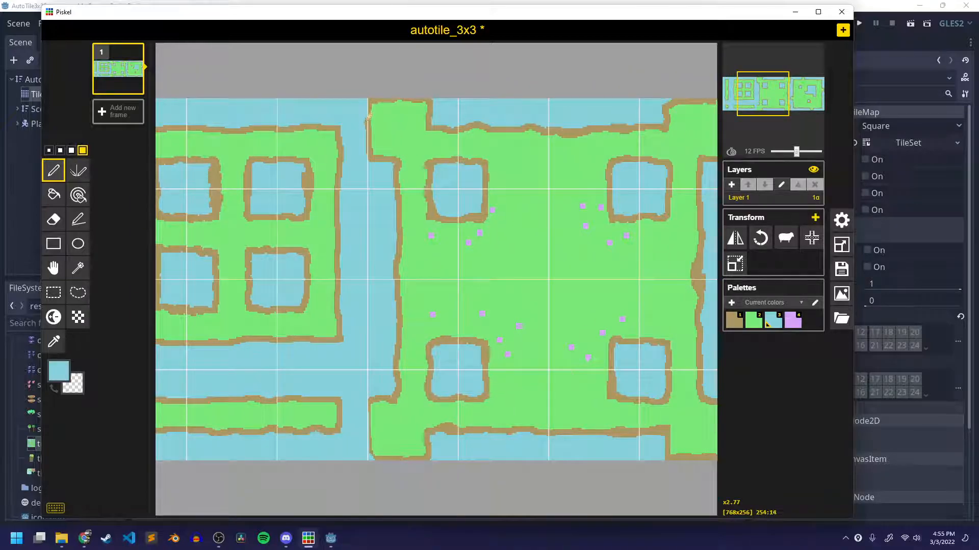
pyautogui.moveTo(532, 322); pyautogui.dragTo(283, 320, button='middle')
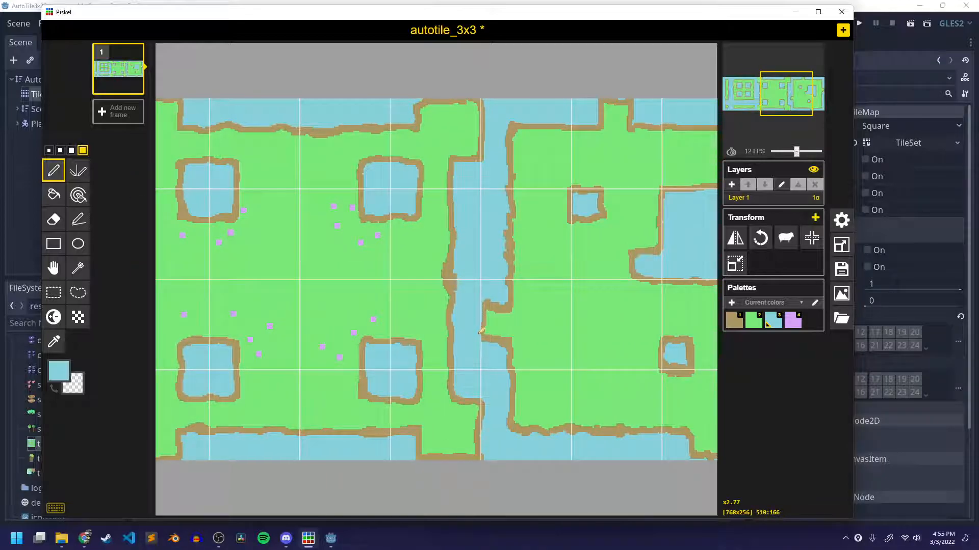
# Touch up the right edge of the large blue opening in the right section, undoing the first stroke and repainting it.
pyautogui.moveTo(663, 324); pyautogui.dragTo(594, 314, button='middle')
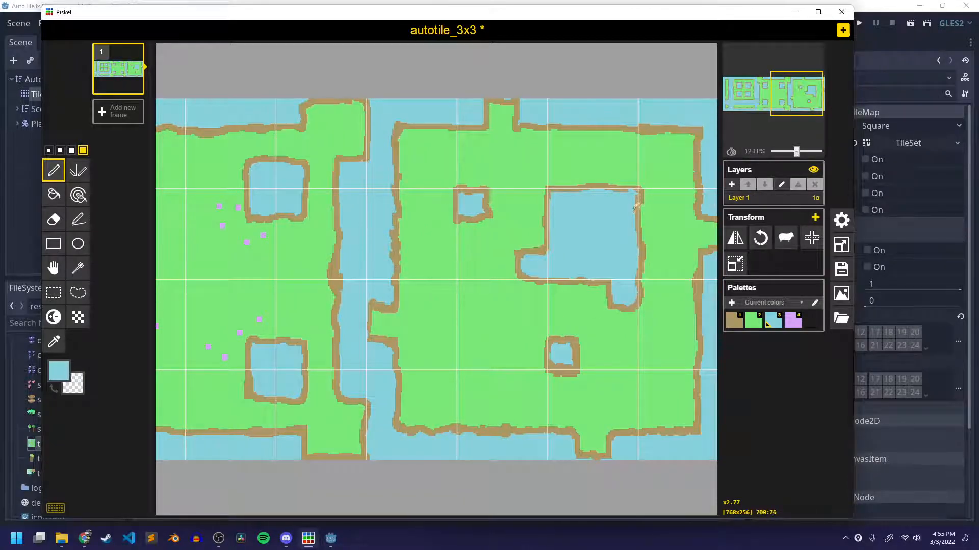
pyautogui.moveTo(638, 192); pyautogui.dragTo(640, 244)
pyautogui.hotkey('ctrl', 'z')
pyautogui.hotkey('ctrl', 'z')
pyautogui.moveTo(634, 218); pyautogui.dragTo(635, 209)
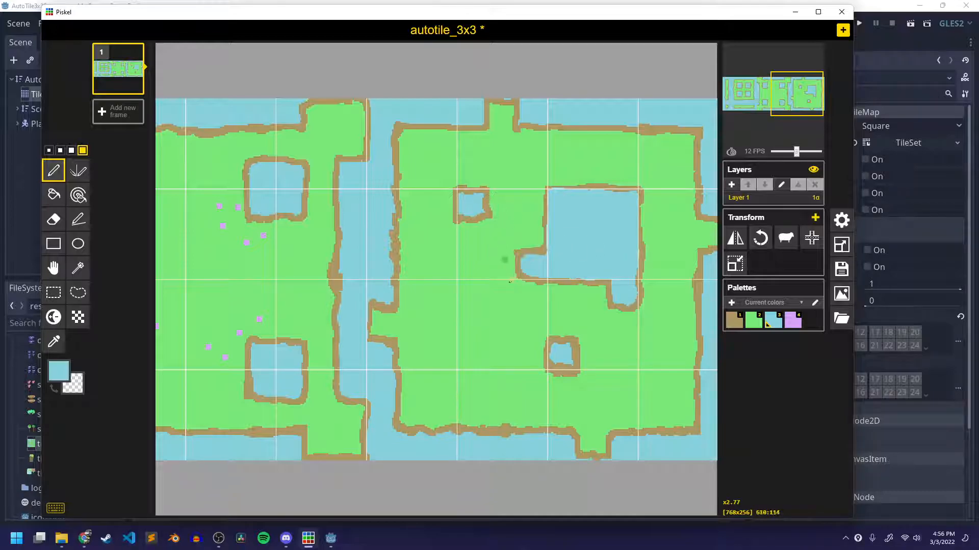
# Paint light blue over the stray brown line beside the middle section's right corner blocks and save the sprite.
pyautogui.scroll(-1, 501, 332)
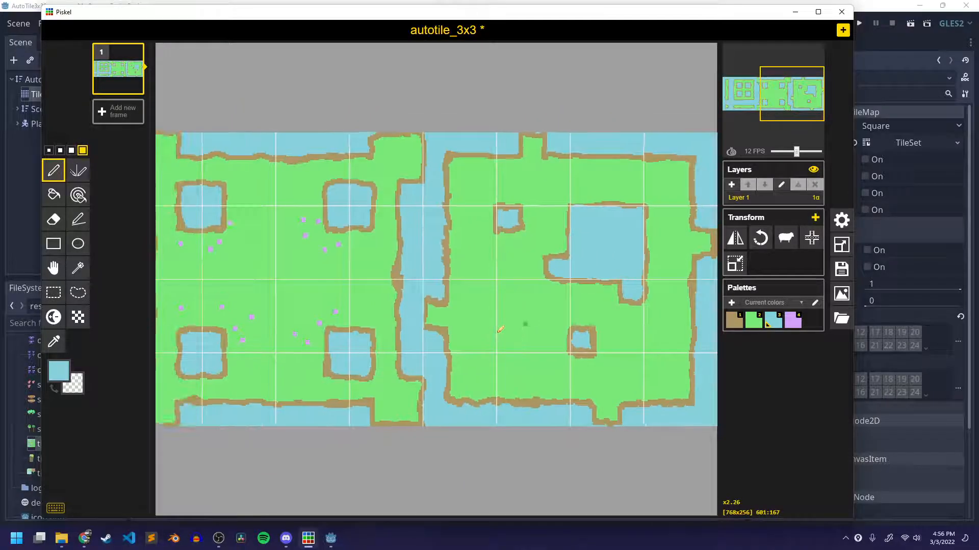
pyautogui.scroll(-2, 500, 330)
pyautogui.scroll(2, 512, 414)
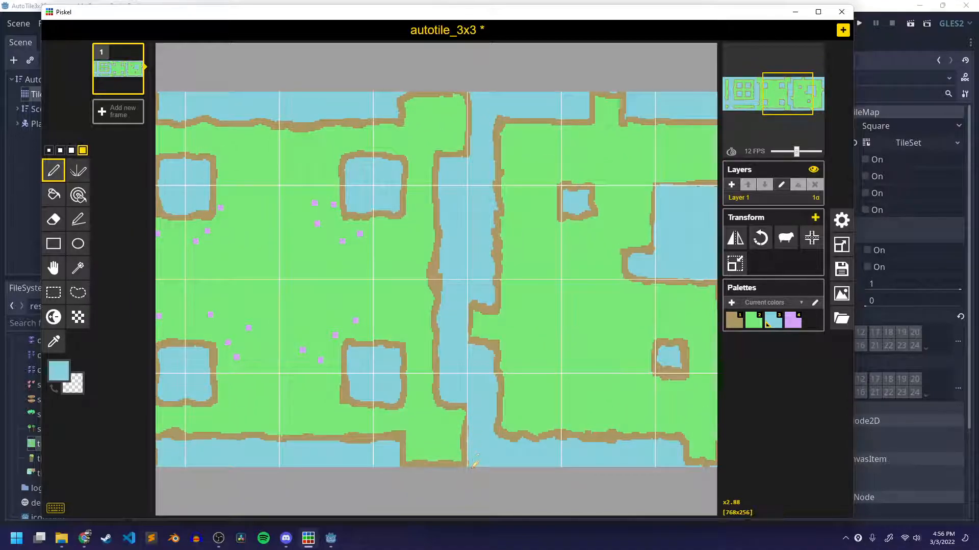
pyautogui.scroll(-2, 480, 280)
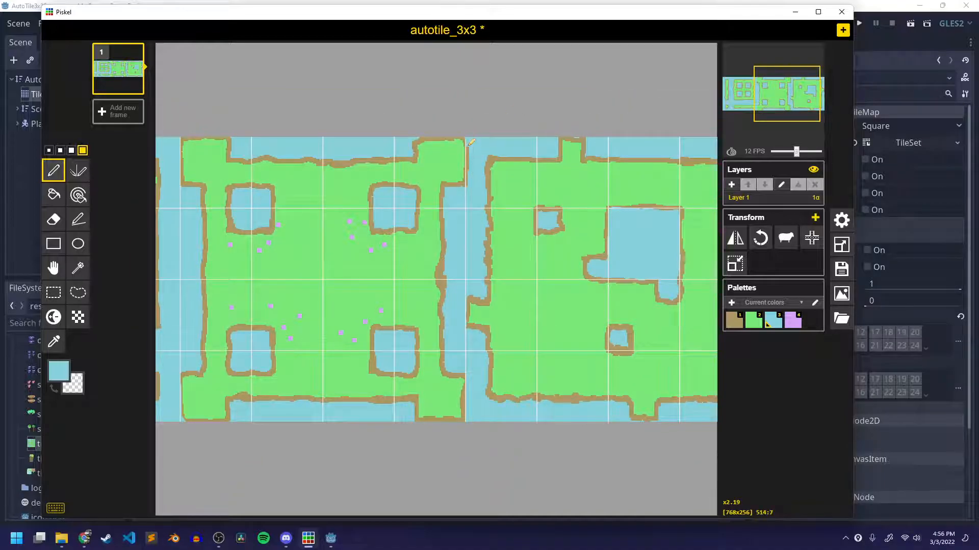
pyautogui.hotkey('ctrl', 's')
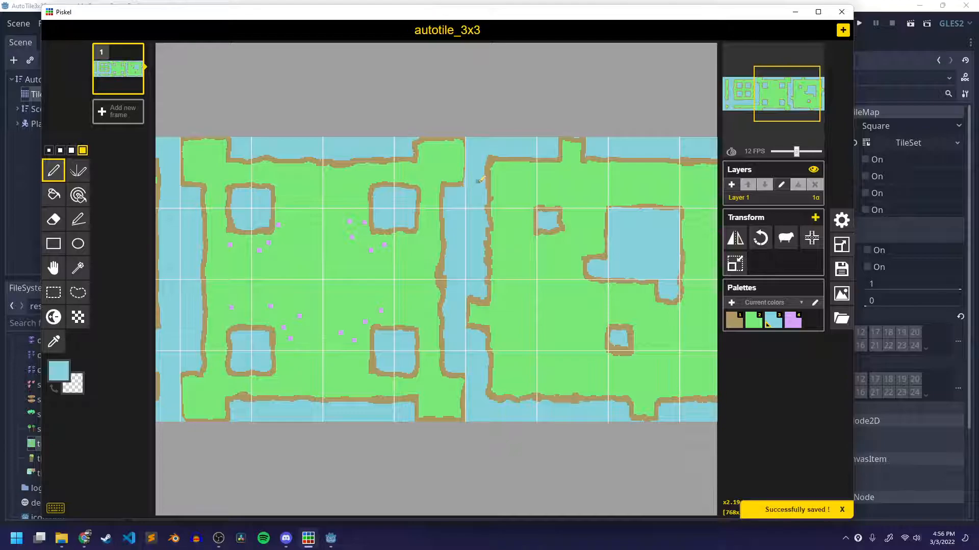
# Export the sprite as a PNG into the Sprites folder, replacing the existing tiles_auto_3x3.png.
pyautogui.click(840, 295)
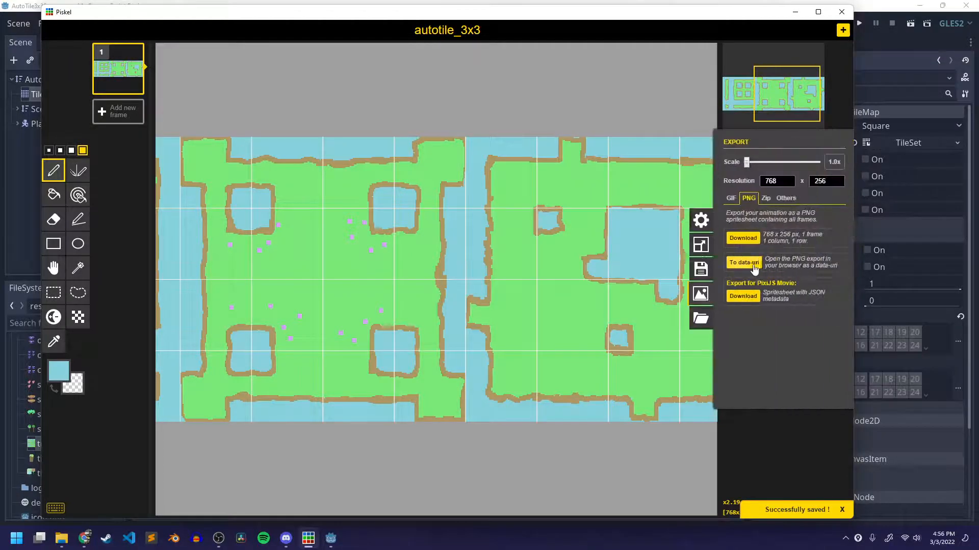
pyautogui.click(745, 240)
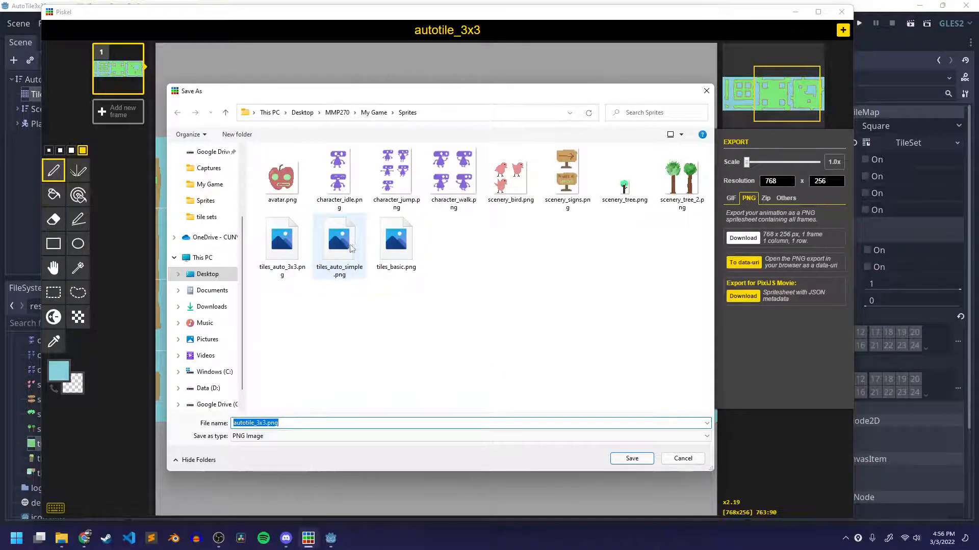
pyautogui.click(294, 241)
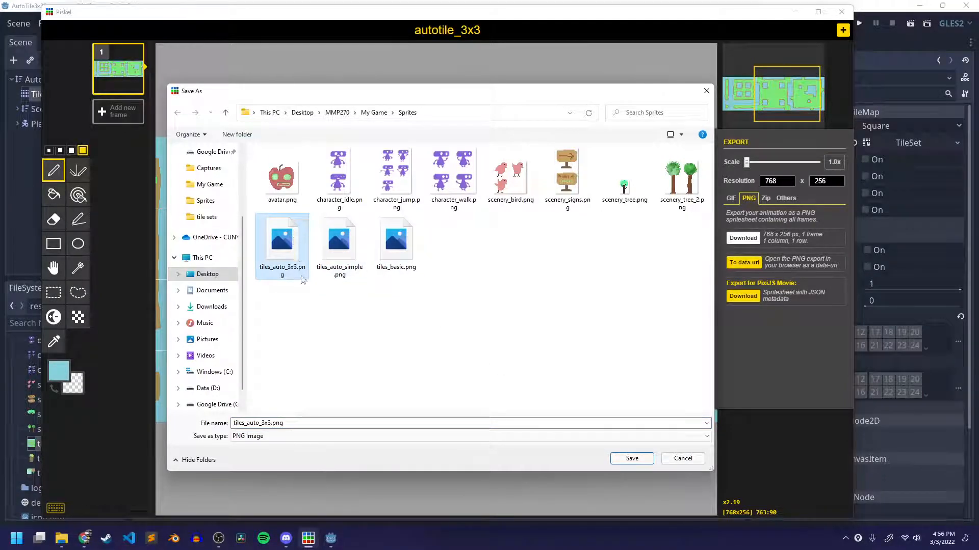
pyautogui.click(632, 460)
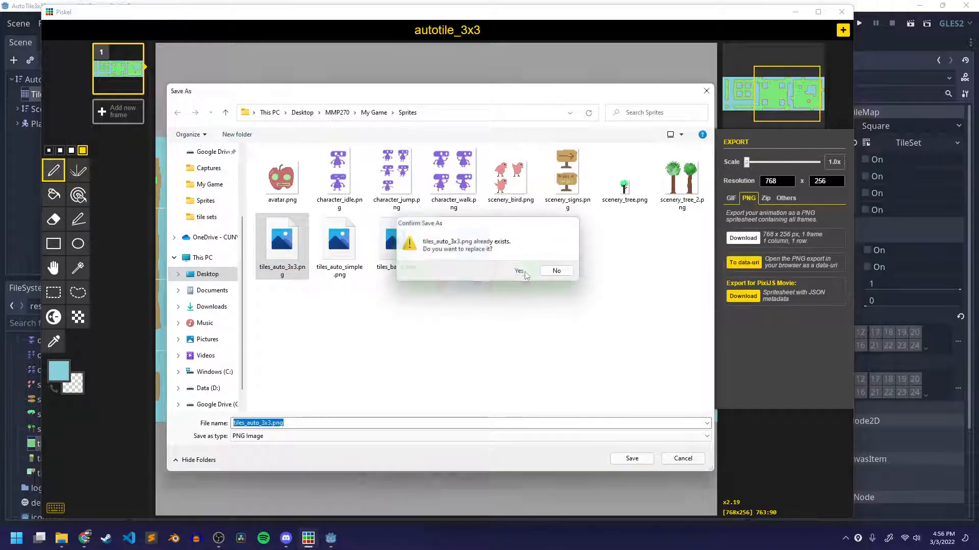
pyautogui.click(526, 271)
# Switch back to Godot and extend the painted auto tile row by two tiles on its right end.
pyautogui.click(885, 6)
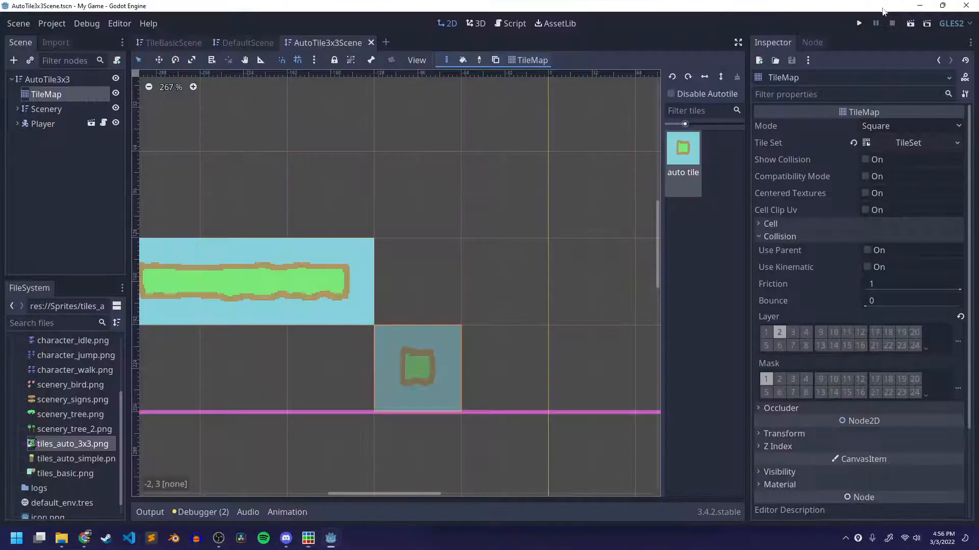
pyautogui.scroll(-1, 442, 298)
pyautogui.scroll(2, 406, 291)
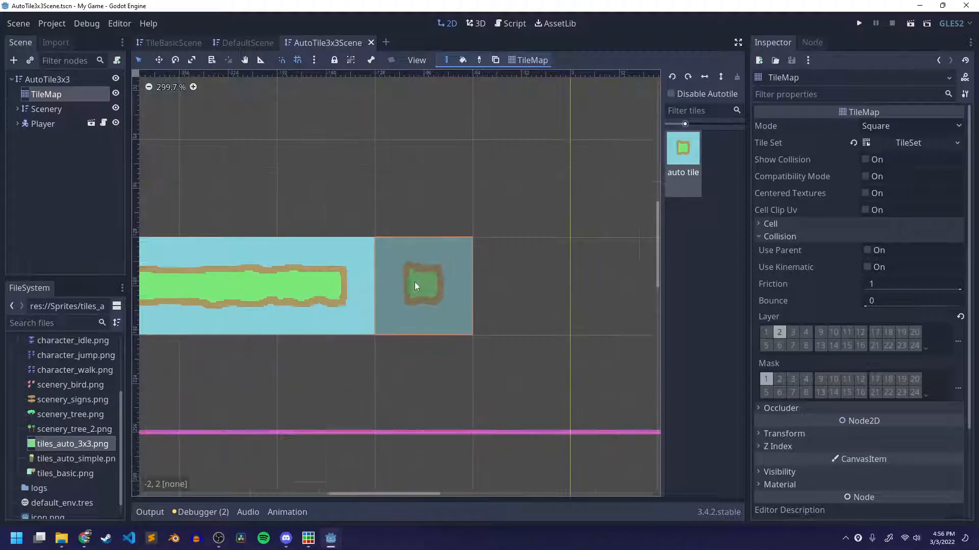
pyautogui.scroll(-3, 464, 325)
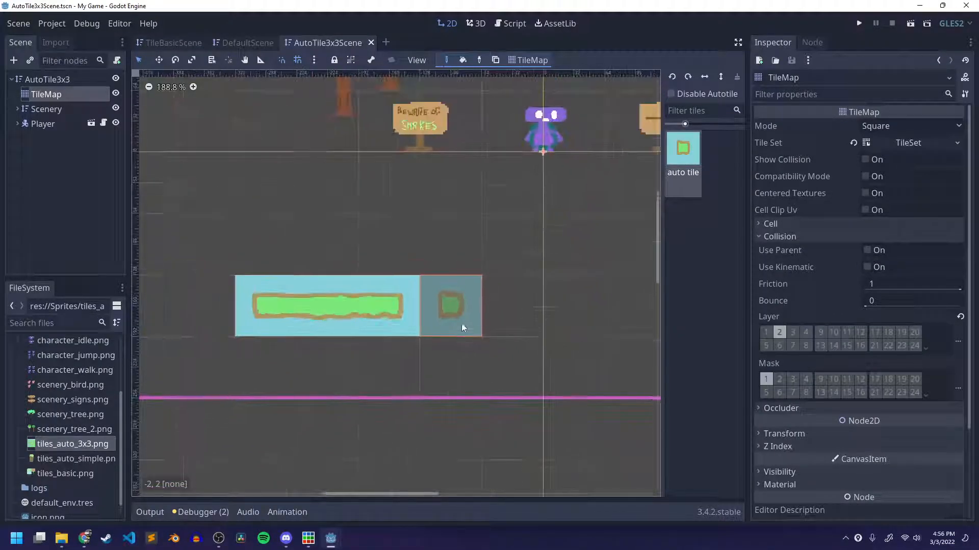
pyautogui.scroll(-1, 444, 331)
pyautogui.click(441, 312)
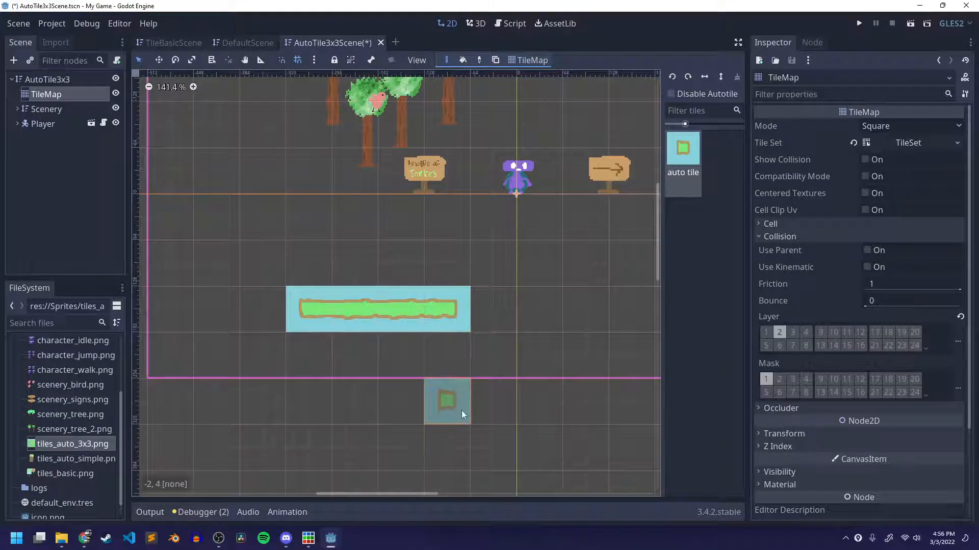
pyautogui.click(492, 325)
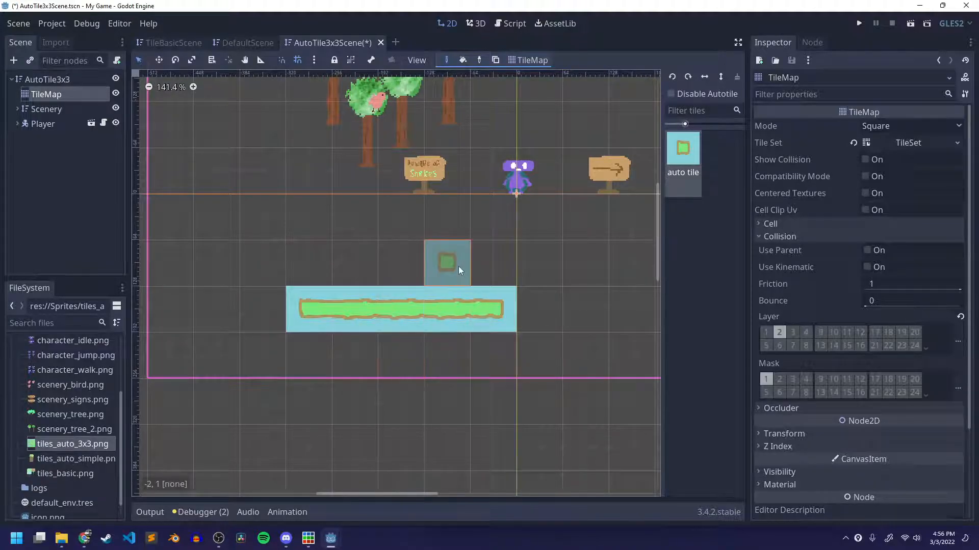
# Paint two adjacent auto tiles on top of the row, in cells -2, 1 and -3, 1.
pyautogui.click(457, 266)
pyautogui.click(406, 261)
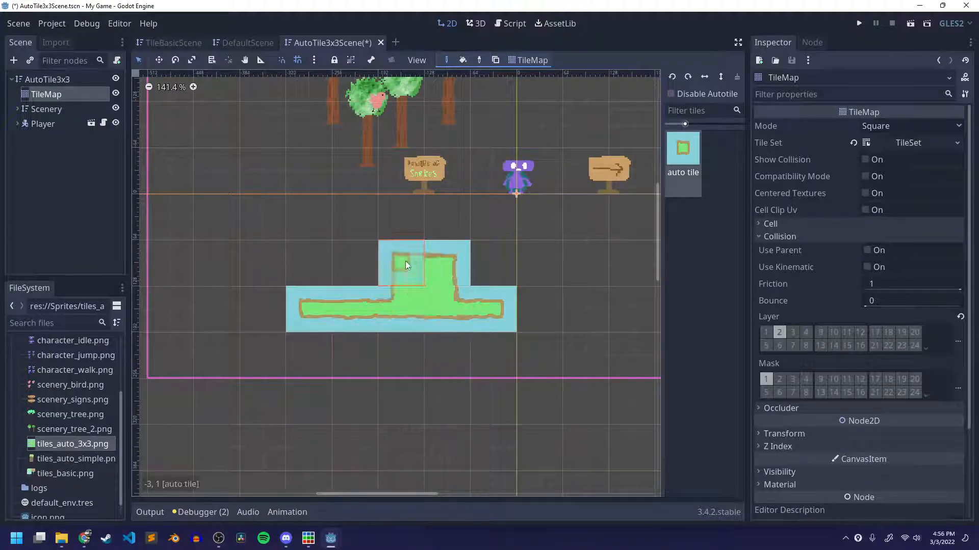
pyautogui.scroll(5, 434, 318)
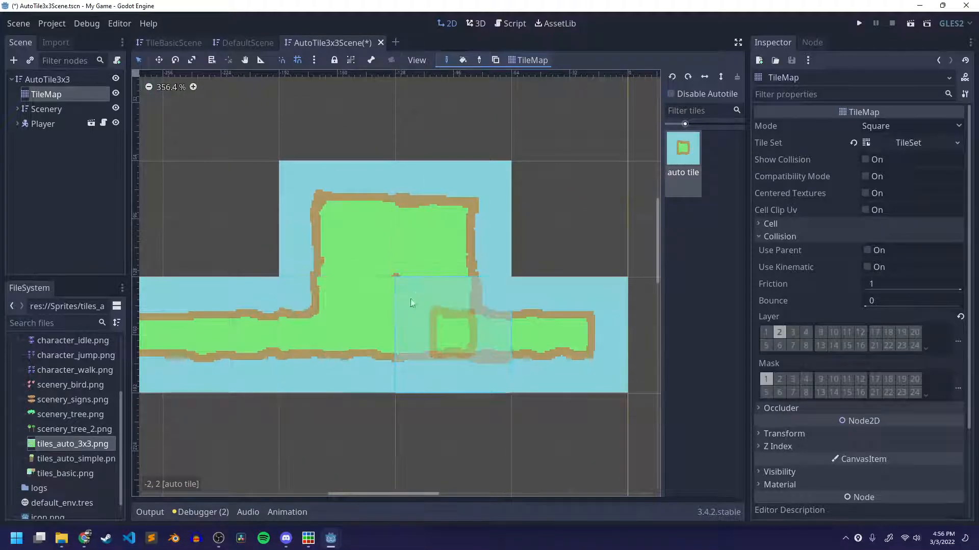
# Paint auto tiles around the raised pair to form a solid block four tiles wide and three tiles high.
pyautogui.scroll(-5, 403, 321)
pyautogui.scroll(-1, 427, 335)
pyautogui.moveTo(427, 335); pyautogui.dragTo(472, 337, button='middle')
pyautogui.click(381, 289)
pyautogui.click(422, 249)
pyautogui.moveTo(466, 238)
pyautogui.mouseDown()
pyautogui.moveTo(375, 243)
pyautogui.moveTo(507, 241)
pyautogui.mouseUp()
pyautogui.click(520, 275)
pyautogui.scroll(16, 375, 380)
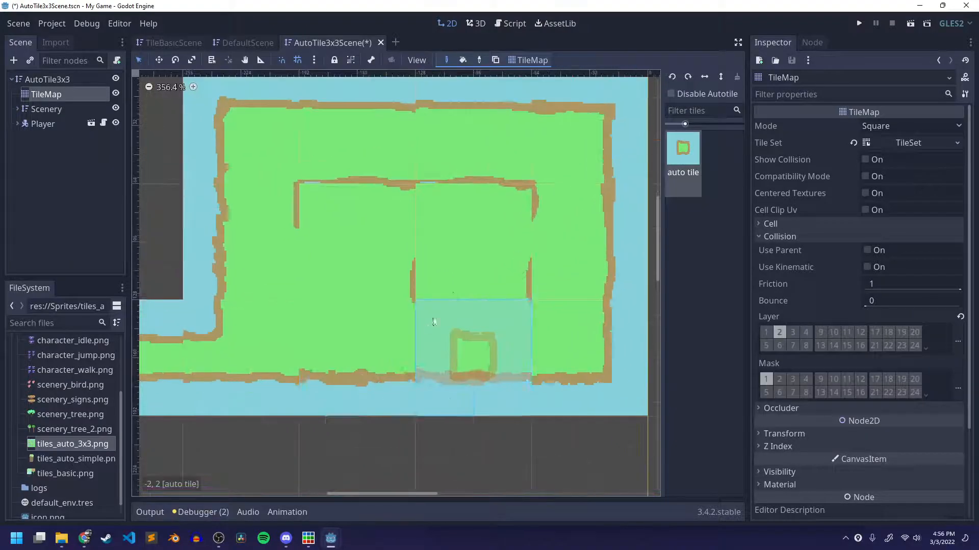
# Paint a three-tile auto tile arm extending from the block's right side in cells 0, 1 to 2, 1.
pyautogui.scroll(-14, 412, 306)
pyautogui.moveTo(451, 336); pyautogui.dragTo(343, 339, button='middle')
pyautogui.moveTo(449, 288); pyautogui.dragTo(555, 291)
pyautogui.moveTo(483, 377); pyautogui.dragTo(403, 374, button='middle')
pyautogui.scroll(11, 346, 332)
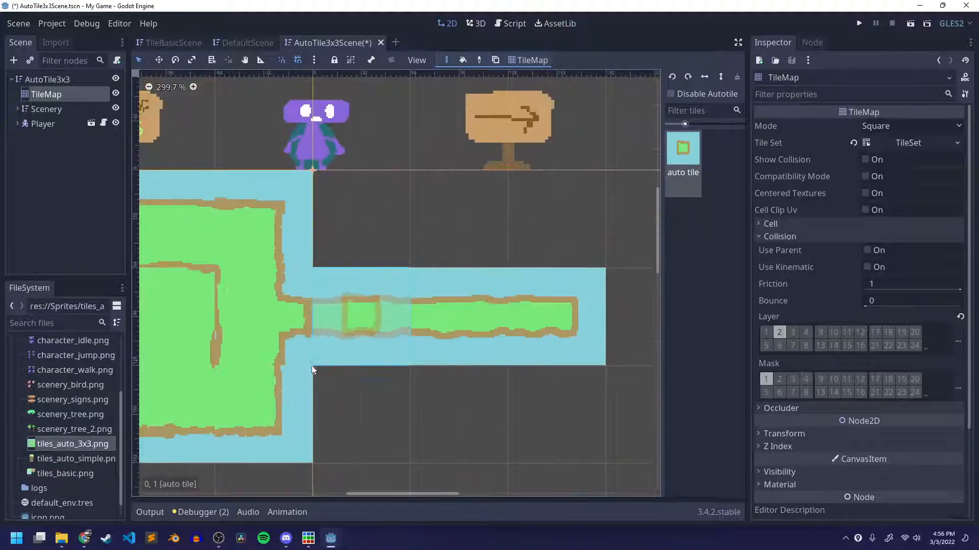
pyautogui.scroll(5, 426, 312)
pyautogui.scroll(-17, 426, 312)
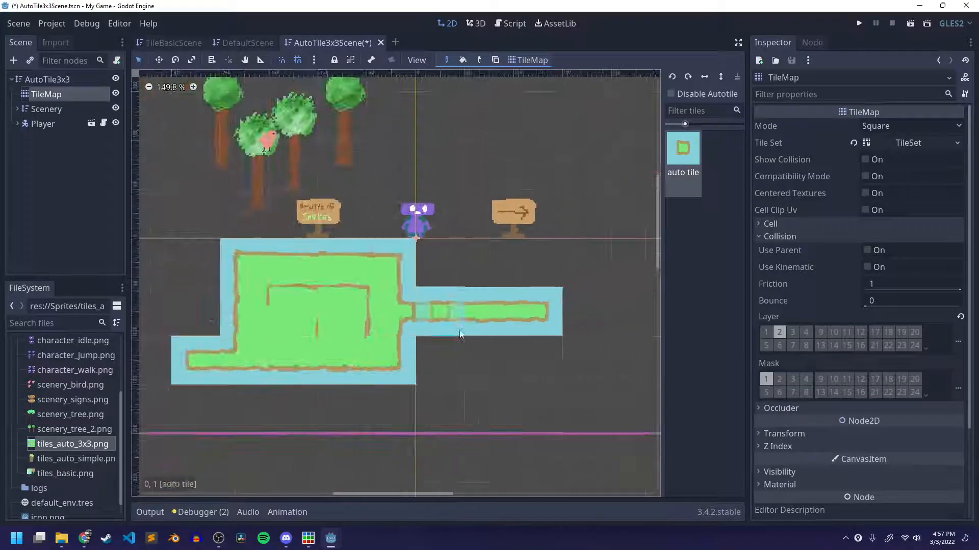
# Paint auto tiles above the block beneath the player, plus a separate raised block three tiles wide and four high with a bump on its left.
pyautogui.moveTo(459, 334); pyautogui.dragTo(492, 391, button='middle')
pyautogui.scroll(-3, 492, 391)
pyautogui.moveTo(484, 333); pyautogui.dragTo(443, 295)
pyautogui.scroll(-1, 486, 402)
pyautogui.moveTo(488, 399)
pyautogui.mouseDown(button='middle')
pyautogui.moveTo(483, 347)
pyautogui.moveTo(394, 370)
pyautogui.mouseUp(button='middle')
pyautogui.moveTo(525, 266)
pyautogui.mouseDown()
pyautogui.moveTo(529, 213)
pyautogui.moveTo(491, 210)
pyautogui.moveTo(455, 259)
pyautogui.moveTo(420, 197)
pyautogui.moveTo(519, 218)
pyautogui.moveTo(527, 184)
pyautogui.moveTo(461, 150)
pyautogui.moveTo(527, 223)
pyautogui.mouseUp()
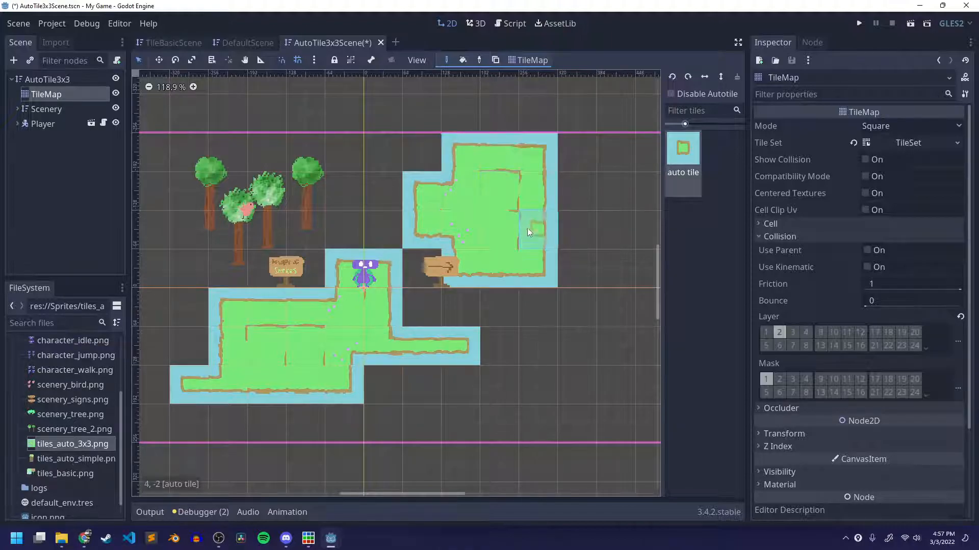
# Extend the raised block to its right with auto tiles surrounding a one-tile hole at cell 5, -3.
pyautogui.moveTo(527, 223); pyautogui.dragTo(431, 289, button='middle')
pyautogui.moveTo(458, 219)
pyautogui.mouseDown()
pyautogui.moveTo(481, 217)
pyautogui.moveTo(558, 275)
pyautogui.moveTo(472, 322)
pyautogui.mouseUp()
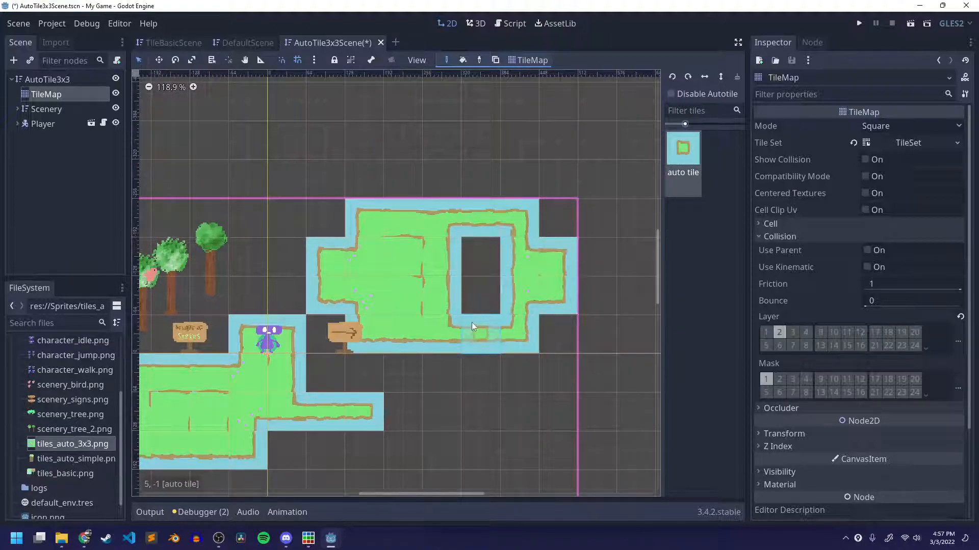
pyautogui.click(480, 295)
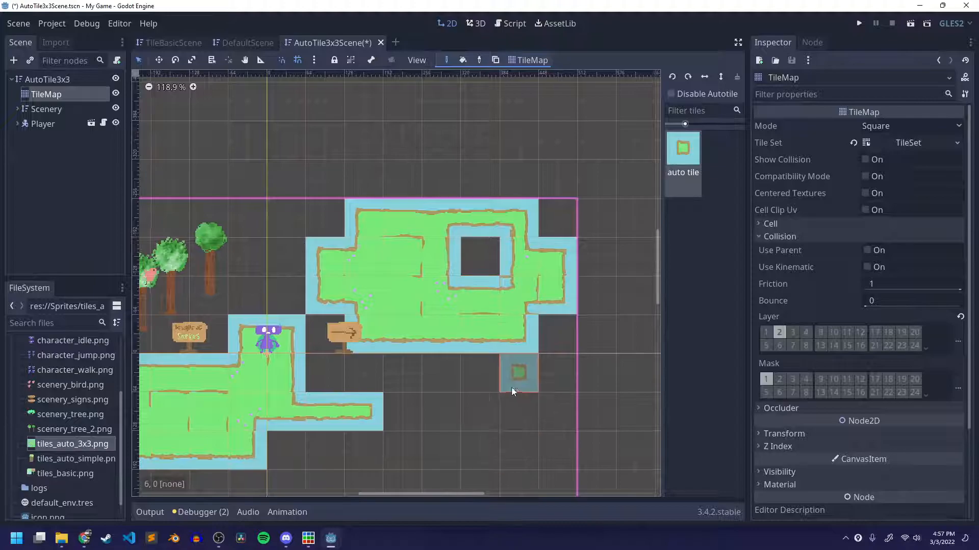
# Extend the raised block rightward with three rows of auto tiles through column 9.
pyautogui.moveTo(547, 371); pyautogui.dragTo(493, 343, button='middle')
pyautogui.moveTo(505, 296); pyautogui.dragTo(574, 243)
pyautogui.scroll(-2, 440, 387)
pyautogui.moveTo(440, 387); pyautogui.dragTo(444, 426, button='middle')
pyautogui.scroll(3, 564, 284)
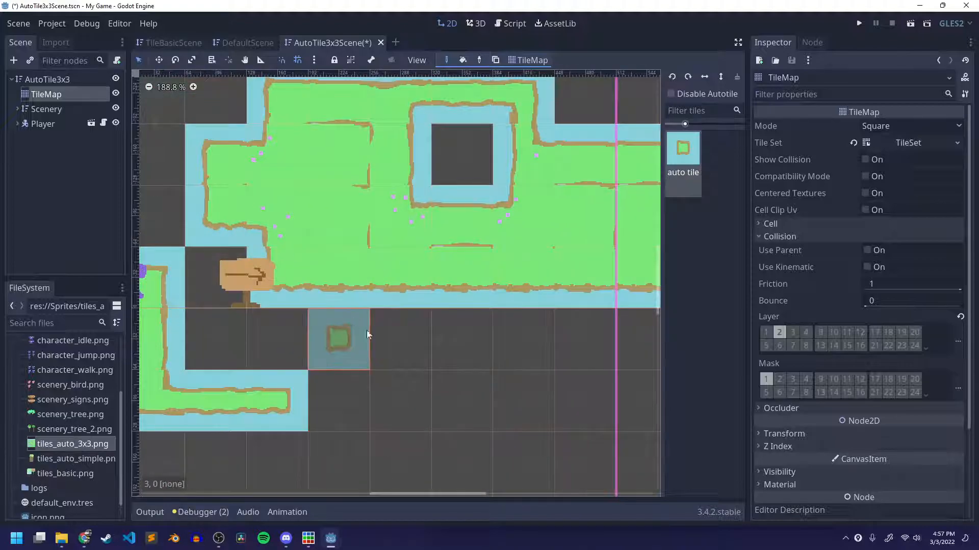
# Join the lower and raised blocks with auto tiles in rows 0 and 1 up to column 4, and save the scene.
pyautogui.scroll(-6, 459, 347)
pyautogui.scroll(-3, 487, 341)
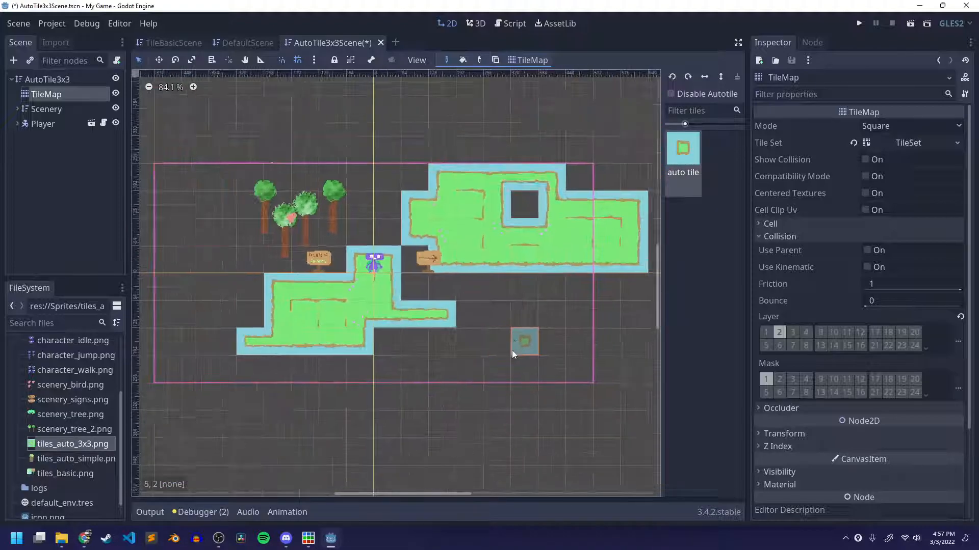
pyautogui.moveTo(418, 290)
pyautogui.mouseDown()
pyautogui.moveTo(440, 270)
pyautogui.moveTo(497, 292)
pyautogui.mouseUp()
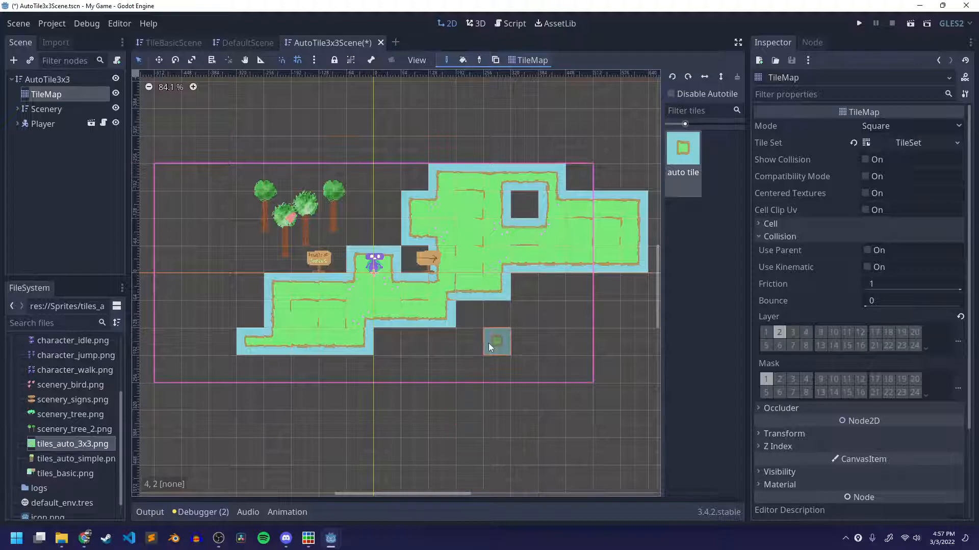
pyautogui.scroll(2, 488, 344)
pyautogui.scroll(2, 526, 322)
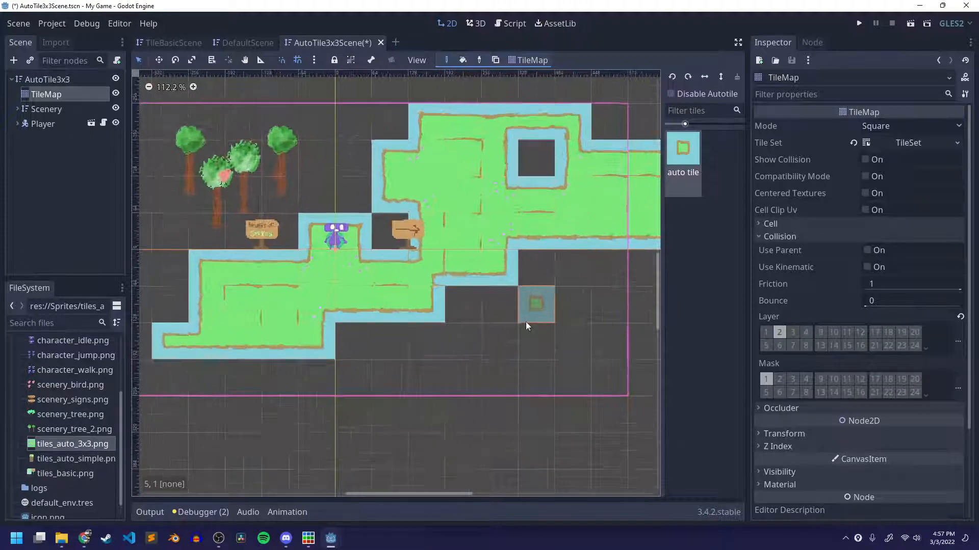
pyautogui.click(456, 305)
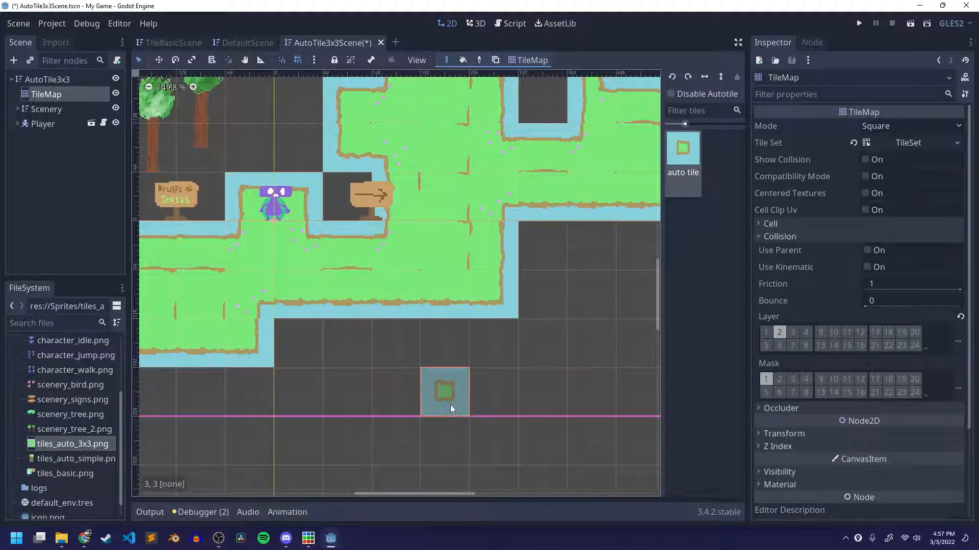
pyautogui.scroll(-5, 451, 404)
pyautogui.hotkey('ctrl', 's')
pyautogui.moveTo(463, 358); pyautogui.dragTo(472, 334, button='middle')
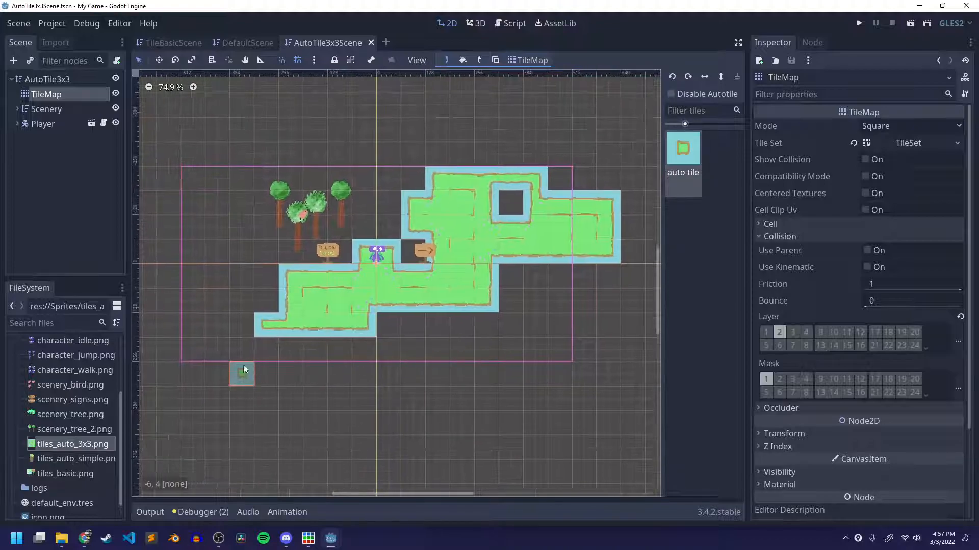
# Open the TileMap's TileSet for editing, enlarge the scene view above it, and select the auto tile in the tiles_auto_3x3 texture.
pyautogui.click(920, 146)
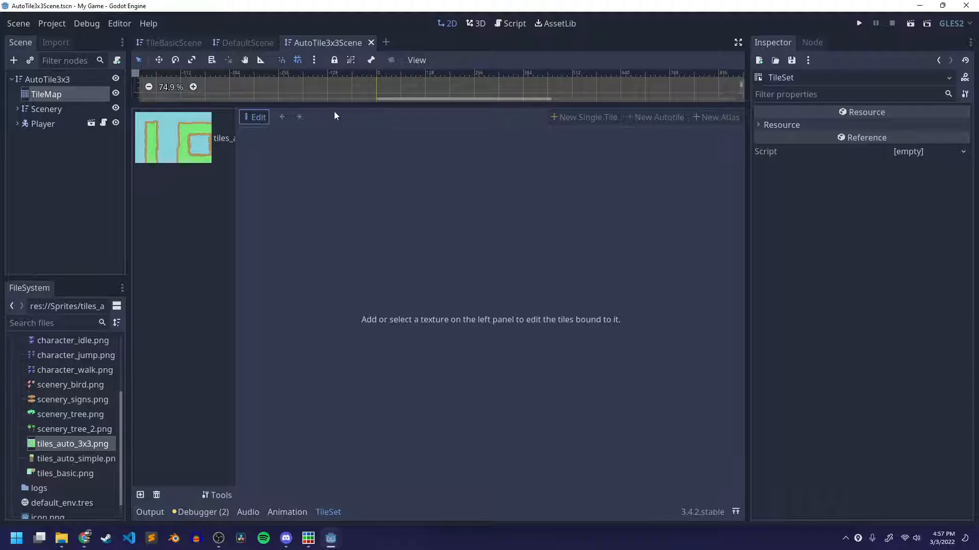
pyautogui.moveTo(386, 104); pyautogui.dragTo(249, 279)
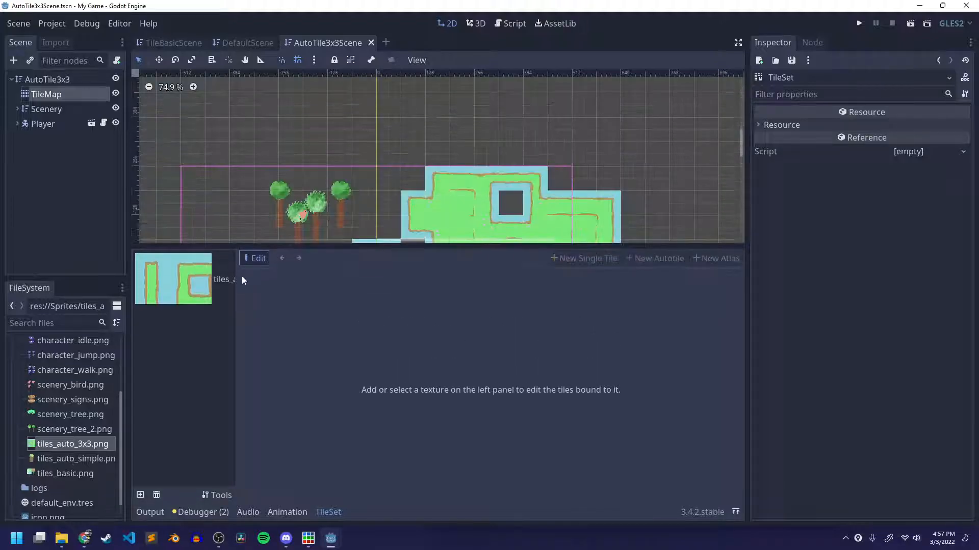
pyautogui.click(199, 284)
pyautogui.scroll(-5, 406, 355)
pyautogui.scroll(8, 406, 355)
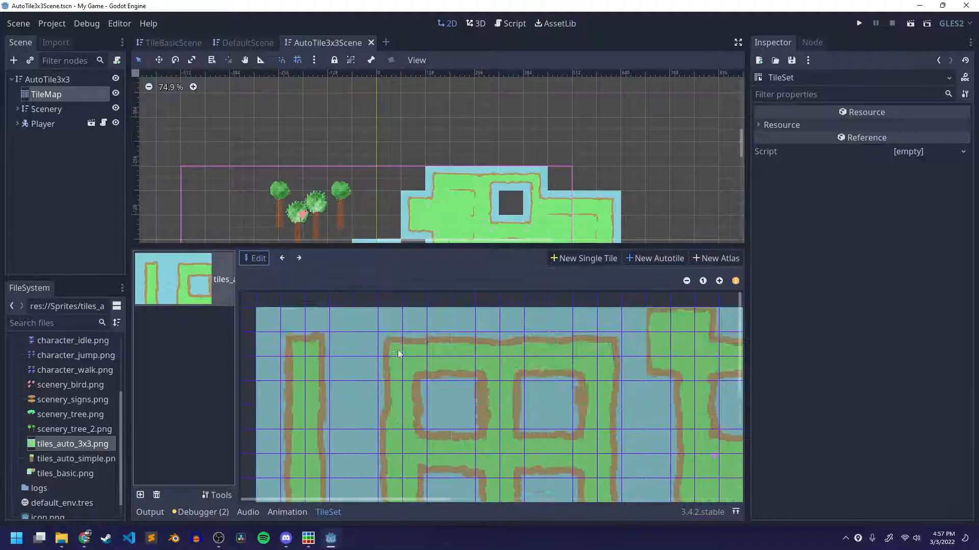
pyautogui.click(686, 281)
pyautogui.click(686, 281)
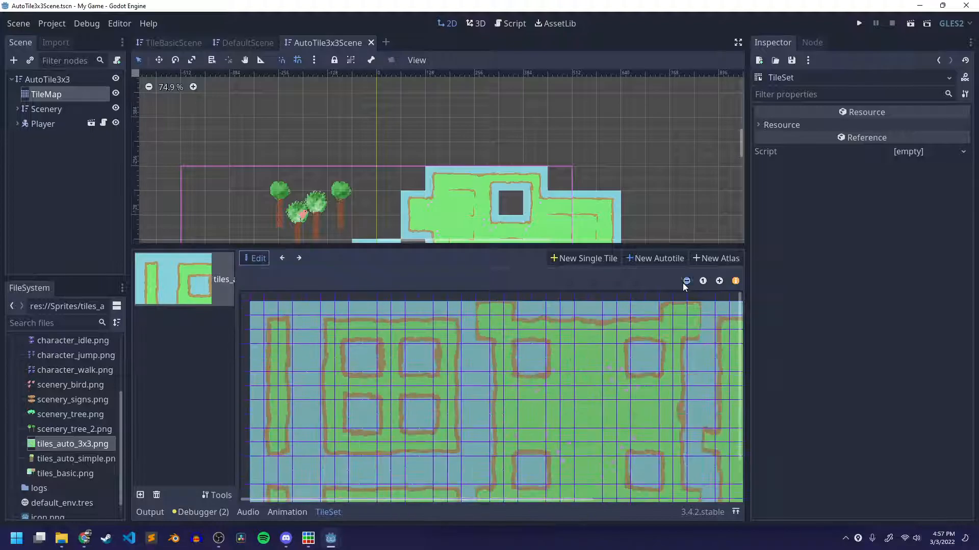
pyautogui.click(686, 281)
pyautogui.click(686, 281)
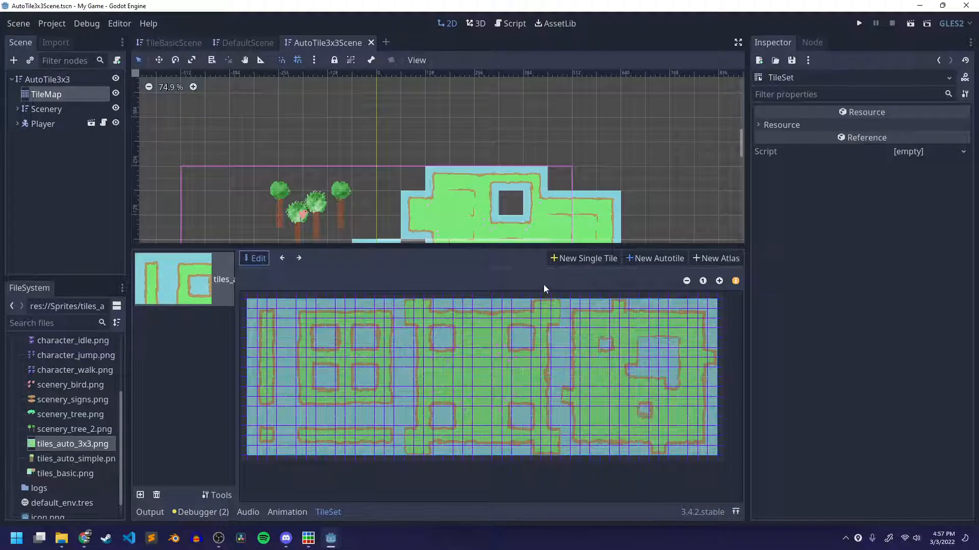
pyautogui.click(301, 259)
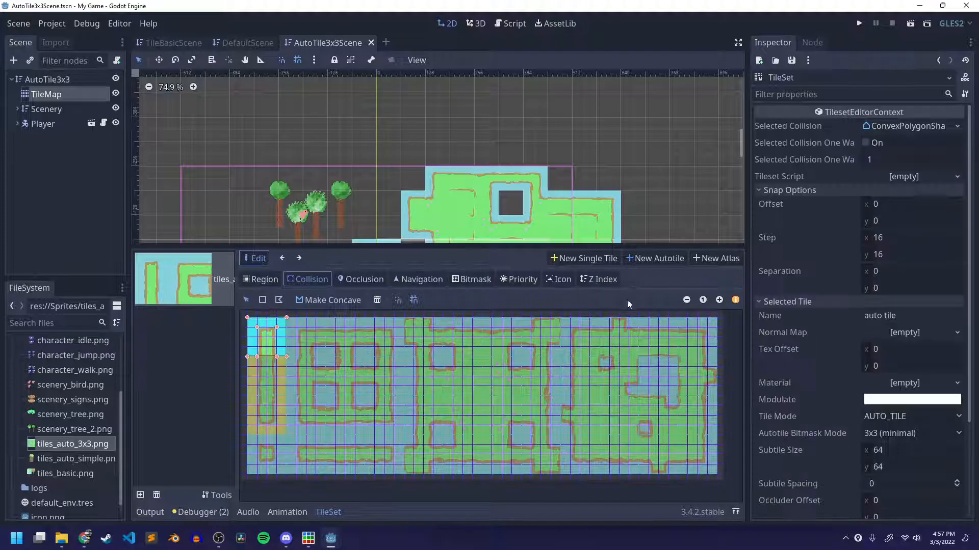
# Set the TileSet's snap step to 64 by 64.
pyautogui.click(899, 237)
pyautogui.write('64')
pyautogui.click(903, 254)
pyautogui.write('64')
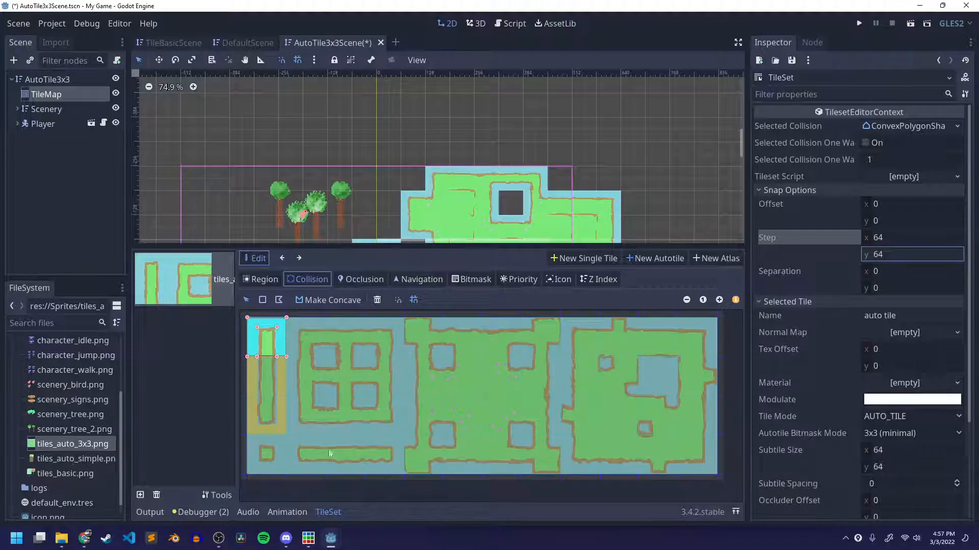
pyautogui.scroll(-1, 99, 448)
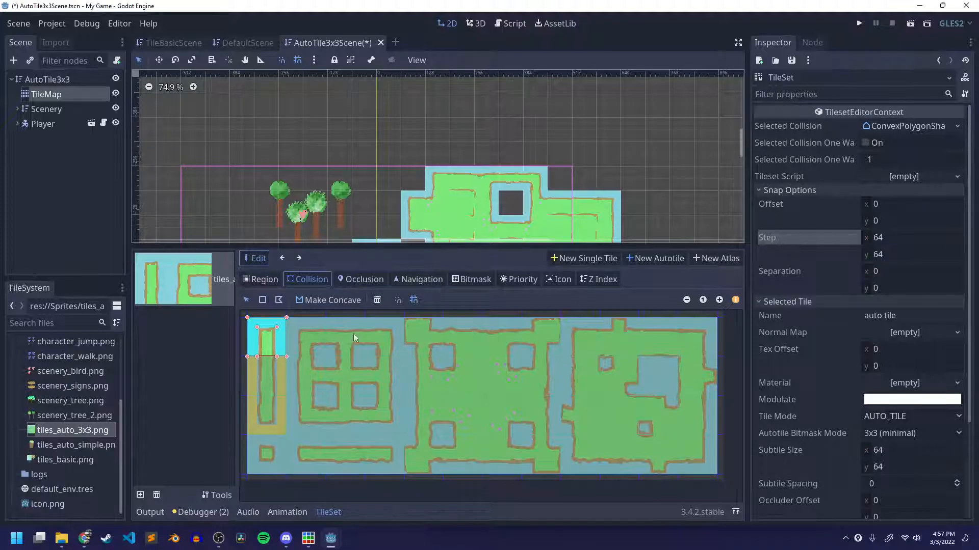
# Switch to Piskel and copy the light blue pen color's hex code #87d0db from the autotile_3x3 sprite.
pyautogui.click(308, 539)
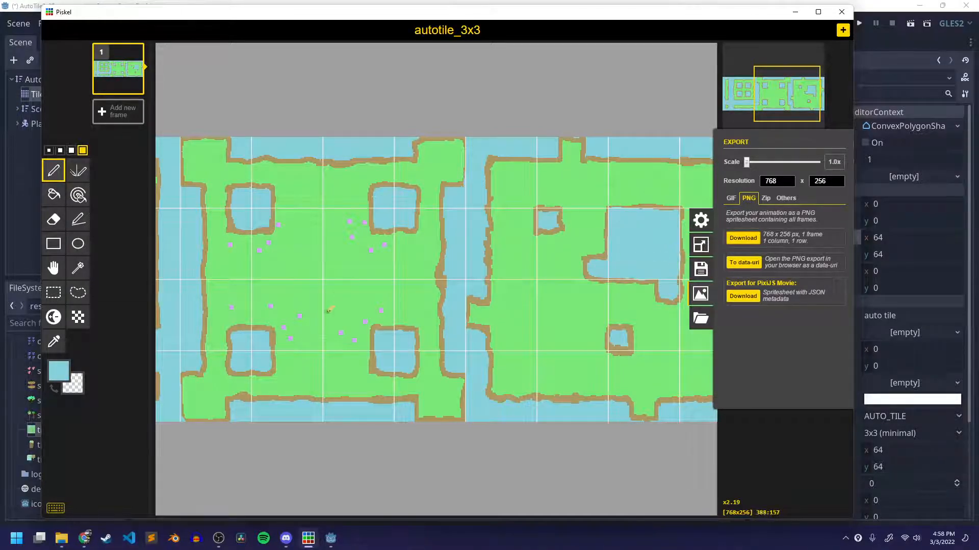
pyautogui.click(116, 392)
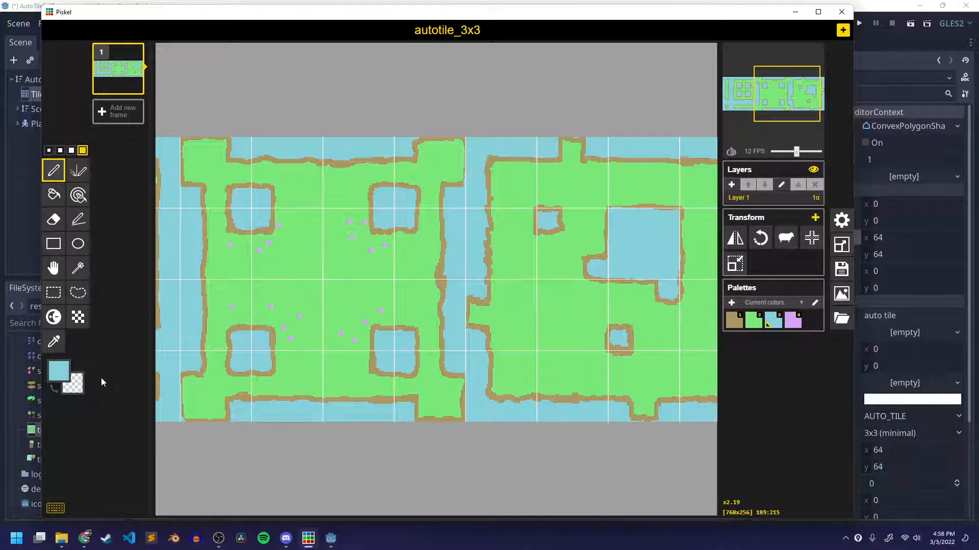
pyautogui.click(61, 372)
pyautogui.click(121, 468)
pyautogui.hotkey('ctrl', 'c')
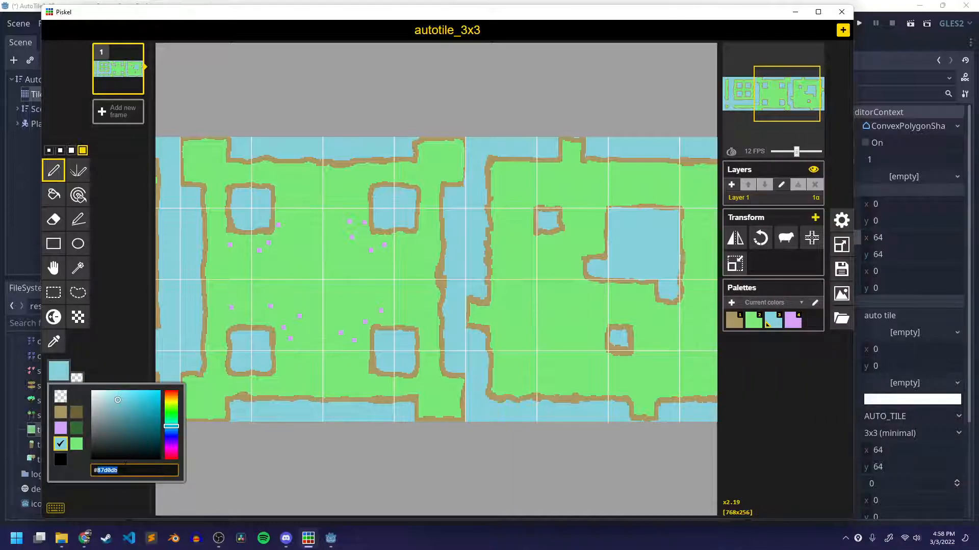
pyautogui.click(444, 44)
# Create a new sprite and resize its canvas to 64 by 64 px.
pyautogui.click(842, 31)
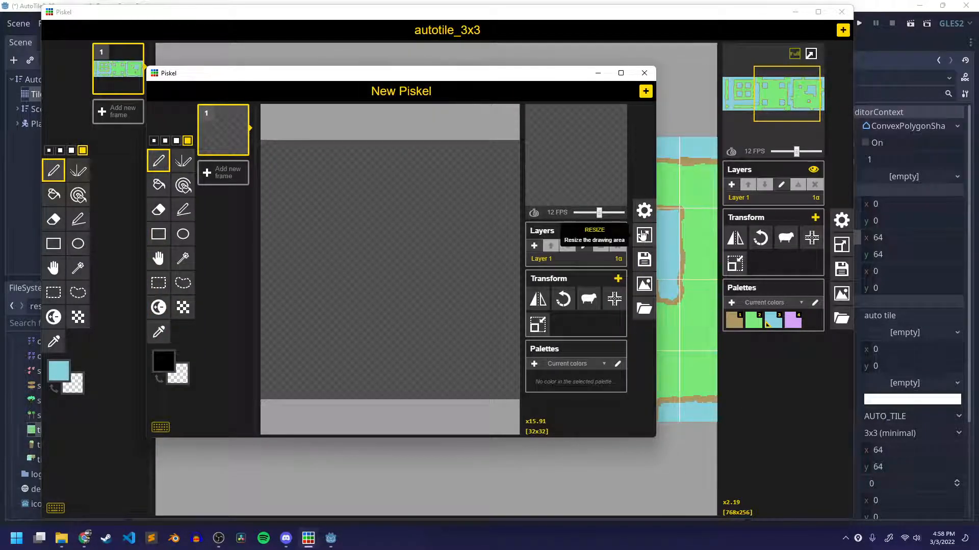
pyautogui.click(644, 235)
pyautogui.doubleClick(571, 150)
pyautogui.write('64')
pyautogui.press('Tab')
pyautogui.write('64')
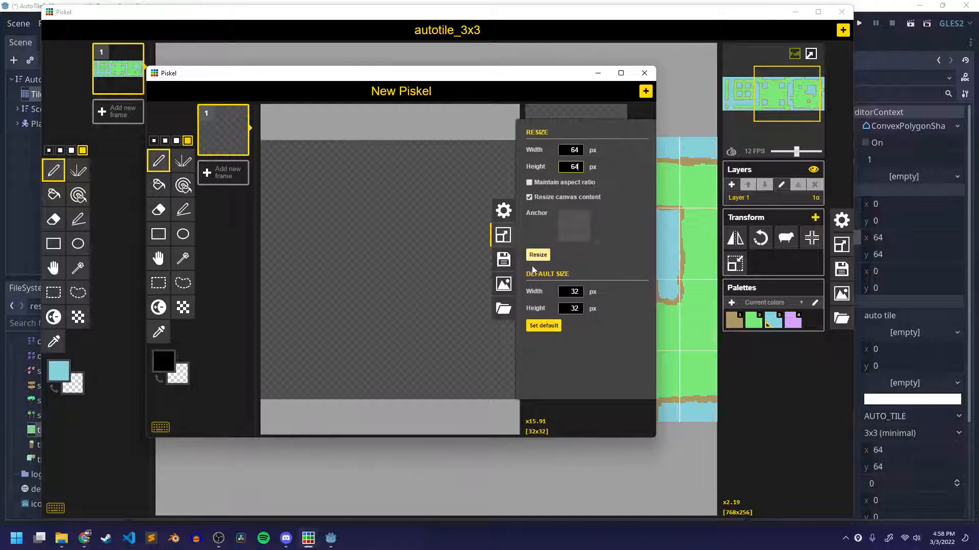
pyautogui.click(537, 255)
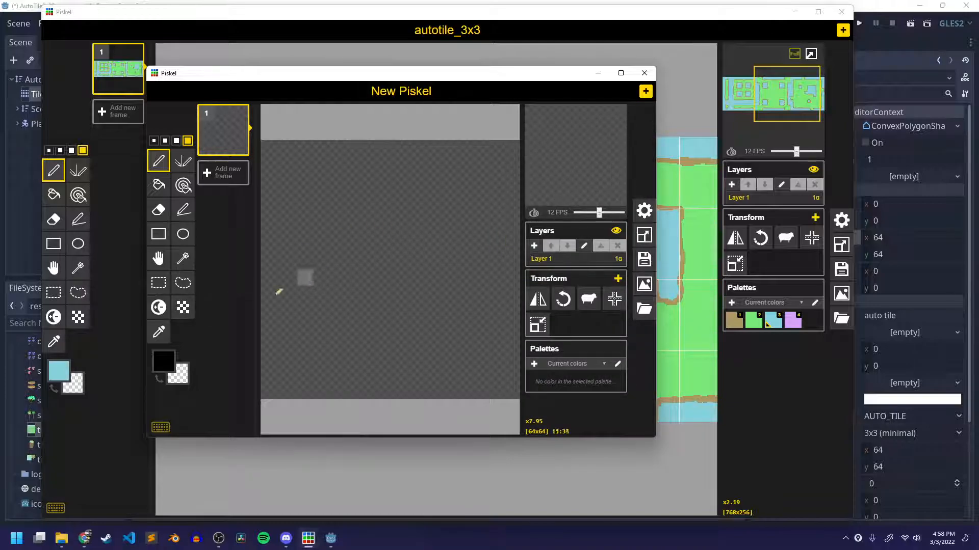
# Set the pen color to #87d0db and fill the entire canvas with it.
pyautogui.click(163, 362)
pyautogui.doubleClick(197, 337)
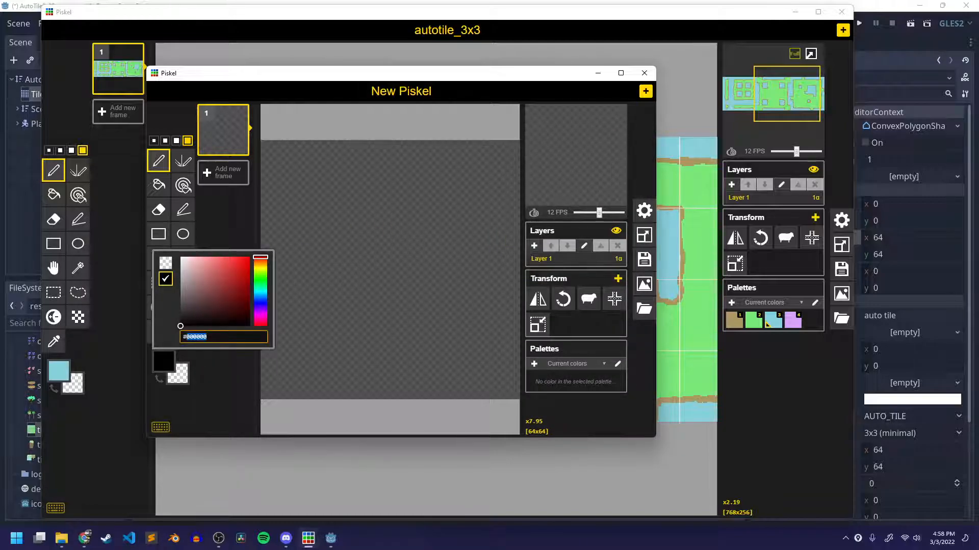
pyautogui.hotkey('ctrl', 'v')
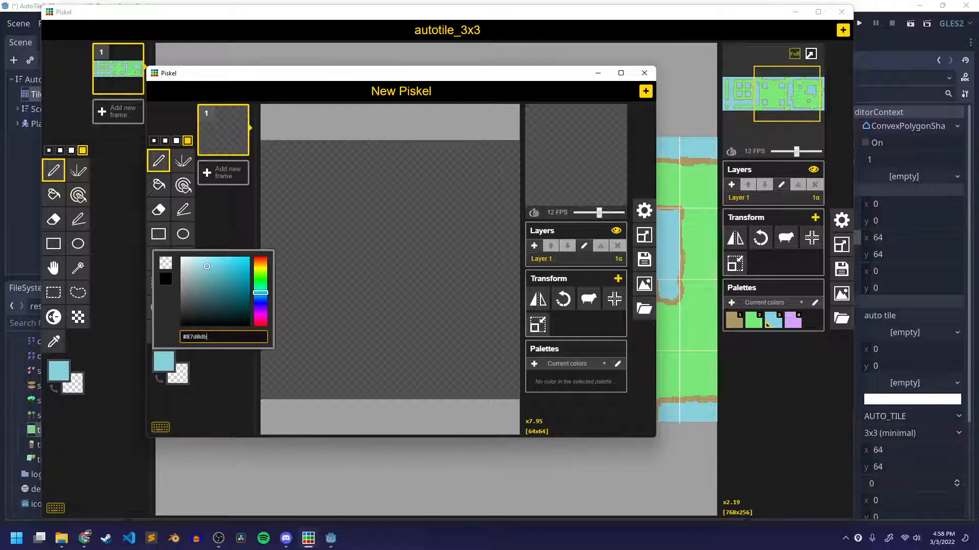
pyautogui.click(244, 227)
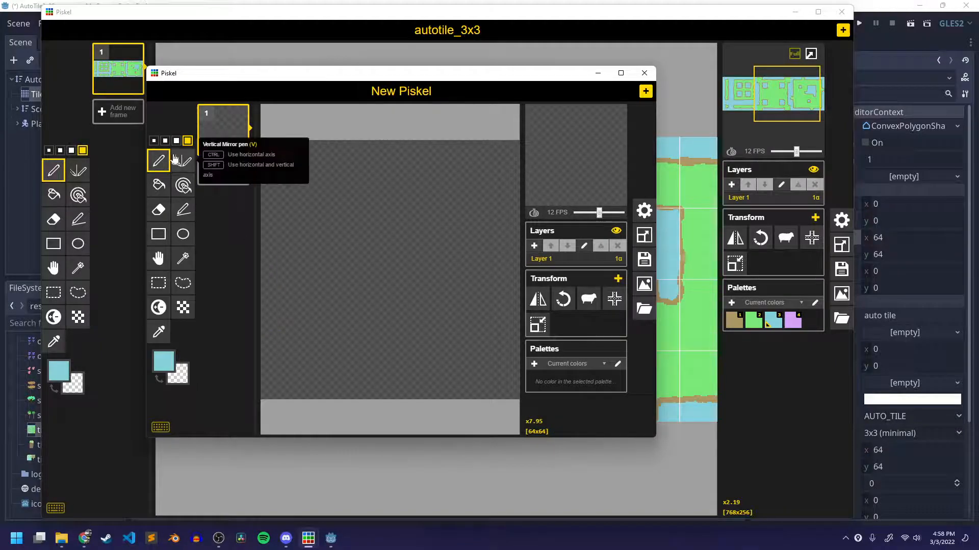
pyautogui.click(158, 185)
pyautogui.click(335, 191)
# Save the new sprite as water_tile.piskel in the tile sets folder.
pyautogui.hotkey('ctrl', 's')
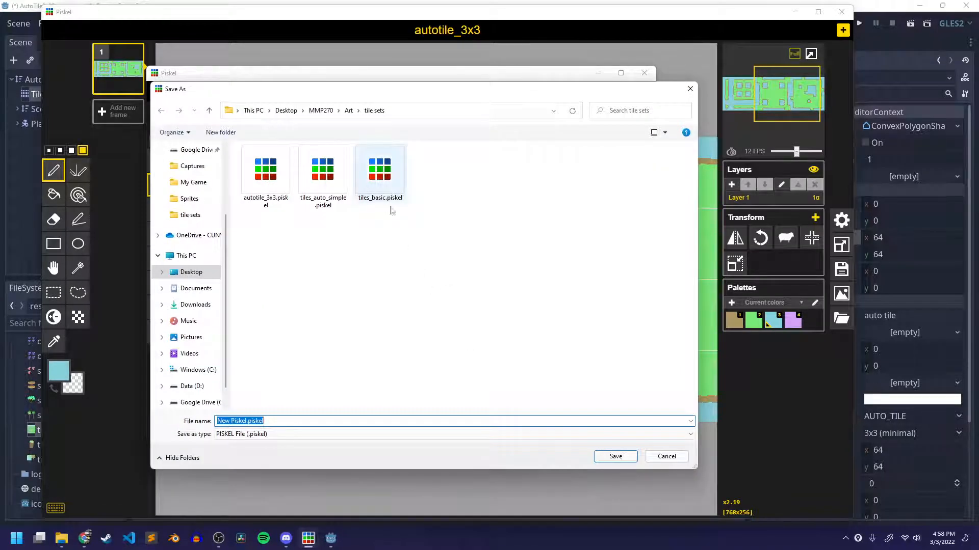
pyautogui.click(242, 421)
pyautogui.moveTo(245, 421); pyautogui.dragTo(190, 411)
pyautogui.press('BackSpace')
pyautogui.write('water_ti')
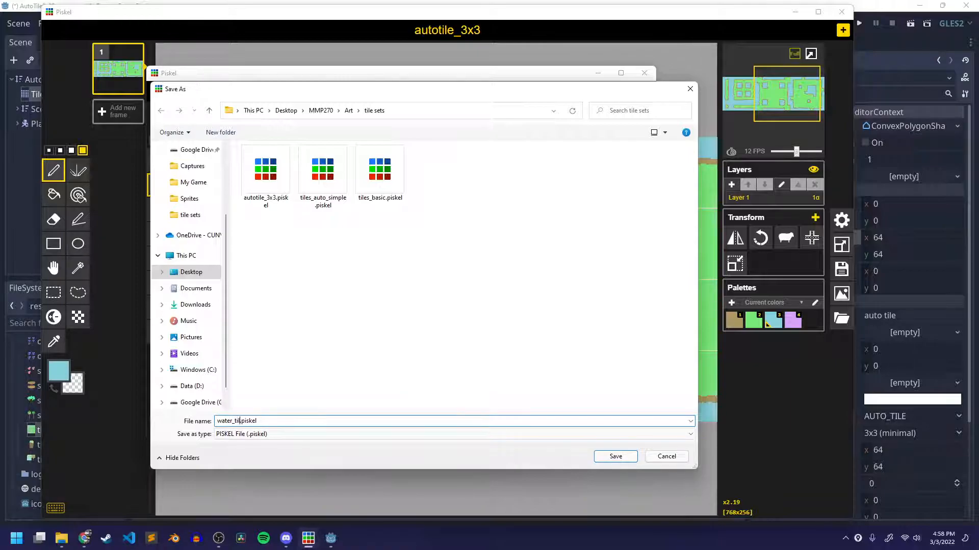
pyautogui.write('le')
pyautogui.press('Return')
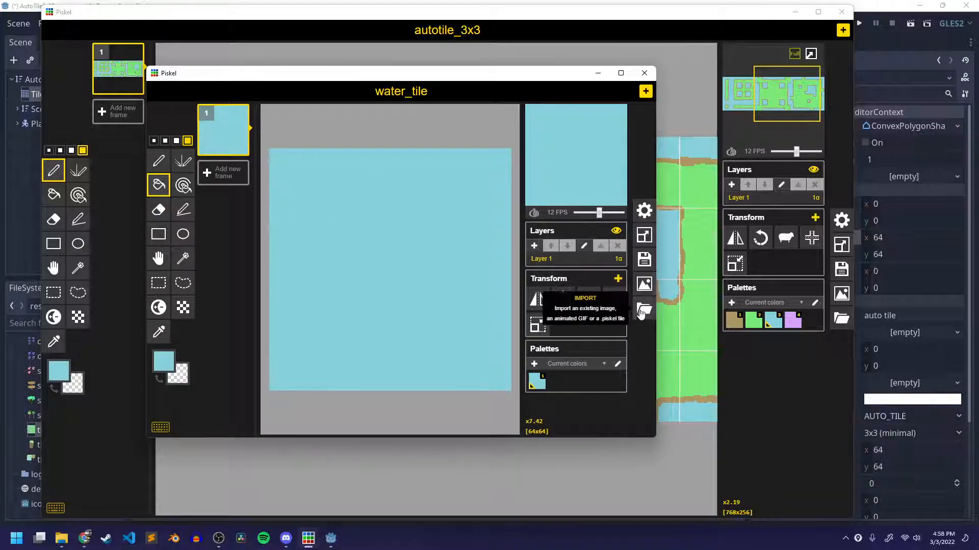
# Export the water sprite as a PNG named tile_auto_water_tile.png in the Sprites folder.
pyautogui.click(643, 289)
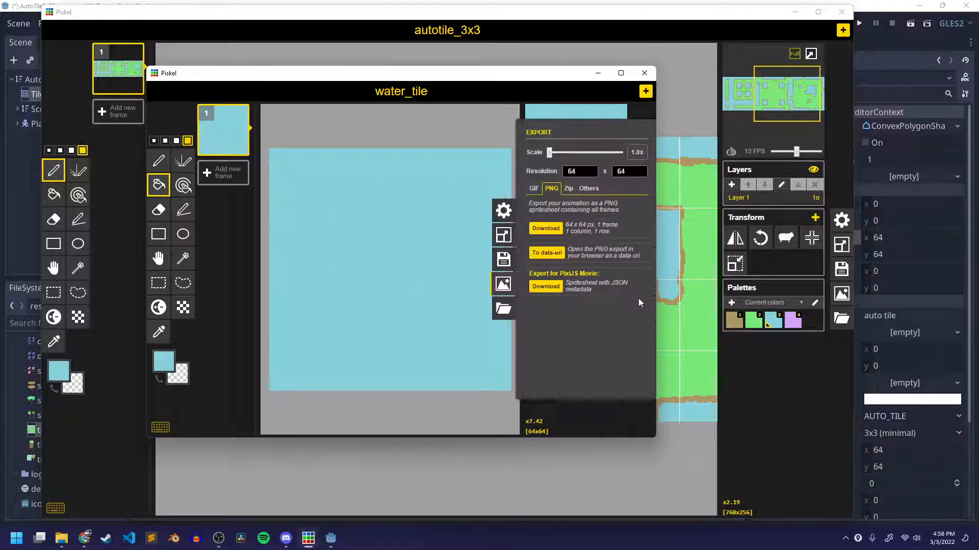
pyautogui.click(553, 230)
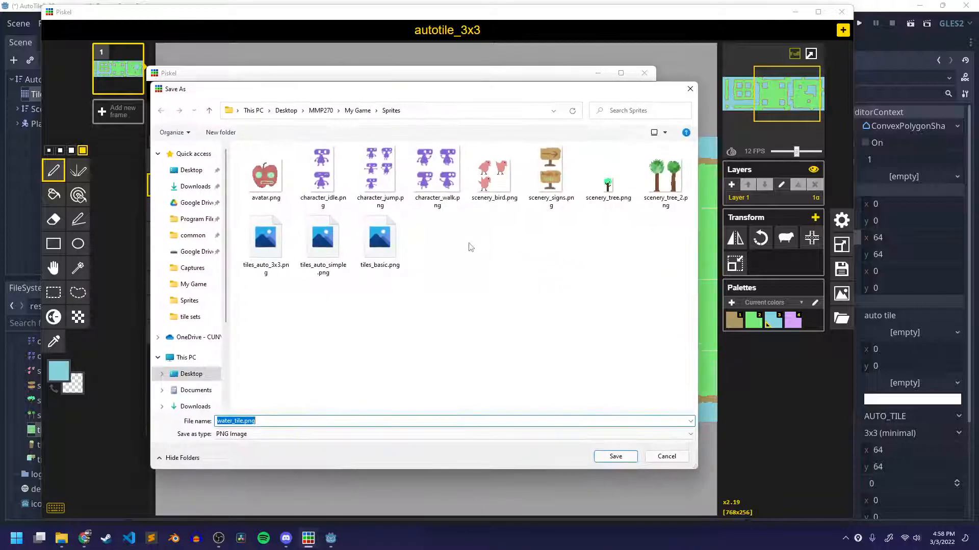
pyautogui.click(234, 422)
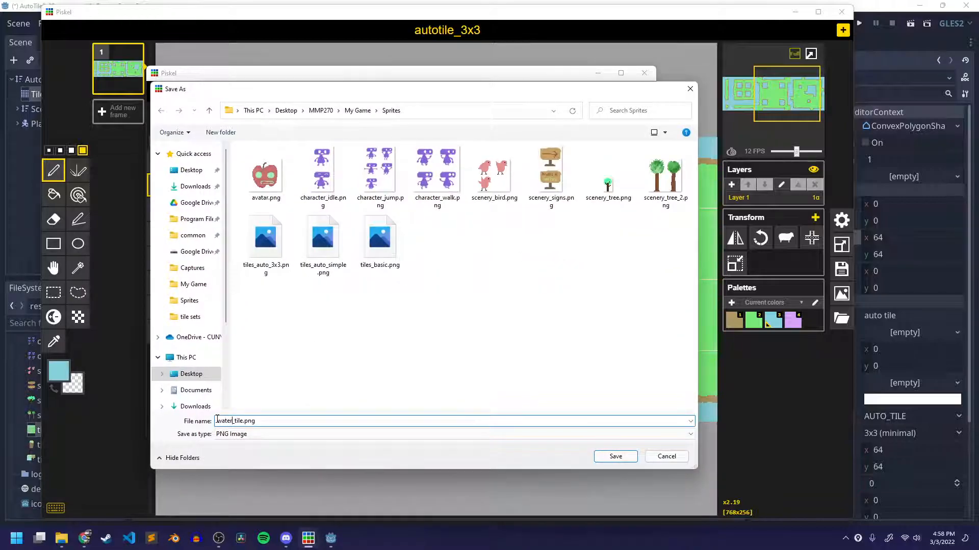
pyautogui.write('tile_auto_')
pyautogui.press('Return')
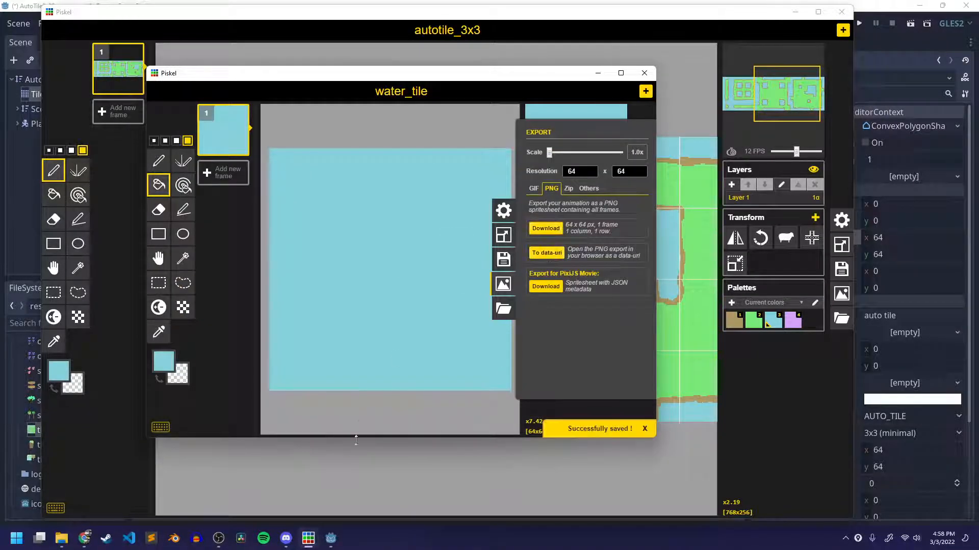
# Switch to Godot and add tile_auto_water_tile.png as a texture in the TileSet.
pyautogui.moveTo(331, 539)
pyautogui.click(386, 484)
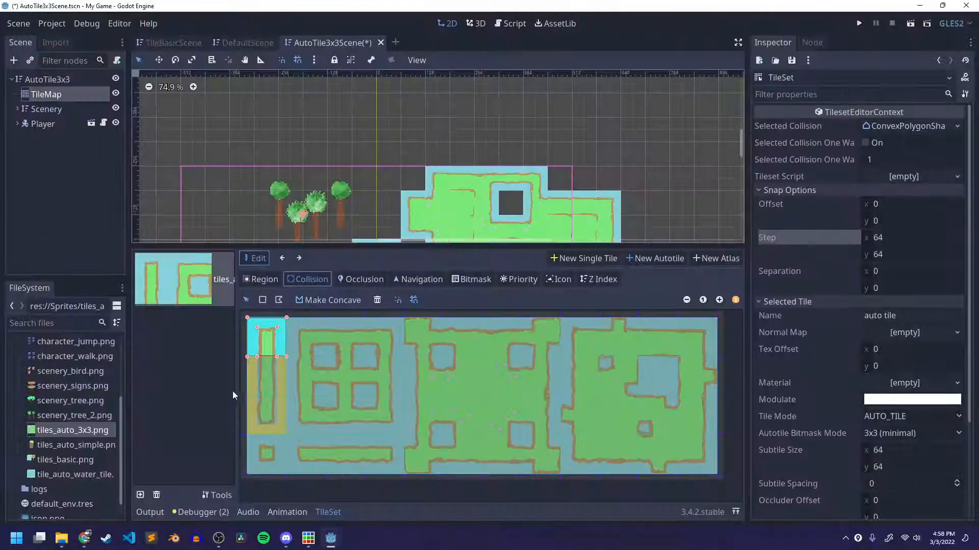
pyautogui.moveTo(77, 474); pyautogui.dragTo(178, 406)
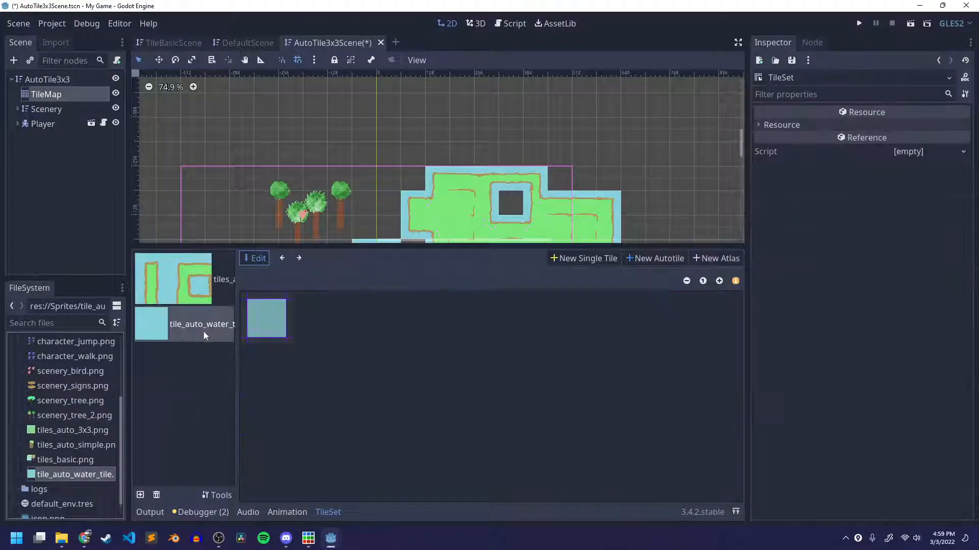
# Define the water texture as a new single 64 by 64 tile, save the scene and give the tile a full-square collision shape.
pyautogui.click(586, 261)
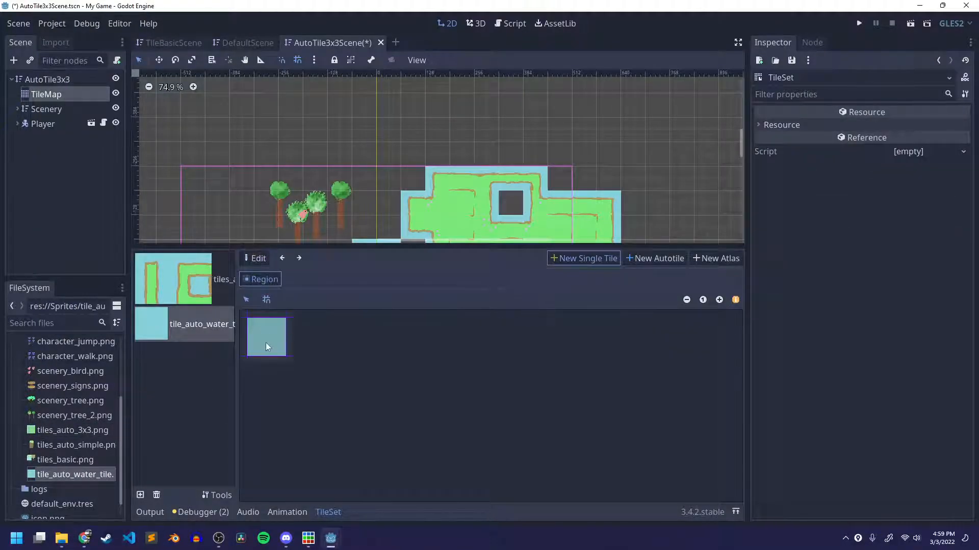
pyautogui.moveTo(265, 346); pyautogui.dragTo(266, 348)
pyautogui.hotkey('ctrl', 's')
pyautogui.click(308, 280)
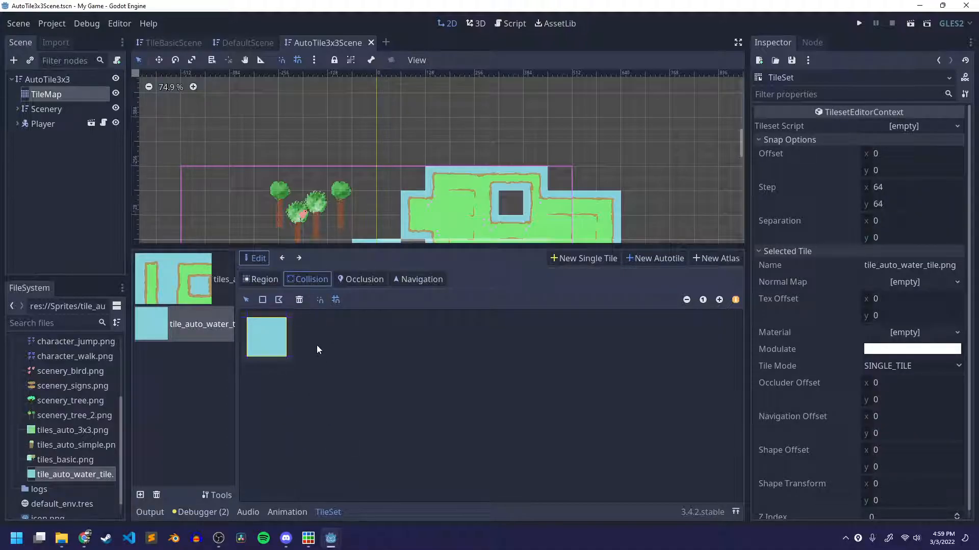
pyautogui.click(265, 342)
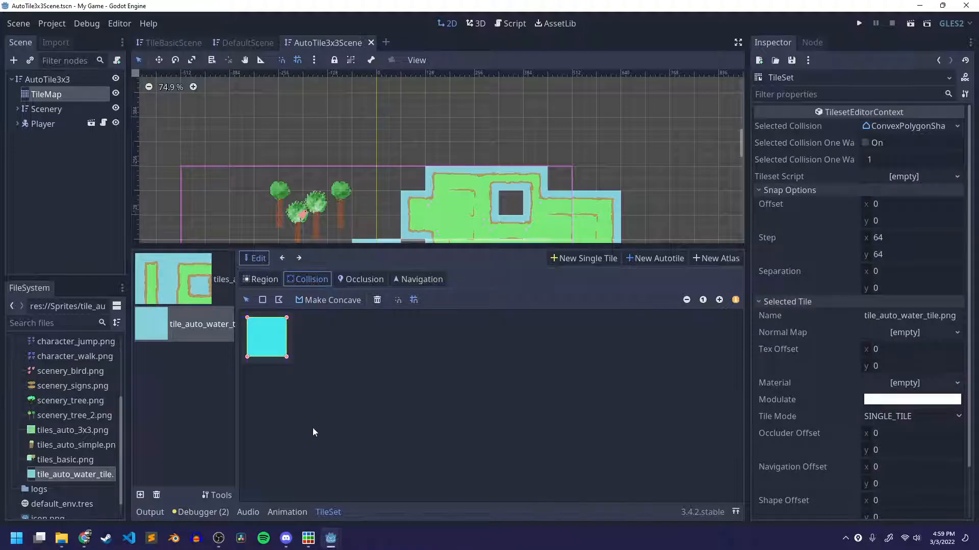
# Paint water tiles in the TileMap's gaps and across the area below the green land, then save the scene.
pyautogui.click(51, 95)
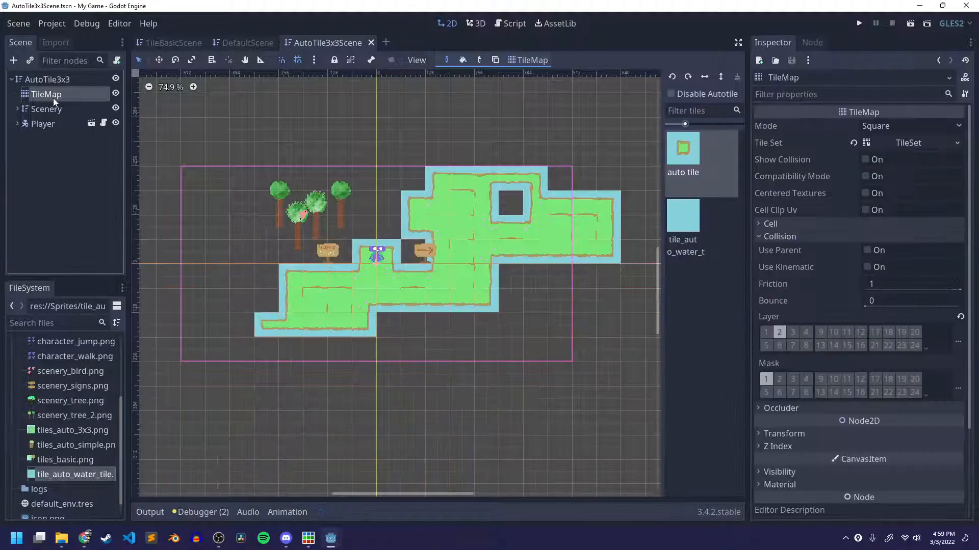
pyautogui.click(696, 229)
pyautogui.click(513, 203)
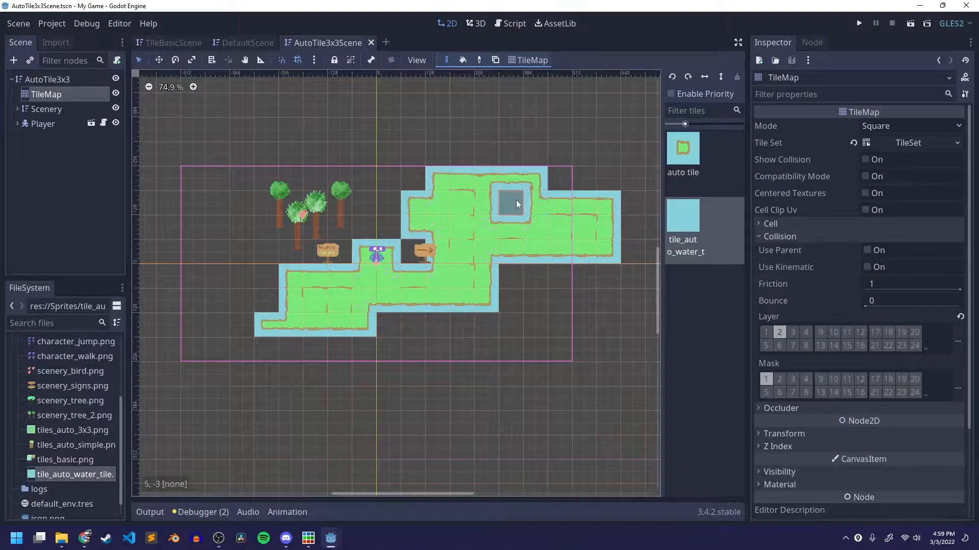
pyautogui.click(408, 256)
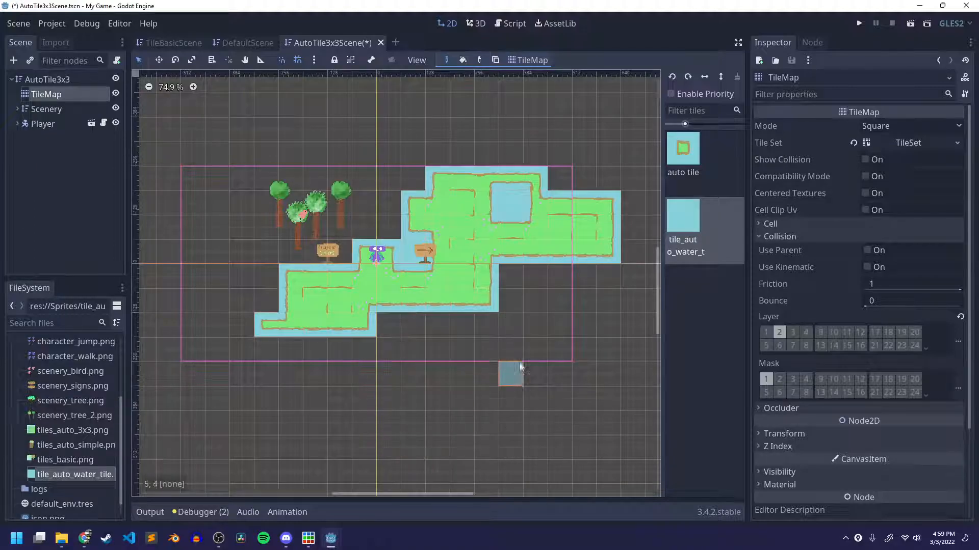
pyautogui.moveTo(516, 283)
pyautogui.mouseDown()
pyautogui.moveTo(546, 287)
pyautogui.moveTo(526, 306)
pyautogui.moveTo(459, 326)
pyautogui.moveTo(406, 362)
pyautogui.moveTo(510, 352)
pyautogui.moveTo(308, 372)
pyautogui.moveTo(308, 390)
pyautogui.moveTo(297, 378)
pyautogui.mouseUp()
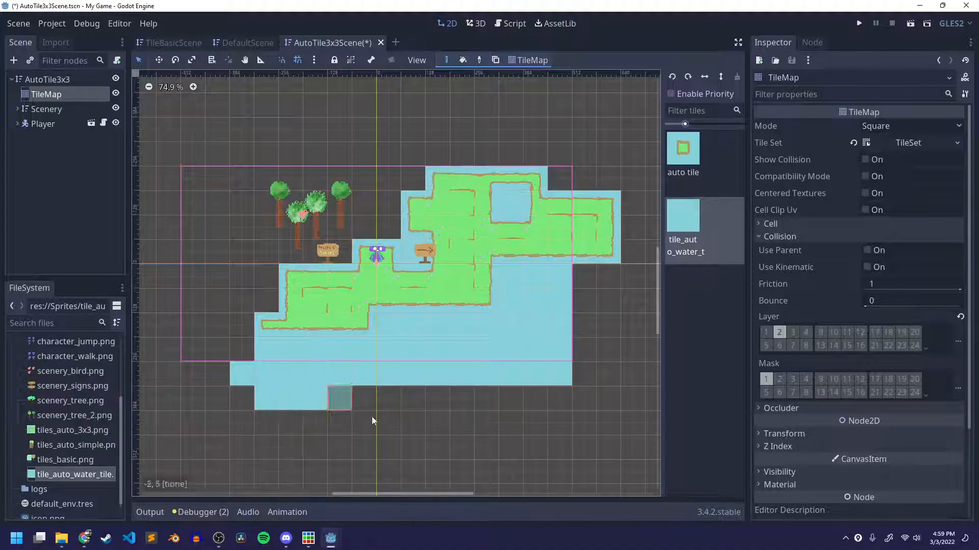
pyautogui.click(681, 165)
pyautogui.hotkey('ctrl', 's')
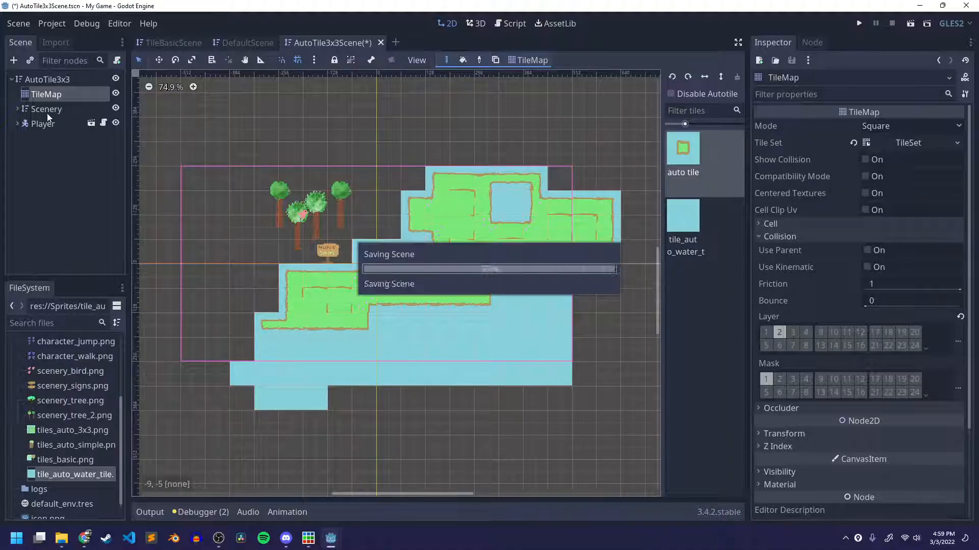
# Rename the water texture's tile to "water" in the TileSet and save the scene.
pyautogui.click(927, 147)
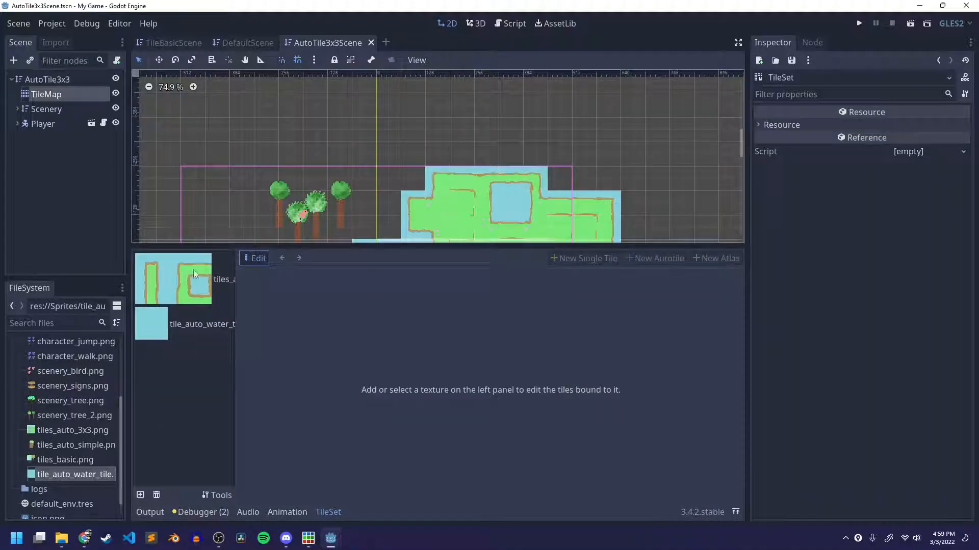
pyautogui.click(170, 330)
pyautogui.click(299, 257)
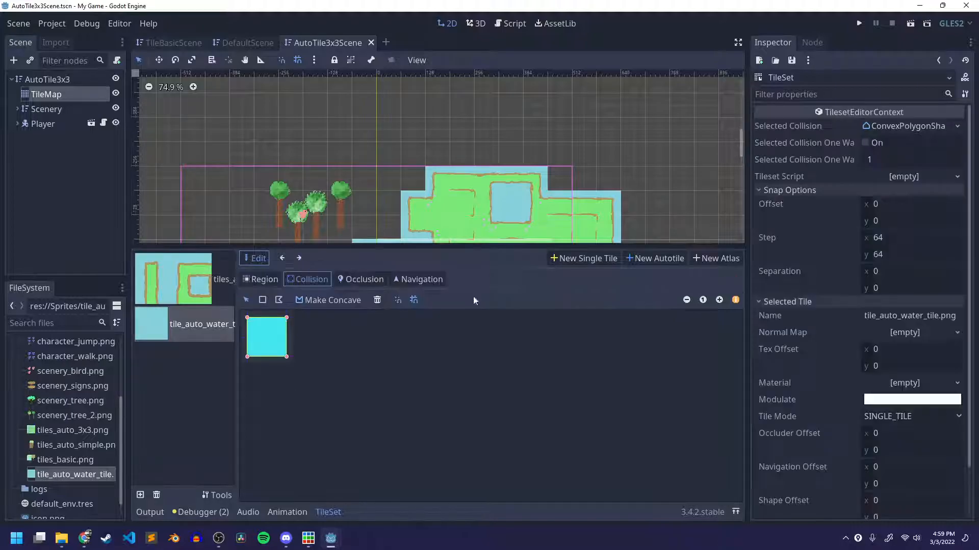
pyautogui.click(896, 315)
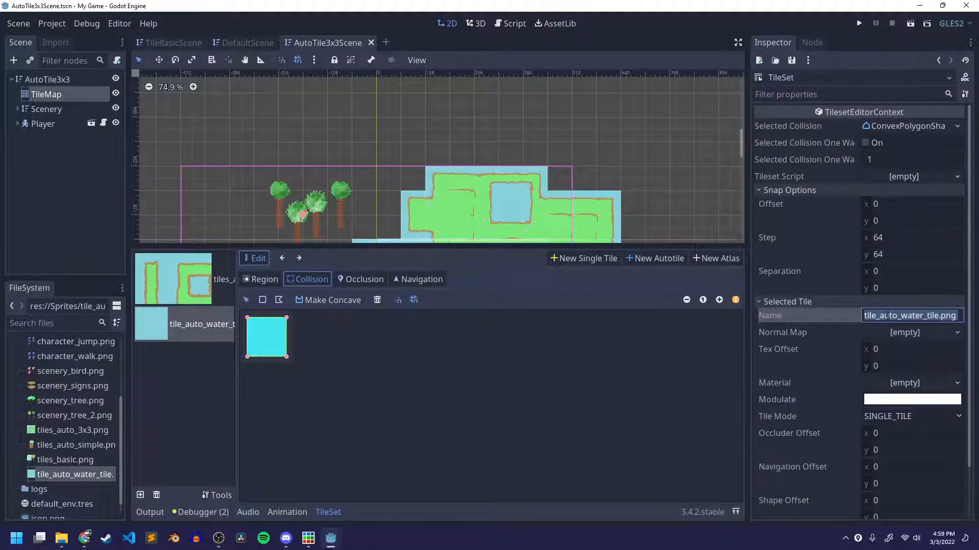
pyautogui.write('qw')
pyautogui.press('Return')
pyautogui.hotkey('ctrl', 's')
# Paint an auto tile corridor east from the land, leading to a large area and a second area north of it.
pyautogui.click(60, 95)
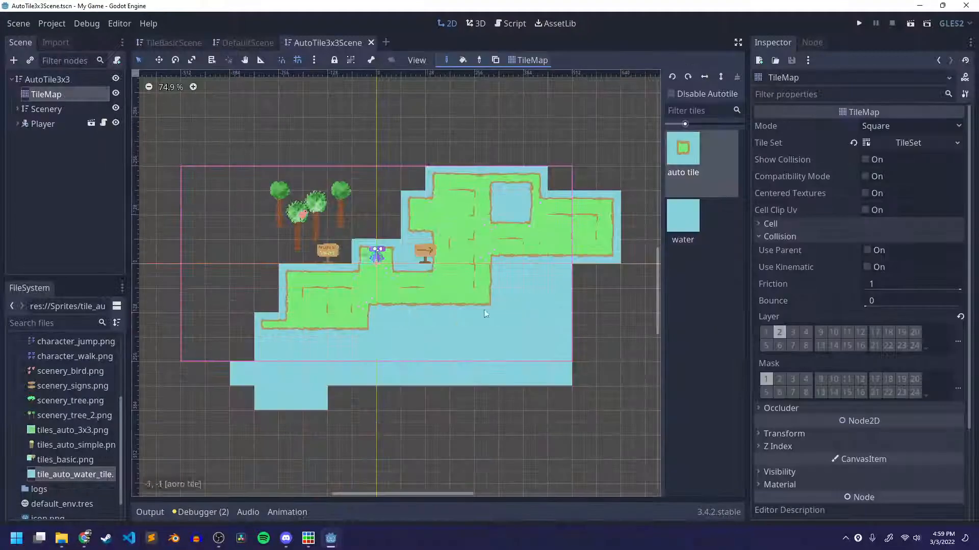
pyautogui.moveTo(549, 343); pyautogui.dragTo(416, 373, button='middle')
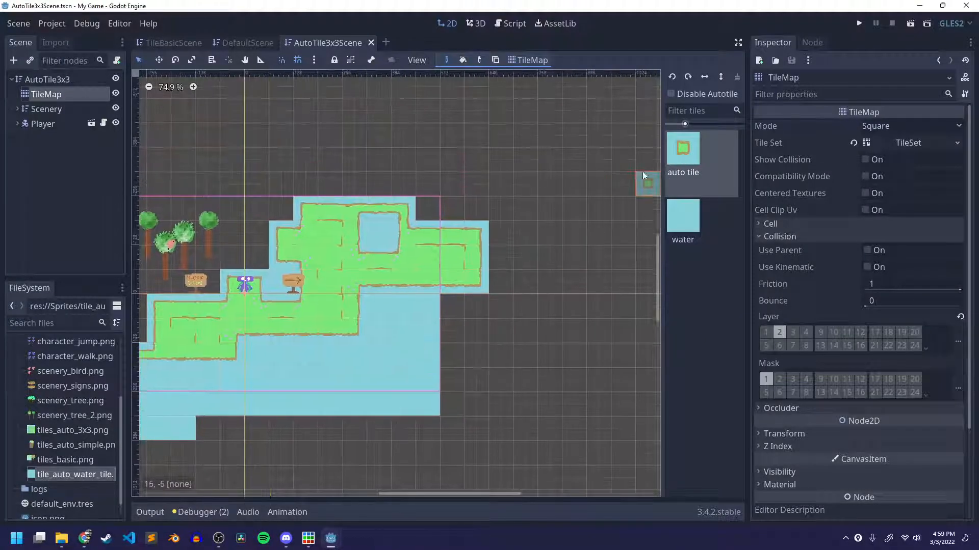
pyautogui.moveTo(489, 262); pyautogui.dragTo(590, 262)
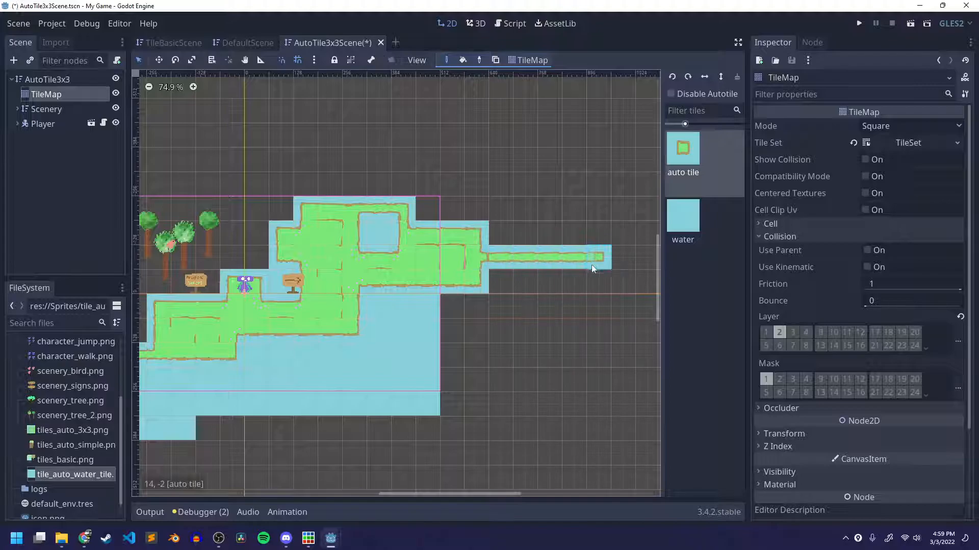
pyautogui.moveTo(575, 294); pyautogui.dragTo(429, 344, button='middle')
pyautogui.moveTo(453, 308)
pyautogui.mouseDown()
pyautogui.moveTo(575, 333)
pyautogui.moveTo(458, 310)
pyautogui.moveTo(552, 286)
pyautogui.moveTo(552, 305)
pyautogui.mouseUp()
pyautogui.scroll(-1, 464, 365)
pyautogui.scroll(-3, 467, 370)
pyautogui.moveTo(467, 370); pyautogui.dragTo(408, 391, button='middle')
pyautogui.moveTo(437, 301)
pyautogui.mouseDown()
pyautogui.moveTo(447, 234)
pyautogui.moveTo(495, 258)
pyautogui.moveTo(443, 228)
pyautogui.moveTo(504, 214)
pyautogui.moveTo(470, 204)
pyautogui.mouseUp()
pyautogui.moveTo(380, 325); pyautogui.dragTo(562, 249, button='middle')
# Examine how the painted auto tiles and water tiles fit together around the player and signs.
pyautogui.scroll(8, 429, 376)
pyautogui.moveTo(380, 416); pyautogui.dragTo(421, 438, button='middle')
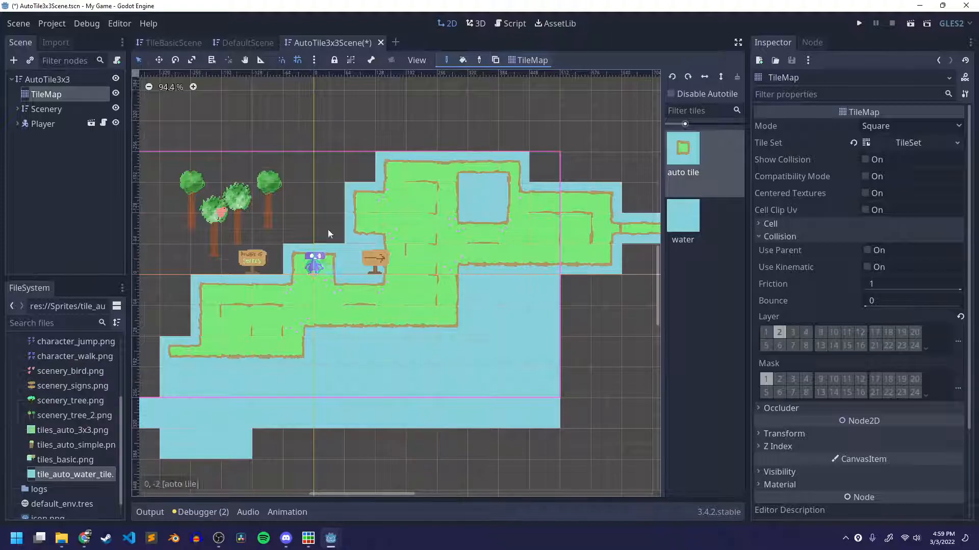
pyautogui.moveTo(569, 267); pyautogui.dragTo(166, 435, button='middle')
pyautogui.moveTo(406, 359); pyautogui.dragTo(527, 254, button='middle')
pyautogui.moveTo(328, 360); pyautogui.dragTo(444, 351, button='middle')
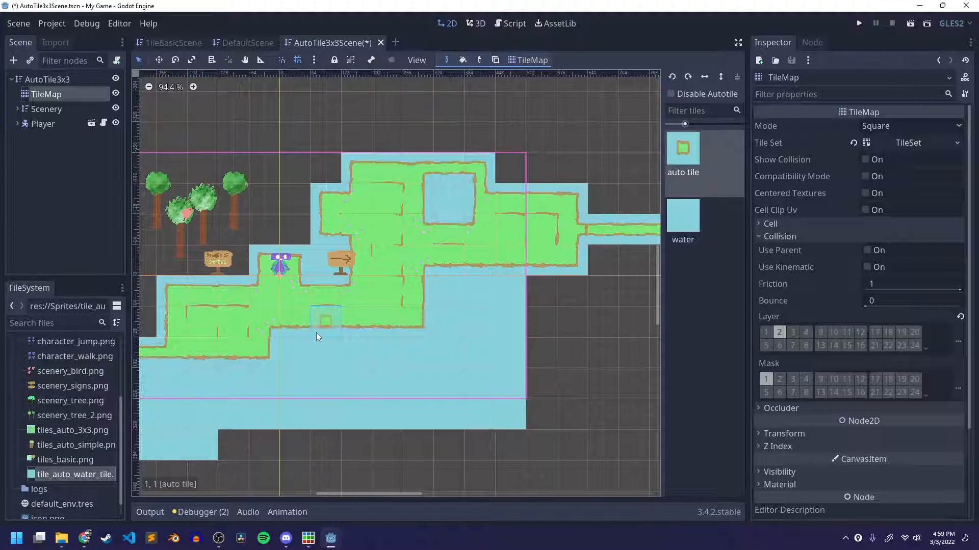
pyautogui.scroll(2, 432, 264)
pyautogui.scroll(-2, 423, 284)
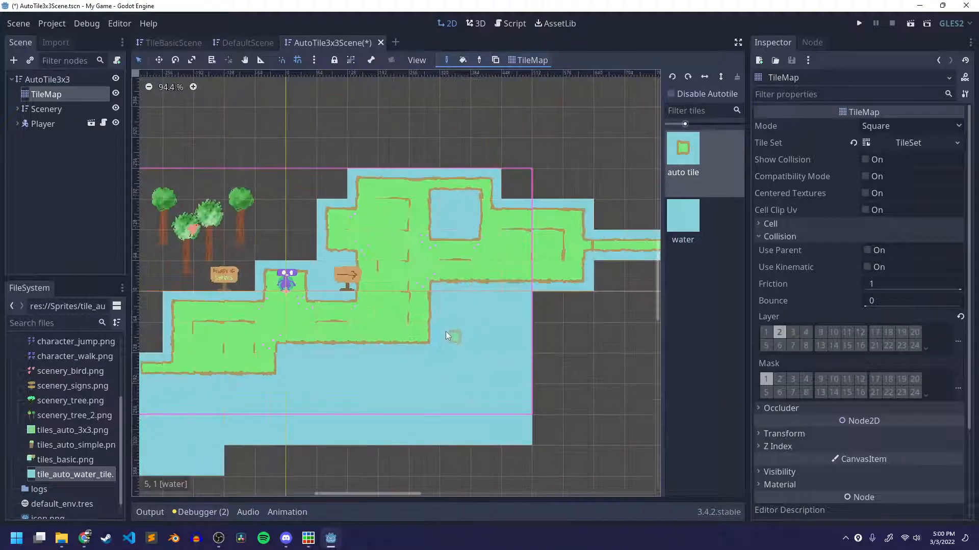
pyautogui.scroll(-2, 446, 333)
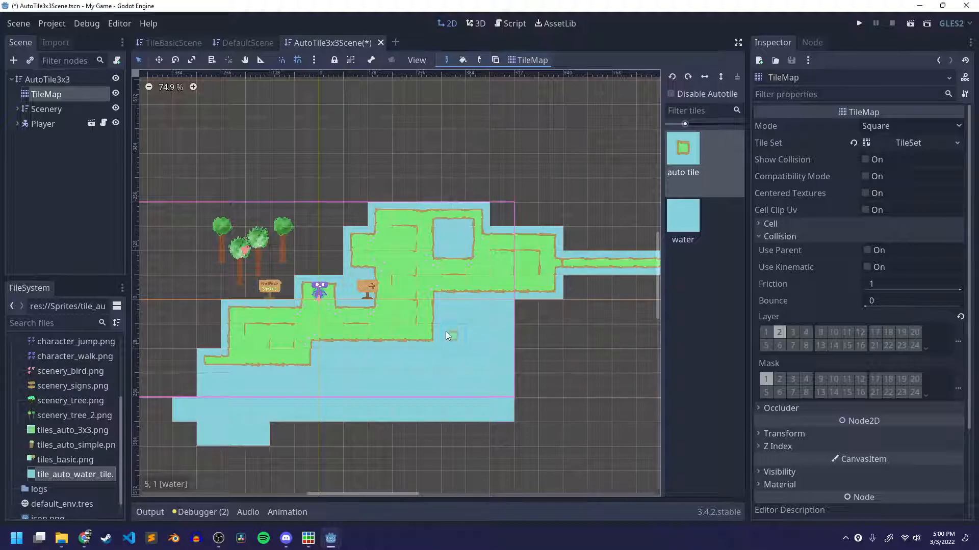
pyautogui.scroll(1, 446, 331)
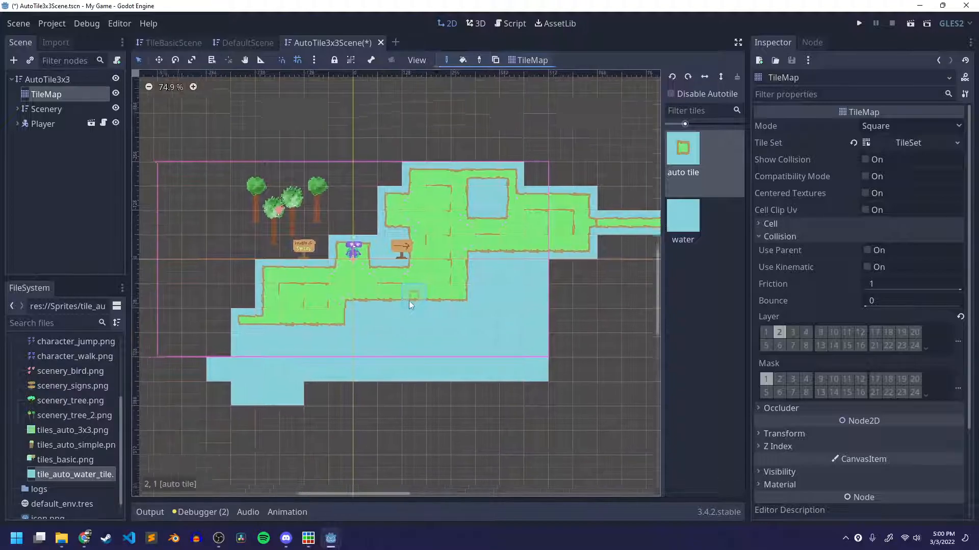
# Extend the northern area westward with auto tiles, painting a small room and a narrow dead-end path, and save the scene.
pyautogui.moveTo(342, 352); pyautogui.dragTo(193, 406, button='middle')
pyautogui.scroll(-4, 193, 406)
pyautogui.scroll(-4, 376, 365)
pyautogui.moveTo(464, 351); pyautogui.dragTo(337, 382, button='middle')
pyautogui.scroll(9, 448, 270)
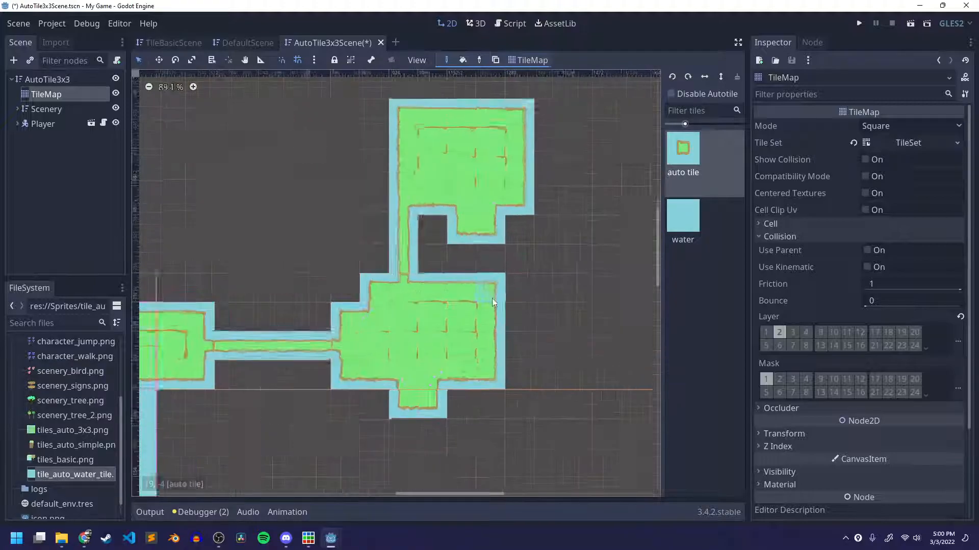
pyautogui.moveTo(539, 310); pyautogui.dragTo(474, 387, button='middle')
pyautogui.moveTo(338, 222)
pyautogui.mouseDown()
pyautogui.moveTo(229, 217)
pyautogui.moveTo(224, 273)
pyautogui.moveTo(245, 249)
pyautogui.mouseUp()
pyautogui.moveTo(301, 313)
pyautogui.mouseDown(button='middle')
pyautogui.moveTo(387, 292)
pyautogui.moveTo(451, 316)
pyautogui.mouseUp(button='middle')
pyautogui.moveTo(335, 249); pyautogui.dragTo(269, 251)
pyautogui.scroll(-4, 307, 346)
pyautogui.moveTo(307, 347); pyautogui.dragTo(387, 289, button='middle')
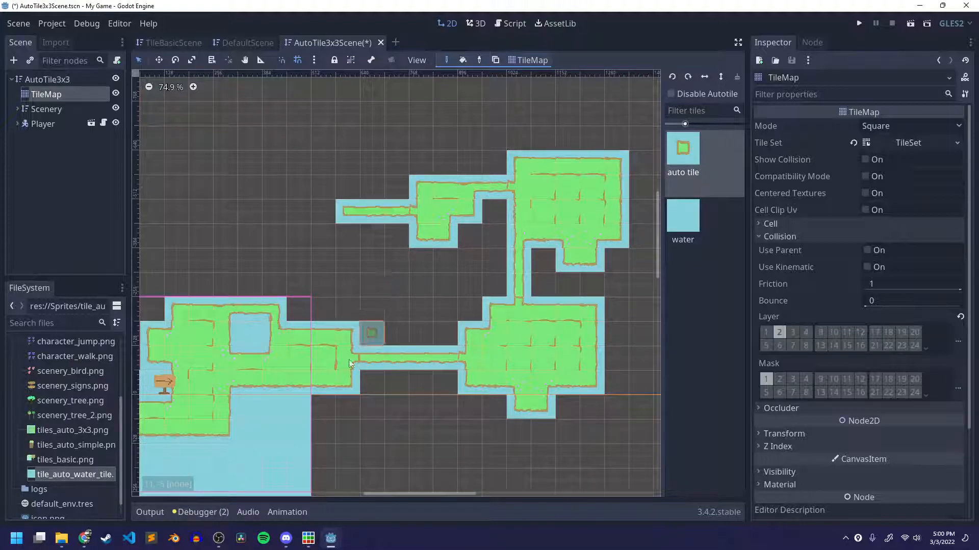
pyautogui.moveTo(409, 303); pyautogui.dragTo(474, 224, button='middle')
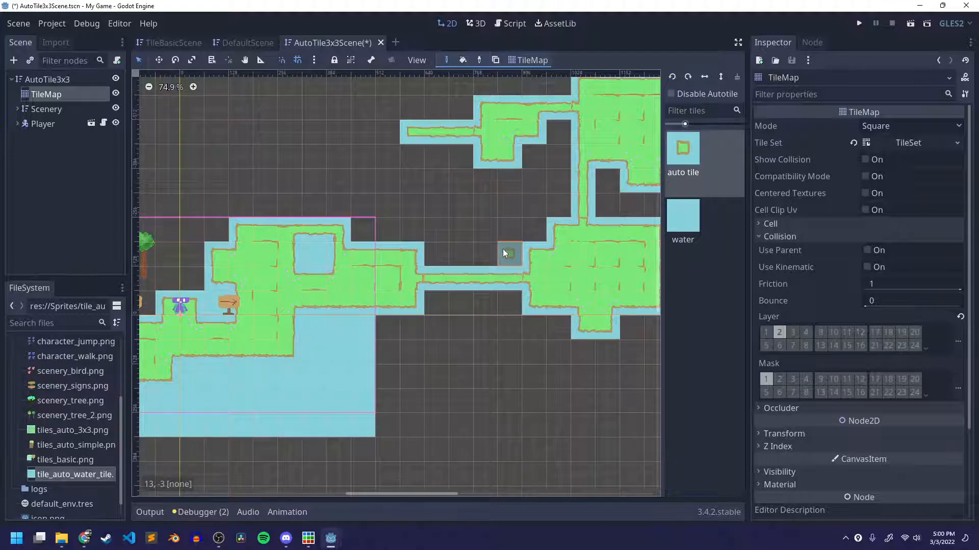
pyautogui.hotkey('ctrl', 's')
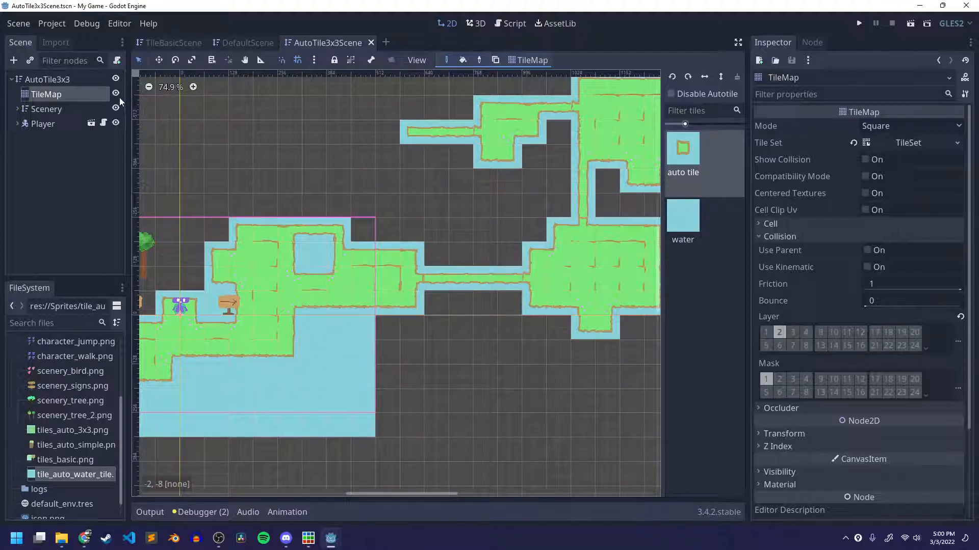
# Hide the TileMap node and duplicate it.
pyautogui.click(116, 93)
pyautogui.rightClick(55, 99)
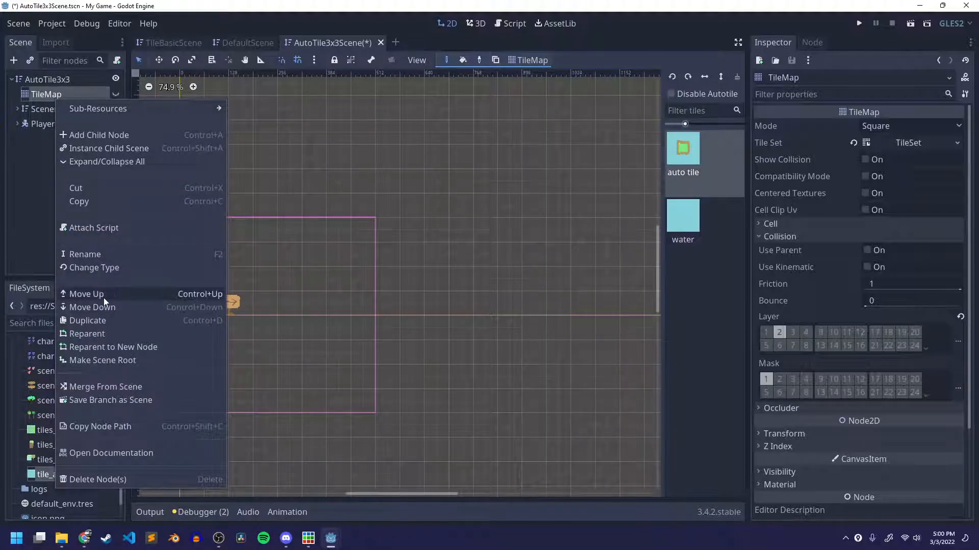
pyautogui.click(107, 317)
# Make the duplicated TileMap2 visible and clear all of its painted tiles.
pyautogui.moveTo(398, 236); pyautogui.dragTo(557, 179, button='middle')
pyautogui.scroll(11, 300, 293)
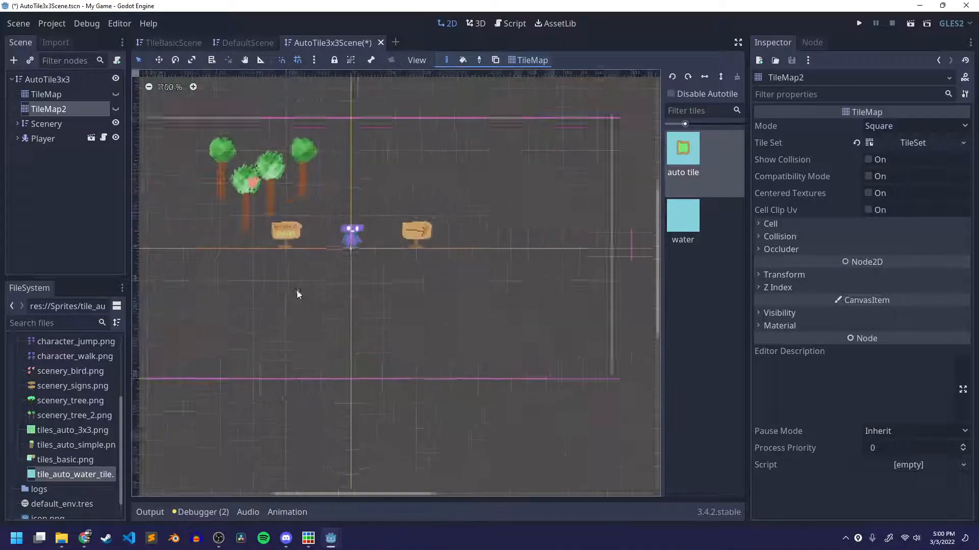
pyautogui.click(348, 270)
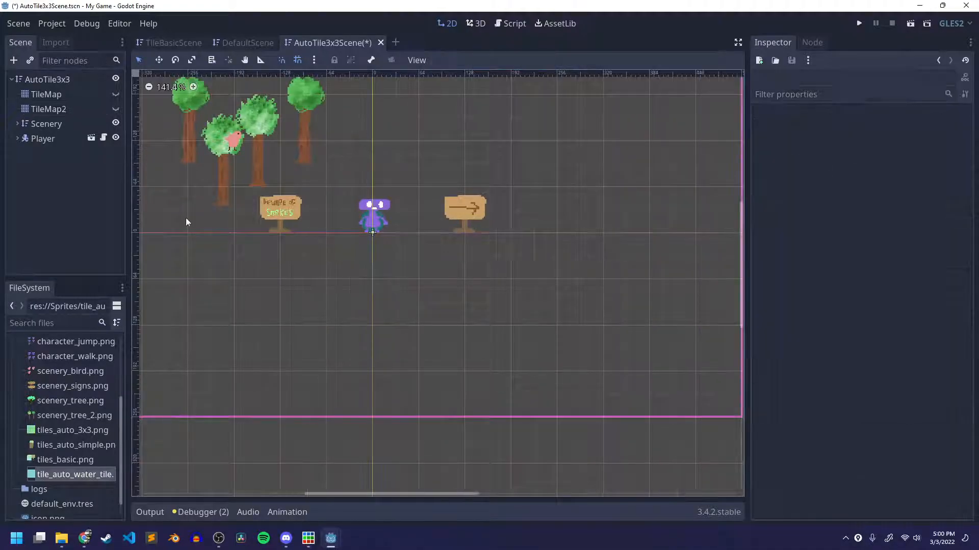
pyautogui.click(65, 112)
pyautogui.click(116, 109)
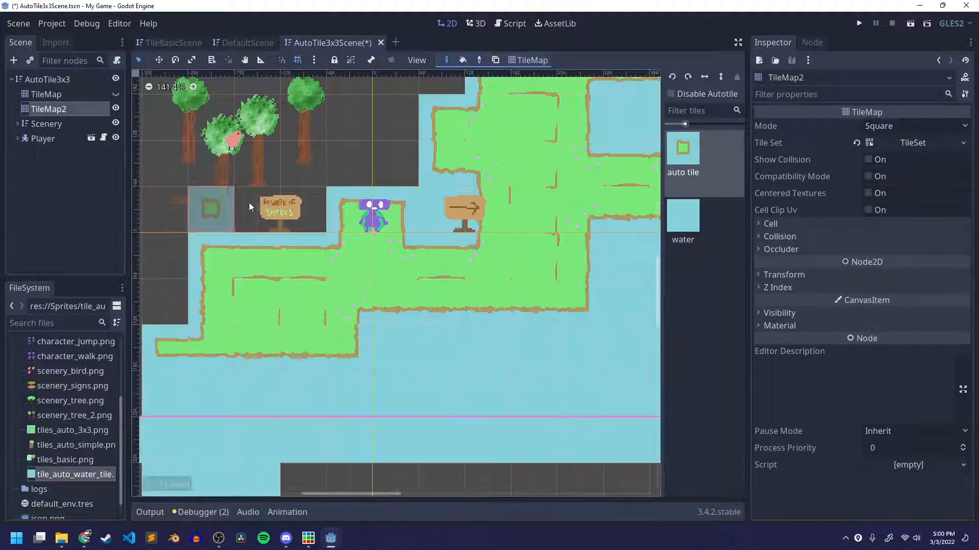
pyautogui.scroll(-12, 462, 219)
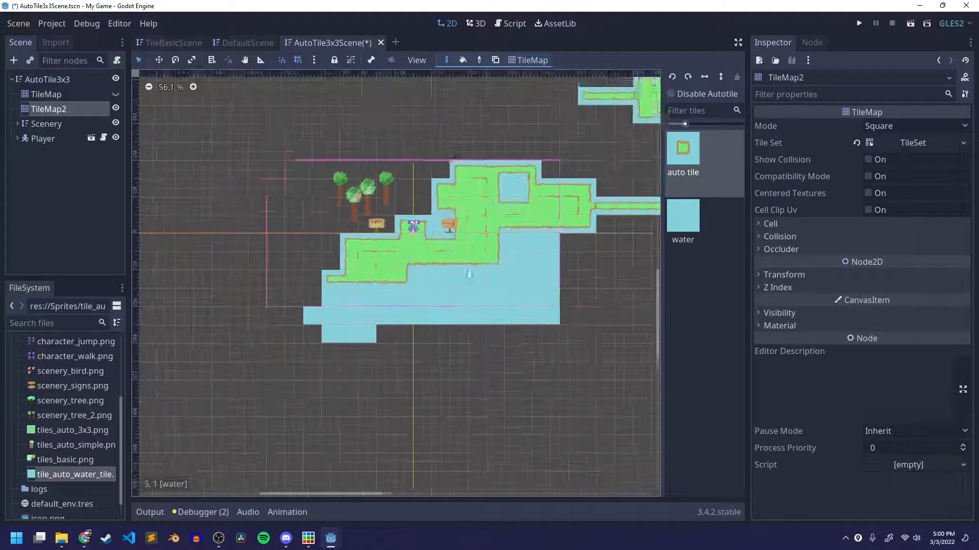
pyautogui.scroll(-1, 385, 303)
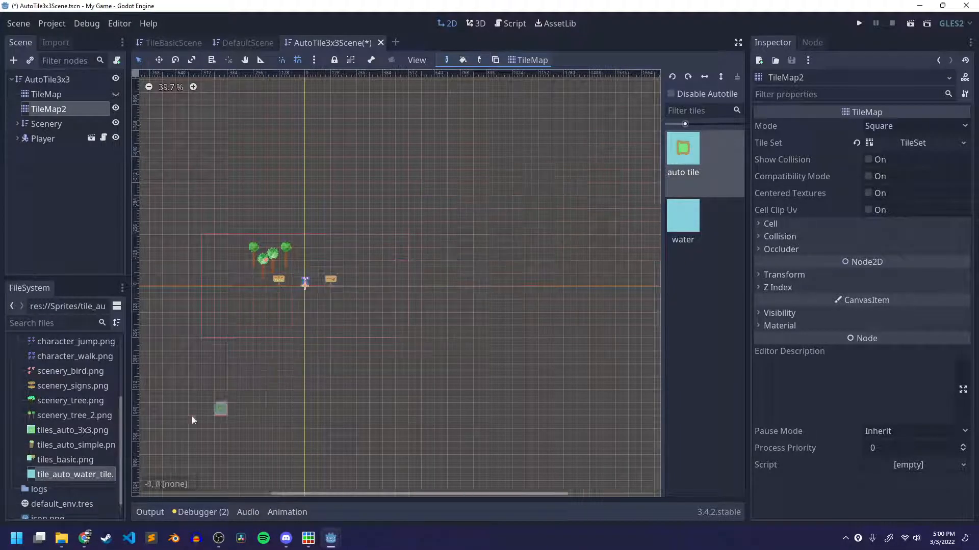
# Paint a large auto tile island south of the player on TileMap2 and surround the player and signs with water tiles.
pyautogui.scroll(5, 262, 347)
pyautogui.moveTo(269, 246)
pyautogui.mouseDown()
pyautogui.moveTo(407, 273)
pyautogui.moveTo(333, 286)
pyautogui.moveTo(315, 297)
pyautogui.moveTo(331, 308)
pyautogui.moveTo(296, 351)
pyautogui.moveTo(255, 352)
pyautogui.moveTo(387, 359)
pyautogui.moveTo(428, 388)
pyautogui.moveTo(331, 352)
pyautogui.moveTo(291, 387)
pyautogui.moveTo(270, 483)
pyautogui.moveTo(283, 445)
pyautogui.moveTo(331, 418)
pyautogui.moveTo(430, 439)
pyautogui.moveTo(429, 429)
pyautogui.mouseUp()
pyautogui.scroll(2, 365, 294)
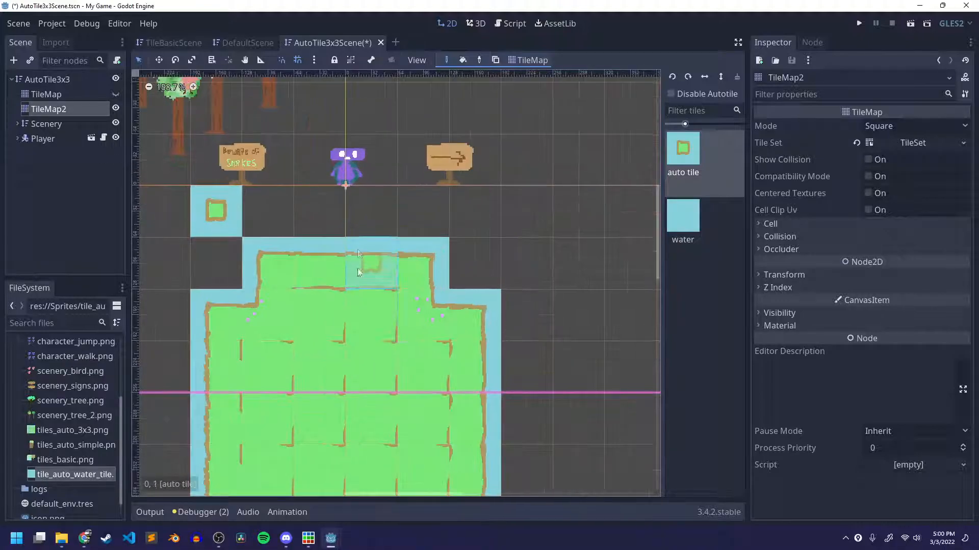
pyautogui.click(683, 217)
pyautogui.moveTo(499, 264)
pyautogui.mouseDown()
pyautogui.moveTo(439, 146)
pyautogui.moveTo(265, 204)
pyautogui.moveTo(213, 255)
pyautogui.moveTo(298, 159)
pyautogui.mouseUp()
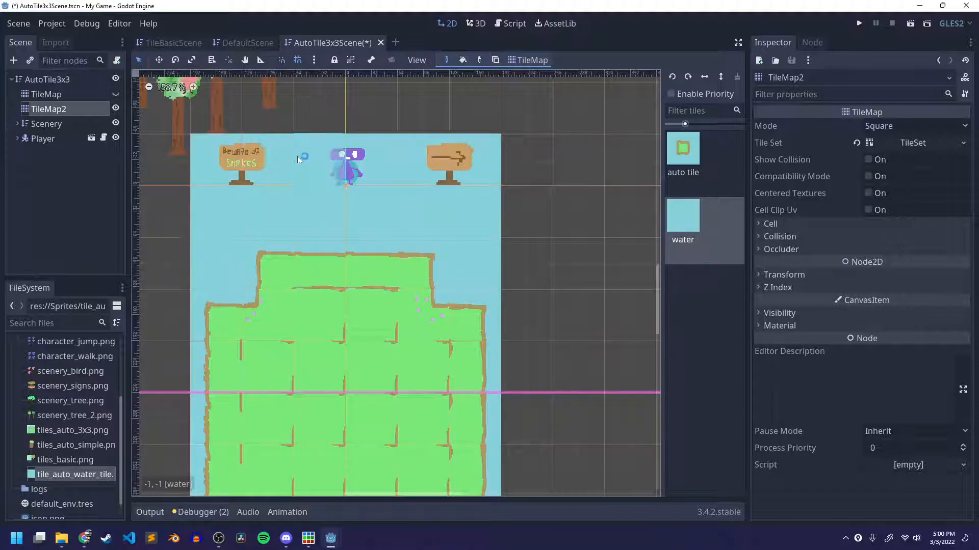
# Paint a small rectangular auto tile island east of the large one.
pyautogui.scroll(-1, 460, 322)
pyautogui.moveTo(461, 322); pyautogui.dragTo(443, 365, button='middle')
pyautogui.click(693, 163)
pyautogui.moveTo(463, 295)
pyautogui.mouseDown()
pyautogui.moveTo(546, 286)
pyautogui.moveTo(408, 260)
pyautogui.moveTo(485, 307)
pyautogui.mouseUp()
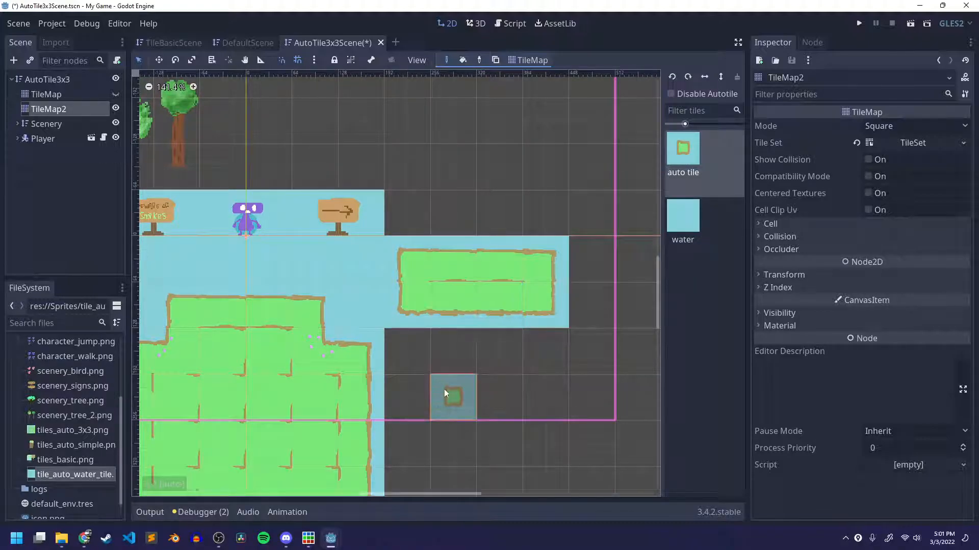
# Paint another rectangular auto tile island farther east and a one-tile-high strip northeast of the player.
pyautogui.moveTo(489, 375); pyautogui.dragTo(579, 325, button='middle')
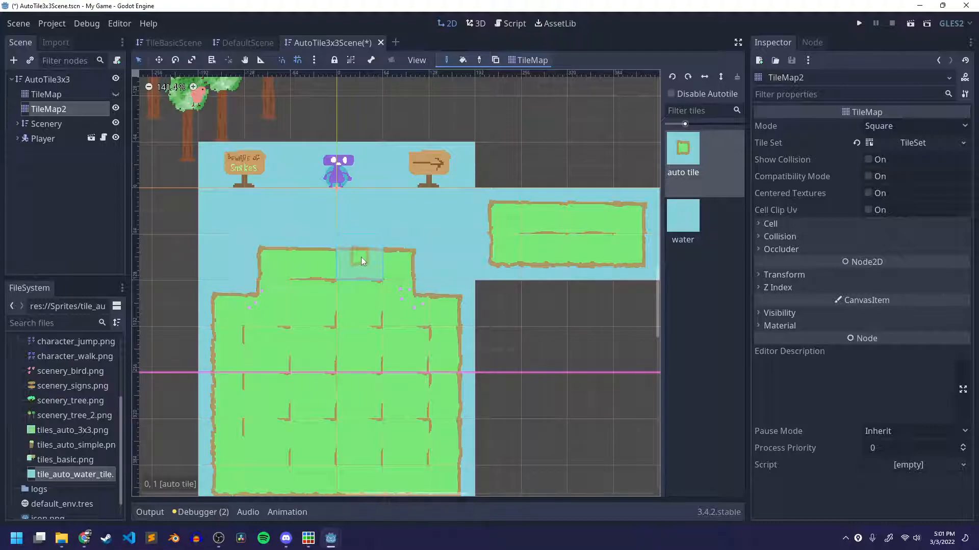
pyautogui.scroll(-1, 383, 238)
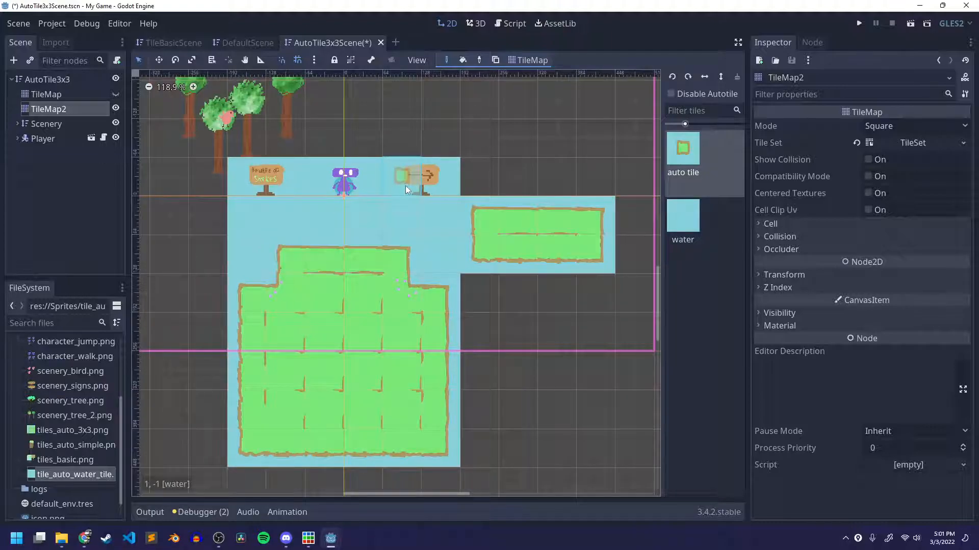
pyautogui.scroll(3, 459, 356)
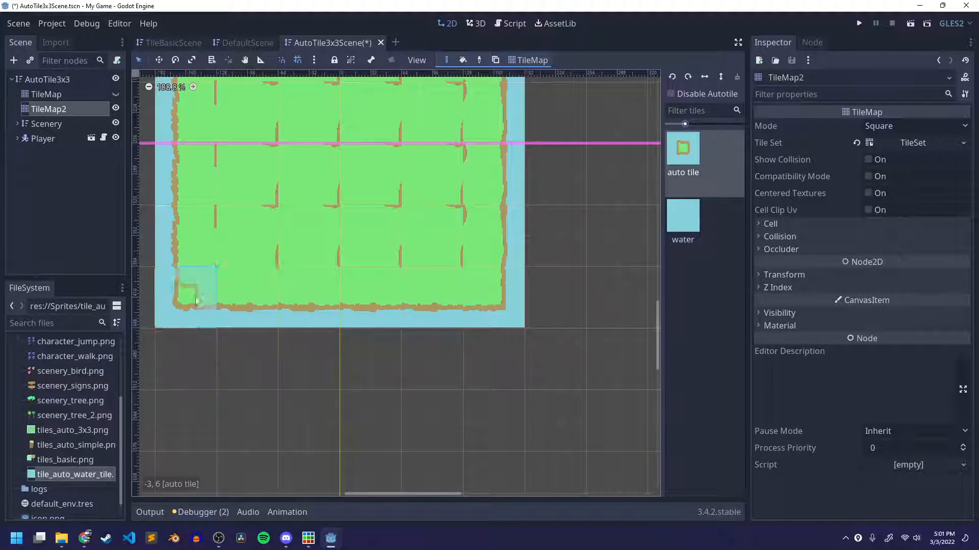
pyautogui.scroll(-1, 338, 317)
pyautogui.scroll(-11, 338, 316)
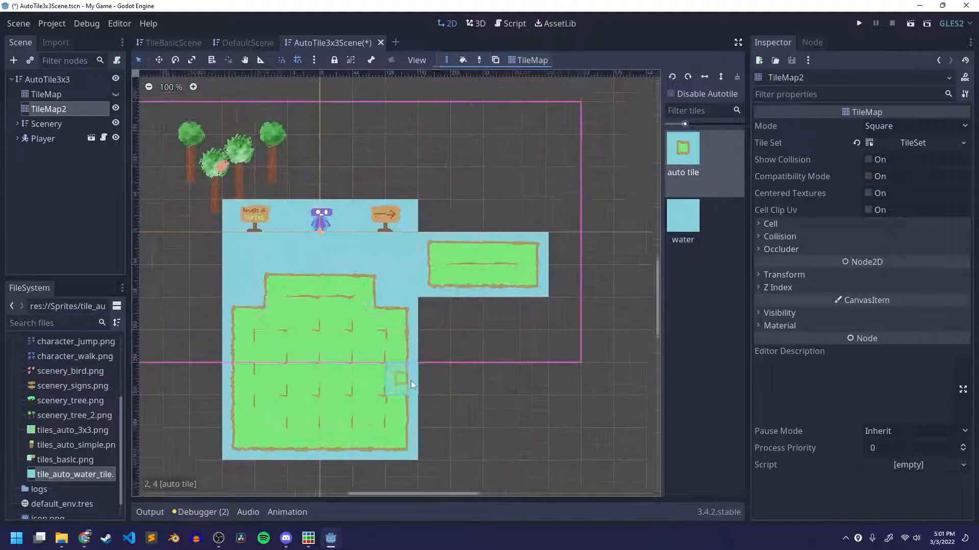
pyautogui.moveTo(586, 253); pyautogui.dragTo(452, 288, button='middle')
pyautogui.moveTo(450, 269)
pyautogui.mouseDown()
pyautogui.moveTo(450, 239)
pyautogui.moveTo(467, 248)
pyautogui.mouseUp()
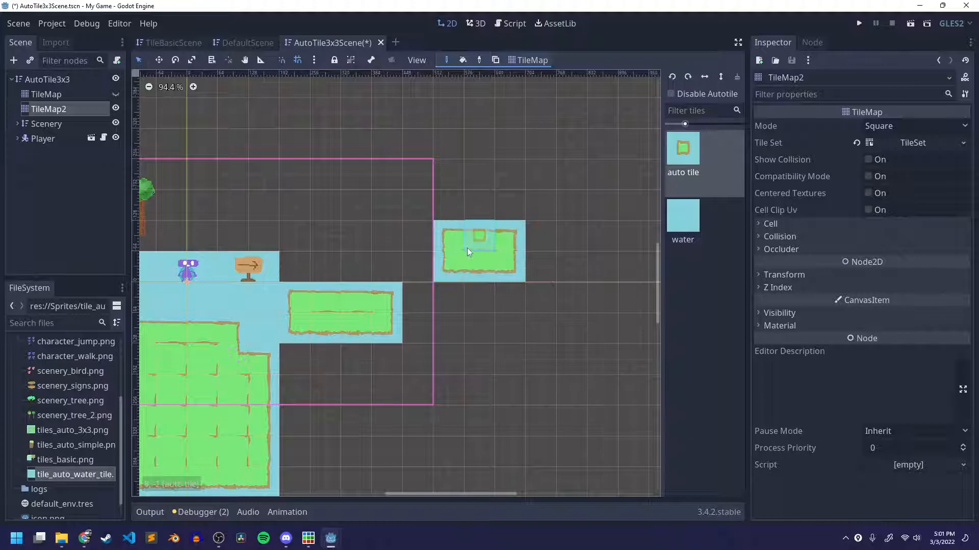
pyautogui.moveTo(272, 230); pyautogui.dragTo(381, 233)
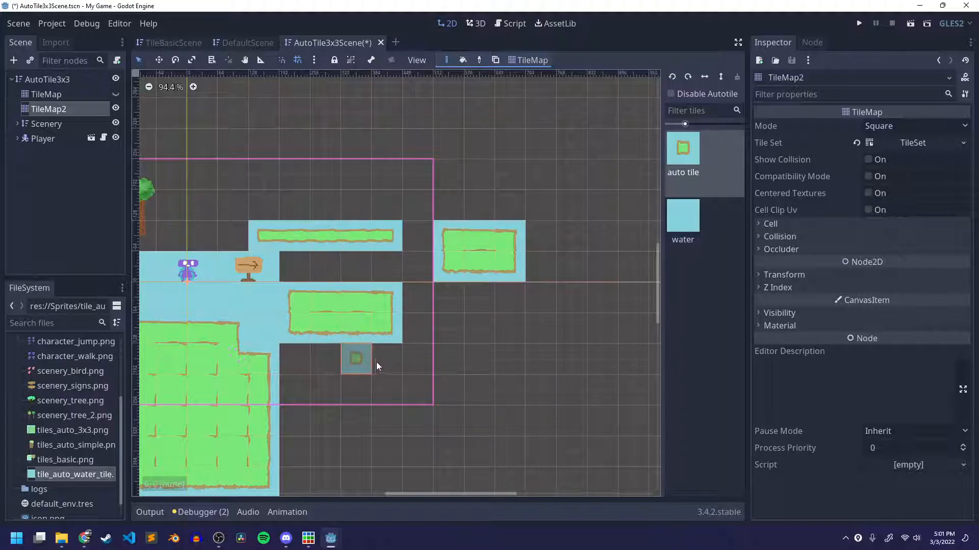
# Fill the gaps around the eastern auto tile islands with water tiles and save the scene.
pyautogui.click(674, 230)
pyautogui.moveTo(299, 271); pyautogui.dragTo(393, 271)
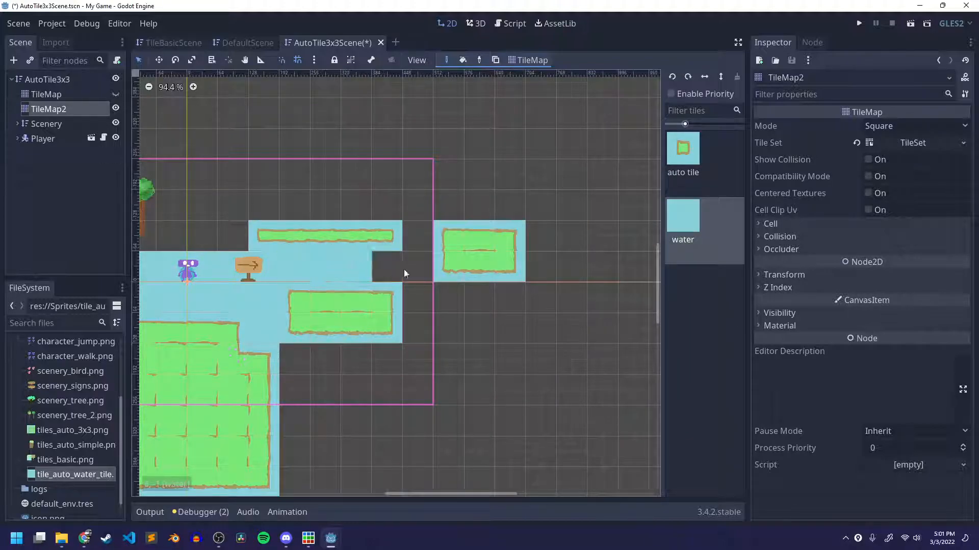
pyautogui.moveTo(417, 210)
pyautogui.mouseDown()
pyautogui.moveTo(387, 357)
pyautogui.moveTo(285, 356)
pyautogui.moveTo(369, 418)
pyautogui.moveTo(292, 398)
pyautogui.moveTo(449, 361)
pyautogui.moveTo(311, 406)
pyautogui.moveTo(421, 431)
pyautogui.moveTo(450, 419)
pyautogui.mouseUp()
pyautogui.moveTo(481, 389); pyautogui.dragTo(563, 374, button='middle')
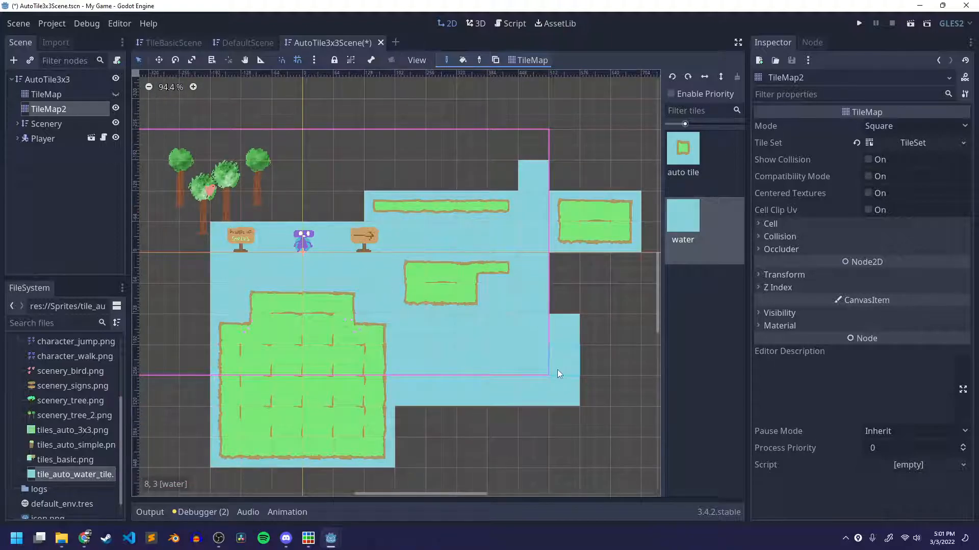
pyautogui.hotkey('ctrl', 's')
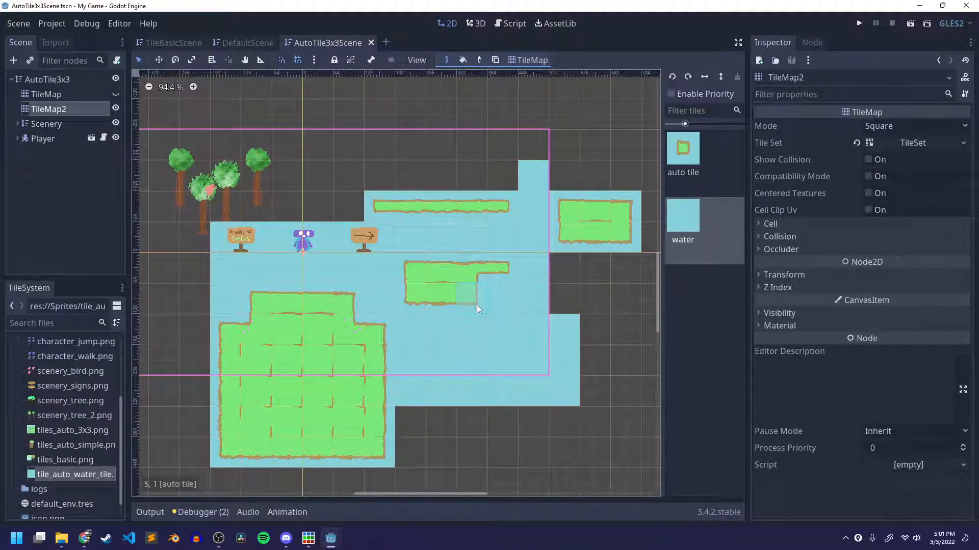
# Examine how the auto tile islands and surrounding water join up across TileMap2.
pyautogui.scroll(3, 485, 270)
pyautogui.moveTo(440, 280); pyautogui.dragTo(486, 304, button='middle')
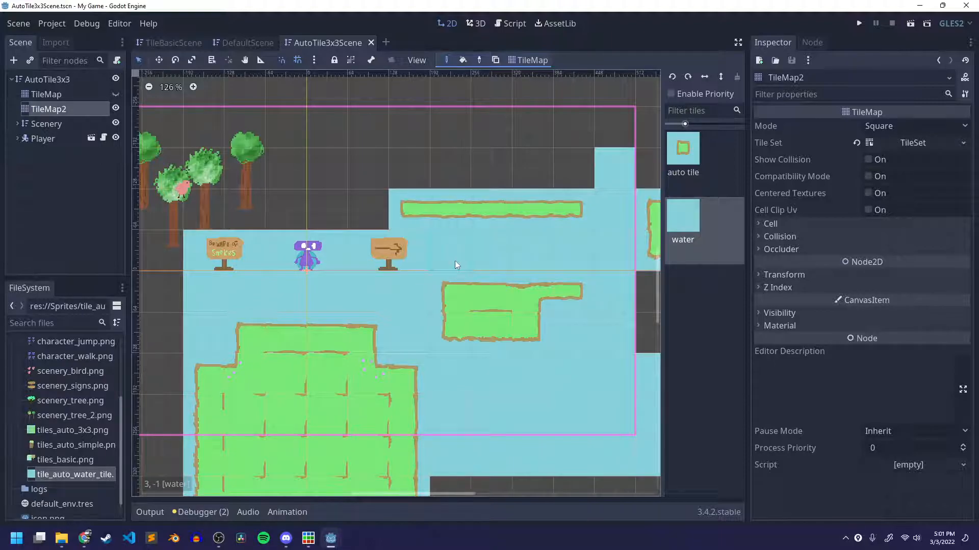
pyautogui.scroll(-1, 442, 248)
pyautogui.scroll(-1, 442, 247)
pyautogui.moveTo(443, 248); pyautogui.dragTo(375, 261, button='middle')
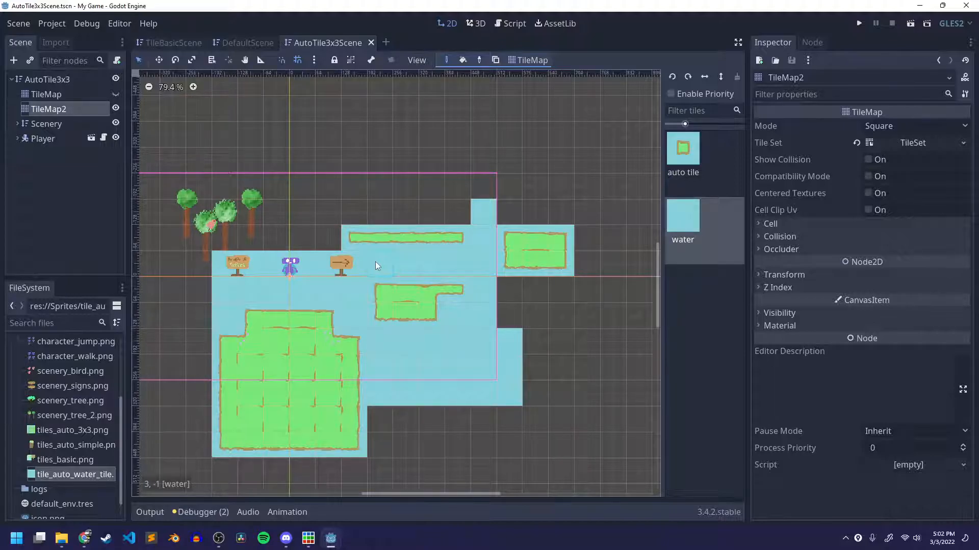
pyautogui.scroll(2, 368, 278)
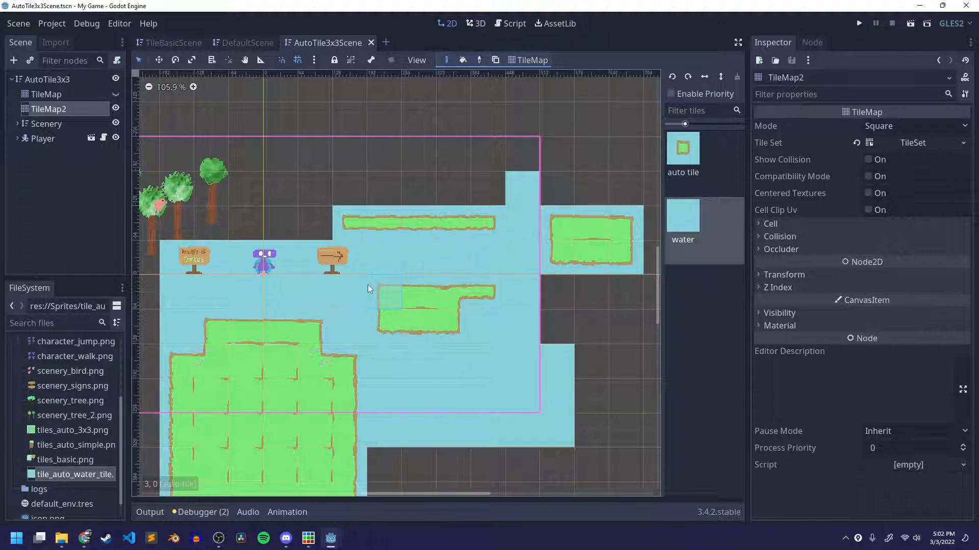
pyautogui.scroll(5, 31, 406)
# Collapse the Sprites folder, expand the Scenes folder, and switch from DefaultScene back to AutoTile3x3Scene.
pyautogui.click(18, 401)
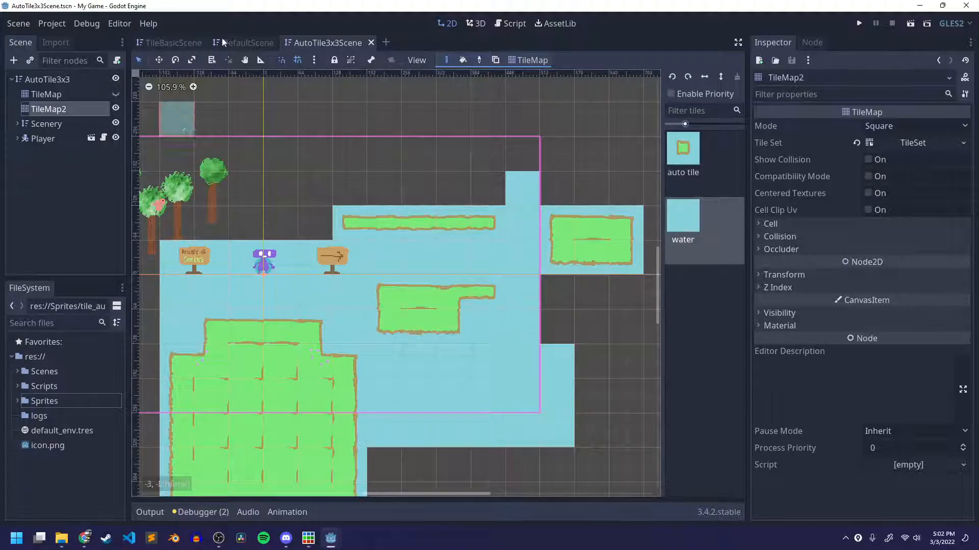
pyautogui.click(239, 44)
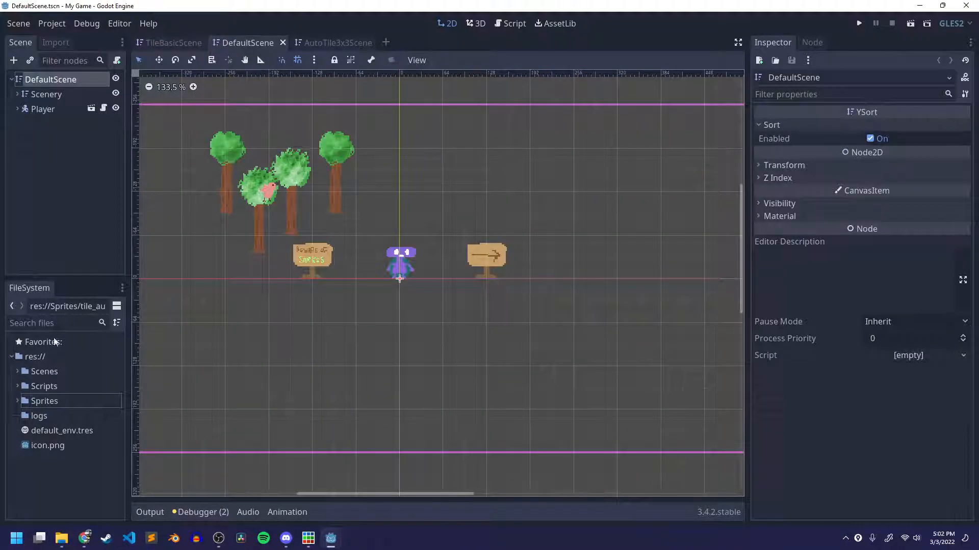
pyautogui.click(20, 372)
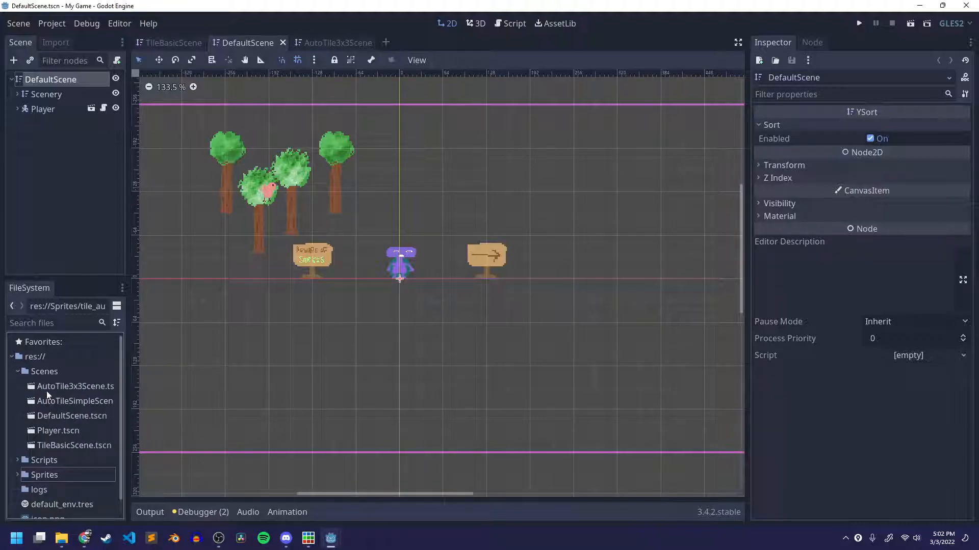
pyautogui.doubleClick(76, 386)
pyautogui.click(97, 401)
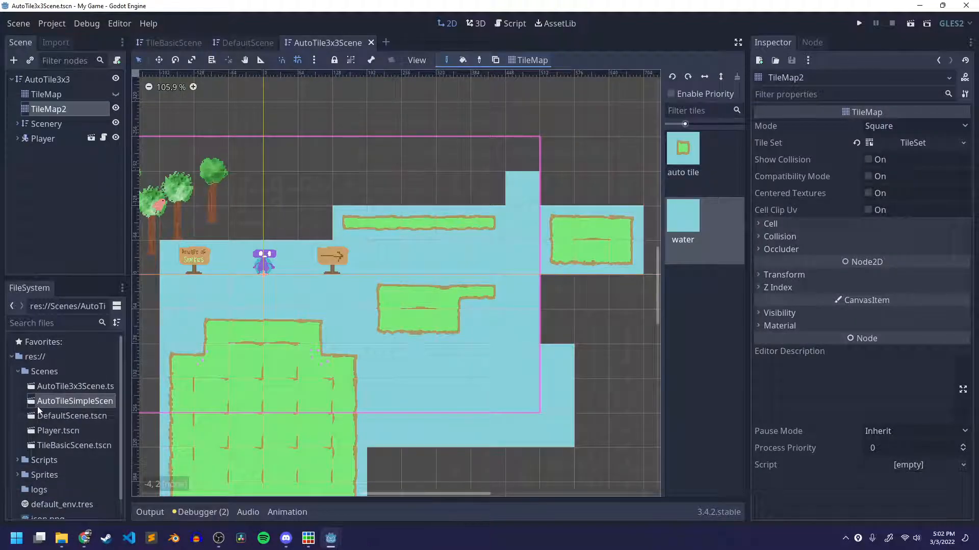
pyautogui.scroll(-2, 377, 262)
pyautogui.scroll(1, 447, 218)
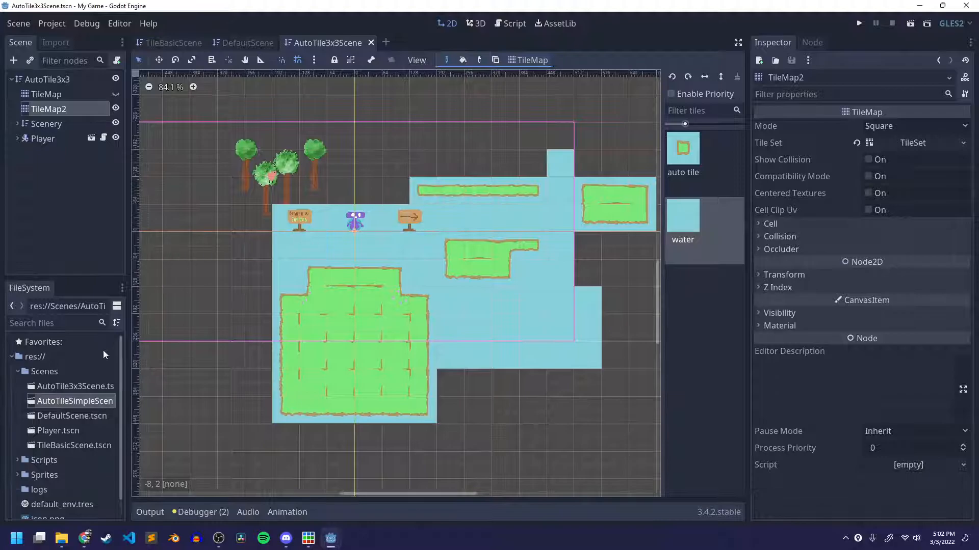
# Open AutoTileSimpleScene from the Scenes folder and look over its grass platforms.
pyautogui.click(183, 42)
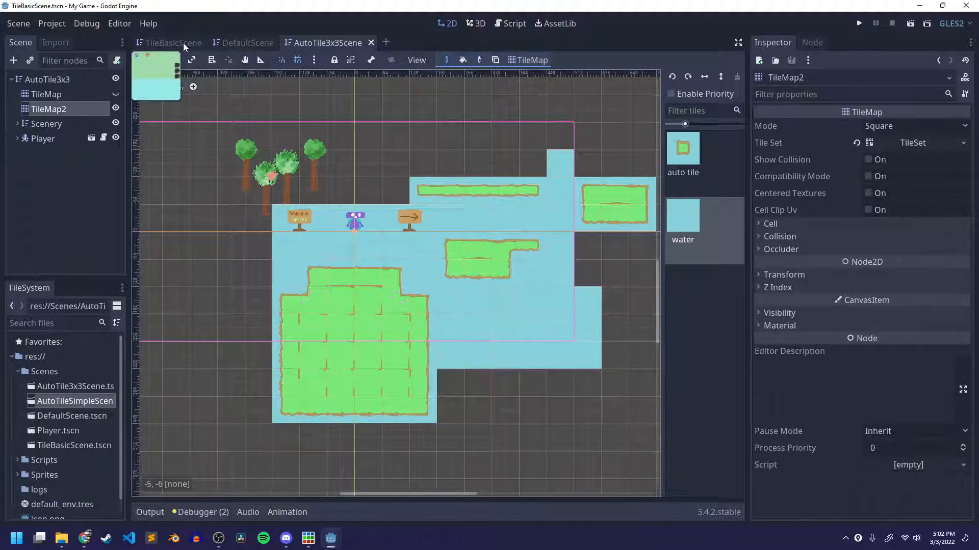
pyautogui.click(255, 43)
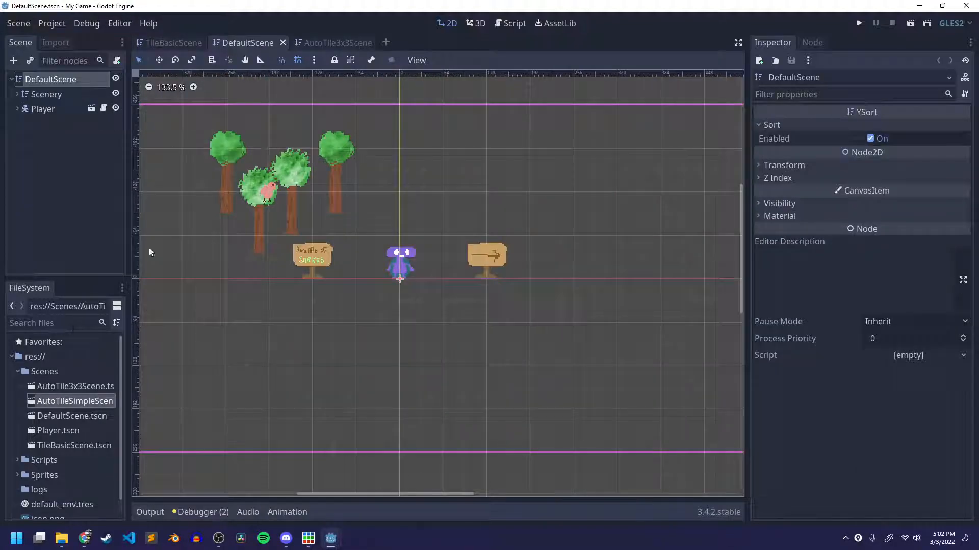
pyautogui.doubleClick(56, 401)
pyautogui.scroll(-3, 359, 271)
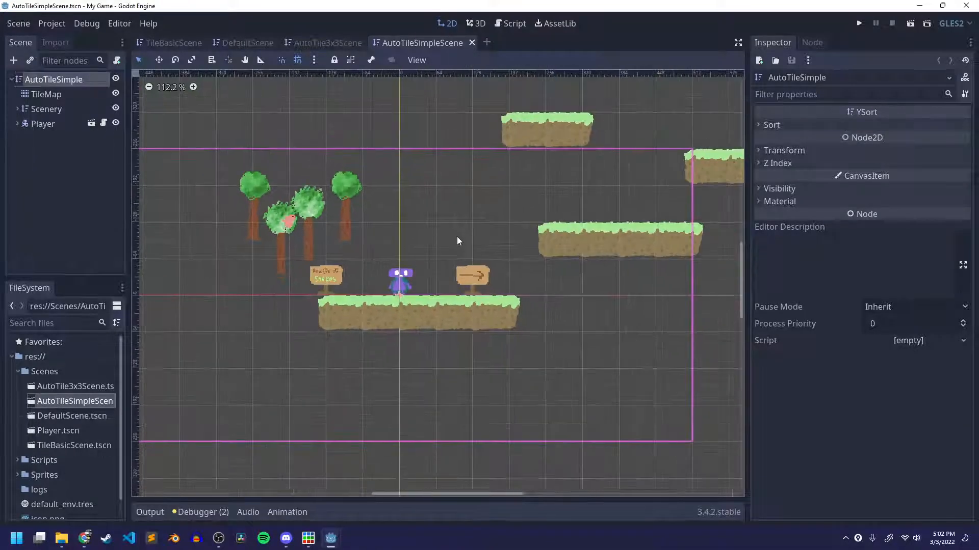
pyautogui.moveTo(458, 241); pyautogui.dragTo(353, 245, button='middle')
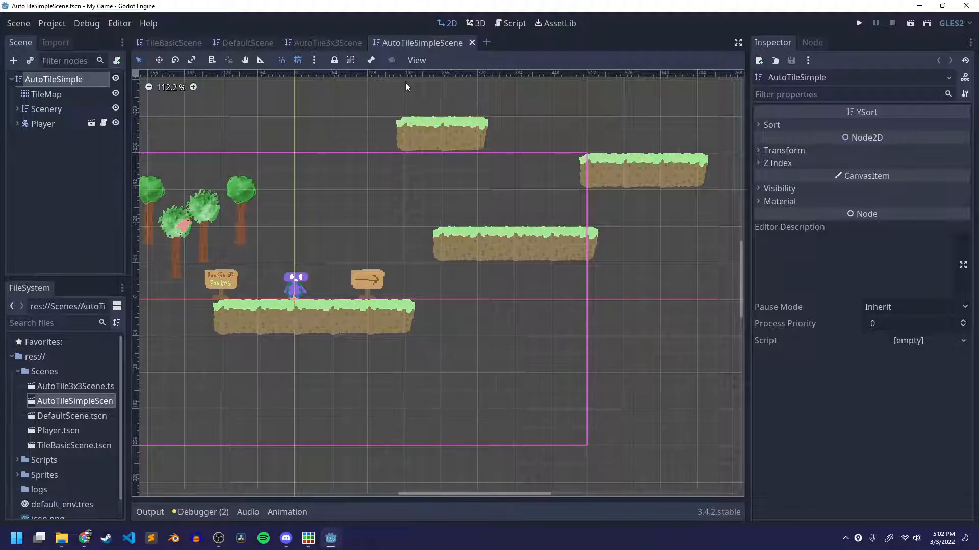
# Return to AutoTile3x3Scene, view the resource options of TileMap2's TileSet, and collapse the Scenes folder.
pyautogui.click(328, 43)
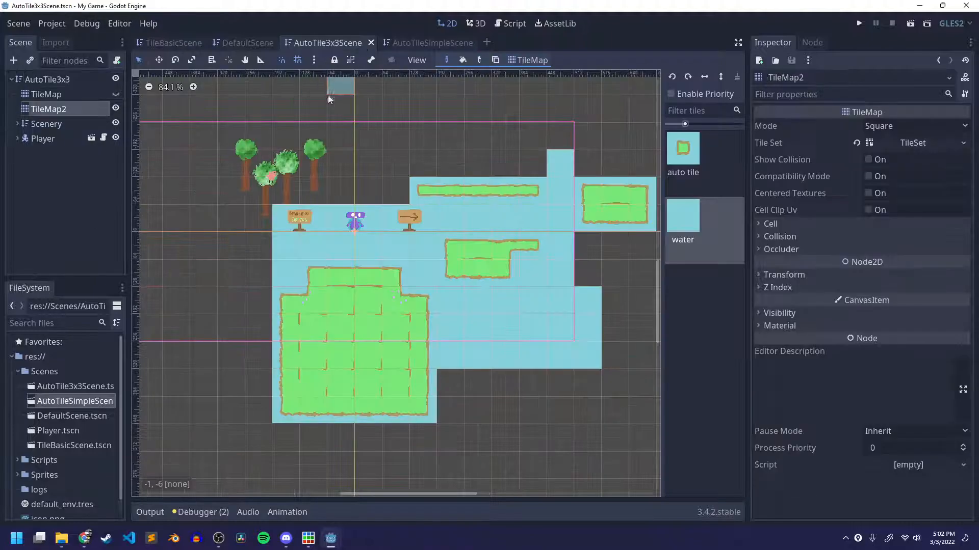
pyautogui.scroll(1, 375, 255)
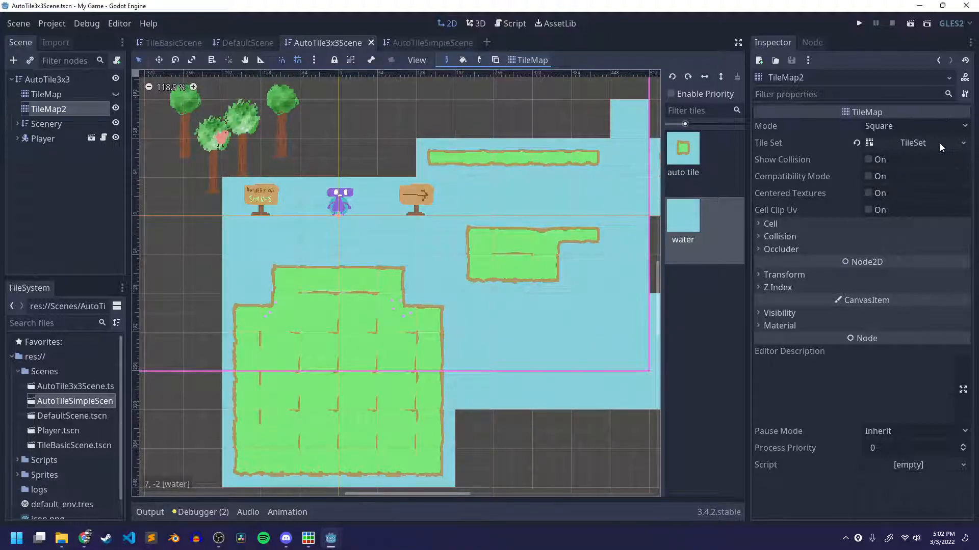
pyautogui.click(967, 144)
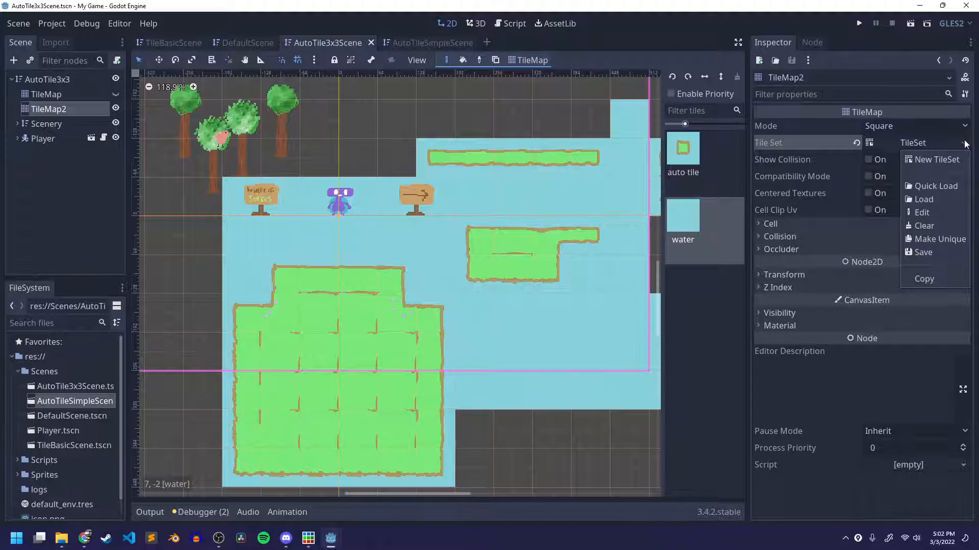
pyautogui.click(836, 157)
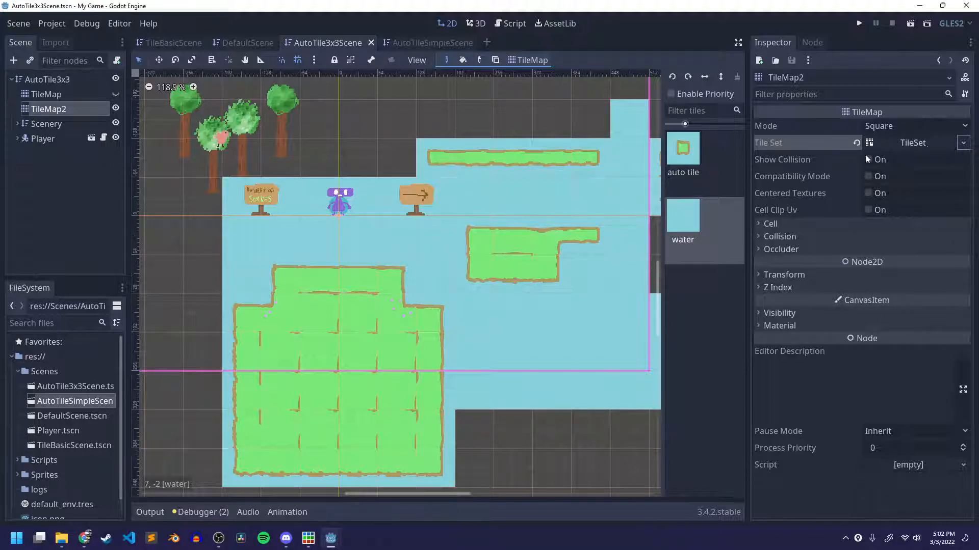
pyautogui.click(18, 372)
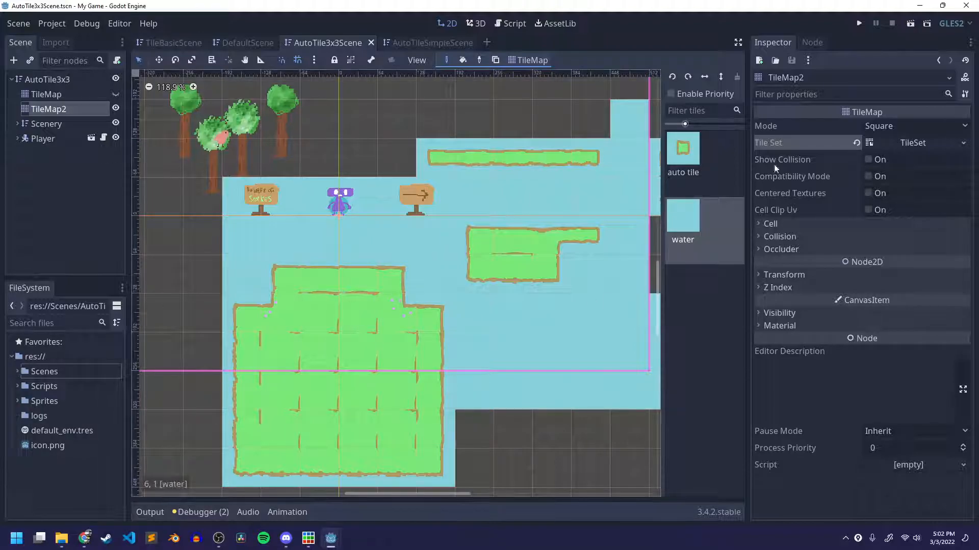
# Start saving TileMap2's TileSet as a resource file named AutoTile3x3.tres.
pyautogui.click(963, 144)
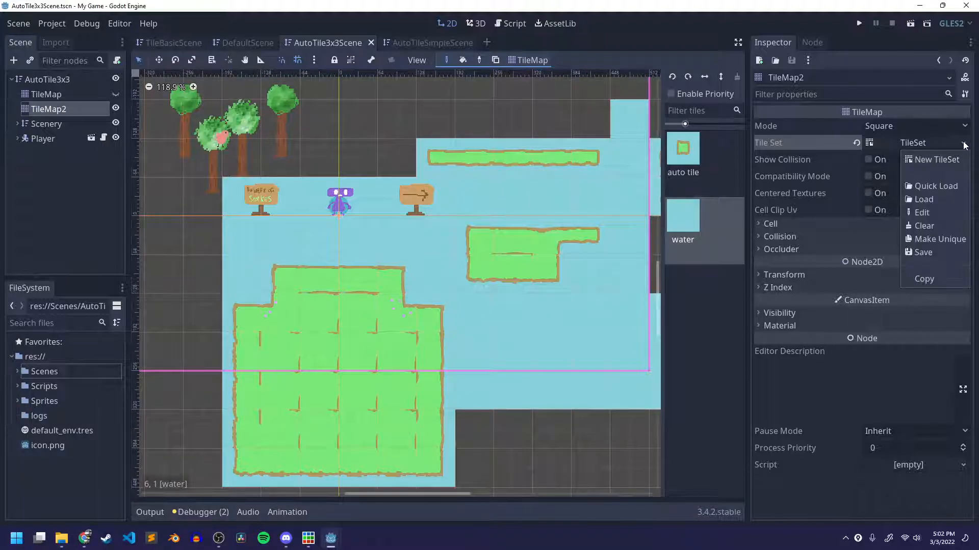
pyautogui.click(932, 251)
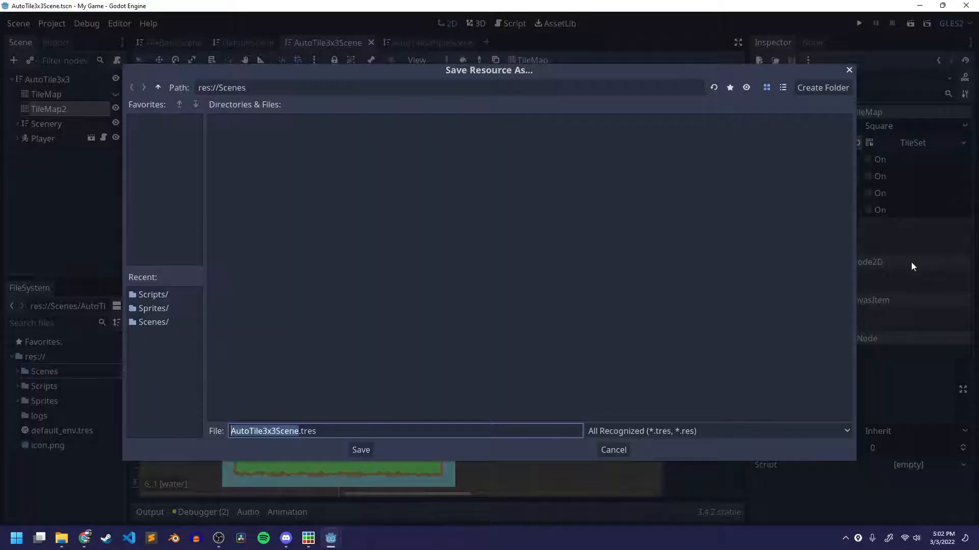
pyautogui.click(264, 431)
pyautogui.doubleClick(298, 433)
pyautogui.click(306, 432)
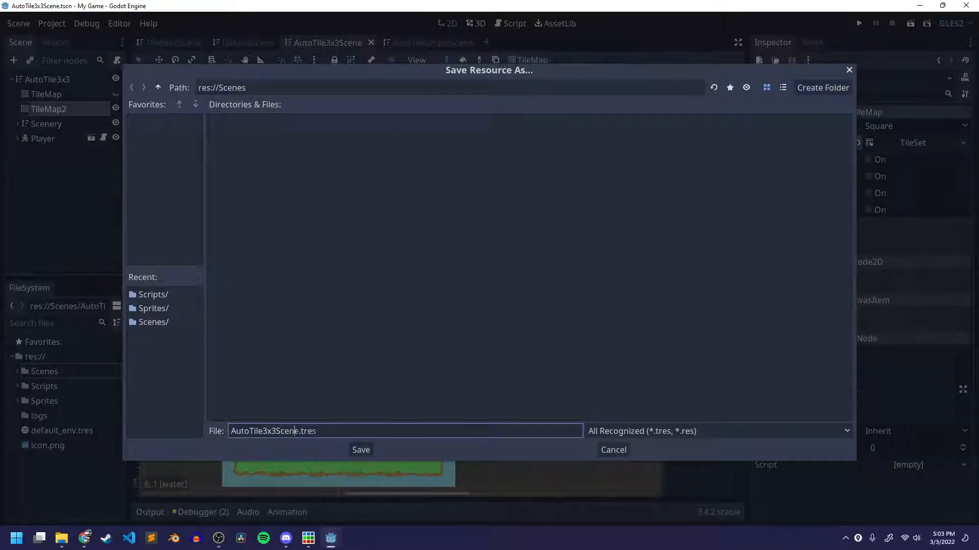
pyautogui.press('BackSpace')
pyautogui.press('BackSpace')
pyautogui.press('BackSpace')
pyautogui.press('BackSpace')
pyautogui.press('BackSpace')
# Create a TileSets folder in res:// as the destination for the resource.
pyautogui.click(158, 88)
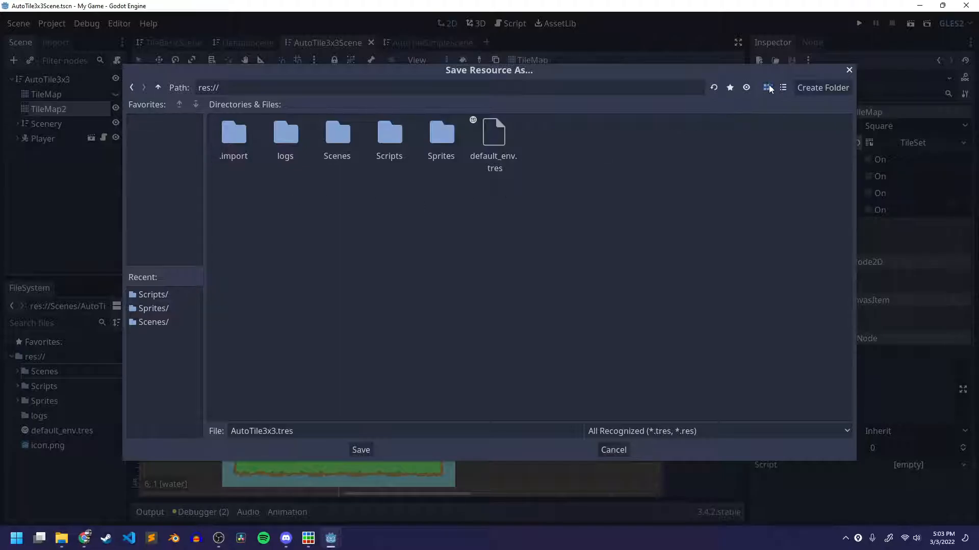
pyautogui.click(822, 87)
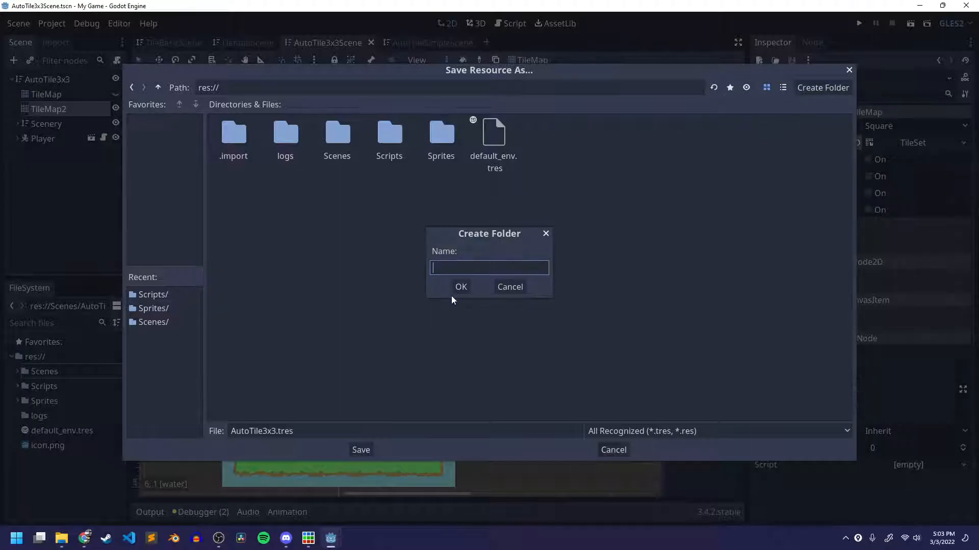
pyautogui.write('TileSets')
pyautogui.press('Return')
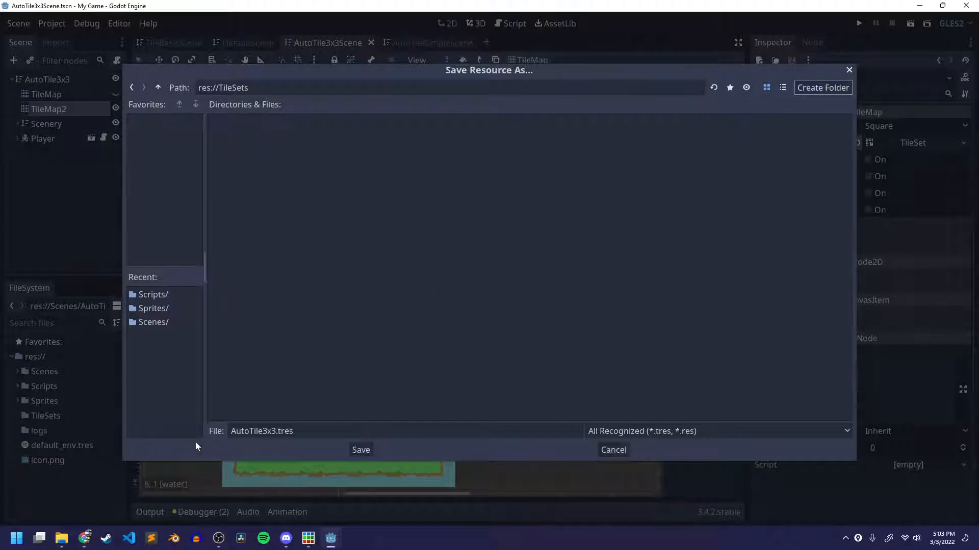
# Finish saving TileMap2's TileSet as AutoTile3x3.tres in the TileSets folder.
pyautogui.click(370, 453)
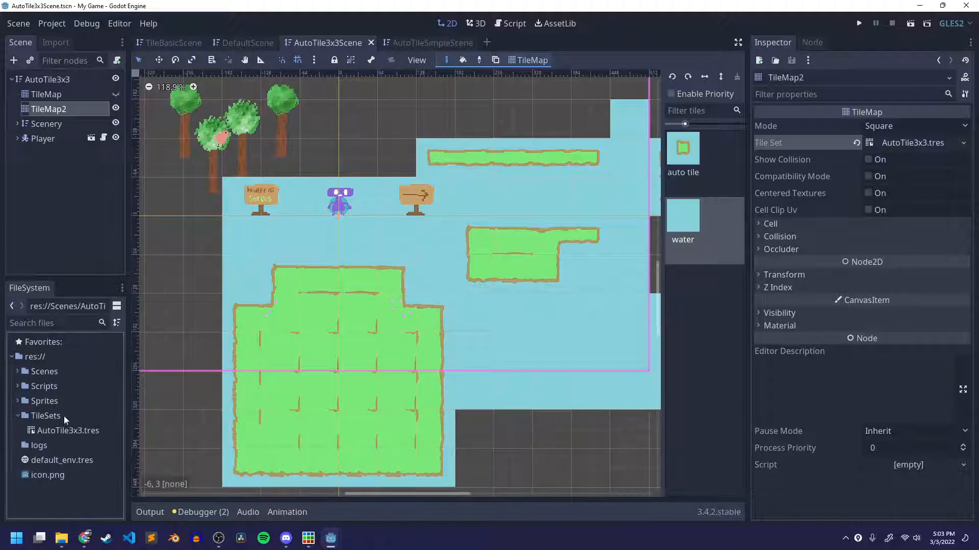
pyautogui.scroll(-6, 305, 362)
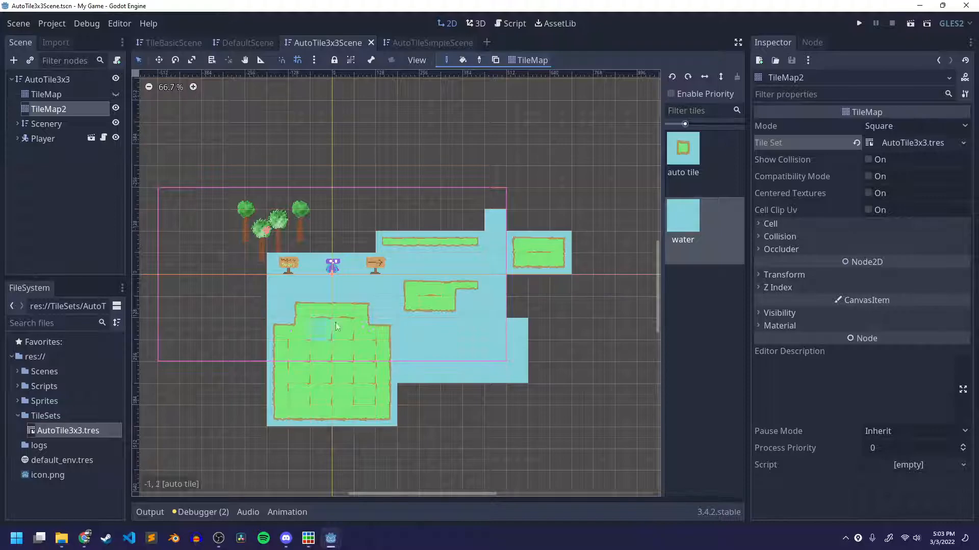
pyautogui.scroll(1, 337, 324)
pyautogui.scroll(2, 338, 326)
pyautogui.moveTo(393, 262); pyautogui.dragTo(465, 211, button='middle')
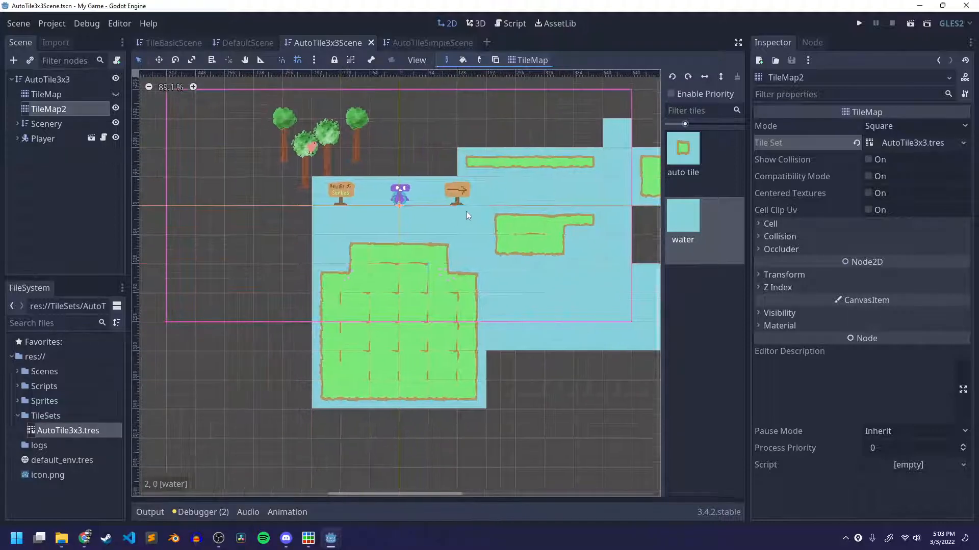
# In AutoTileSimpleScene, set the Player's Speed to 200 and save the scene.
pyautogui.click(412, 44)
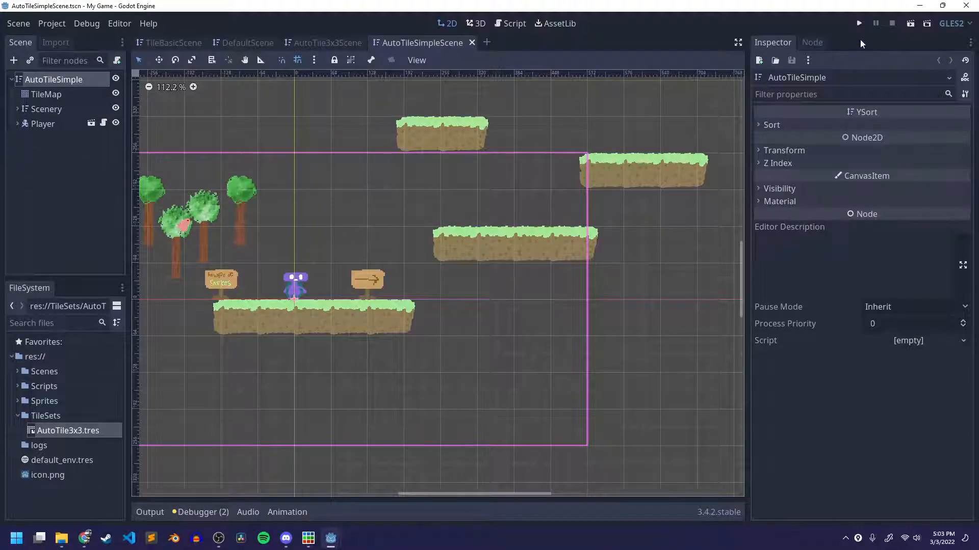
pyautogui.click(56, 123)
pyautogui.click(904, 125)
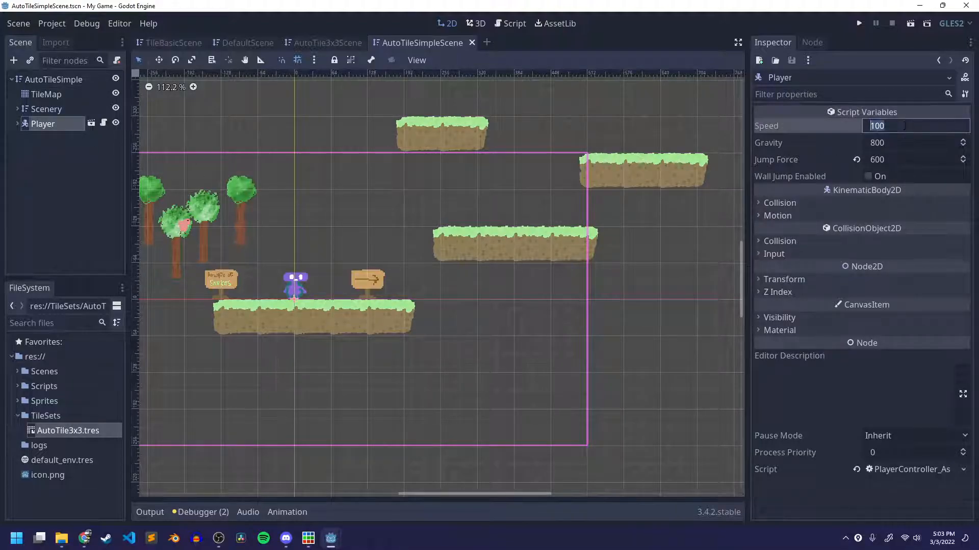
pyautogui.write('200')
pyautogui.press('Return')
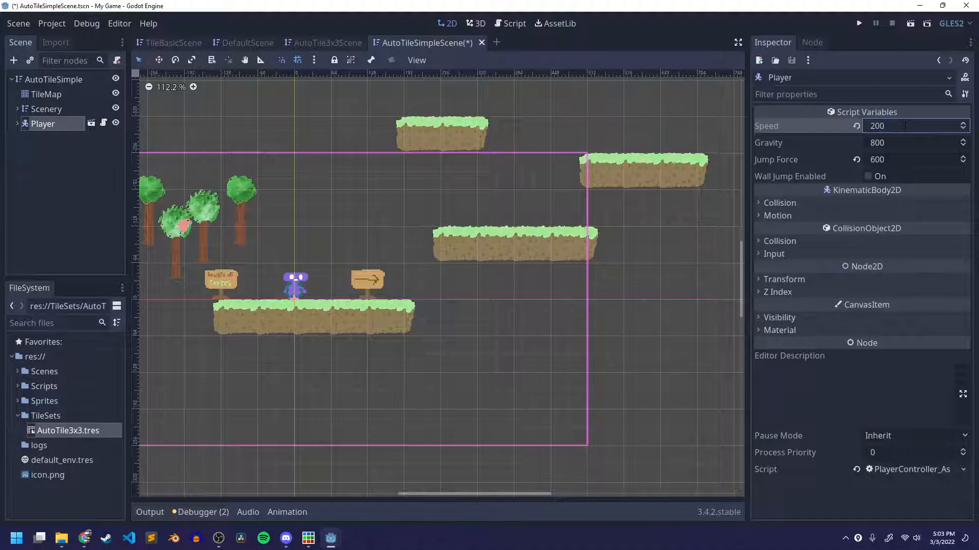
pyautogui.scroll(-2, 354, 322)
pyautogui.moveTo(354, 322); pyautogui.dragTo(397, 282, button='middle')
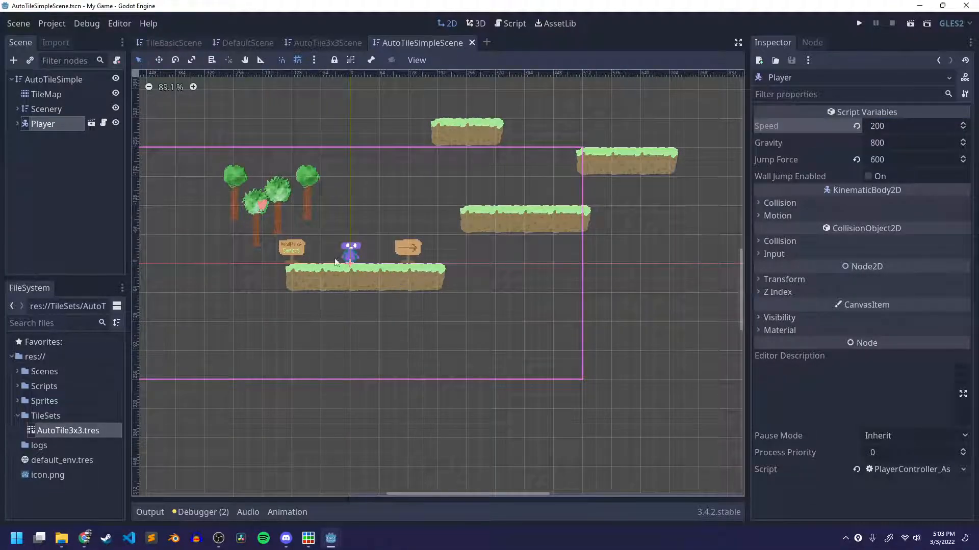
# Add a TileMap node under AutoTileSimple and place it directly after the existing TileMap.
pyautogui.click(70, 194)
pyautogui.click(58, 81)
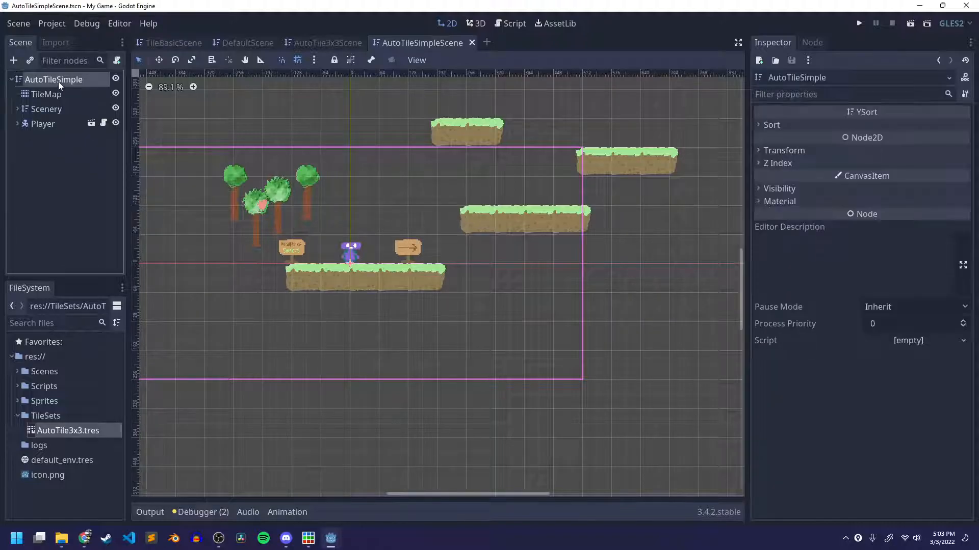
pyautogui.rightClick(58, 82)
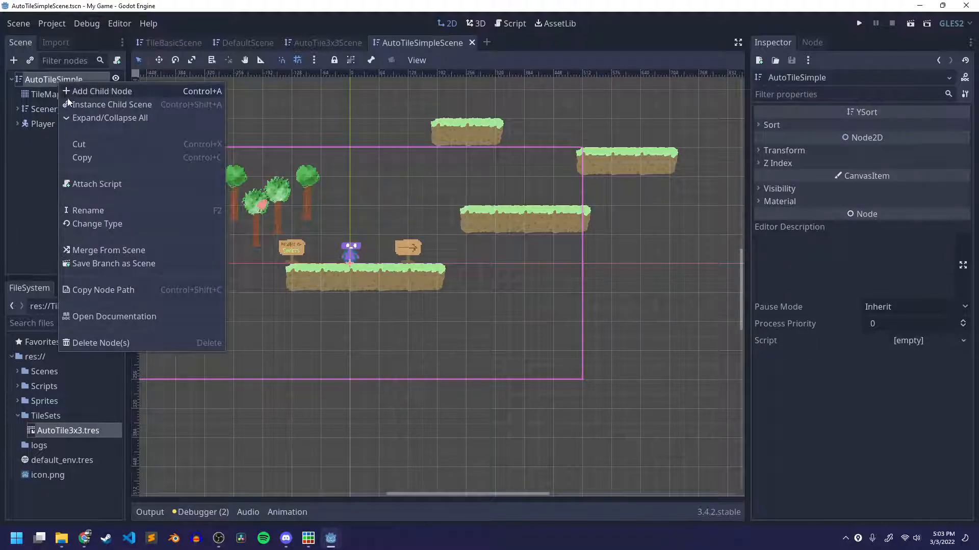
pyautogui.click(86, 92)
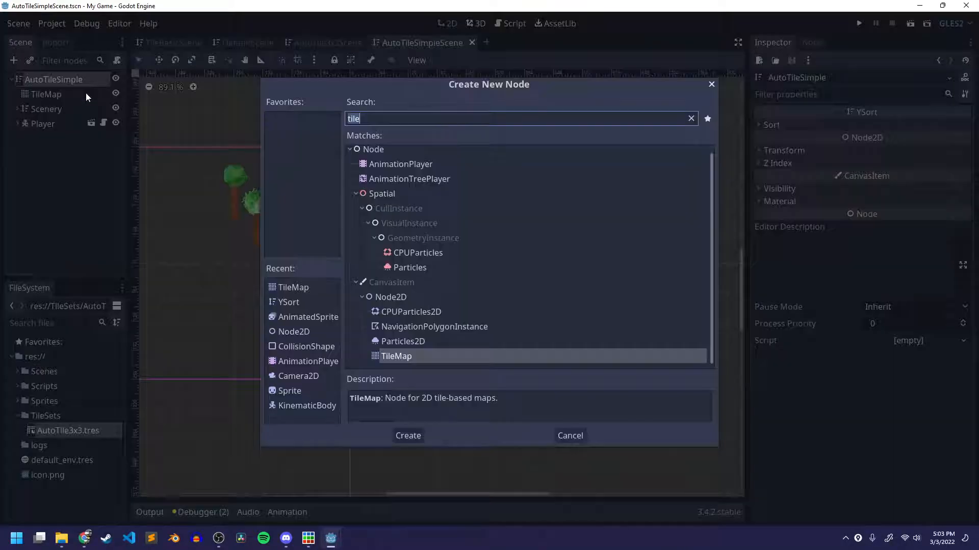
pyautogui.click(415, 436)
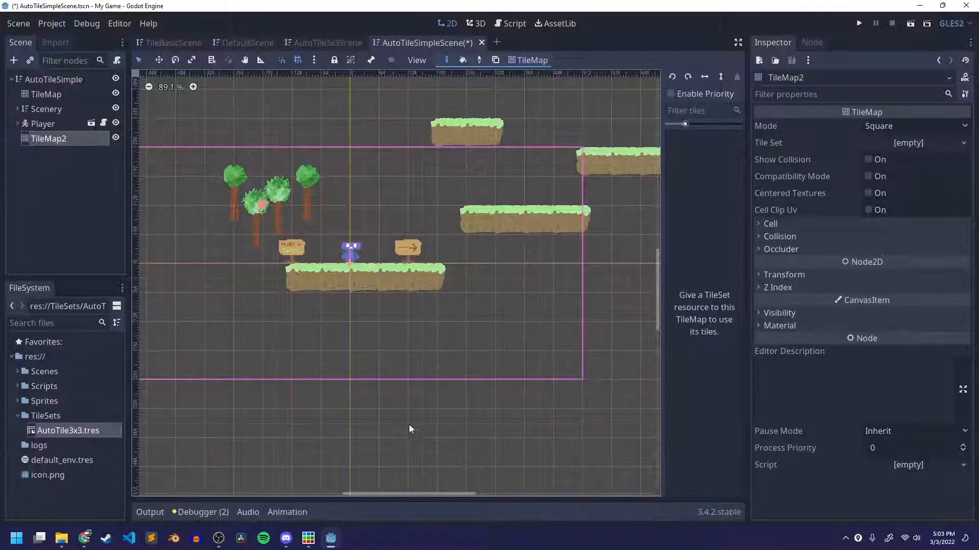
pyautogui.moveTo(58, 140); pyautogui.dragTo(64, 106)
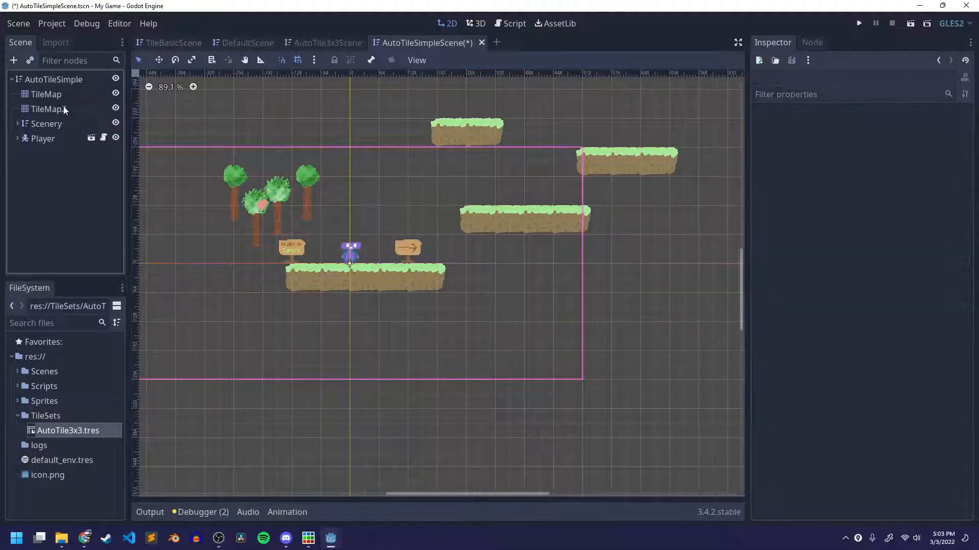
# Duplicate the AutoTile3x3.tres file as AutoTile3x3_Platforms.tres in the TileSets folder.
pyautogui.rightClick(78, 430)
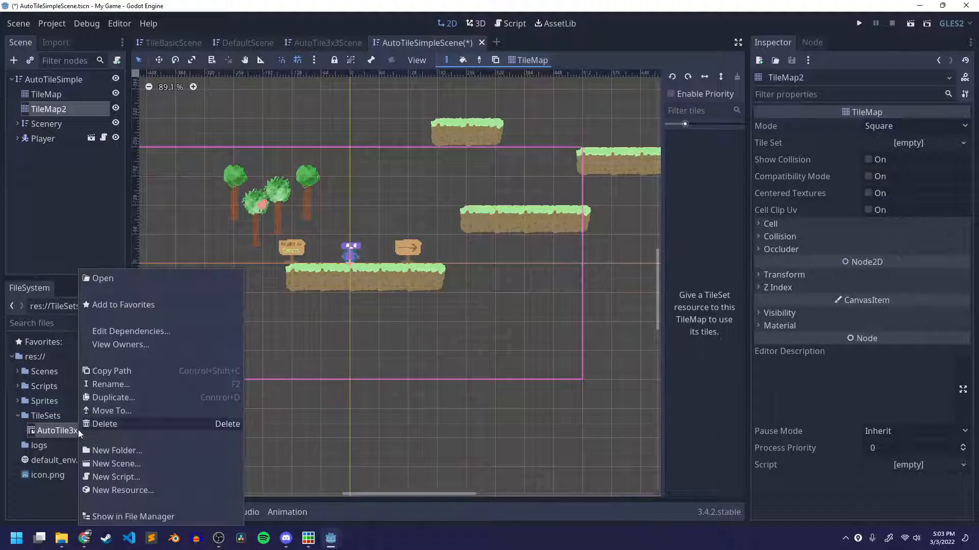
pyautogui.click(101, 400)
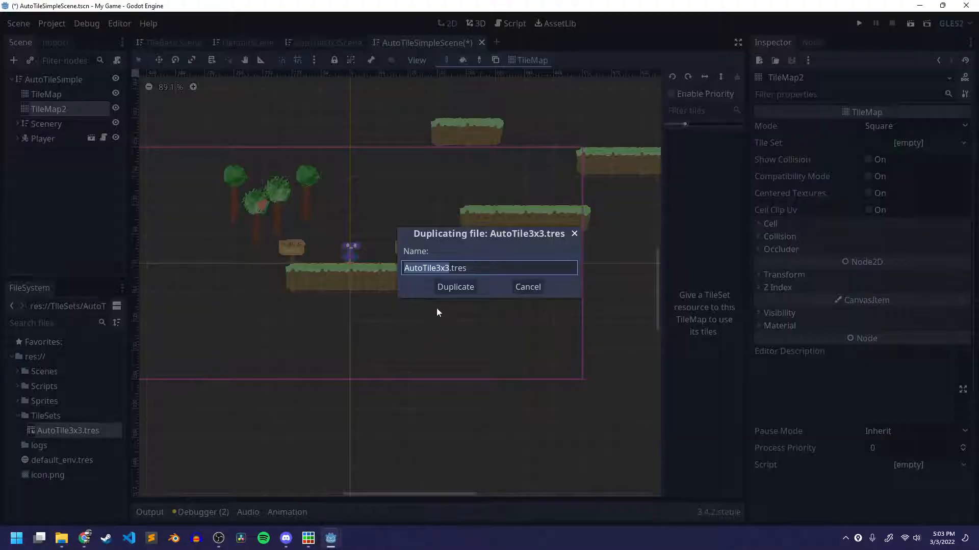
pyautogui.press('Right')
pyautogui.write('_Platforms')
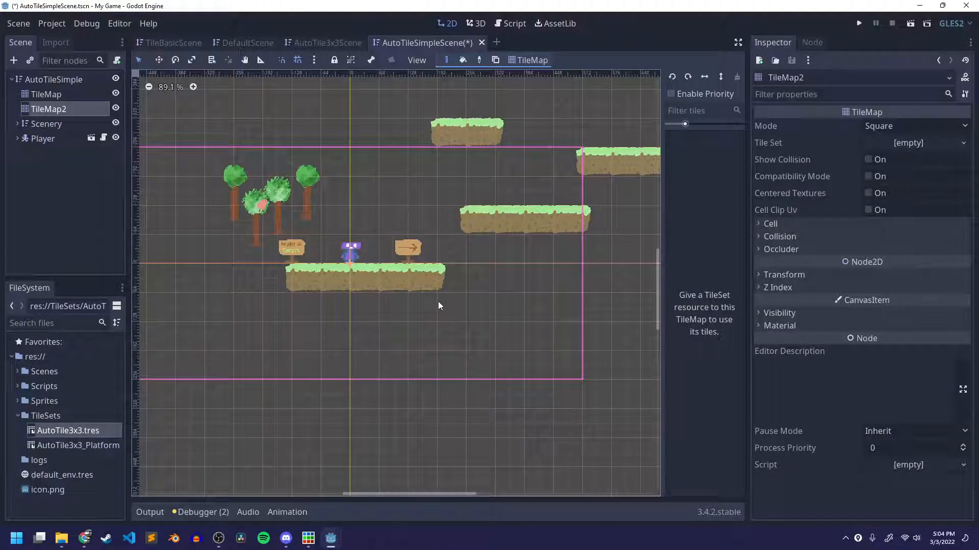
# Load AutoTile3x3_Platforms.tres as TileMap2's Tile Set and save the scene.
pyautogui.click(67, 447)
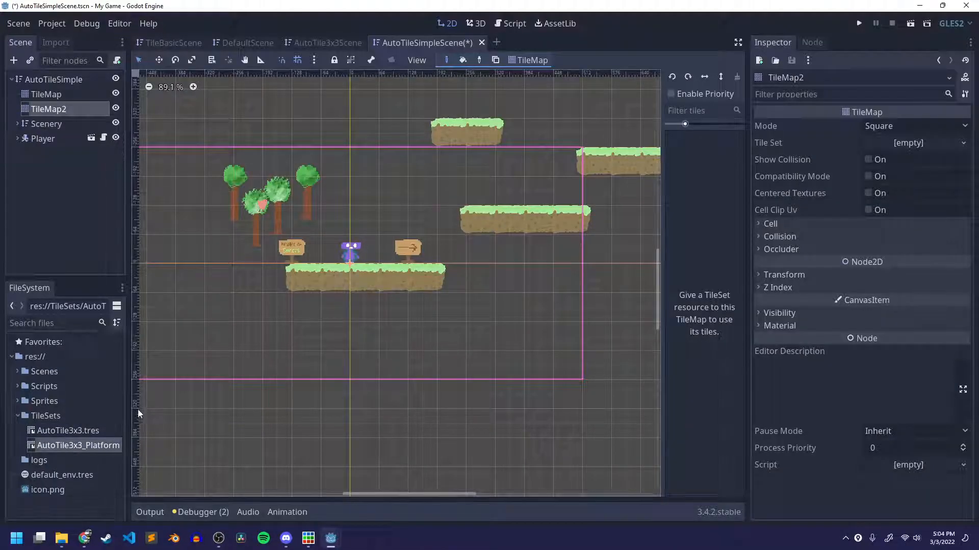
pyautogui.click(963, 145)
pyautogui.click(931, 199)
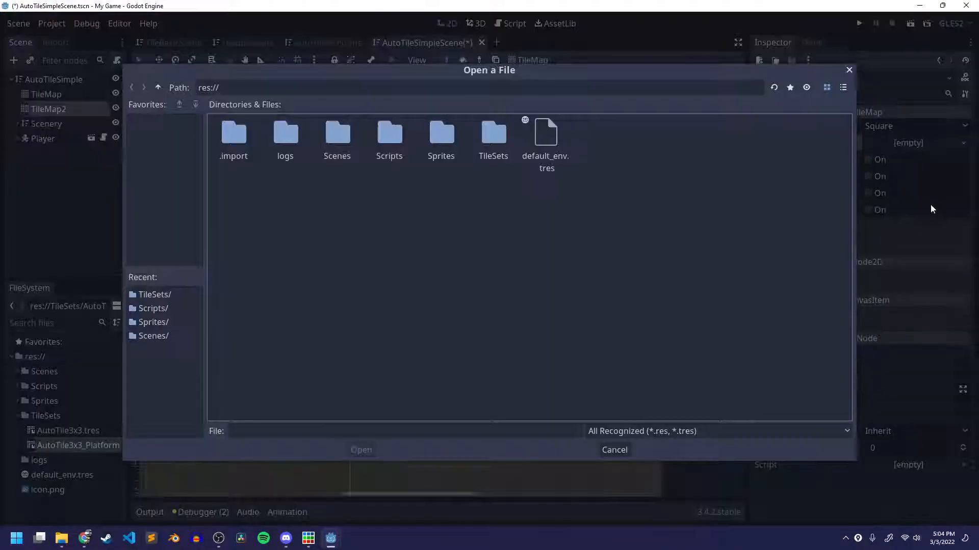
pyautogui.doubleClick(494, 133)
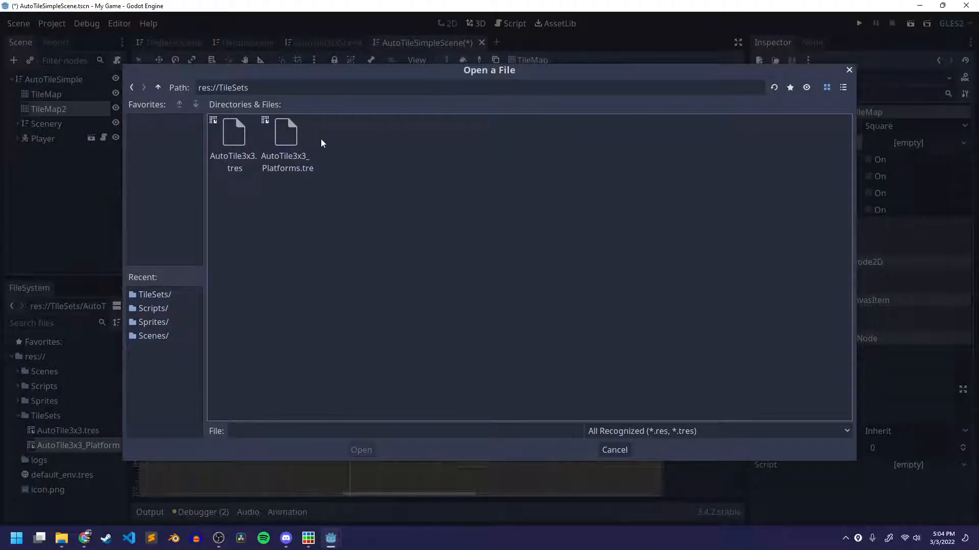
pyautogui.click(297, 152)
pyautogui.click(363, 449)
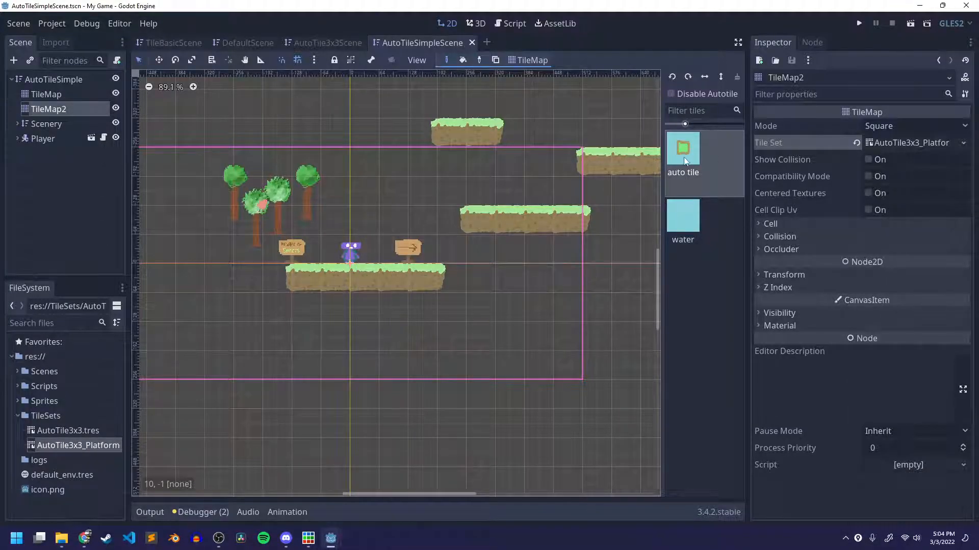
# Open the AutoTile3x3_Platforms TileSet in an enlarged editor and show the collision shapes of the grass autotile.
pyautogui.click(906, 145)
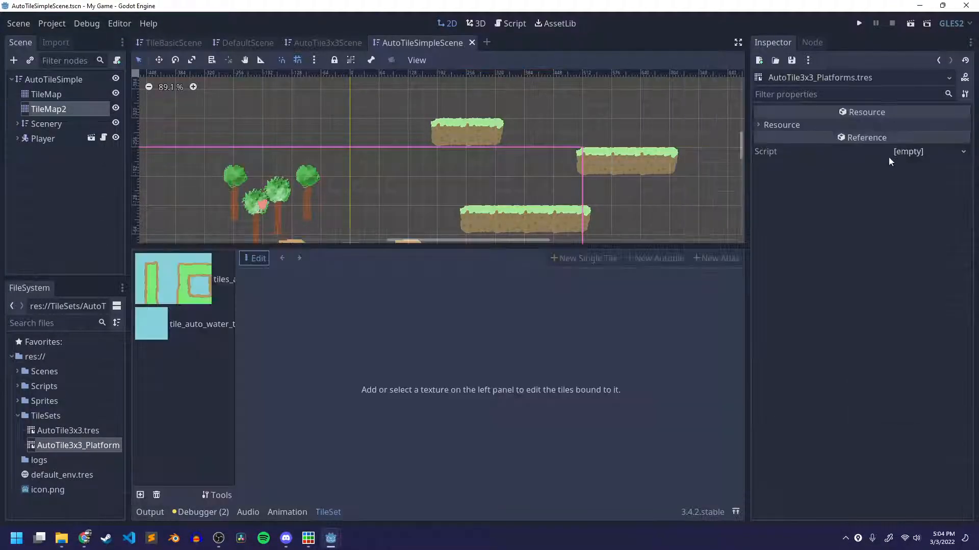
pyautogui.click(186, 271)
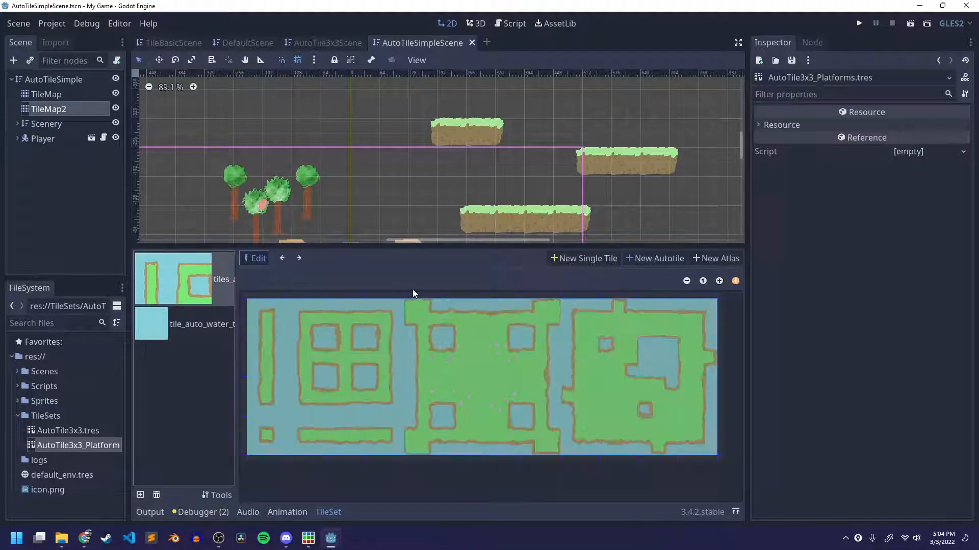
pyautogui.moveTo(436, 247); pyautogui.dragTo(304, 153)
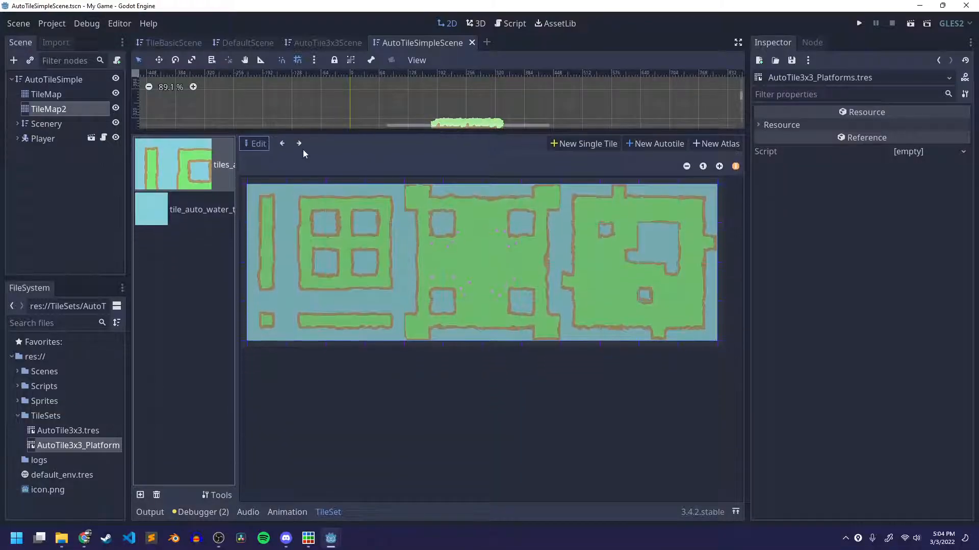
pyautogui.click(269, 211)
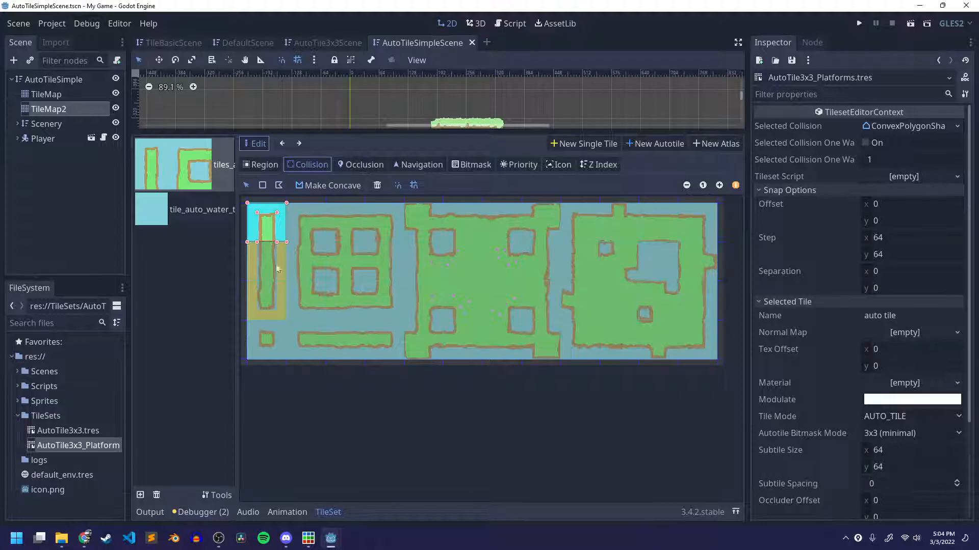
pyautogui.click(718, 185)
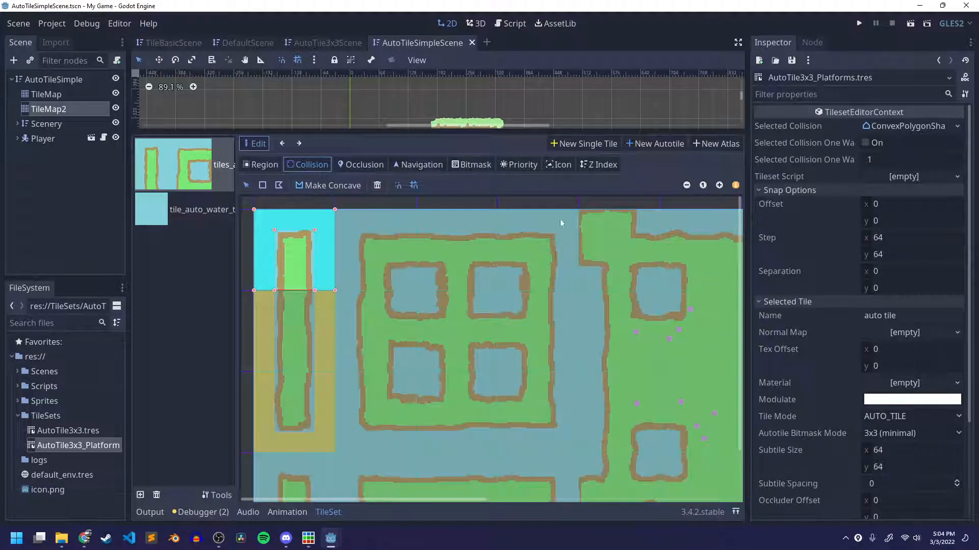
pyautogui.click(686, 185)
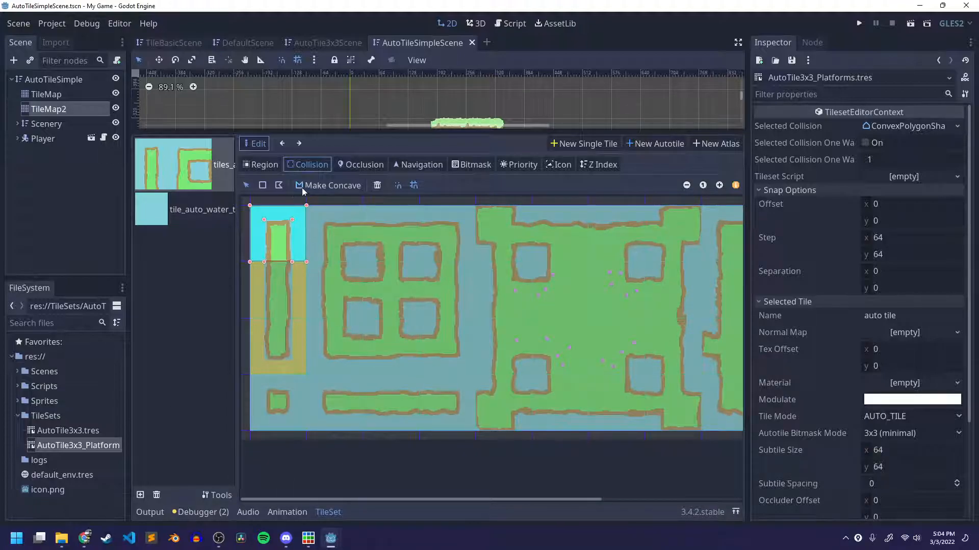
# Delete the collision polygons from the three subtiles of the narrow vertical grass strip.
pyautogui.click(376, 186)
pyautogui.click(281, 277)
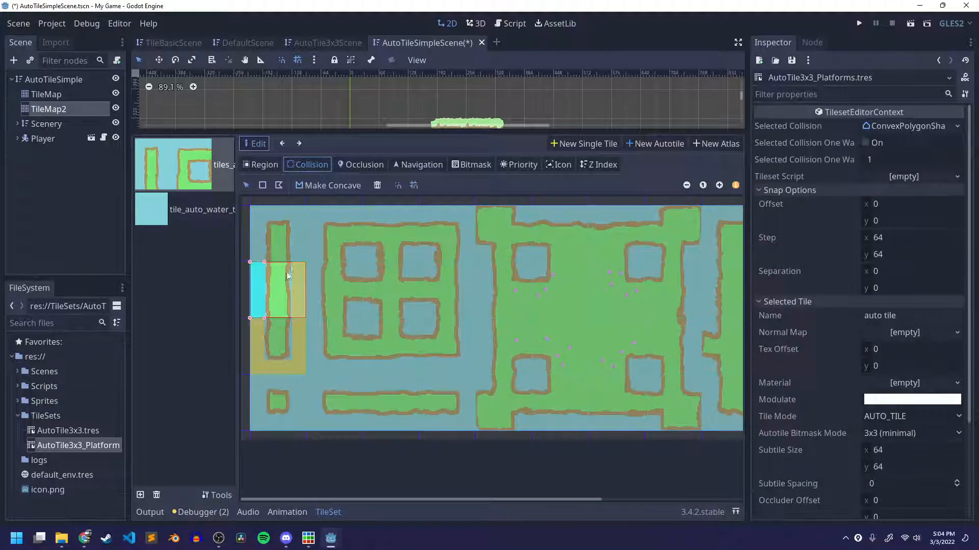
pyautogui.click(377, 186)
pyautogui.click(291, 332)
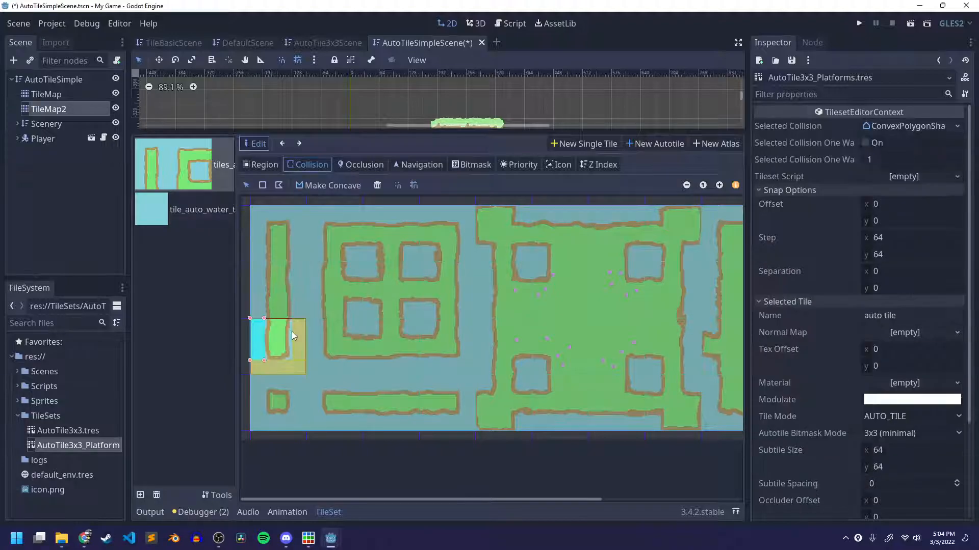
pyautogui.click(377, 186)
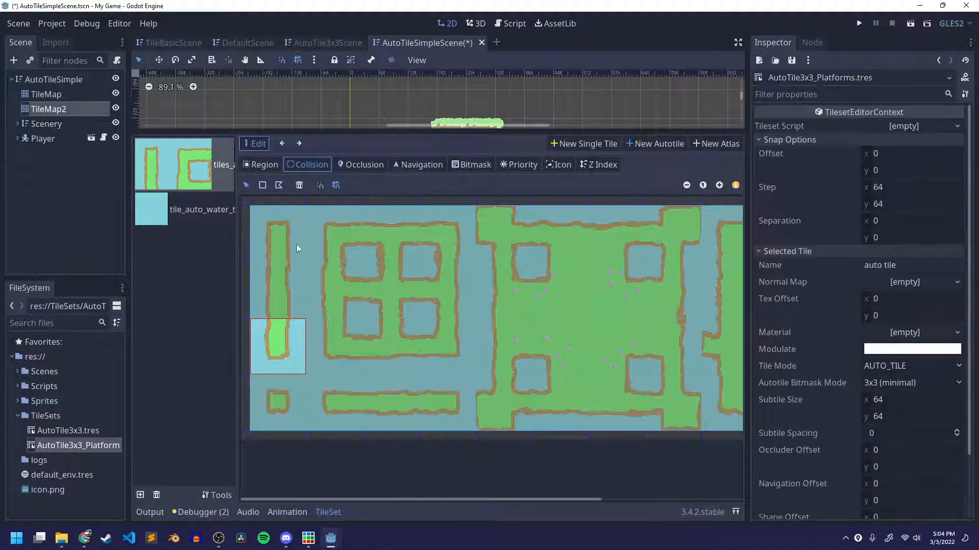
# Add a rectangular collision shape to the subtile with the small isolated grass square.
pyautogui.click(278, 403)
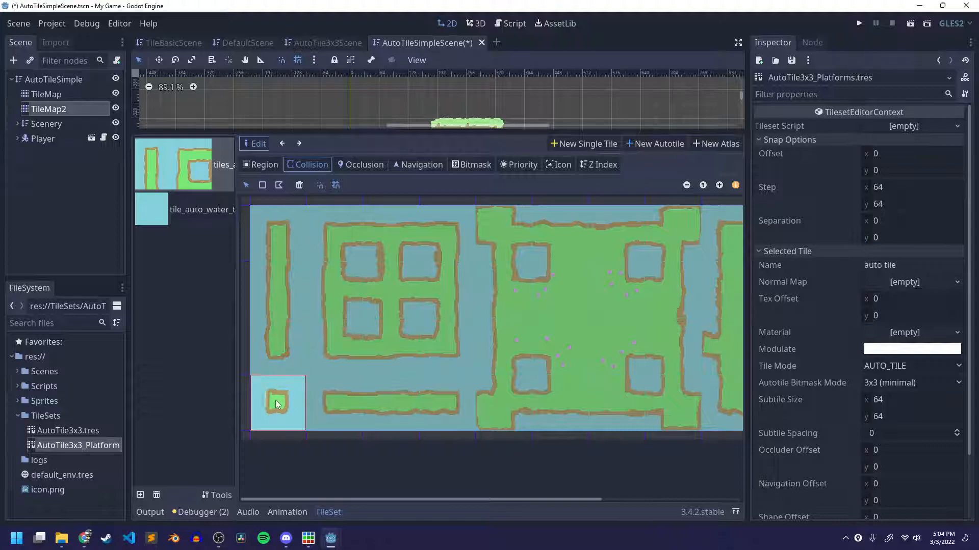
pyautogui.click(262, 185)
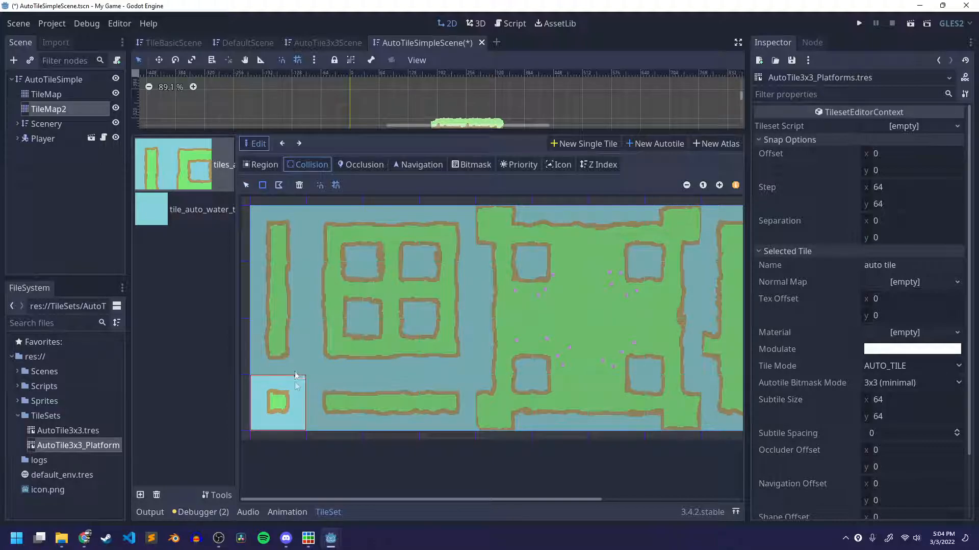
pyautogui.click(282, 410)
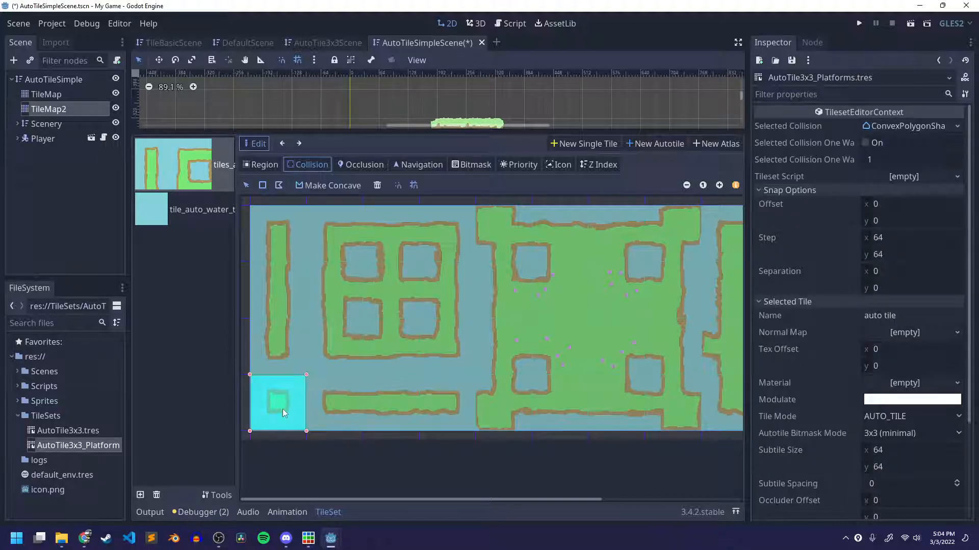
# Set the TileSet's snap step to 16 by 16.
pyautogui.click(905, 238)
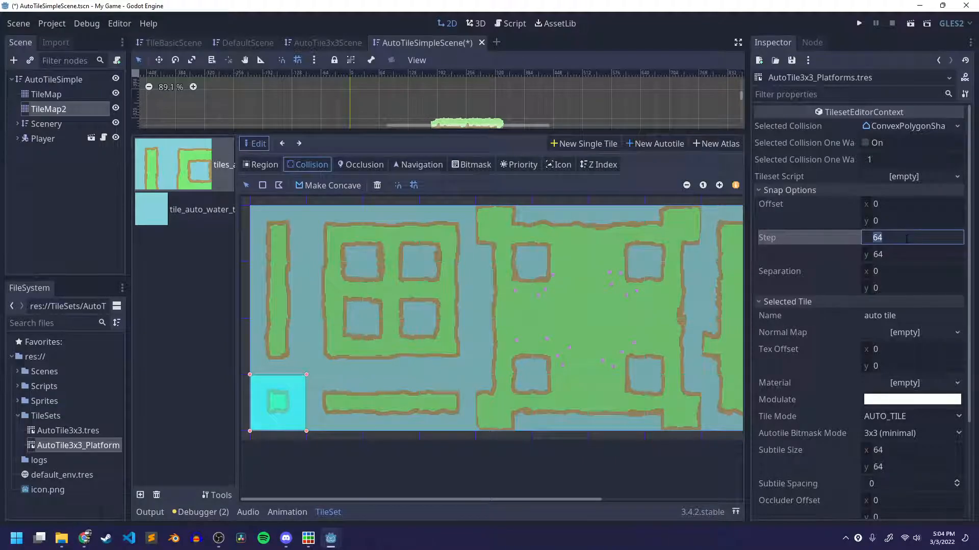
pyautogui.write('16')
pyautogui.press('Tab')
pyautogui.write('16')
pyautogui.press('Return')
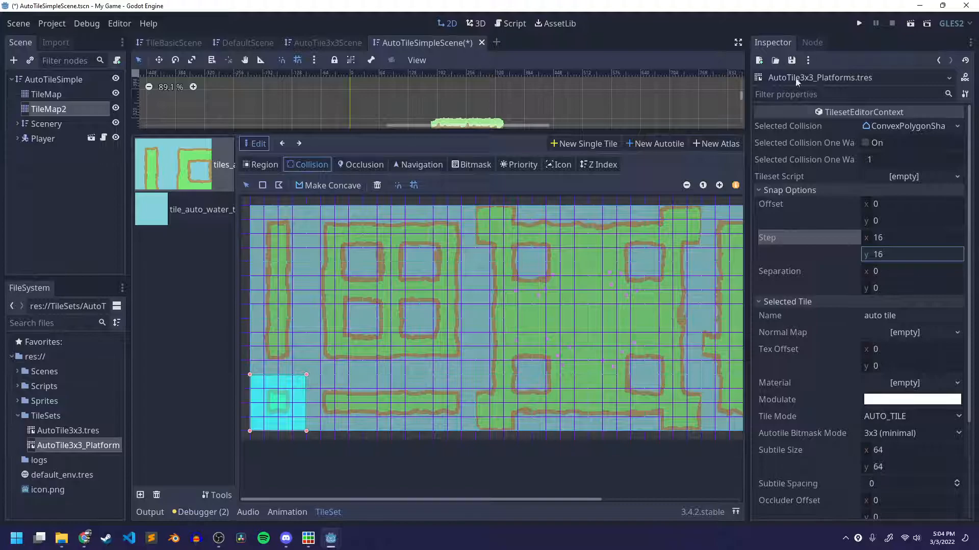
# Shrink the isolated square's collision polygon inward by one 16-pixel grid step on every side and save the scene.
pyautogui.click(719, 185)
pyautogui.scroll(-2, 493, 378)
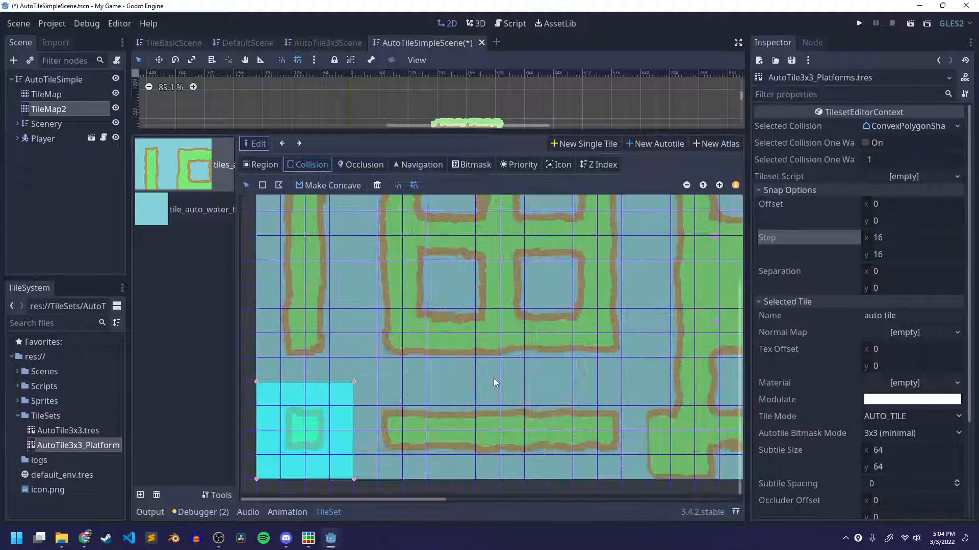
pyautogui.moveTo(353, 382); pyautogui.dragTo(330, 407)
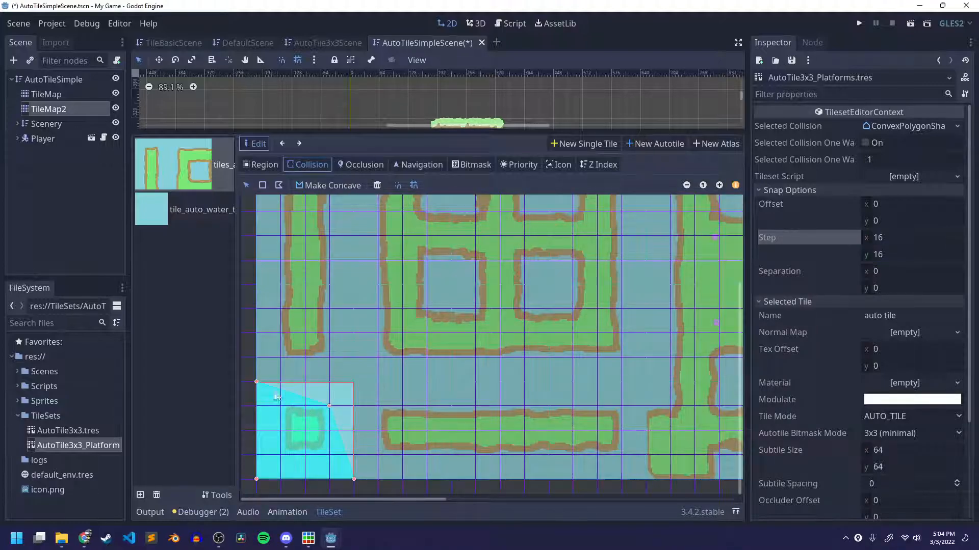
pyautogui.moveTo(257, 382); pyautogui.dragTo(281, 407)
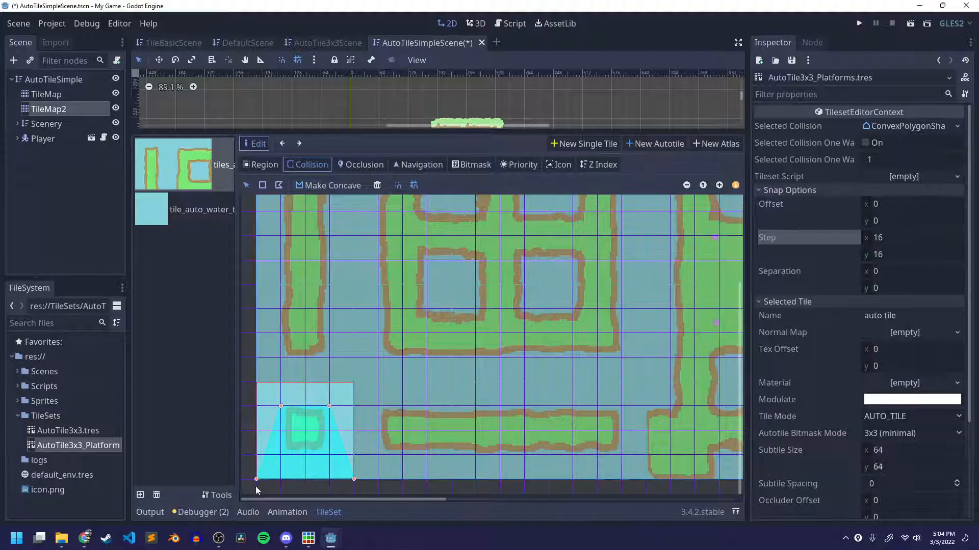
pyautogui.moveTo(257, 479); pyautogui.dragTo(281, 455)
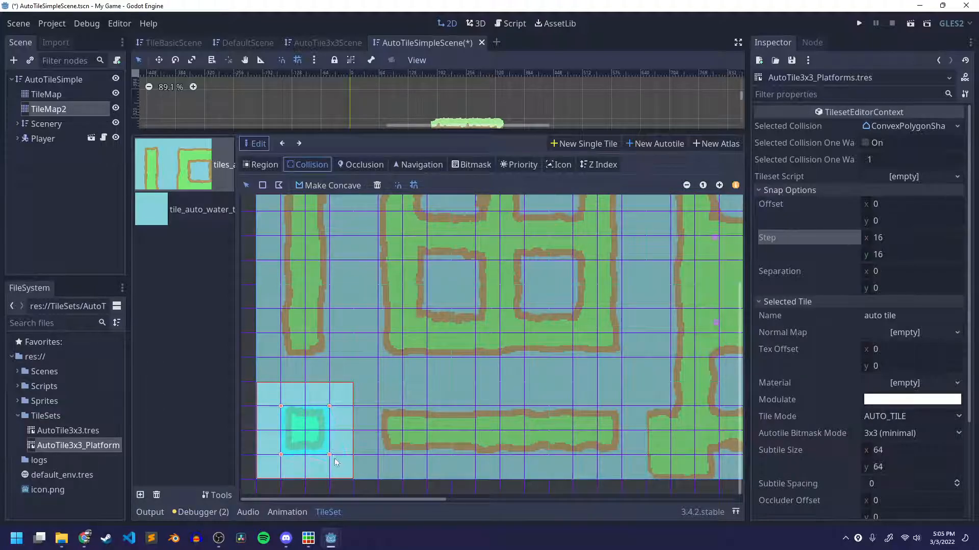
pyautogui.hotkey('ctrl', 's')
# Reshape the collision polygons of the horizontal grass strip's three subtiles into snapped rectangles hugging the grass, and save the scene.
pyautogui.click(414, 440)
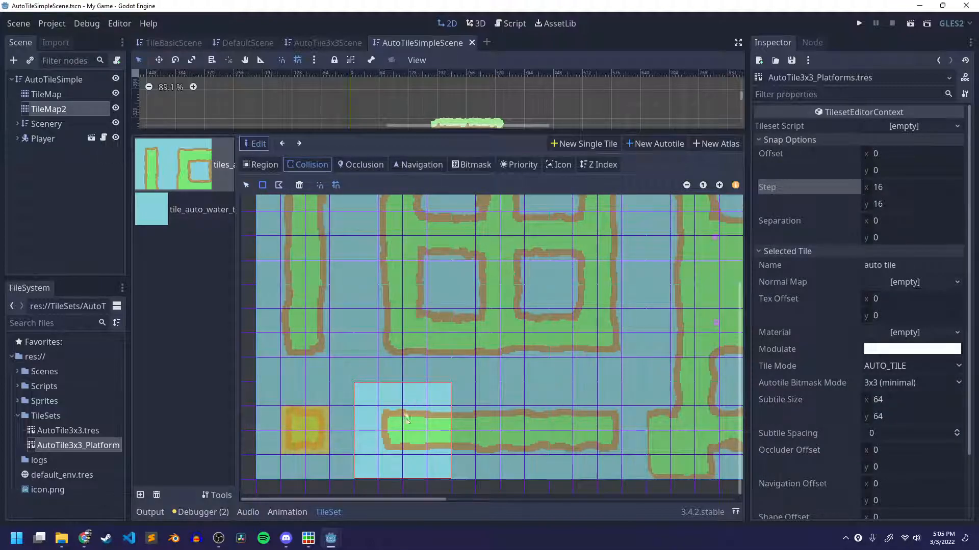
pyautogui.moveTo(378, 407); pyautogui.dragTo(451, 454)
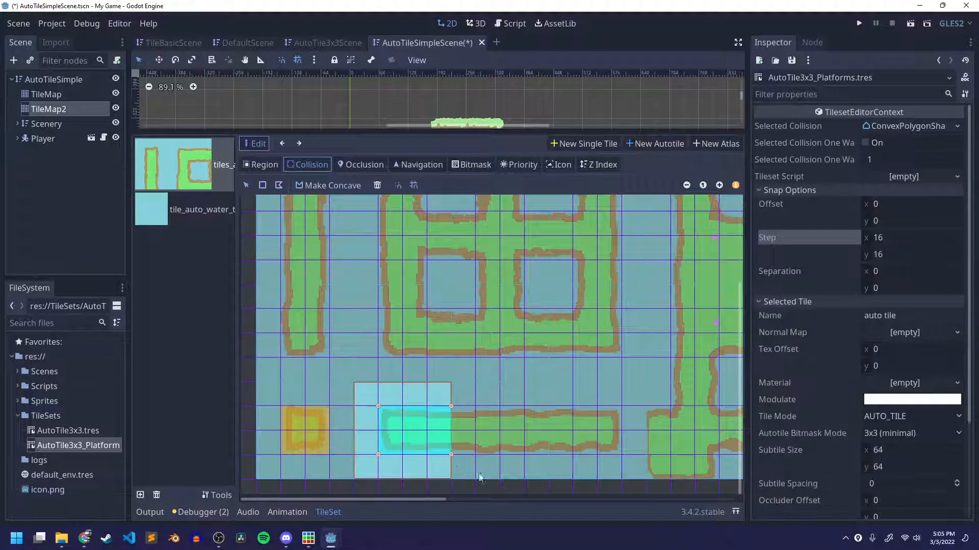
pyautogui.click(489, 439)
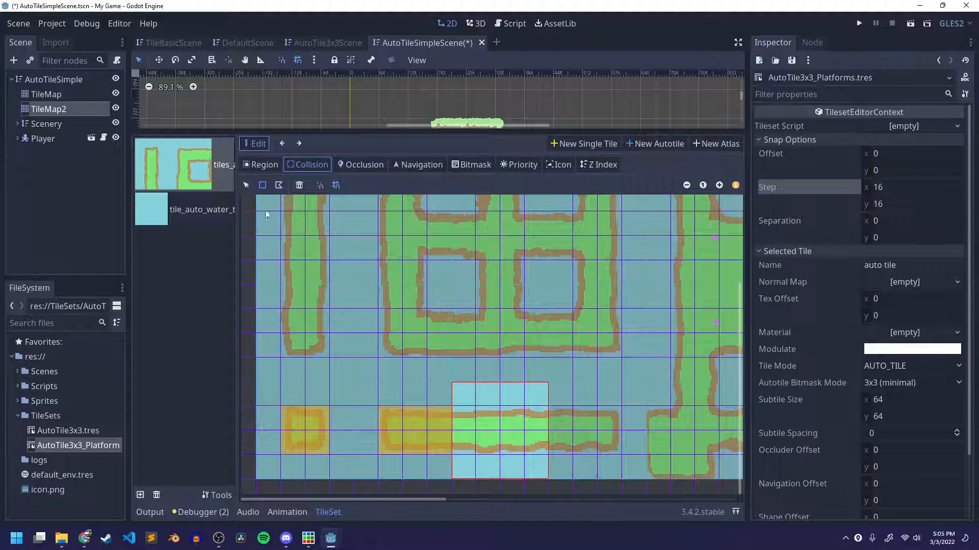
pyautogui.moveTo(458, 428); pyautogui.dragTo(544, 452)
pyautogui.click(596, 440)
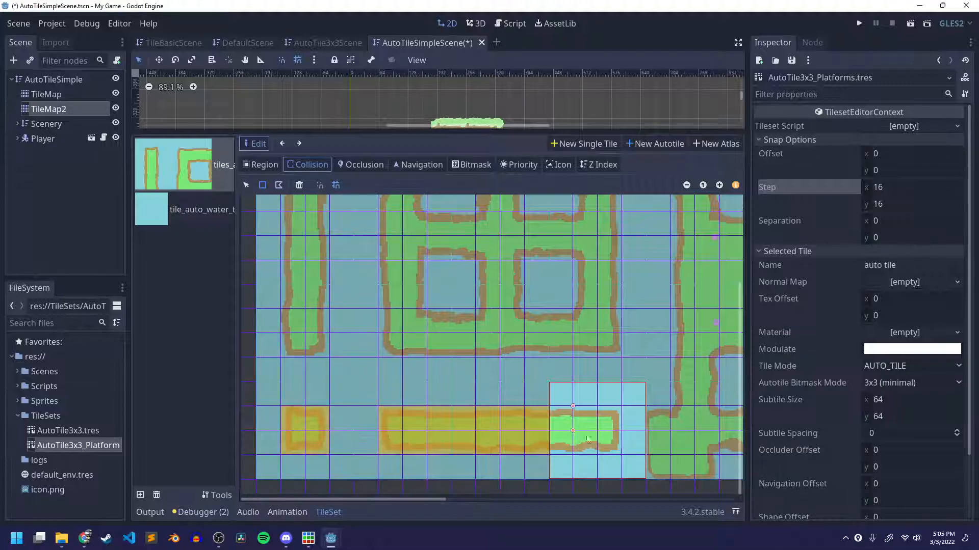
pyautogui.moveTo(614, 453); pyautogui.dragTo(575, 410)
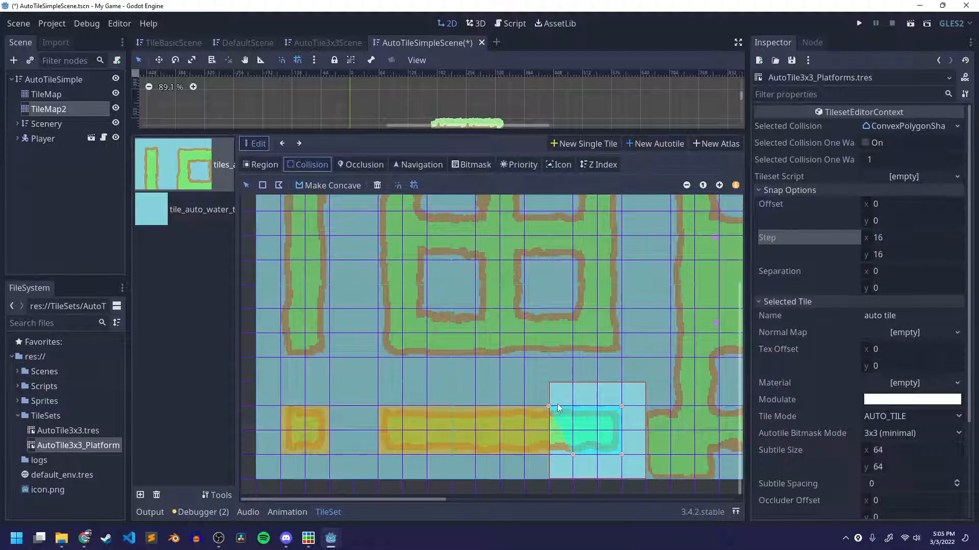
pyautogui.moveTo(573, 457); pyautogui.dragTo(555, 453)
pyautogui.hotkey('ctrl', 's')
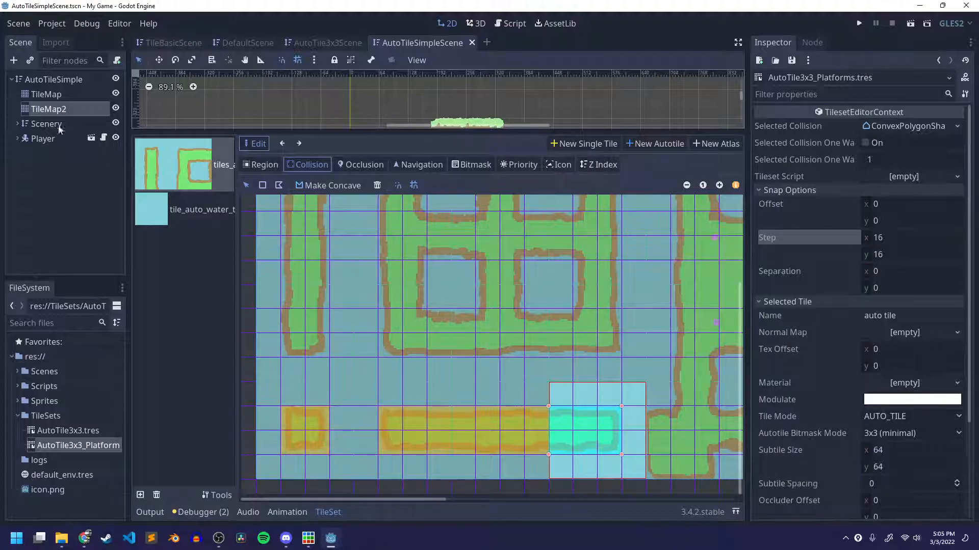
# Paint one isolated auto tile and a four-tile horizontal platform on TileMap2, below and left of the starting platform, and save the scene.
pyautogui.click(47, 110)
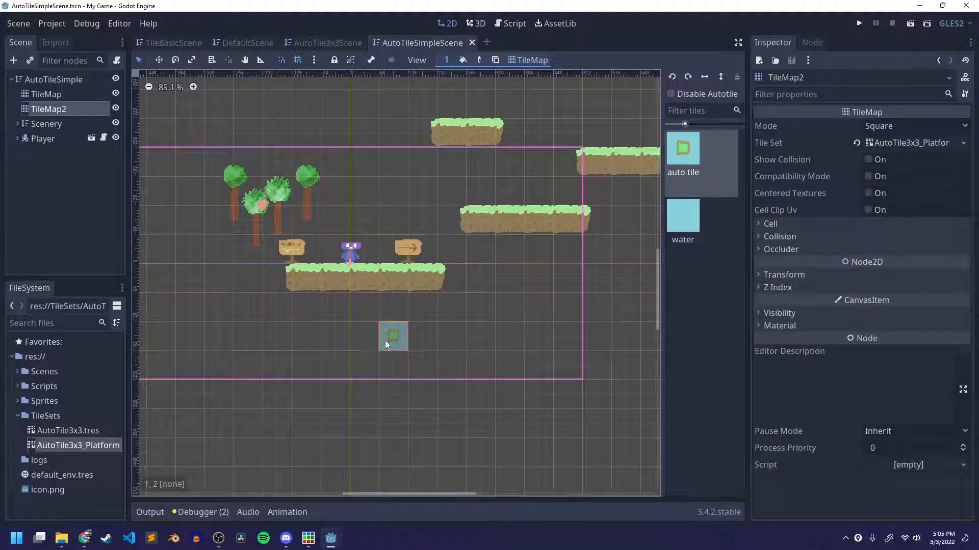
pyautogui.scroll(1, 384, 341)
pyautogui.moveTo(384, 341); pyautogui.dragTo(476, 351, button='middle')
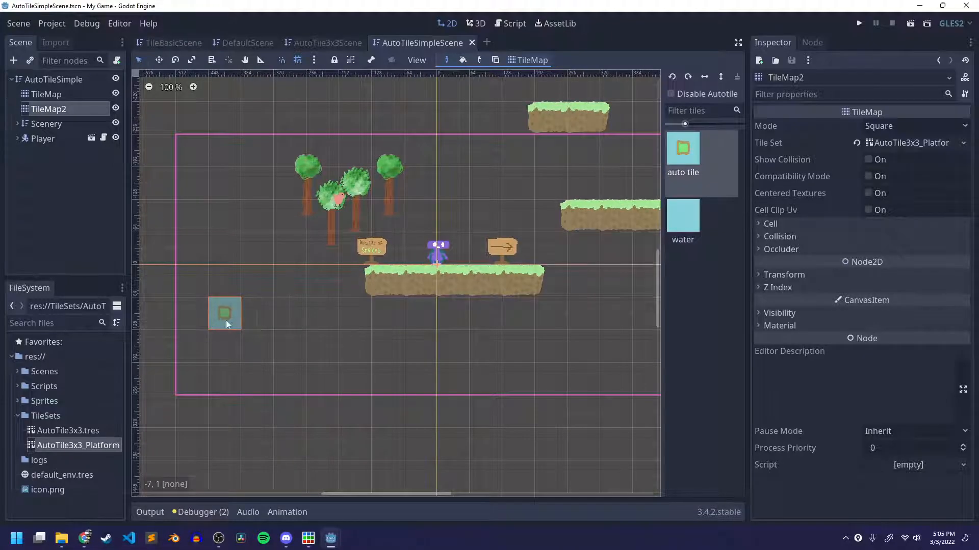
pyautogui.click(310, 319)
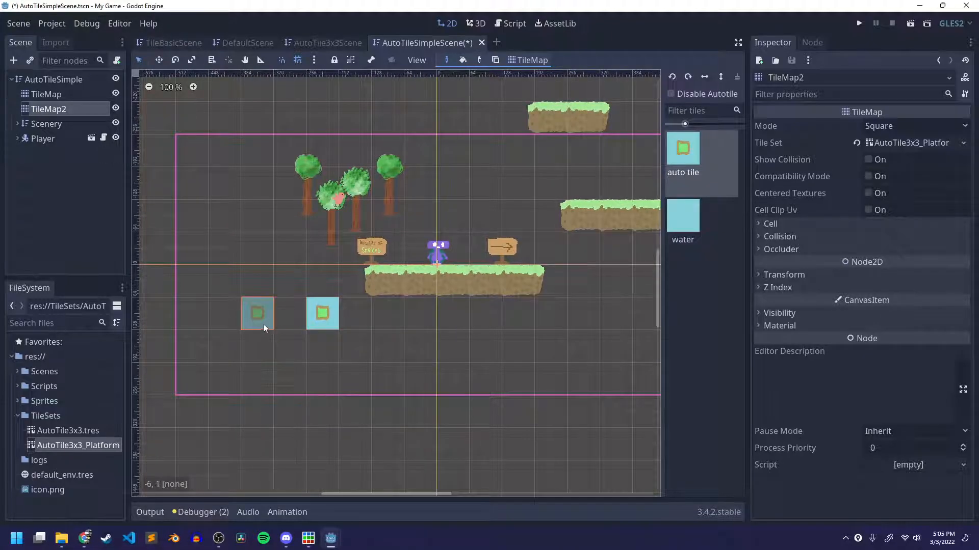
pyautogui.moveTo(258, 324); pyautogui.dragTo(158, 321)
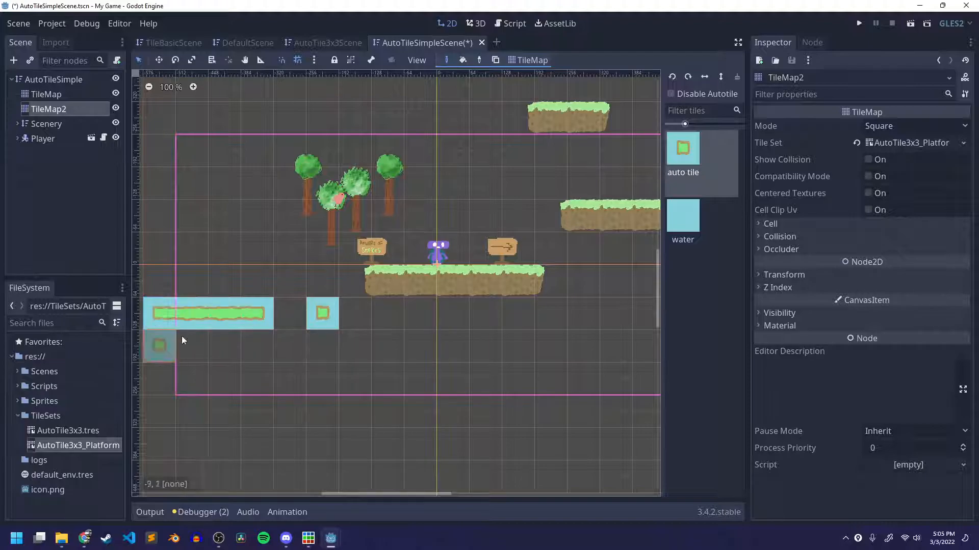
pyautogui.moveTo(243, 373); pyautogui.dragTo(289, 389, button='middle')
pyautogui.hotkey('ctrl', 's')
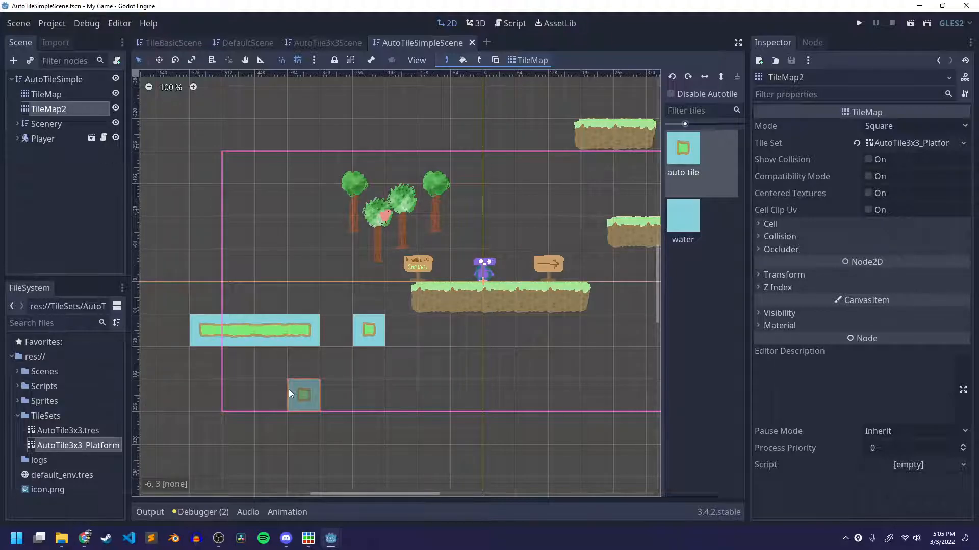
# Annotate the scene with a circle and downward arrow above a hatched platform, plus a second hatched platform over the trees.
pyautogui.hotkey('ctrl', 'shift', '5')
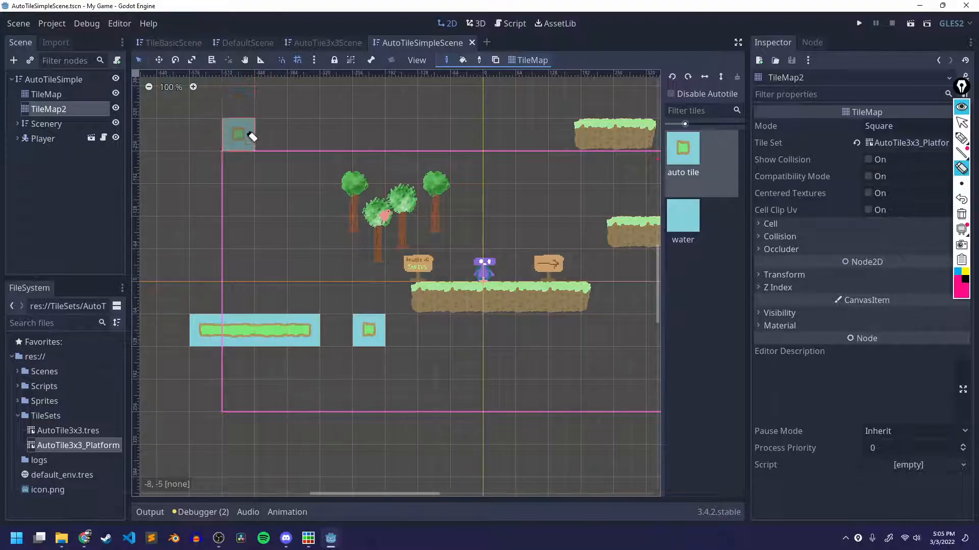
pyautogui.click(962, 138)
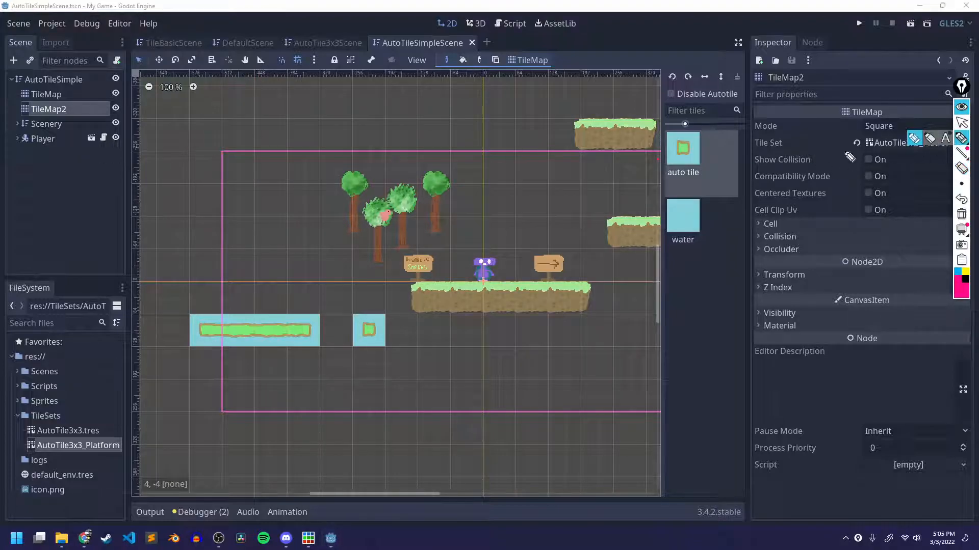
pyautogui.moveTo(225, 152); pyautogui.dragTo(207, 225)
pyautogui.moveTo(219, 205); pyautogui.dragTo(186, 206)
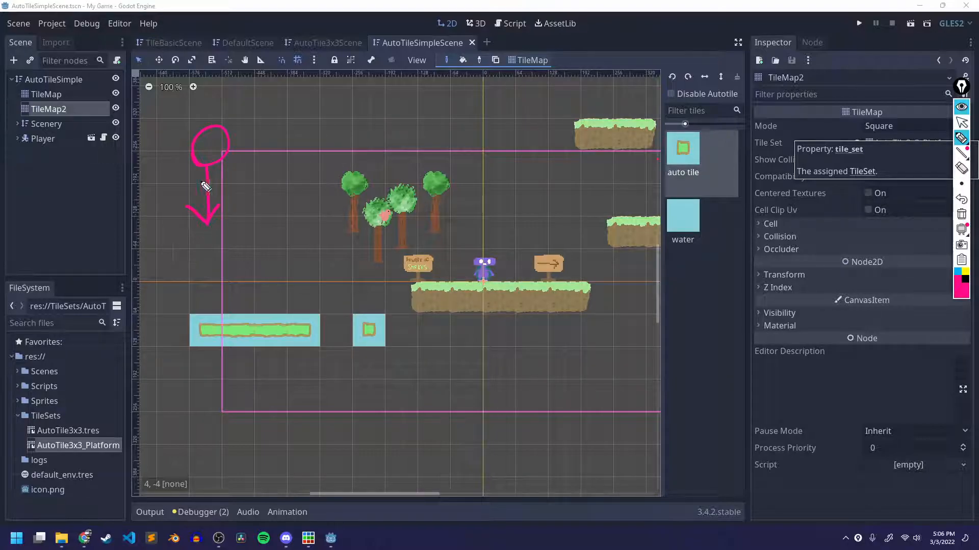
pyautogui.moveTo(151, 189)
pyautogui.mouseDown()
pyautogui.moveTo(282, 182)
pyautogui.moveTo(265, 215)
pyautogui.moveTo(160, 218)
pyautogui.moveTo(200, 197)
pyautogui.moveTo(177, 199)
pyautogui.moveTo(192, 218)
pyautogui.moveTo(293, 212)
pyautogui.mouseUp()
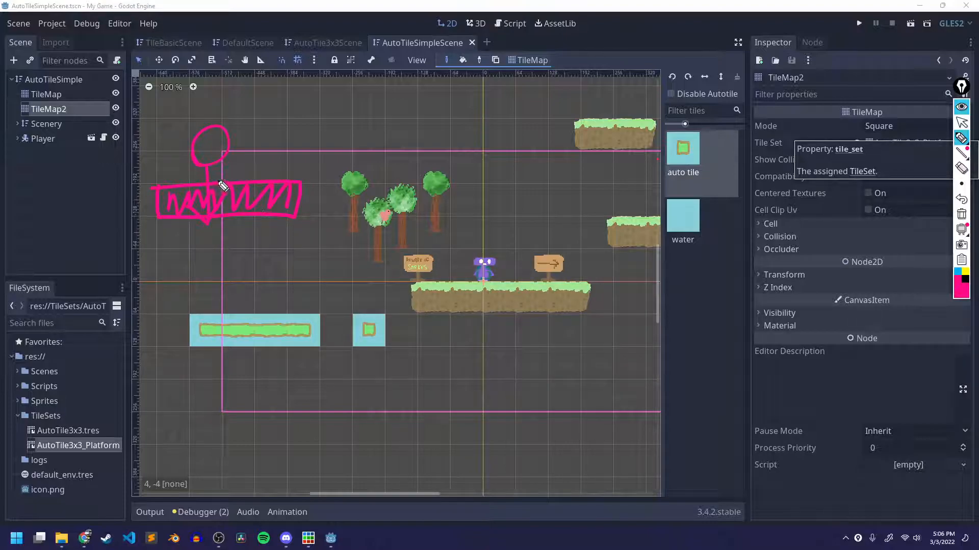
pyautogui.moveTo(366, 179)
pyautogui.mouseDown()
pyautogui.moveTo(364, 142)
pyautogui.moveTo(500, 183)
pyautogui.moveTo(375, 159)
pyautogui.moveTo(443, 147)
pyautogui.moveTo(491, 153)
pyautogui.moveTo(451, 168)
pyautogui.mouseUp()
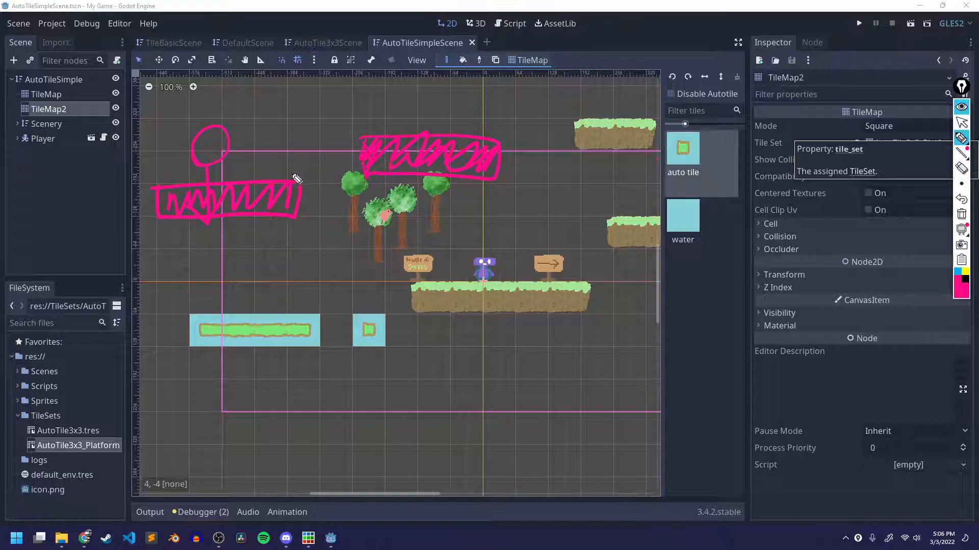
# Draw a jump arrow between the sketched platforms and a fall arrow through the gap, and erase all annotations.
pyautogui.moveTo(266, 159)
pyautogui.mouseDown()
pyautogui.moveTo(328, 120)
pyautogui.moveTo(378, 115)
pyautogui.mouseUp()
pyautogui.moveTo(377, 100)
pyautogui.mouseDown()
pyautogui.moveTo(352, 121)
pyautogui.moveTo(326, 295)
pyautogui.mouseUp()
pyautogui.moveTo(348, 259)
pyautogui.mouseDown()
pyautogui.moveTo(306, 281)
pyautogui.moveTo(289, 264)
pyautogui.mouseUp()
pyautogui.moveTo(369, 163)
pyautogui.mouseDown()
pyautogui.moveTo(399, 173)
pyautogui.moveTo(487, 148)
pyautogui.mouseUp()
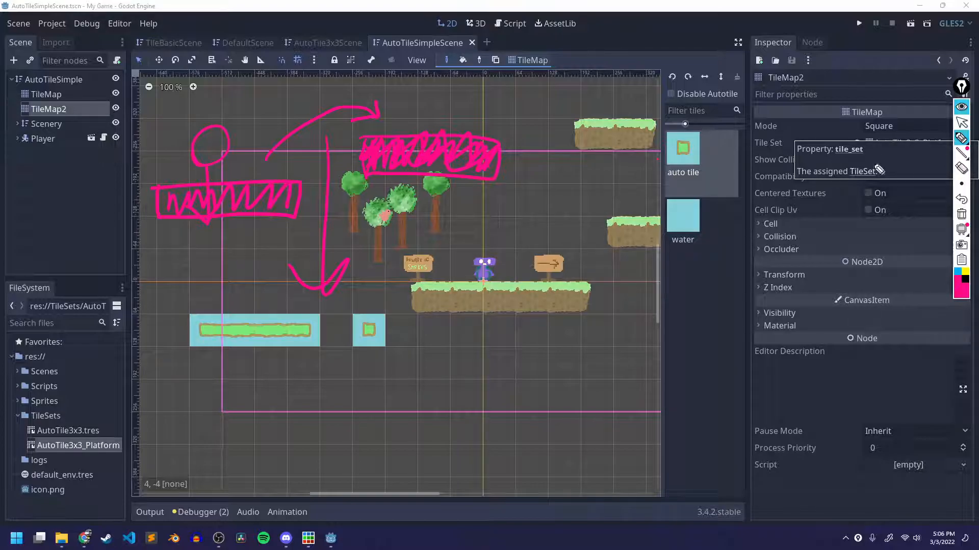
pyautogui.click(961, 168)
pyautogui.moveTo(490, 168)
pyautogui.mouseDown()
pyautogui.moveTo(307, 205)
pyautogui.moveTo(283, 135)
pyautogui.mouseUp()
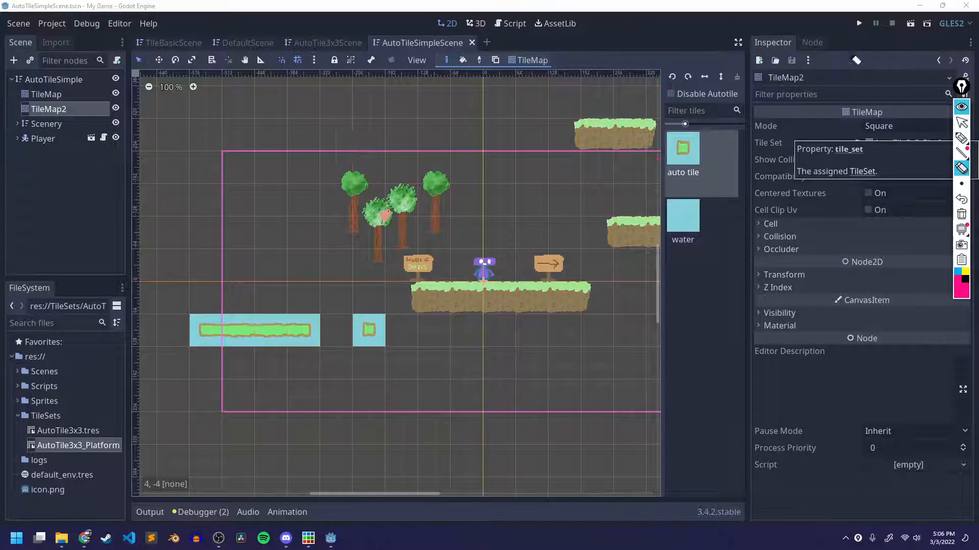
pyautogui.click(962, 137)
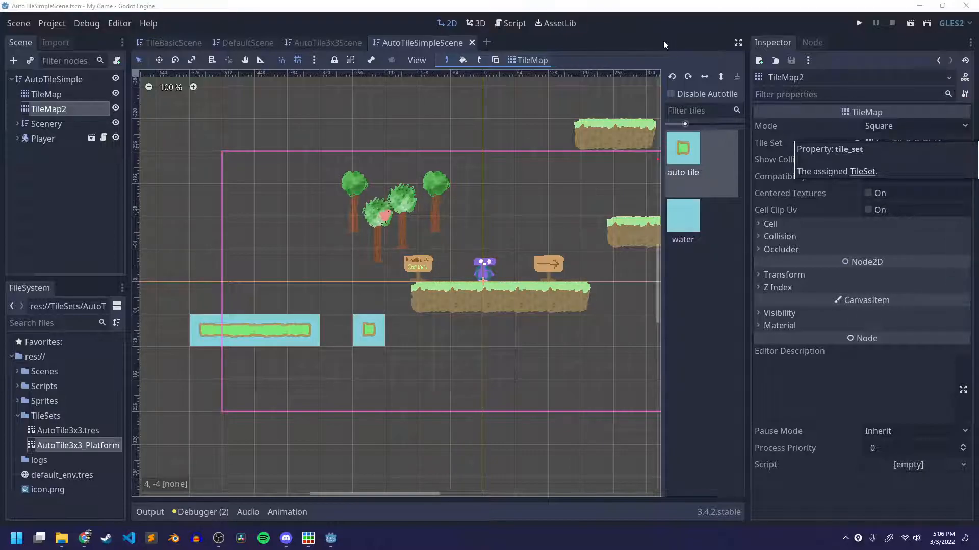
# In AutoTile3x3Scene, circle a tile inside the large grass island and annotate it with arrows for movement in several directions.
pyautogui.click(342, 41)
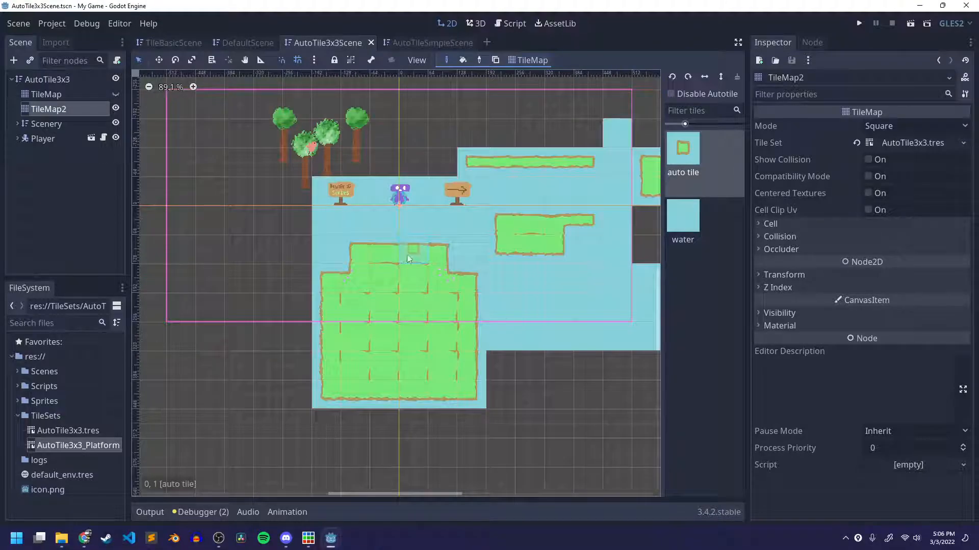
pyautogui.scroll(2, 408, 254)
pyautogui.moveTo(411, 283); pyautogui.dragTo(373, 226, button='middle')
pyautogui.scroll(1, 460, 234)
pyautogui.scroll(4, 459, 234)
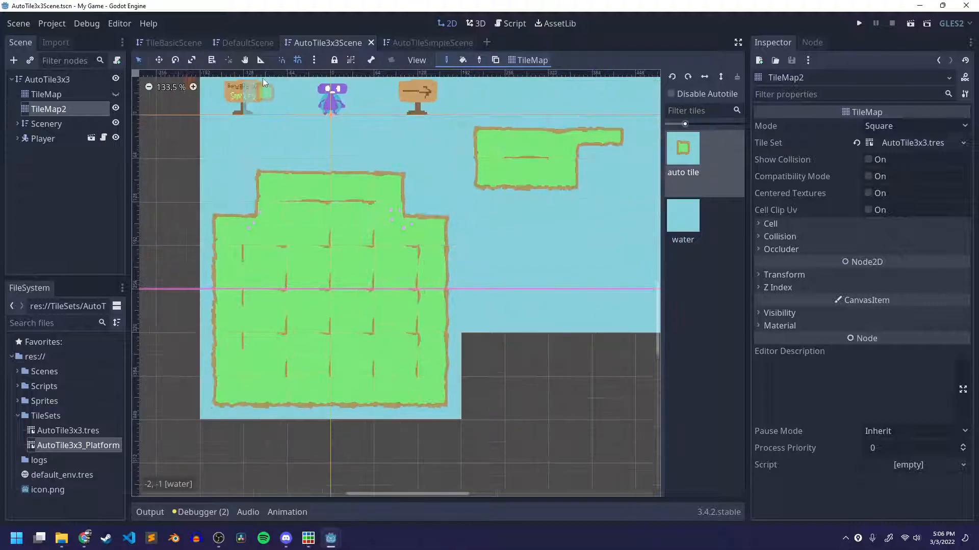
pyautogui.scroll(2, 466, 246)
pyautogui.moveTo(467, 247); pyautogui.dragTo(457, 282, button='middle')
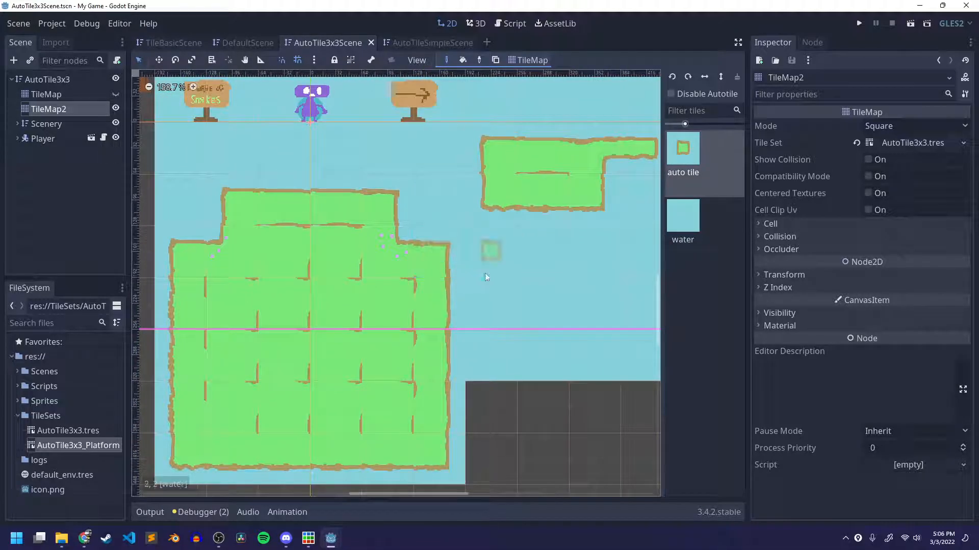
pyautogui.hotkey('ctrl', 'shift', '3')
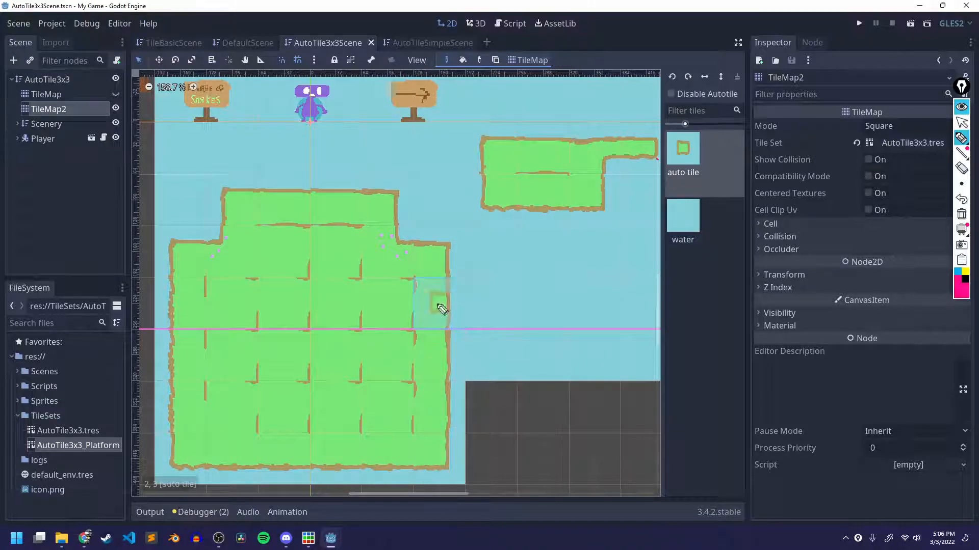
pyautogui.moveTo(286, 308); pyautogui.dragTo(352, 293)
pyautogui.moveTo(338, 280)
pyautogui.mouseDown()
pyautogui.moveTo(353, 293)
pyautogui.moveTo(341, 309)
pyautogui.mouseUp()
pyautogui.moveTo(271, 304)
pyautogui.mouseDown()
pyautogui.moveTo(224, 309)
pyautogui.moveTo(235, 328)
pyautogui.mouseUp()
pyautogui.moveTo(300, 272)
pyautogui.mouseDown()
pyautogui.moveTo(306, 249)
pyautogui.moveTo(287, 256)
pyautogui.mouseUp()
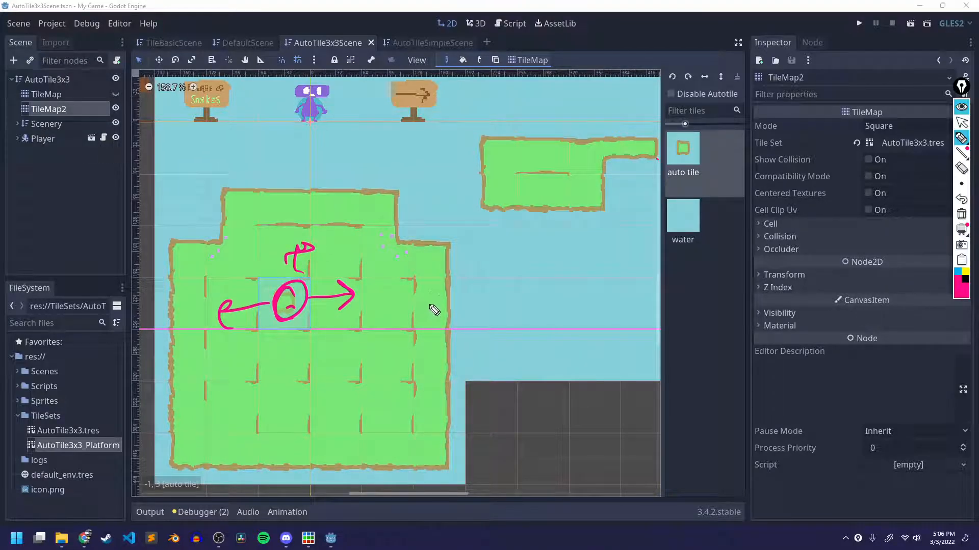
# Mark the water cells along the large island's upper and right edges with hatching, and clear the annotations.
pyautogui.moveTo(449, 250); pyautogui.dragTo(449, 360)
pyautogui.moveTo(453, 326)
pyautogui.mouseDown()
pyautogui.moveTo(507, 239)
pyautogui.moveTo(454, 366)
pyautogui.moveTo(487, 242)
pyautogui.mouseUp()
pyautogui.moveTo(427, 245)
pyautogui.mouseDown()
pyautogui.moveTo(459, 190)
pyautogui.moveTo(437, 219)
pyautogui.moveTo(414, 209)
pyautogui.mouseUp()
pyautogui.moveTo(231, 188)
pyautogui.mouseDown()
pyautogui.moveTo(400, 189)
pyautogui.moveTo(306, 164)
pyautogui.moveTo(235, 181)
pyautogui.moveTo(244, 170)
pyautogui.mouseUp()
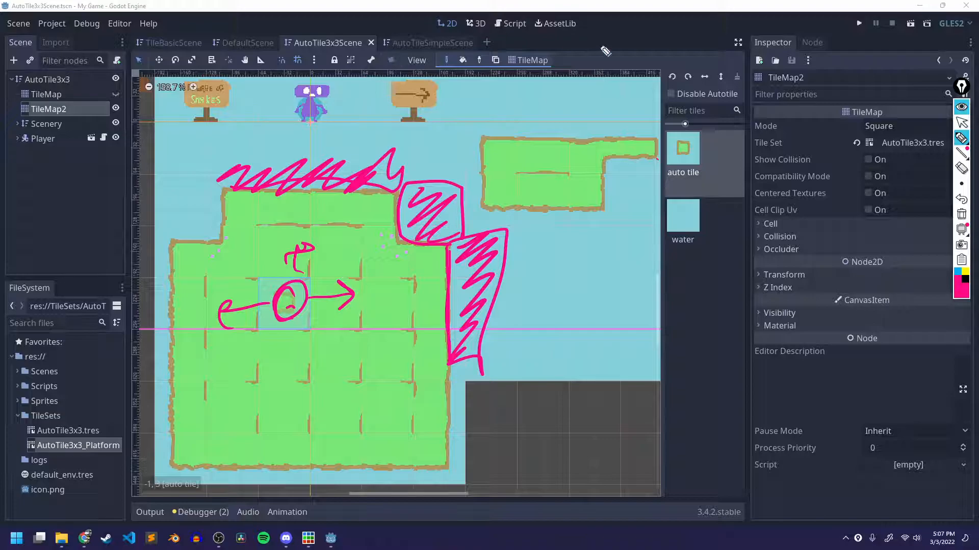
pyautogui.hotkey('ctrl', 'shift', '1')
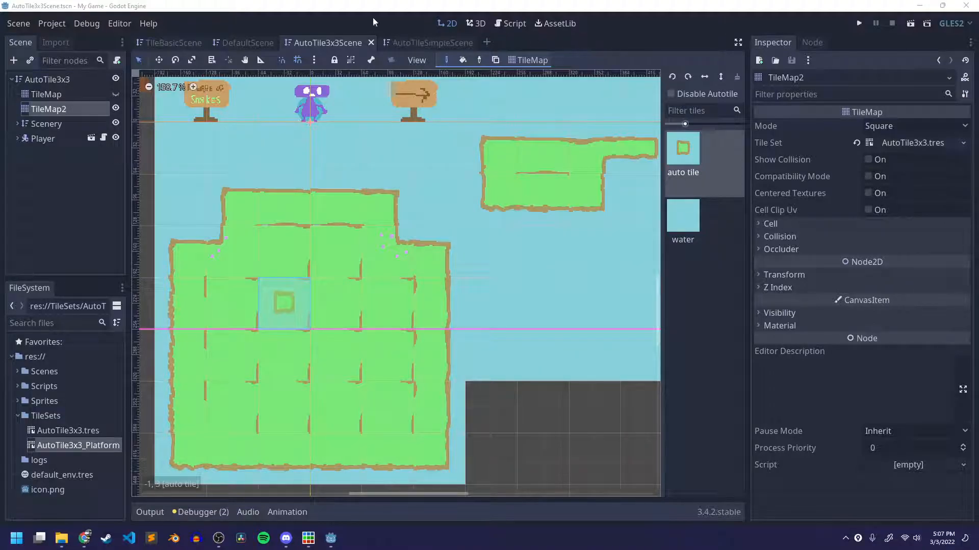
# Run AutoTileSimpleScene, try jumping the player left toward the newly painted platforms, and close the game.
pyautogui.click(406, 44)
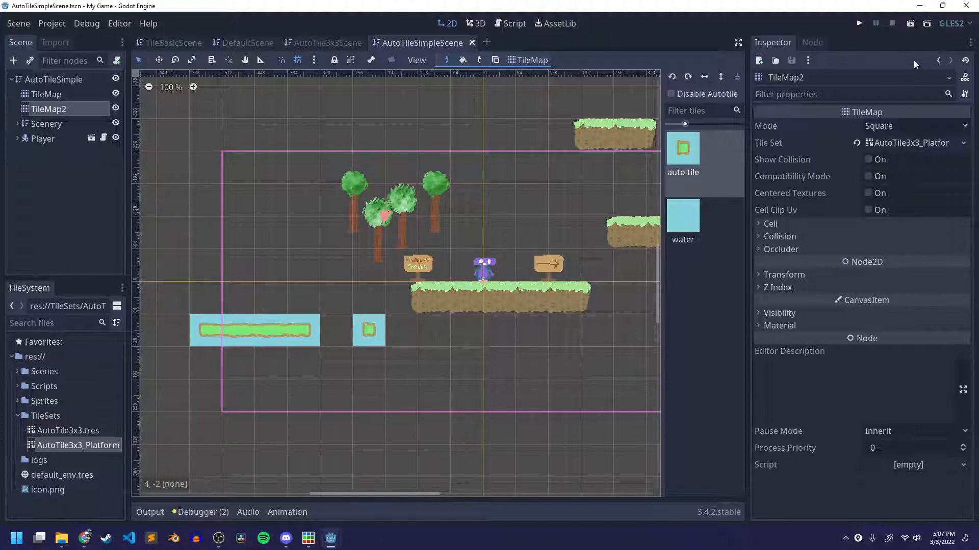
pyautogui.click(910, 28)
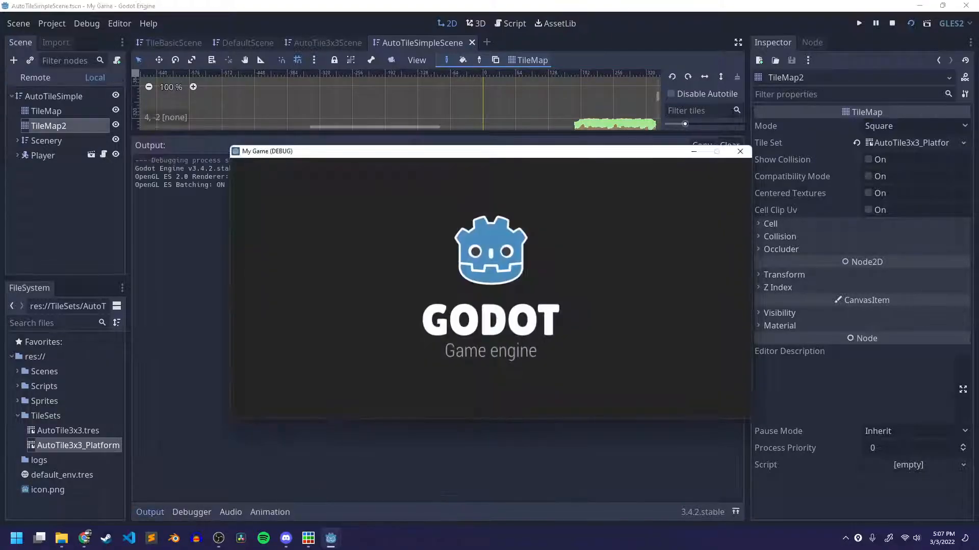
pyautogui.press('space')
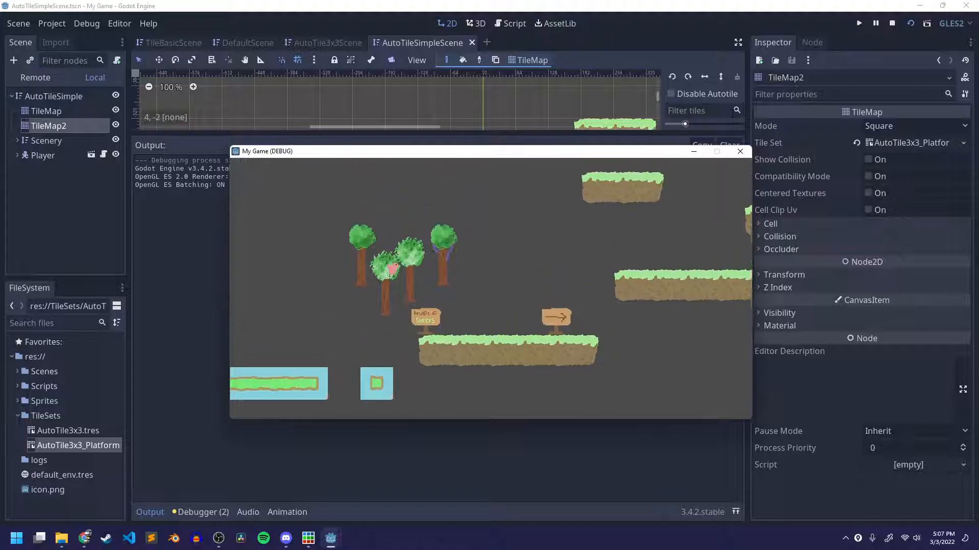
pyautogui.press('Left')
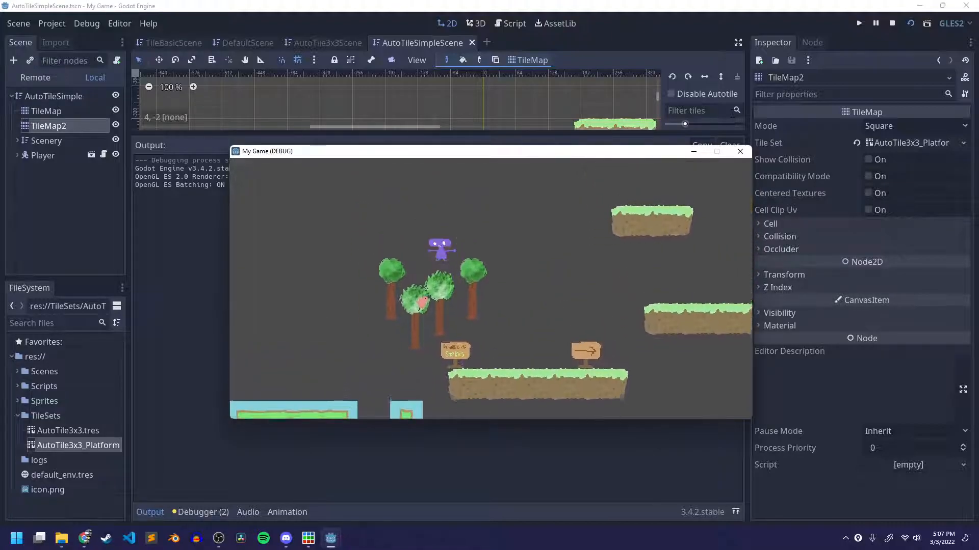
pyautogui.press('Left')
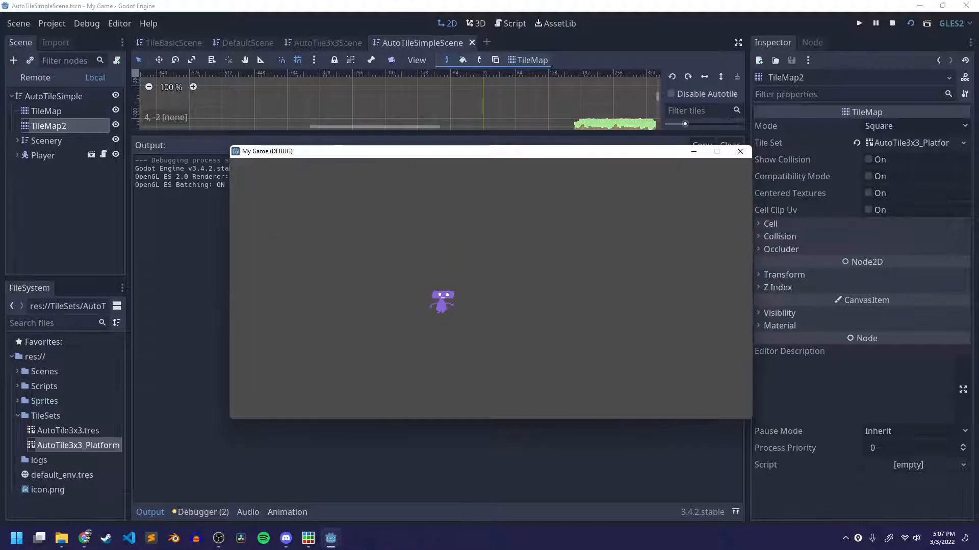
pyautogui.click(740, 152)
# Run the scene again and jump the player left onto the four-tile platform, walking along it to test its collision.
pyautogui.click(909, 24)
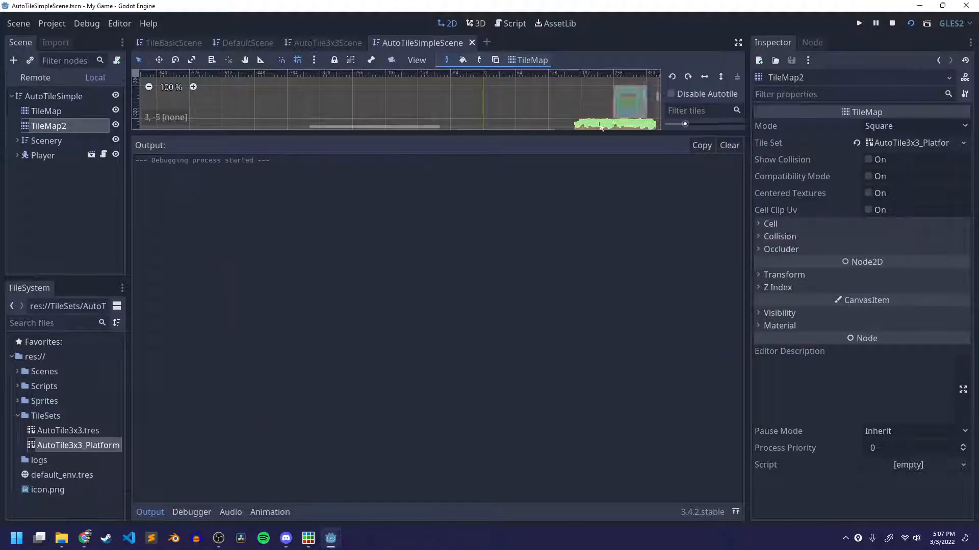
pyautogui.press('Left')
pyautogui.press('space')
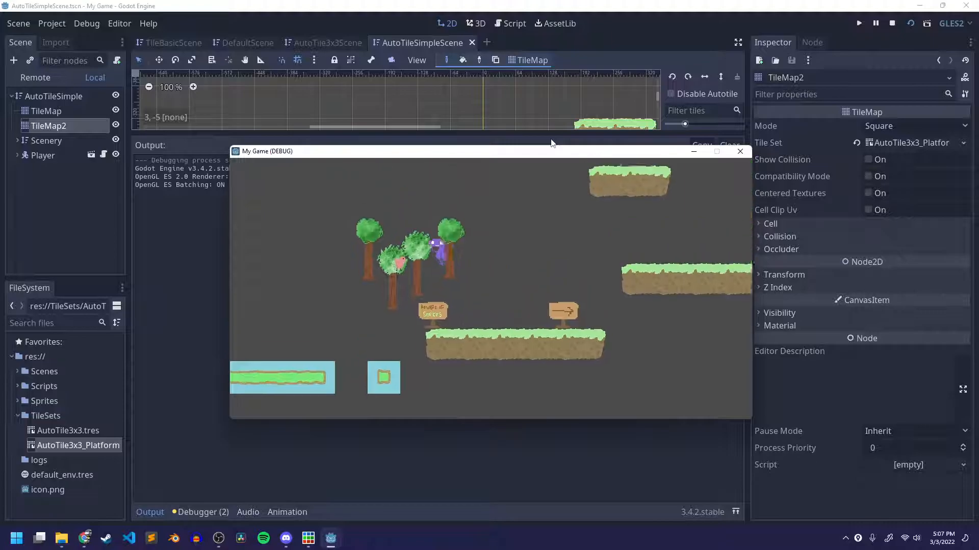
pyautogui.press('space')
pyautogui.press('Left')
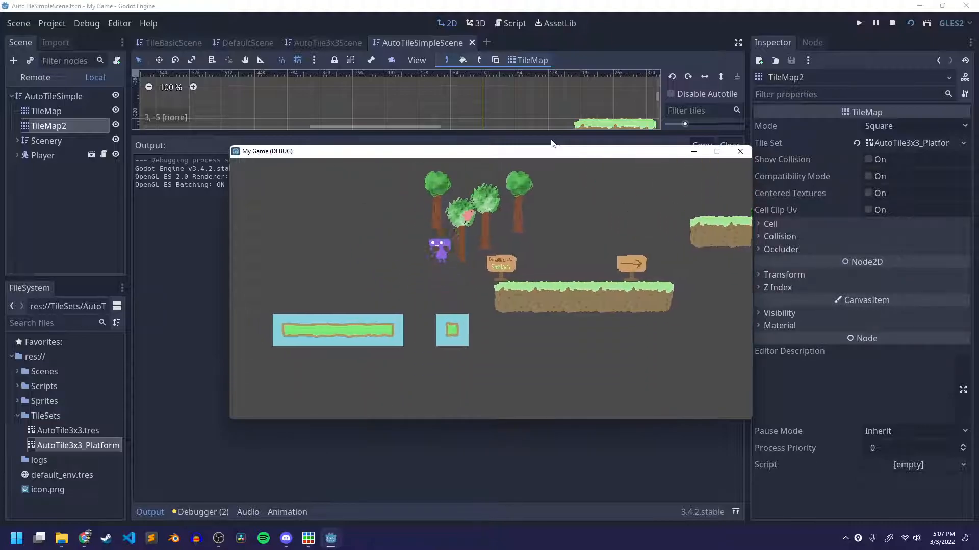
pyautogui.press('Left')
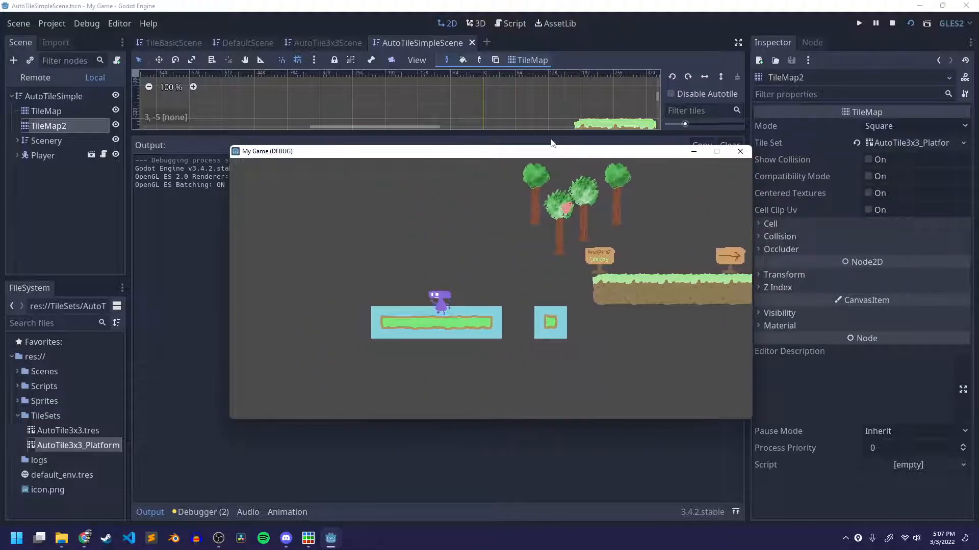
pyautogui.press('Left')
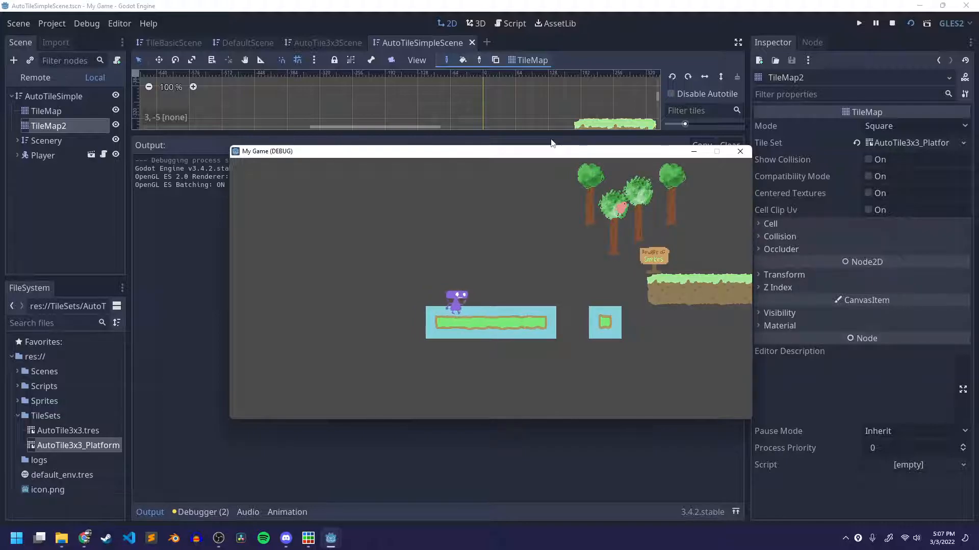
pyautogui.press('Right')
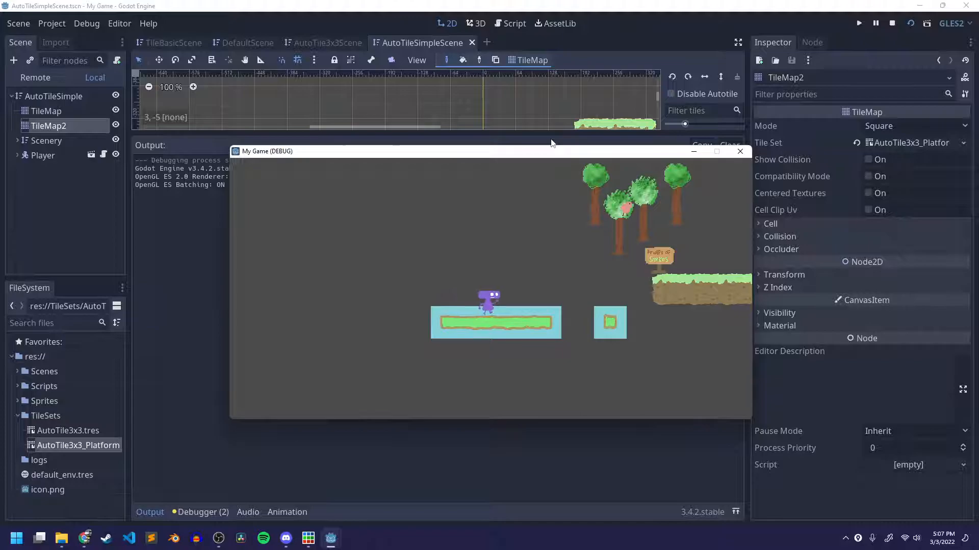
# Jump the player right from the four-tile platform back to the starting platform and toward the next higher one.
pyautogui.press('space')
pyautogui.press('Right')
pyautogui.press('Right')
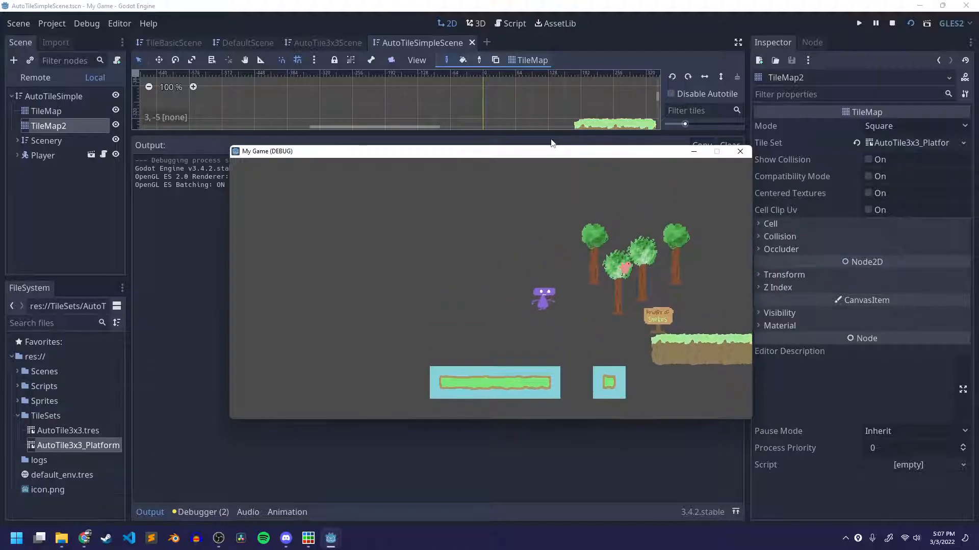
pyautogui.press('space')
pyautogui.press('Right')
pyautogui.press('space')
pyautogui.press('Right')
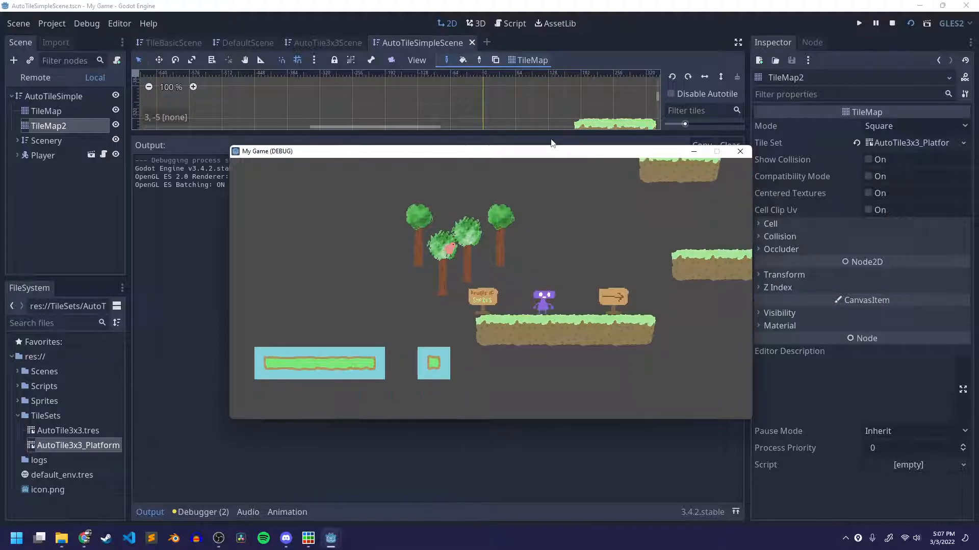
pyautogui.press('Right')
pyautogui.press('space')
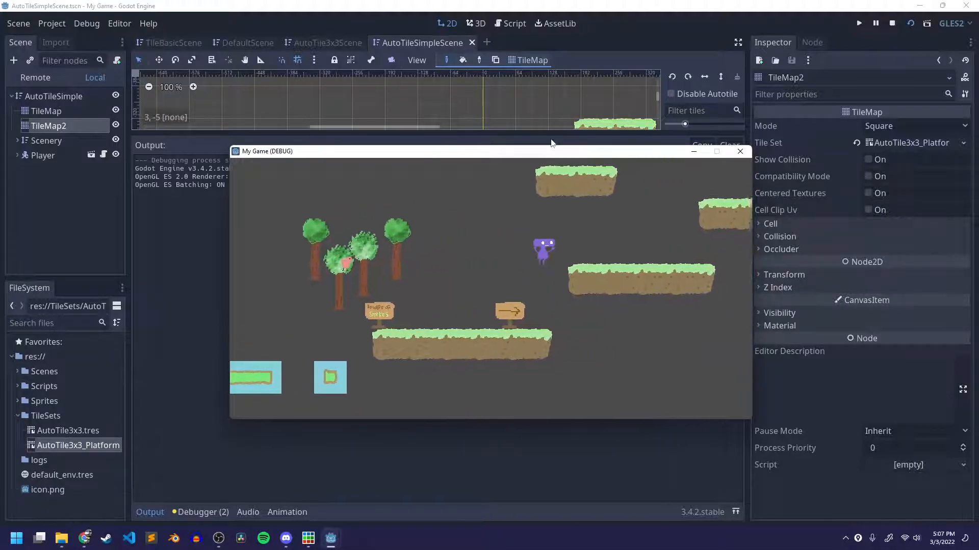
# Move the player left again from the starting platform onto the four-tile platform, close the game and hide the output log.
pyautogui.press('Left')
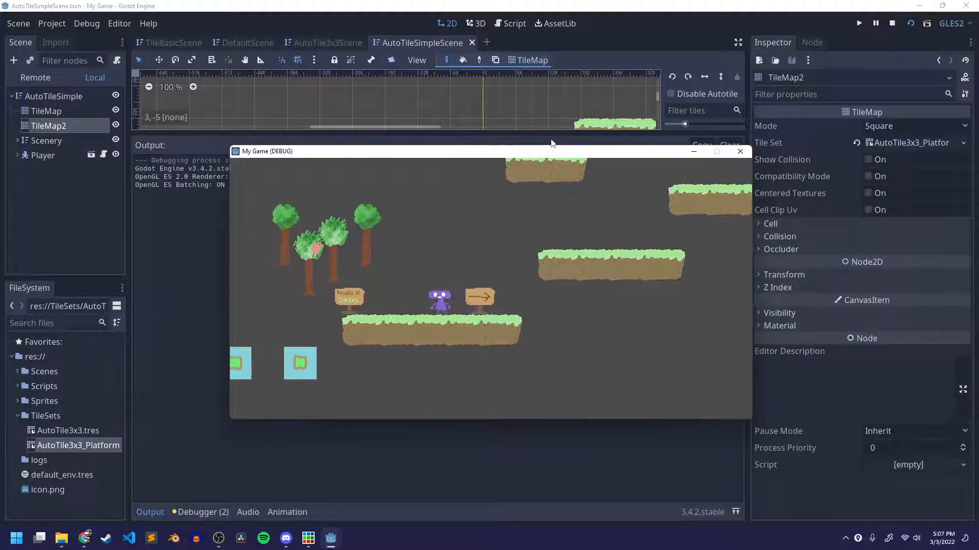
pyautogui.press('Left')
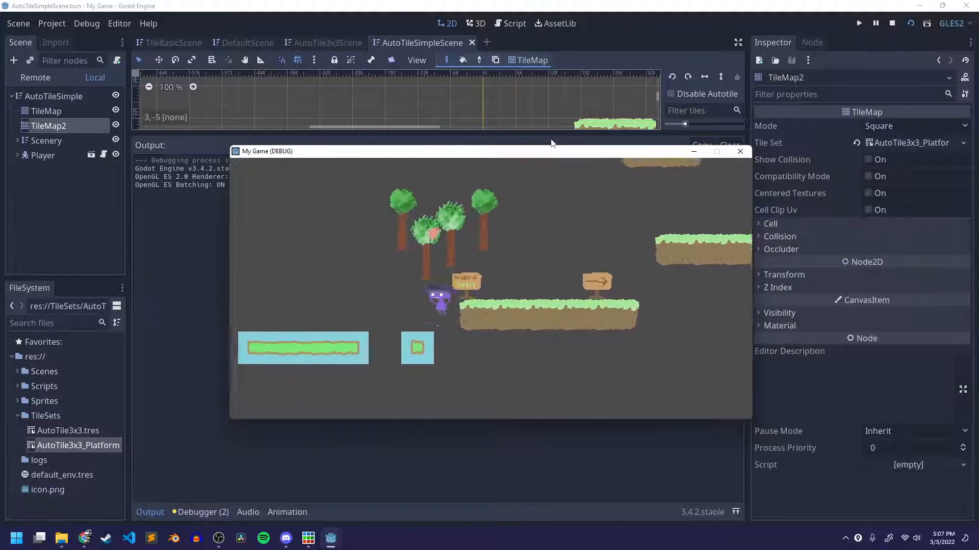
pyautogui.press('space')
pyautogui.press('Left')
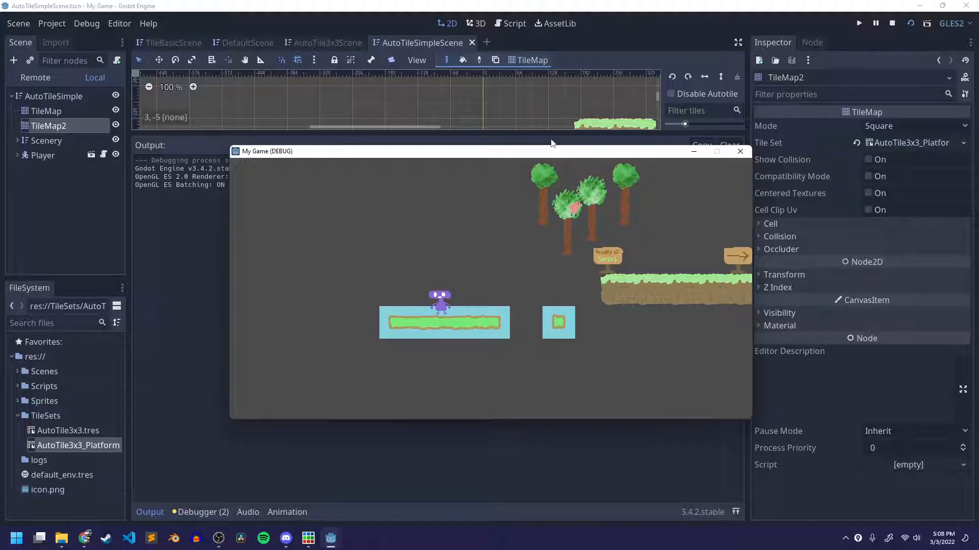
pyautogui.click(740, 151)
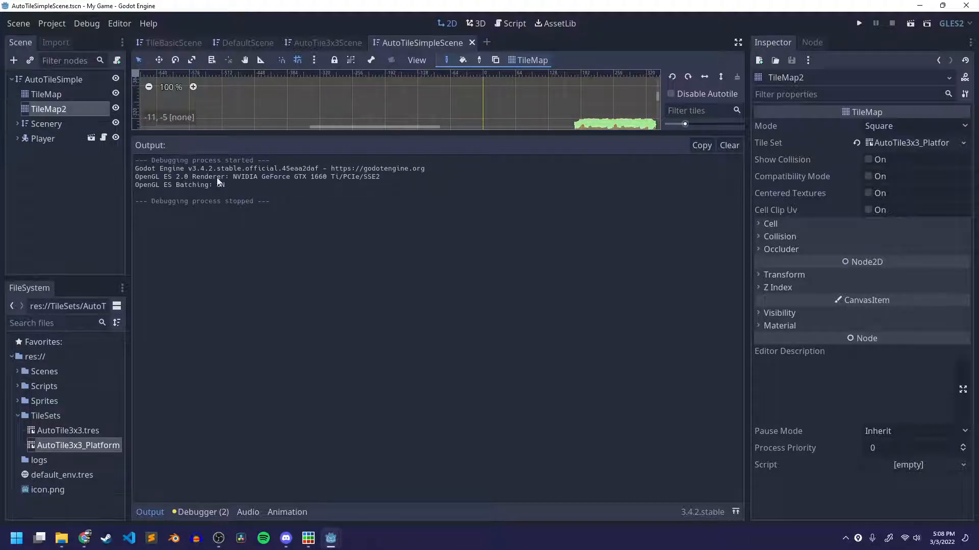
pyautogui.click(148, 511)
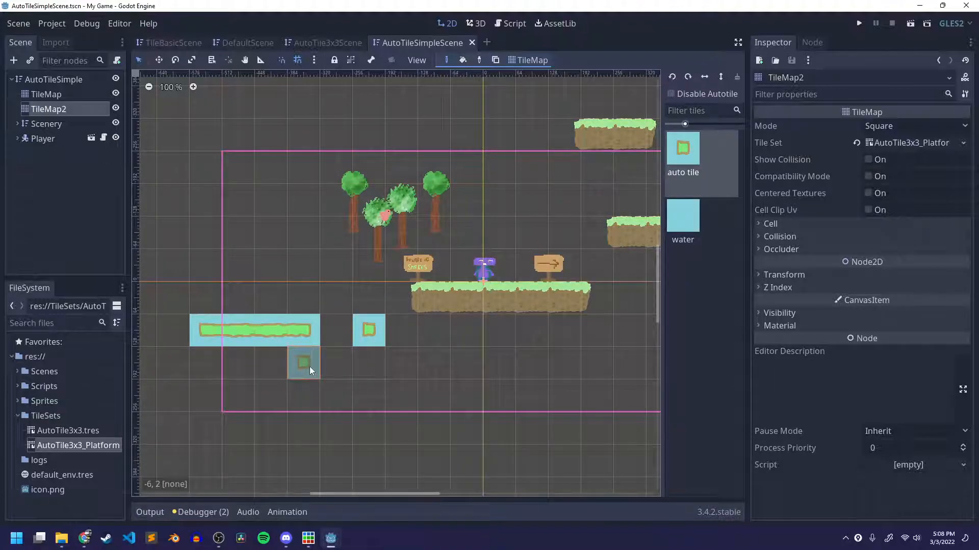
# Switch to Discord, check the participants in the class voice channel, and return to Godot.
pyautogui.click(286, 538)
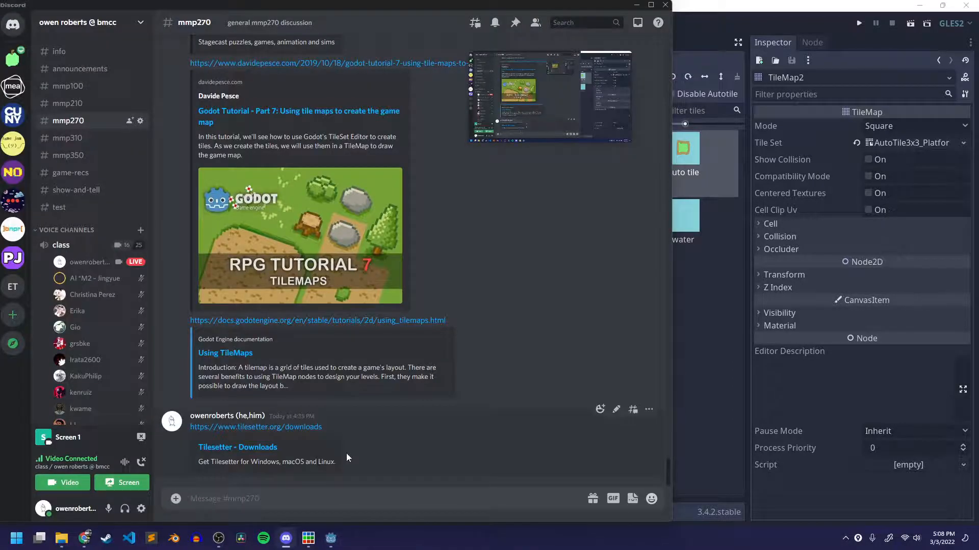
pyautogui.click(81, 245)
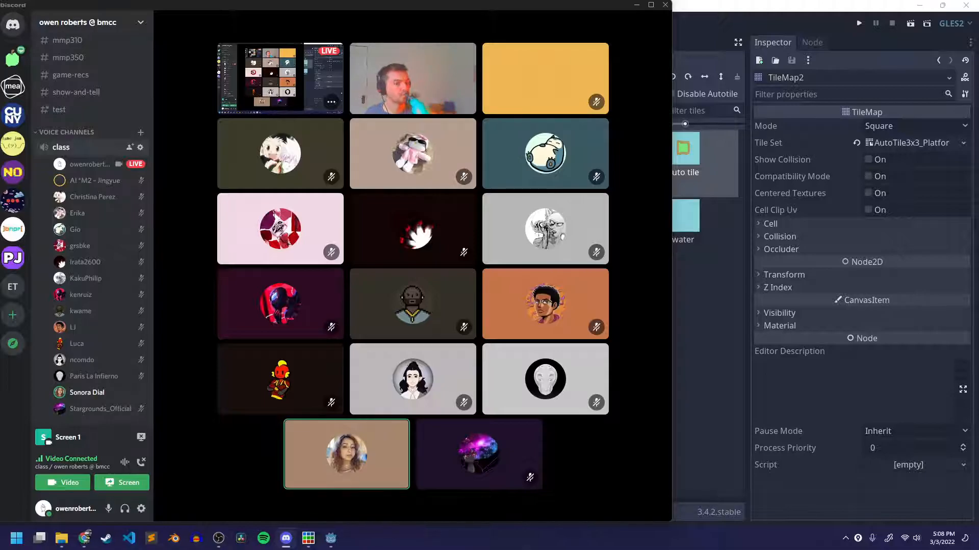
pyautogui.click(754, 16)
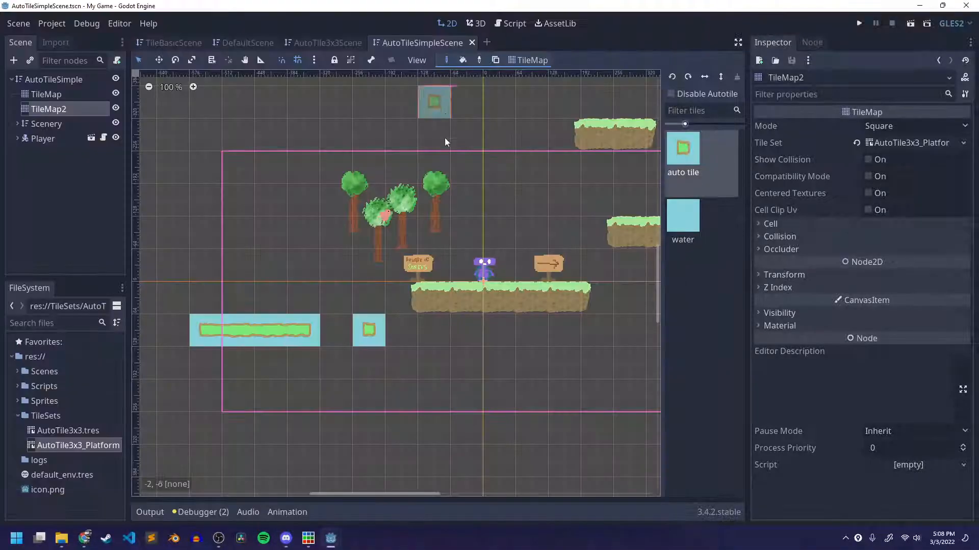
# Try to move the Player up above the starting platform in the viewport and undo the move.
pyautogui.click(29, 141)
pyautogui.scroll(6, 510, 260)
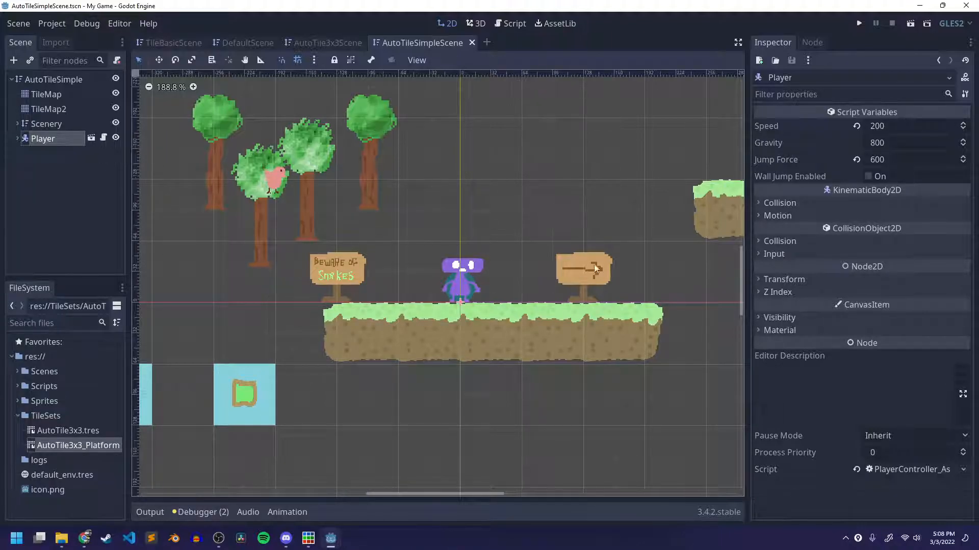
pyautogui.click(63, 138)
pyautogui.moveTo(461, 287); pyautogui.dragTo(461, 207)
pyautogui.hotkey('ctrl', 'z')
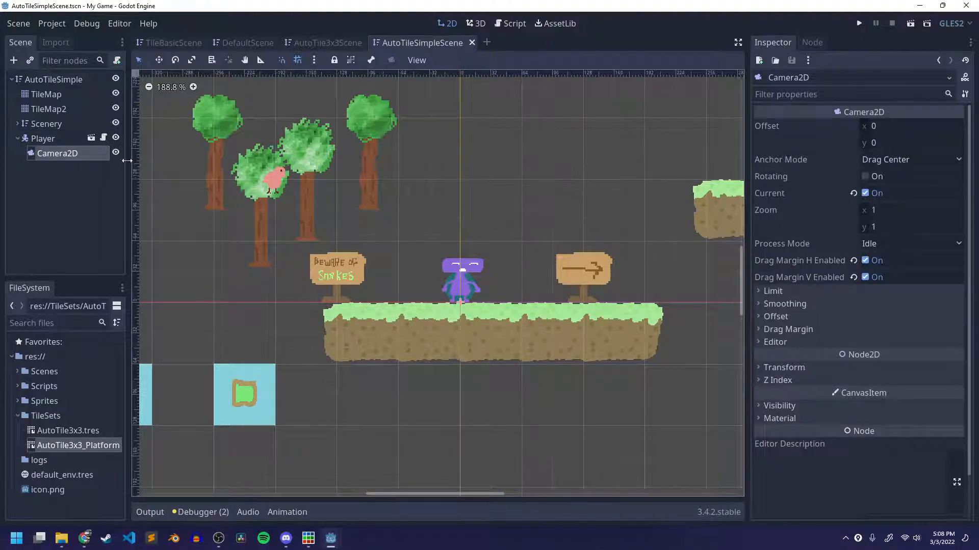
# Set the Player node's Transform position y to -100 and save the scene.
pyautogui.click(64, 137)
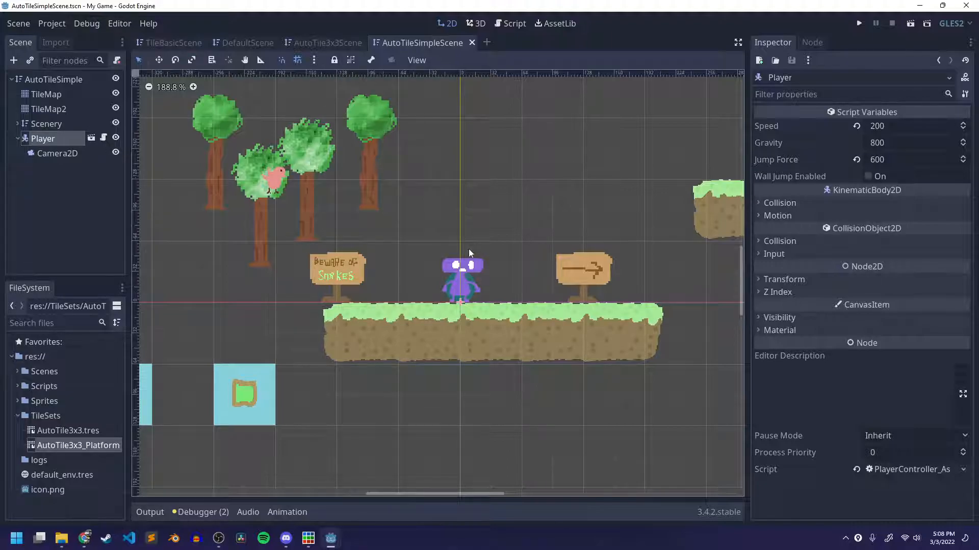
pyautogui.click(802, 279)
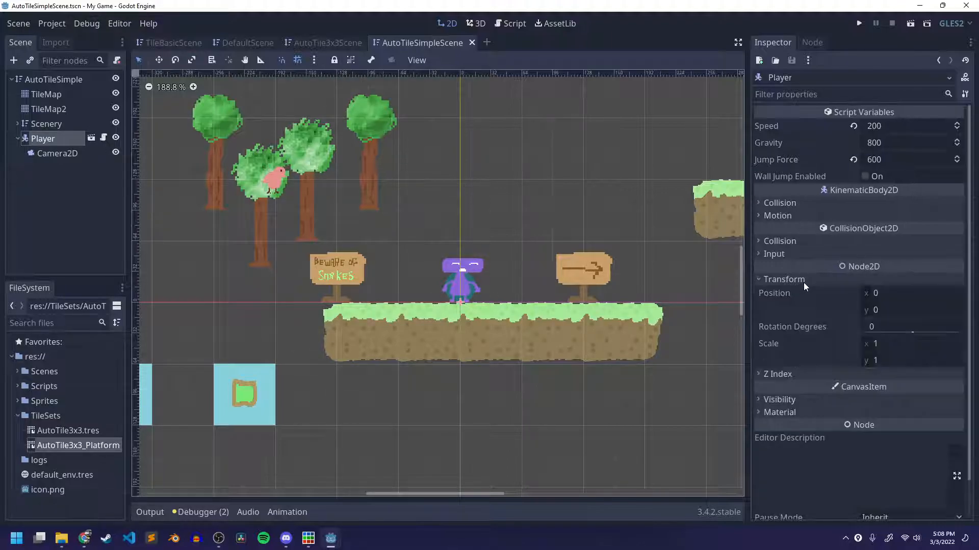
pyautogui.click(893, 305)
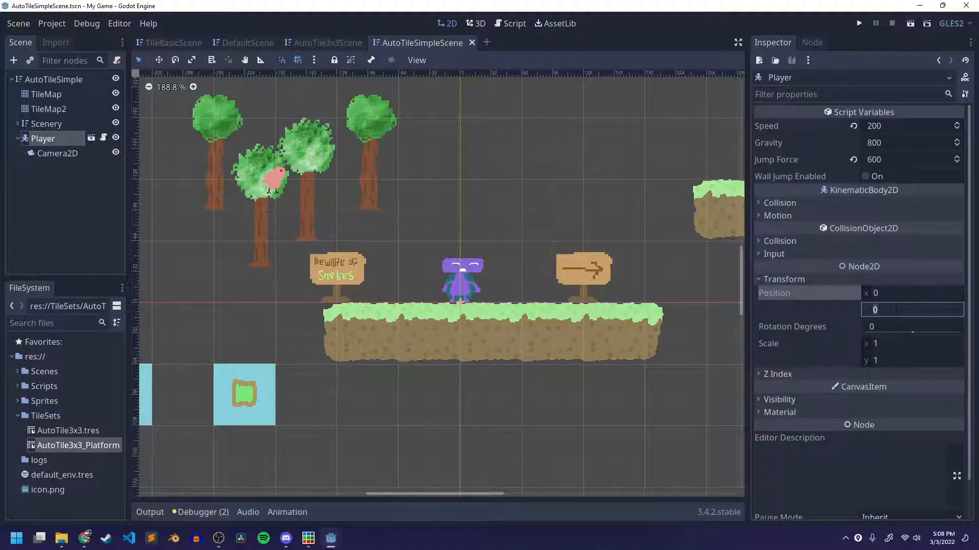
pyautogui.click(896, 310)
pyautogui.write('100')
pyautogui.press('Return')
pyautogui.hotkey('ctrl', 'z')
pyautogui.write('-100')
pyautogui.press('Return')
pyautogui.hotkey('ctrl', 's')
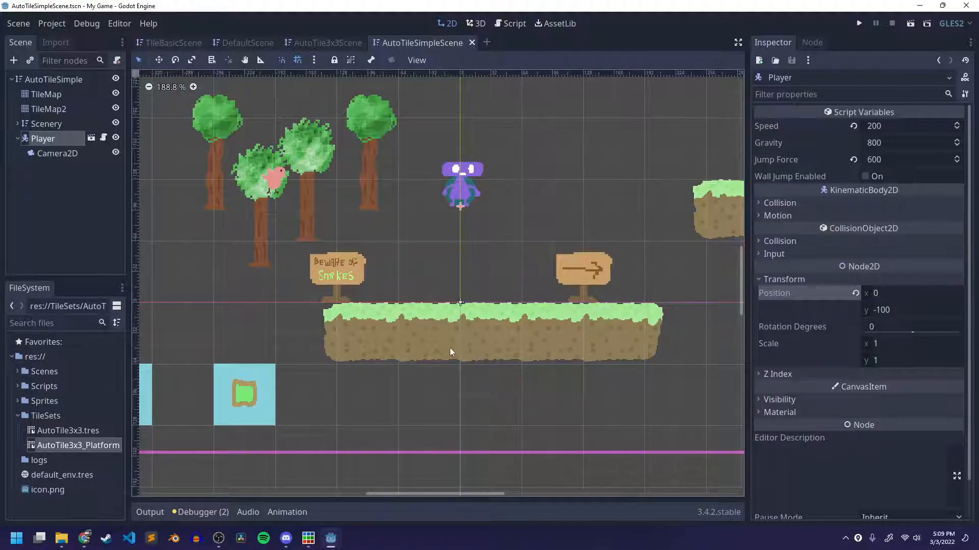
# Hide the TileMap node and show it again to check which platforms belong to it.
pyautogui.click(451, 325)
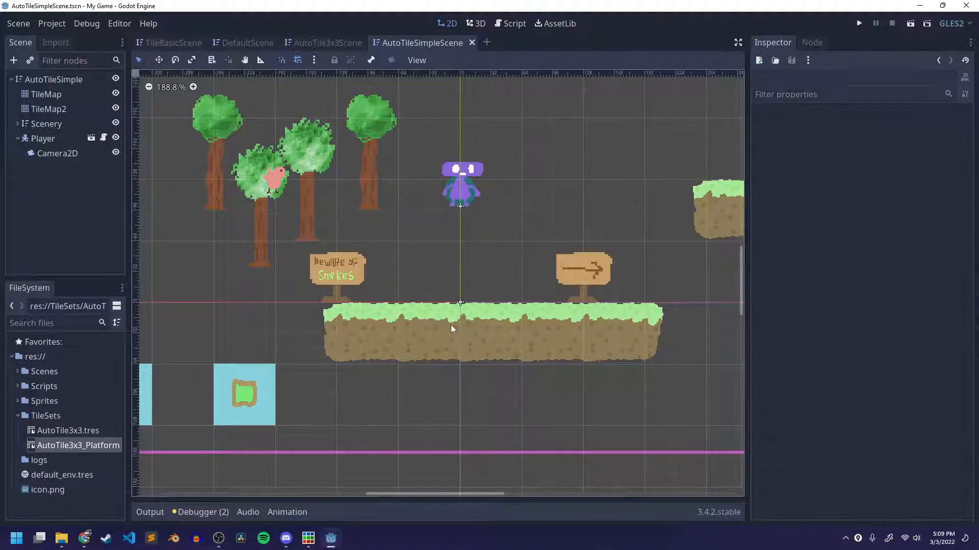
pyautogui.click(46, 94)
pyautogui.click(115, 94)
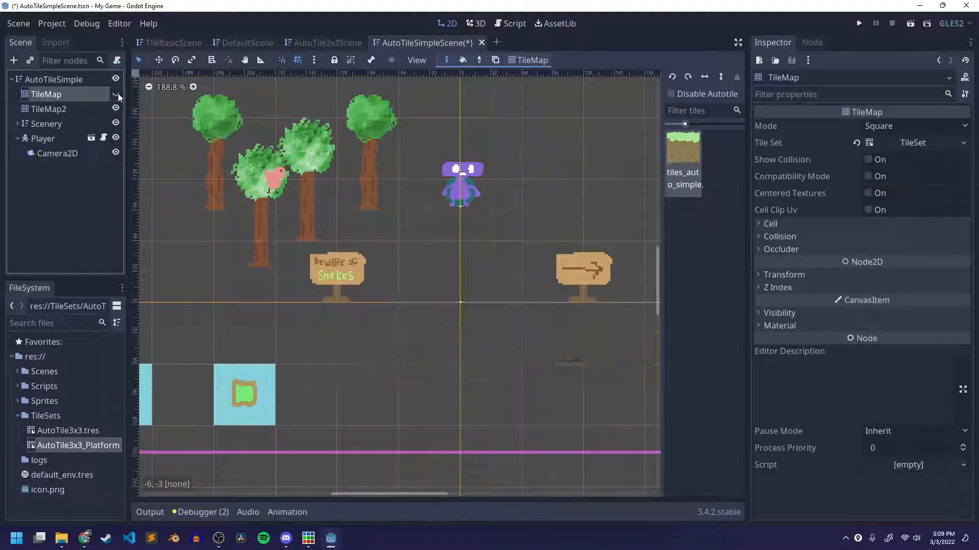
pyautogui.click(117, 94)
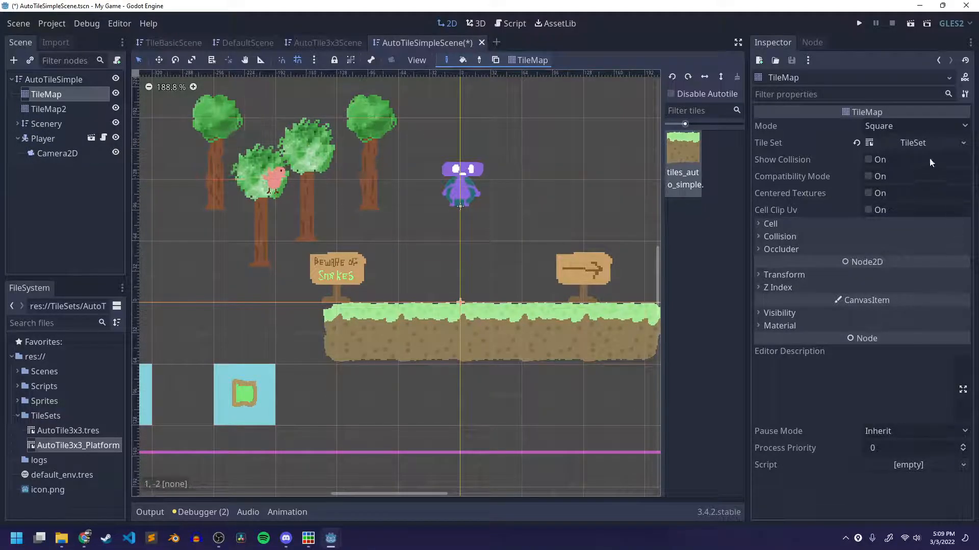
# Open the TileMap's TileSet, inspect the collision shapes of the tiles_auto_simple autotile, and close the tileset editor.
pyautogui.click(912, 143)
pyautogui.click(182, 152)
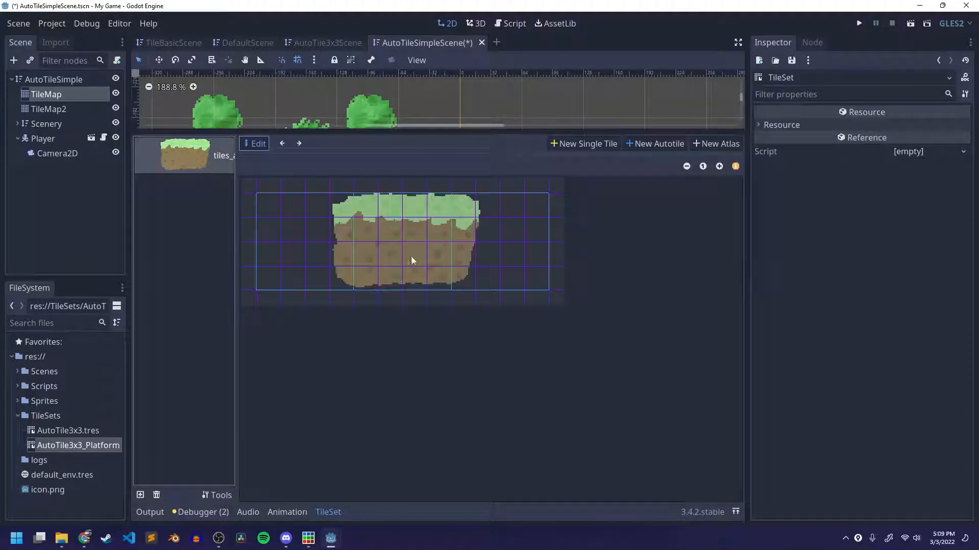
pyautogui.click(299, 143)
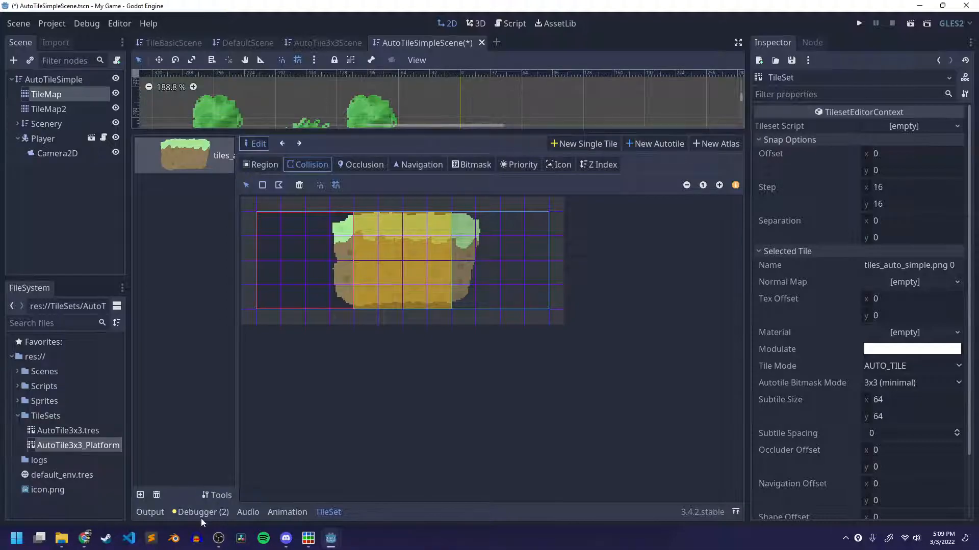
pyautogui.click(329, 512)
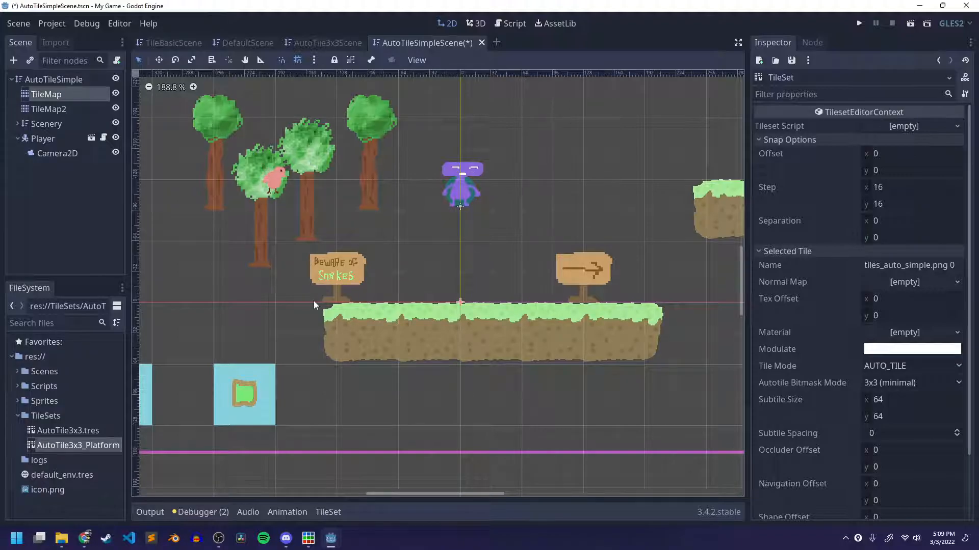
# Save AutoTileSimpleScene and collapse the Selected Tile properties of the TileSet.
pyautogui.scroll(-11, 389, 359)
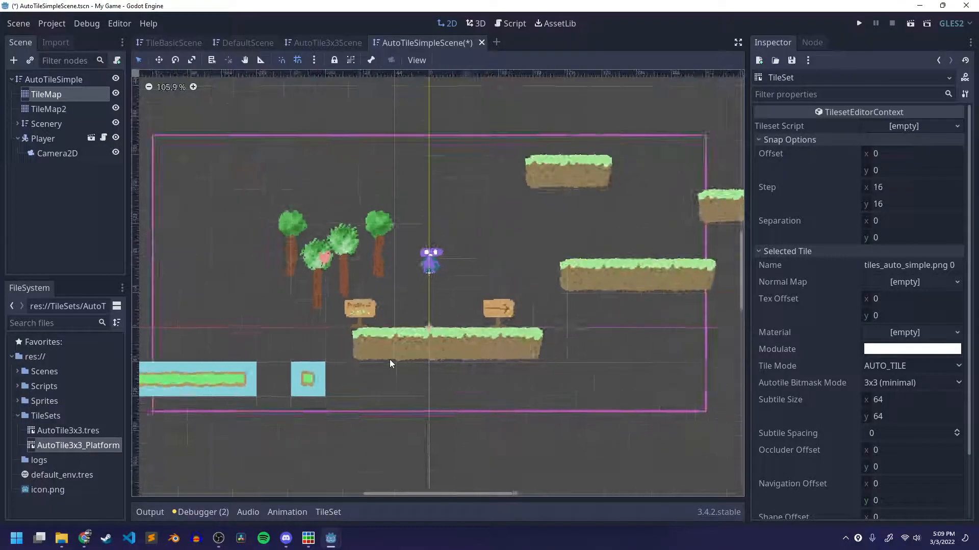
pyautogui.moveTo(539, 318); pyautogui.dragTo(509, 393, button='middle')
pyautogui.hotkey('ctrl', 's')
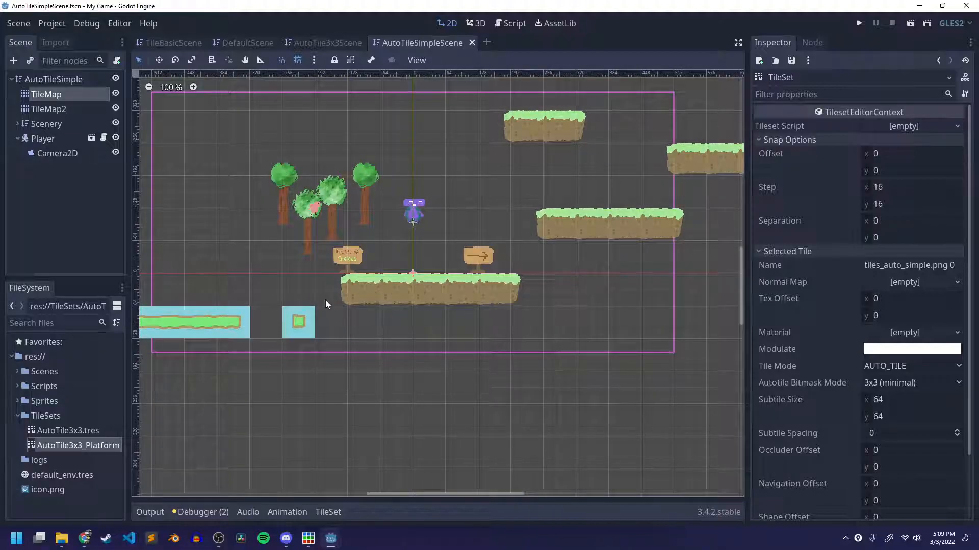
pyautogui.scroll(-4, 329, 323)
pyautogui.scroll(-1, 370, 380)
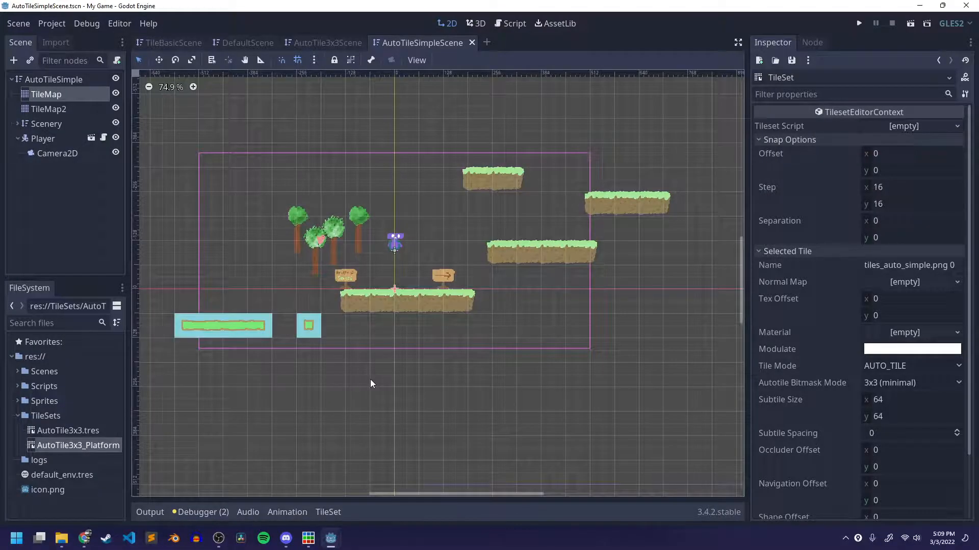
pyautogui.scroll(3, 370, 380)
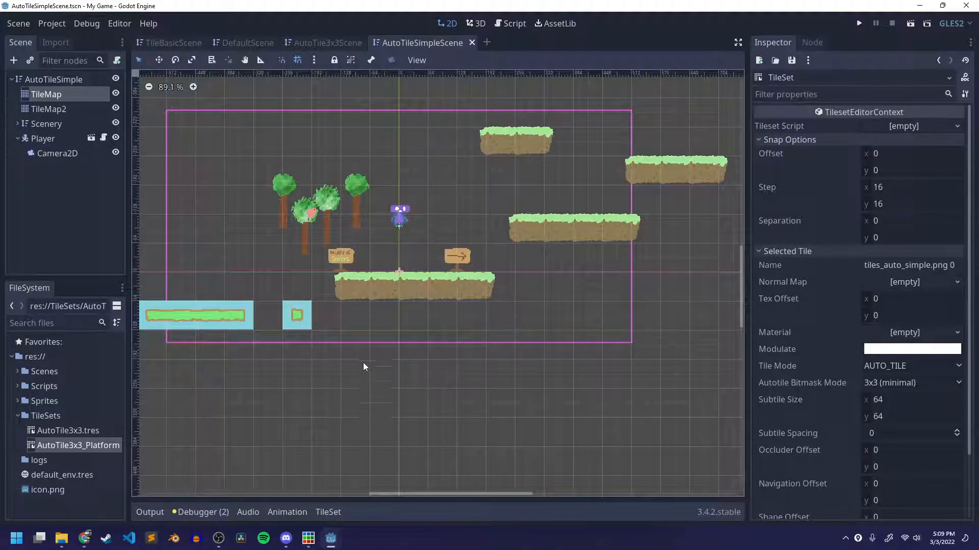
pyautogui.scroll(-2, 929, 504)
pyautogui.scroll(2, 872, 396)
pyautogui.click(789, 253)
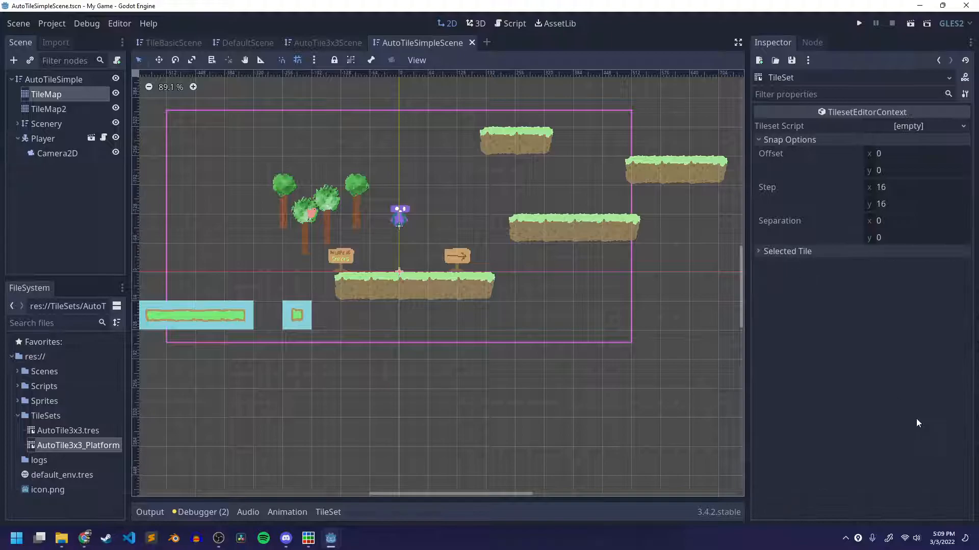
# Open the Player's PlayerController_Assets.gd script and go to the "if player falls below screen" check.
pyautogui.click(38, 138)
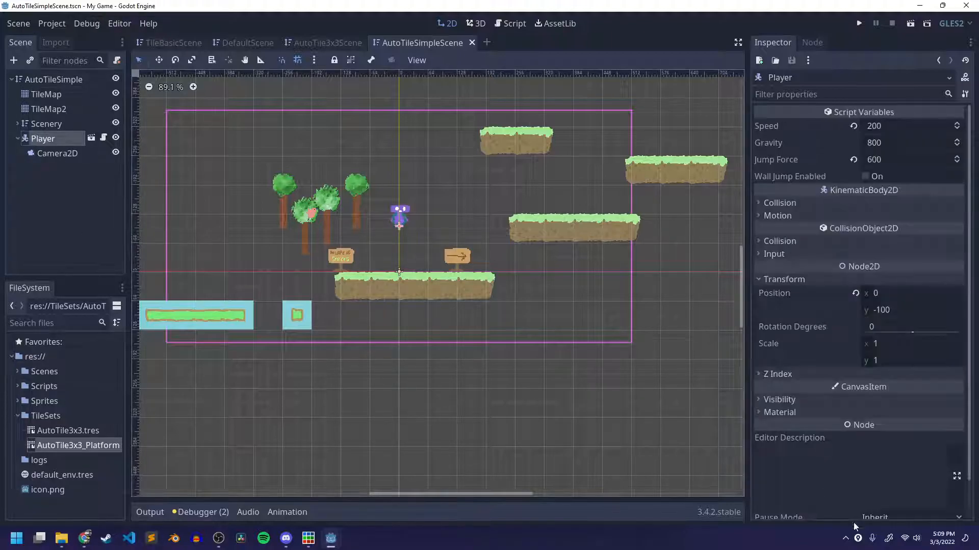
pyautogui.scroll(-3, 909, 504)
pyautogui.click(912, 509)
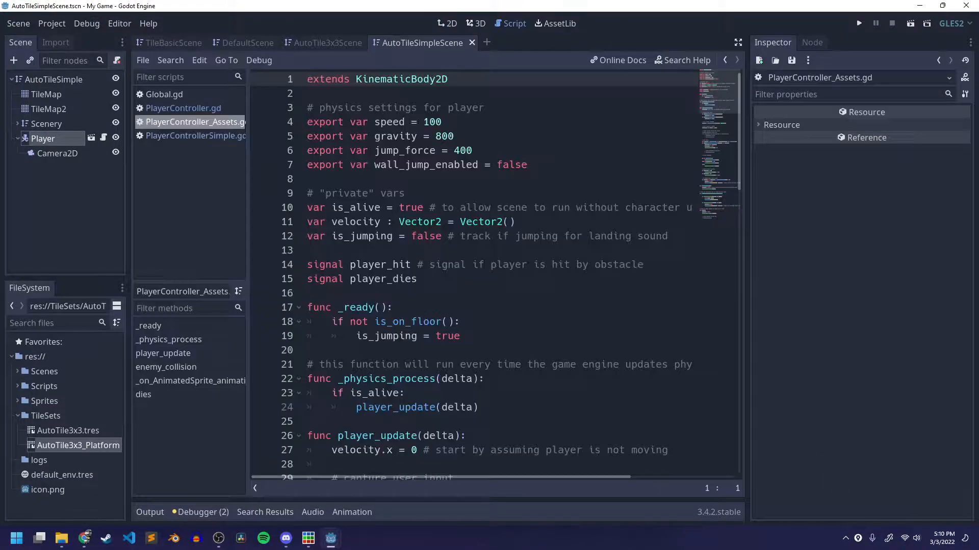
pyautogui.scroll(-15, 626, 373)
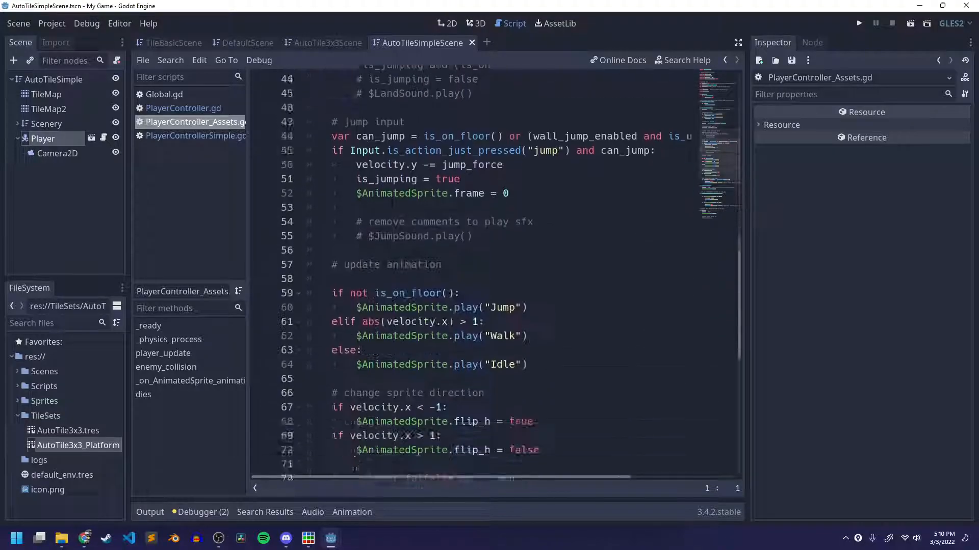
pyautogui.scroll(-4, 392, 256)
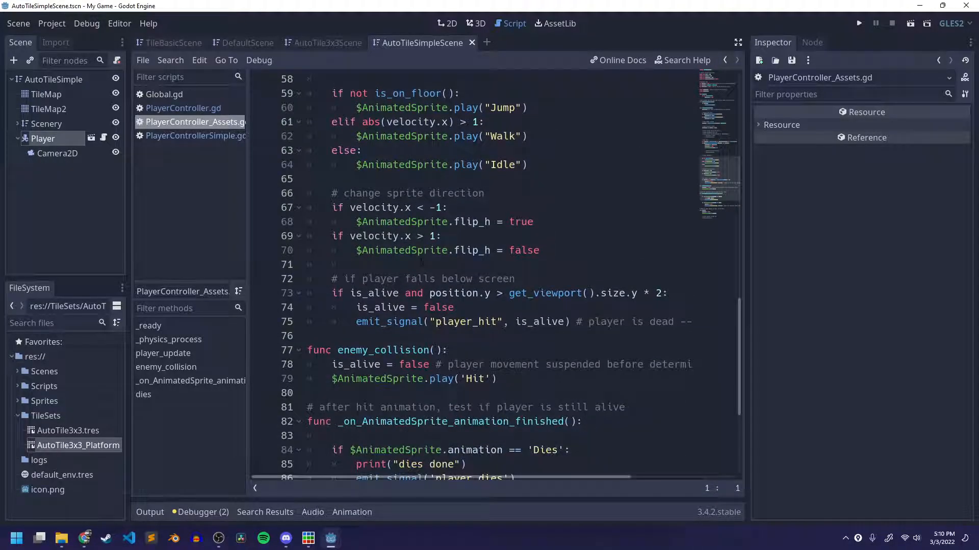
pyautogui.scroll(-3, 421, 262)
# Examine the fall check's viewport height condition and the is_alive and player_hit statements beneath it.
pyautogui.moveTo(326, 162); pyautogui.dragTo(663, 194)
pyautogui.click(662, 194)
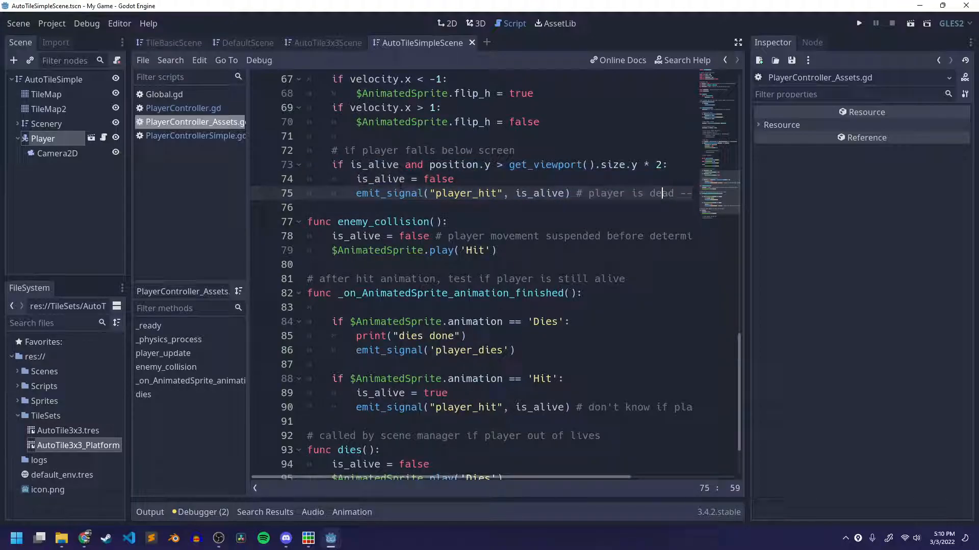
pyautogui.scroll(2, 400, 185)
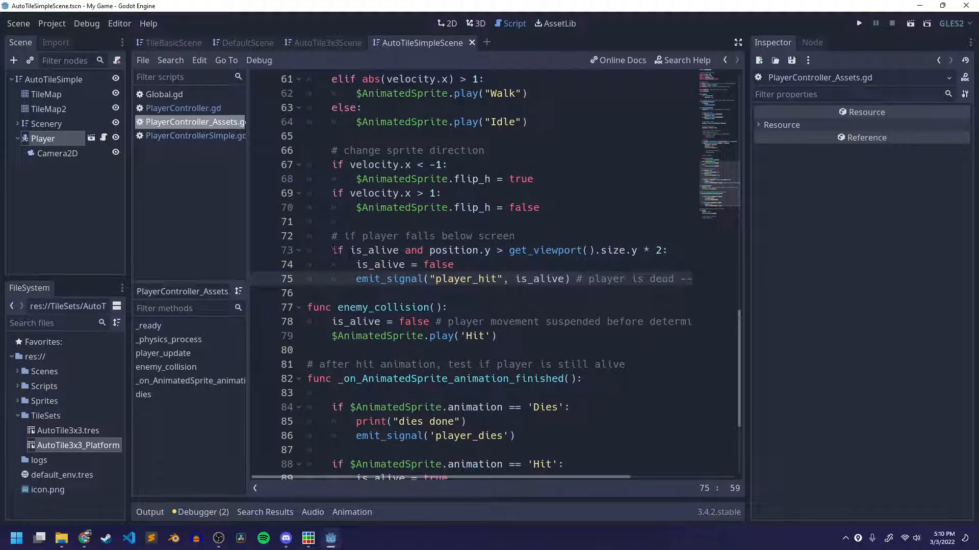
pyautogui.moveTo(331, 251); pyautogui.dragTo(510, 251)
pyautogui.click(441, 252)
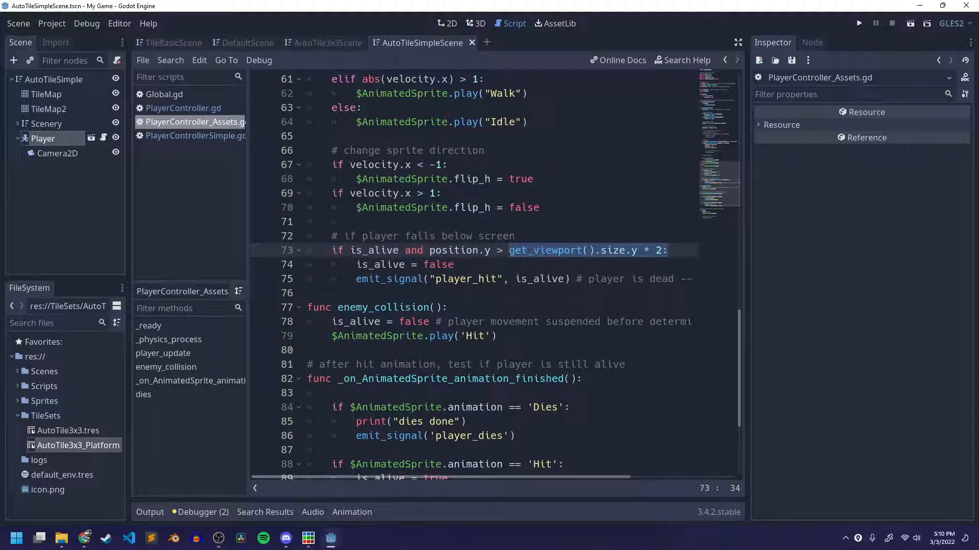
pyautogui.moveTo(356, 265); pyautogui.dragTo(454, 265)
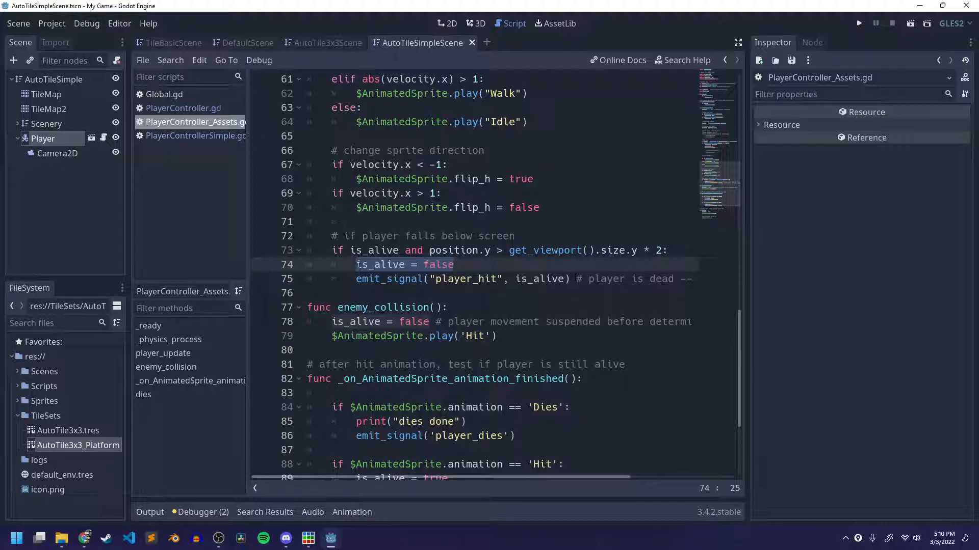
# Comment out the is_alive = false and player_hit emit_signal lines under the fall check.
pyautogui.click(357, 264)
pyautogui.hotkey('shift', 'Down')
pyautogui.hotkey('ctrl', 'k')
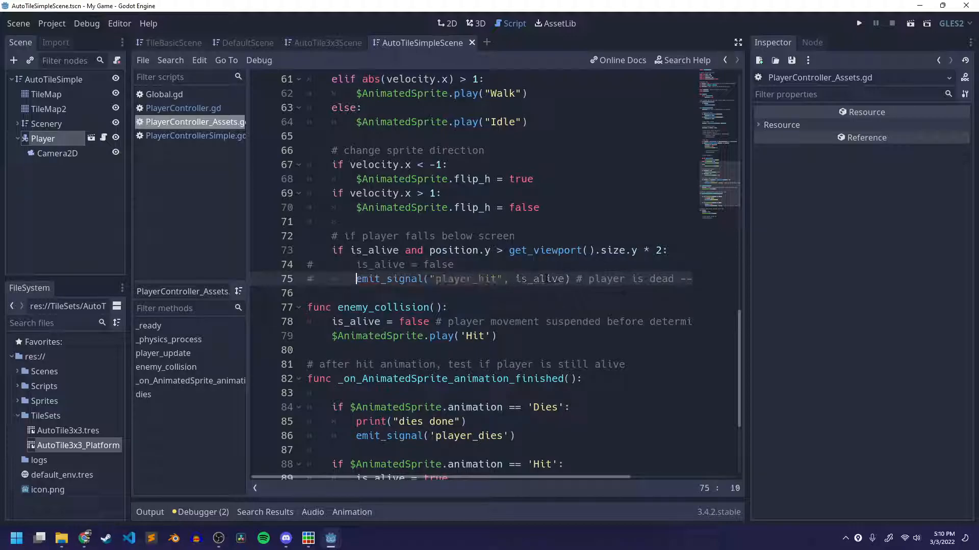
pyautogui.press('Up')
pyautogui.press('Up')
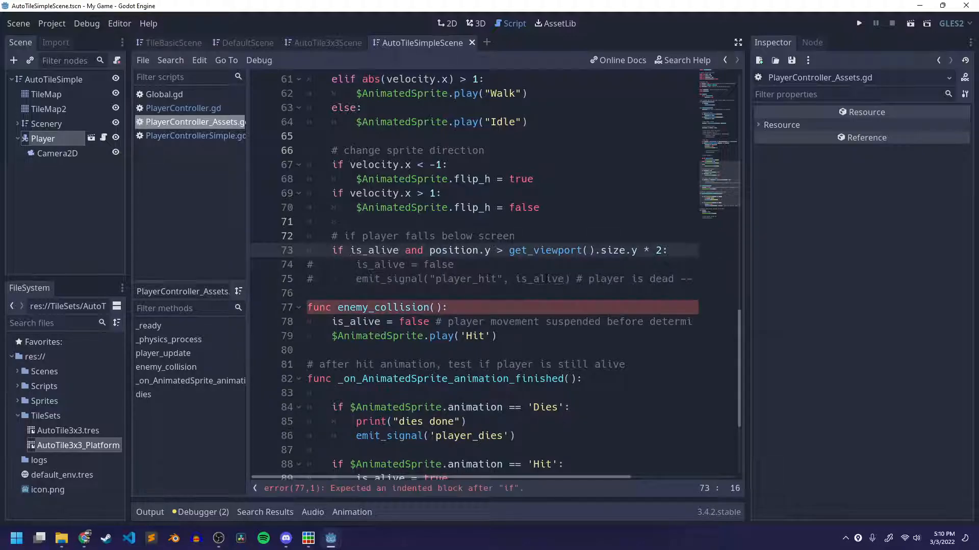
pyautogui.press('Down')
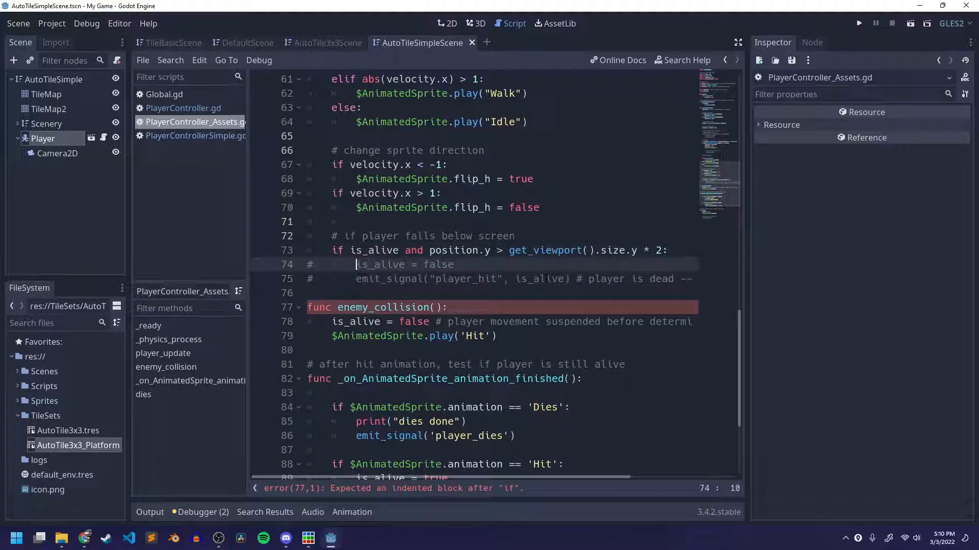
# Add the statement position.y = -100 directly under the fall check's if condition.
pyautogui.click(691, 254)
pyautogui.press('Return')
pyautogui.write('player.positionx')
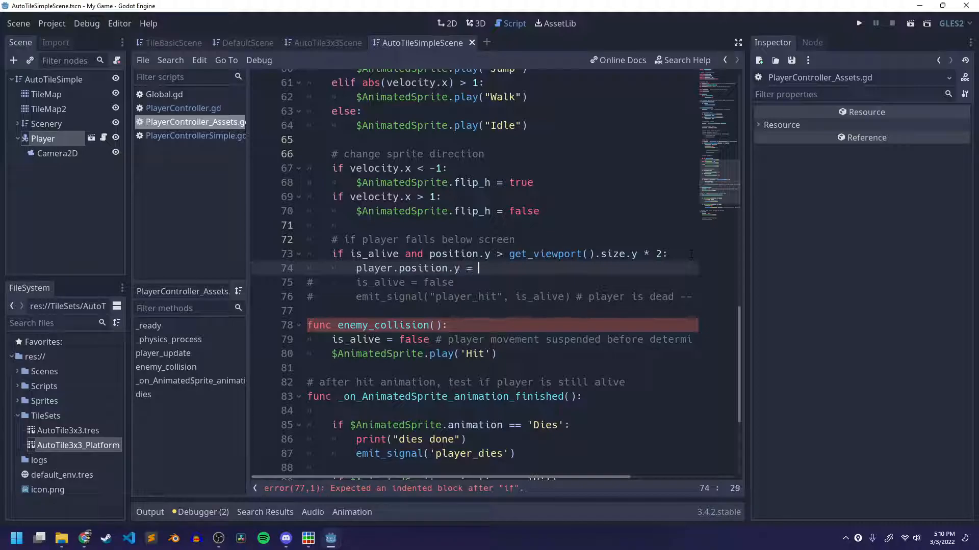
pyautogui.write('-100')
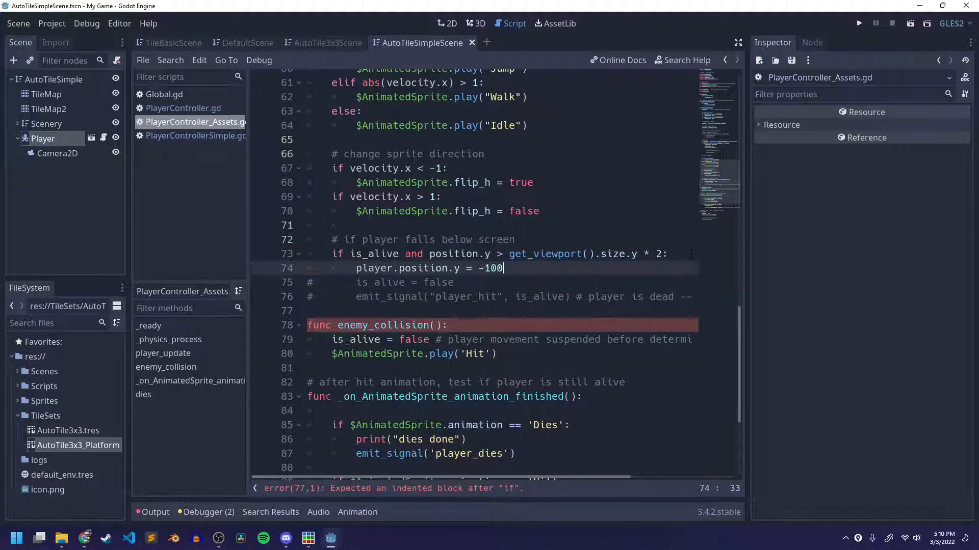
pyautogui.moveTo(399, 268); pyautogui.dragTo(355, 268)
pyautogui.press('BackSpace')
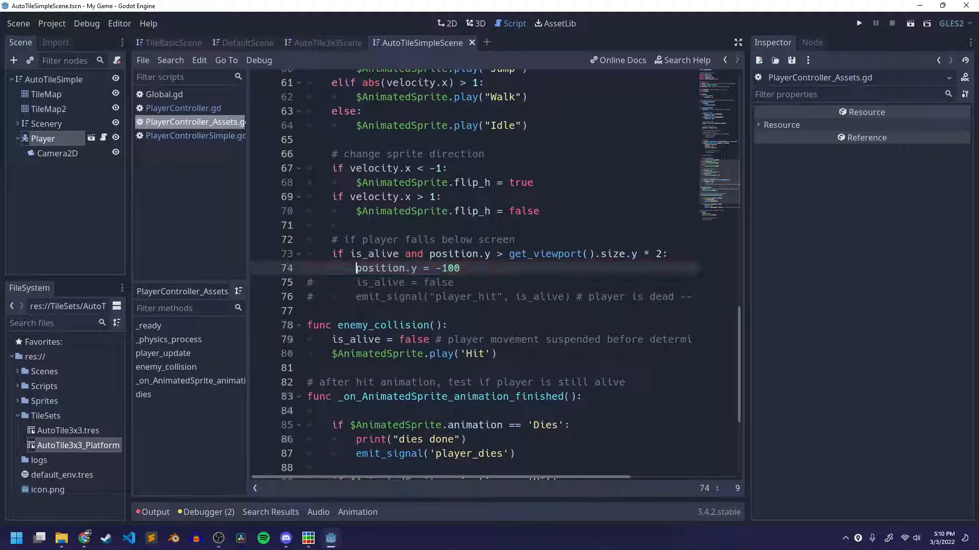
# Play-test the AutoTileSimple scene by walking the player off the starting platform, and close the game.
pyautogui.click(60, 80)
pyautogui.click(912, 26)
pyautogui.press('Left')
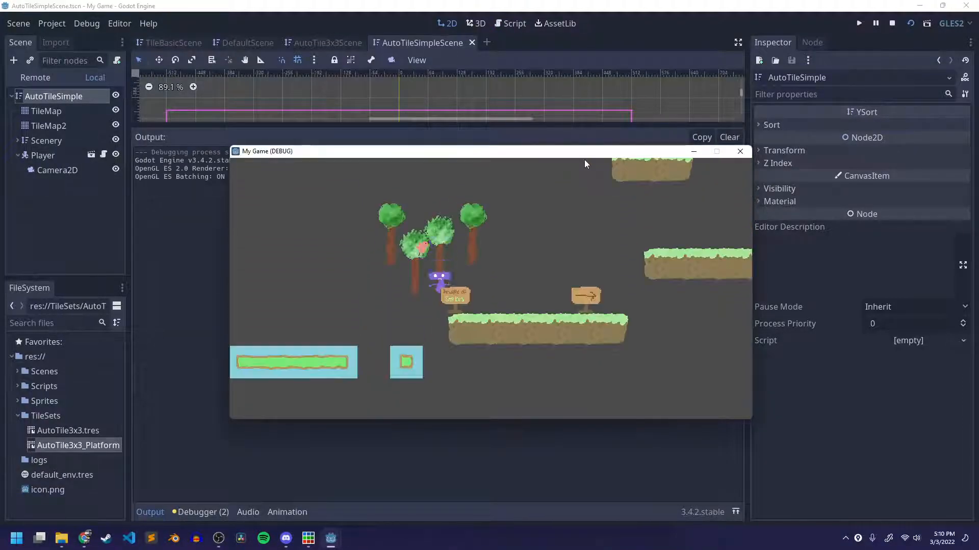
pyautogui.press('Right')
pyautogui.press('Right')
pyautogui.press('Left')
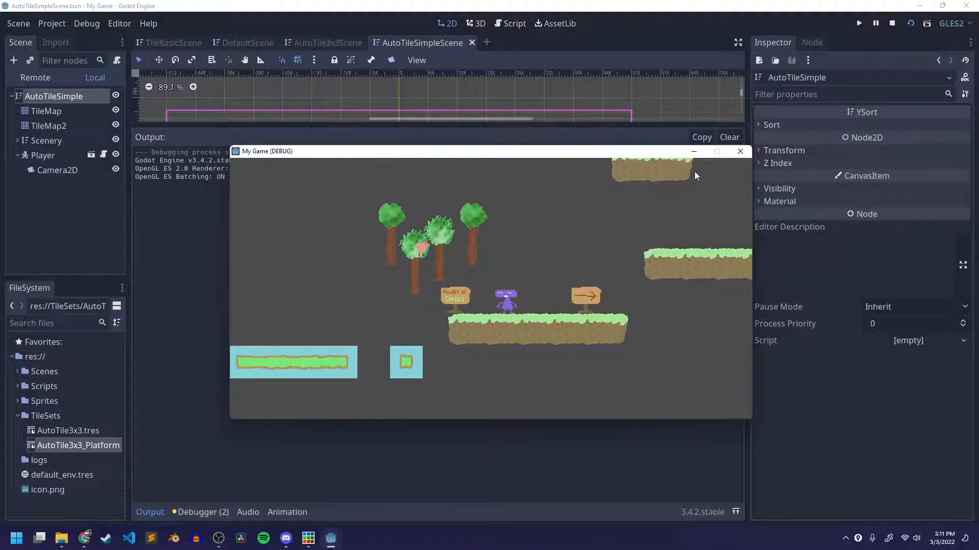
pyautogui.click(742, 153)
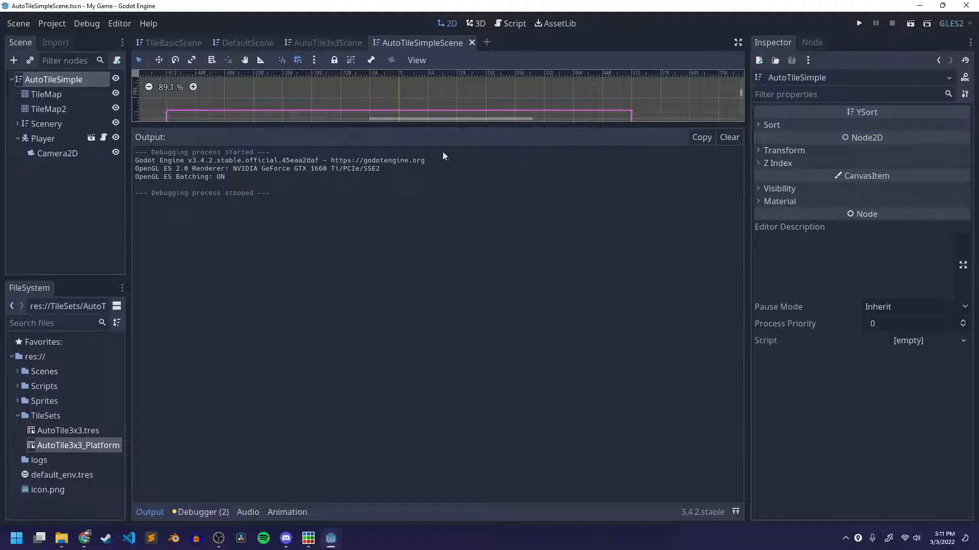
# Add an Area2D node as a child of the AutoTileSimple root node.
pyautogui.moveTo(444, 125); pyautogui.dragTo(415, 518)
pyautogui.scroll(-2, 432, 198)
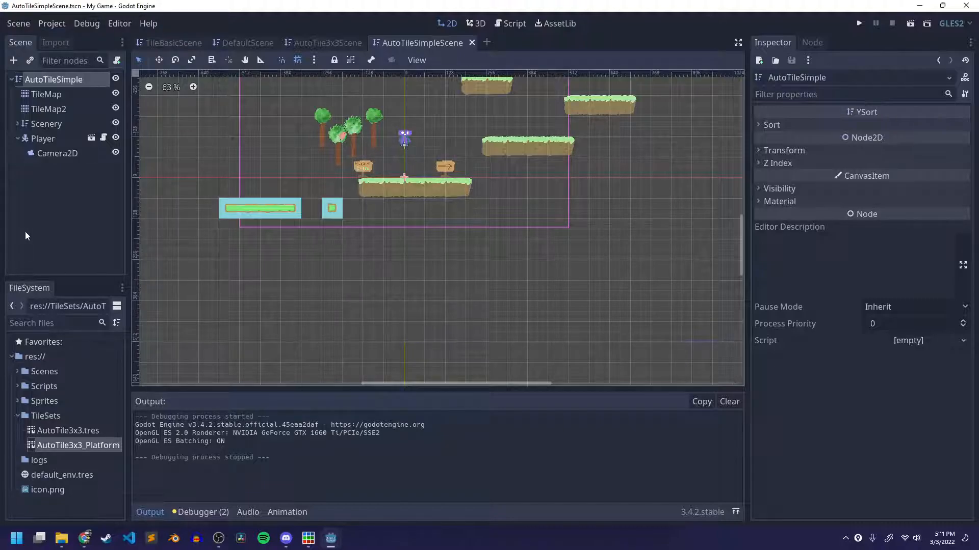
pyautogui.rightClick(57, 80)
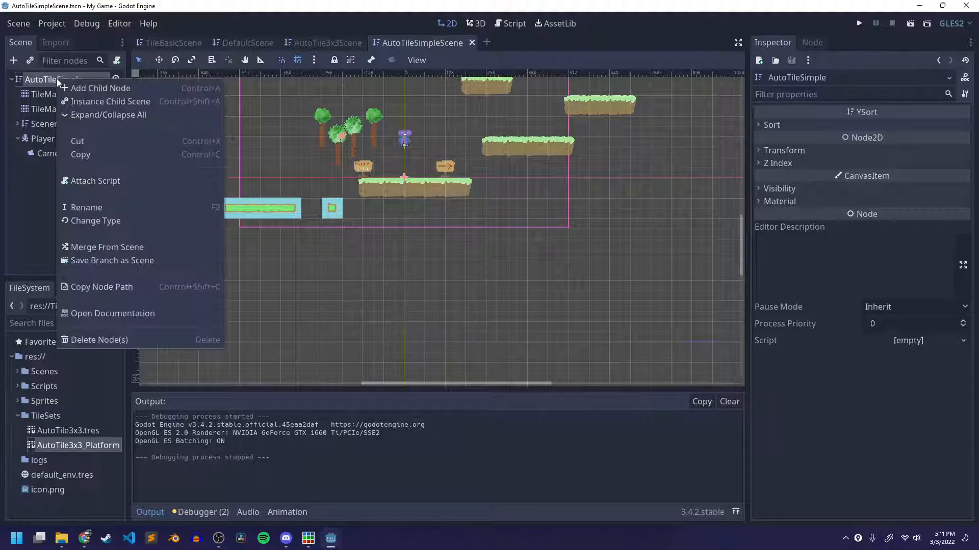
pyautogui.click(101, 88)
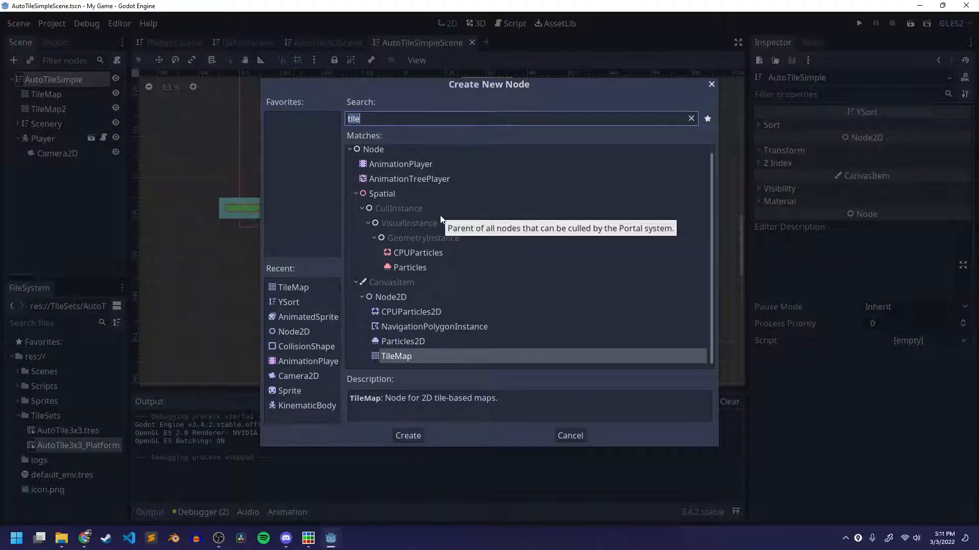
pyautogui.write('area')
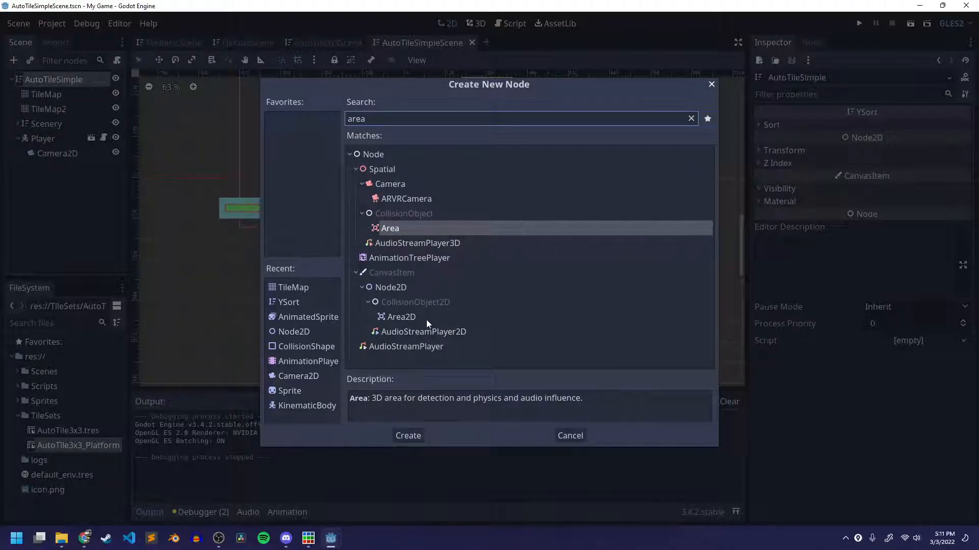
pyautogui.click(403, 317)
pyautogui.click(409, 436)
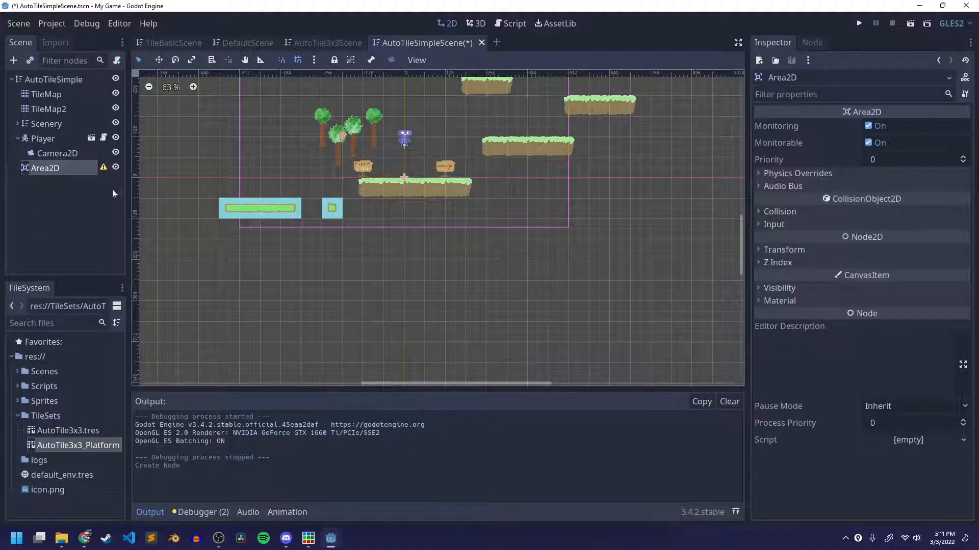
# Rename the new Area2D node DeadZone and move it below the platforms to (0, 320).
pyautogui.doubleClick(60, 169)
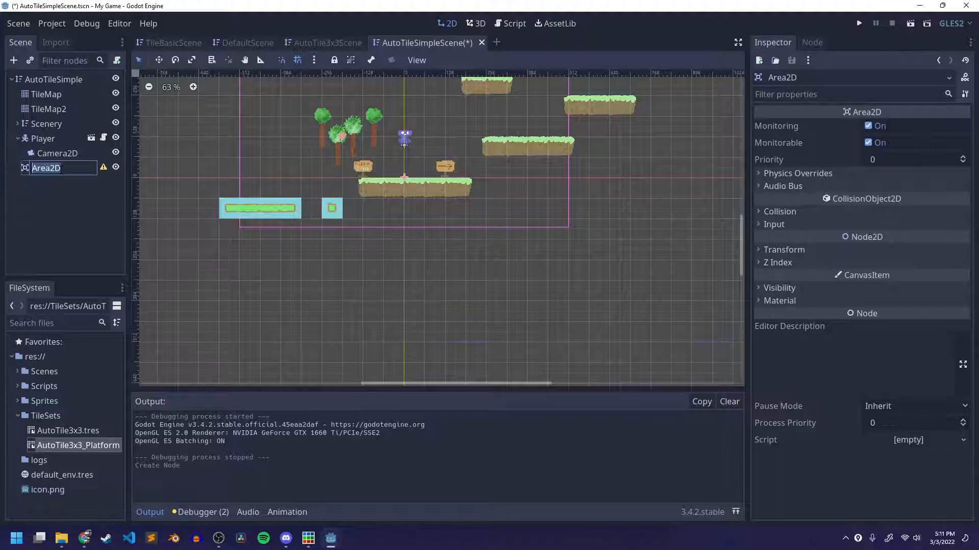
pyautogui.write('DeadZone')
pyautogui.press('Return')
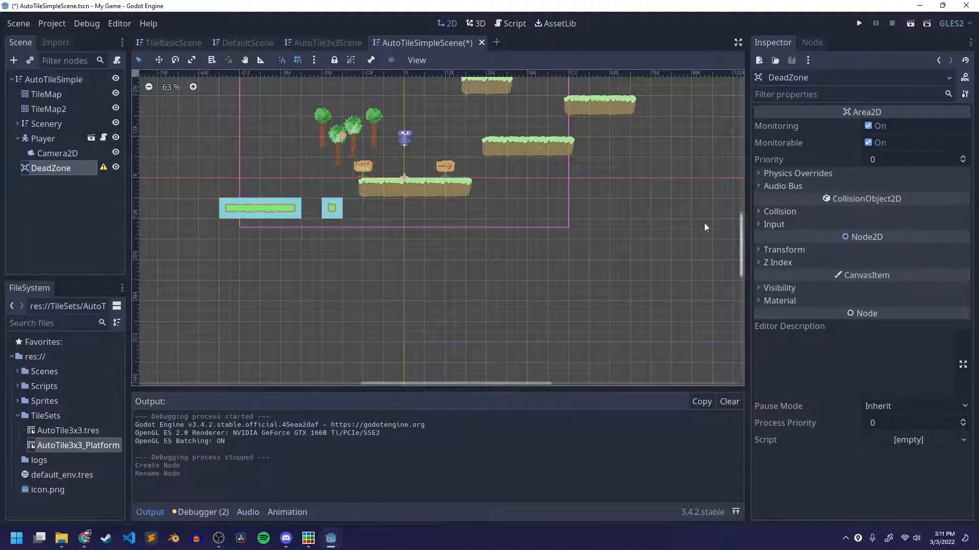
pyautogui.moveTo(405, 176); pyautogui.dragTo(404, 281)
# Add a CollisionShape2D child to DeadZone and give it a new RectangleShape2D.
pyautogui.scroll(5, 388, 288)
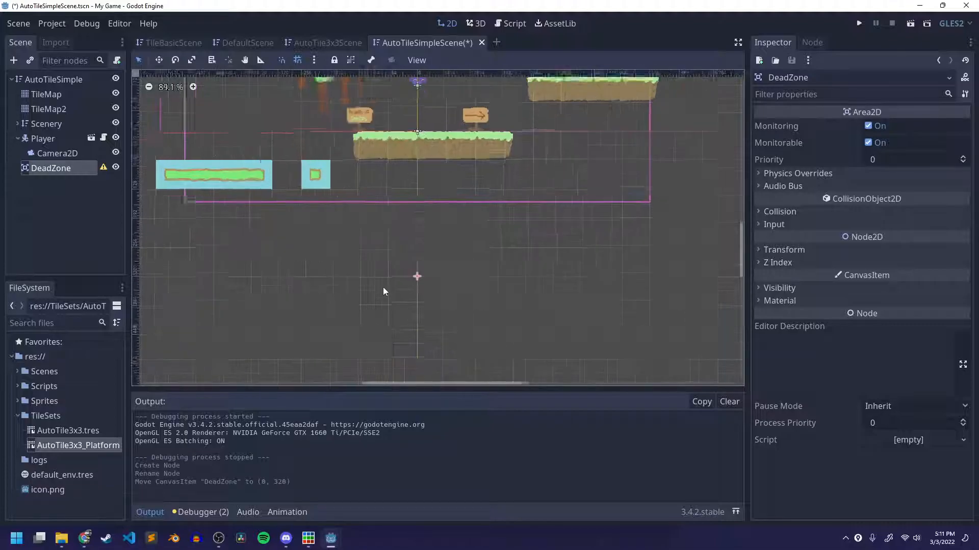
pyautogui.rightClick(75, 167)
pyautogui.click(102, 175)
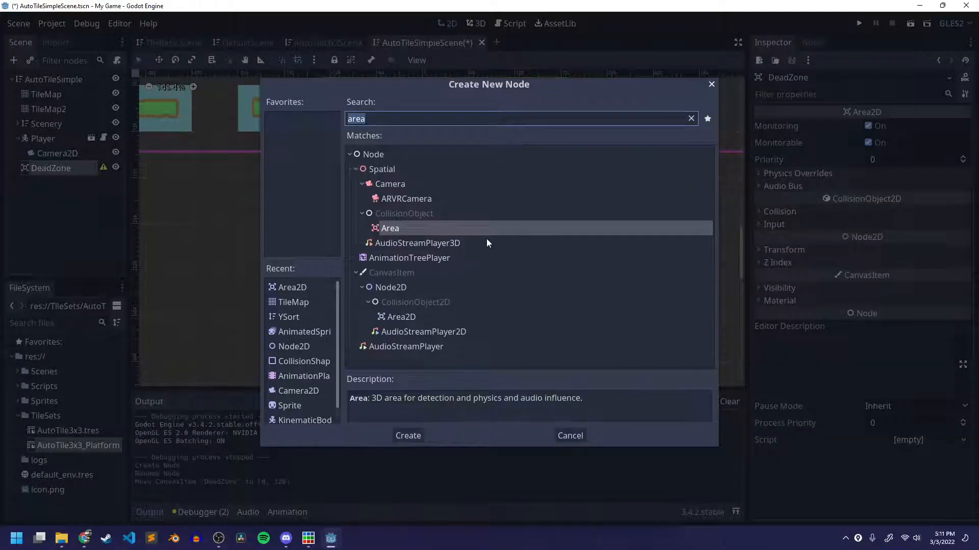
pyautogui.write('col')
pyautogui.press('Down')
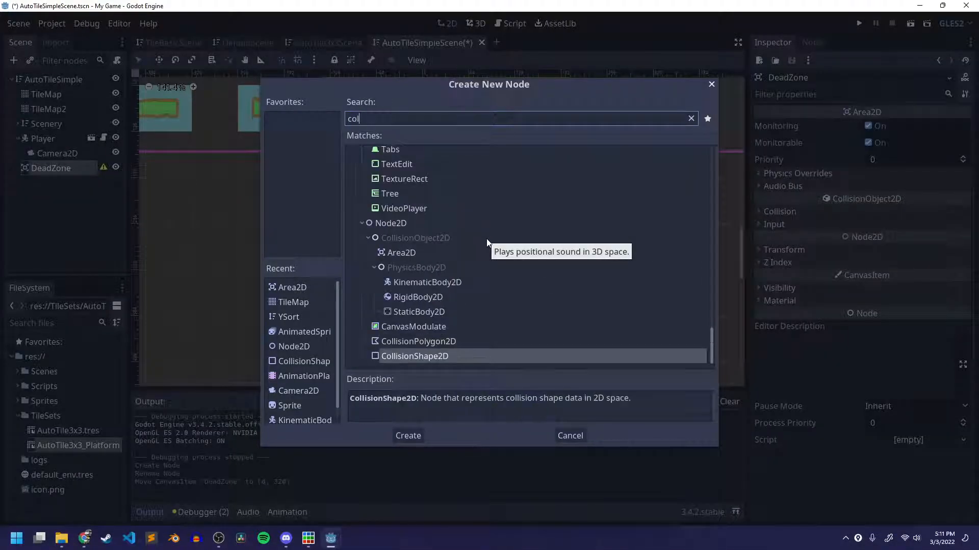
pyautogui.press('Return')
pyautogui.click(946, 126)
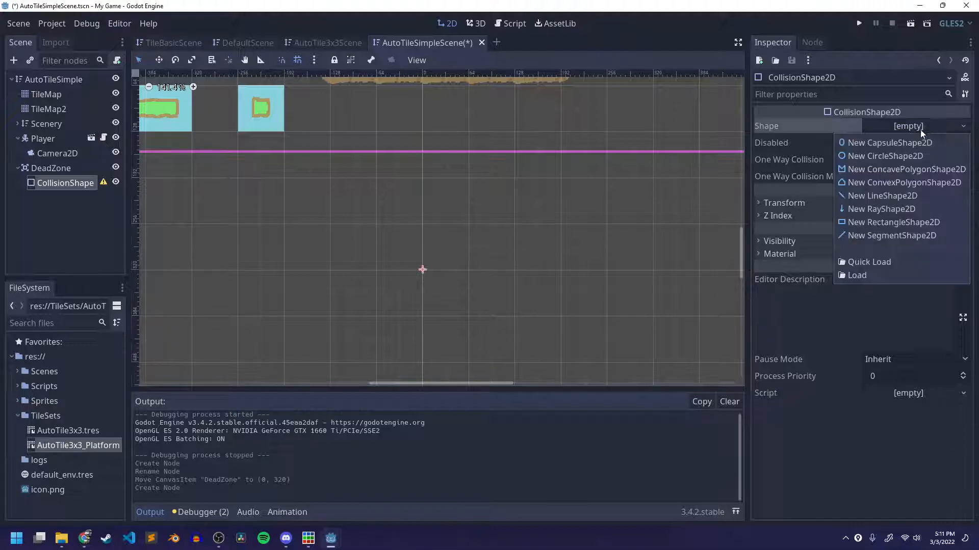
pyautogui.click(857, 222)
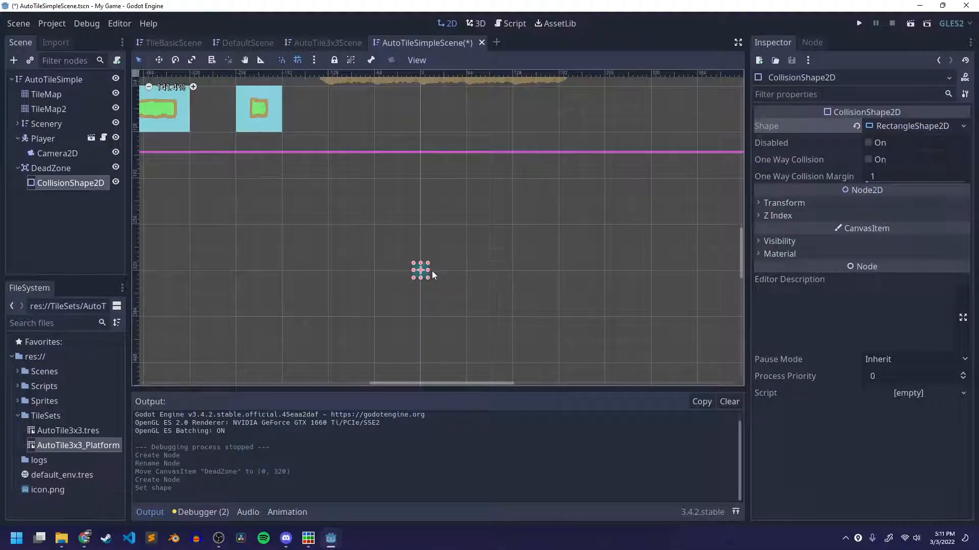
# Stretch the DeadZone's rectangle collision shape into a wide, deep area beneath the whole level, and collapse the output log.
pyautogui.moveTo(428, 271); pyautogui.dragTo(624, 270)
pyautogui.scroll(-5, 443, 297)
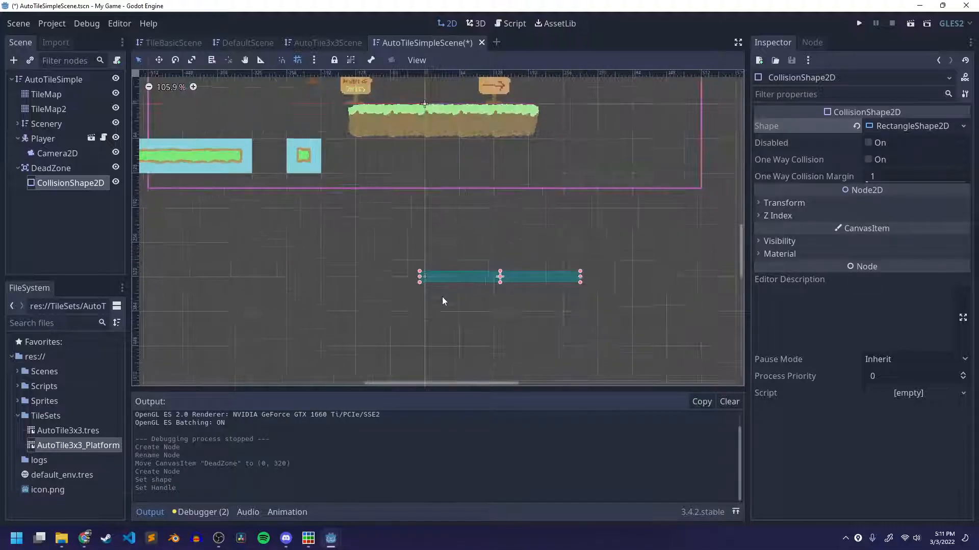
pyautogui.moveTo(473, 234); pyautogui.dragTo(502, 148, button='middle')
pyautogui.scroll(-4, 497, 161)
pyautogui.moveTo(471, 176); pyautogui.dragTo(207, 316)
pyautogui.moveTo(533, 187); pyautogui.dragTo(458, 229, button='middle')
pyautogui.scroll(-1, 457, 229)
pyautogui.moveTo(487, 212); pyautogui.dragTo(724, 198)
pyautogui.scroll(-1, 507, 218)
pyautogui.moveTo(507, 218); pyautogui.dragTo(458, 266, button='middle')
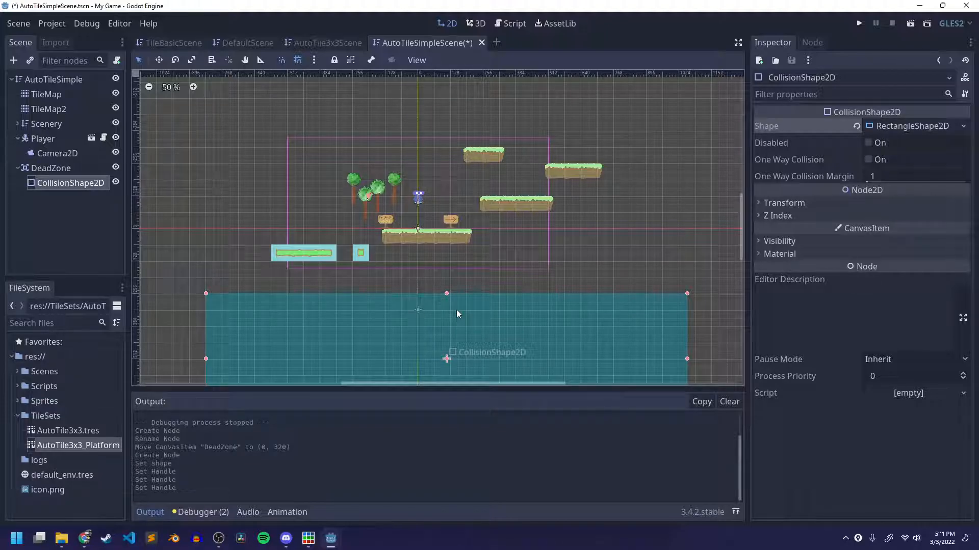
pyautogui.click(158, 515)
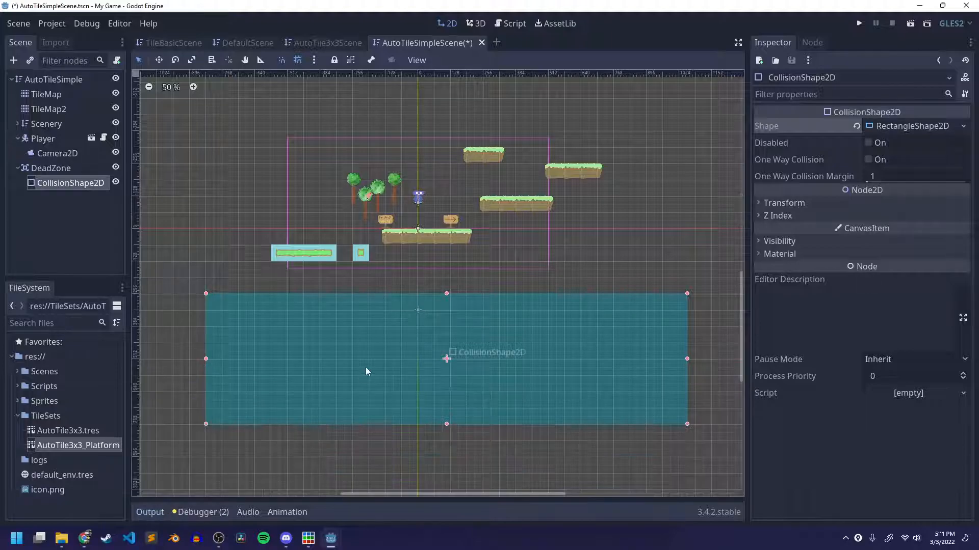
pyautogui.scroll(3, 365, 367)
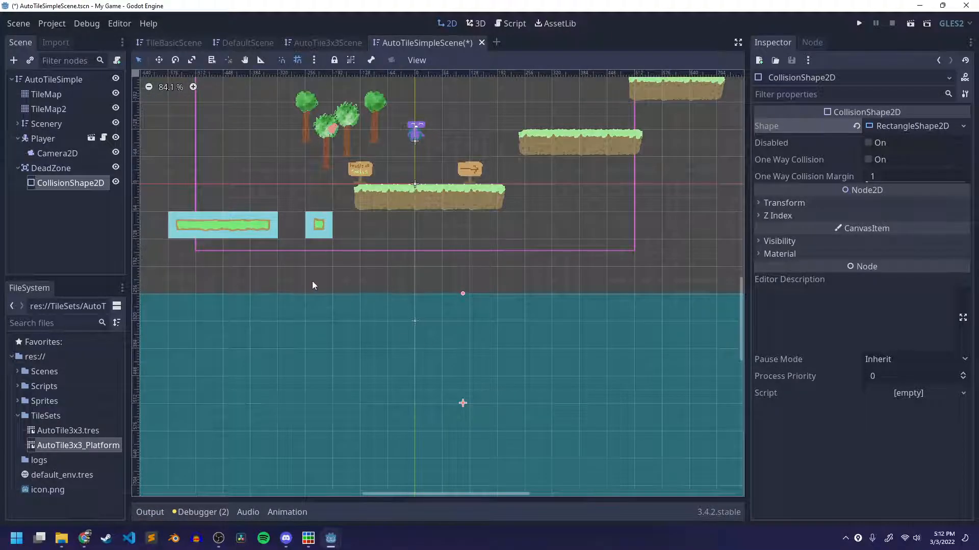
pyautogui.scroll(6, 312, 281)
pyautogui.moveTo(341, 274); pyautogui.dragTo(340, 345, button='middle')
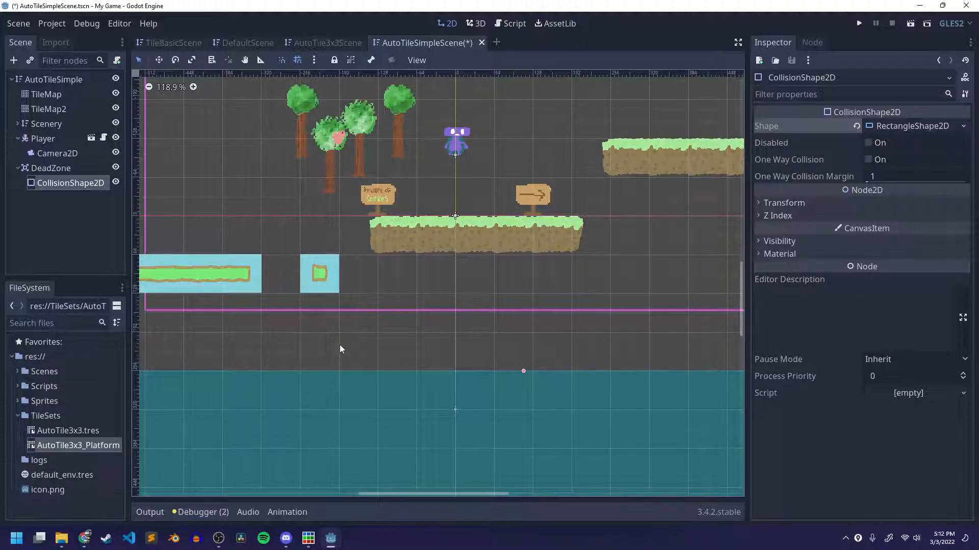
pyautogui.click(285, 539)
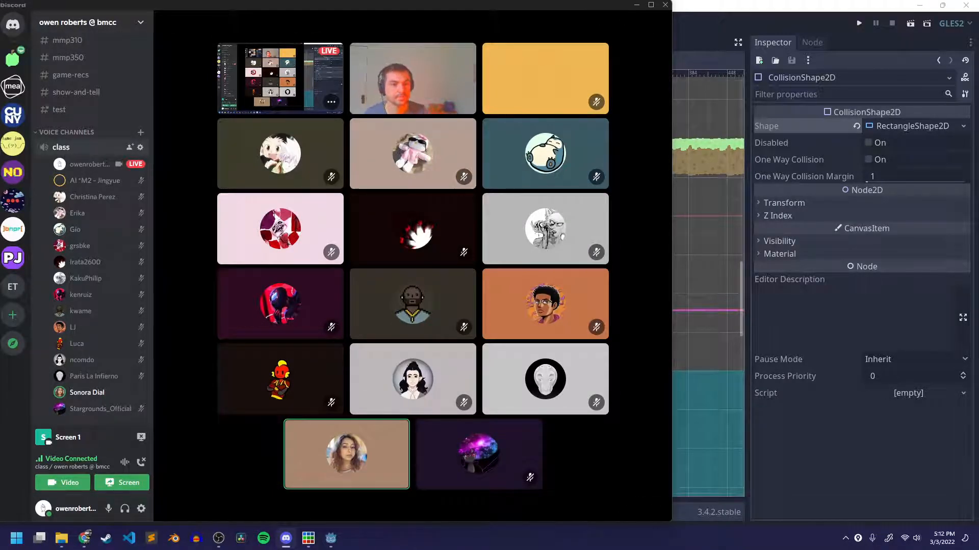
pyautogui.click(696, 31)
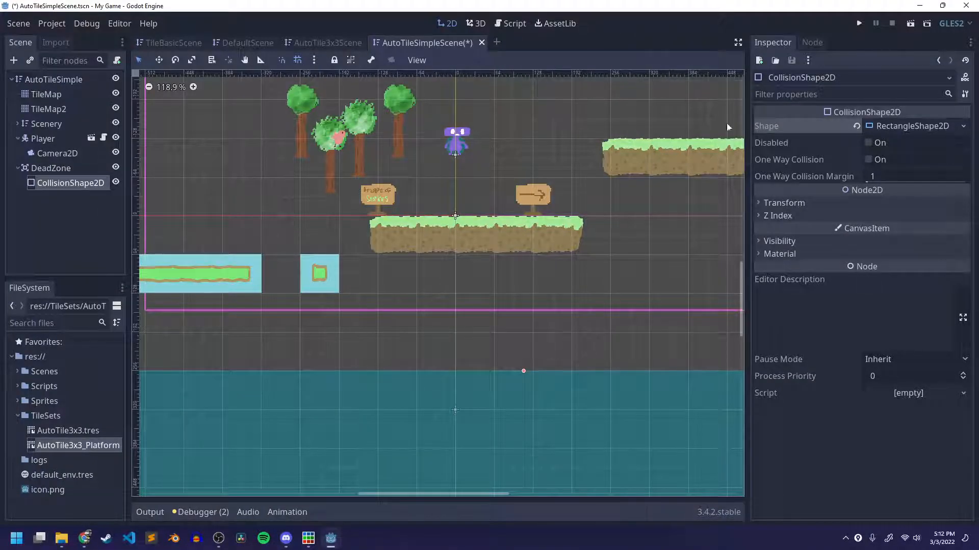
# In PlayerController_Assets.gd's fall check, set position.y to 0, add position.x = 0 beneath it, and save.
pyautogui.click(507, 24)
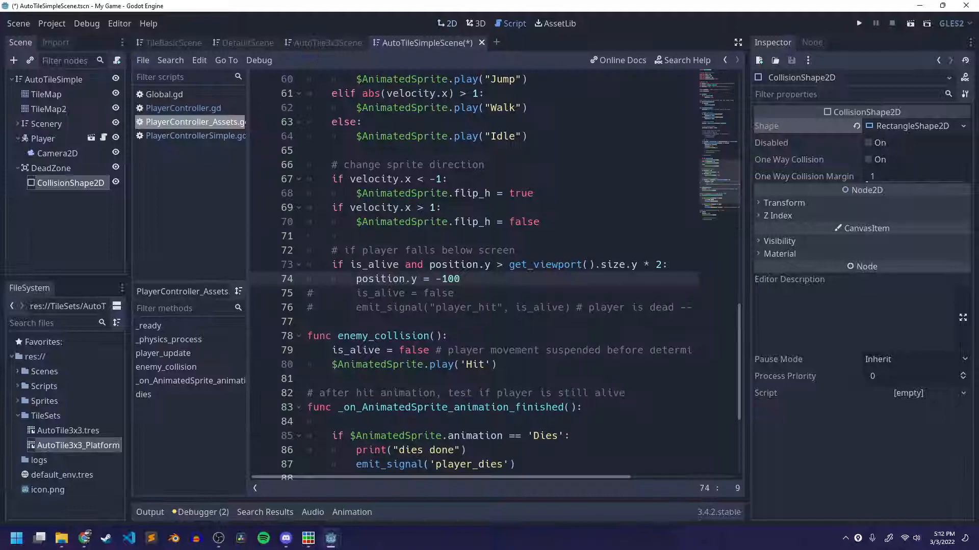
pyautogui.hotkey('shift', 'Left')
pyautogui.hotkey('shift', 'Left')
pyautogui.hotkey('shift', 'Left')
pyautogui.press('BackSpace')
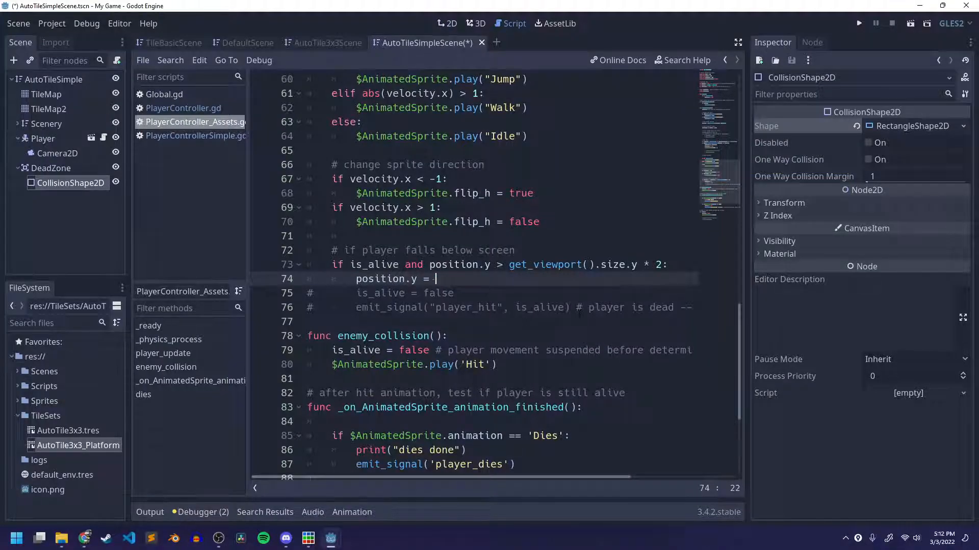
pyautogui.press('BackSpace')
pyautogui.write('0')
pyautogui.press('Return')
pyautogui.write('position.x = 0')
pyautogui.hotkey('ctrl', 's')
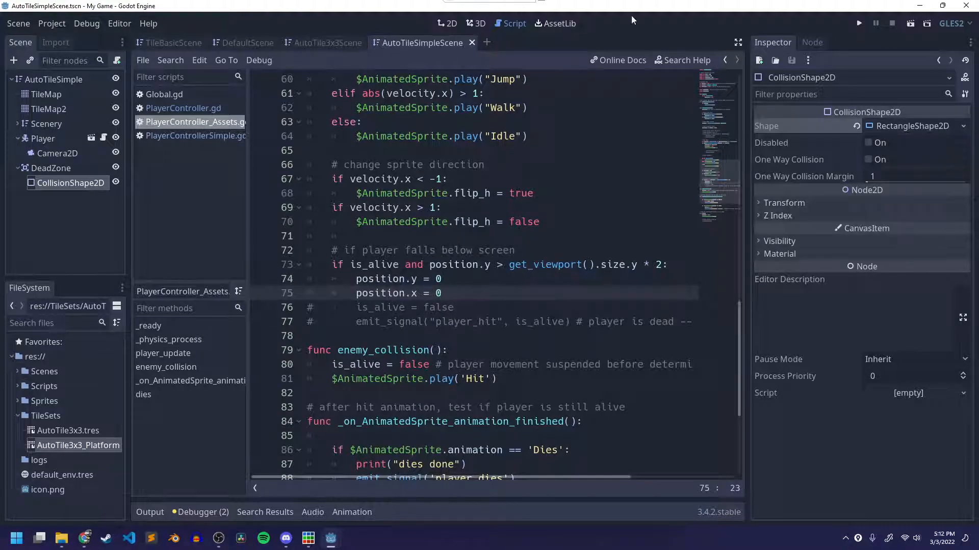
# Play-test falling off the starting platform and jumping across the upper platforms, and close the game.
pyautogui.click(910, 24)
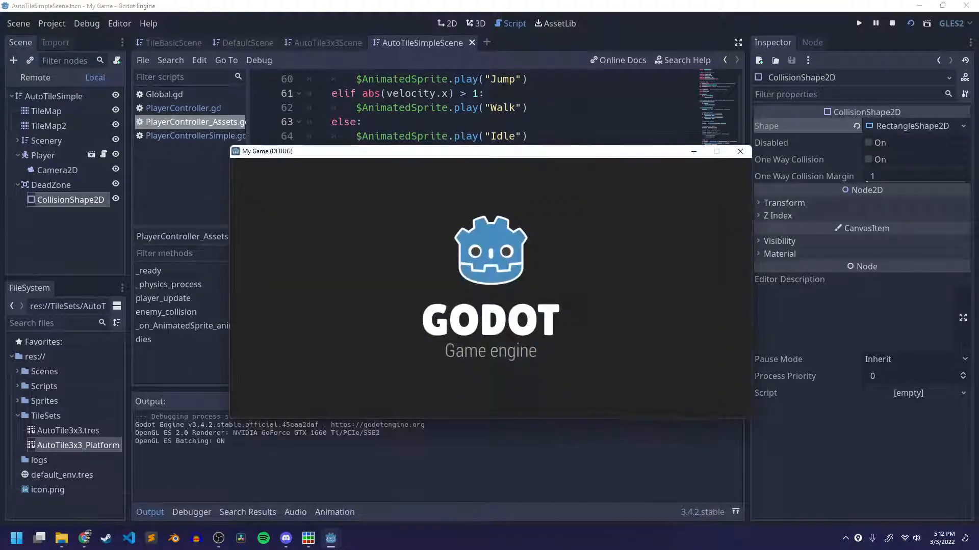
pyautogui.press('Left')
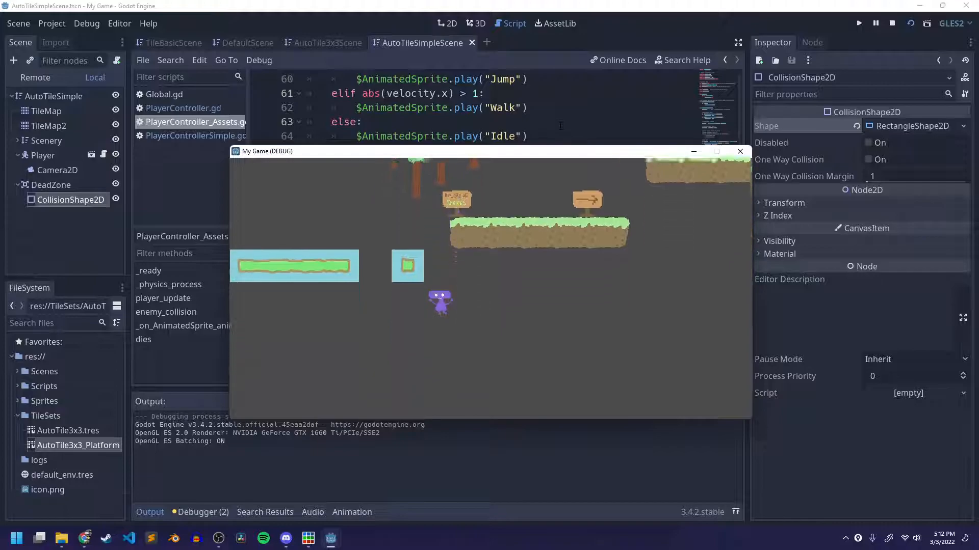
pyautogui.press('Right')
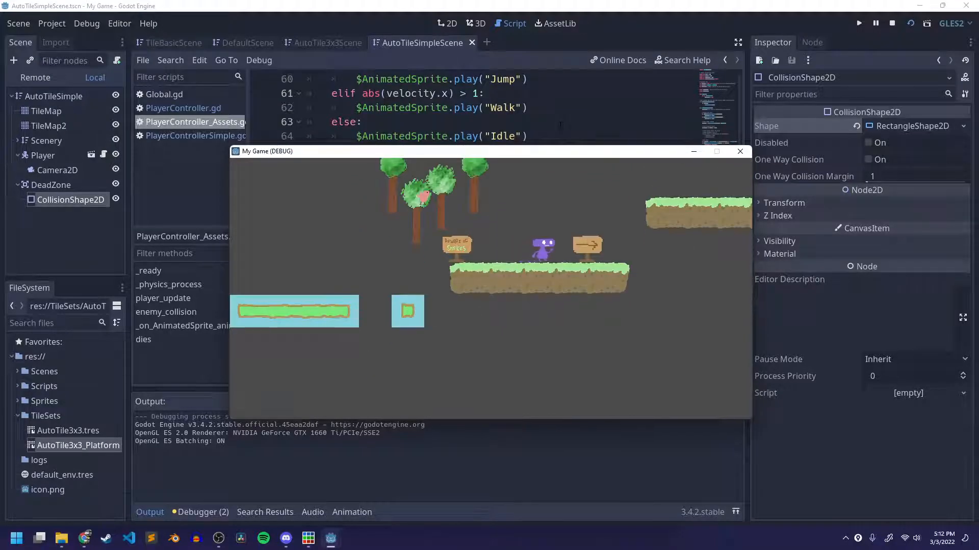
pyautogui.press('space')
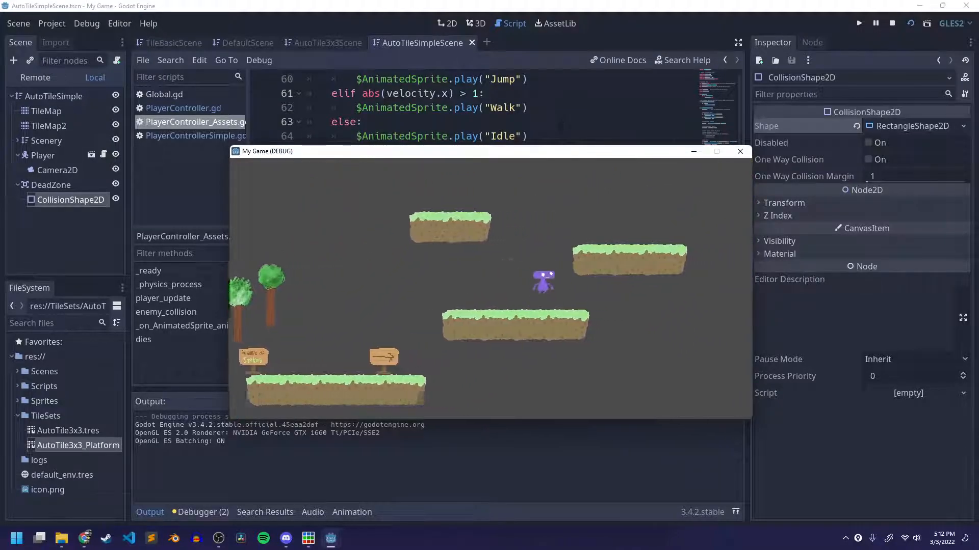
pyautogui.press('space')
pyautogui.press('space')
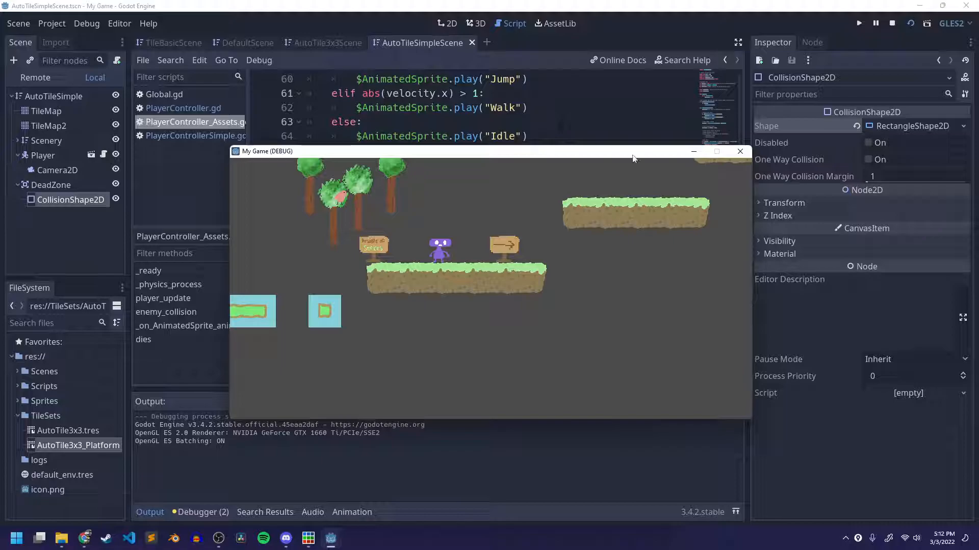
pyautogui.click(740, 152)
# Set the fall check's position.y to -100 and play-test the player's respawn after falling.
pyautogui.click(456, 283)
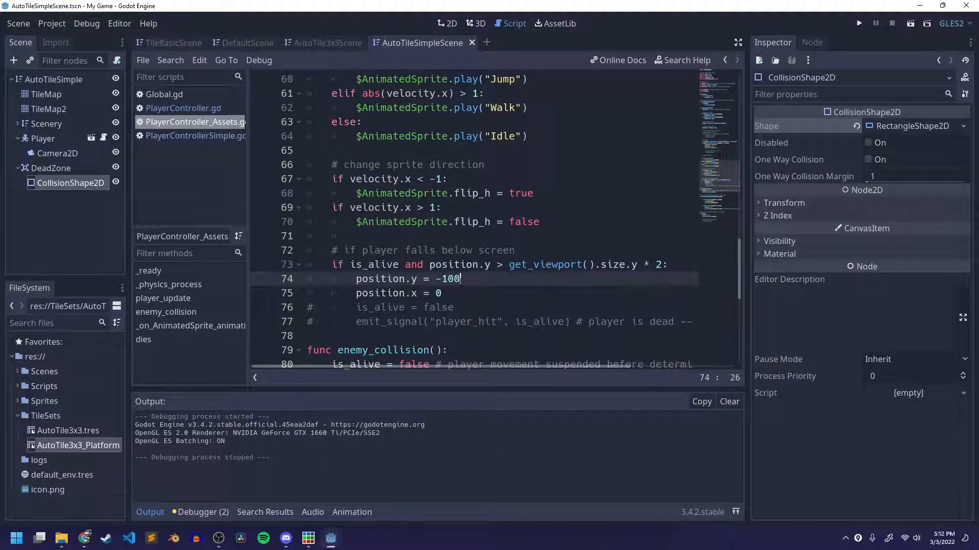
pyautogui.click(910, 24)
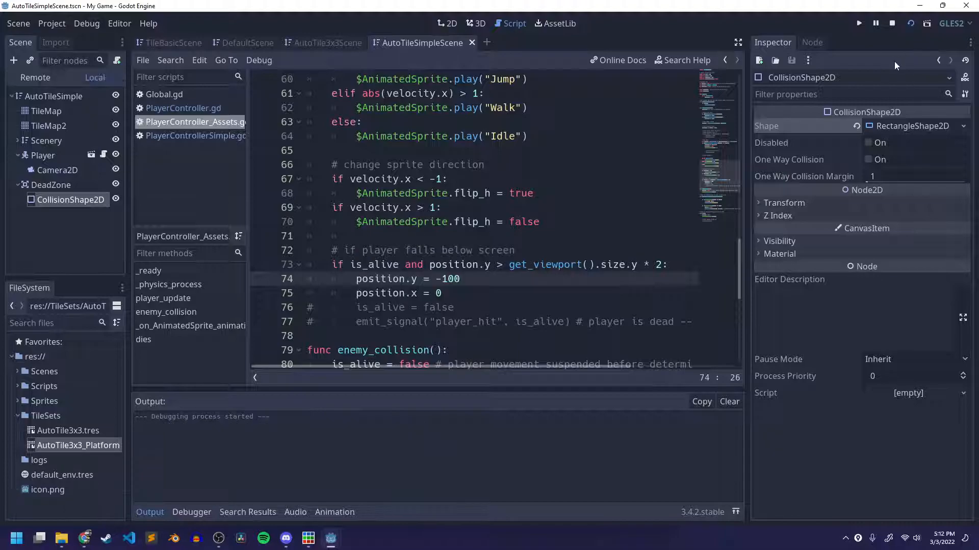
pyautogui.press('Left')
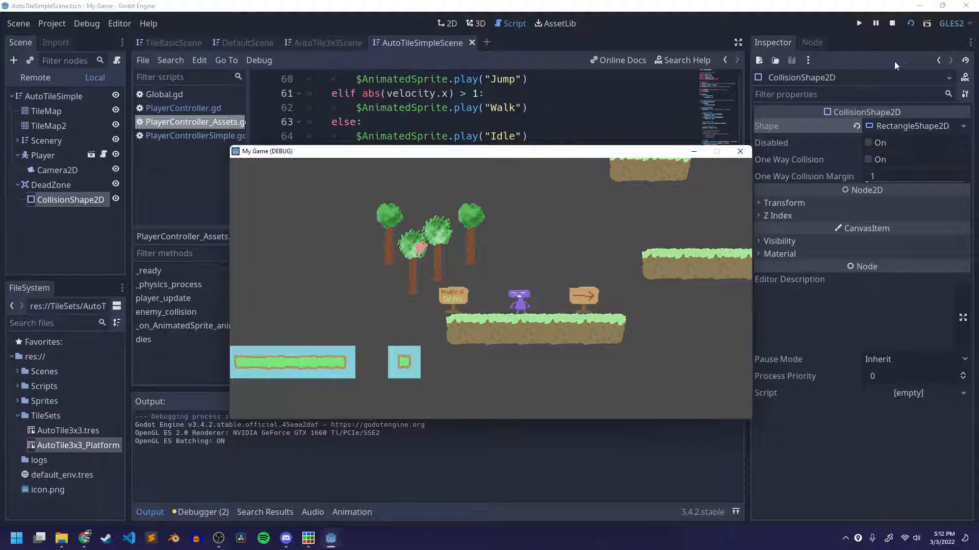
pyautogui.click(740, 152)
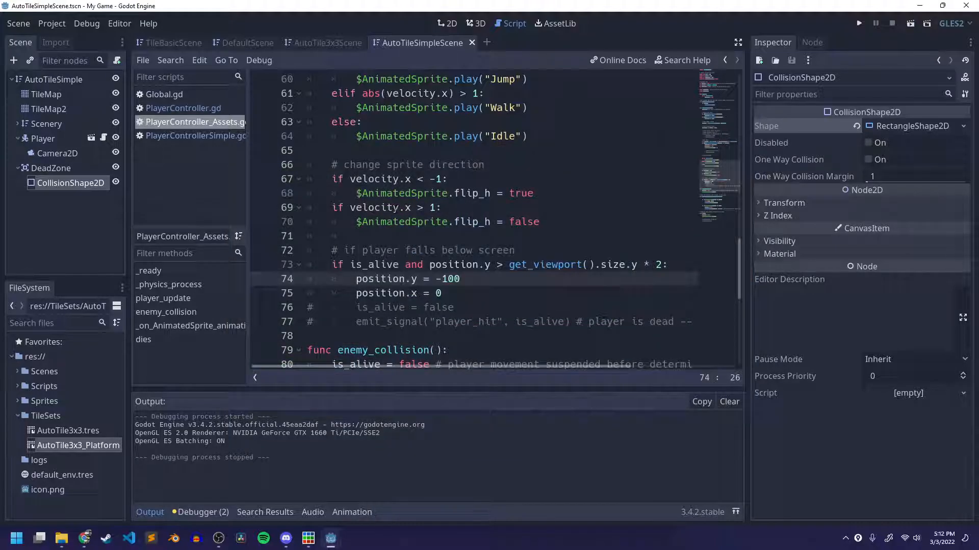
# Look back through the start of the player script and select the TileMap2 node in the 2D scene.
pyautogui.scroll(4, 261, 219)
pyautogui.scroll(14, 261, 219)
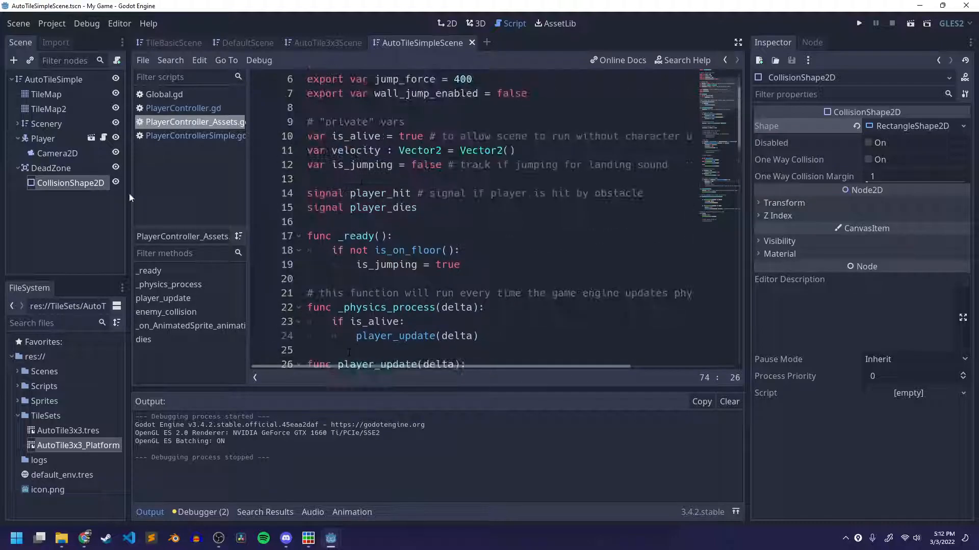
pyautogui.click(49, 108)
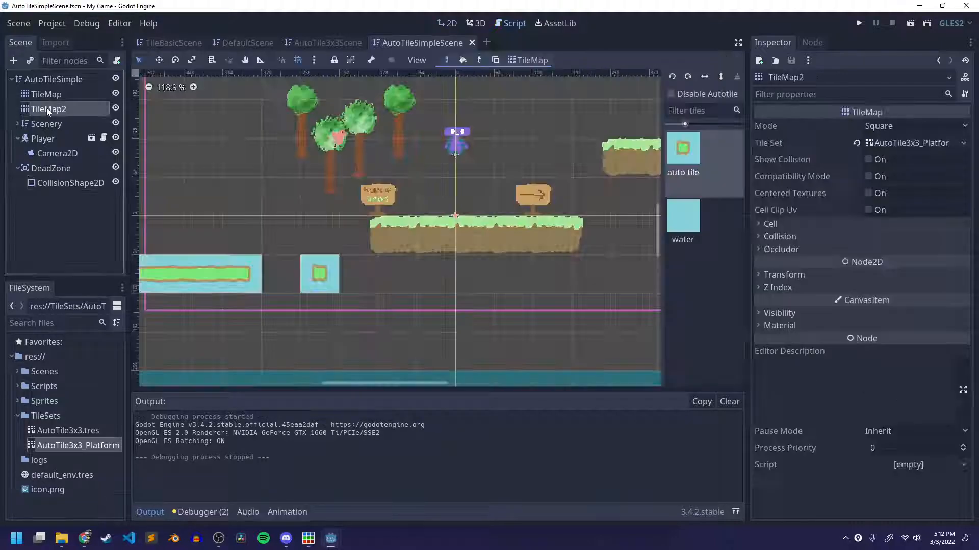
pyautogui.scroll(-2, 360, 245)
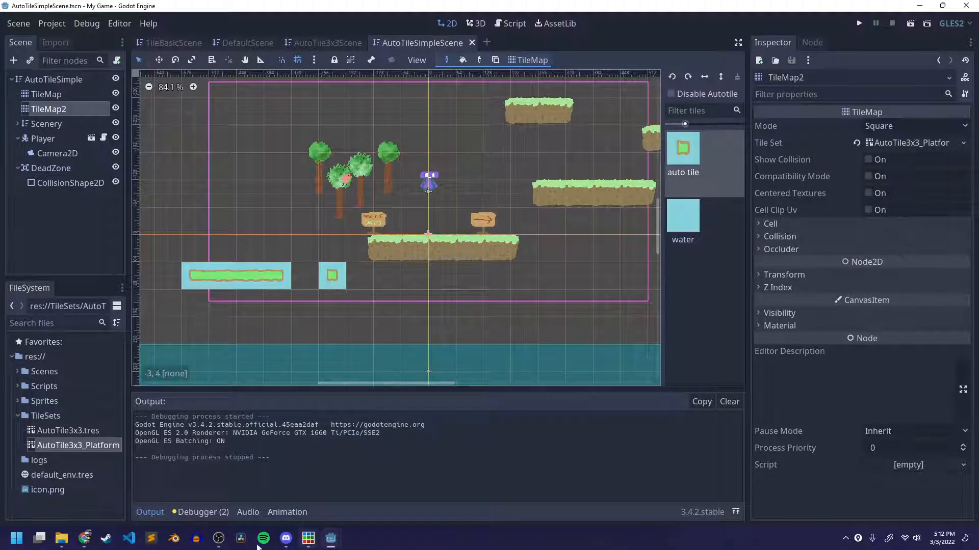
pyautogui.click(286, 539)
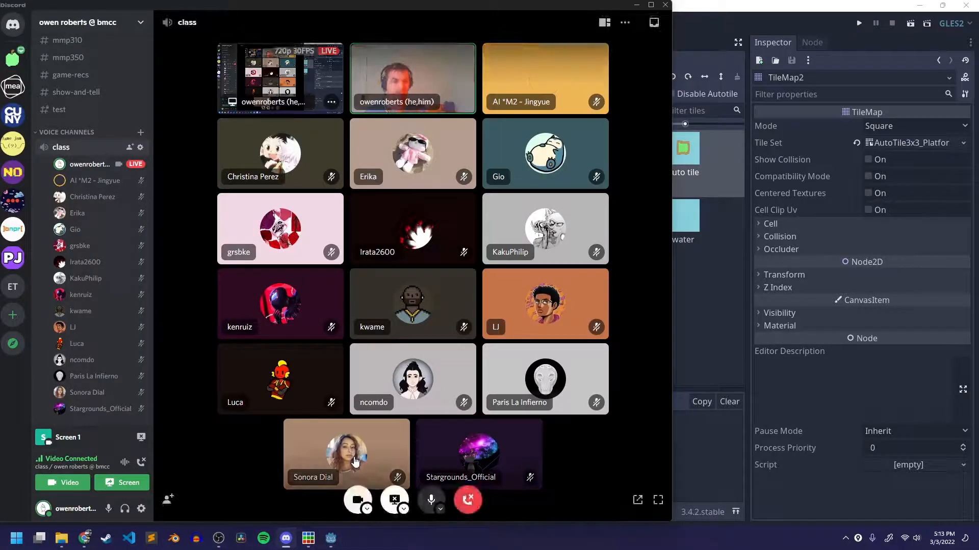